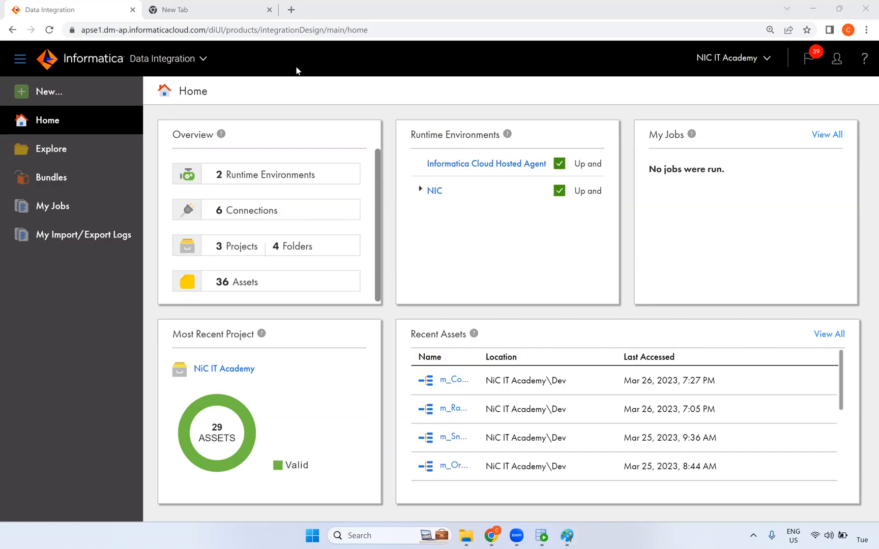
# Open the m_Connected_lookup_Transformation mapping from the recent assets in Informatica Data Integration.
pyautogui.click(566, 535)
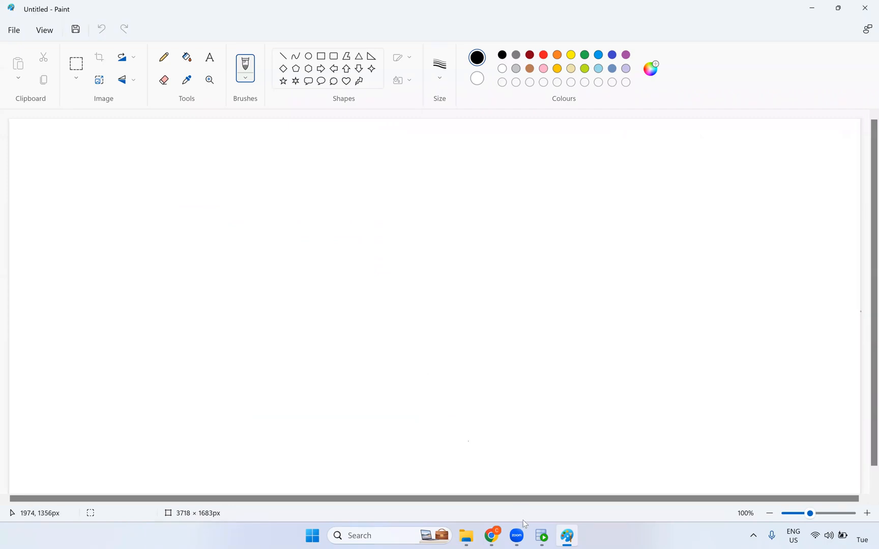
pyautogui.click(497, 537)
pyautogui.click(442, 382)
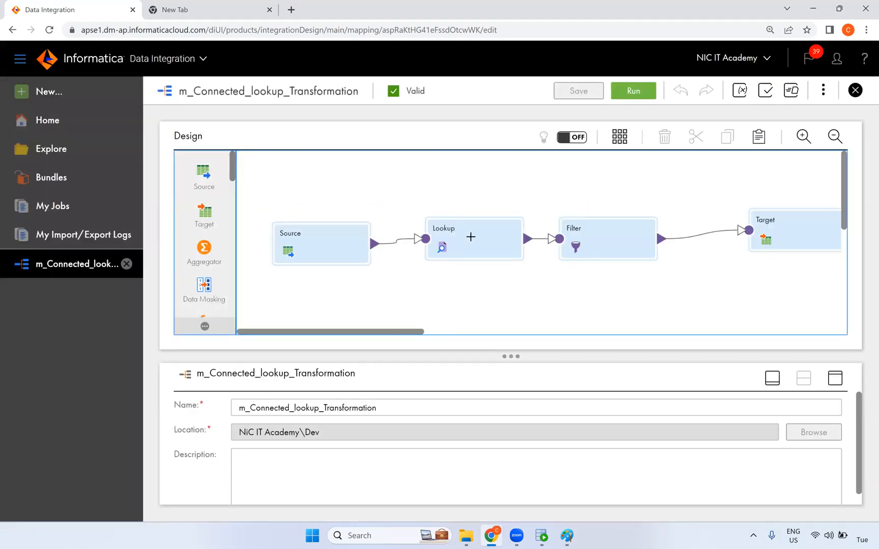
# Examine the Lookup and Source transformations in the mapping and enlarge the design canvas.
pyautogui.click(471, 236)
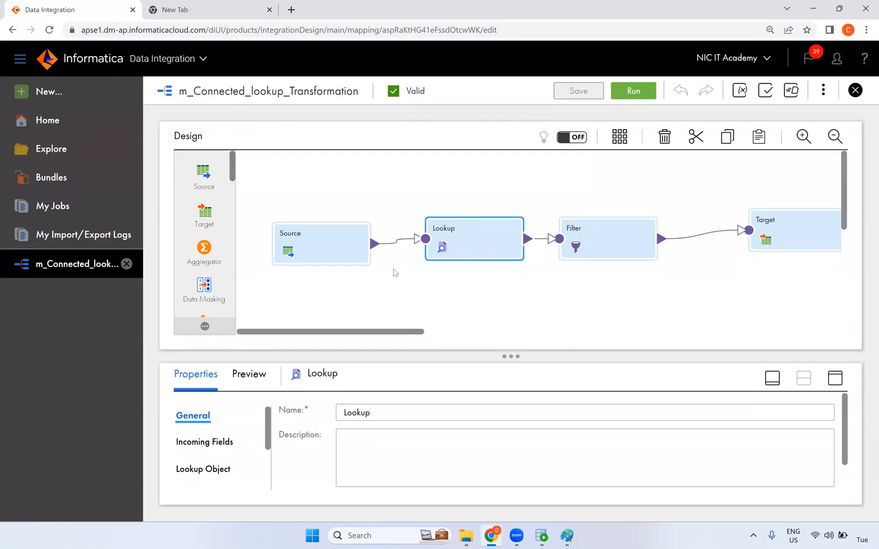
pyautogui.click(321, 235)
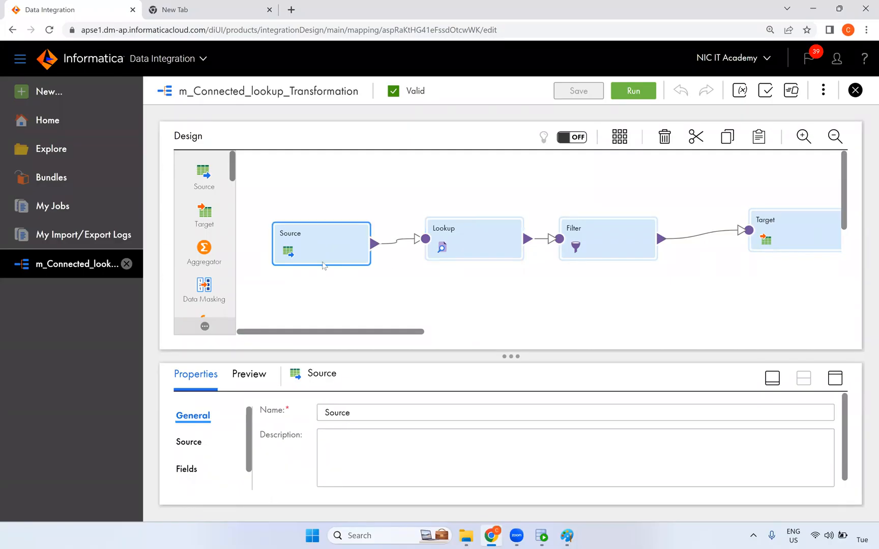
pyautogui.moveTo(464, 191); pyautogui.dragTo(478, 287)
pyautogui.click(475, 257)
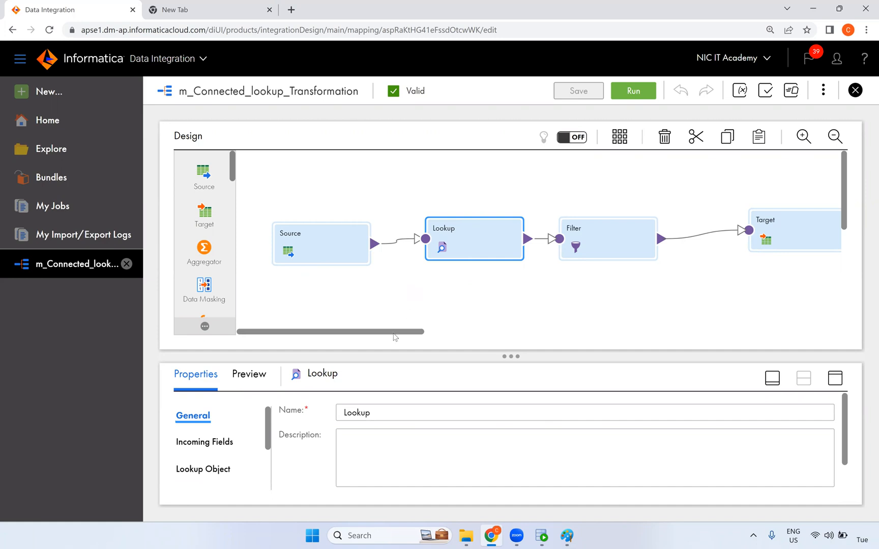
pyautogui.moveTo(508, 358); pyautogui.dragTo(501, 387)
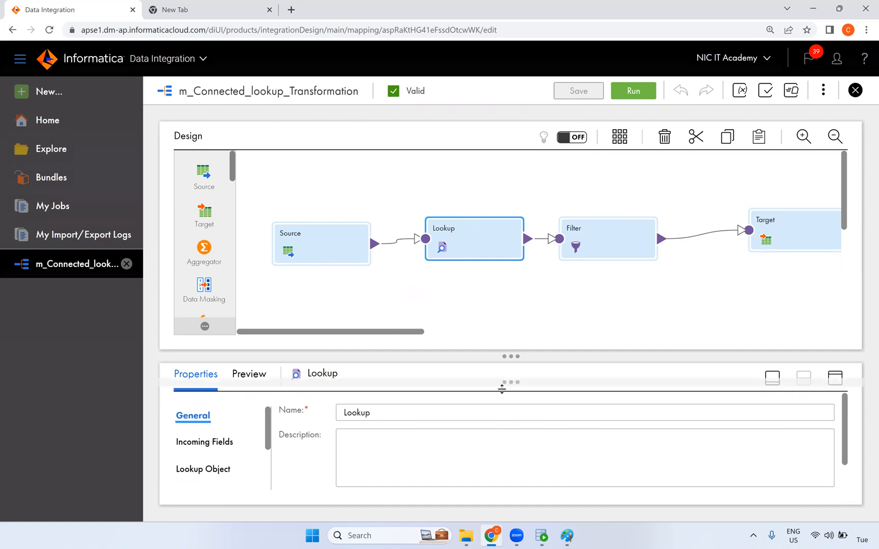
pyautogui.moveTo(393, 361); pyautogui.dragTo(352, 356)
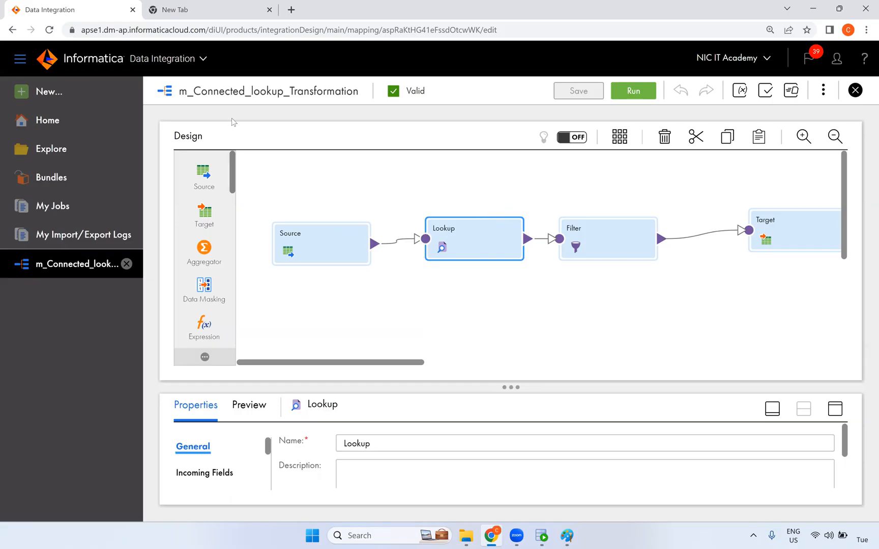
# Switch to Oracle SQL Developer and query all rows of t_employees_dept_loc in the CORE worksheet.
pyautogui.click(541, 536)
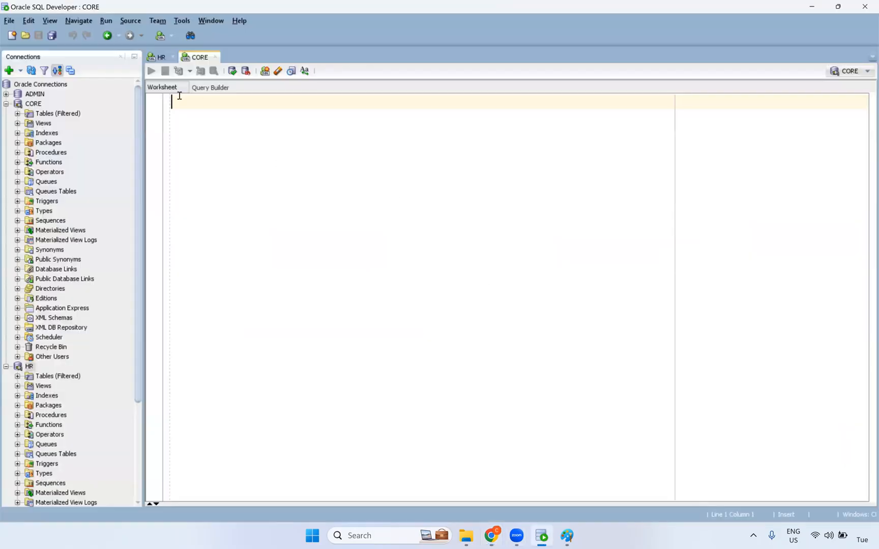
pyautogui.write('select ')
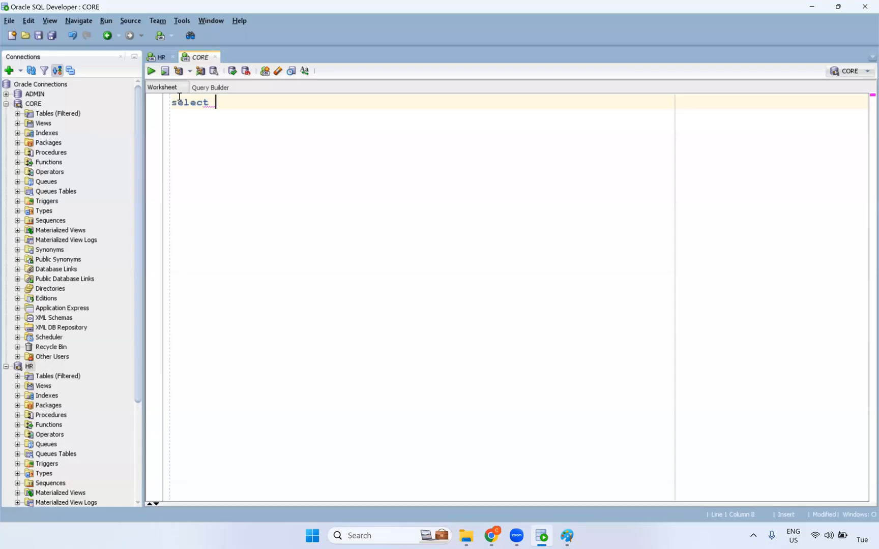
pyautogui.write('* from employees')
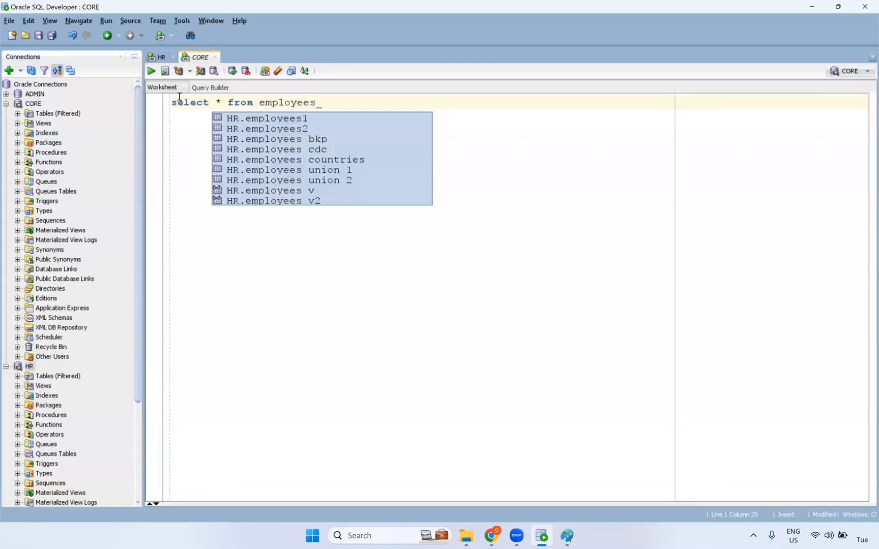
pyautogui.click(259, 103)
pyautogui.write('t_')
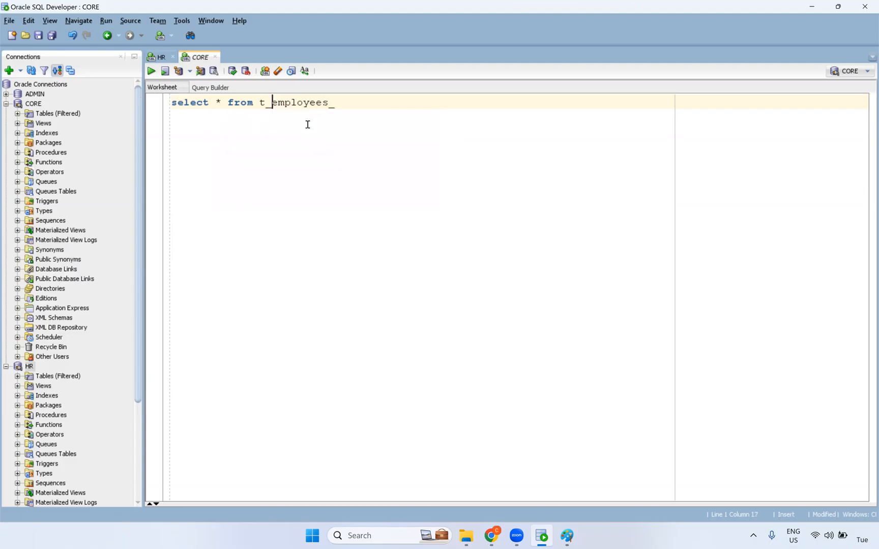
pyautogui.click(351, 107)
pyautogui.write('dept_loc;')
pyautogui.hotkey('ctrl', 'Return')
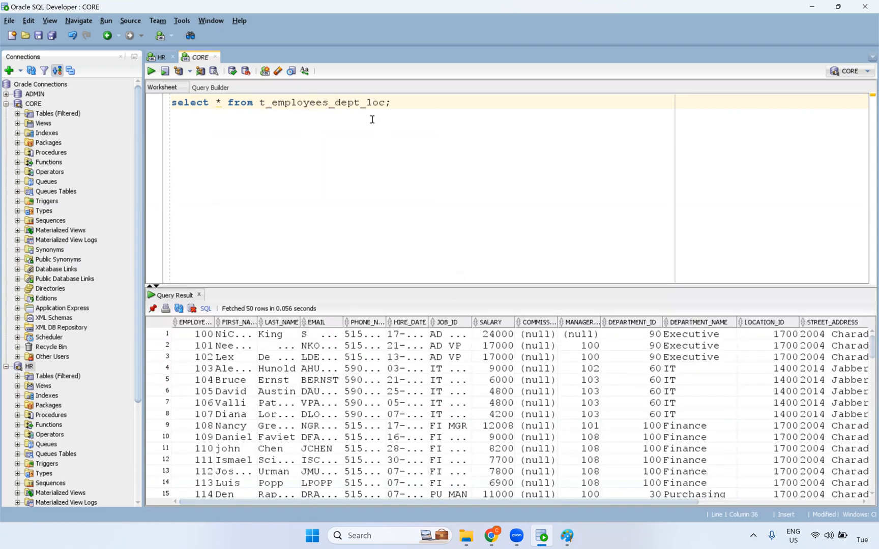
# Add the statement "truncate table t_employees_dept_loc;" below the query and execute it.
pyautogui.doubleClick(362, 102)
pyautogui.hotkey('ctrl', 'c')
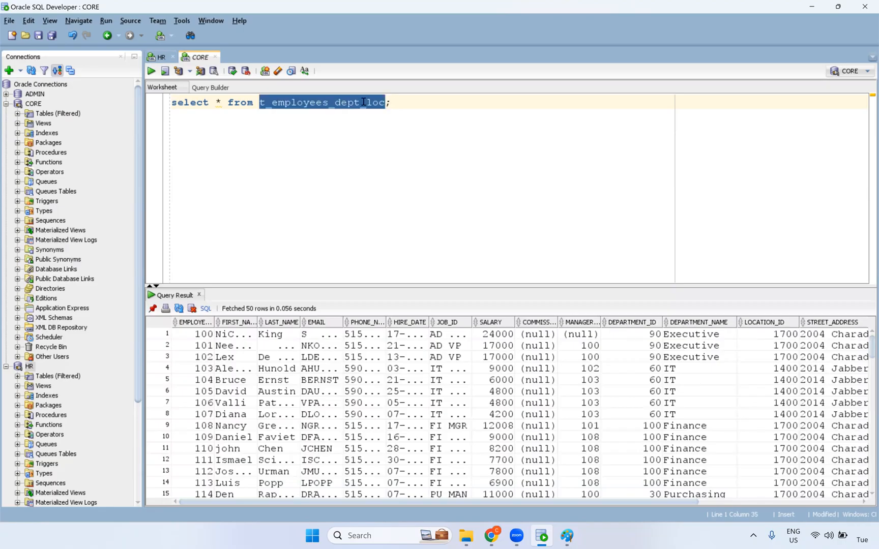
pyautogui.click(419, 99)
pyautogui.press('Return')
pyautogui.press('Return')
pyautogui.write('truncate table')
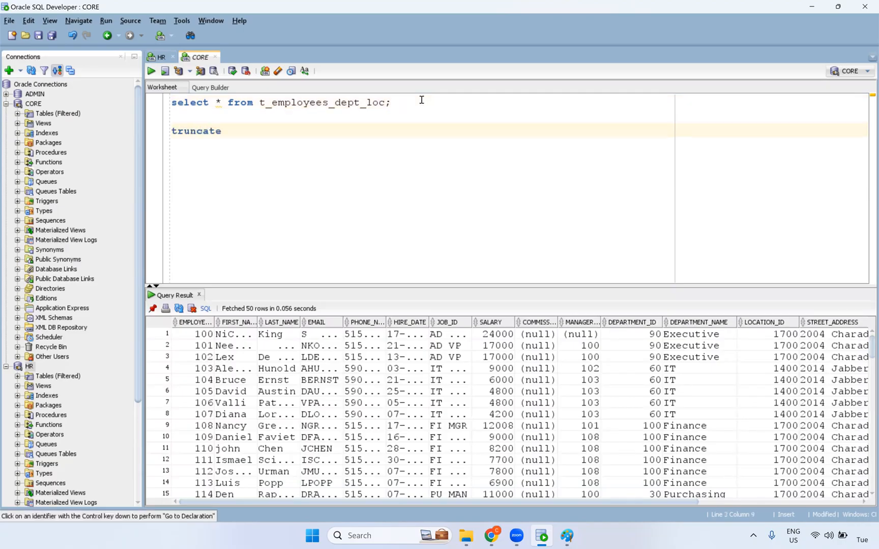
pyautogui.hotkey('ctrl', 'v')
pyautogui.write(';')
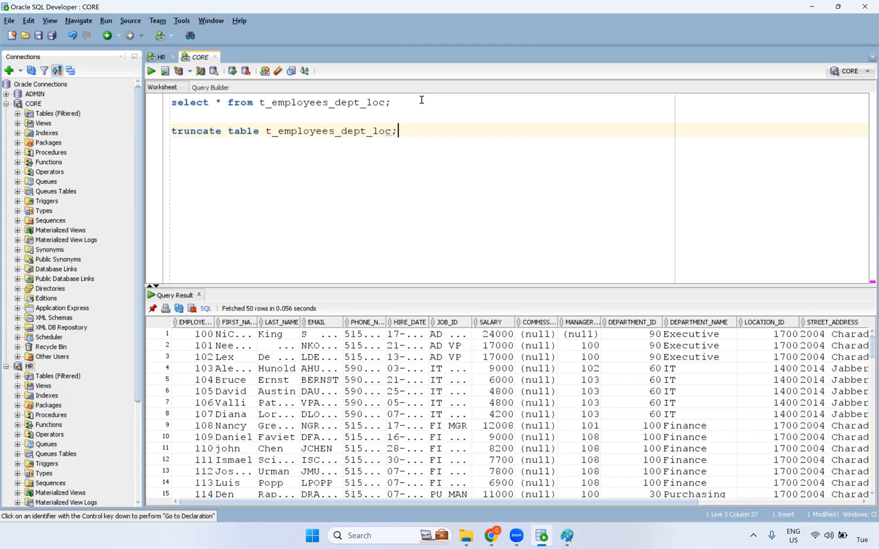
pyautogui.hotkey('ctrl', 'Return')
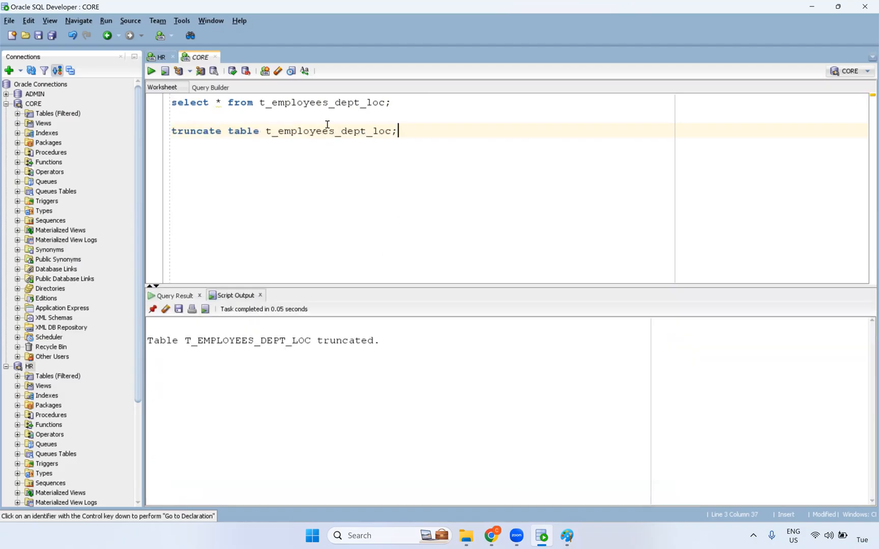
# Switch back to Informatica Data Integration and check the additional actions available for the open mapping.
pyautogui.doubleClick(336, 103)
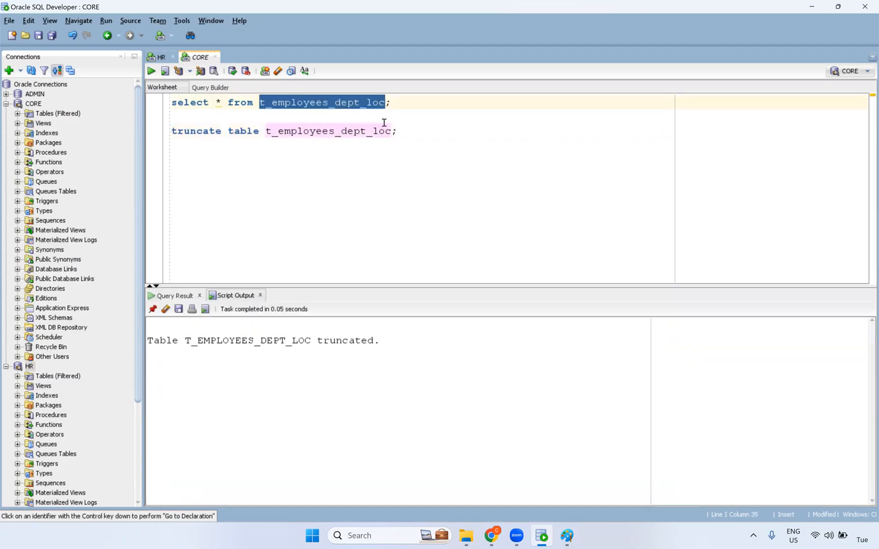
pyautogui.hotkey('alt', 'Tab')
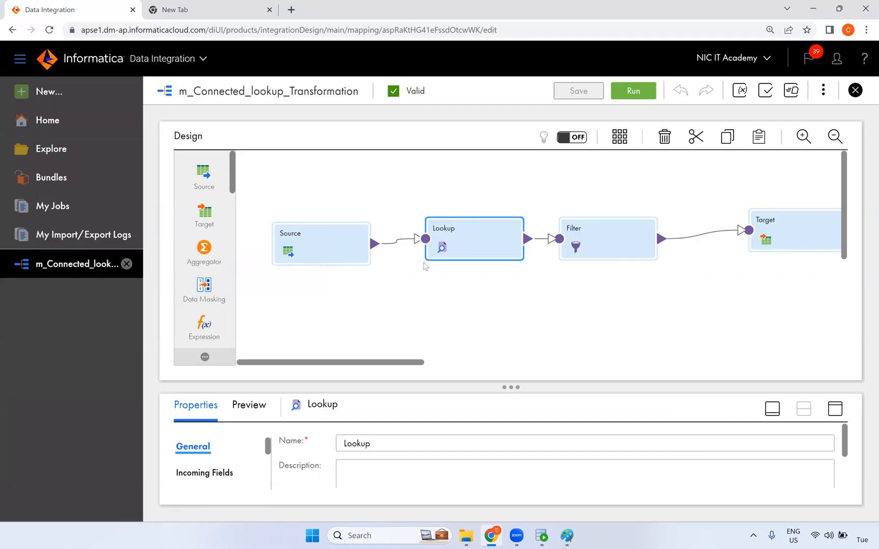
pyautogui.click(824, 91)
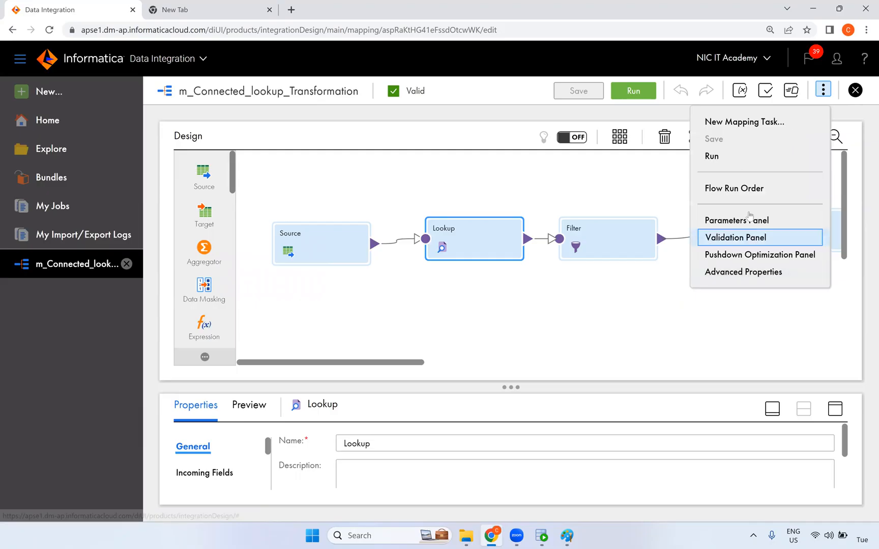
pyautogui.click(605, 177)
pyautogui.click(605, 180)
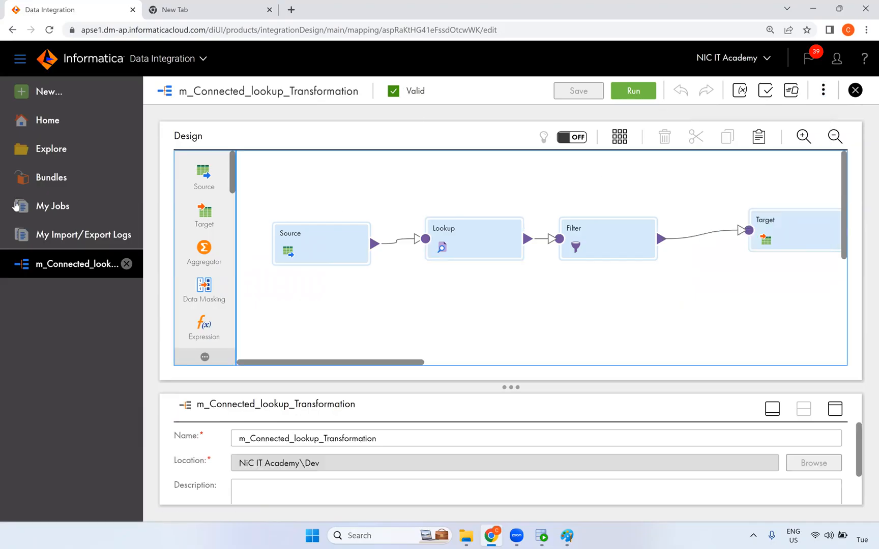
# Browse to the Dev folder of the NiC IT Academy project and sort its assets by Updated On, newest first.
pyautogui.click(51, 150)
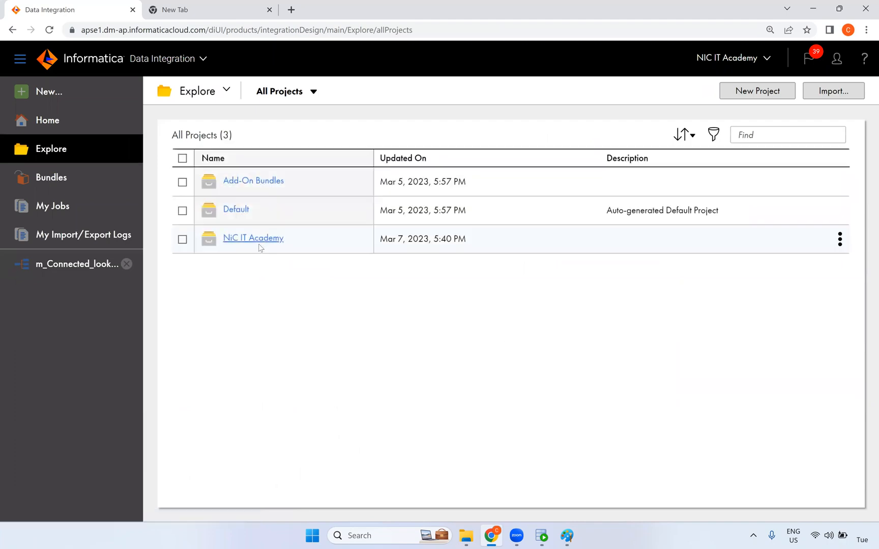
pyautogui.click(248, 237)
pyautogui.click(244, 206)
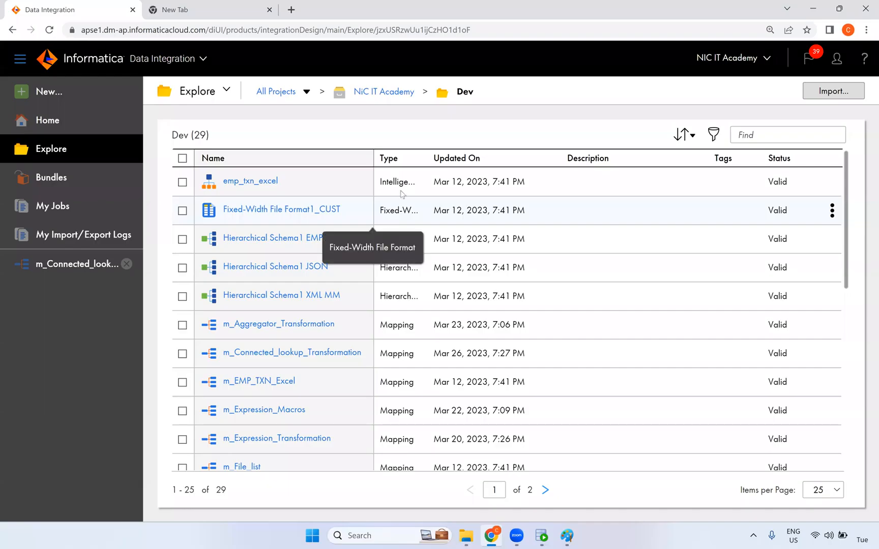
pyautogui.click(463, 159)
pyautogui.click(445, 159)
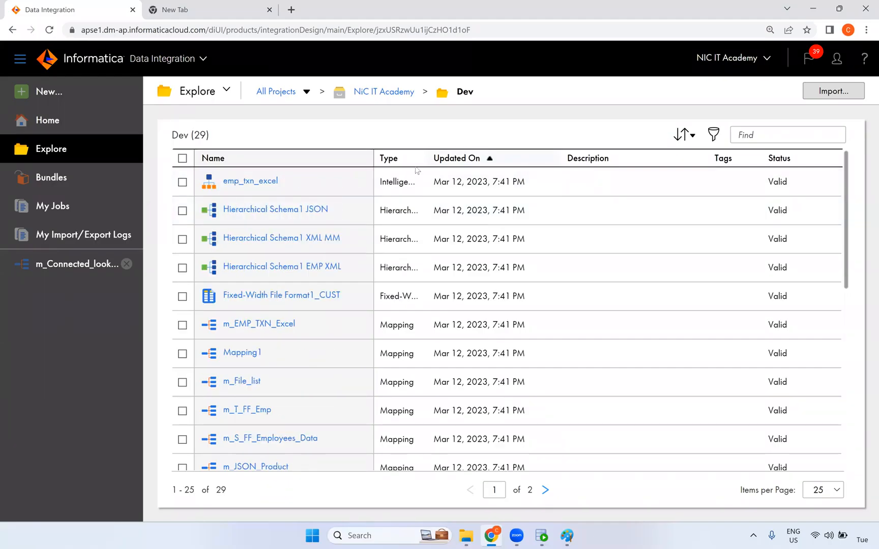
pyautogui.click(438, 160)
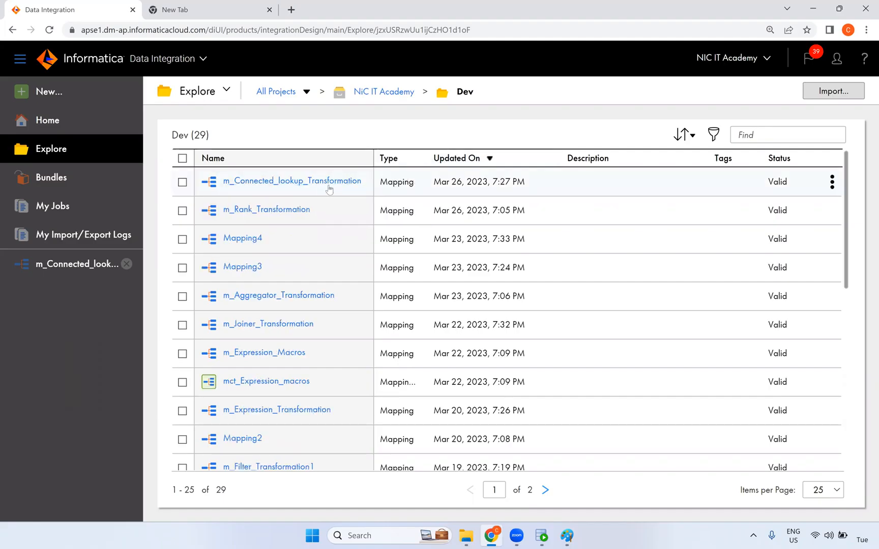
# Copy m_Connected_lookup_Transformation into the same NiC IT Academy\Dev folder, keeping both mappings.
pyautogui.click(831, 182)
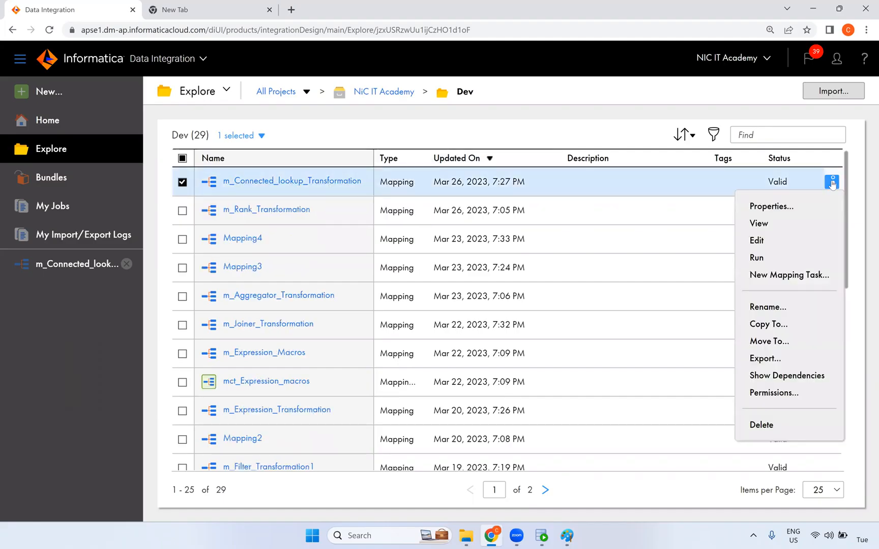
pyautogui.click(774, 325)
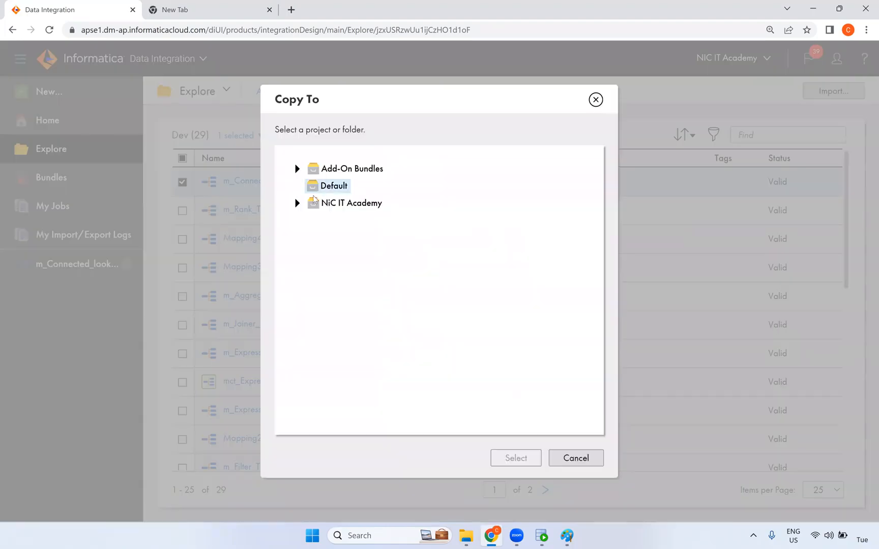
pyautogui.click(300, 204)
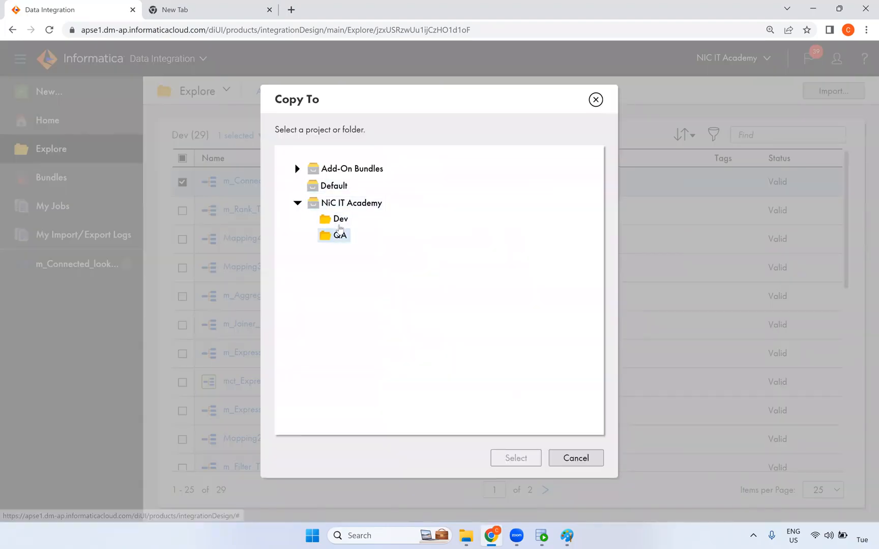
pyautogui.click(339, 219)
pyautogui.click(516, 458)
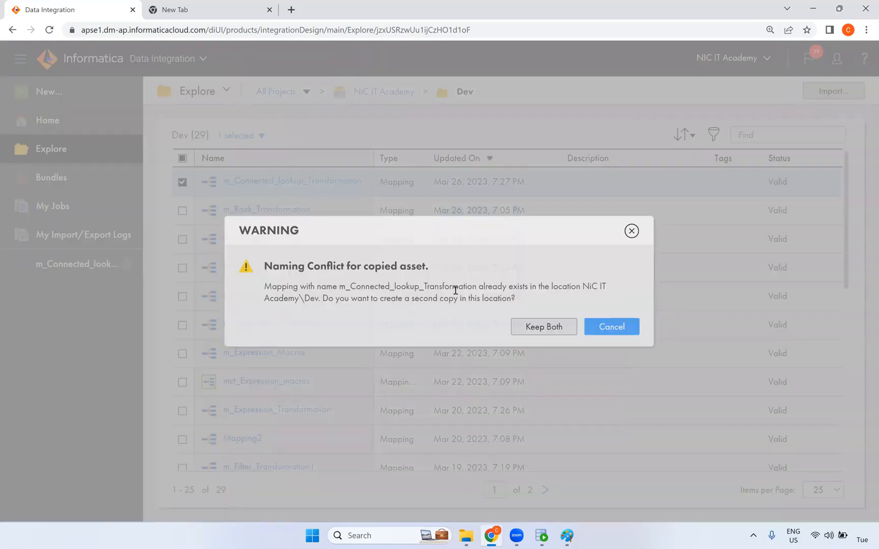
pyautogui.click(538, 330)
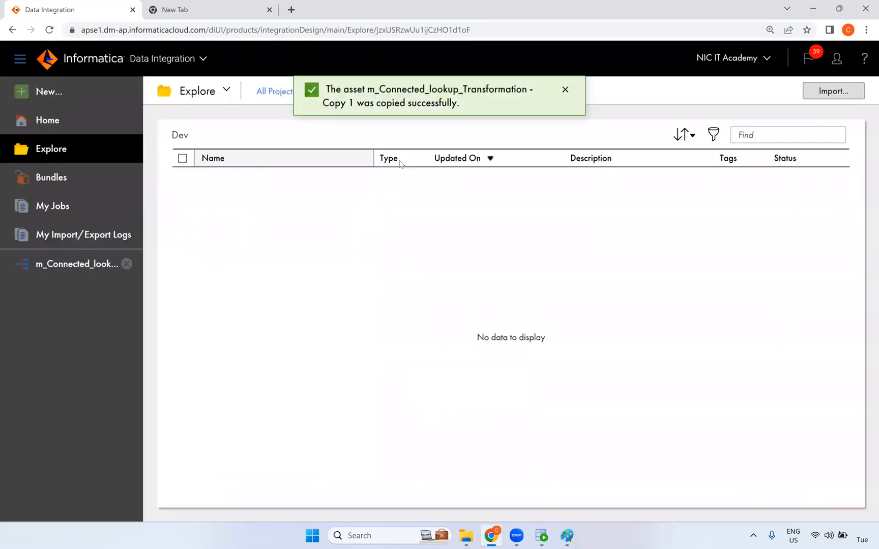
# Open the copied mapping and change its name to "m_Connected_lookup_Transformation - 2 tables".
pyautogui.click(337, 187)
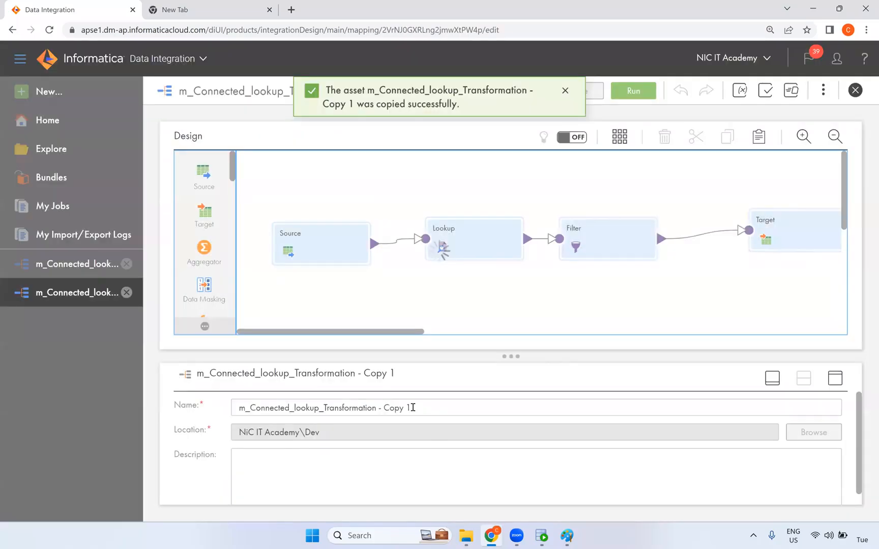
pyautogui.moveTo(412, 408); pyautogui.dragTo(374, 408)
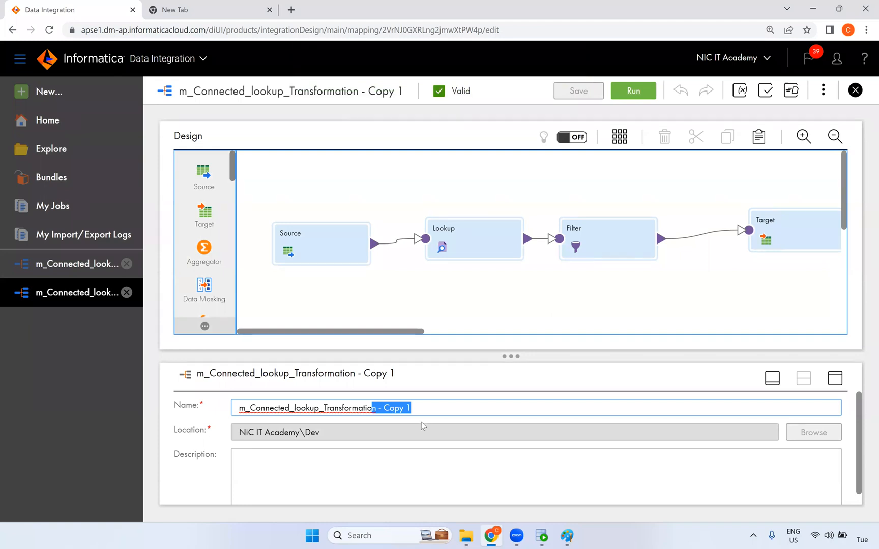
pyautogui.press('BackSpace')
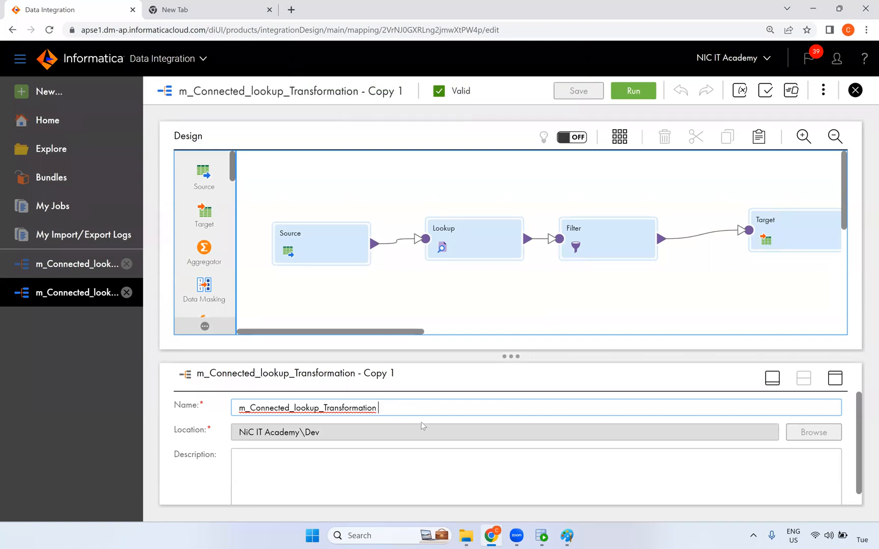
pyautogui.write('- 2')
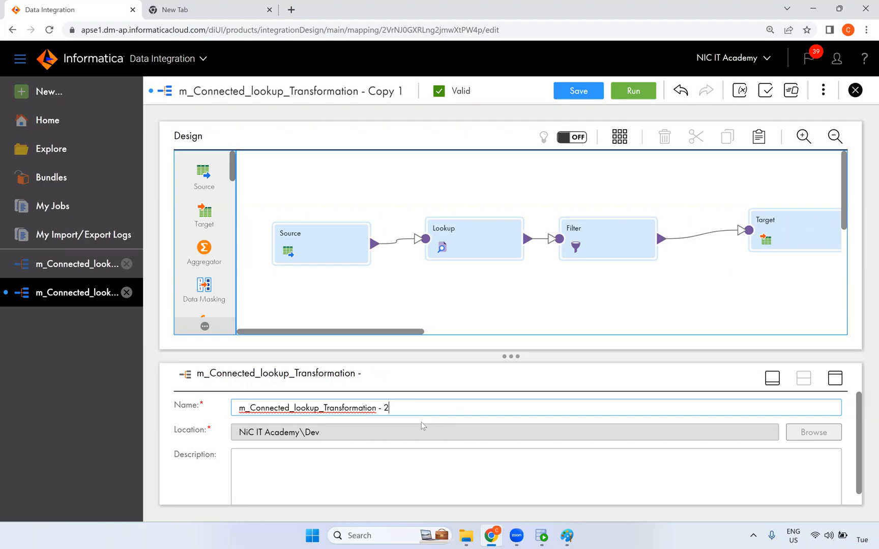
pyautogui.write(' tables')
pyautogui.click(423, 293)
# Delete the Filter transformation from the mapping and move the Target closer to the Lookup.
pyautogui.click(769, 234)
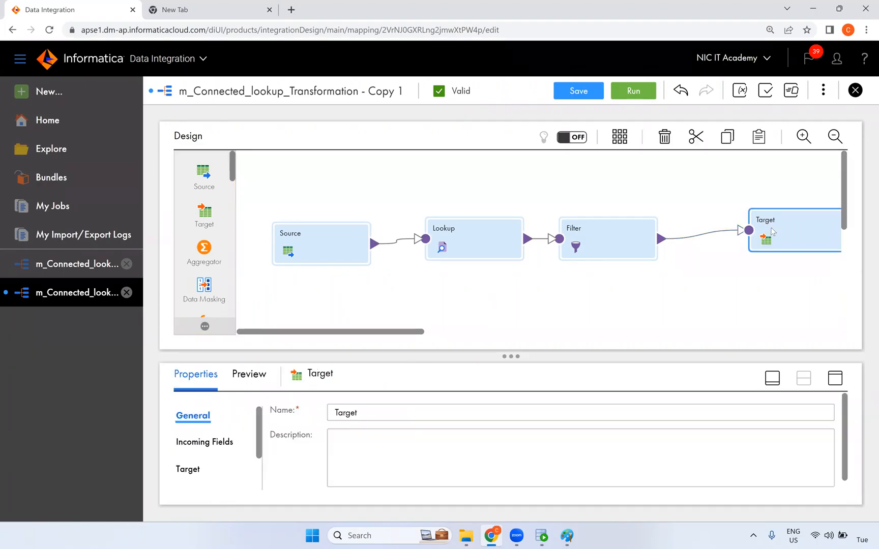
pyautogui.click(585, 237)
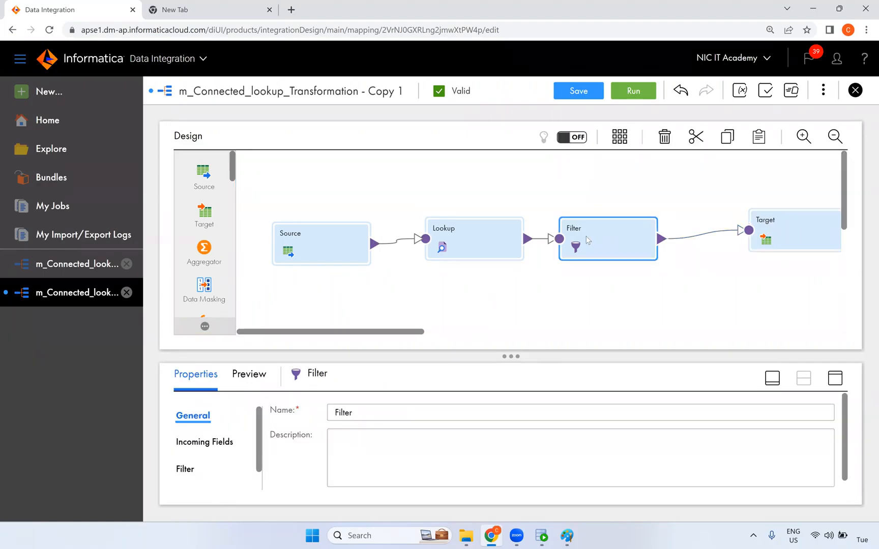
pyautogui.press('Delete')
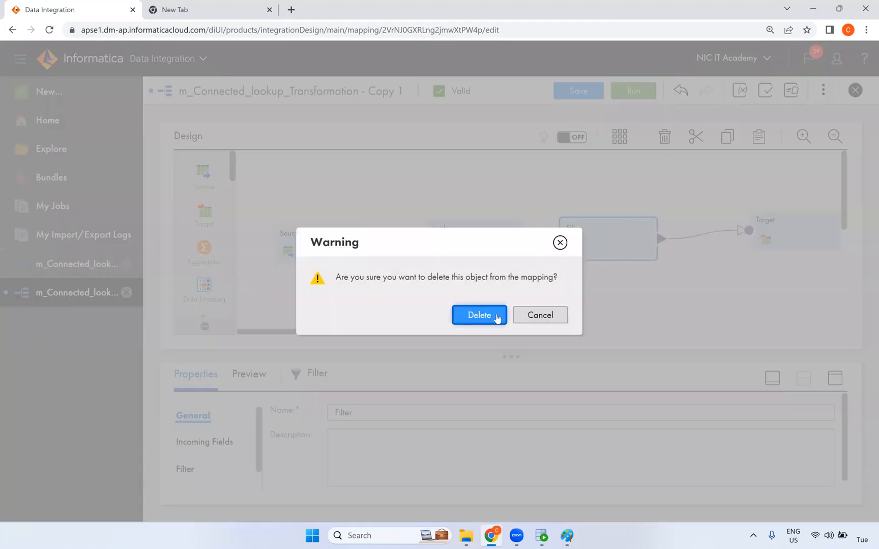
pyautogui.click(500, 314)
pyautogui.moveTo(768, 228); pyautogui.dragTo(664, 235)
# Change the Target's object to the existing table T_EMPLOYEES_DEPT_LOC without retaining the field mapping.
pyautogui.click(836, 379)
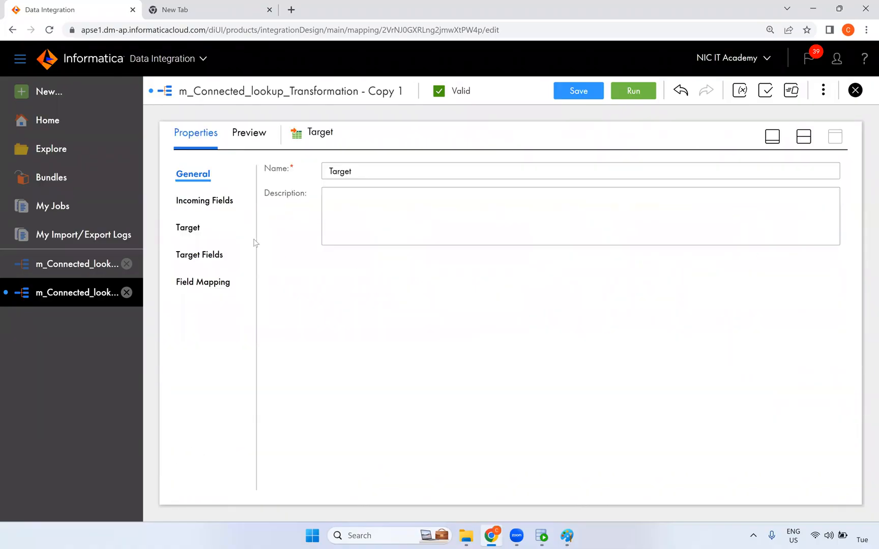
pyautogui.click(192, 228)
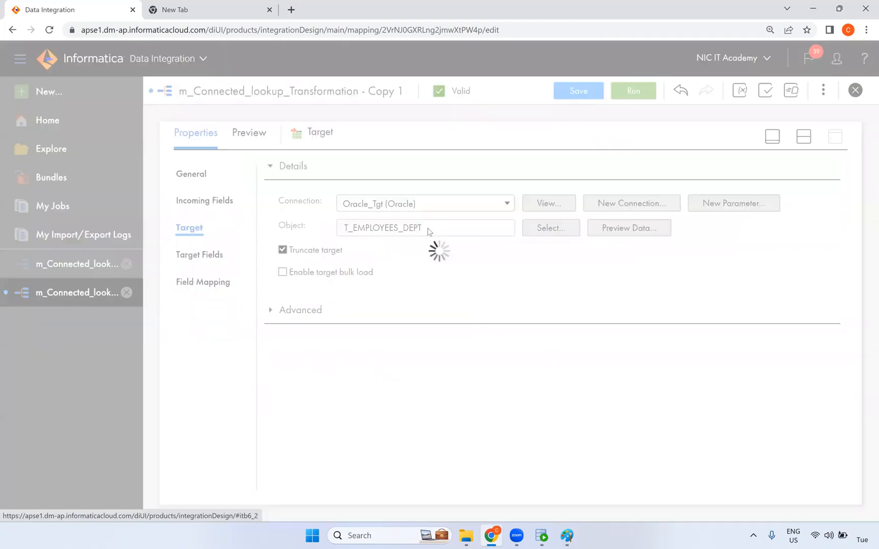
pyautogui.click(538, 254)
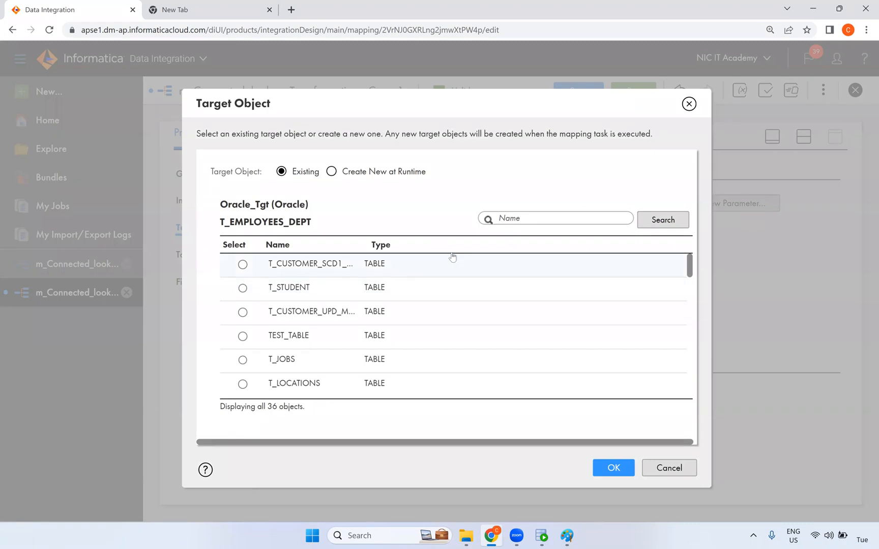
pyautogui.write('d')
pyautogui.press('Return')
pyautogui.click(379, 263)
pyautogui.click(617, 466)
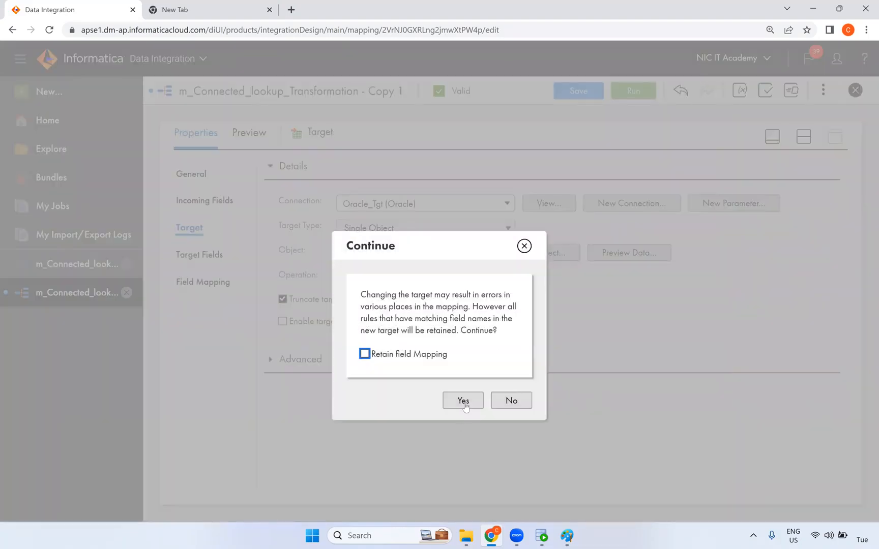
pyautogui.click(462, 402)
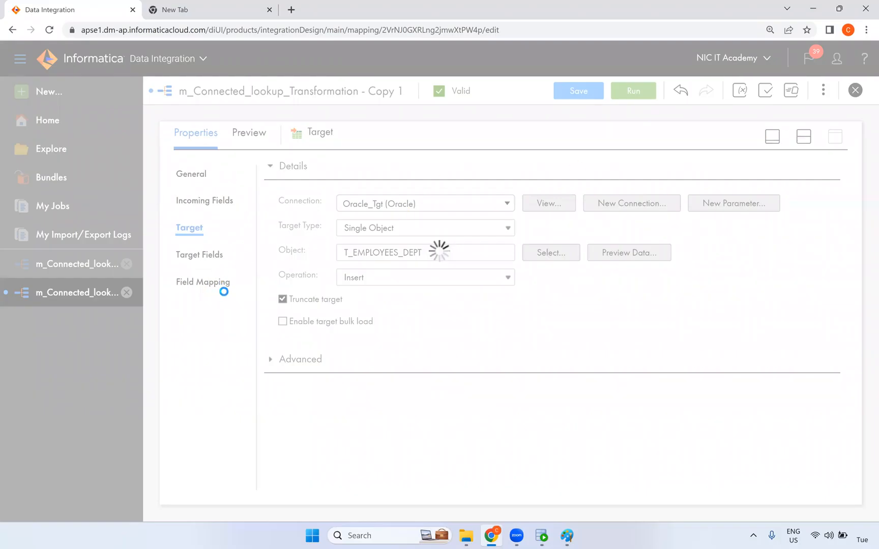
# Switch to Oracle SQL Developer, query all of t_employees_dept_loc and examine its department and location columns.
pyautogui.moveTo(540, 538)
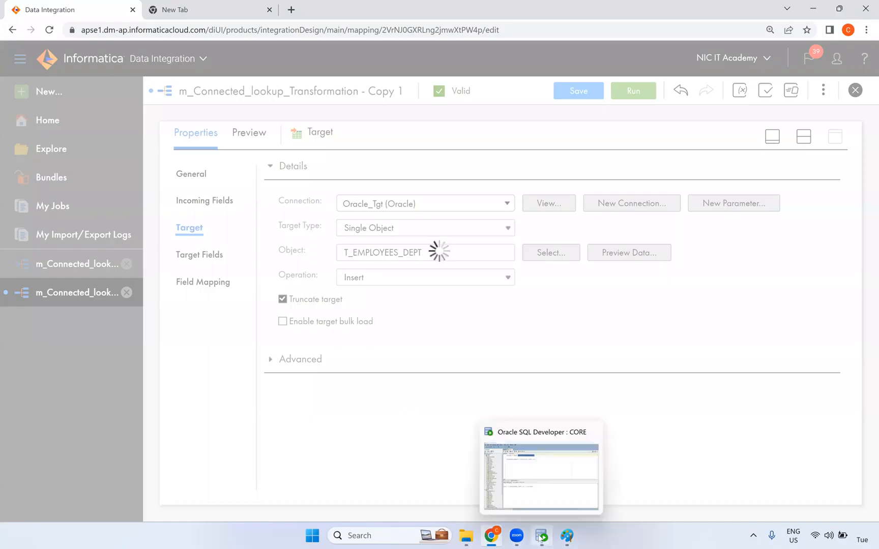
pyautogui.click(540, 538)
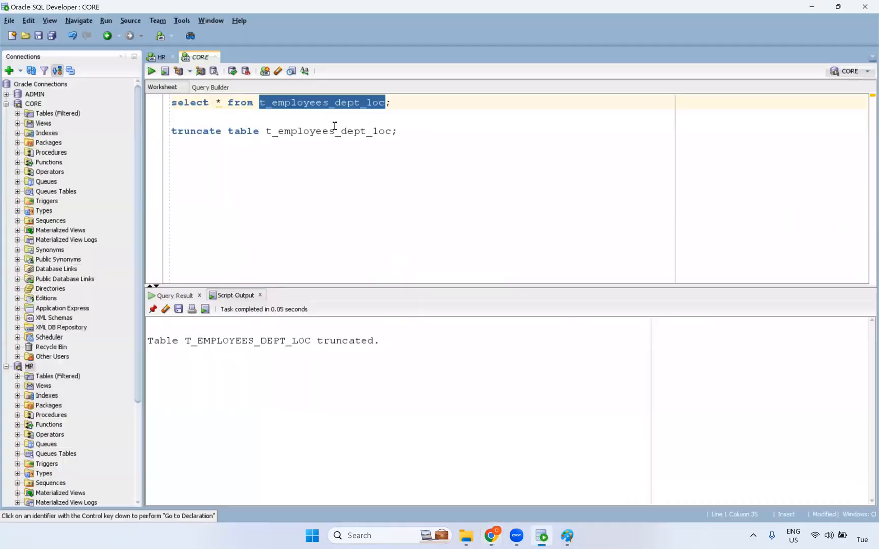
pyautogui.click(321, 105)
pyautogui.hotkey('ctrl', 'Return')
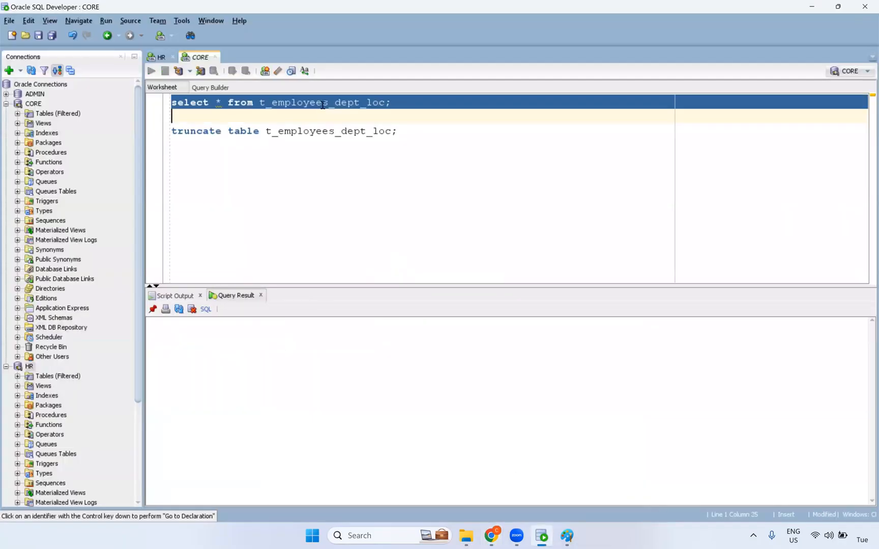
pyautogui.moveTo(636, 321); pyautogui.dragTo(714, 324)
pyautogui.moveTo(764, 325); pyautogui.dragTo(793, 324)
pyautogui.hscroll(5, 761, 504)
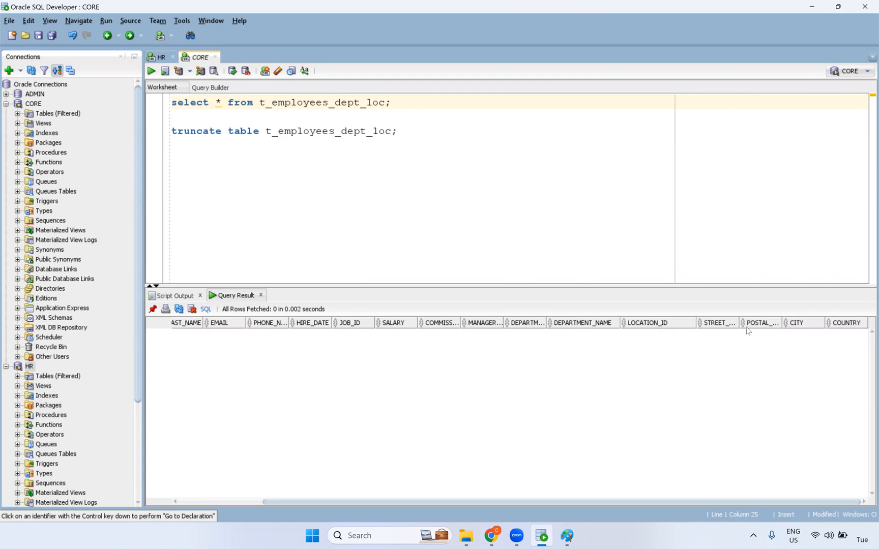
pyautogui.moveTo(735, 322); pyautogui.dragTo(764, 322)
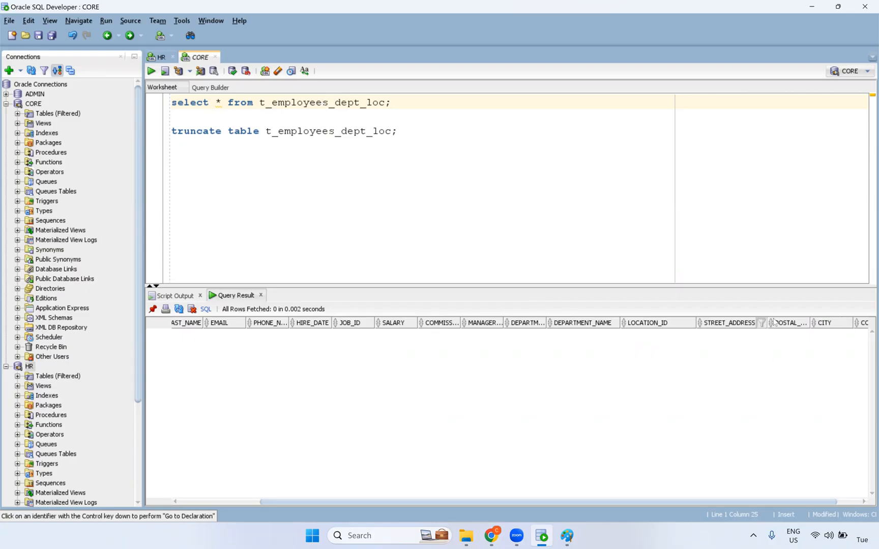
# Switch back to Informatica Data Integration and add a second Lookup transformation between the existing Lookup and the Target.
pyautogui.hotkey('alt', 'Tab')
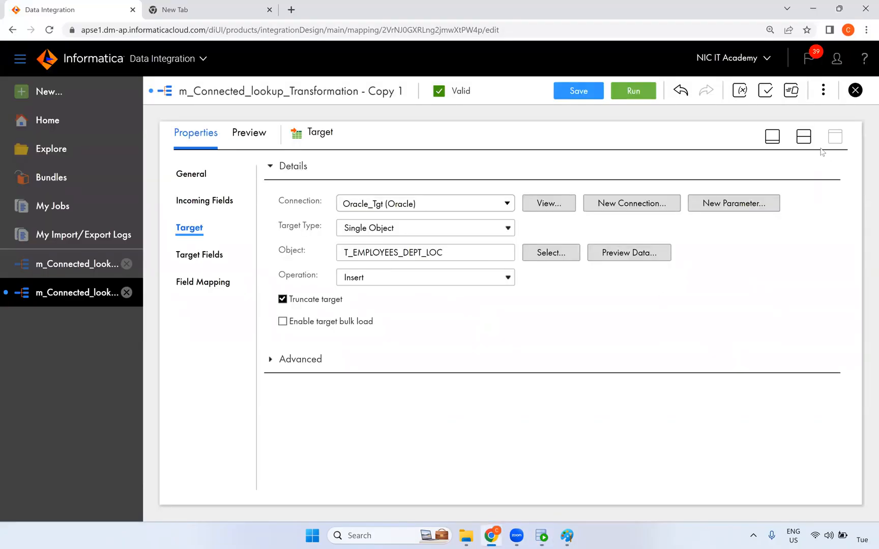
pyautogui.click(803, 136)
pyautogui.click(488, 238)
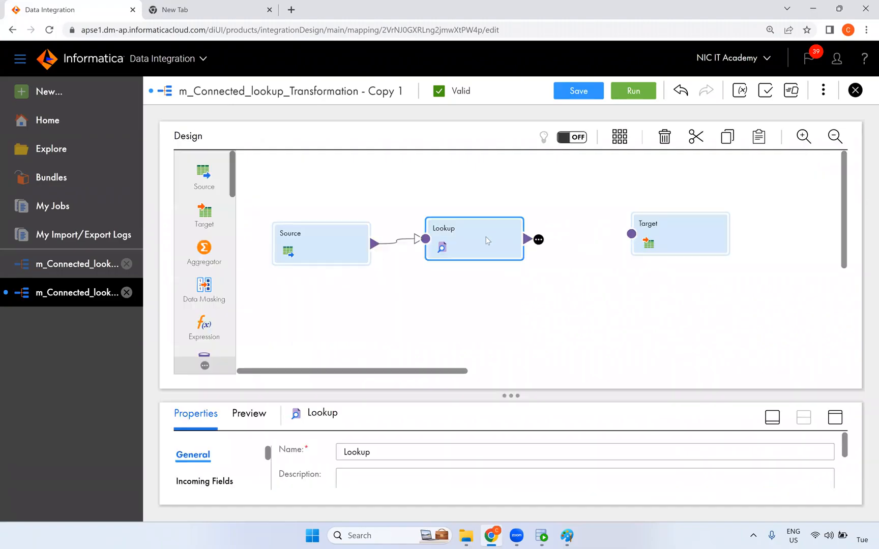
pyautogui.moveTo(661, 237); pyautogui.dragTo(718, 232)
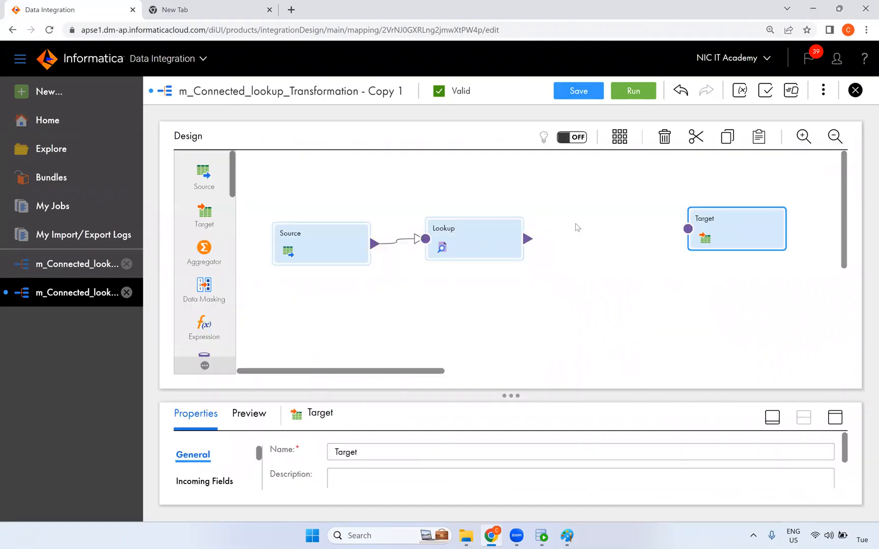
pyautogui.scroll(-3, 204, 254)
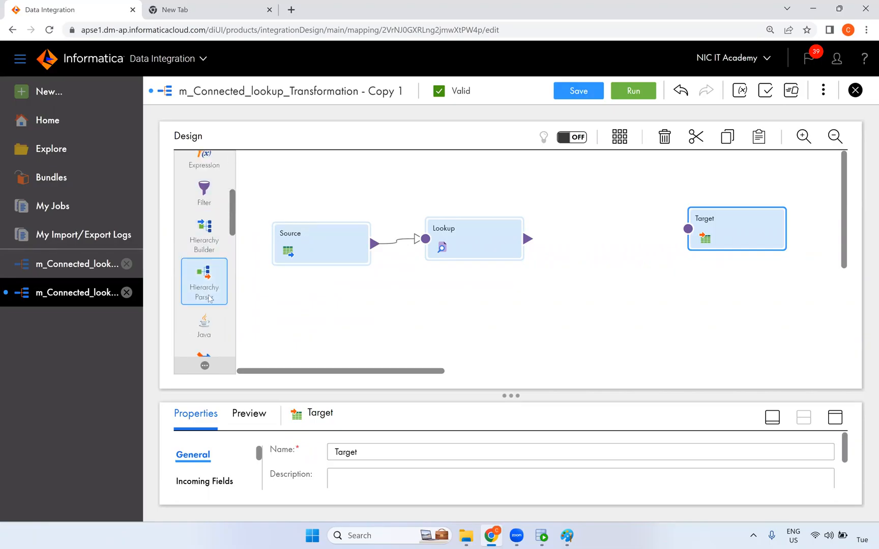
pyautogui.scroll(-1, 209, 297)
pyautogui.moveTo(204, 341); pyautogui.dragTo(605, 254)
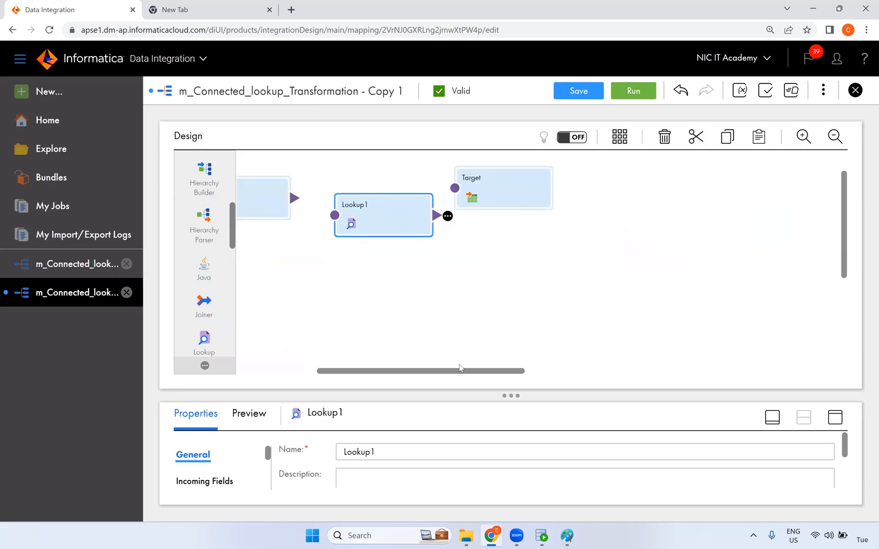
# Move the Target further from the second Lookup and link the first Lookup's output to the second Lookup.
pyautogui.moveTo(460, 371); pyautogui.dragTo(422, 370)
pyautogui.moveTo(603, 186); pyautogui.dragTo(633, 188)
pyautogui.moveTo(403, 199); pyautogui.dragTo(443, 215)
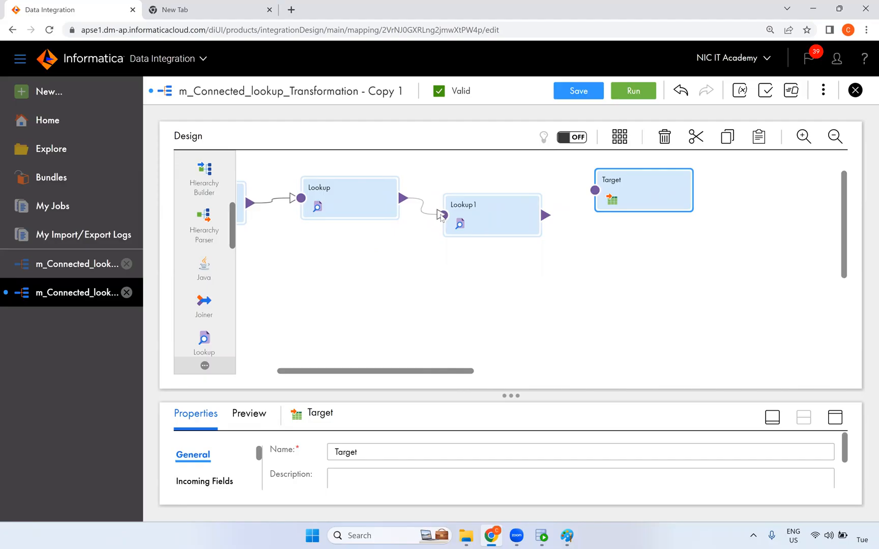
# Set the second Lookup's connection to Oracle_Src and its lookup object to the LOCATIONS table.
pyautogui.click(486, 223)
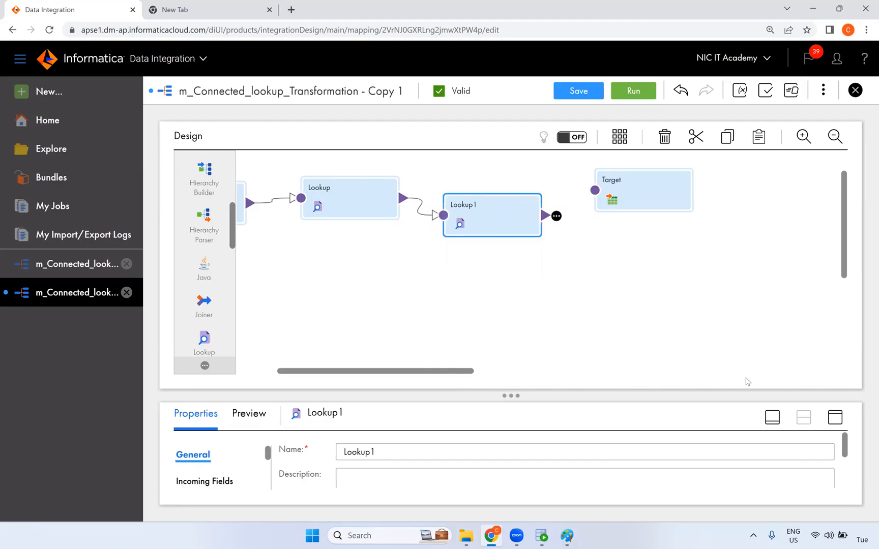
pyautogui.click(834, 418)
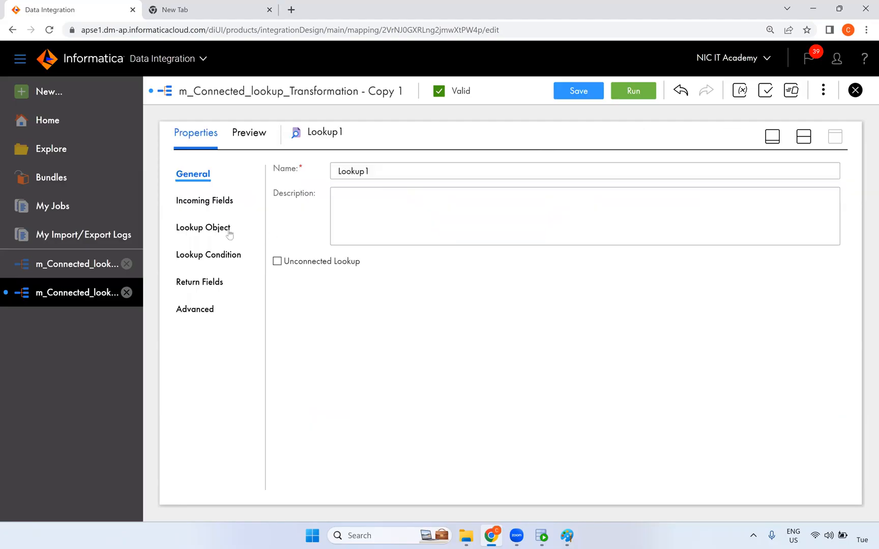
pyautogui.click(206, 227)
pyautogui.click(379, 207)
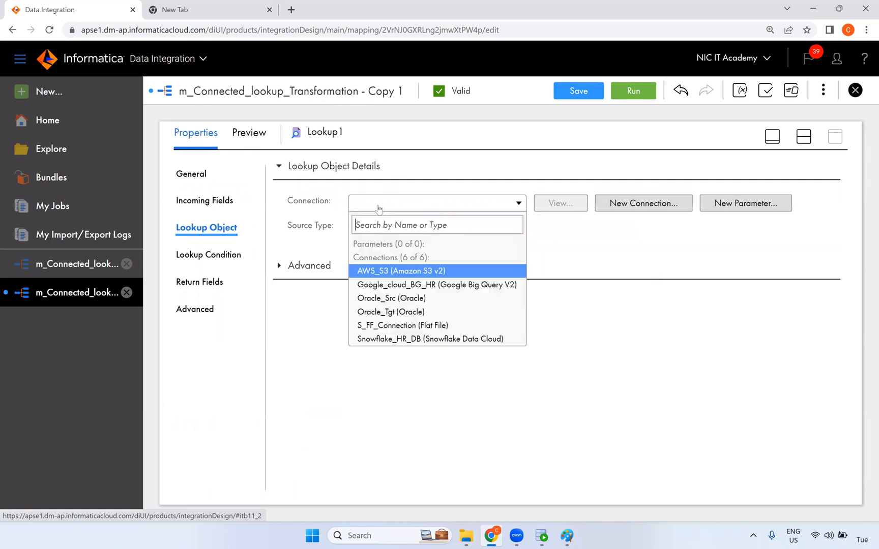
pyautogui.click(414, 298)
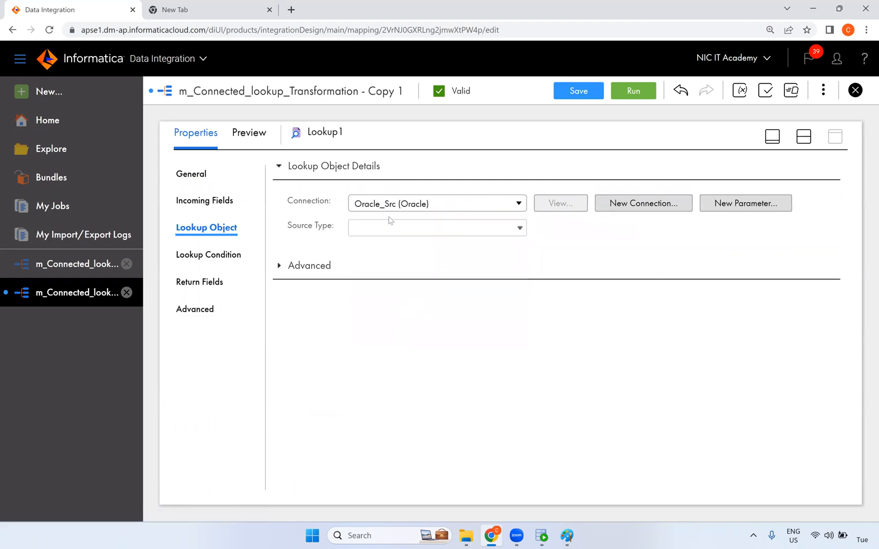
pyautogui.click(574, 257)
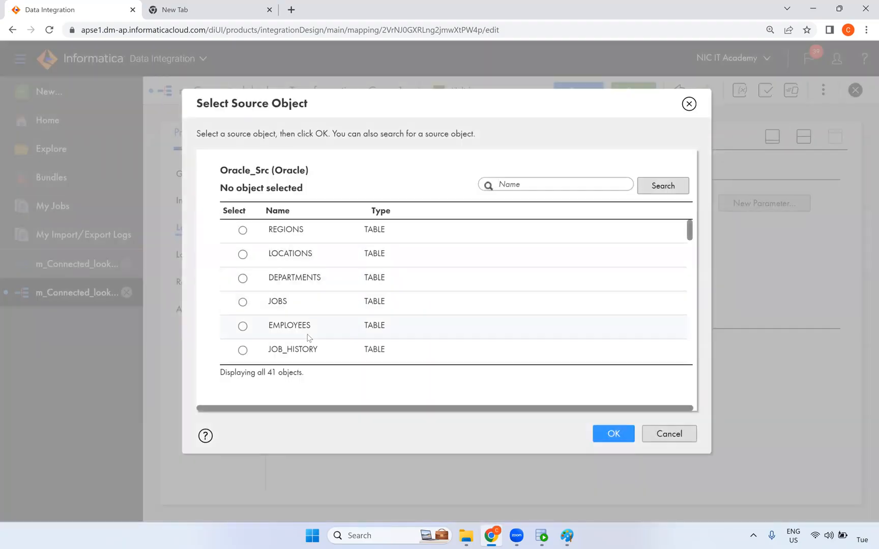
pyautogui.scroll(-2, 308, 337)
pyautogui.scroll(2, 301, 256)
pyautogui.click(306, 254)
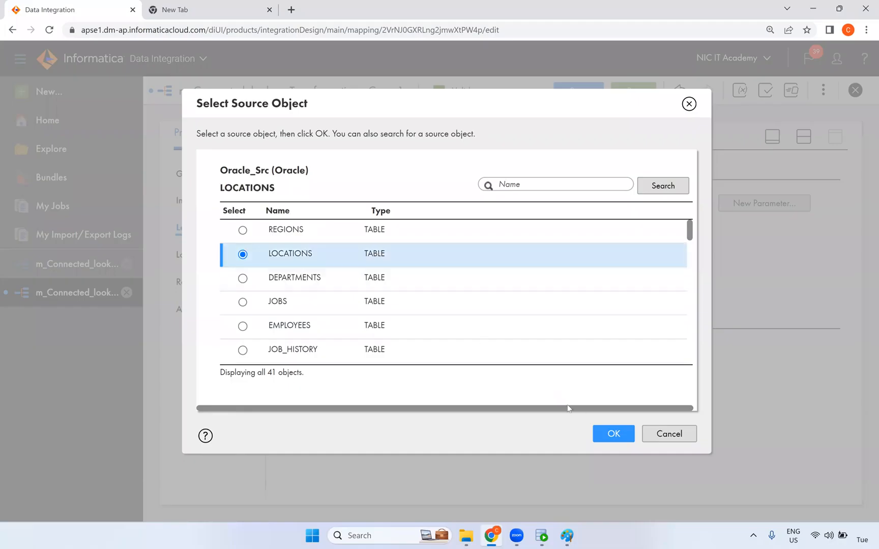
pyautogui.click(601, 431)
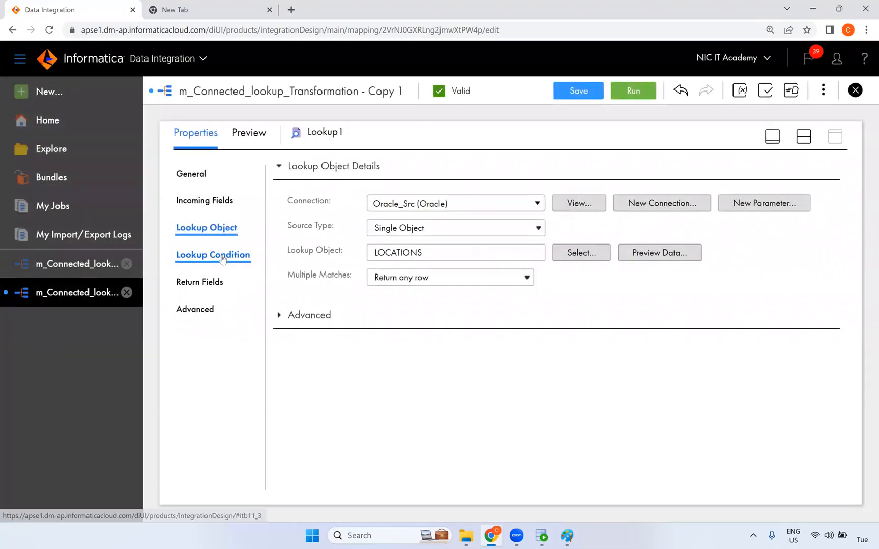
# Resolve the second Lookup's field name conflicts by bulk renaming the fields from Lookup with the prefix emp_dept_.
pyautogui.click(226, 257)
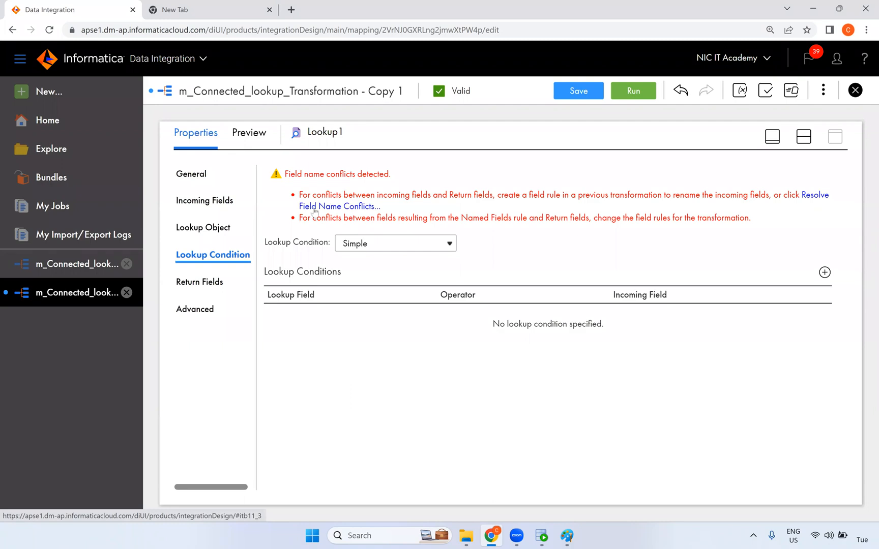
pyautogui.click(357, 207)
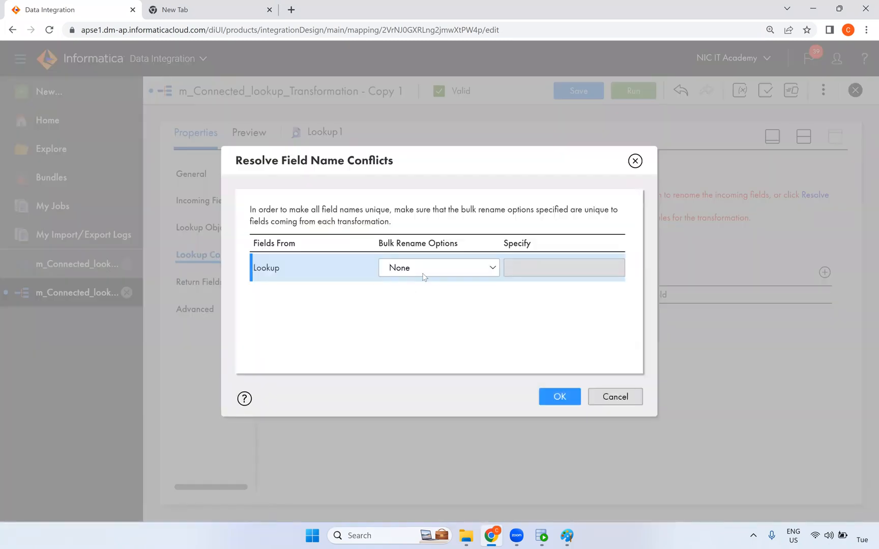
pyautogui.click(429, 271)
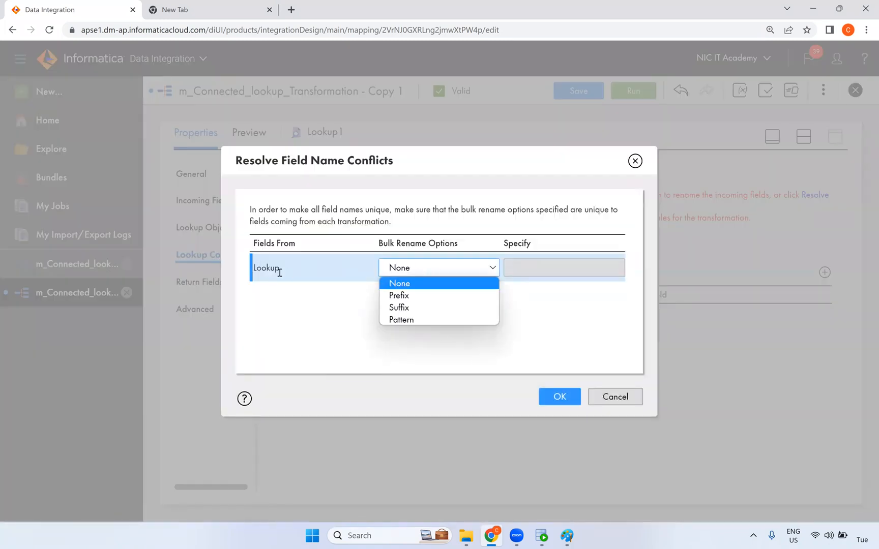
pyautogui.click(411, 296)
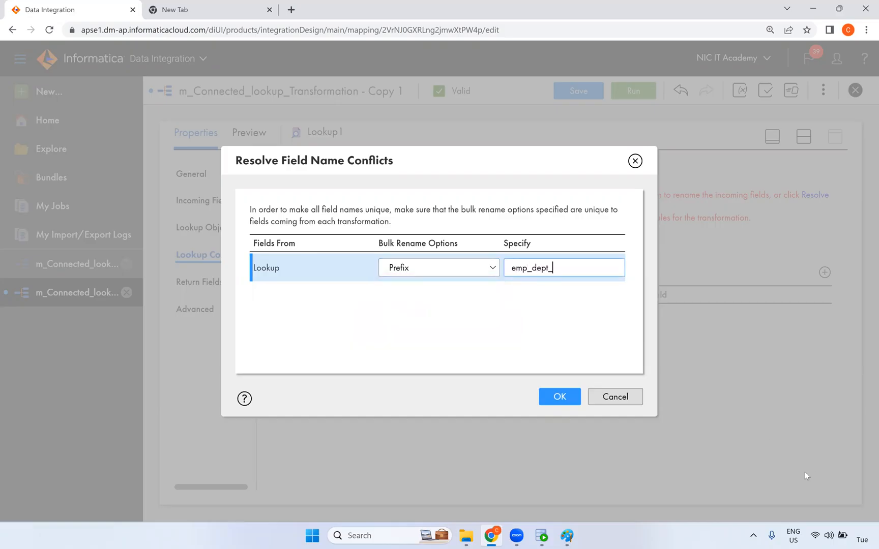
pyautogui.click(566, 395)
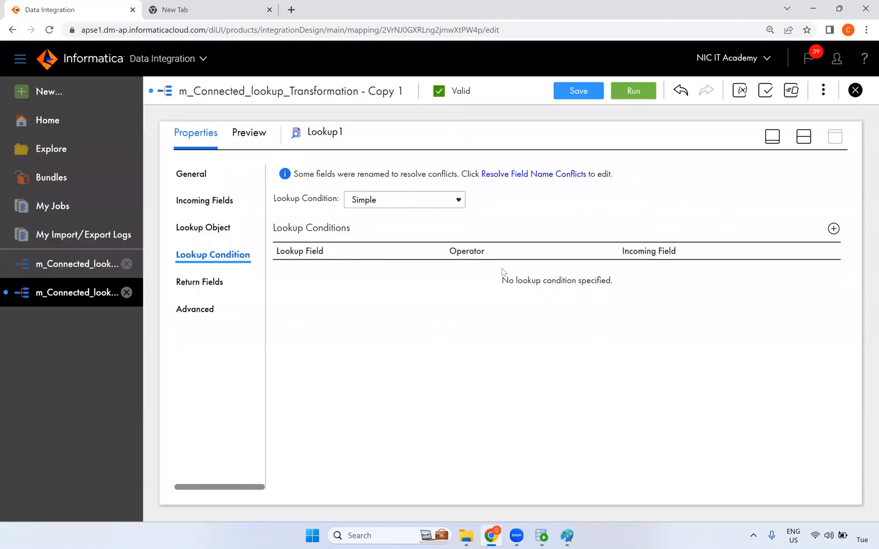
# Add a lookup condition to the second Lookup matching LOCATION_ID = emp_dept_LOCATION_ID.
pyautogui.click(833, 228)
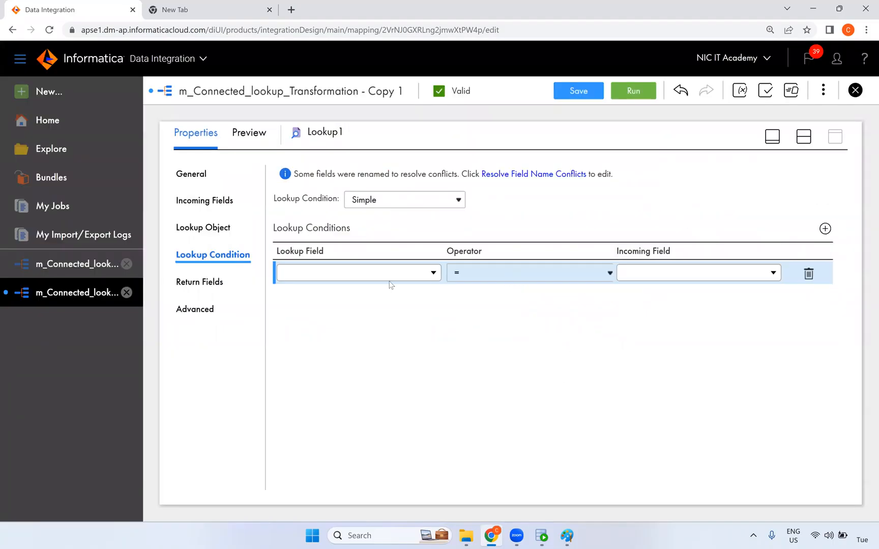
pyautogui.click(394, 274)
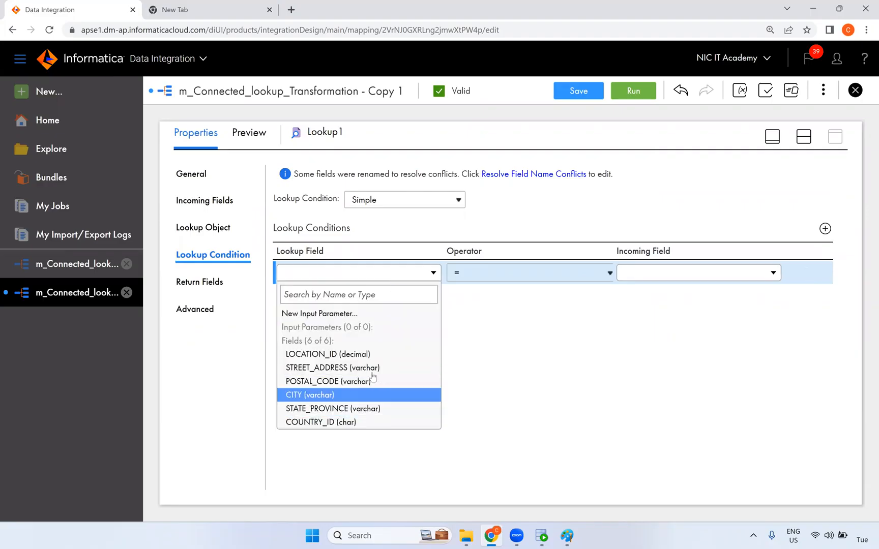
pyautogui.click(383, 356)
pyautogui.click(646, 276)
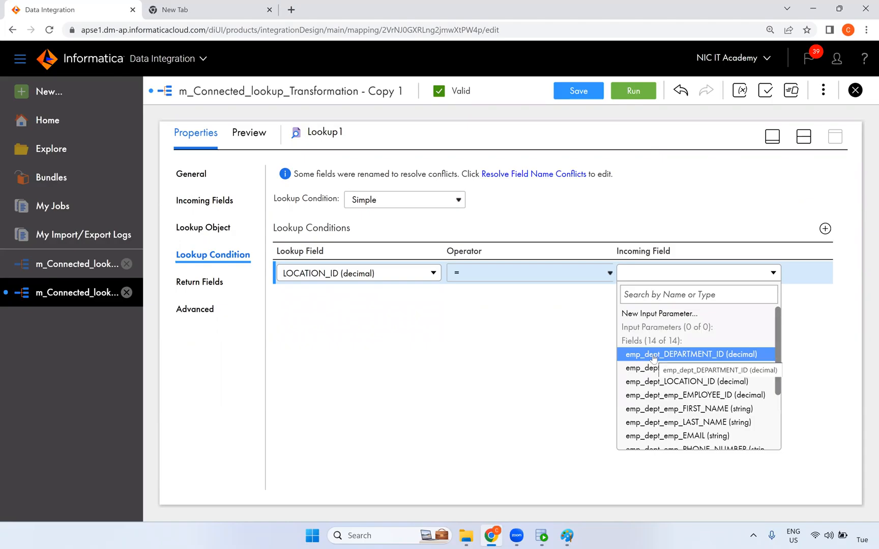
pyautogui.click(736, 386)
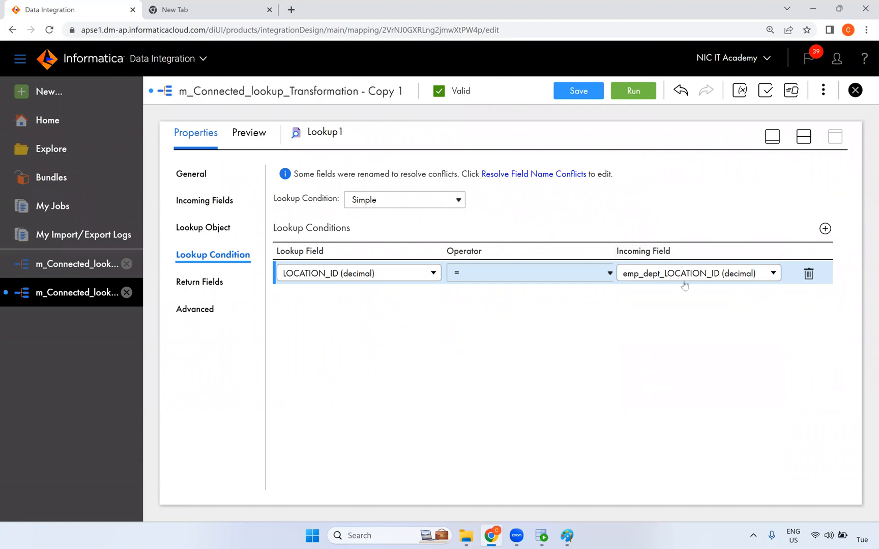
# Review the second Lookup's return fields, move the Target further away and link the second Lookup's output to it.
pyautogui.click(214, 288)
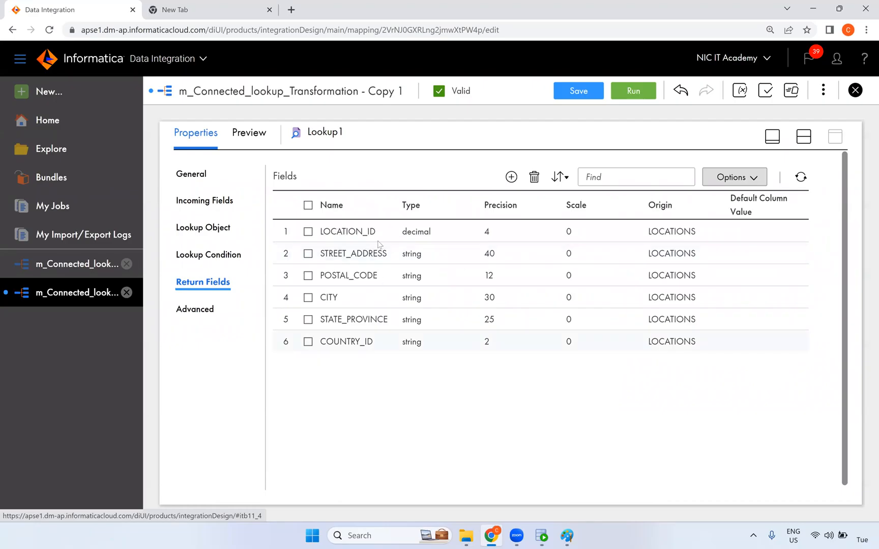
pyautogui.moveTo(397, 205); pyautogui.dragTo(416, 204)
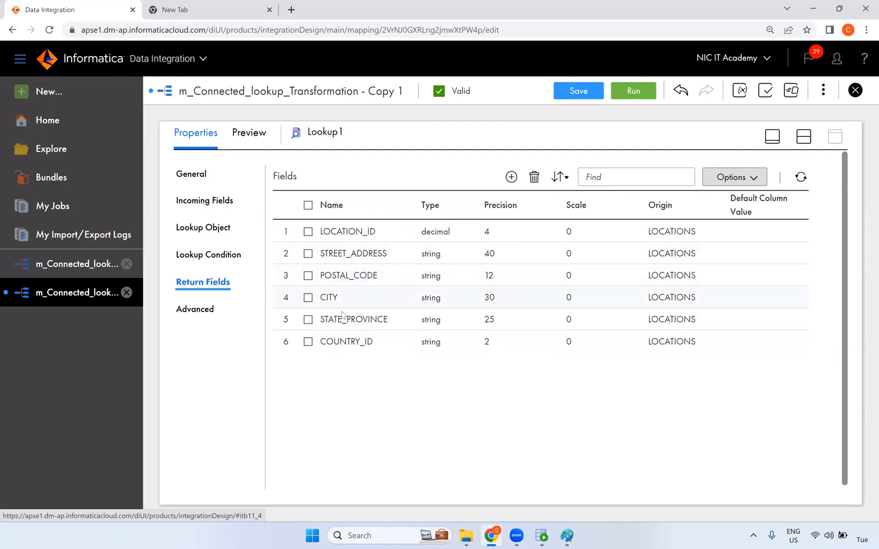
pyautogui.click(804, 137)
pyautogui.moveTo(616, 198); pyautogui.dragTo(663, 224)
pyautogui.moveTo(547, 215)
pyautogui.mouseDown()
pyautogui.moveTo(632, 225)
pyautogui.moveTo(643, 218)
pyautogui.mouseUp()
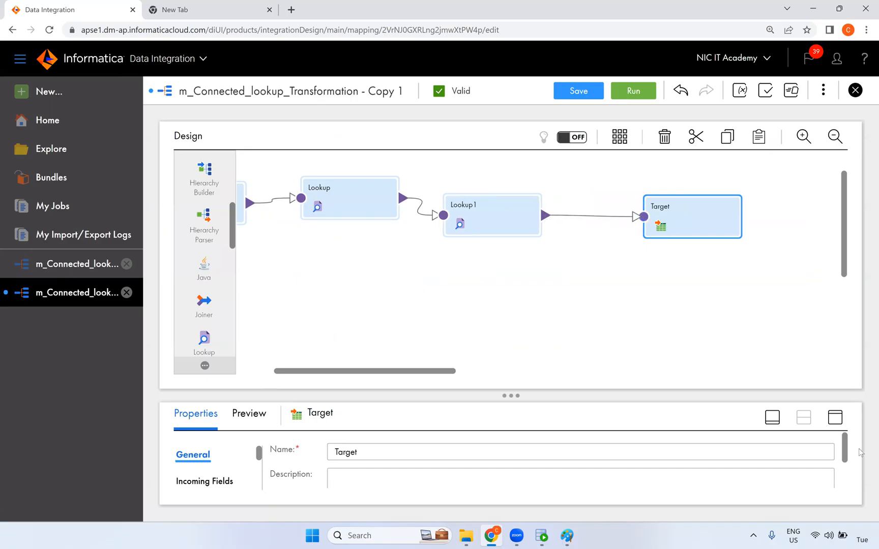
# Automap the Target's field mapping from the incoming fields using Smart Map.
pyautogui.click(835, 417)
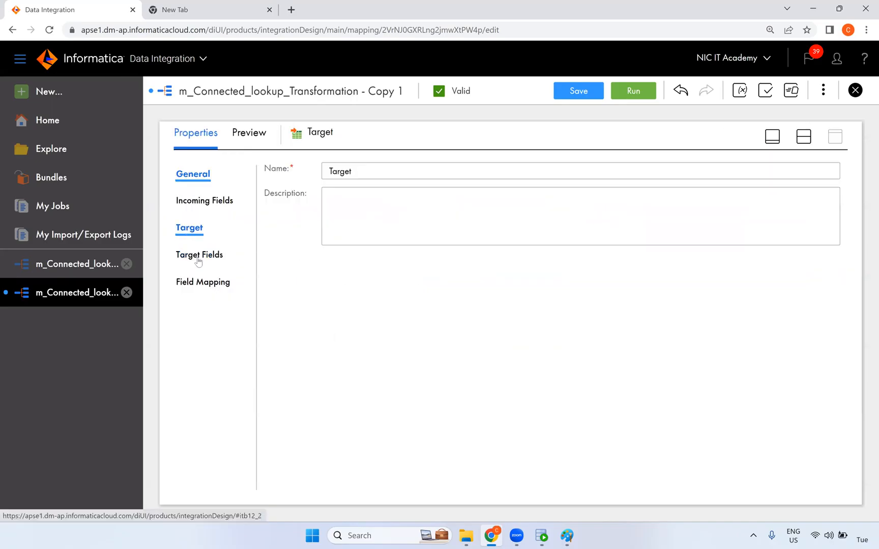
pyautogui.click(206, 282)
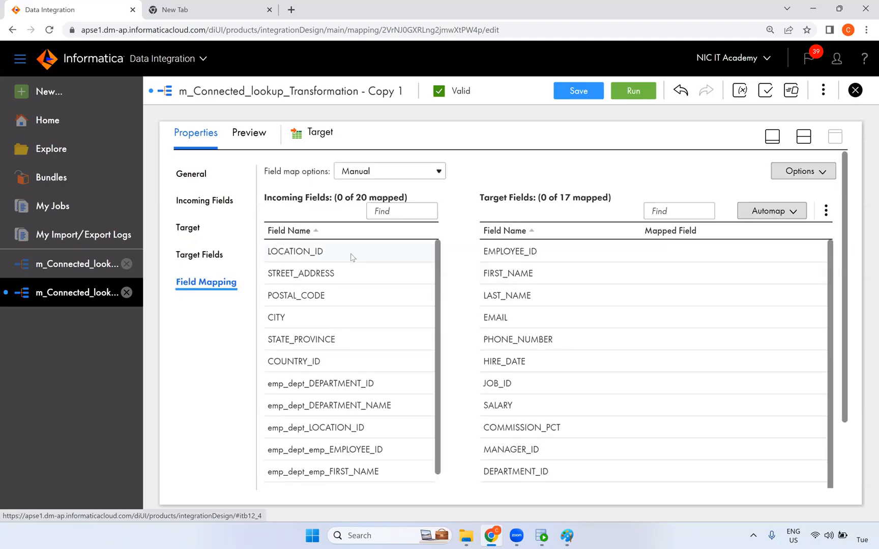
pyautogui.click(771, 212)
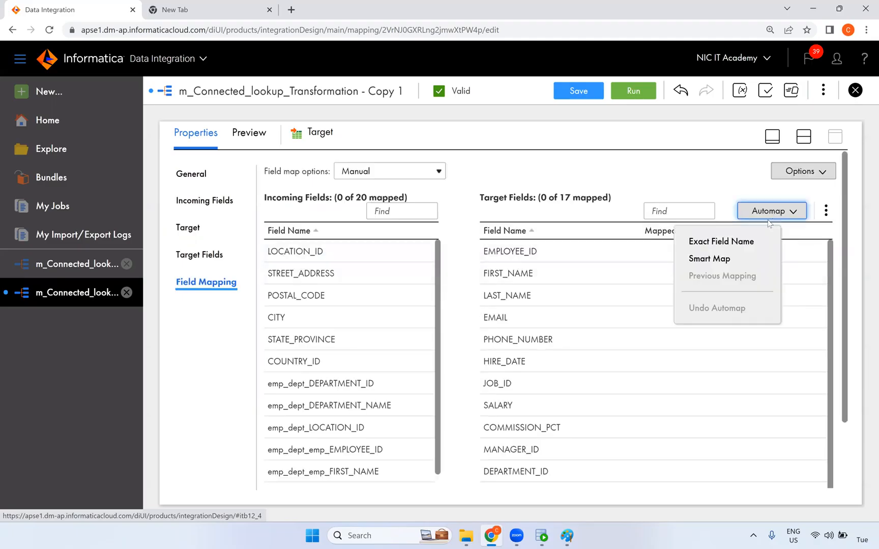
pyautogui.click(710, 259)
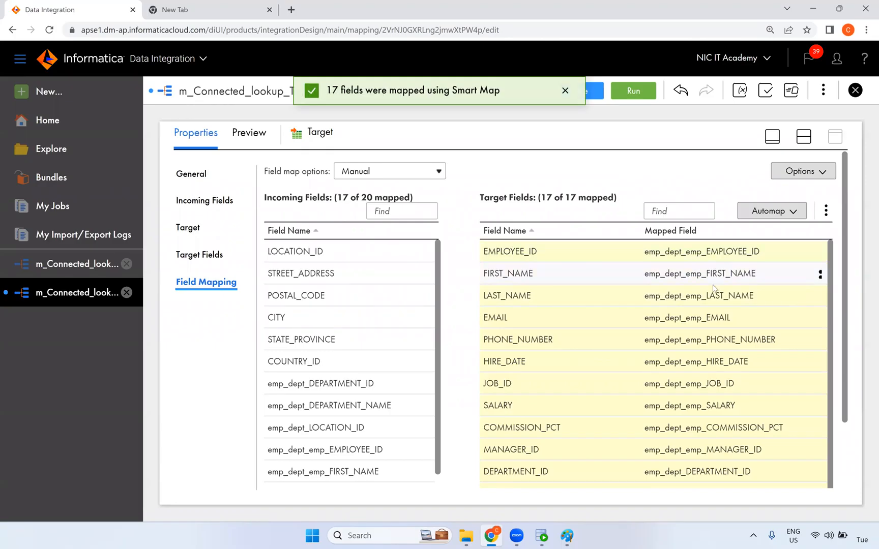
# Unmap the target field DEPARTMENT_ID and map emp_dept_emp_DEPARTMENT_ID to it instead.
pyautogui.scroll(-1, 710, 333)
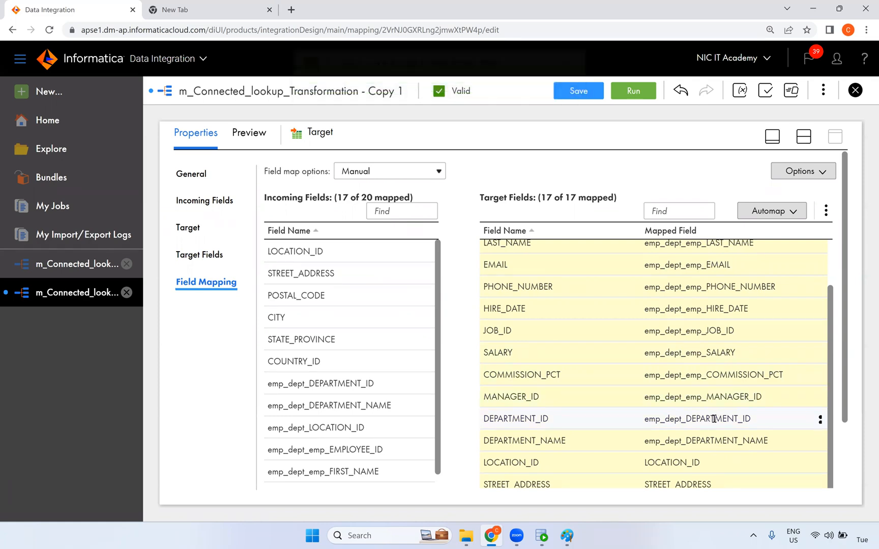
pyautogui.scroll(-1, 715, 417)
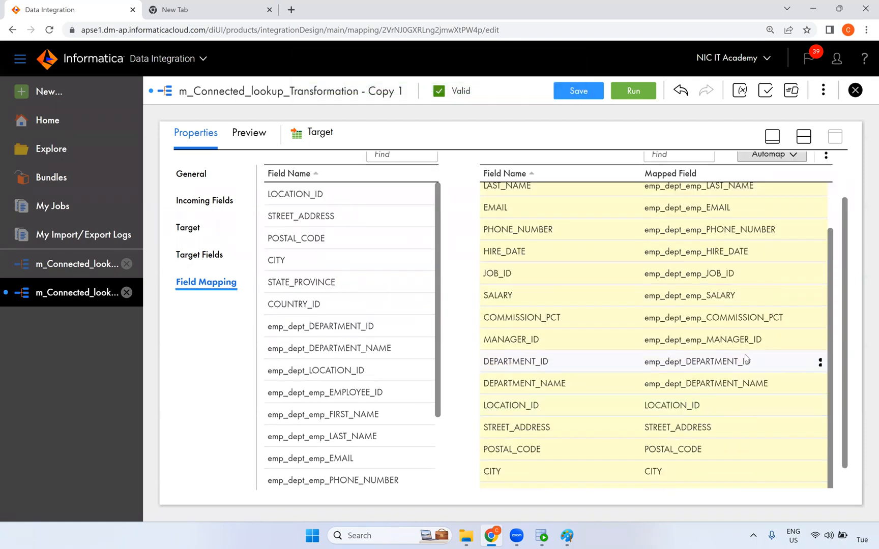
pyautogui.click(820, 362)
pyautogui.click(765, 390)
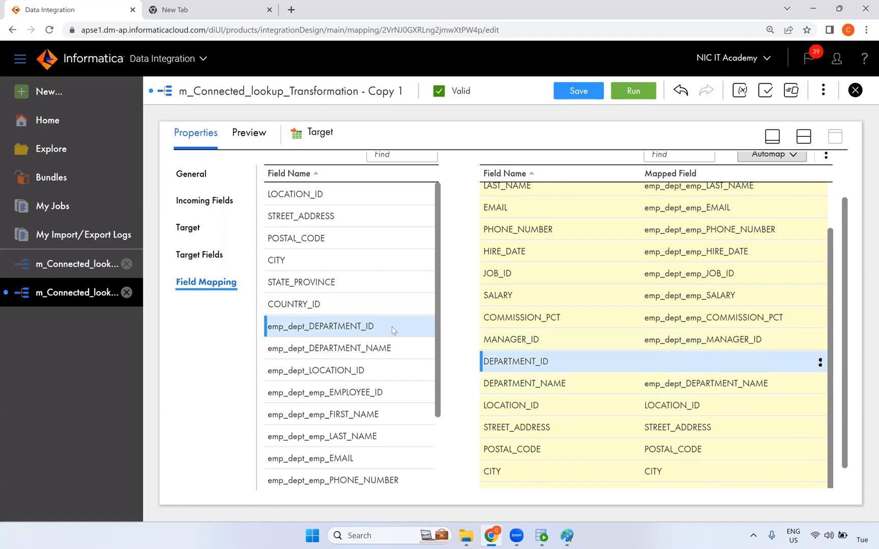
pyautogui.scroll(-1, 392, 327)
pyautogui.scroll(-1, 381, 303)
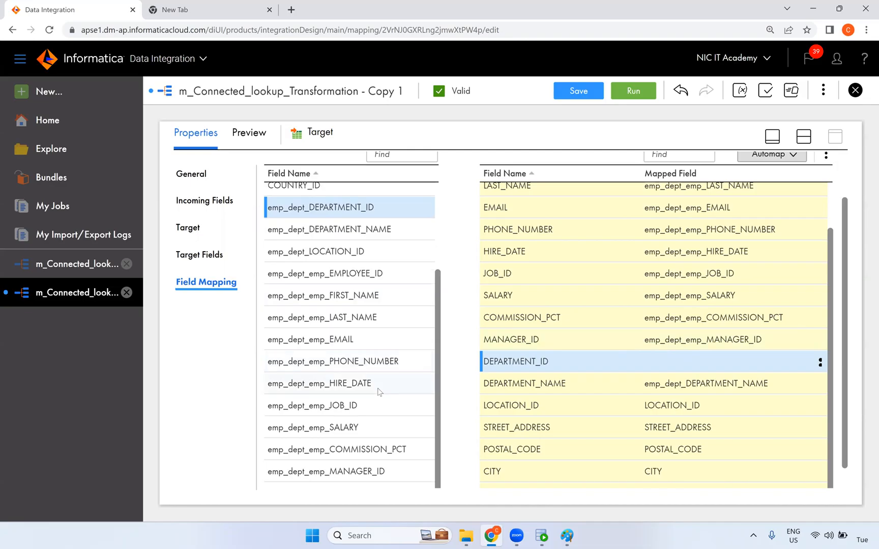
pyautogui.scroll(-1, 369, 412)
pyautogui.moveTo(352, 468); pyautogui.dragTo(681, 337)
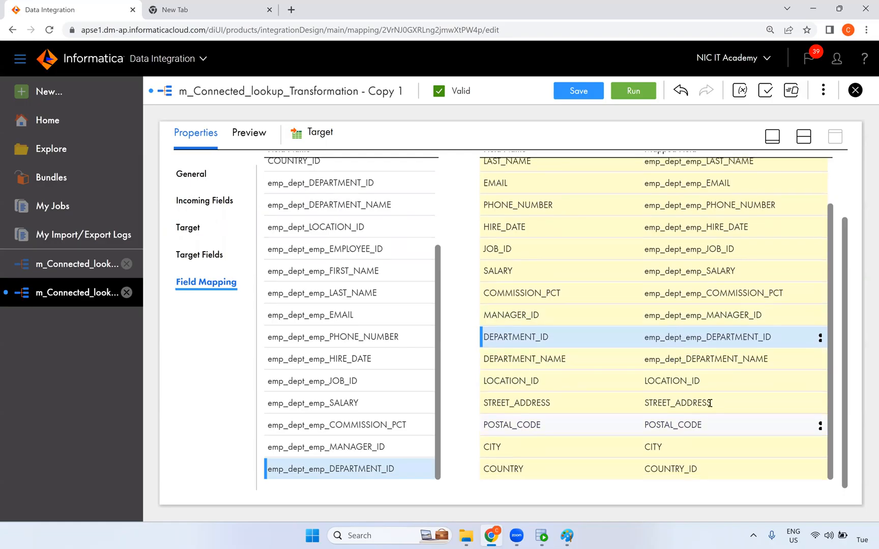
# Review the field mapping, save the mapping as m_Connected_lookup_Transformation - 2 tables and run it in the NIC runtime environment.
pyautogui.scroll(2, 715, 424)
pyautogui.scroll(-3, 714, 425)
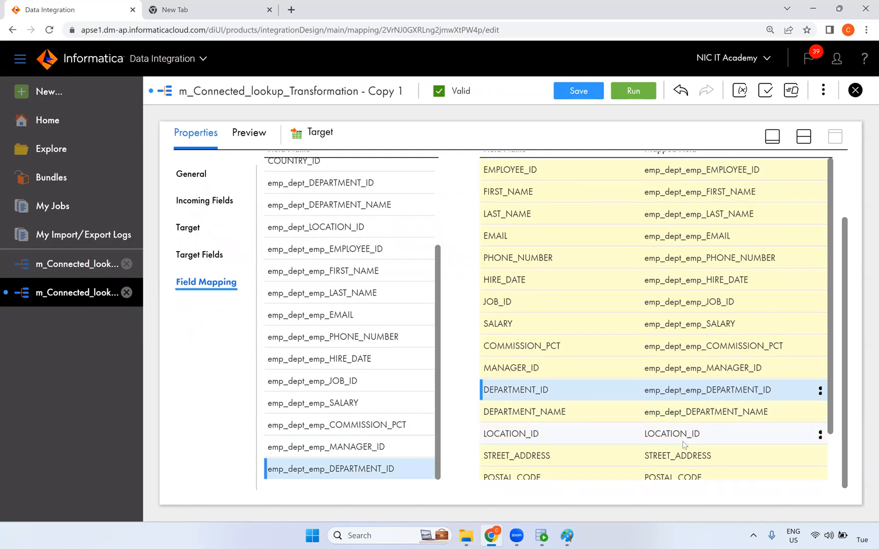
pyautogui.scroll(2, 618, 225)
pyautogui.scroll(5, 417, 290)
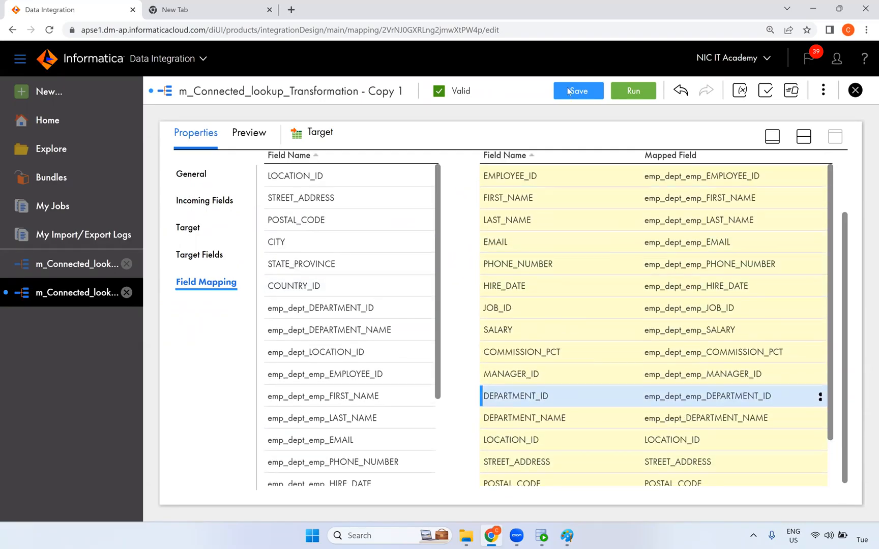
pyautogui.click(583, 95)
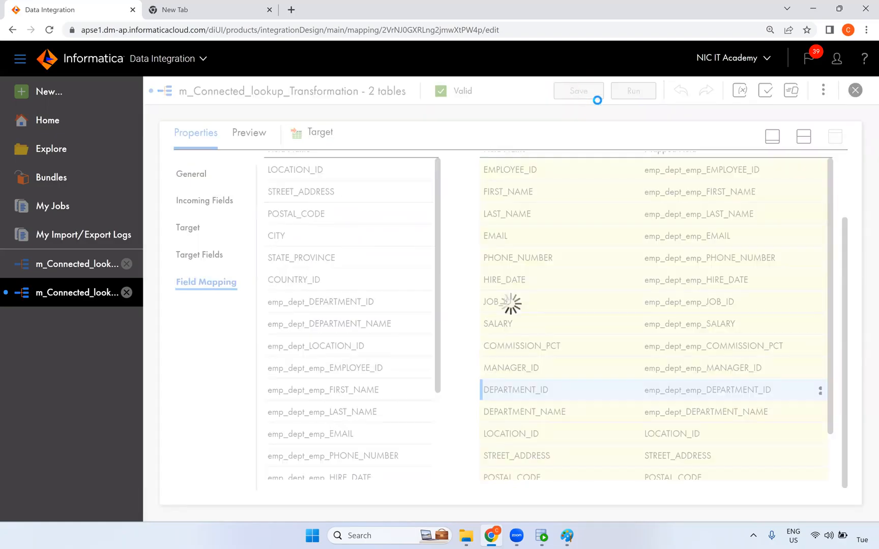
pyautogui.click(633, 91)
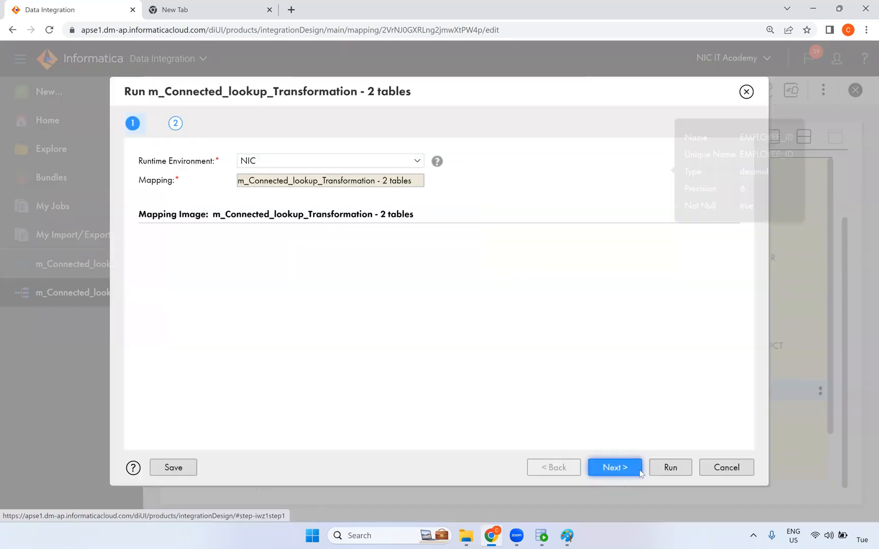
pyautogui.click(669, 465)
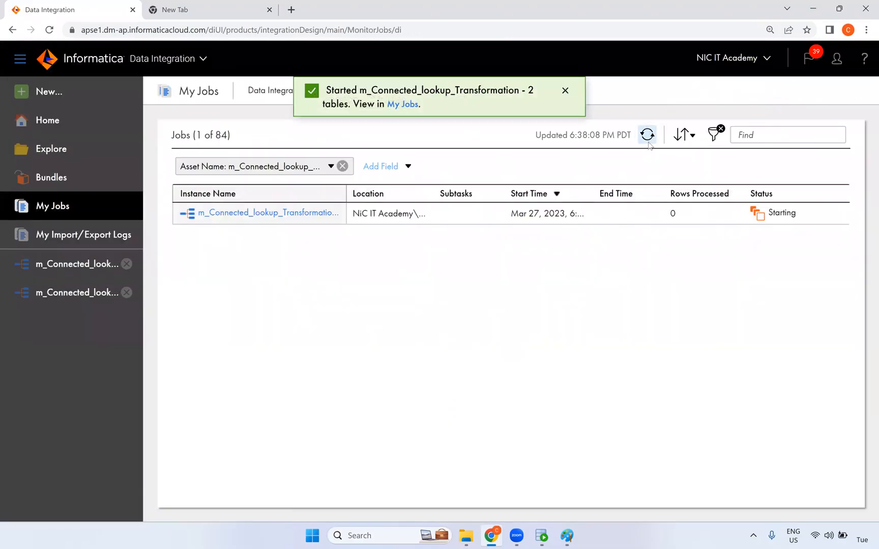
# Refresh the job list repeatedly to monitor the status of the mapping run.
pyautogui.click(649, 136)
pyautogui.click(650, 136)
pyautogui.click(649, 135)
pyautogui.click(649, 135)
pyautogui.click(649, 136)
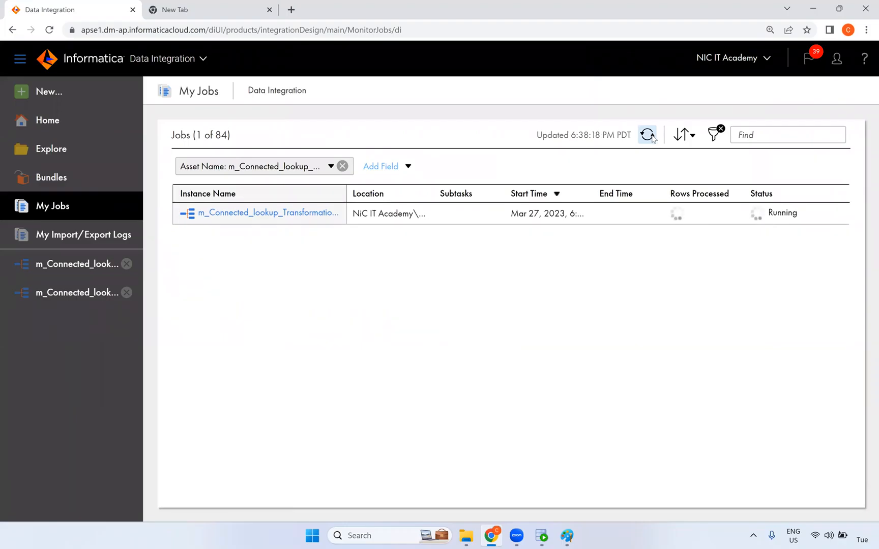
pyautogui.click(651, 137)
pyautogui.click(651, 137)
pyautogui.click(650, 137)
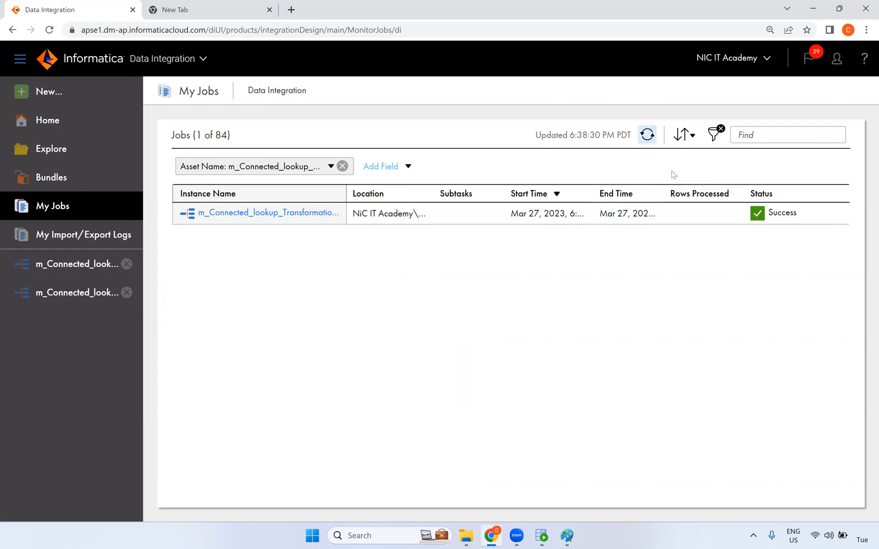
# Switch to Oracle SQL Developer, query t_employees_dept_loc and inspect the location ID, street address, postal code, city and country columns.
pyautogui.click(537, 537)
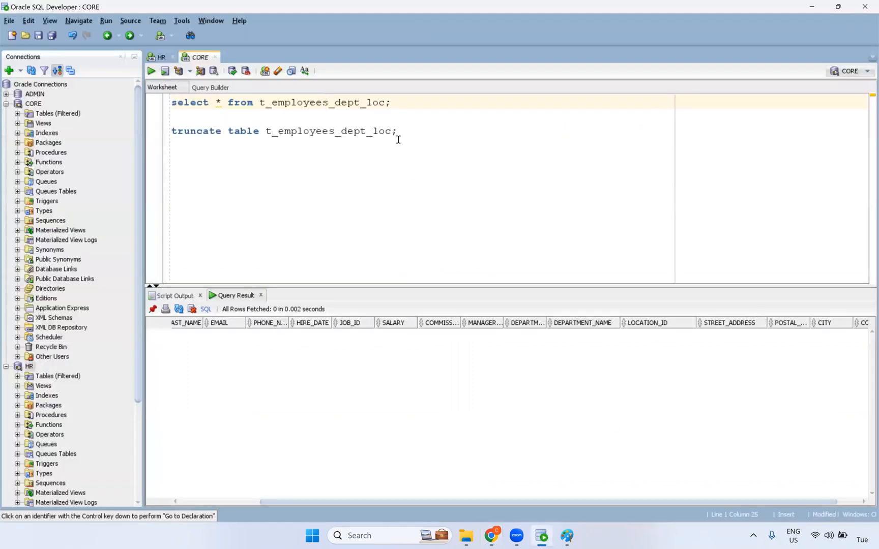
pyautogui.hotkey('ctrl', 'Return')
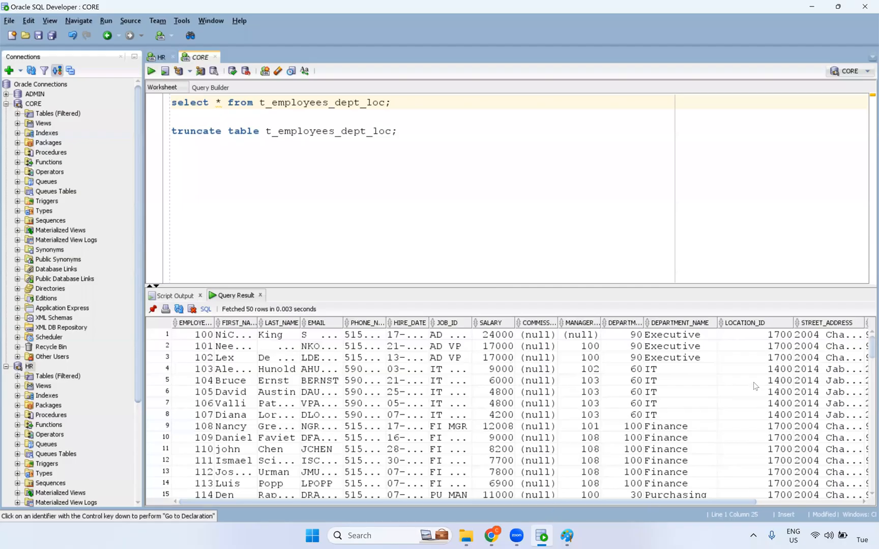
pyautogui.hscroll(3, 714, 339)
pyautogui.moveTo(713, 337); pyautogui.dragTo(708, 435)
pyautogui.moveTo(755, 348); pyautogui.dragTo(766, 447)
pyautogui.moveTo(801, 354); pyautogui.dragTo(796, 436)
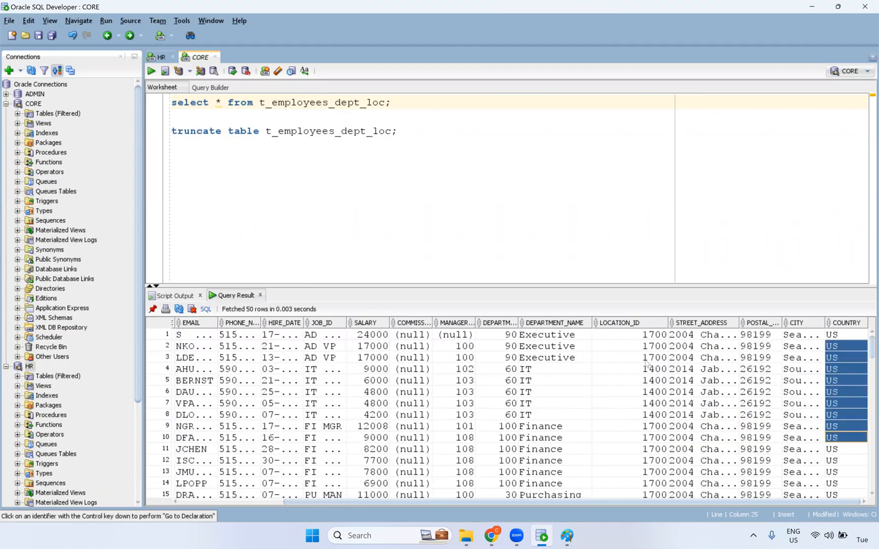
pyautogui.moveTo(645, 347); pyautogui.dragTo(639, 473)
pyautogui.moveTo(696, 446); pyautogui.dragTo(705, 391)
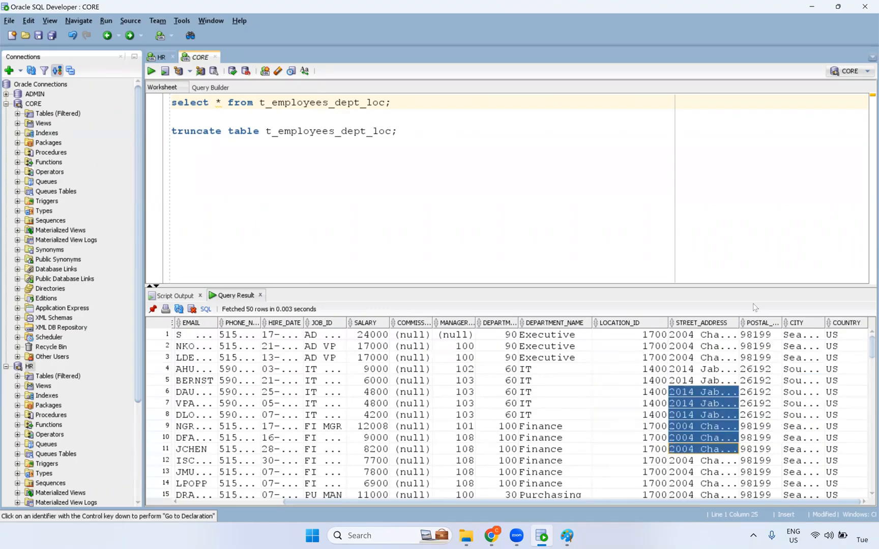
pyautogui.moveTo(758, 358); pyautogui.dragTo(757, 381)
pyautogui.moveTo(738, 323); pyautogui.dragTo(779, 323)
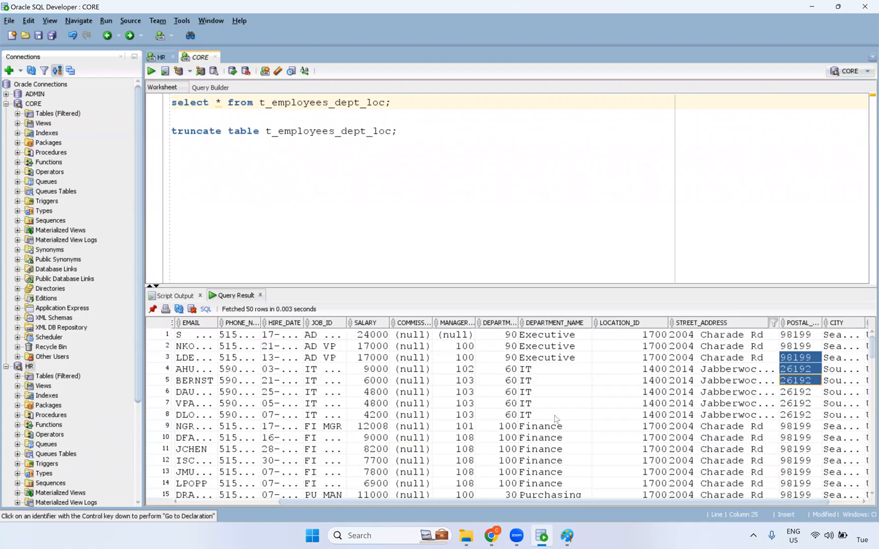
# Look through the remaining t_employees_dept_loc rows for records with null department and location values.
pyautogui.scroll(-5, 580, 408)
pyautogui.scroll(3, 584, 416)
pyautogui.scroll(-13, 589, 392)
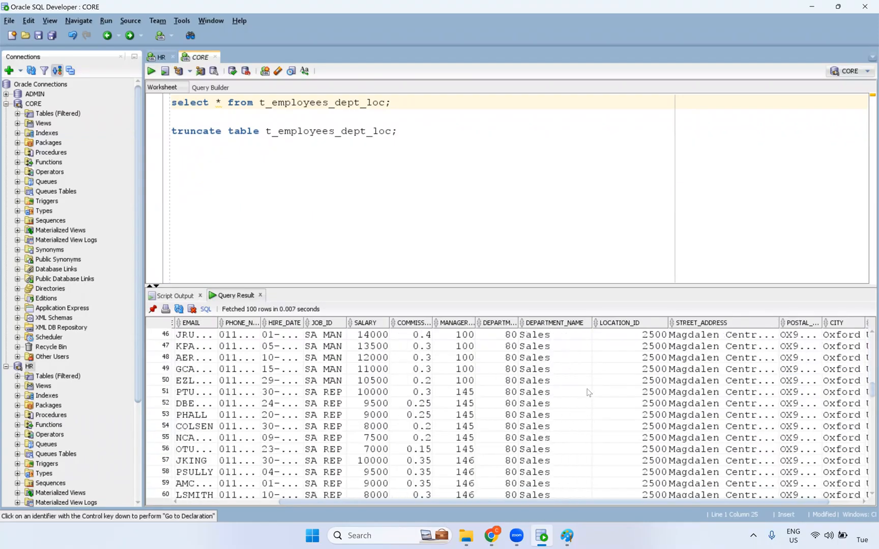
pyautogui.scroll(-13, 588, 403)
pyautogui.scroll(5, 611, 412)
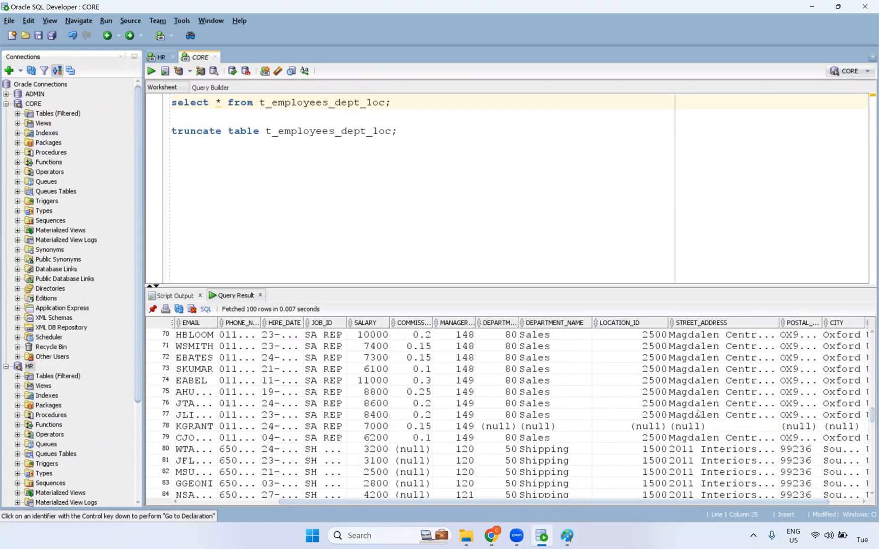
pyautogui.moveTo(630, 427); pyautogui.dragTo(858, 425)
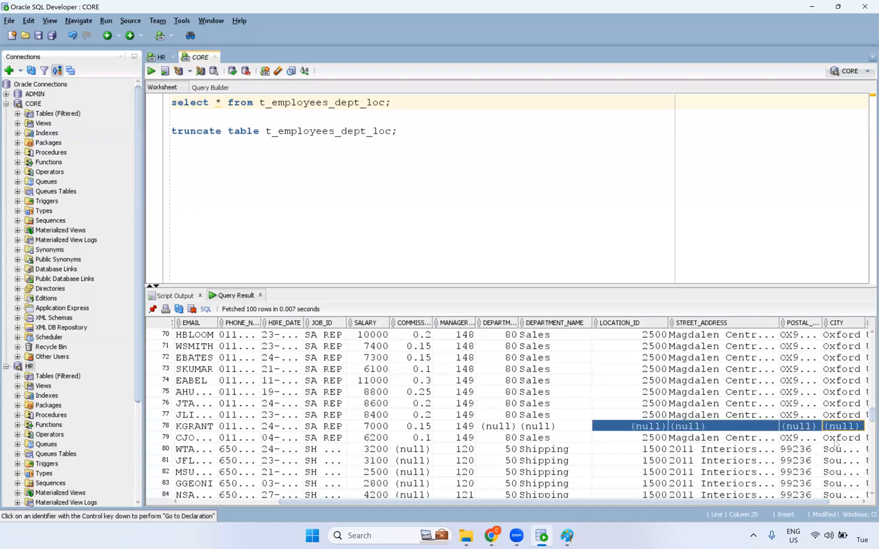
pyautogui.moveTo(778, 502); pyautogui.dragTo(816, 501)
pyautogui.moveTo(836, 427); pyautogui.dragTo(592, 432)
pyautogui.scroll(-1, 608, 434)
pyautogui.scroll(-6, 609, 433)
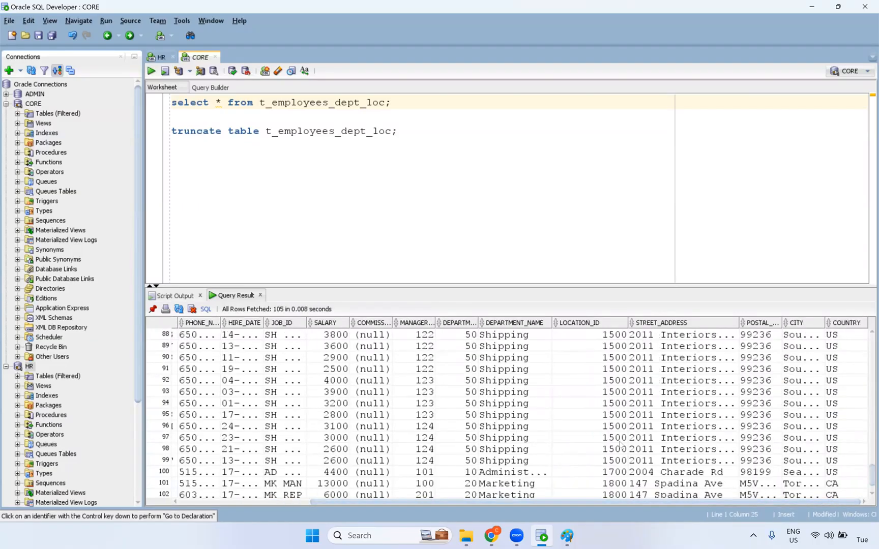
pyautogui.scroll(8, 661, 425)
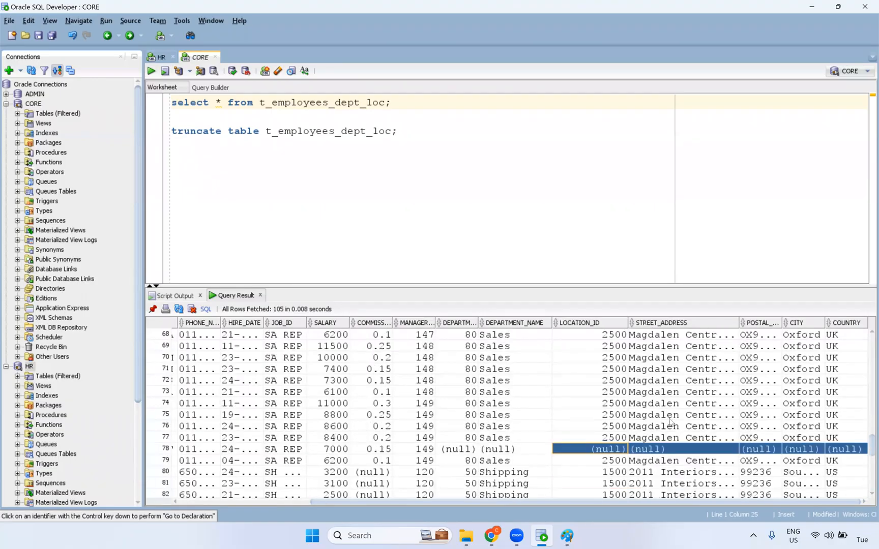
# Switch back to Informatica in Chrome and compare the original connected lookup mapping's flow with the 2 tables mapping's flow.
pyautogui.moveTo(490, 537)
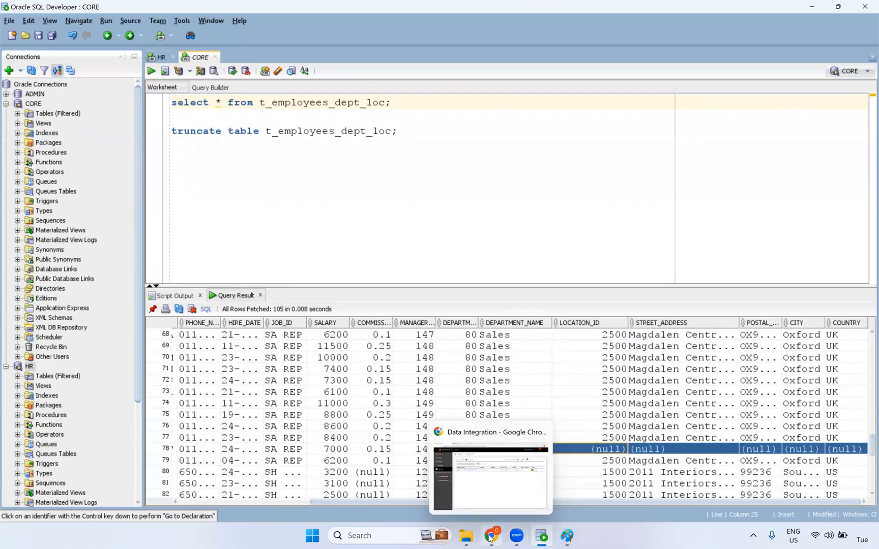
pyautogui.click(491, 475)
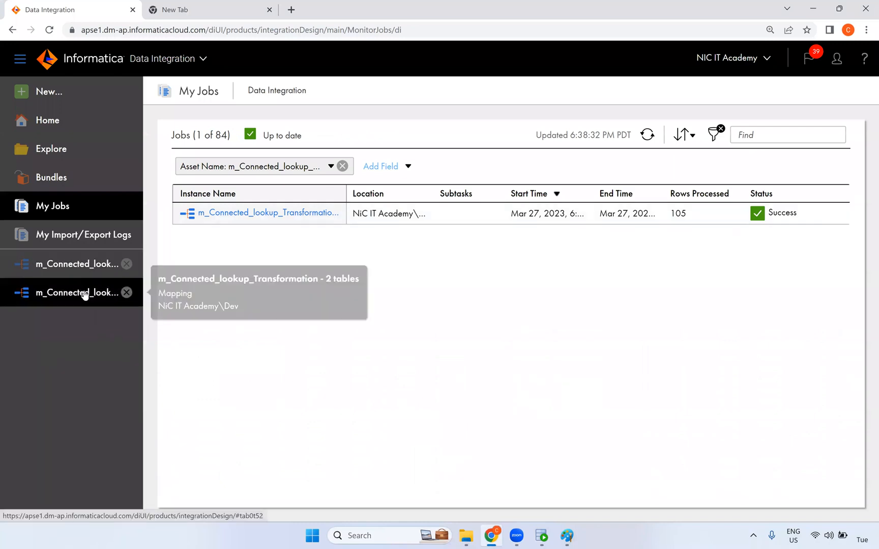
pyautogui.click(77, 264)
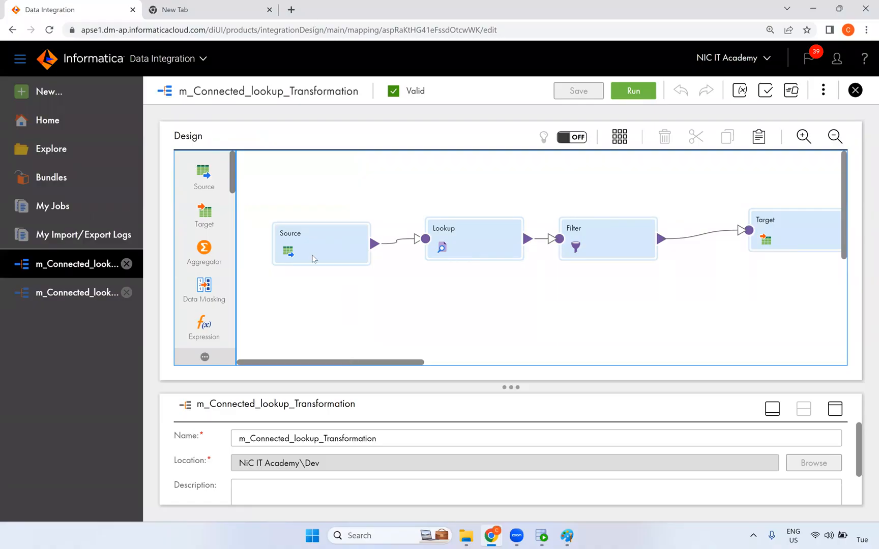
pyautogui.moveTo(322, 364); pyautogui.dragTo(281, 359)
pyautogui.click(78, 296)
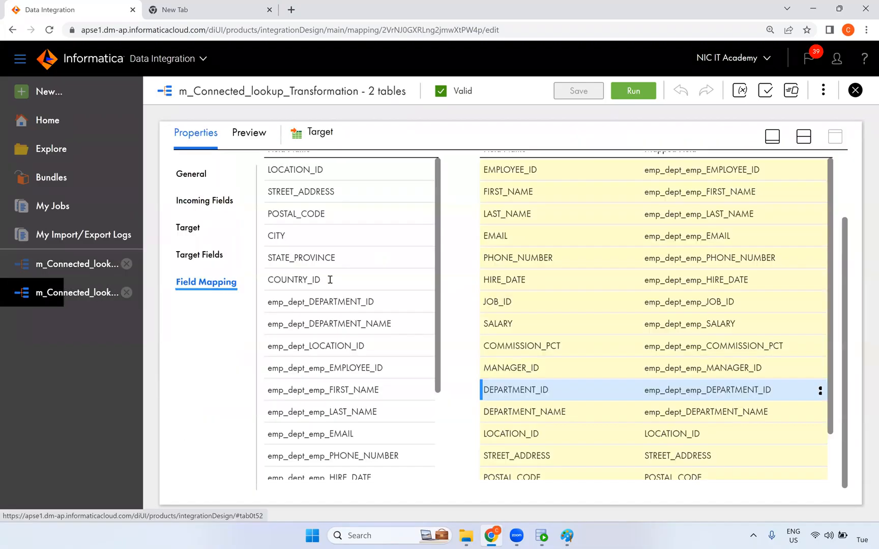
pyautogui.click(804, 136)
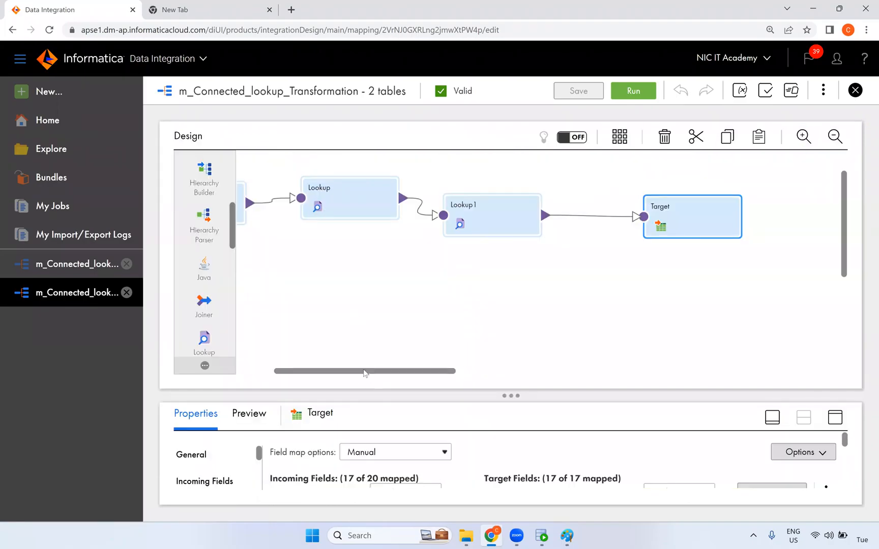
pyautogui.moveTo(364, 373); pyautogui.dragTo(327, 373)
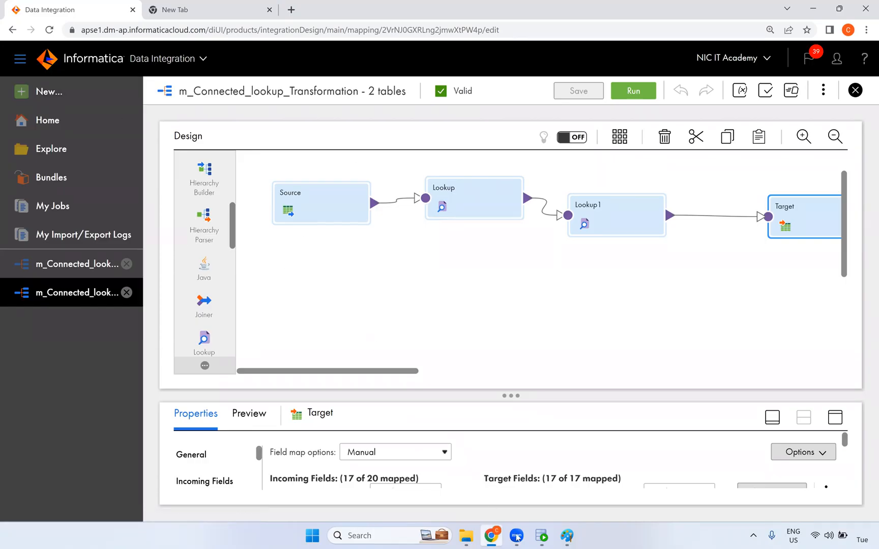
# Open un_connected_lookup.png from the Lookup Transformation folder in File Explorer and study the unconnected lookup flow diagram.
pyautogui.click(566, 537)
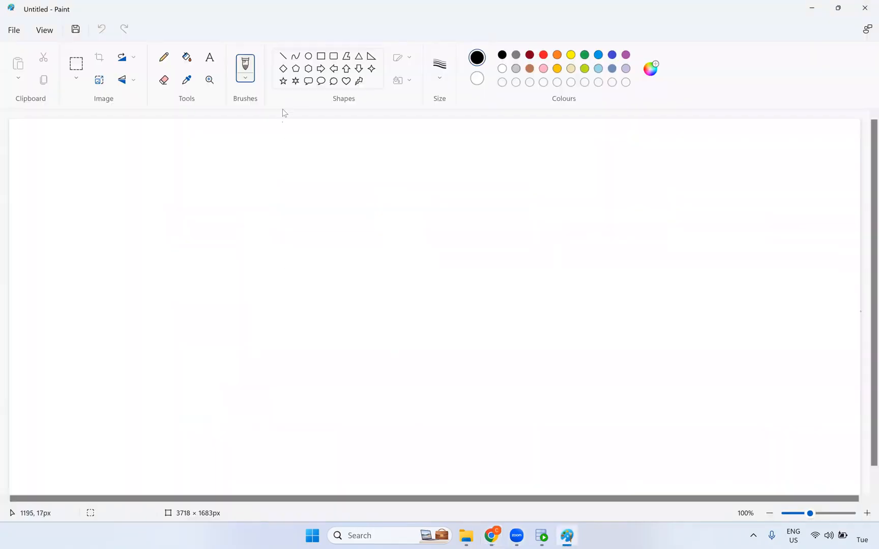
pyautogui.click(466, 537)
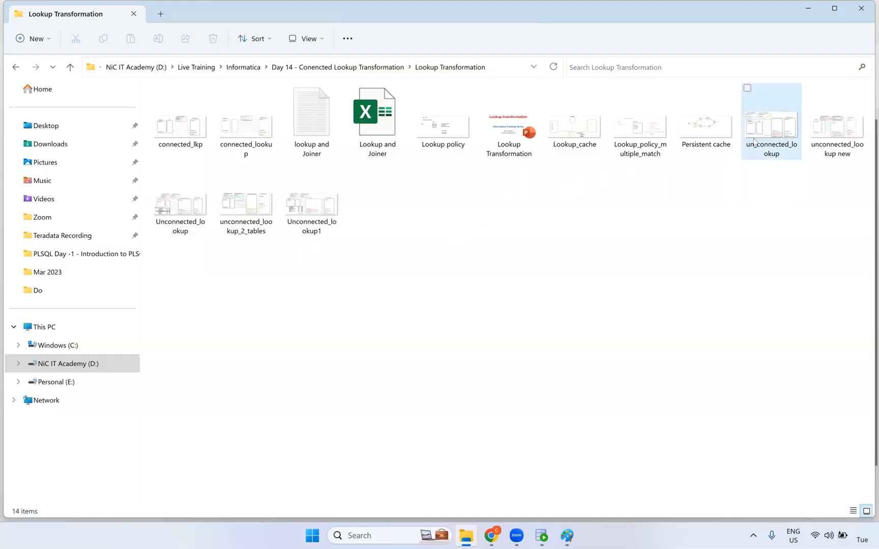
pyautogui.doubleClick(766, 139)
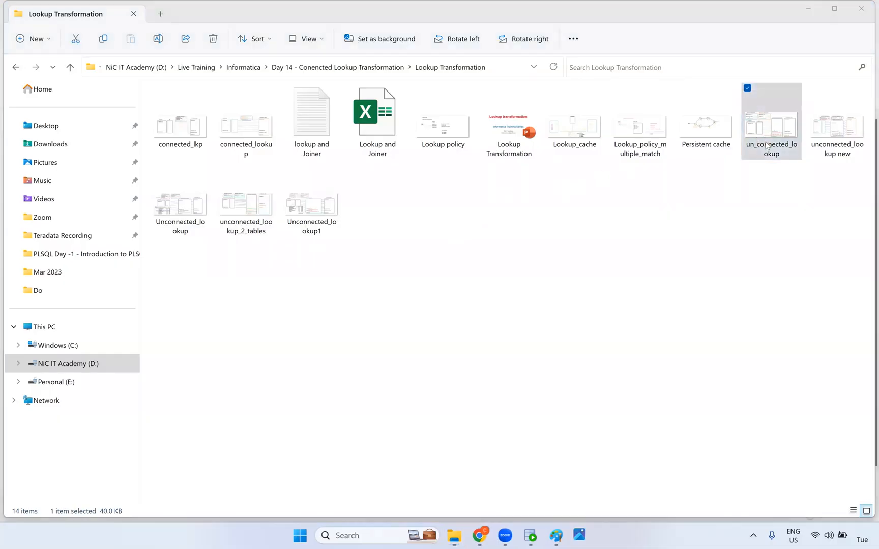
pyautogui.scroll(4, 729, 263)
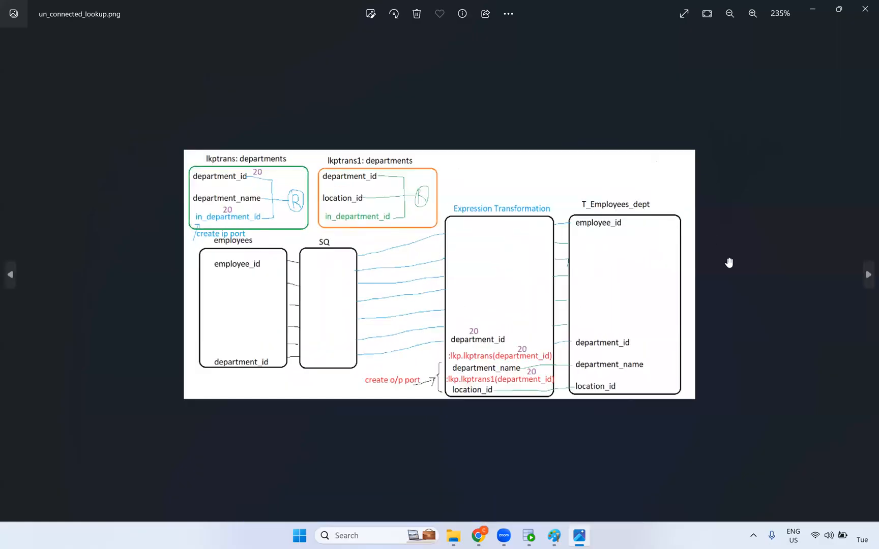
pyautogui.scroll(-2, 728, 263)
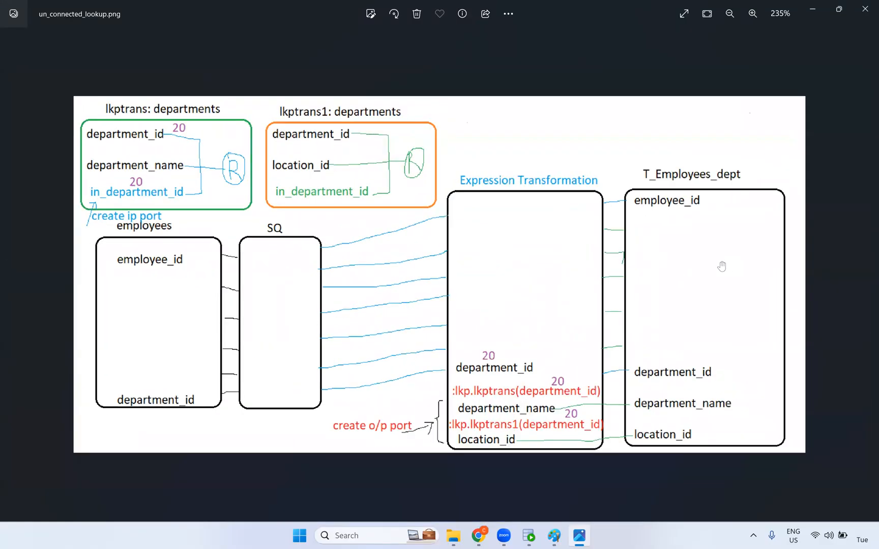
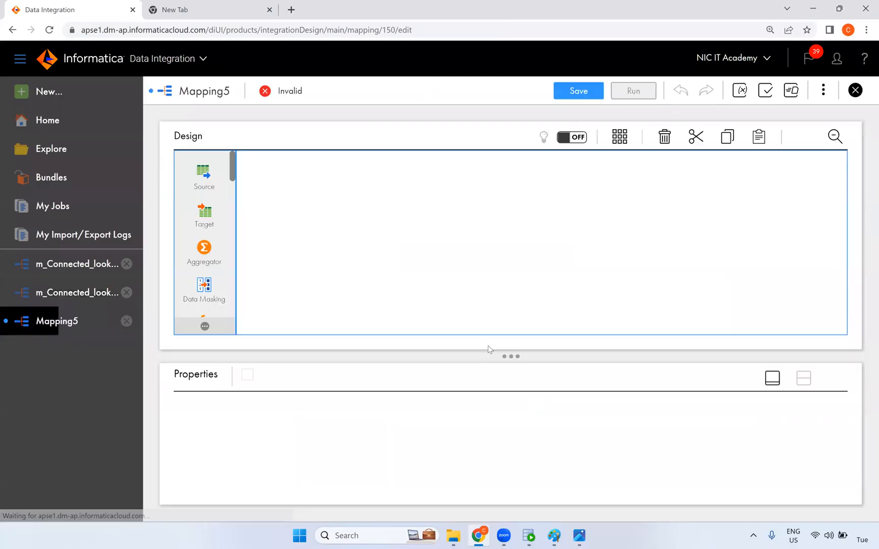
# Name the new mapping m_Unconnected_lookup.
pyautogui.moveTo(286, 409); pyautogui.dragTo(219, 413)
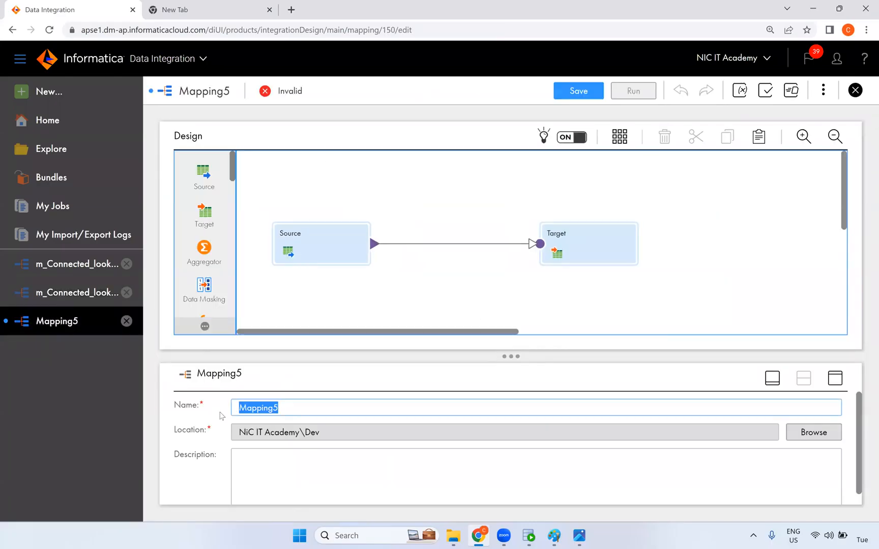
pyautogui.write('m_Unconnected_lookup')
pyautogui.click(359, 277)
# Set the Source transformation to the Oracle_Src connection and select the EMPLOYEES table as its object.
pyautogui.click(346, 257)
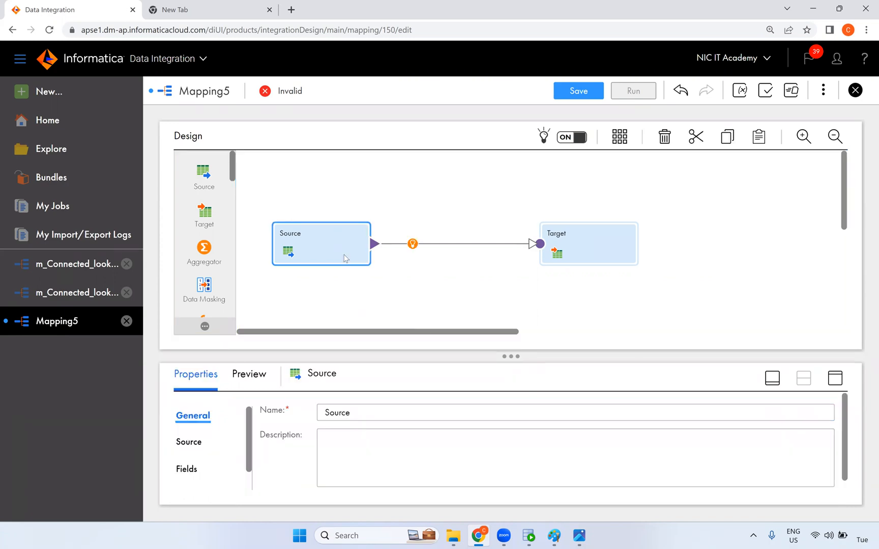
pyautogui.click(835, 379)
pyautogui.click(196, 206)
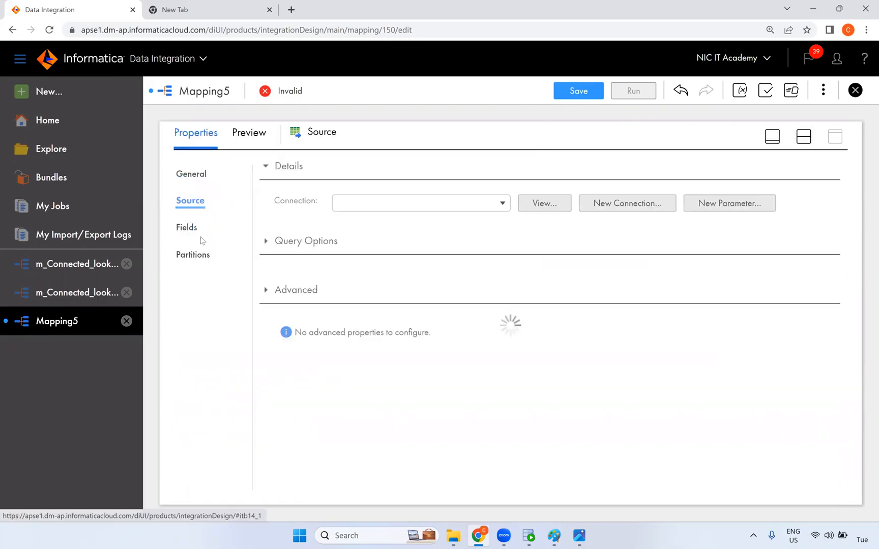
pyautogui.click(374, 210)
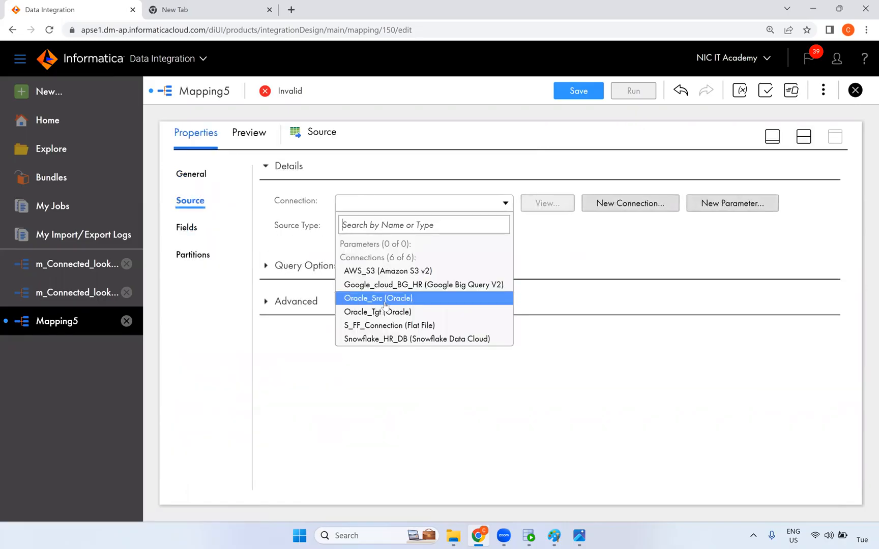
pyautogui.click(385, 300)
pyautogui.click(549, 254)
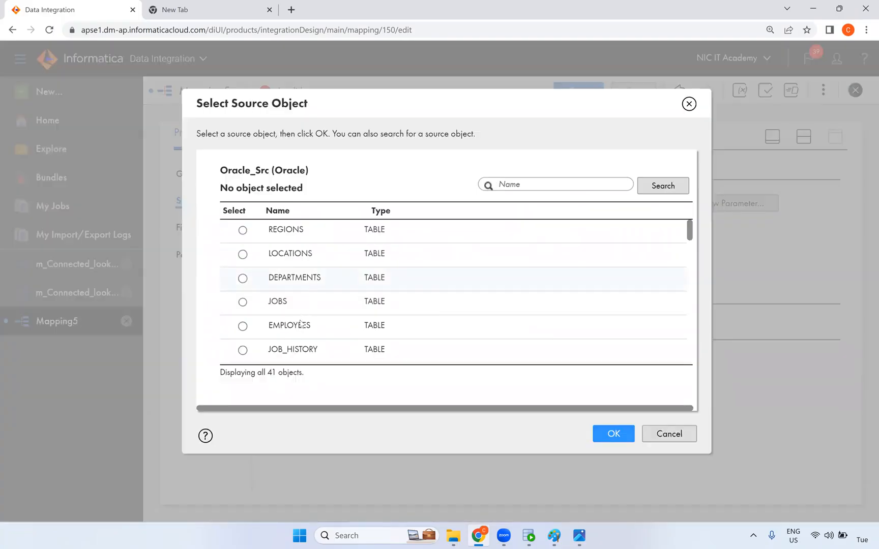
pyautogui.click(301, 324)
pyautogui.click(604, 435)
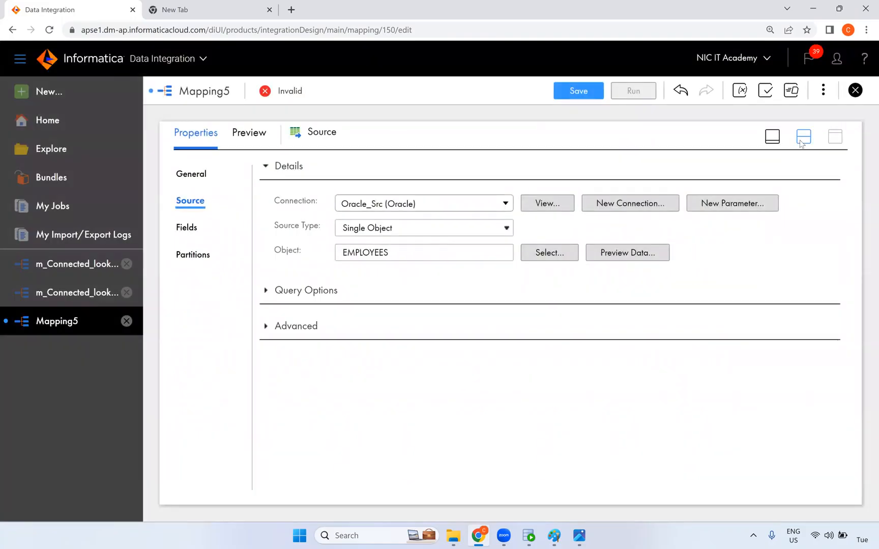
# Insert an Expression transformation on the link between the Source and the Target.
pyautogui.click(801, 143)
pyautogui.click(593, 248)
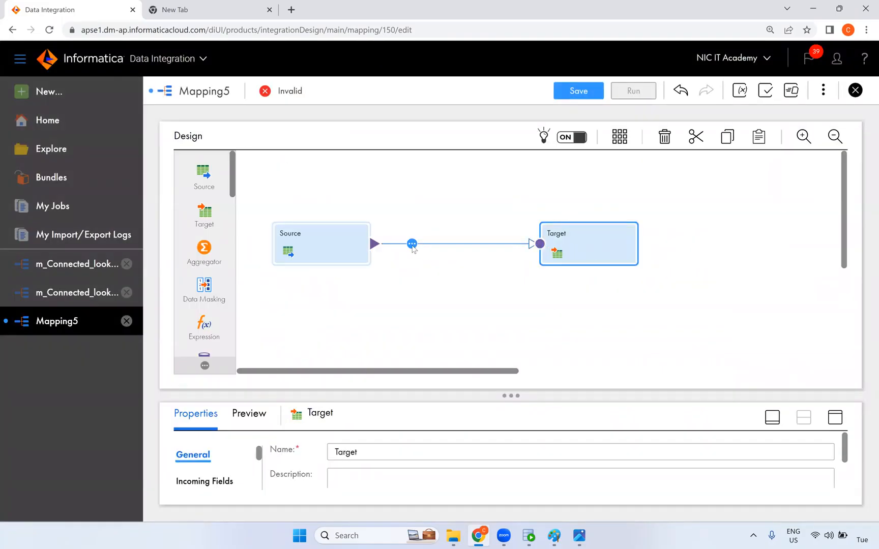
pyautogui.click(412, 245)
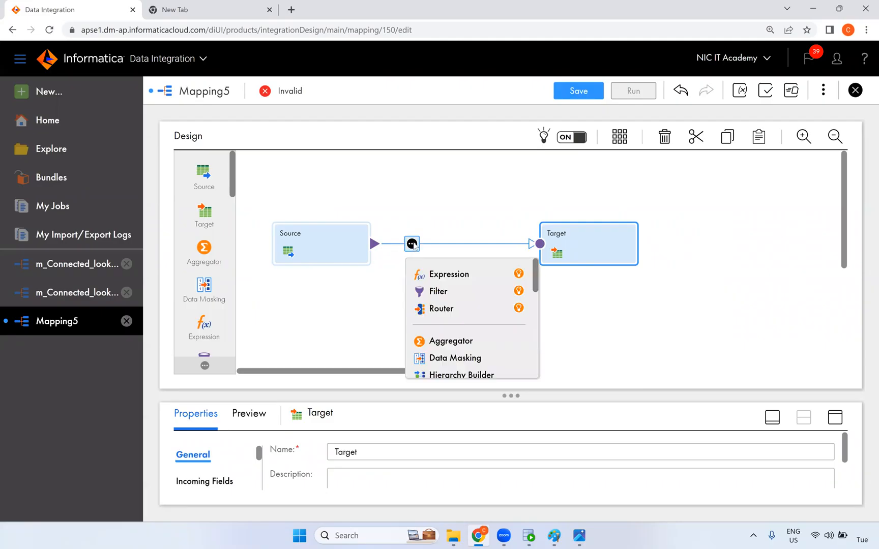
pyautogui.click(443, 274)
# Spread out the Source, Expression and Target transformations on the canvas, leaving free space above them.
pyautogui.moveTo(522, 218); pyautogui.dragTo(570, 221)
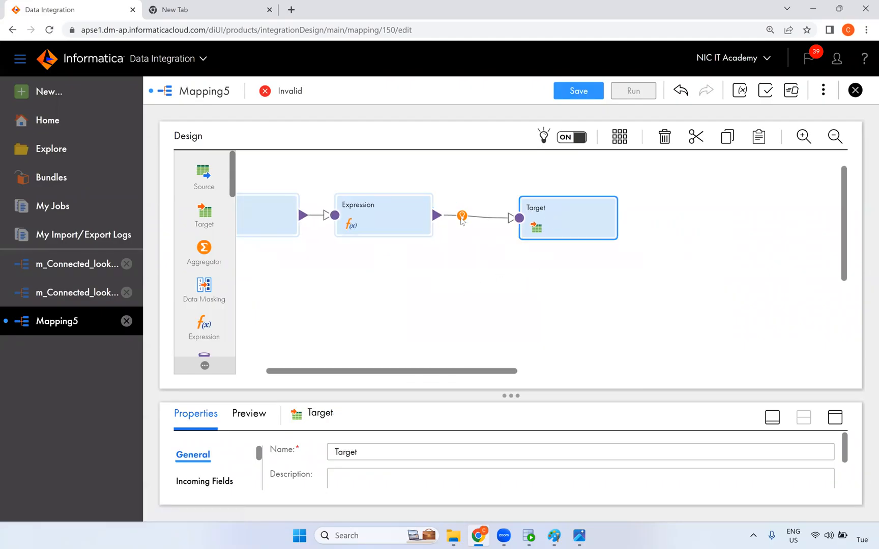
pyautogui.moveTo(406, 220); pyautogui.dragTo(416, 222)
pyautogui.moveTo(281, 222); pyautogui.dragTo(284, 247)
pyautogui.moveTo(384, 230); pyautogui.dragTo(389, 254)
pyautogui.moveTo(529, 228); pyautogui.dragTo(549, 242)
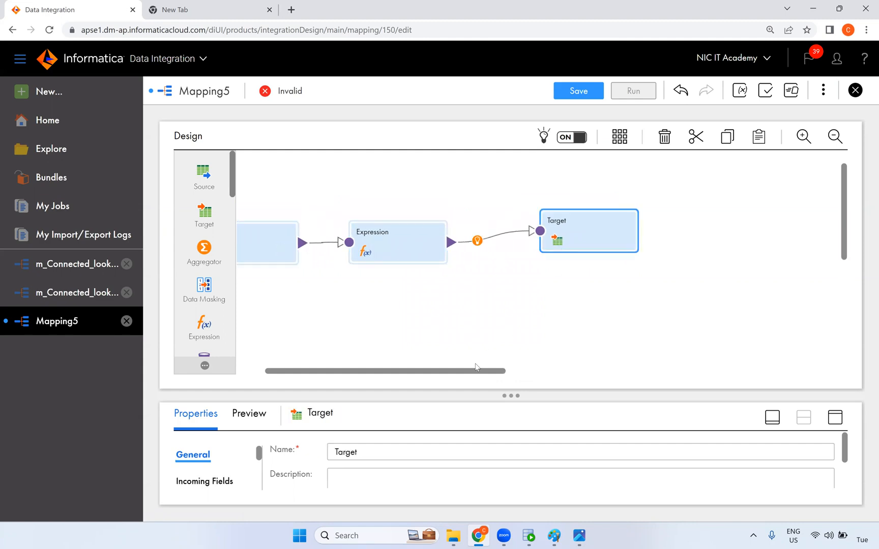
pyautogui.moveTo(441, 370); pyautogui.dragTo(393, 278)
pyautogui.moveTo(656, 246); pyautogui.dragTo(659, 263)
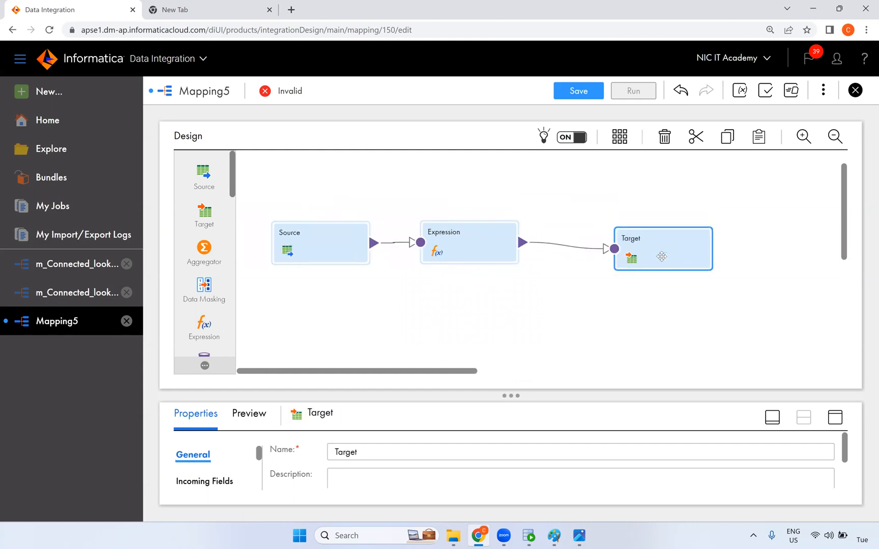
pyautogui.moveTo(317, 234); pyautogui.dragTo(303, 255)
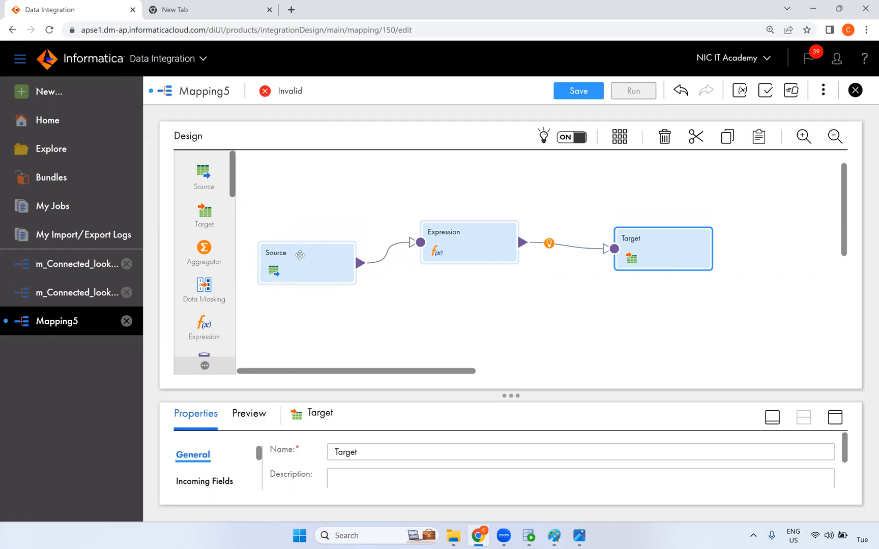
pyautogui.moveTo(483, 230); pyautogui.dragTo(483, 253)
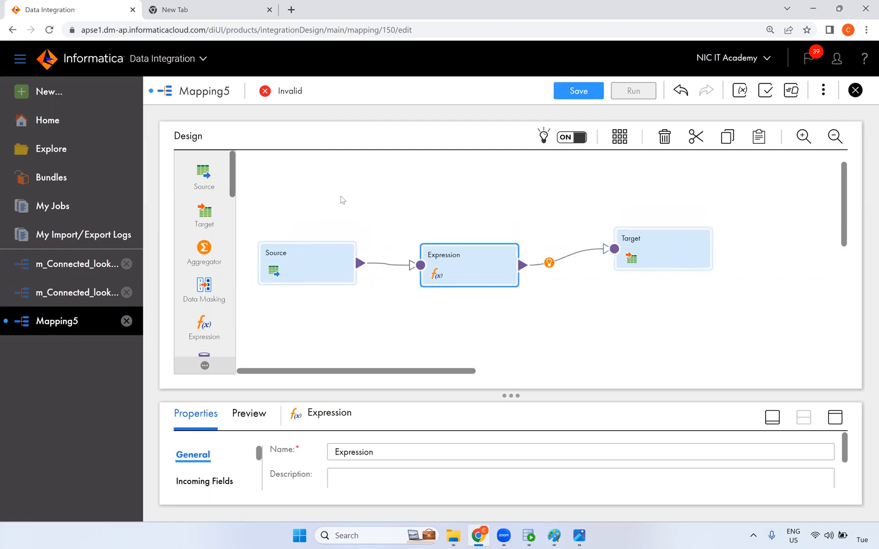
pyautogui.moveTo(313, 252); pyautogui.dragTo(311, 267)
# Add a Lookup transformation to the canvas above the Source and Expression, without linking it.
pyautogui.scroll(-2, 218, 236)
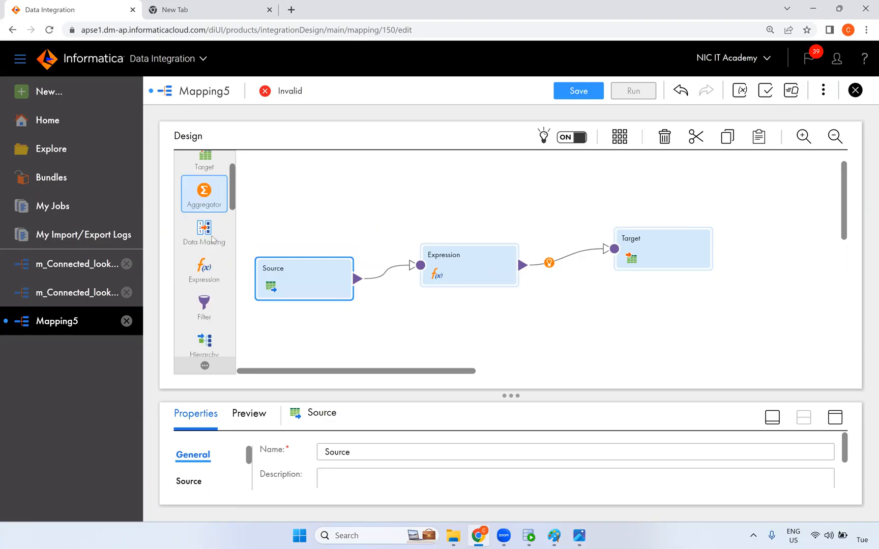
pyautogui.scroll(1, 213, 277)
pyautogui.scroll(-5, 214, 281)
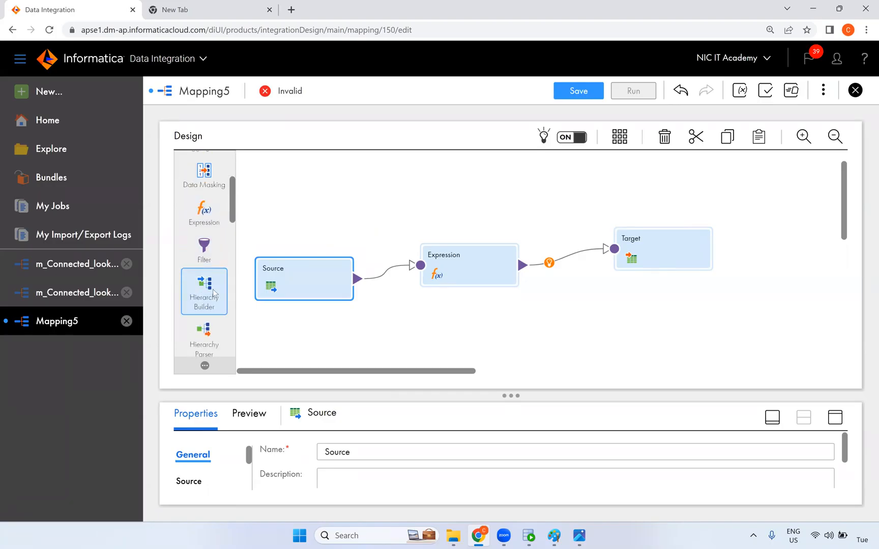
pyautogui.moveTo(204, 285); pyautogui.dragTo(313, 171)
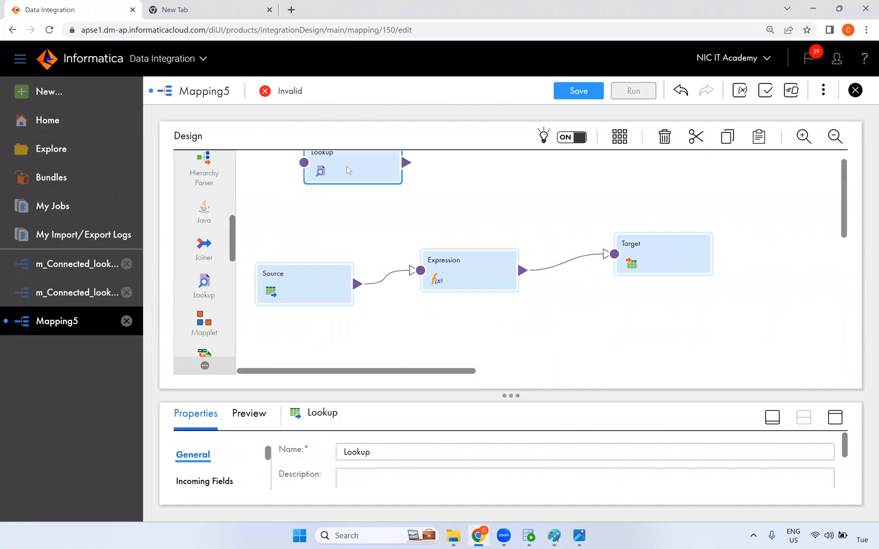
pyautogui.click(348, 248)
# Set the Lookup's connection to Oracle_Src and select the DEPARTMENTS table as its lookup object.
pyautogui.click(337, 194)
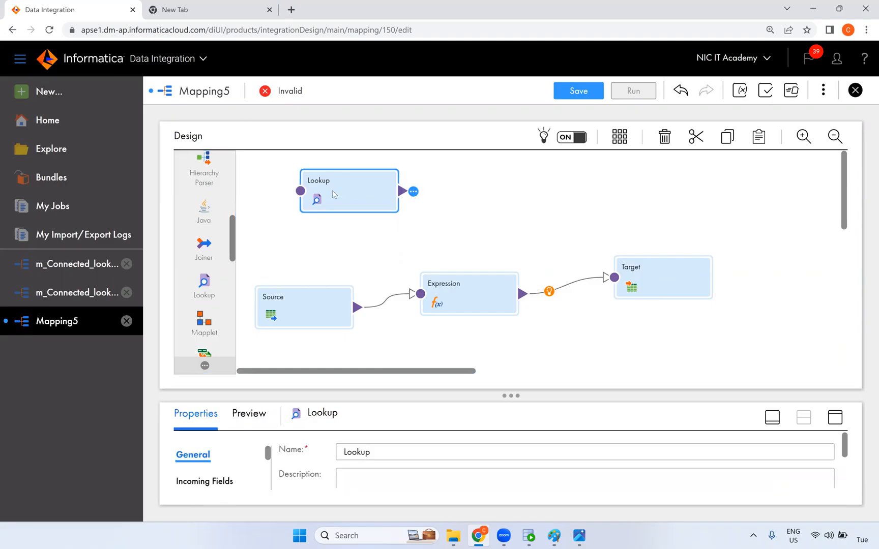
pyautogui.click(834, 417)
pyautogui.click(218, 234)
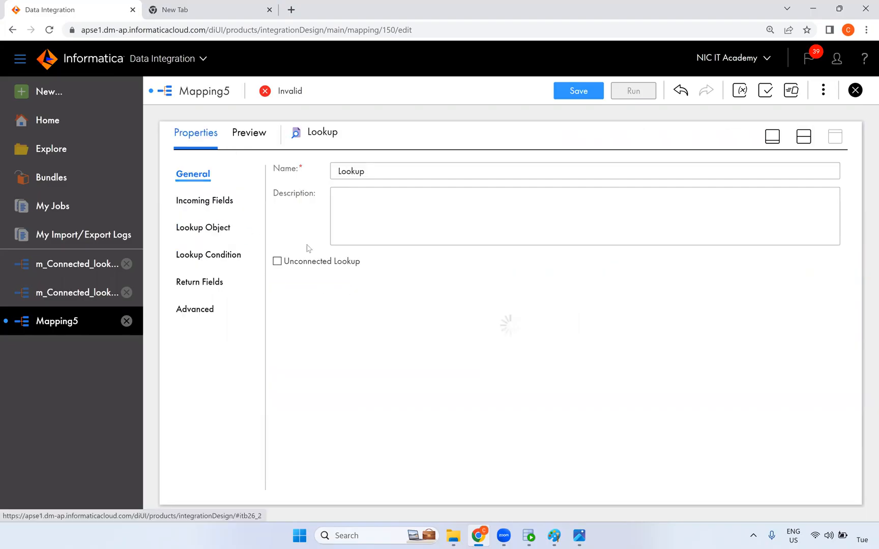
pyautogui.click(387, 208)
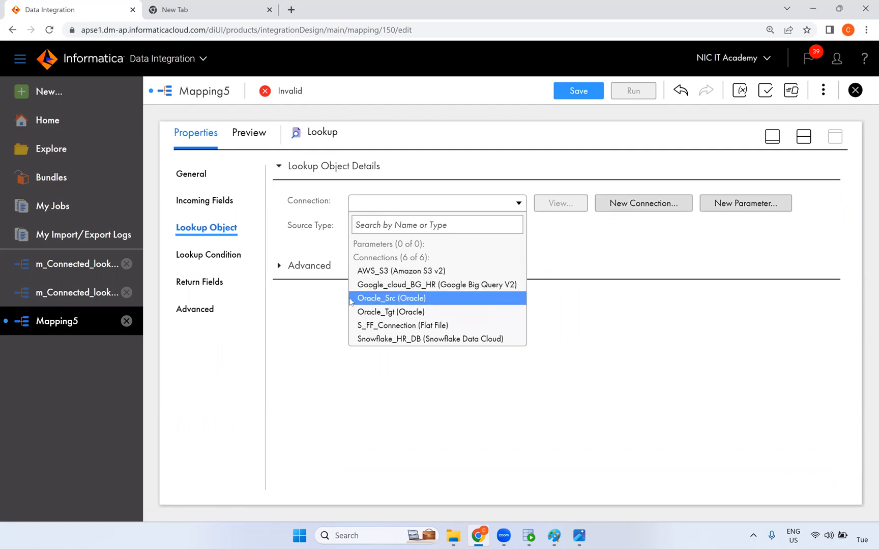
pyautogui.click(394, 299)
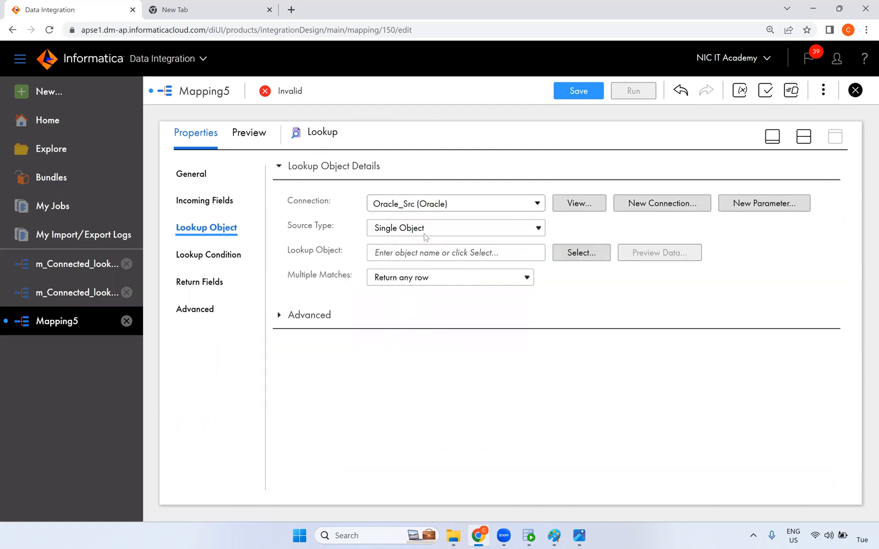
pyautogui.click(584, 253)
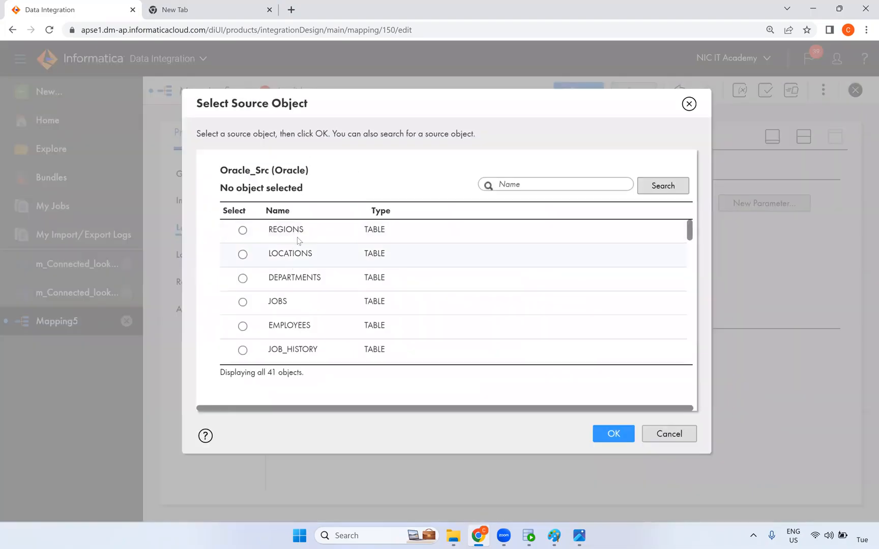
pyautogui.click(307, 278)
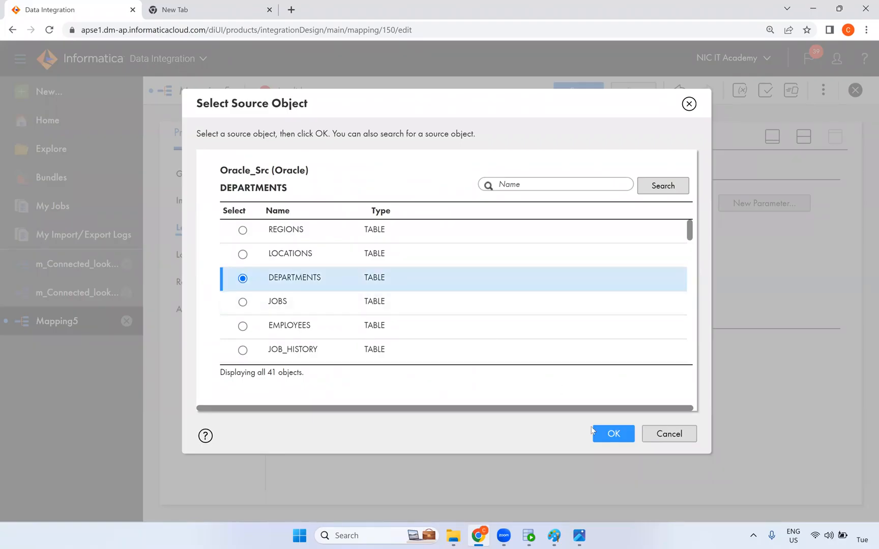
pyautogui.click(613, 435)
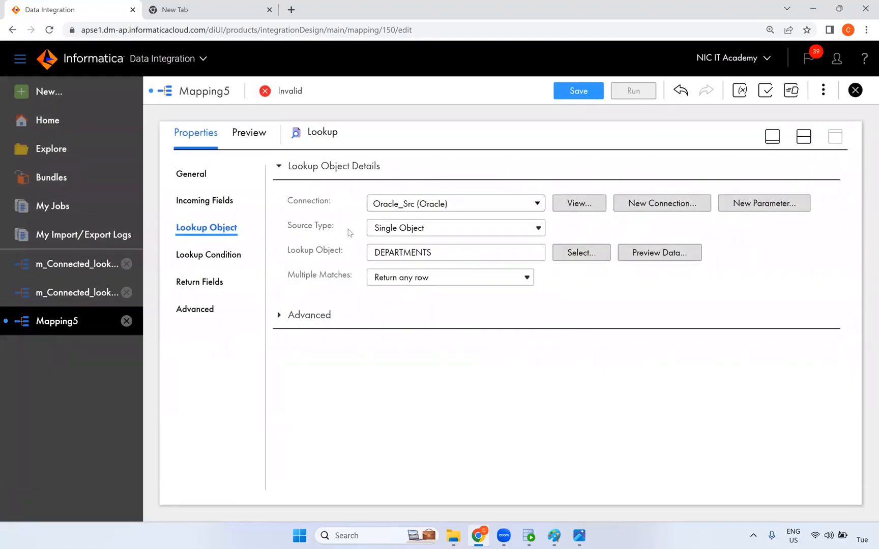
# Review the Lookup's advanced settings, and make it an unconnected lookup, accepting removal of its incoming fields and links.
pyautogui.click(218, 314)
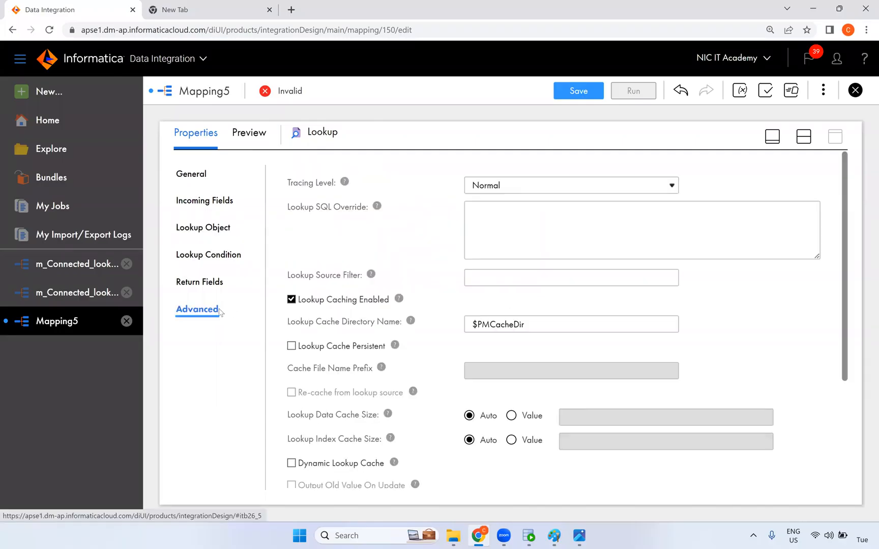
pyautogui.scroll(-2, 345, 289)
pyautogui.scroll(2, 305, 285)
pyautogui.click(206, 180)
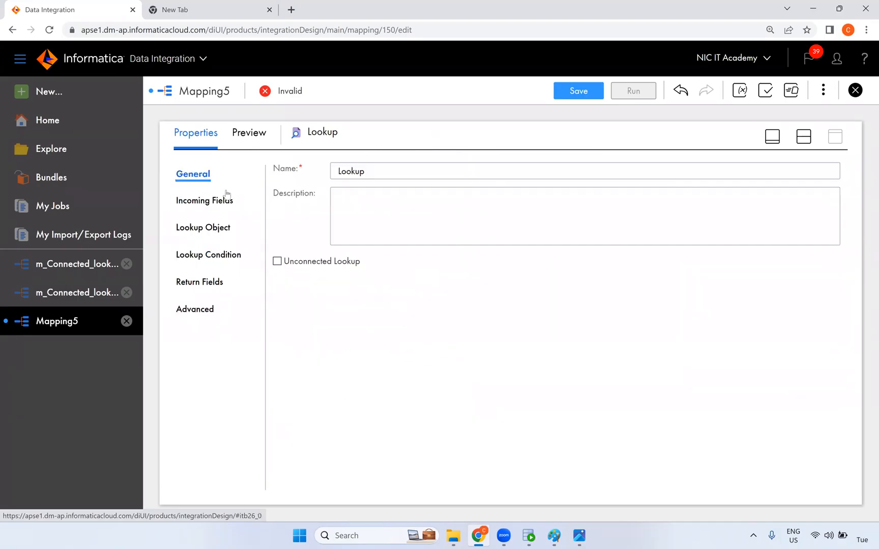
pyautogui.click(281, 262)
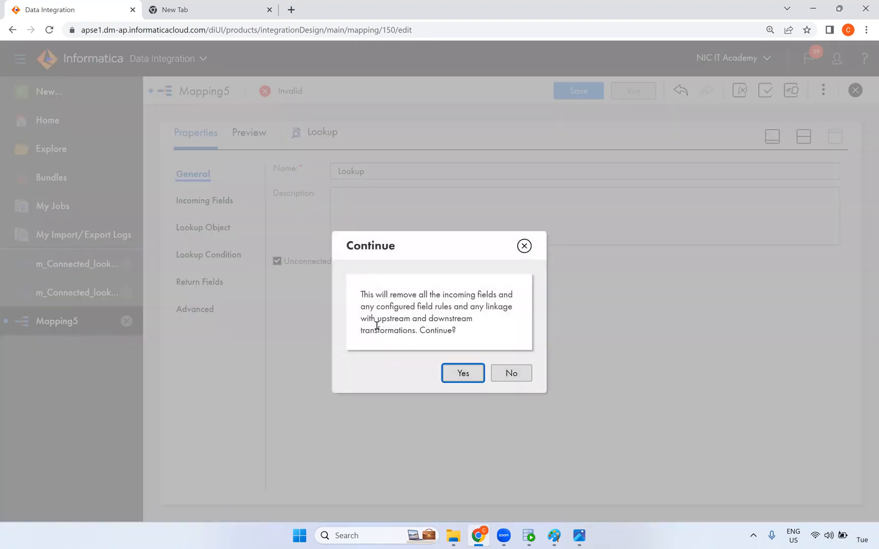
pyautogui.click(455, 375)
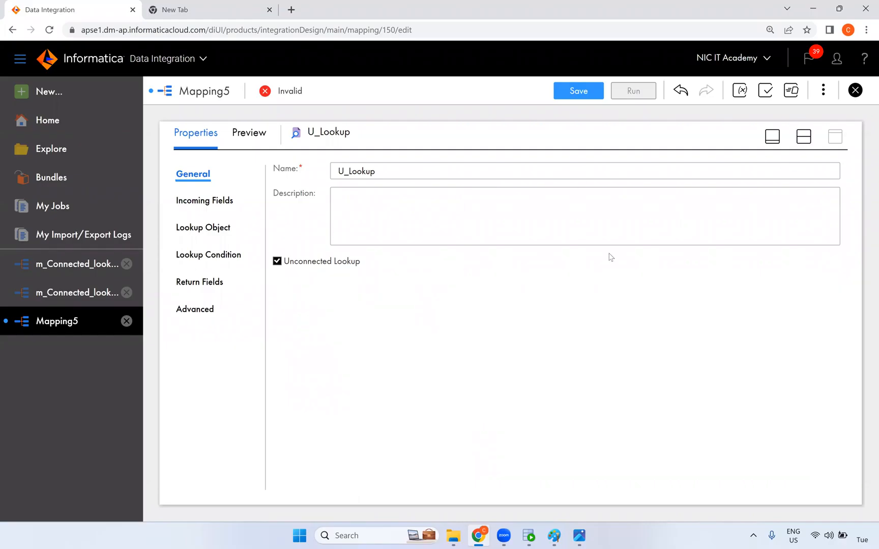
# Check how the unconnected lookup appears on the mapping canvas and reopen its general properties.
pyautogui.click(803, 136)
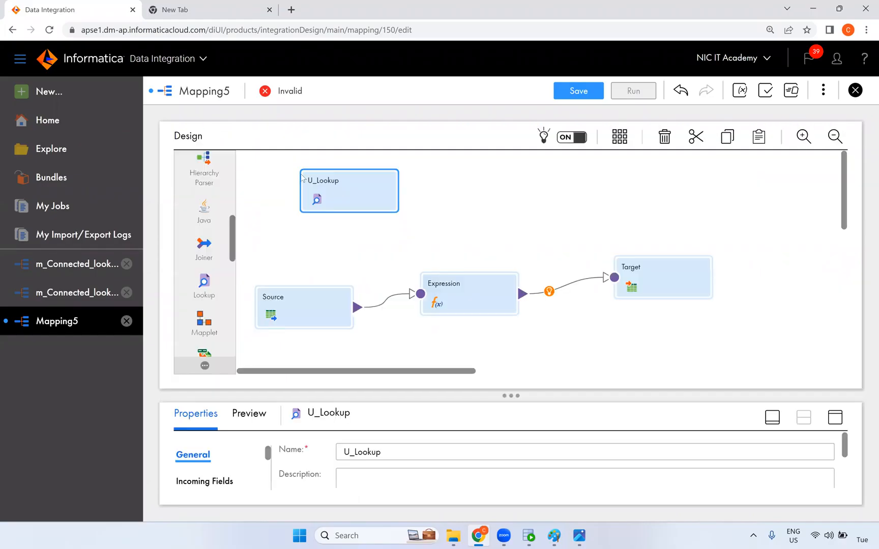
pyautogui.click(284, 190)
pyautogui.click(365, 195)
pyautogui.click(837, 417)
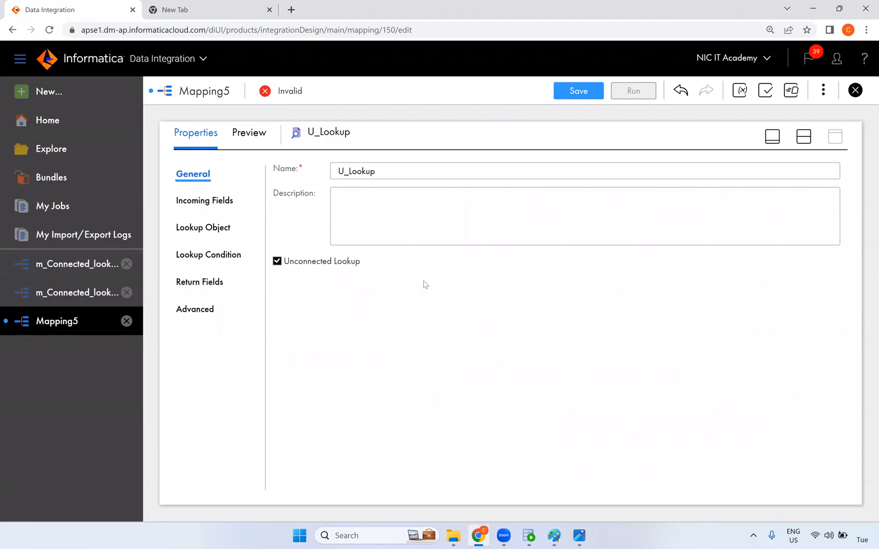
# Review the unconnected lookup's object settings and its available return fields, including MANAGER_ID and LOCATION_ID.
pyautogui.click(240, 233)
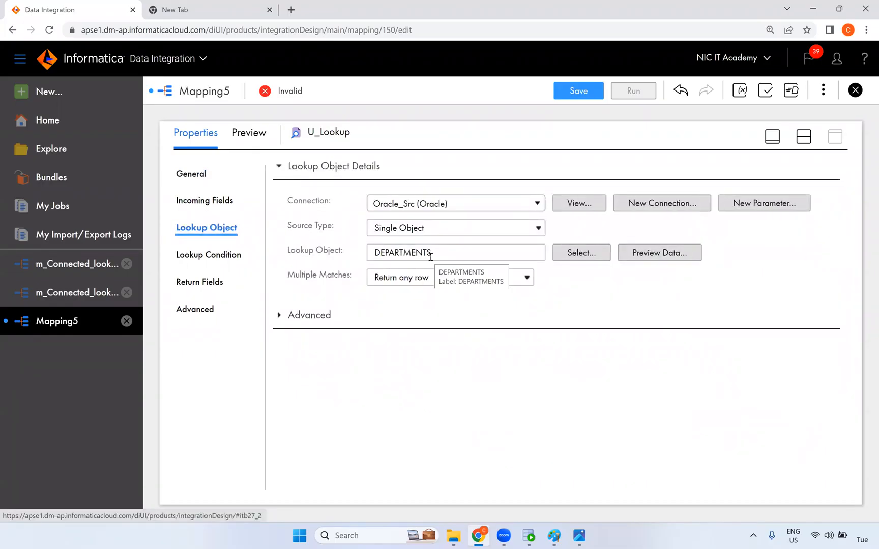
pyautogui.click(219, 287)
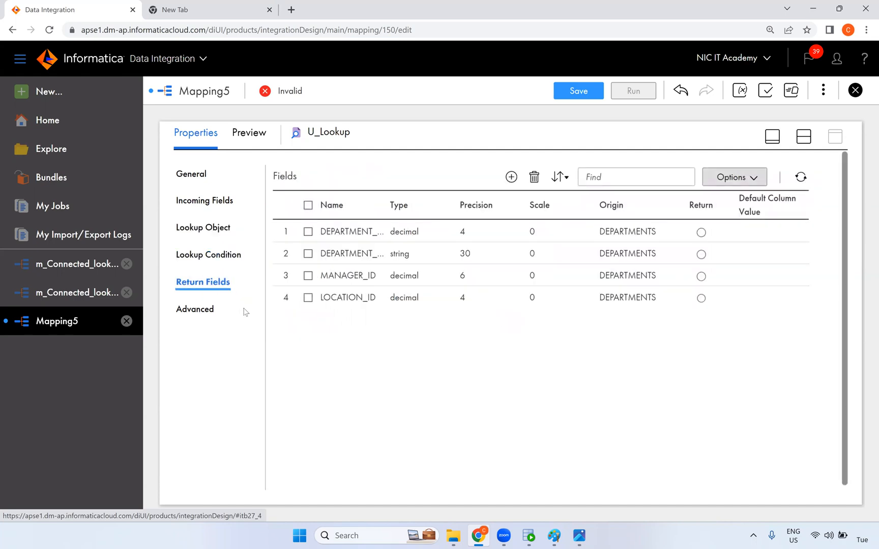
pyautogui.moveTo(386, 205); pyautogui.dragTo(426, 213)
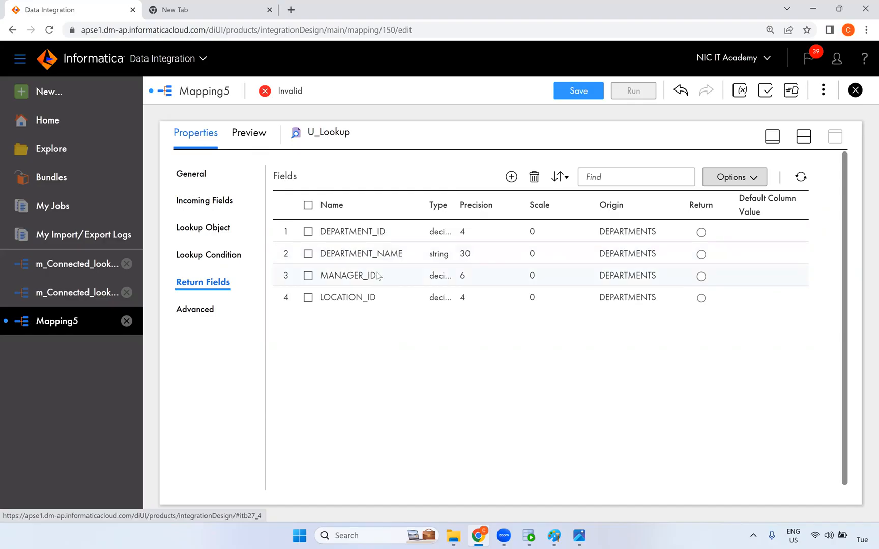
pyautogui.click(307, 276)
pyautogui.click(306, 298)
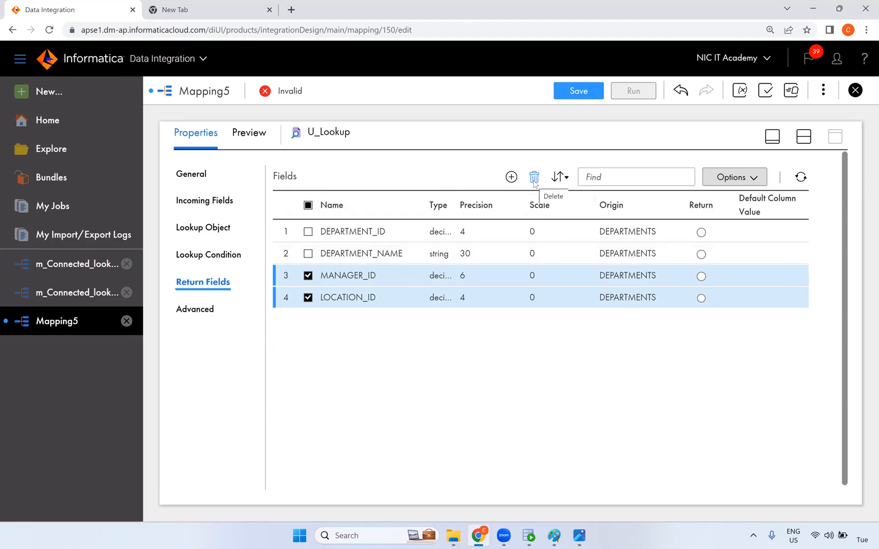
# Add an incoming field named in_department_id to the unconnected lookup U_Lookup.
pyautogui.click(229, 202)
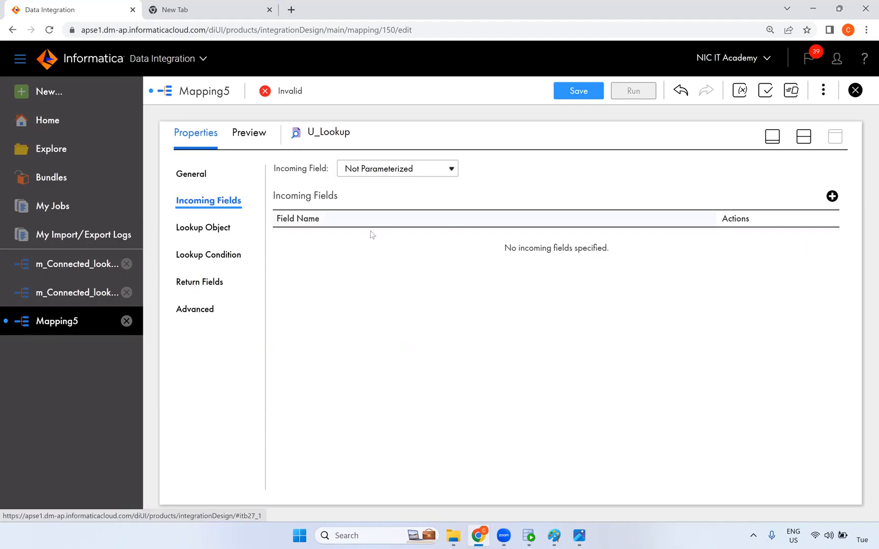
pyautogui.click(831, 196)
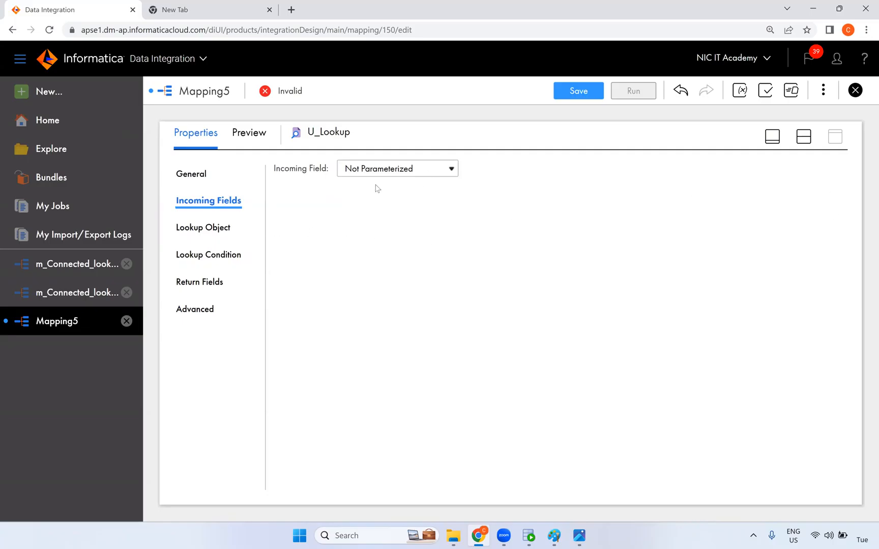
pyautogui.click(204, 227)
pyautogui.click(209, 201)
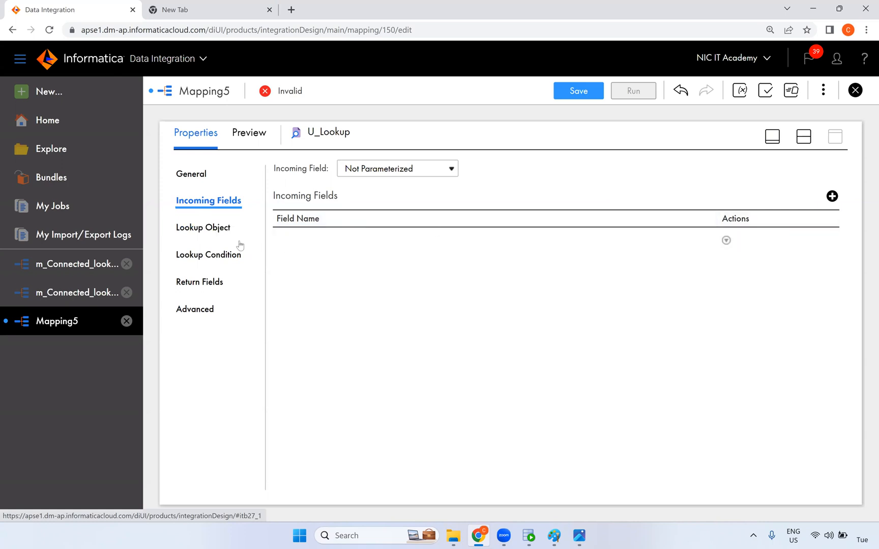
pyautogui.click(216, 230)
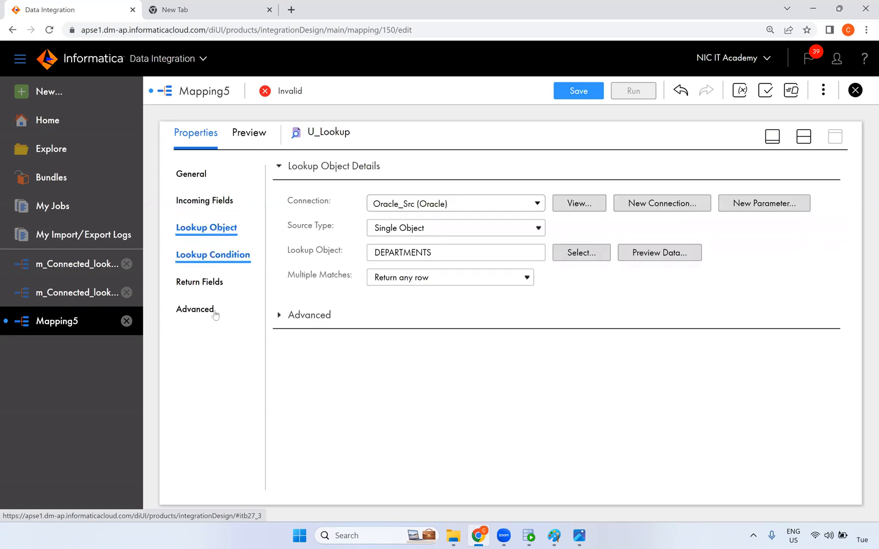
pyautogui.click(216, 206)
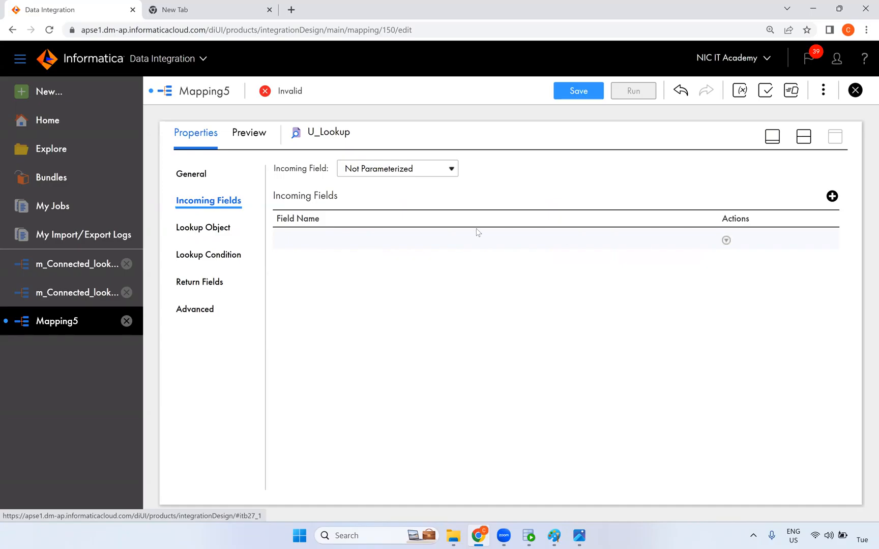
pyautogui.click(388, 240)
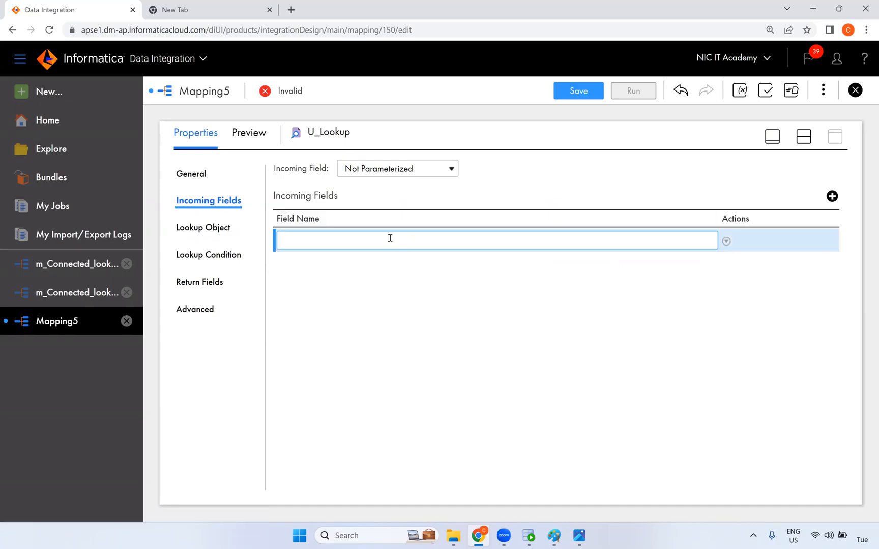
pyautogui.write('in_department_id')
pyautogui.click(608, 315)
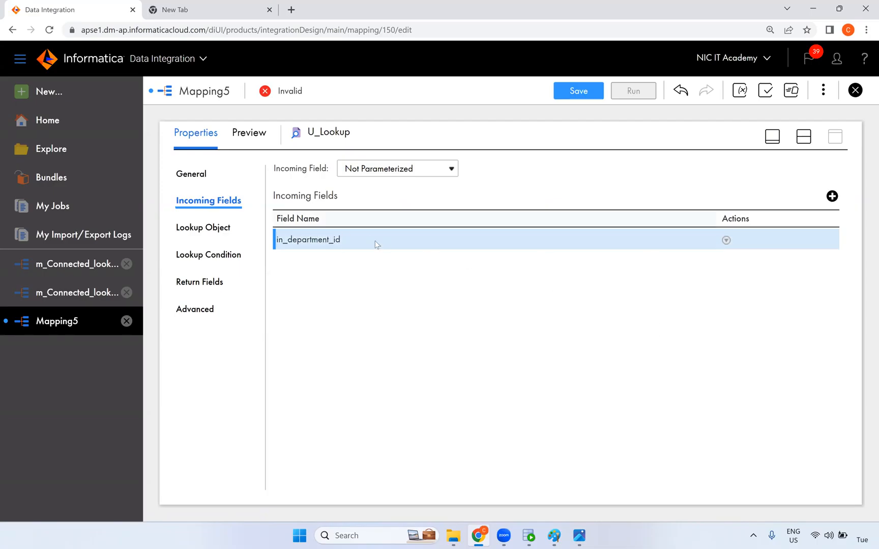
# Add a simple lookup condition to U_Lookup matching DEPARTMENT_ID = in_department_id.
pyautogui.click(200, 258)
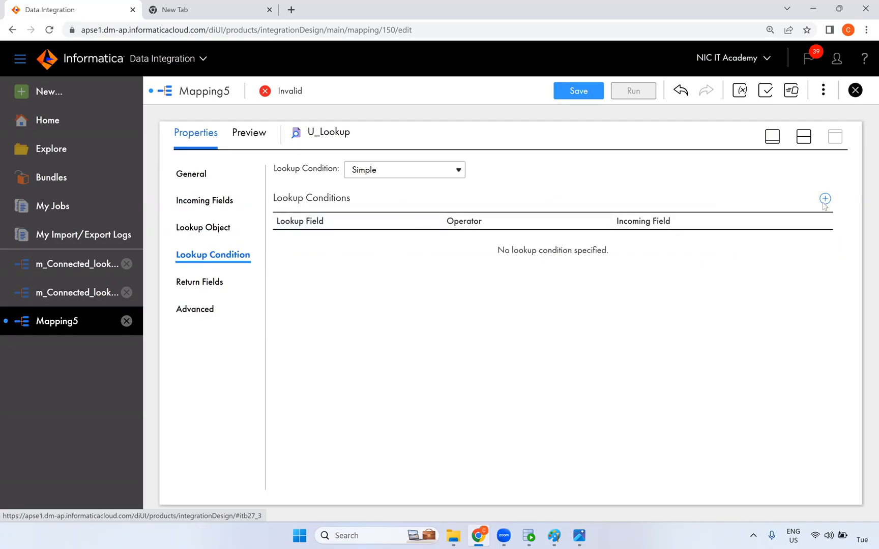
pyautogui.click(824, 200)
pyautogui.click(210, 257)
pyautogui.click(369, 239)
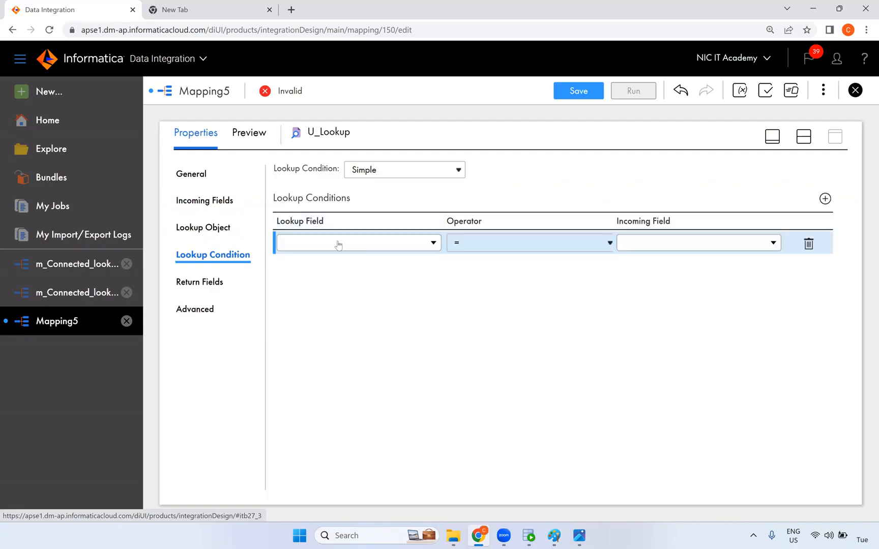
pyautogui.click(369, 249)
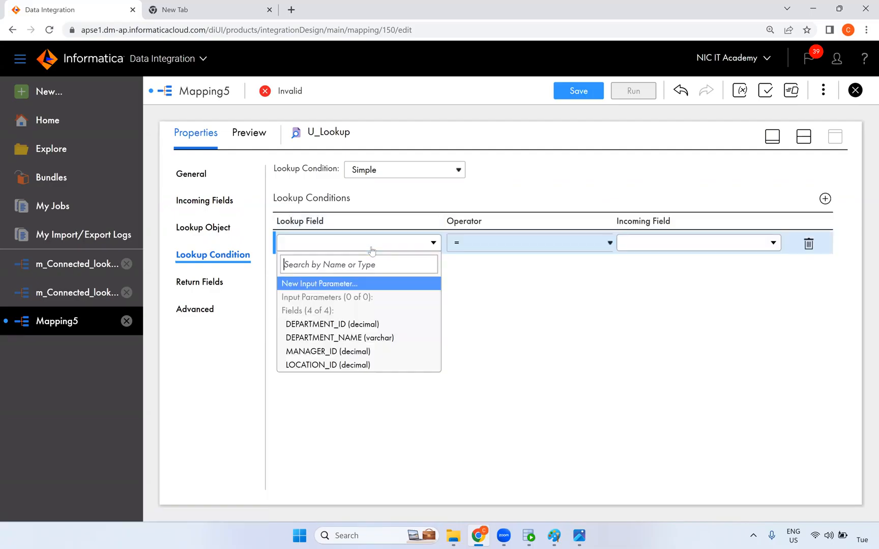
pyautogui.click(359, 325)
pyautogui.click(663, 247)
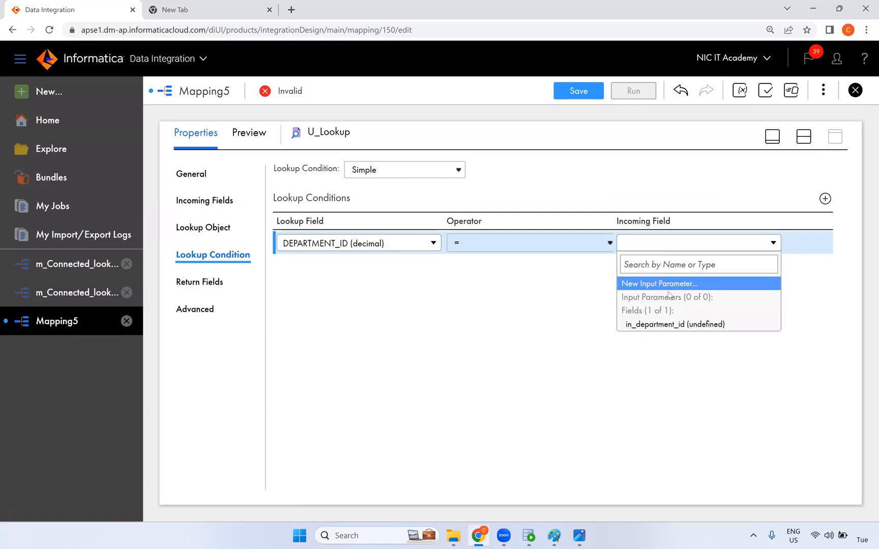
pyautogui.click(667, 325)
pyautogui.click(672, 313)
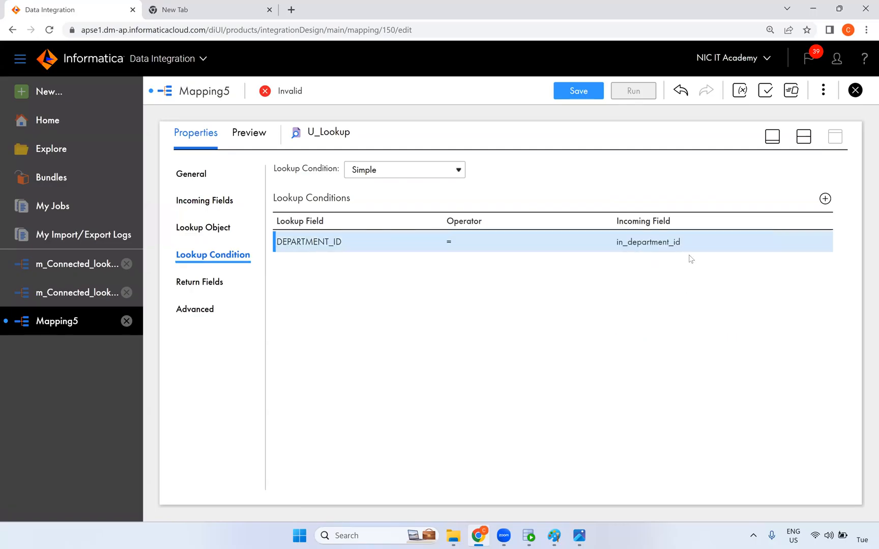
# Delete MANAGER_ID and LOCATION_ID from U_Lookup's return fields and mark DEPARTMENT_NAME as the field to return.
pyautogui.click(219, 291)
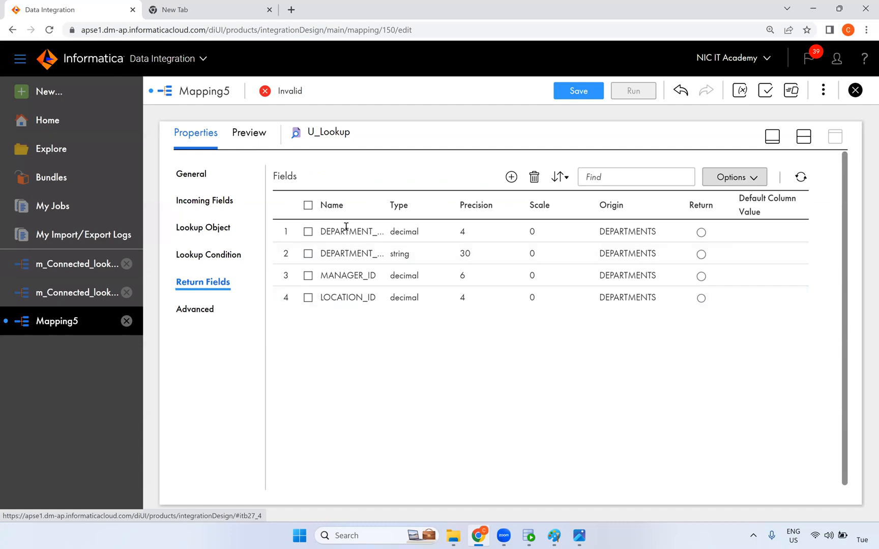
pyautogui.click(309, 275)
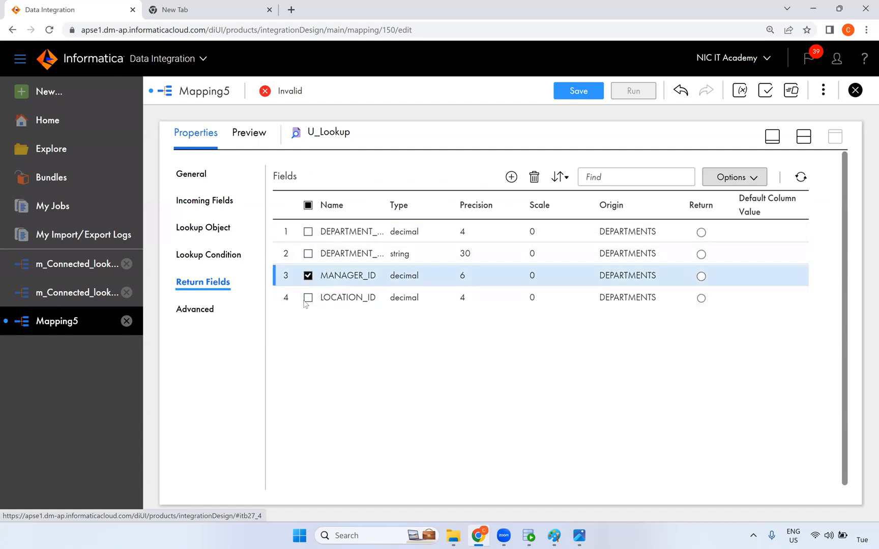
pyautogui.click(308, 298)
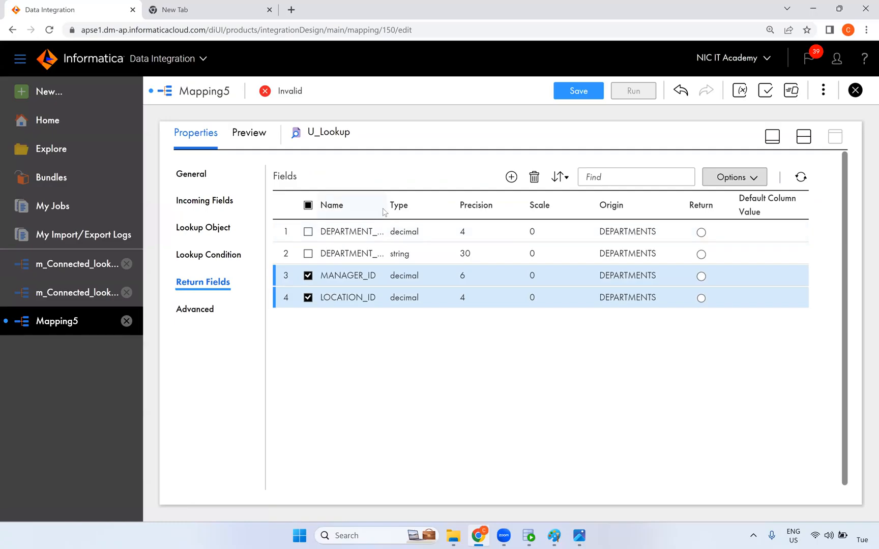
pyautogui.moveTo(386, 207); pyautogui.dragTo(428, 209)
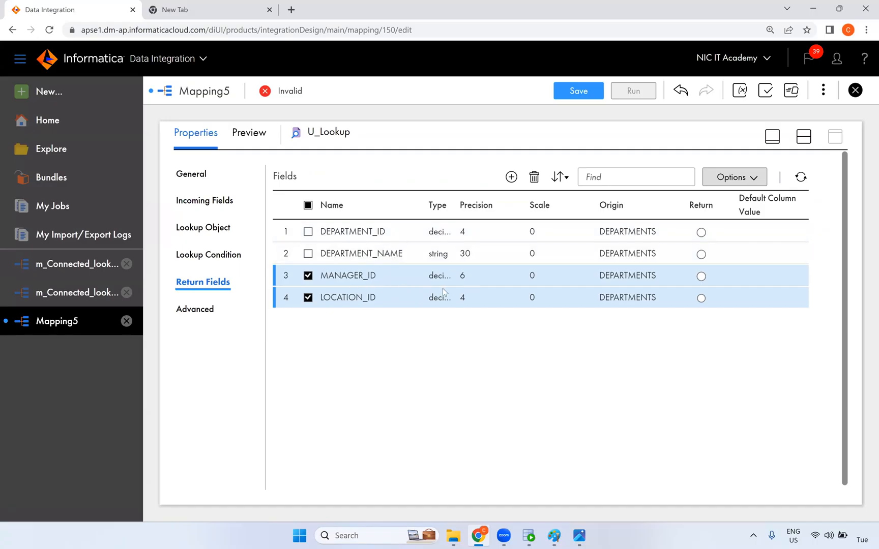
pyautogui.click(534, 178)
pyautogui.click(462, 350)
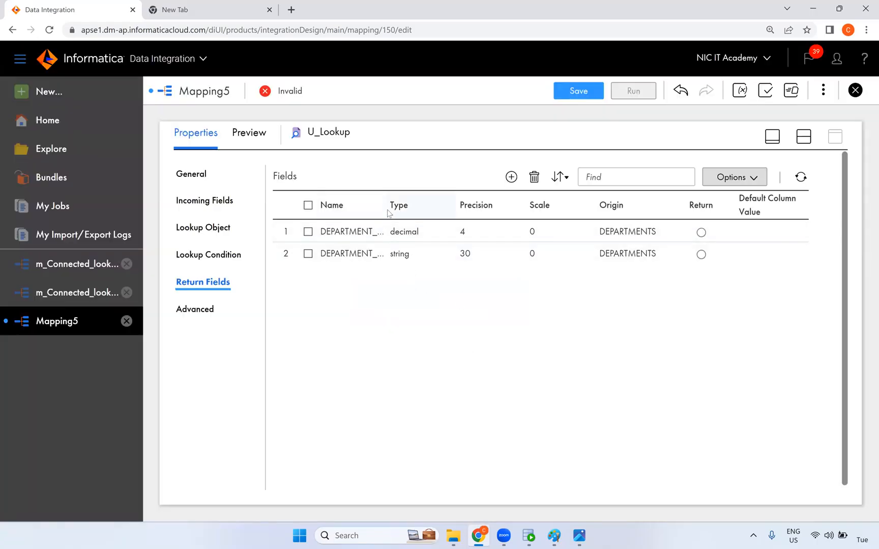
pyautogui.moveTo(385, 208); pyautogui.dragTo(422, 208)
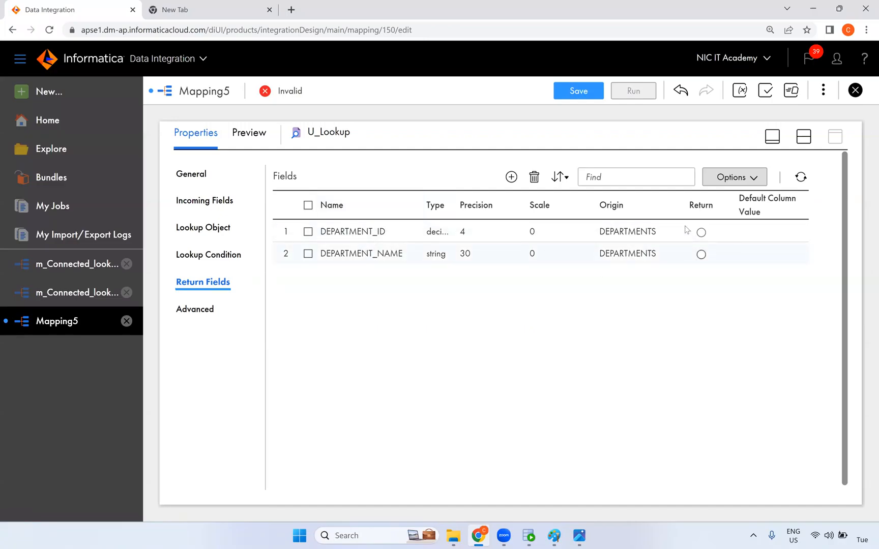
pyautogui.click(701, 255)
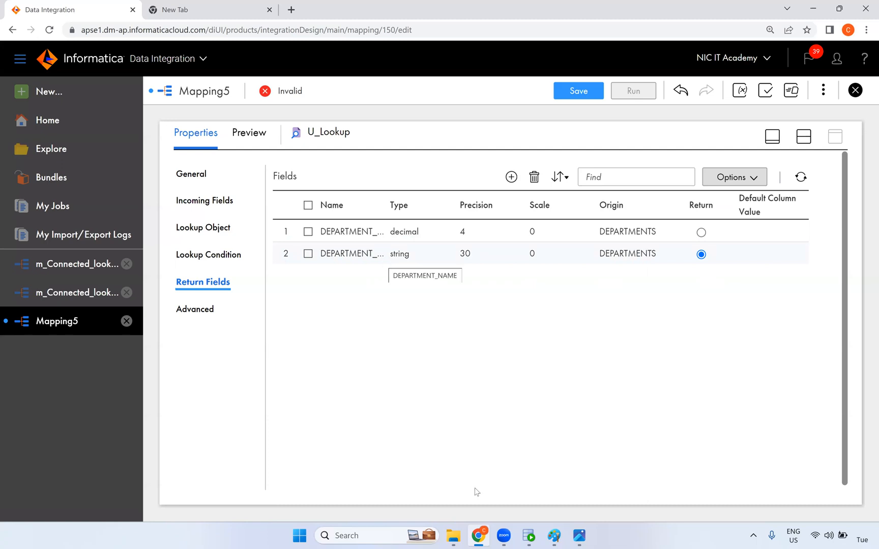
# Switch to the un_connected_lookup.png diagram to check the unconnected lookup design, and return to the mapping in the browser.
pyautogui.click(559, 537)
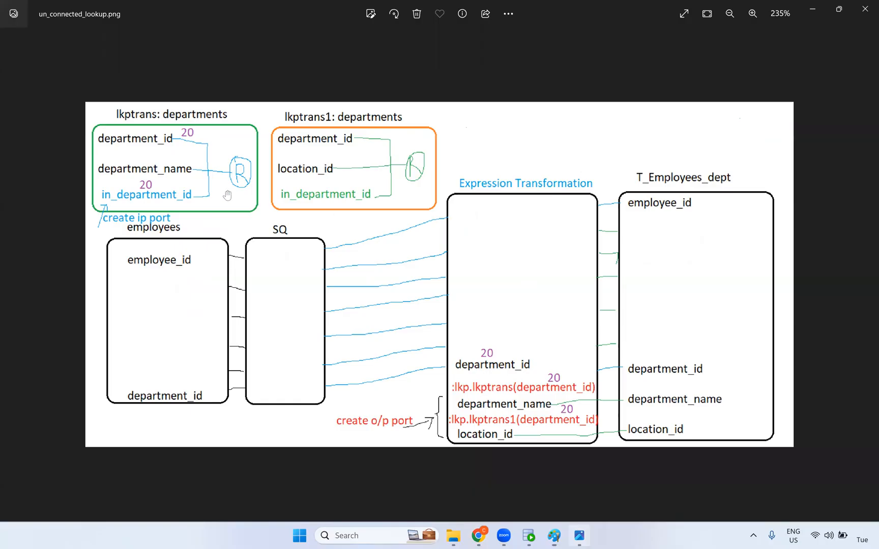
pyautogui.click(580, 535)
pyautogui.hotkey('alt', 'Tab')
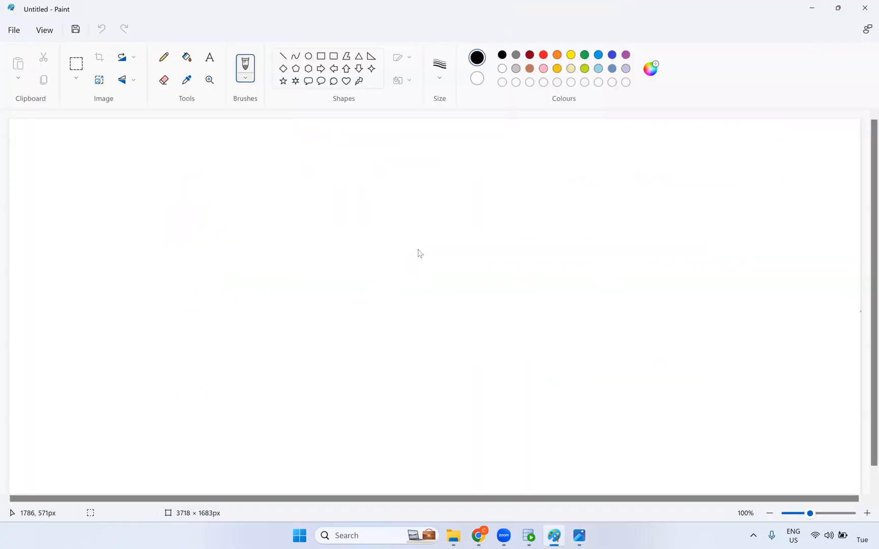
pyautogui.hotkey('alt', 'Tab')
# Add a string output field named o_department_name with precision 100 to the Expression transformation.
pyautogui.click(806, 138)
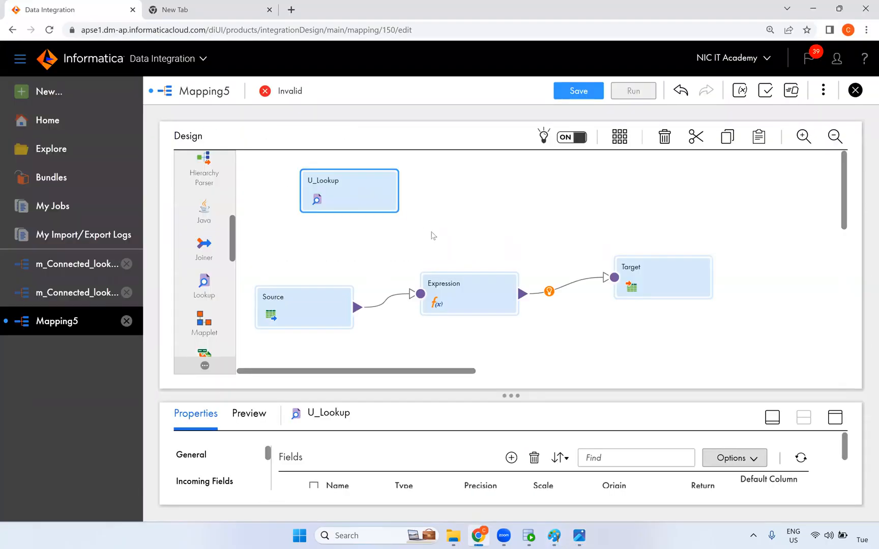
pyautogui.click(474, 301)
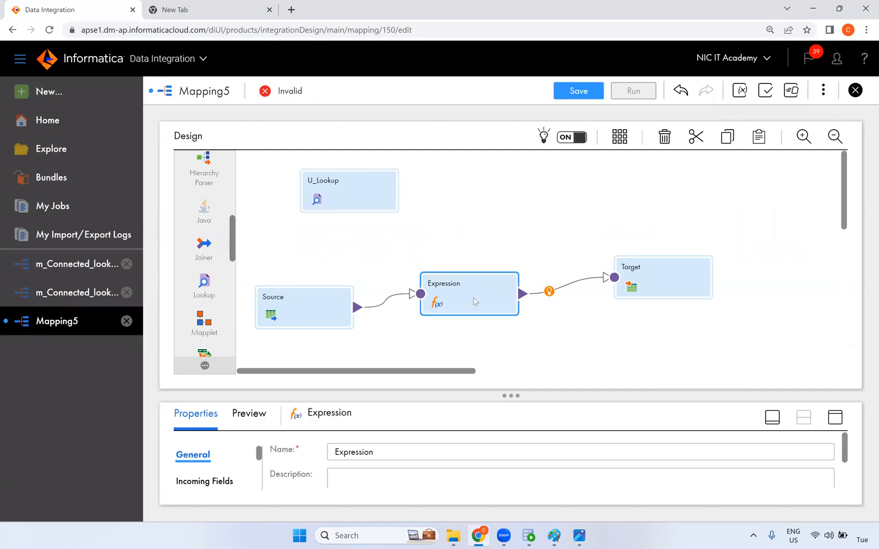
pyautogui.click(837, 418)
pyautogui.click(203, 227)
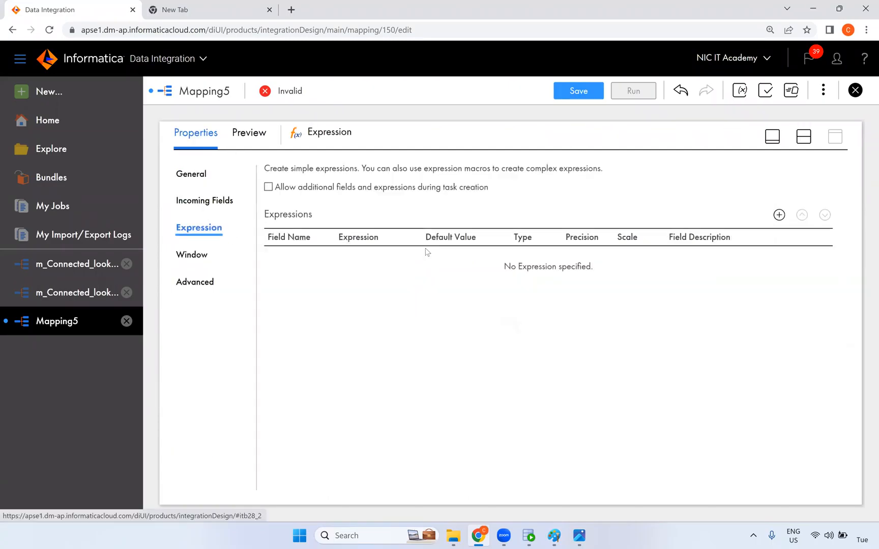
pyautogui.click(779, 215)
pyautogui.moveTo(350, 217); pyautogui.dragTo(260, 217)
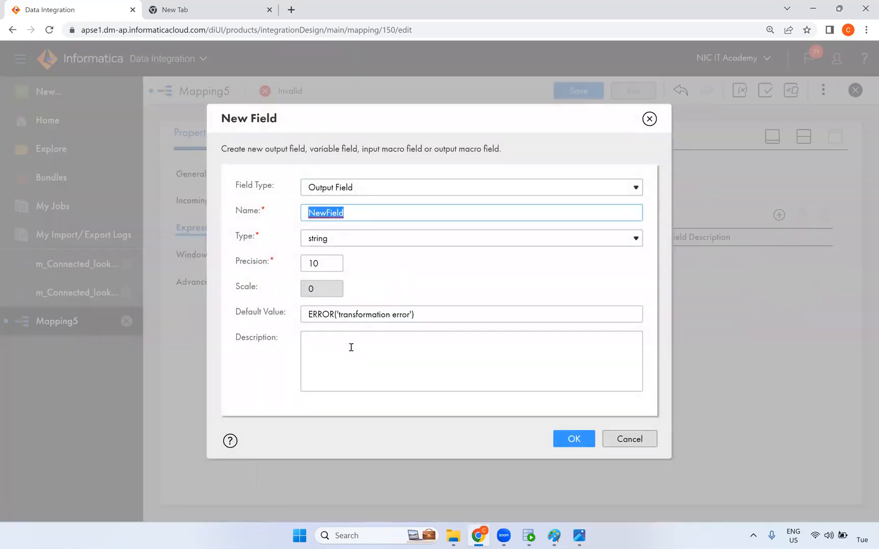
pyautogui.write('o_department_name')
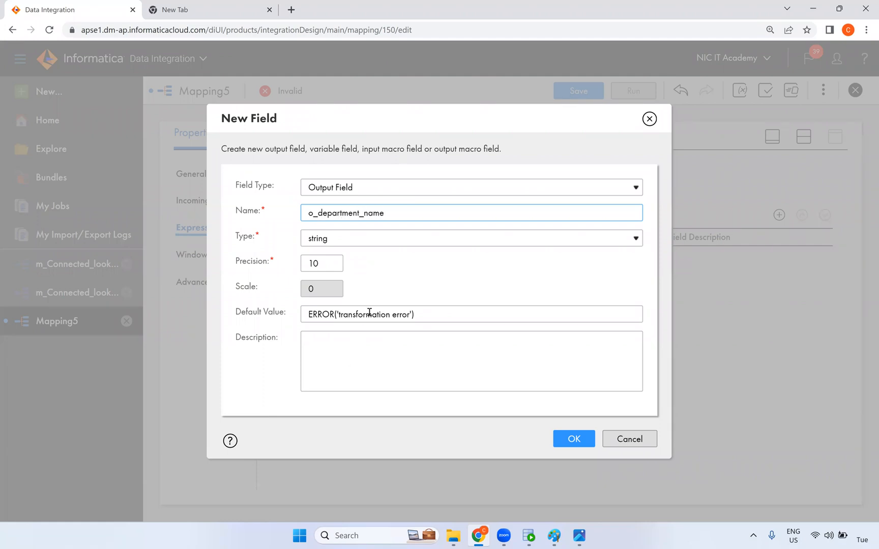
pyautogui.click(335, 264)
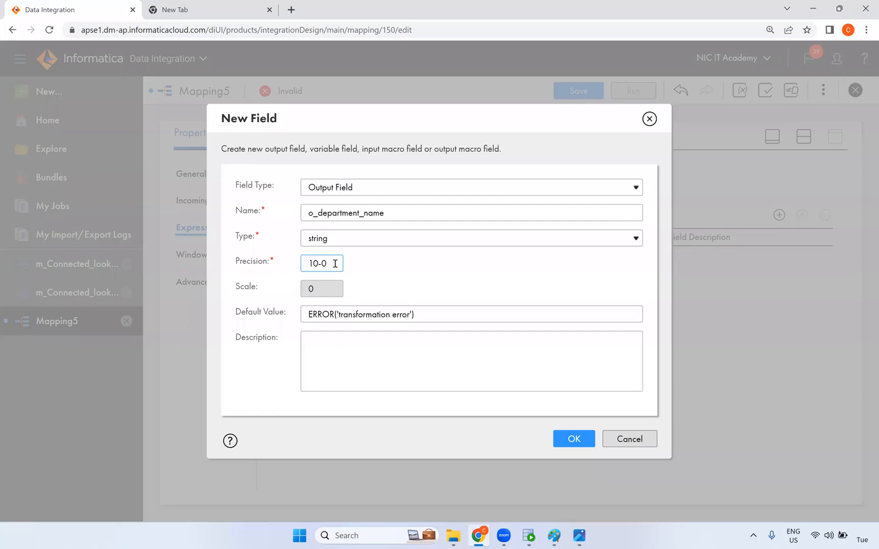
pyautogui.click(454, 307)
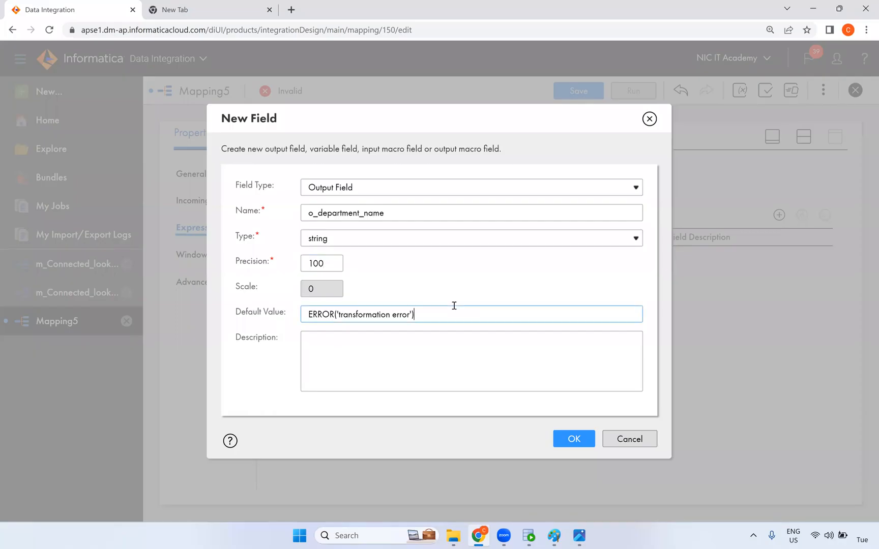
pyautogui.click(565, 438)
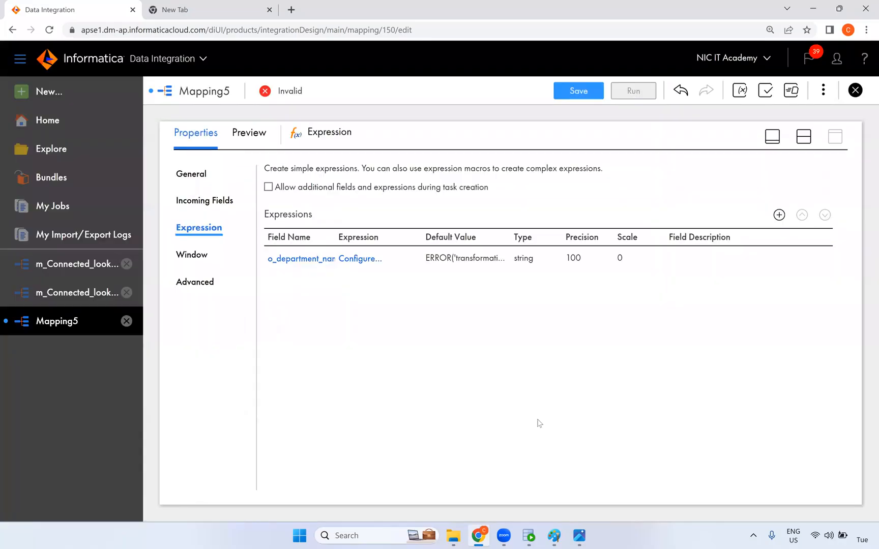
# Insert the built-in lookup function U_Lookup into the expression of the o_department_name field.
pyautogui.click(369, 265)
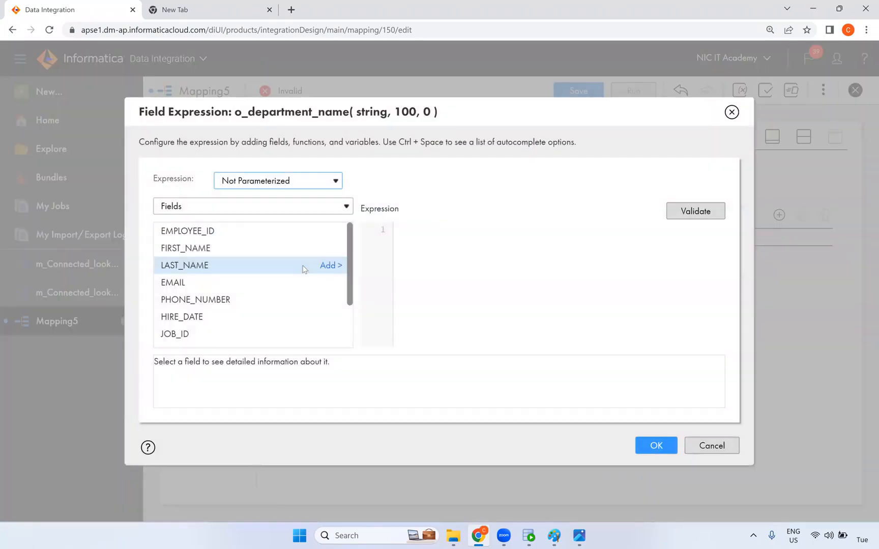
pyautogui.click(216, 214)
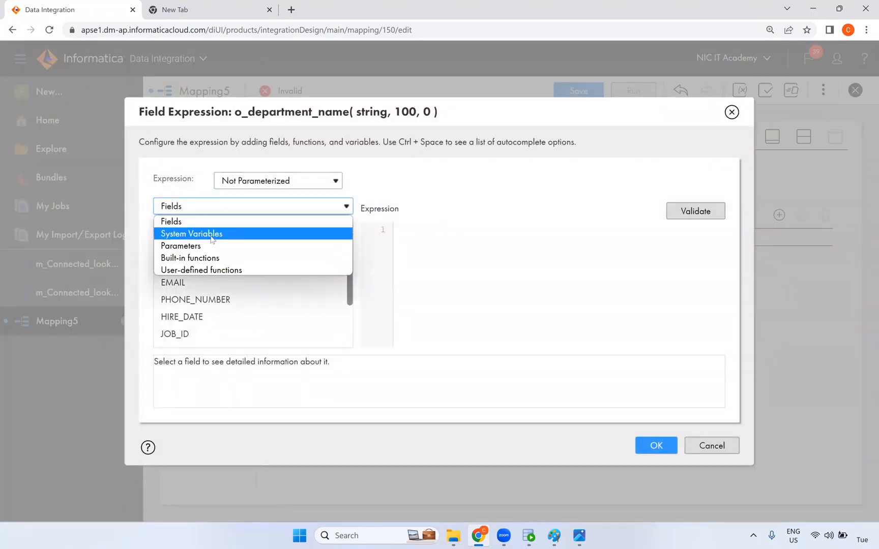
pyautogui.click(205, 258)
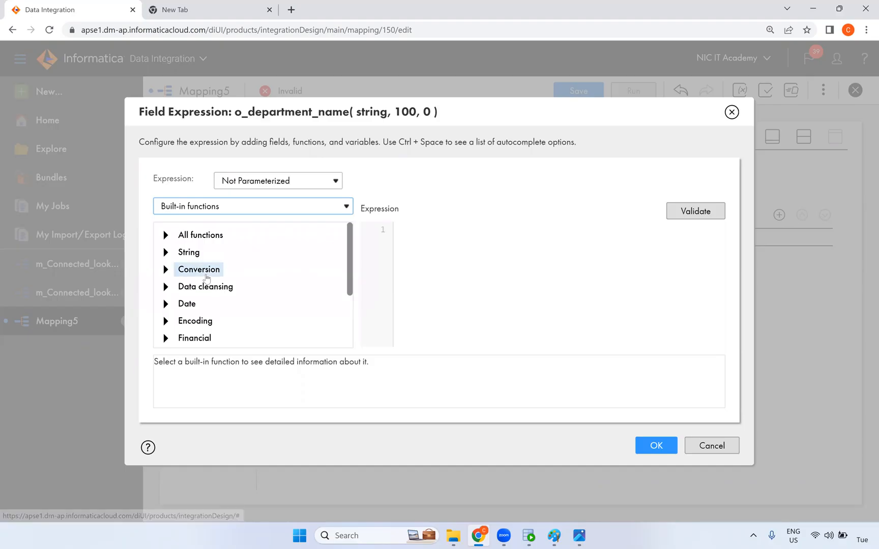
pyautogui.scroll(-2, 212, 296)
pyautogui.click(168, 336)
pyautogui.scroll(-1, 276, 286)
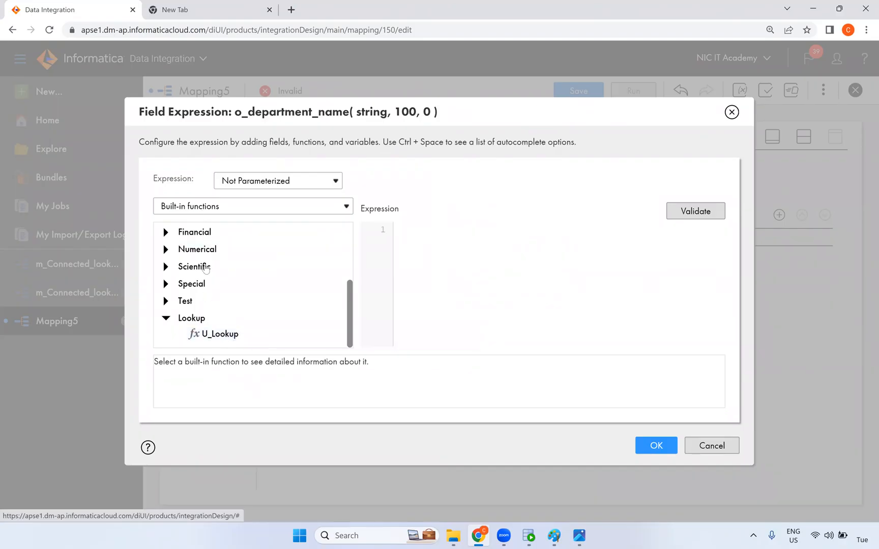
pyautogui.doubleClick(219, 334)
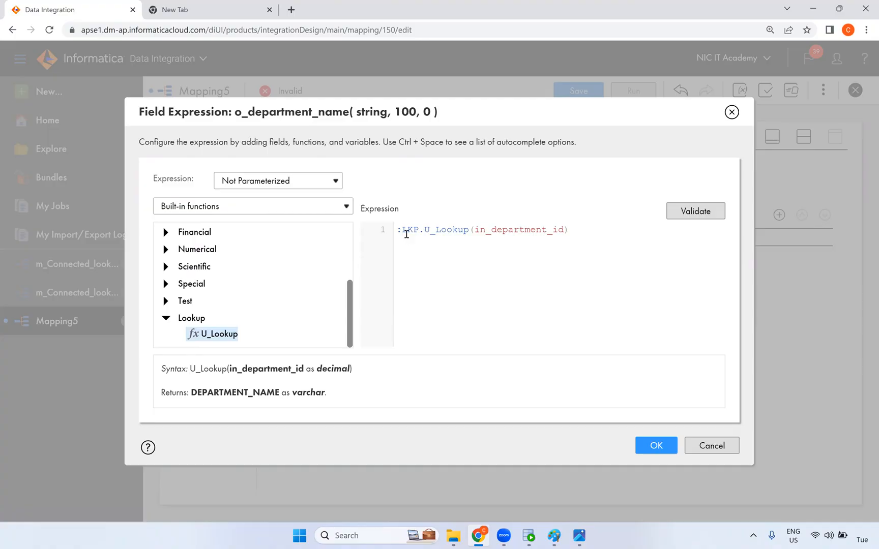
pyautogui.doubleClick(407, 230)
pyautogui.moveTo(425, 230); pyautogui.dragTo(465, 229)
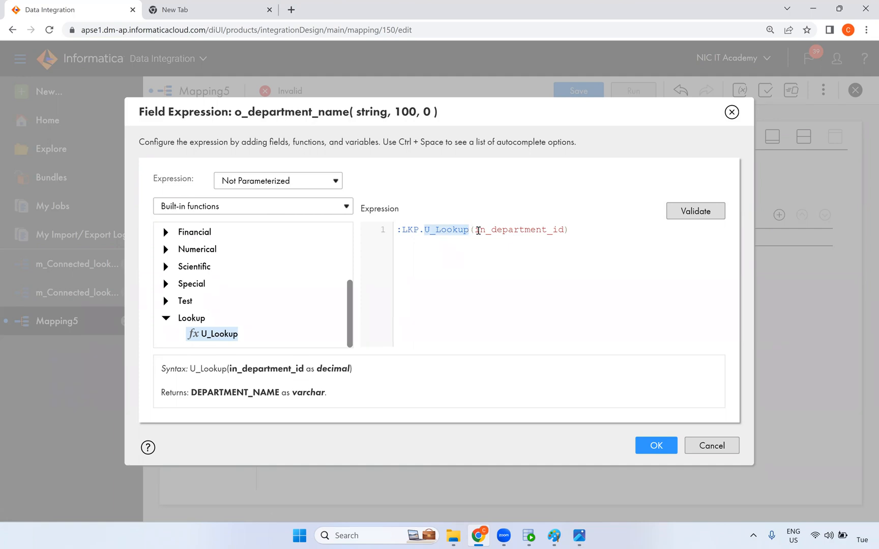
# Replace U_Lookup's in_department_id argument with the incoming field DEPARTMENT_ID.
pyautogui.doubleClick(487, 230)
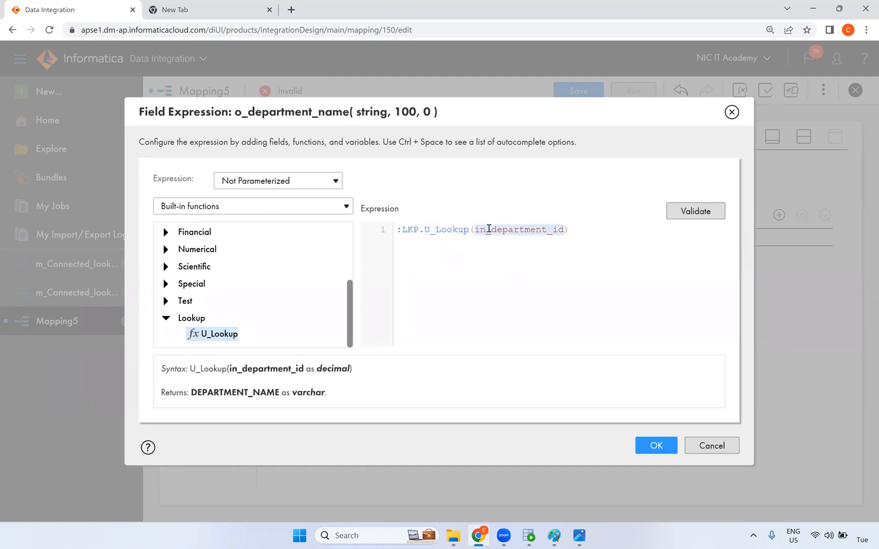
pyautogui.click(337, 206)
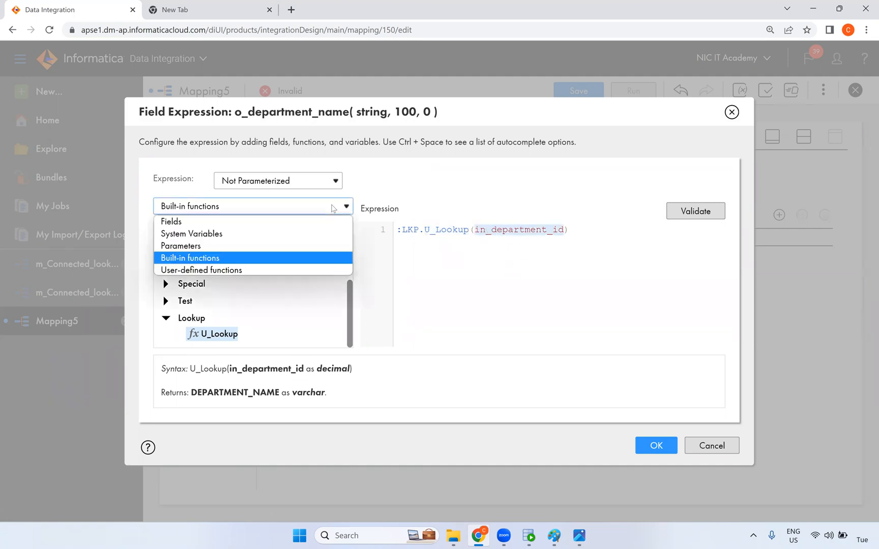
pyautogui.click(245, 220)
pyautogui.scroll(-2, 230, 289)
pyautogui.scroll(2, 229, 320)
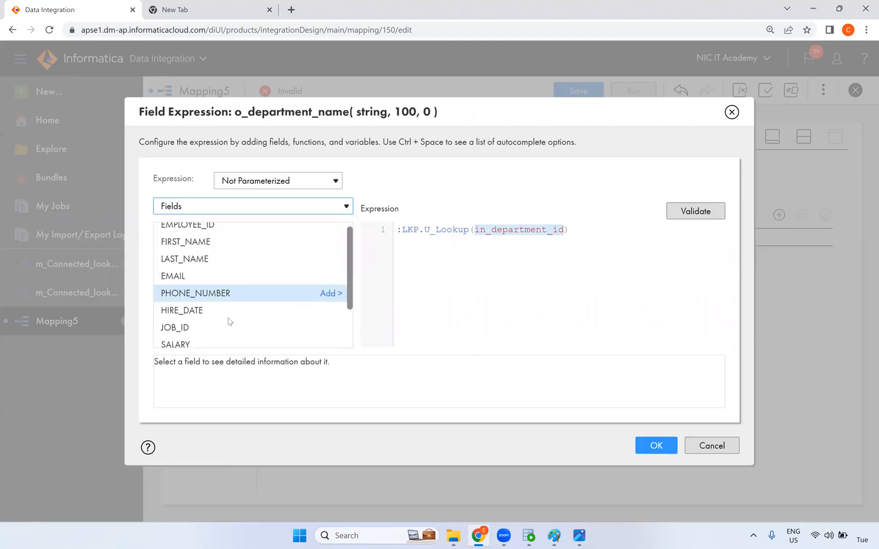
pyautogui.scroll(-2, 203, 302)
pyautogui.click(337, 340)
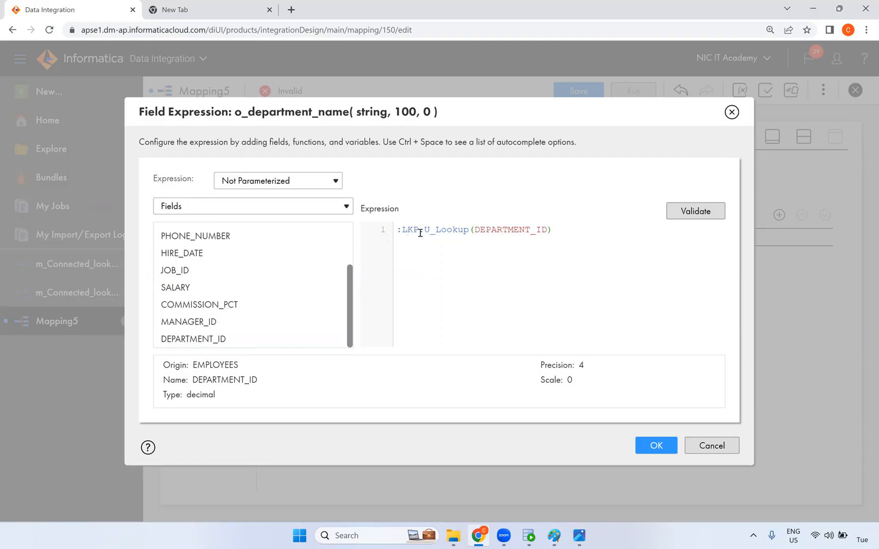
# Validate the expression :LKP.U_Lookup(DEPARTMENT_ID) and accept it for o_department_name.
pyautogui.moveTo(423, 231); pyautogui.dragTo(468, 228)
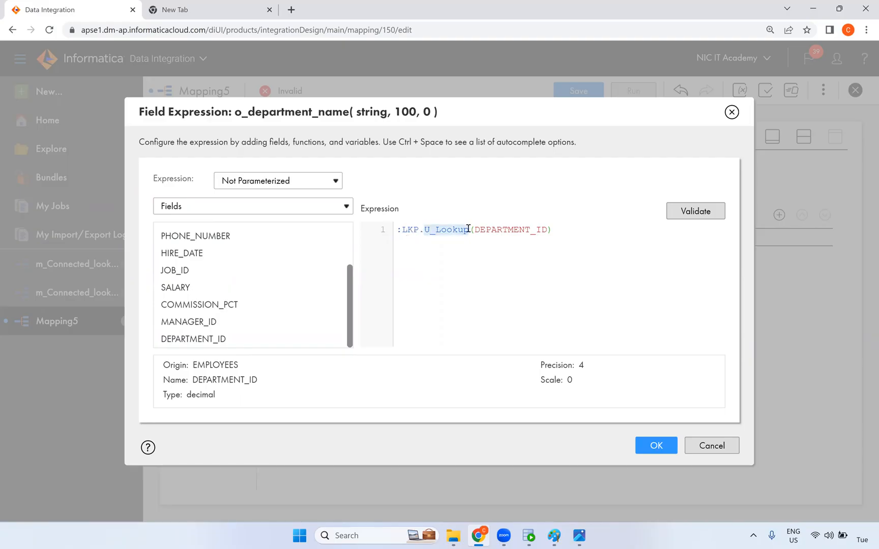
pyautogui.click(504, 232)
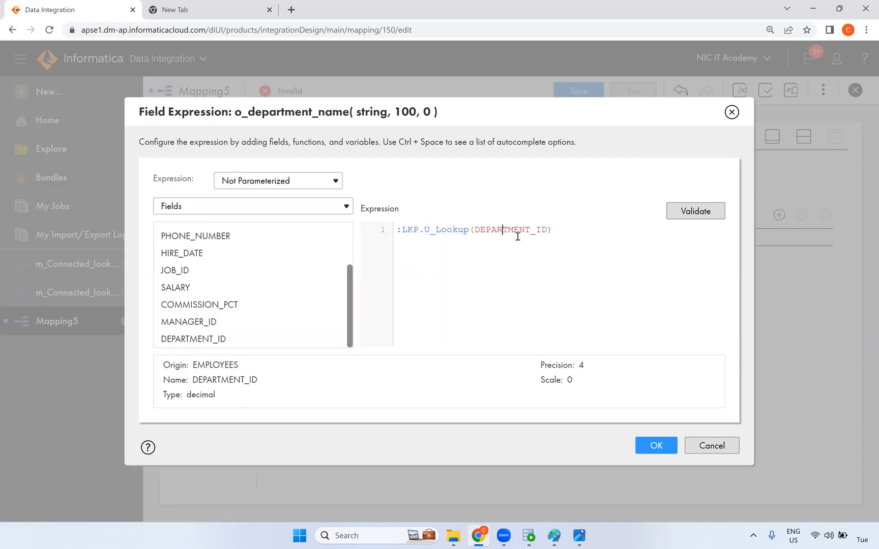
pyautogui.click(672, 213)
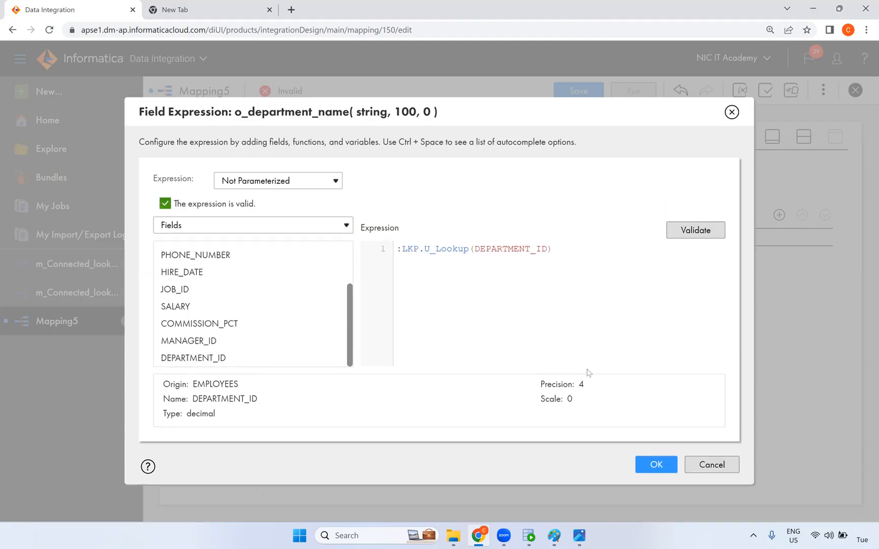
pyautogui.click(656, 464)
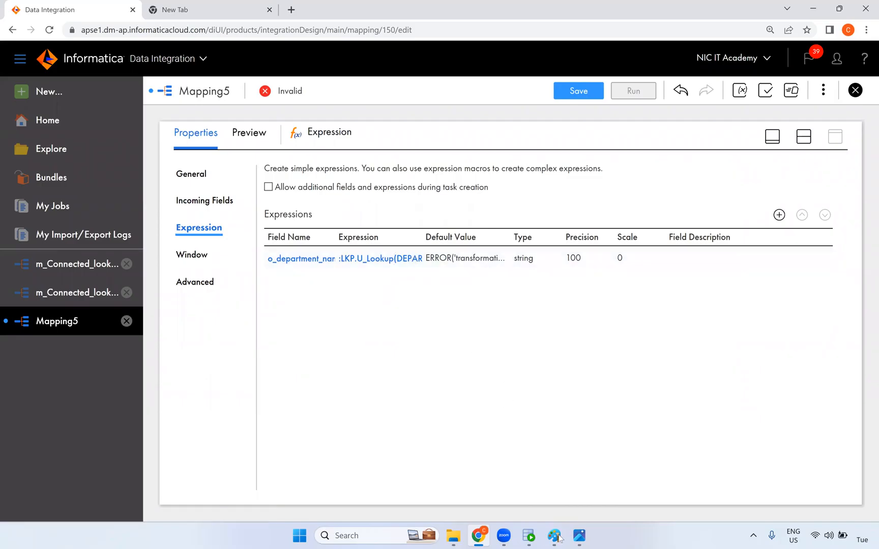
# Review U_Lookup's incoming fields, lookup condition and return fields in its properties.
pyautogui.click(804, 141)
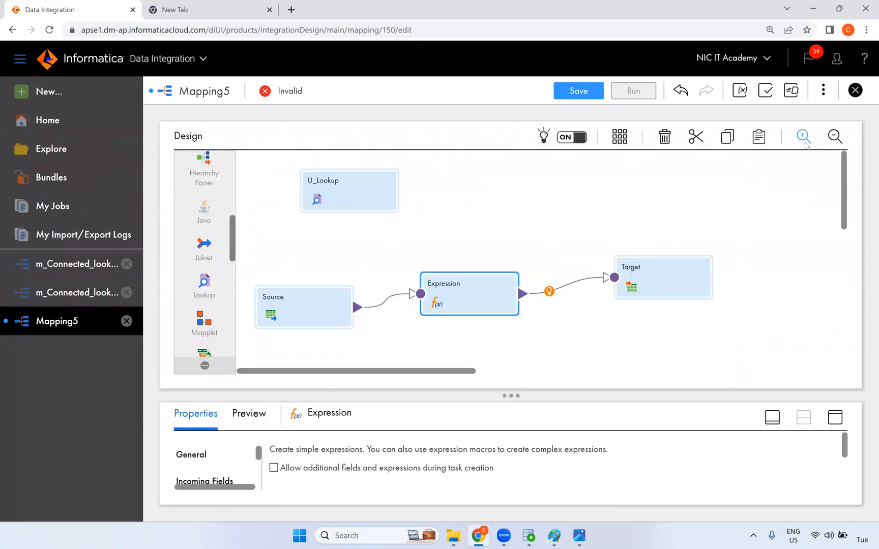
pyautogui.click(336, 185)
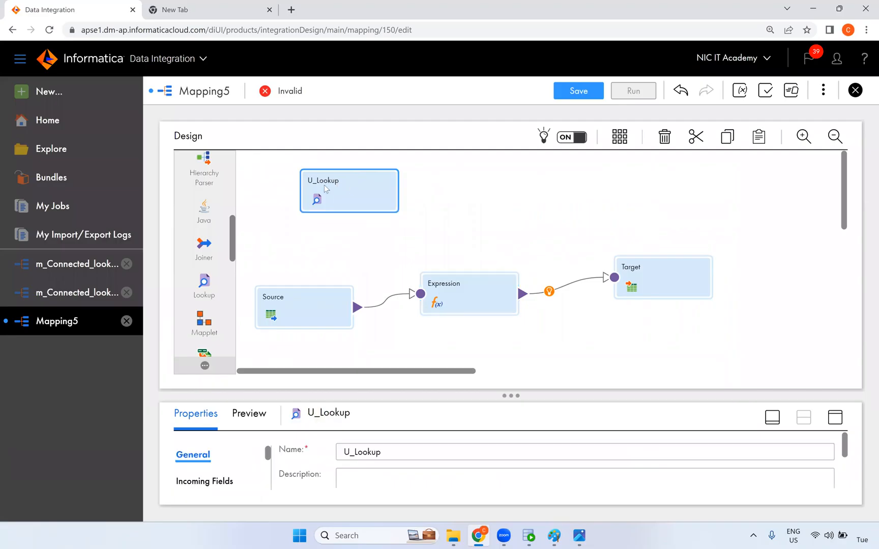
pyautogui.click(835, 418)
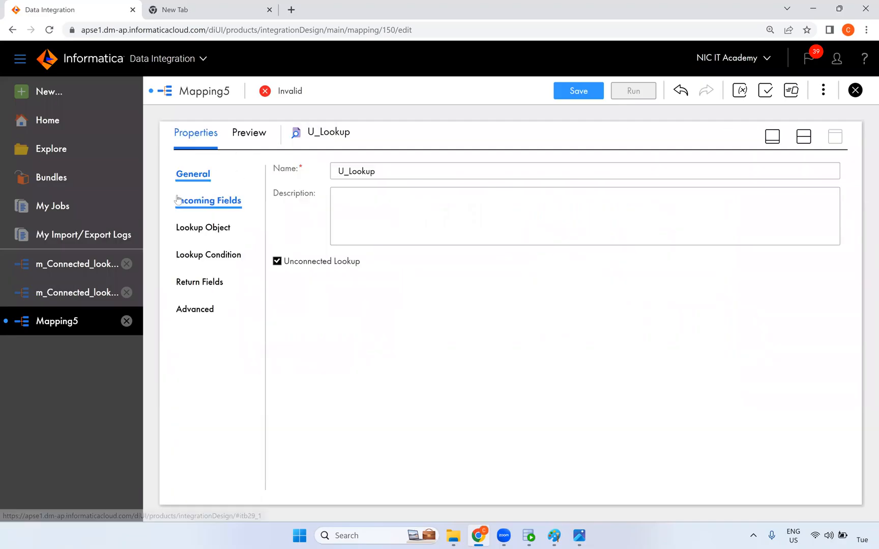
pyautogui.click(210, 202)
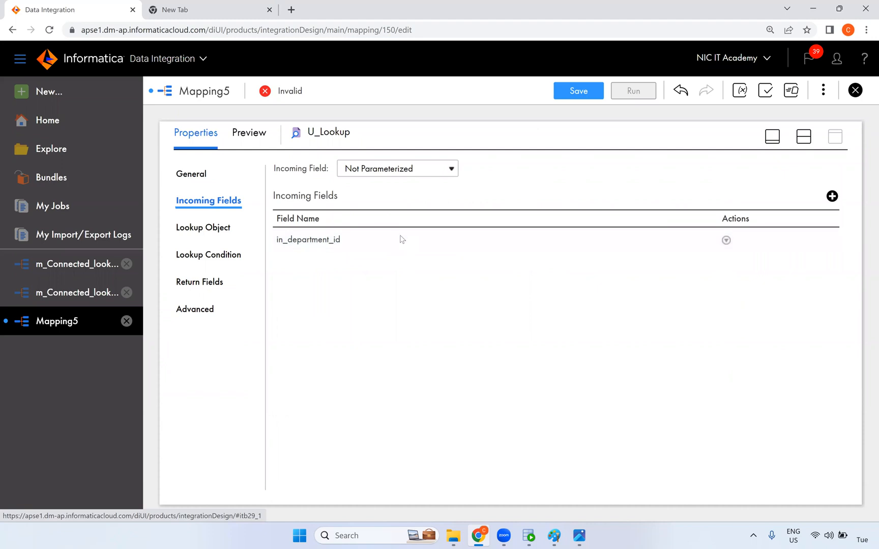
pyautogui.click(229, 227)
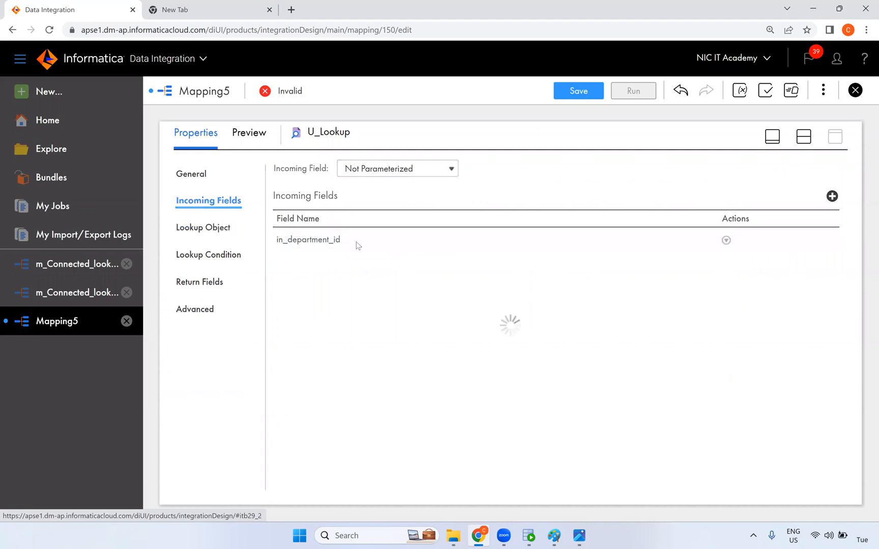
pyautogui.click(227, 256)
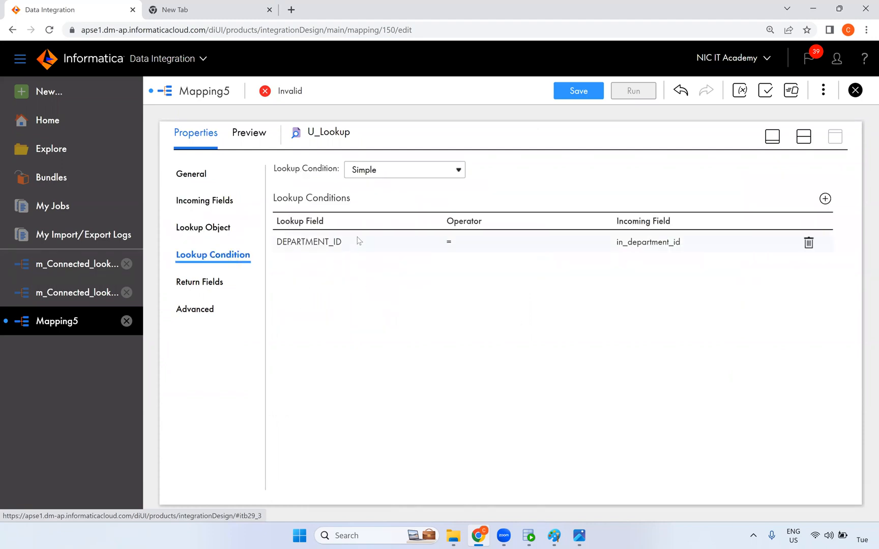
pyautogui.click(202, 285)
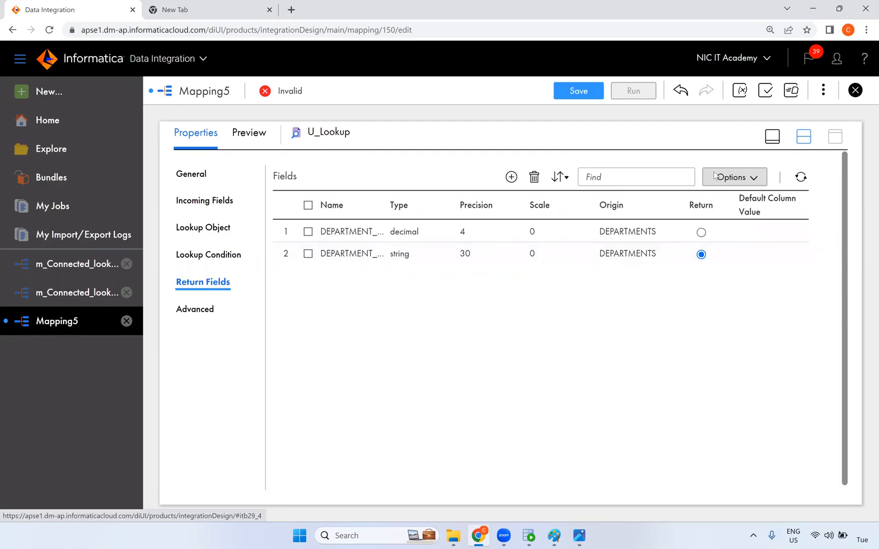
pyautogui.click(804, 136)
# Add a decimal output field named o_Location_id to the Expression transformation, keeping the default precision of 10.
pyautogui.click(501, 223)
pyautogui.click(498, 290)
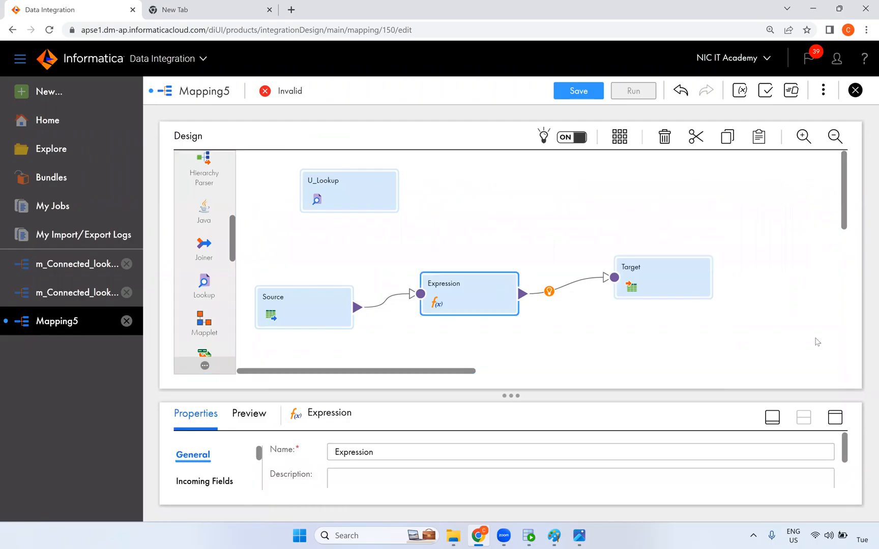
pyautogui.click(835, 417)
pyautogui.click(197, 228)
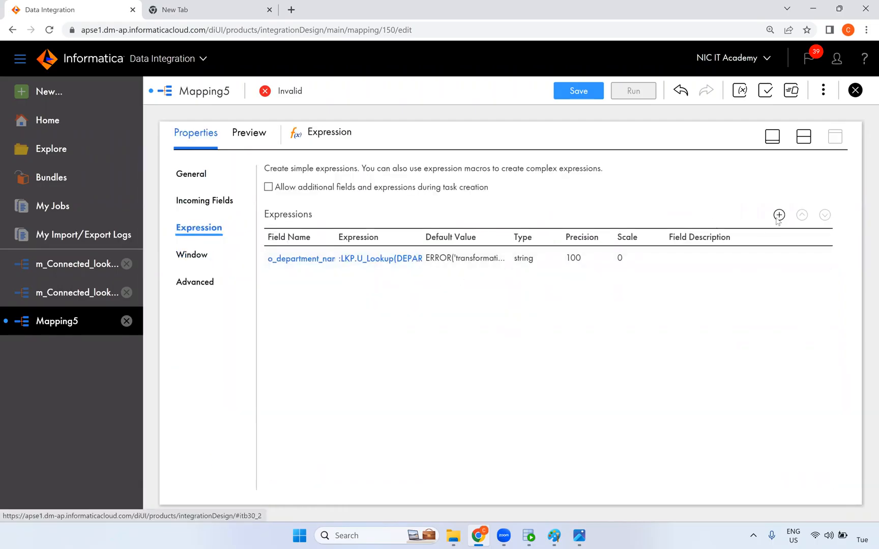
pyautogui.click(779, 214)
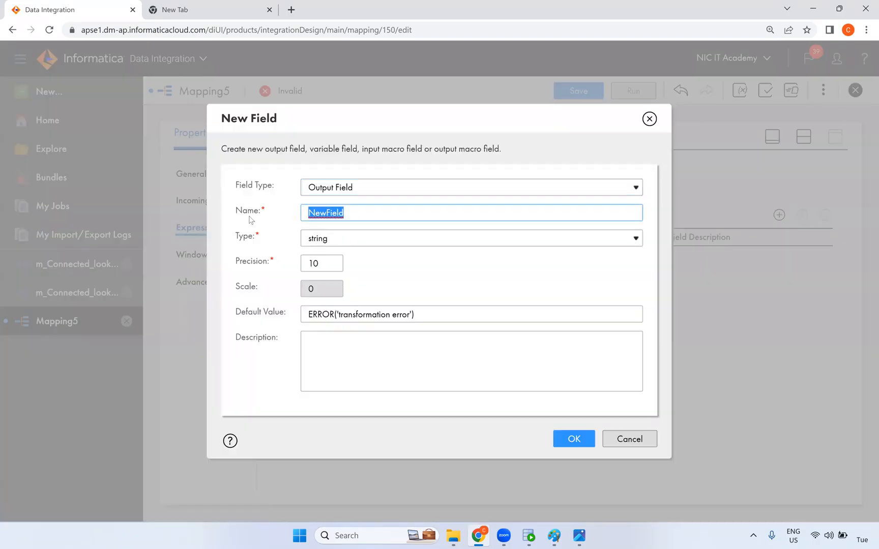
pyautogui.write('o_Lo')
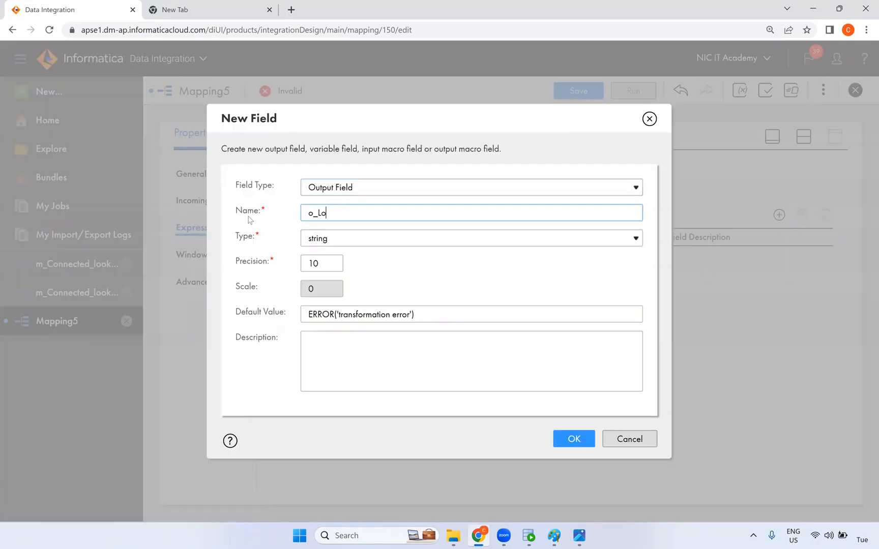
pyautogui.write('cation_id')
pyautogui.click(346, 243)
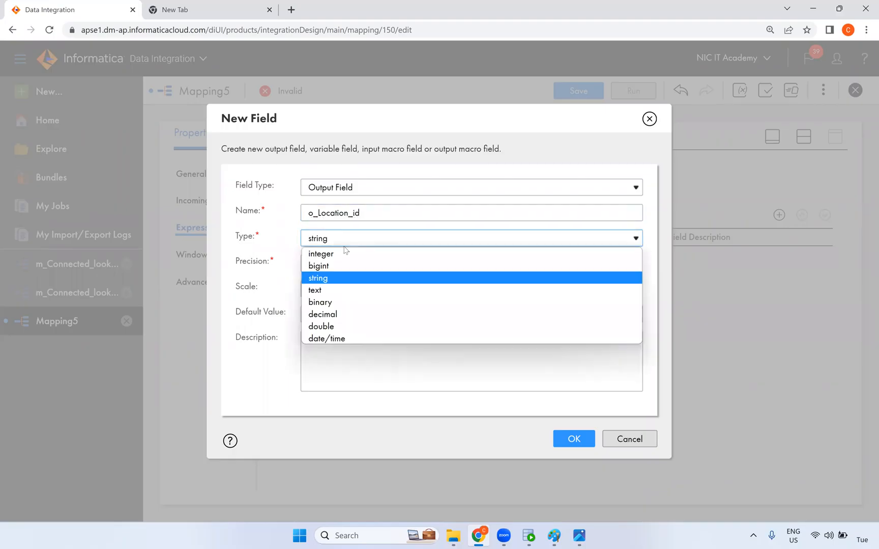
pyautogui.click(350, 314)
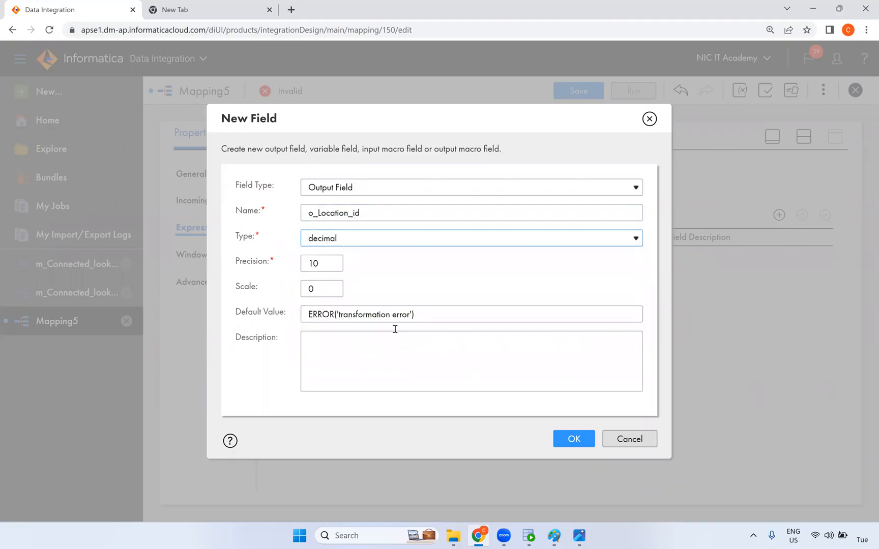
pyautogui.click(565, 438)
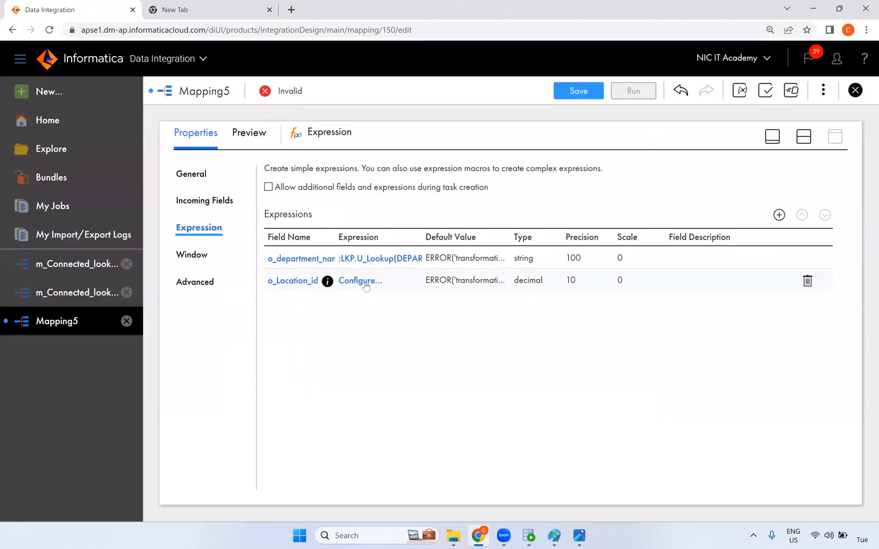
# Enter :LKP.U_Lookup1(DEPARTMENT_ID) as the expression of the o_Location_id field.
pyautogui.click(365, 287)
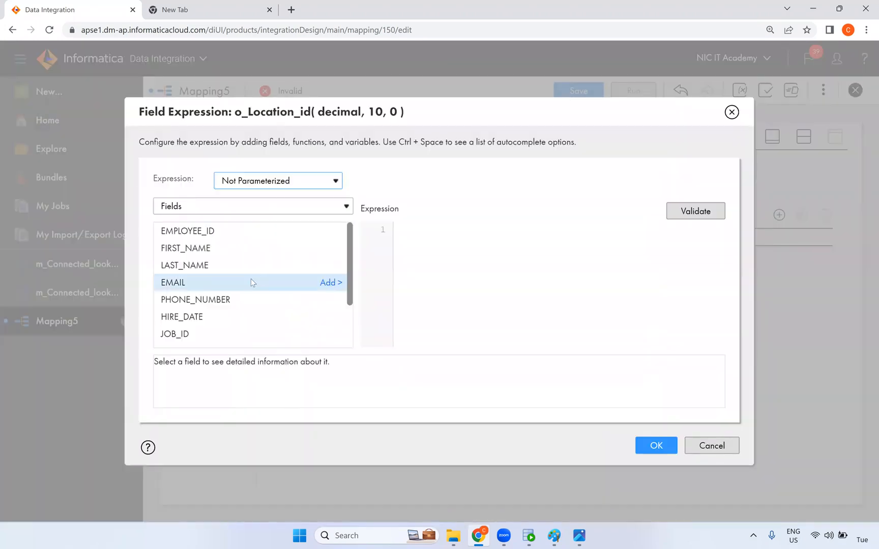
pyautogui.scroll(-3, 250, 282)
pyautogui.click(479, 268)
pyautogui.write(':LKP.U')
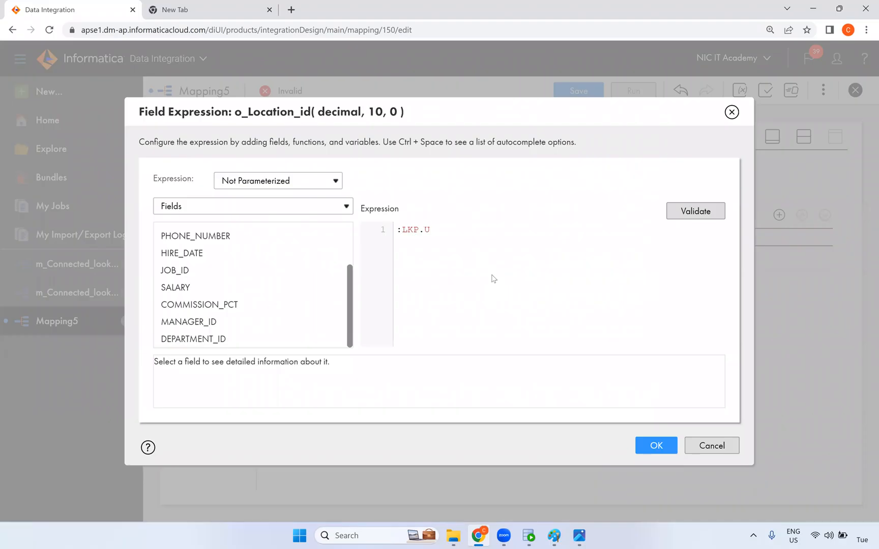
pyautogui.write('_Lookup1(')
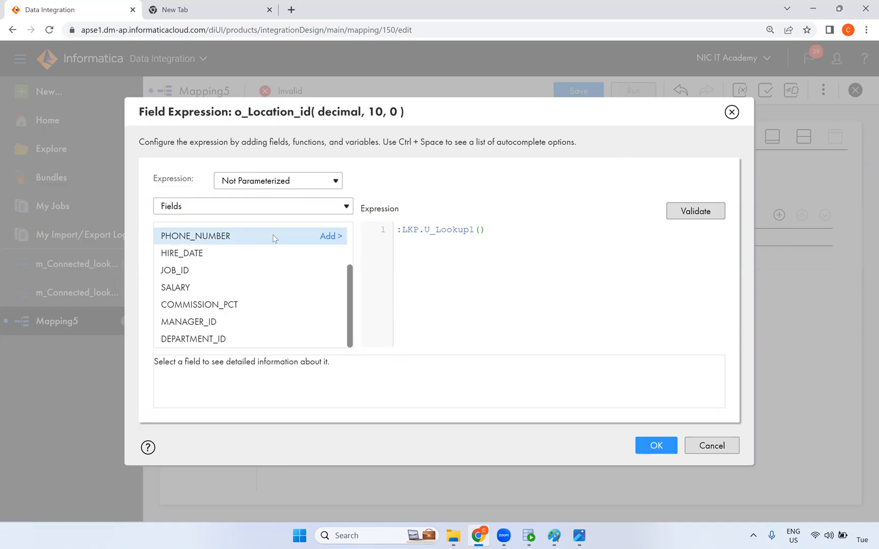
pyautogui.scroll(2, 260, 271)
pyautogui.scroll(-2, 257, 302)
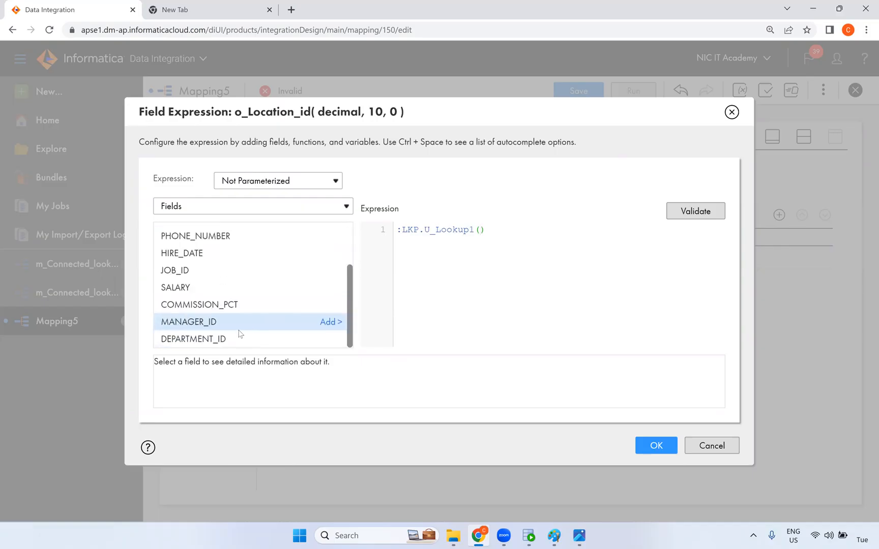
pyautogui.click(330, 339)
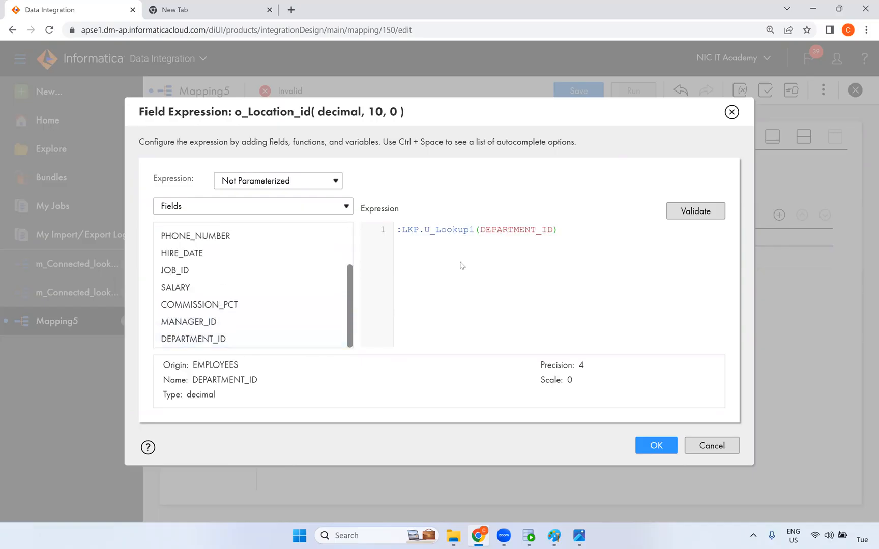
# Validate the o_Location_id expression and examine the validation message about the U_Lookup1 reference.
pyautogui.doubleClick(461, 230)
pyautogui.click(695, 216)
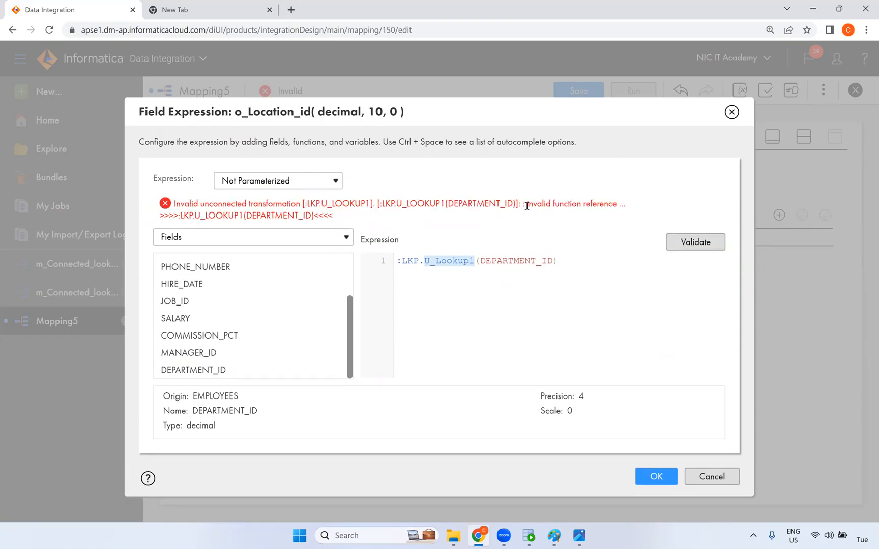
pyautogui.moveTo(526, 204); pyautogui.dragTo(625, 203)
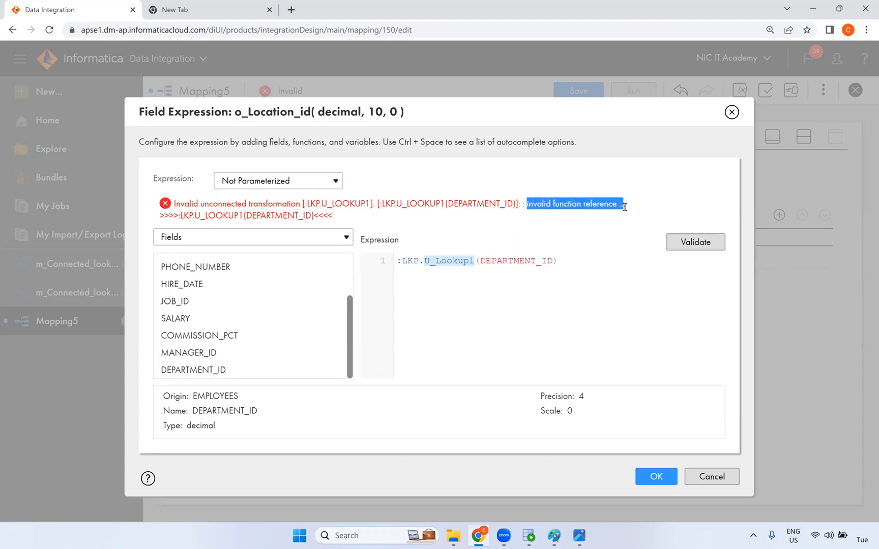
# Accept the o_Location_id expression and add a second Lookup transformation to the mapping canvas beside U_Lookup.
pyautogui.click(451, 260)
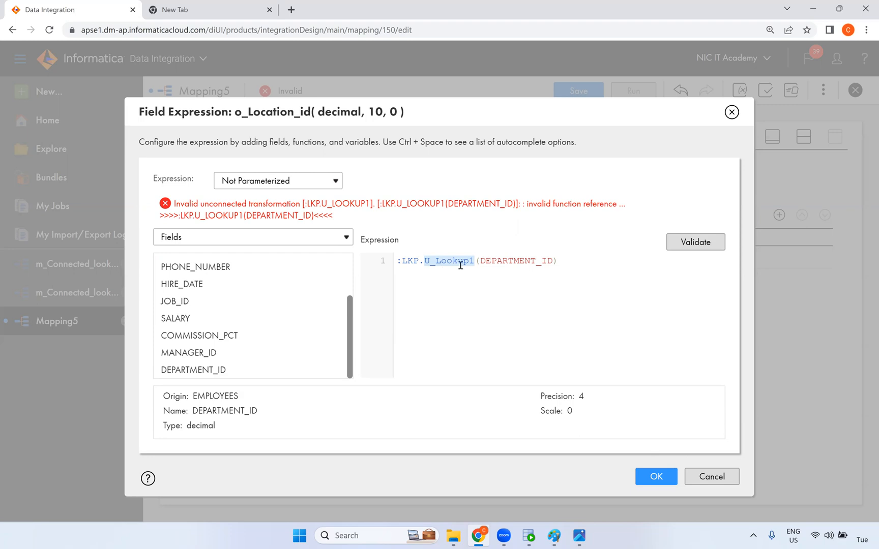
pyautogui.click(656, 476)
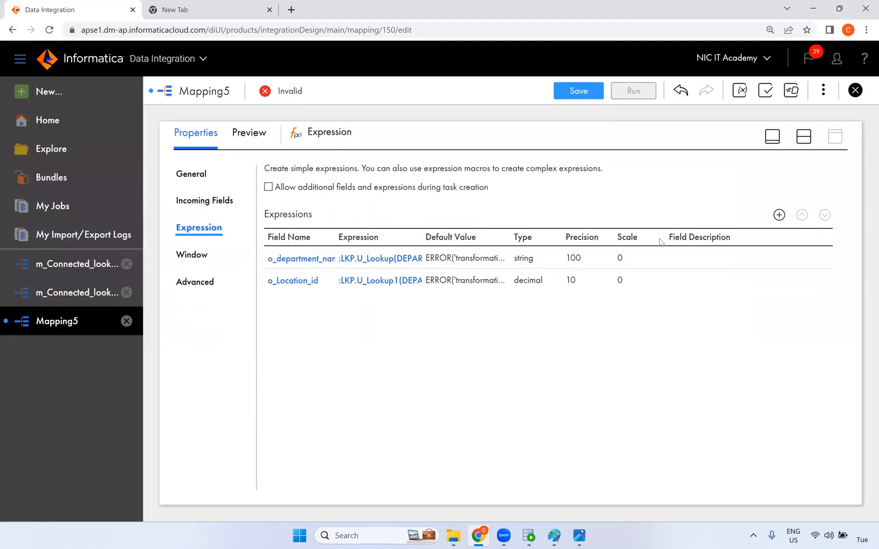
pyautogui.click(804, 136)
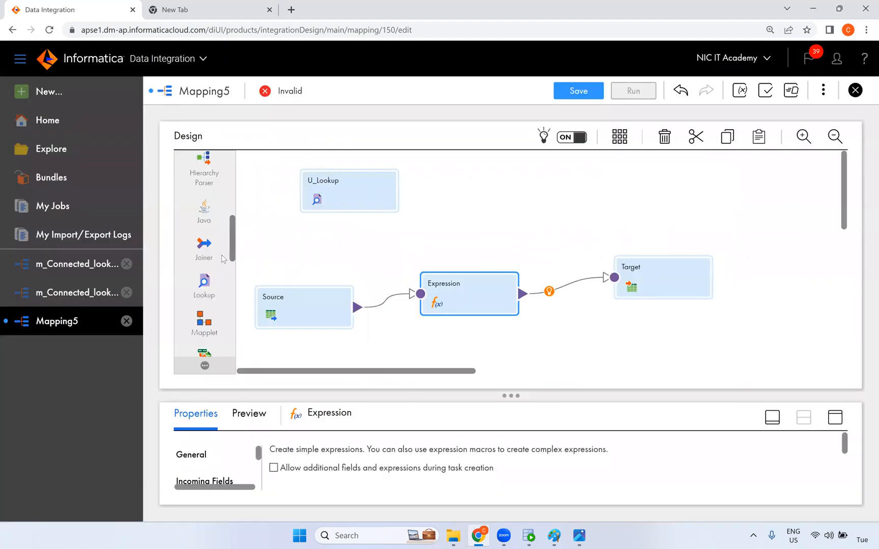
pyautogui.scroll(-1, 204, 282)
pyautogui.moveTo(204, 228); pyautogui.dragTo(446, 182)
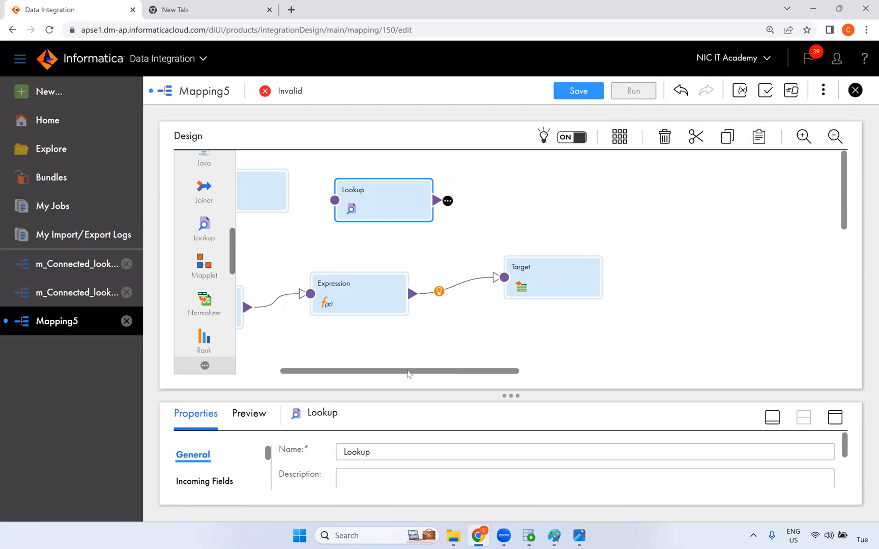
pyautogui.moveTo(409, 374); pyautogui.dragTo(366, 373)
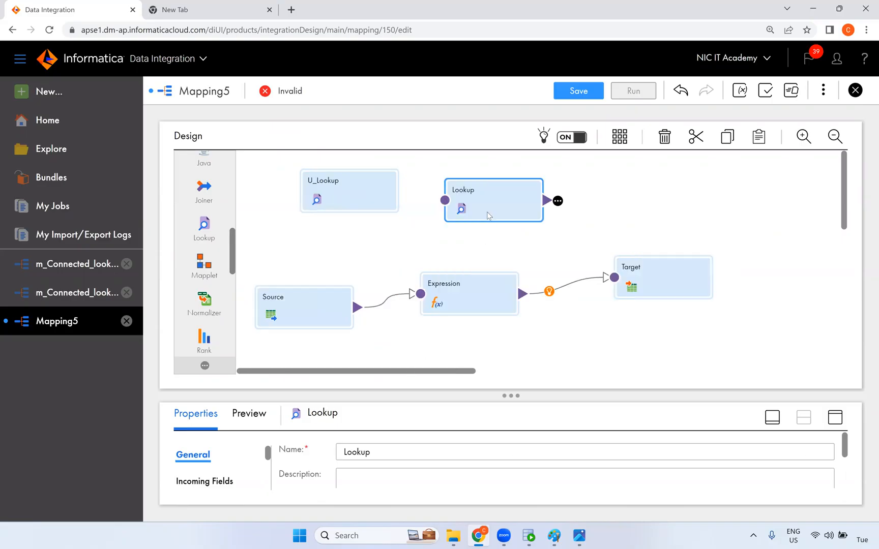
# Make the new Lookup transformation an unconnected lookup and name it U_Lookup1.
pyautogui.click(835, 417)
pyautogui.click(277, 261)
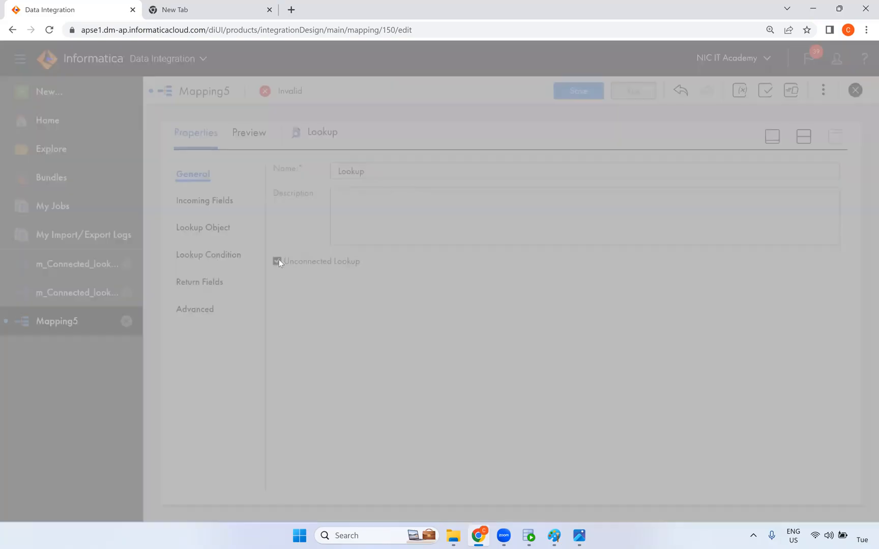
pyautogui.click(462, 373)
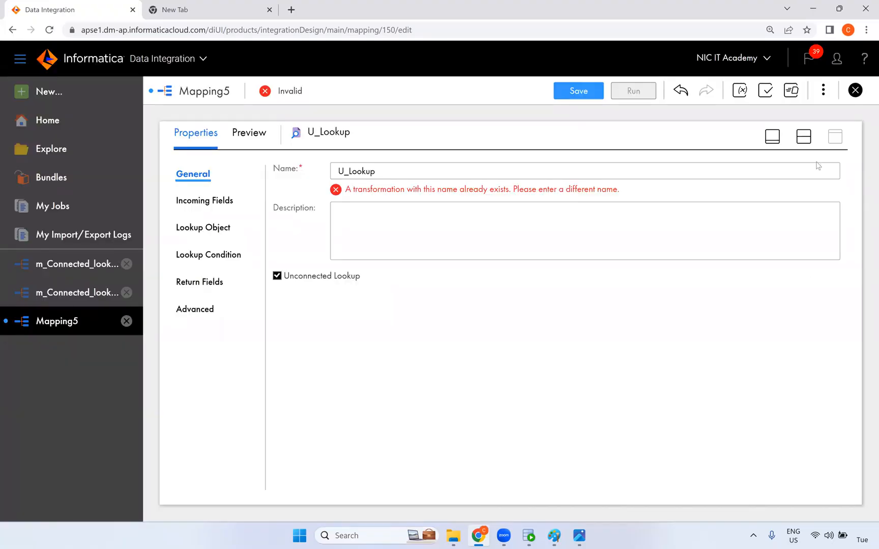
pyautogui.click(374, 172)
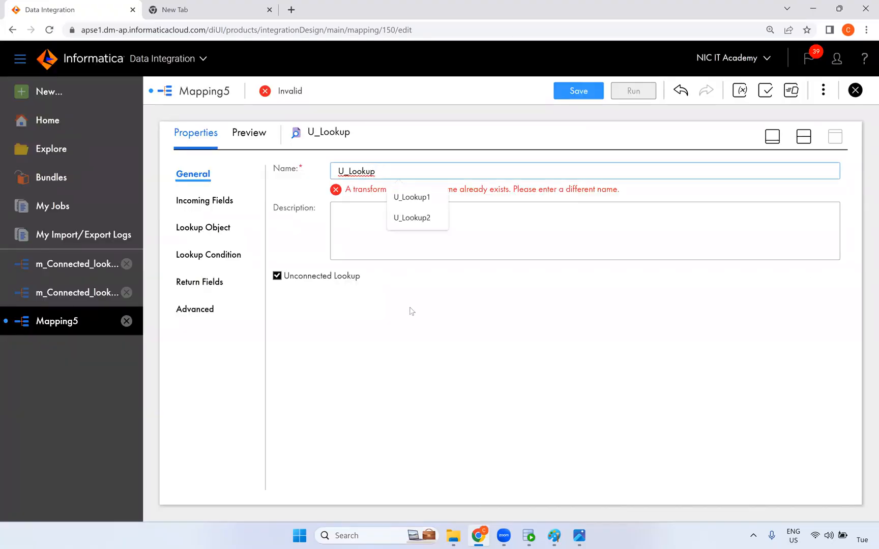
pyautogui.write('1')
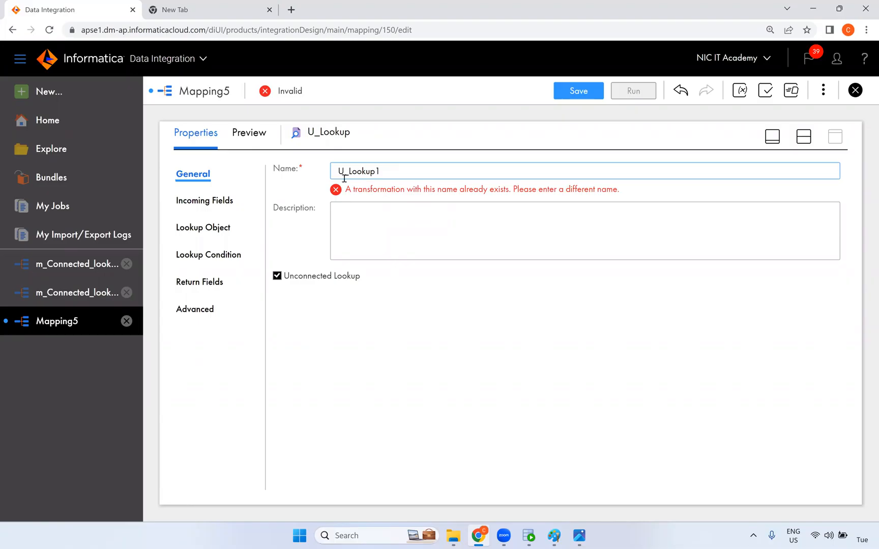
pyautogui.moveTo(389, 171); pyautogui.dragTo(322, 178)
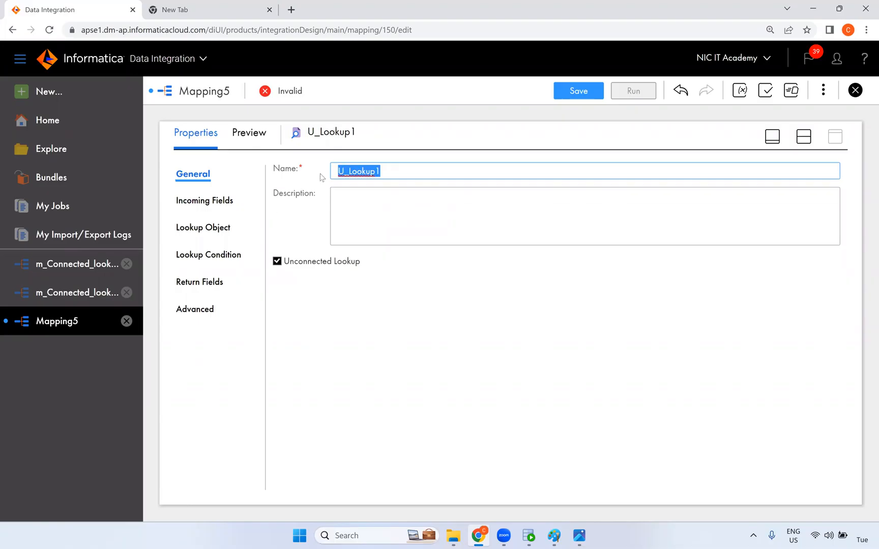
pyautogui.click(804, 136)
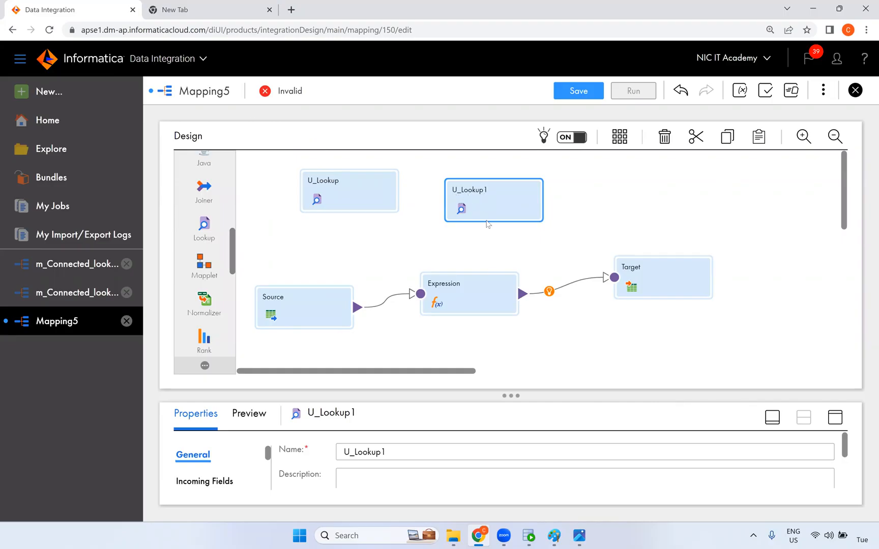
# Add an incoming field named in_department_id to the U_Lookup1 transformation.
pyautogui.click(479, 312)
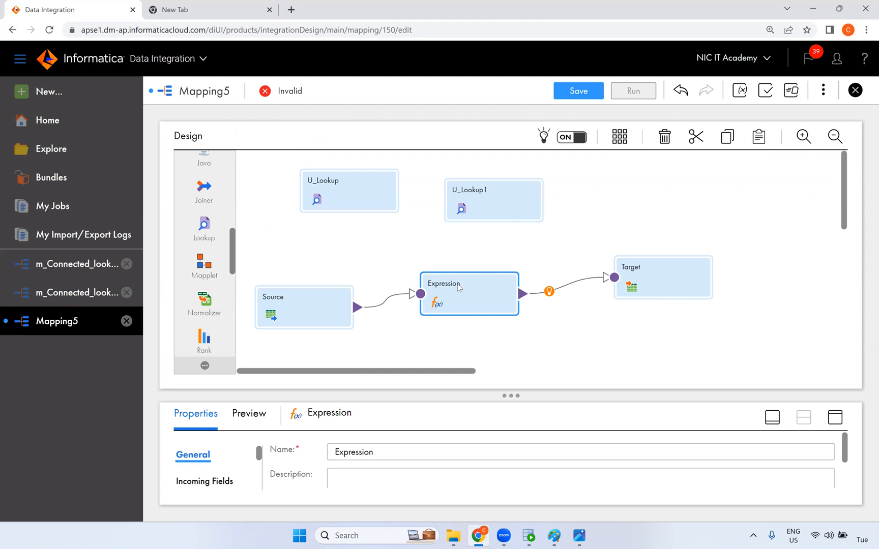
pyautogui.click(488, 222)
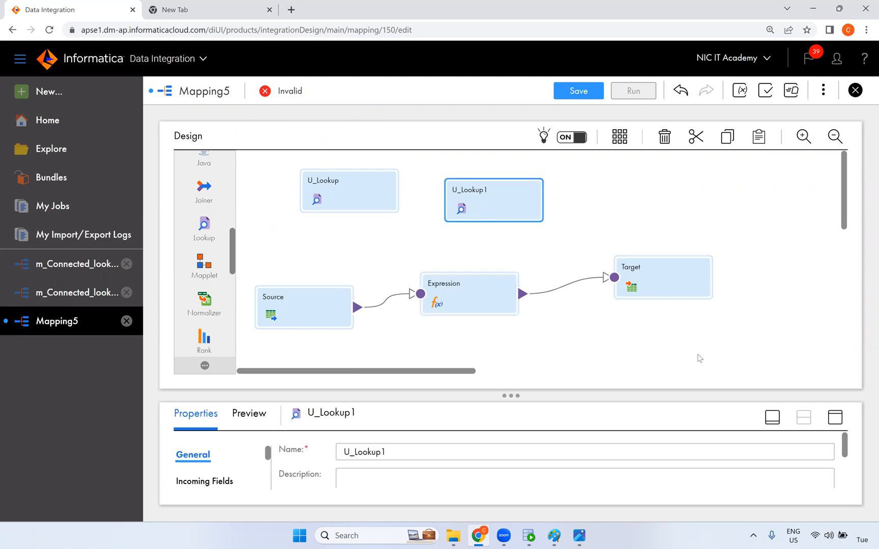
pyautogui.click(838, 421)
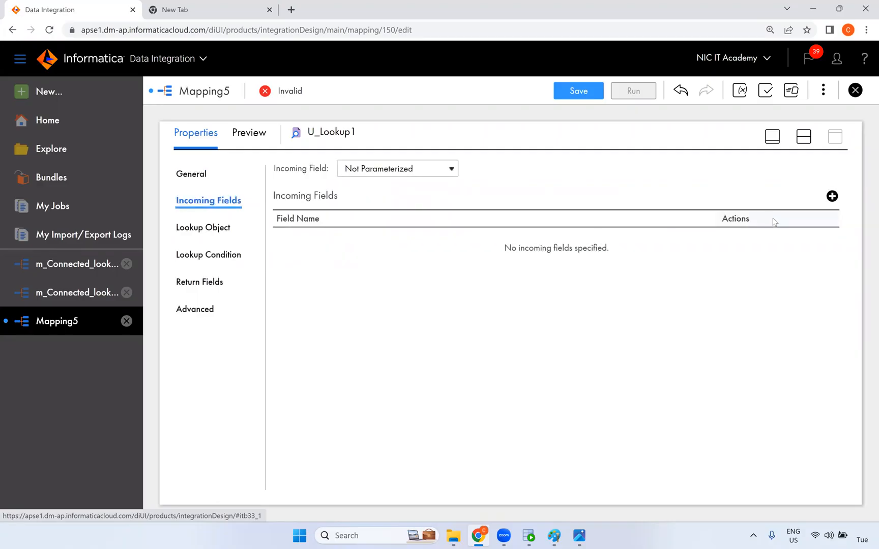
pyautogui.click(831, 196)
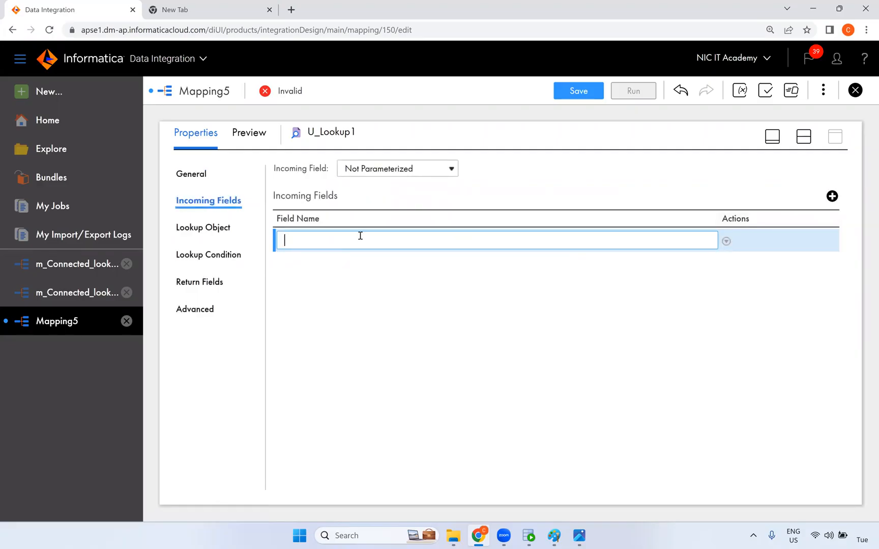
pyautogui.write('in_department_id')
pyautogui.click(411, 340)
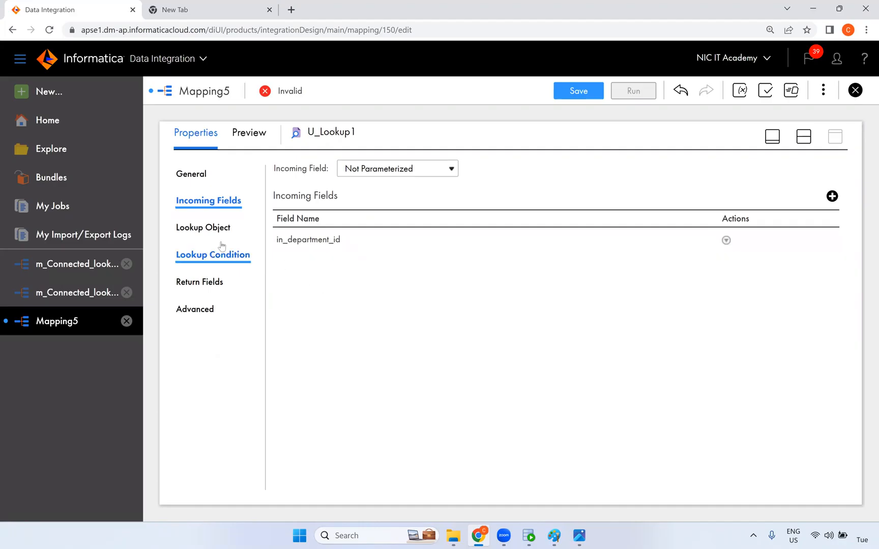
# Set U_Lookup1's lookup object to the DEPARTMENTS table on the Oracle_Src connection.
pyautogui.click(220, 232)
pyautogui.click(393, 206)
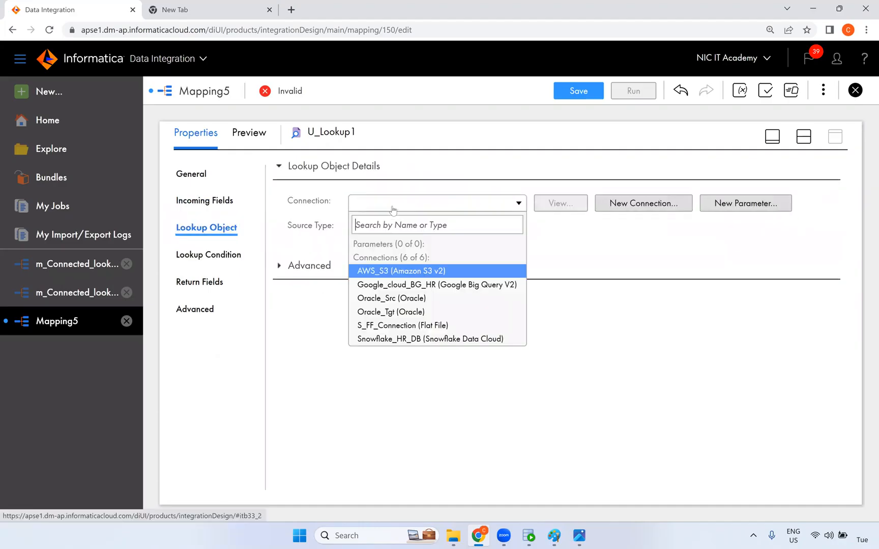
pyautogui.click(399, 299)
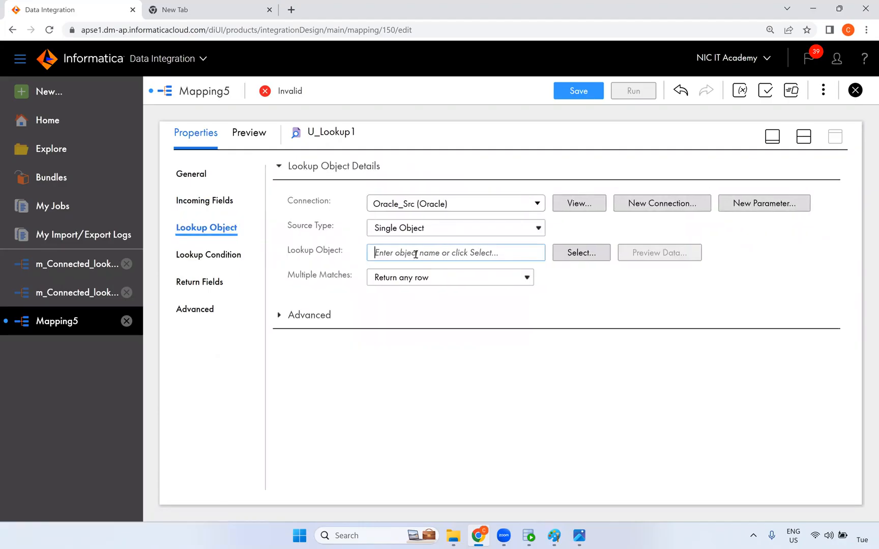
pyautogui.click(580, 253)
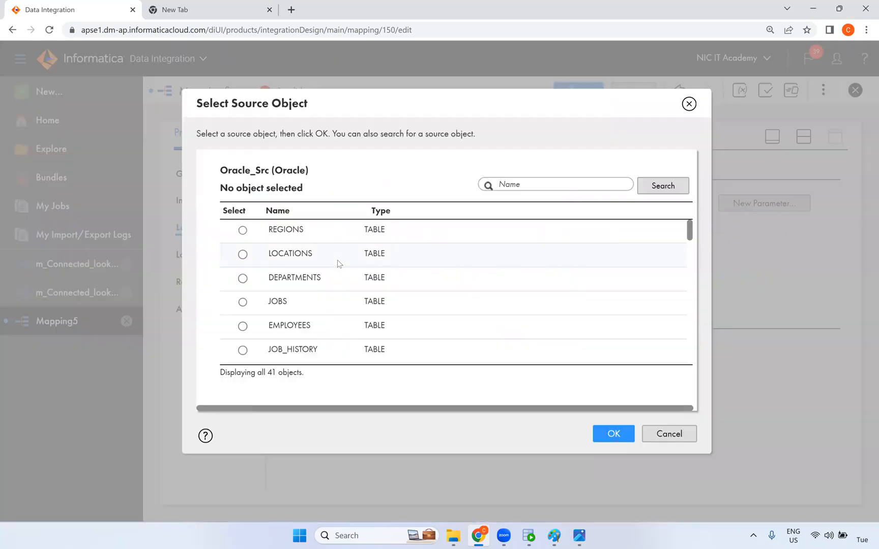
pyautogui.click(319, 277)
pyautogui.click(613, 438)
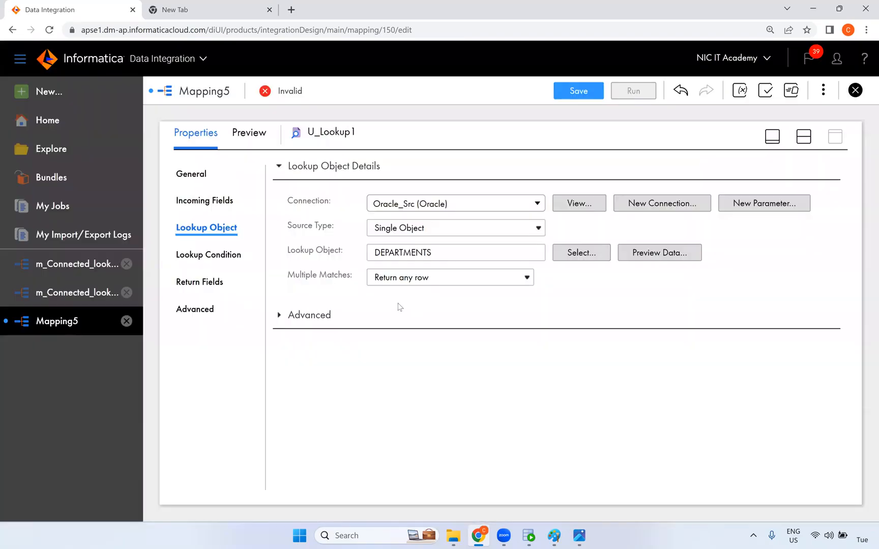
# Add a simple lookup condition to U_Lookup1 matching DEPARTMENT_ID = in_department_id.
pyautogui.click(213, 254)
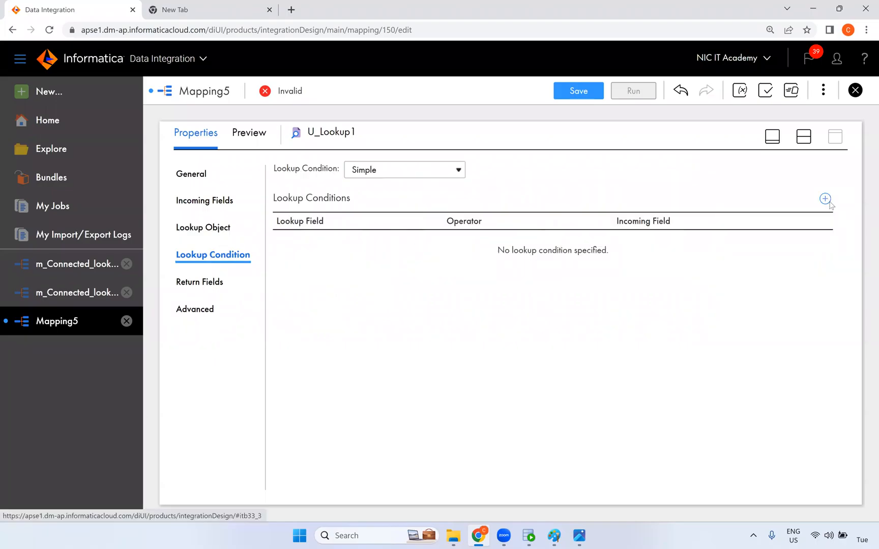
pyautogui.click(825, 199)
pyautogui.click(428, 245)
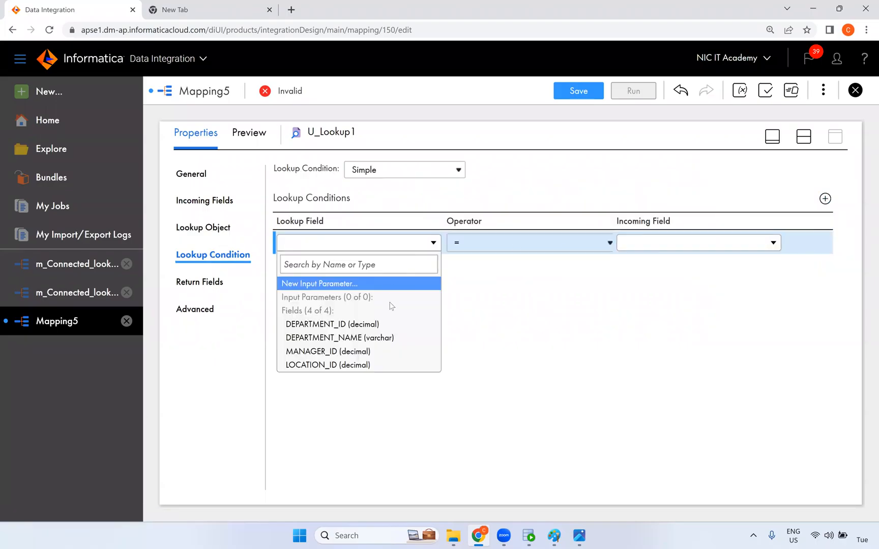
pyautogui.click(375, 324)
pyautogui.click(644, 248)
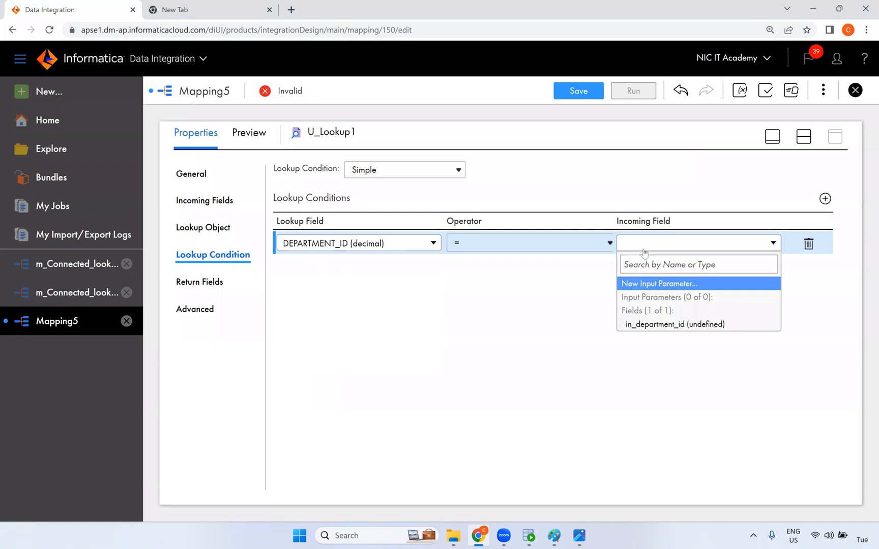
pyautogui.click(664, 324)
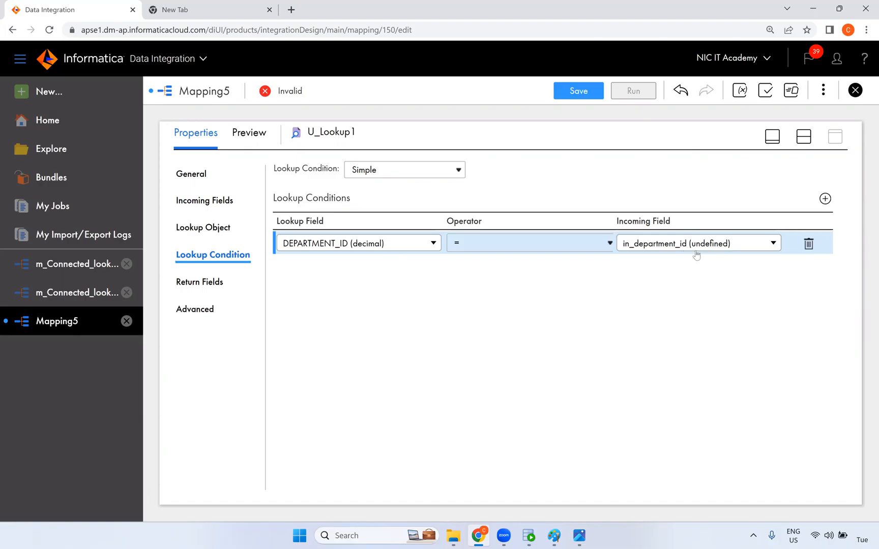
# Consult the un_connected_lookup.png diagram in the Photos viewer, and mark LOCATION_ID as U_Lookup1's return field.
pyautogui.moveTo(580, 538)
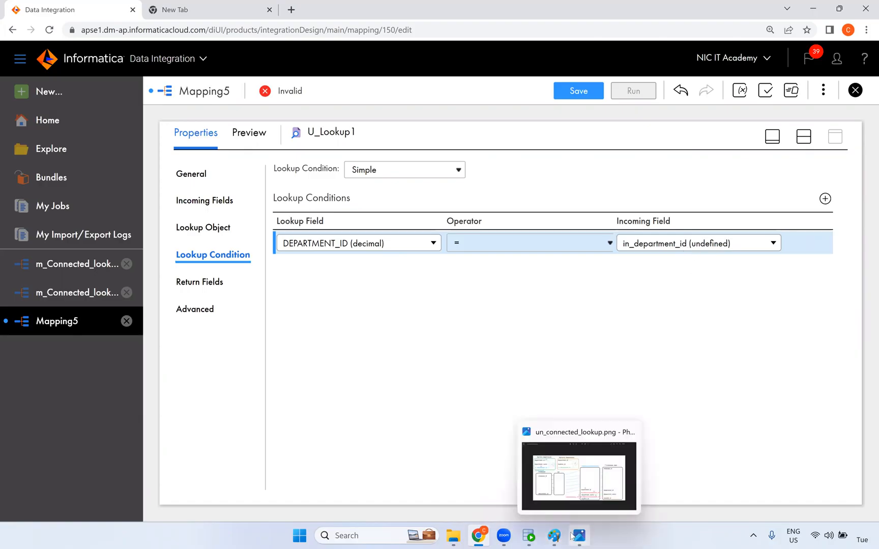
pyautogui.click(587, 496)
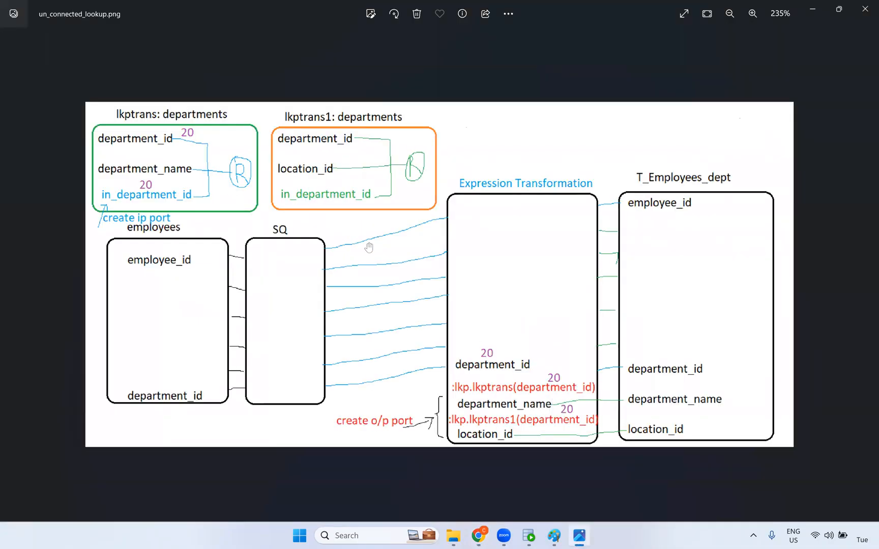
pyautogui.hotkey('alt', 'Tab')
pyautogui.click(219, 283)
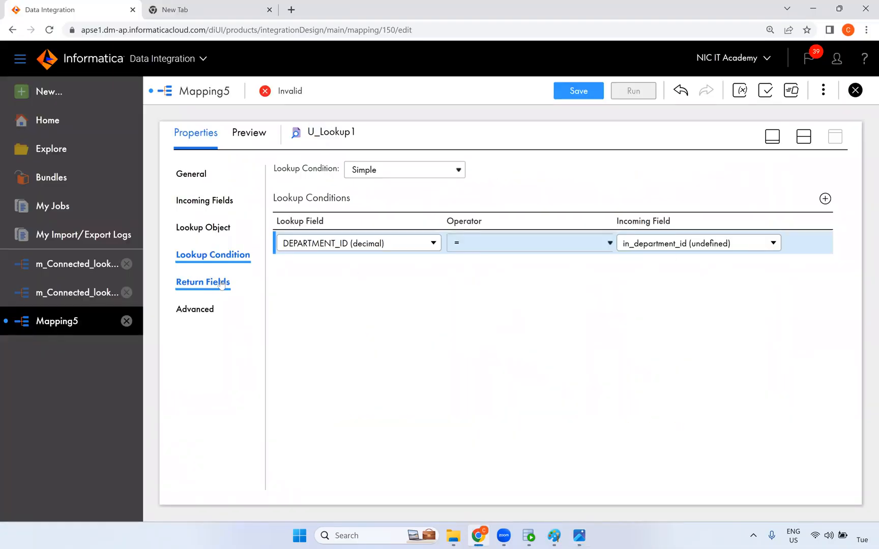
pyautogui.moveTo(385, 209); pyautogui.dragTo(427, 210)
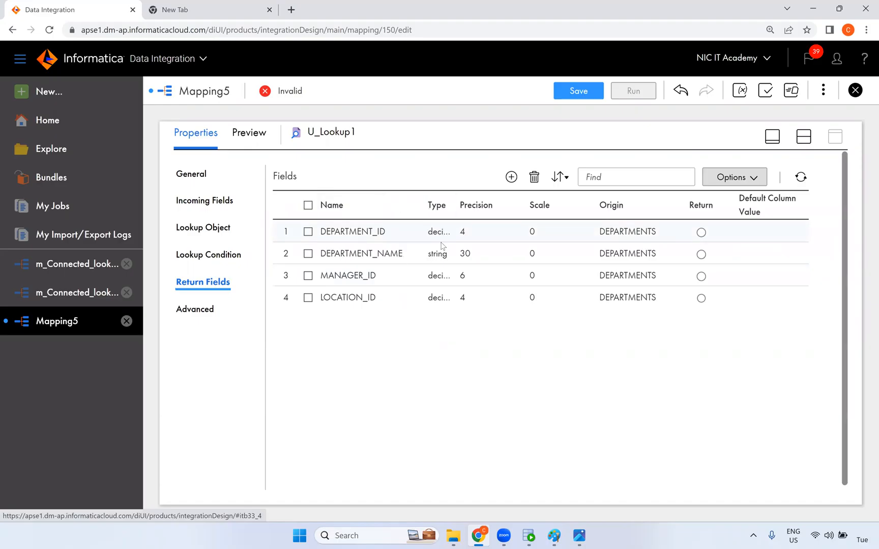
pyautogui.click(702, 299)
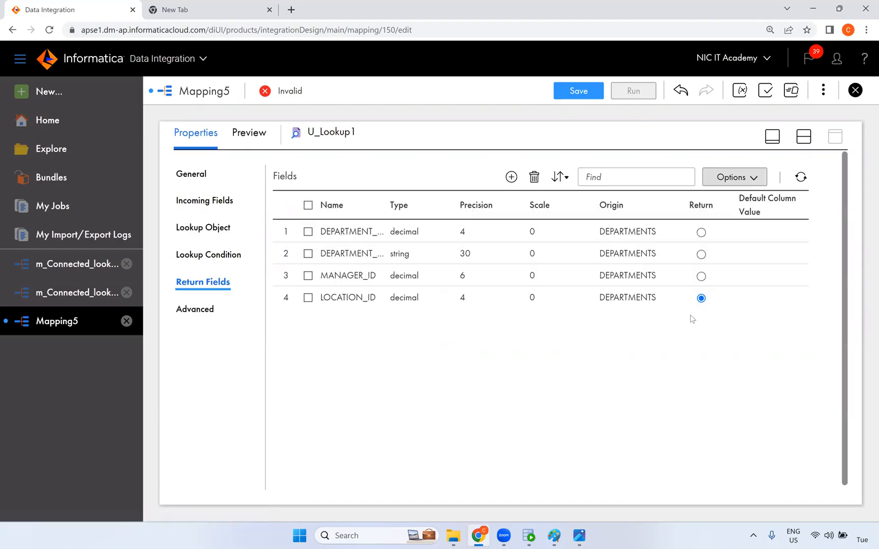
# Delete the DEPARTMENT_NAME and MANAGER_ID fields from U_Lookup1's return fields.
pyautogui.click(308, 254)
pyautogui.click(308, 276)
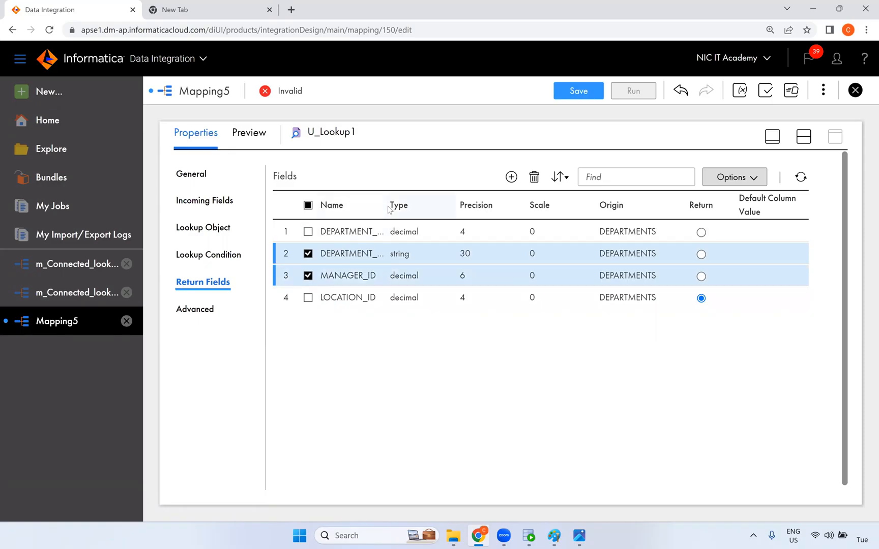
pyautogui.moveTo(384, 208); pyautogui.dragTo(424, 206)
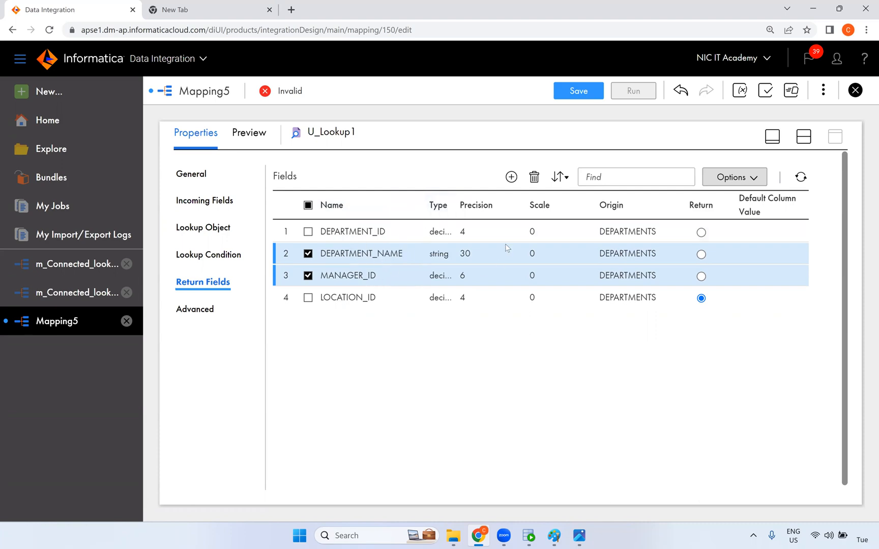
pyautogui.click(536, 178)
pyautogui.click(463, 349)
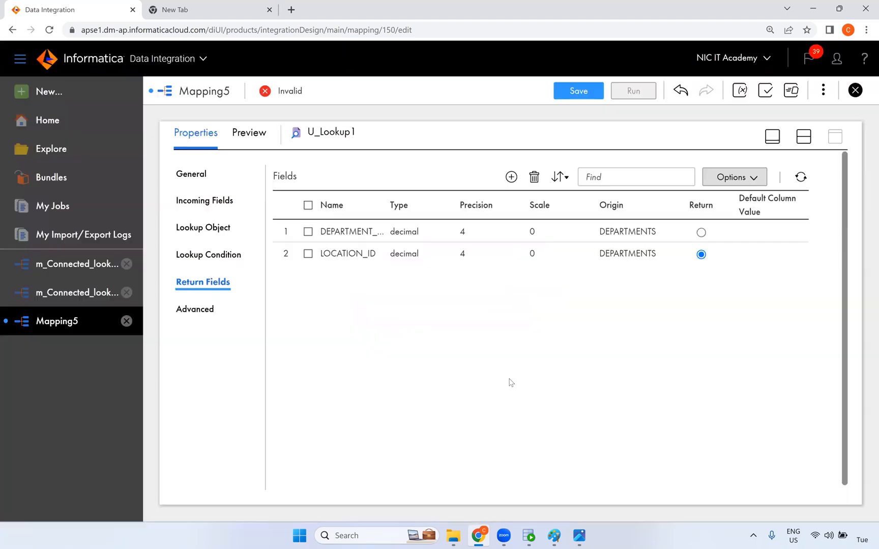
# Save the mapping as m_Unconnected_lookup and select the Expression transformation on the canvas.
pyautogui.click(580, 95)
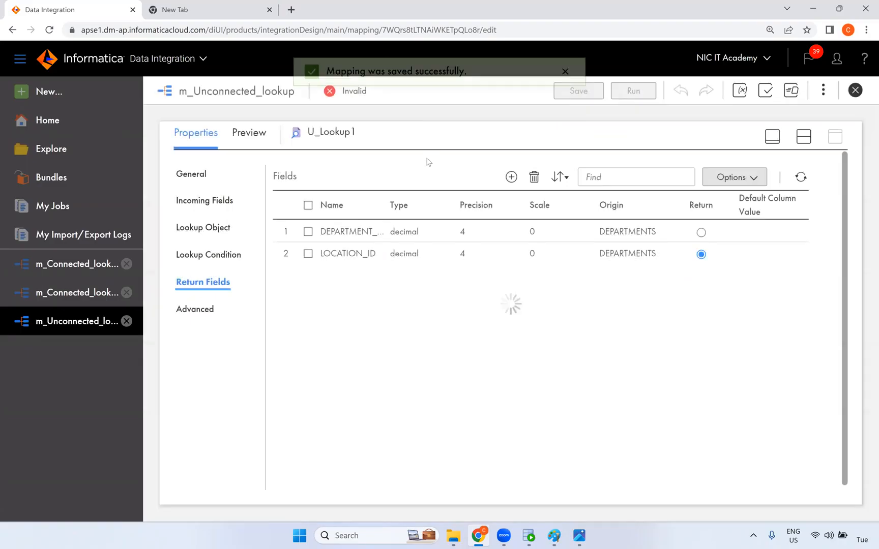
pyautogui.click(803, 136)
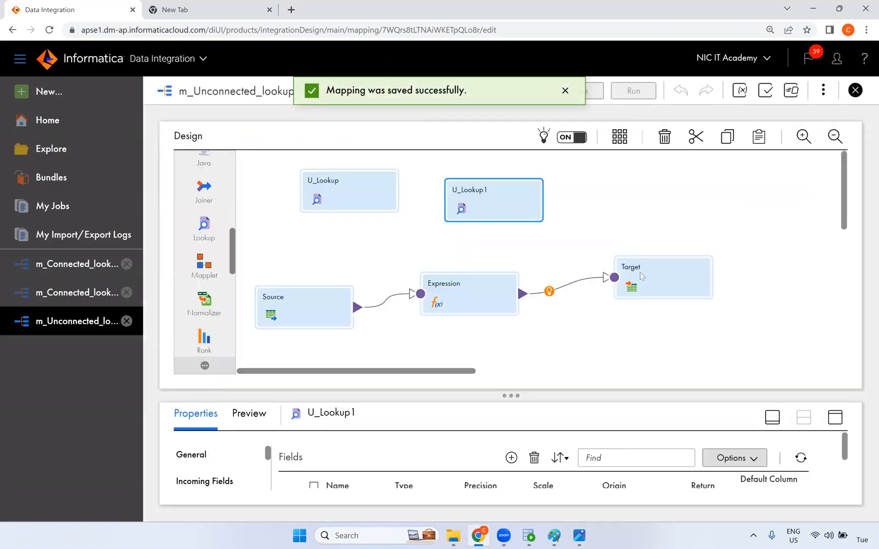
pyautogui.click(501, 286)
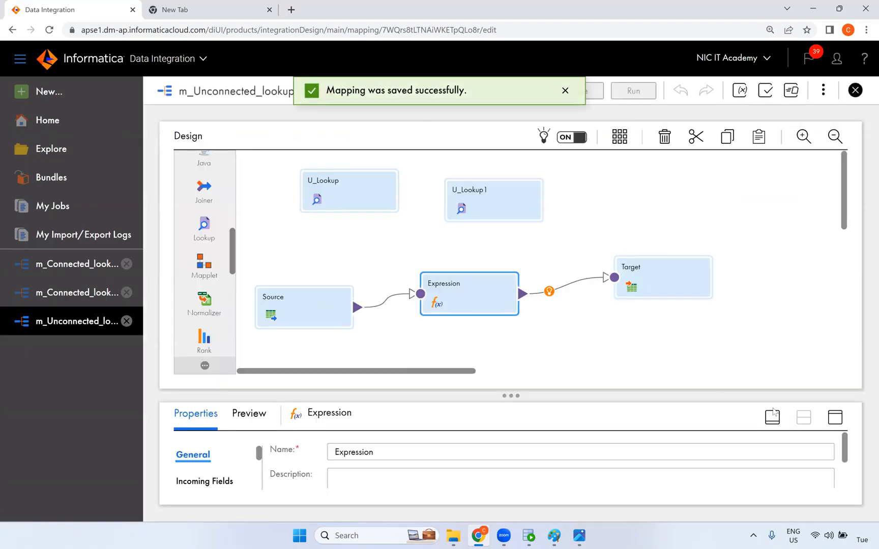
# Open the Expression transformation's o_Location_id expression, validate :LKP.U_Lookup1(DEPARTMENT_ID), and accept it.
pyautogui.click(835, 417)
pyautogui.click(197, 228)
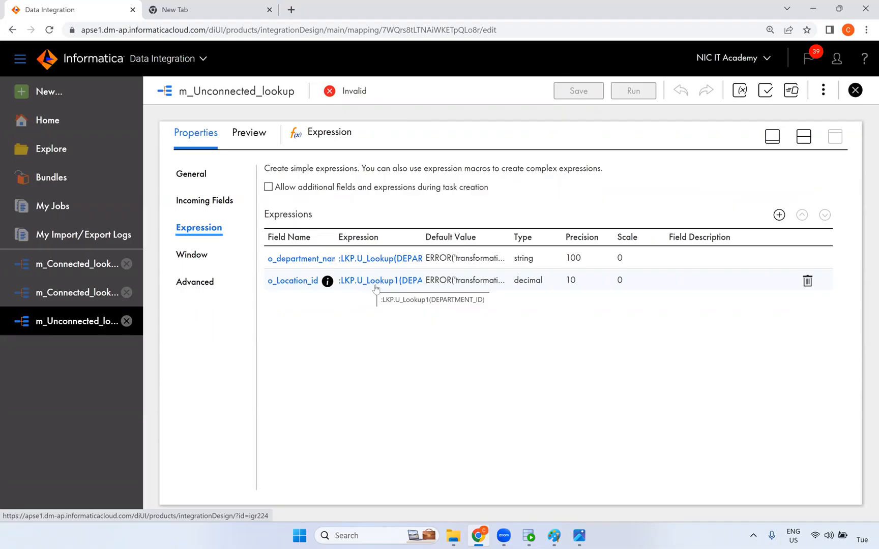
pyautogui.click(397, 289)
pyautogui.click(718, 218)
pyautogui.click(656, 465)
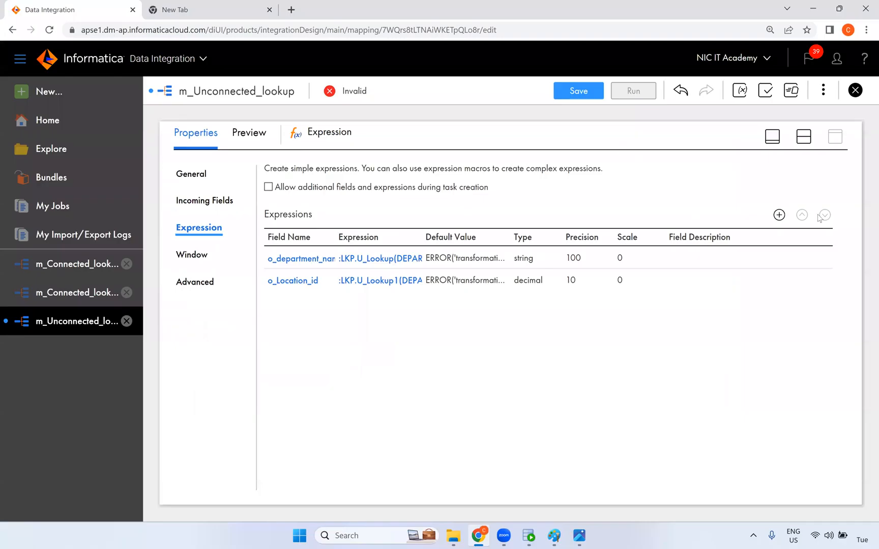
# Set the Target transformation's connection to Oracle_Tgt (Oracle).
pyautogui.click(804, 136)
pyautogui.click(683, 288)
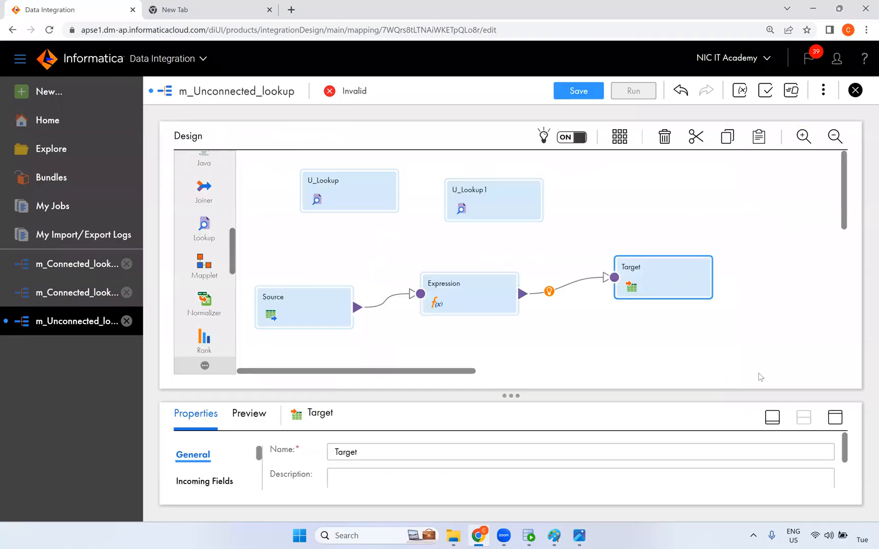
pyautogui.click(836, 418)
pyautogui.click(194, 232)
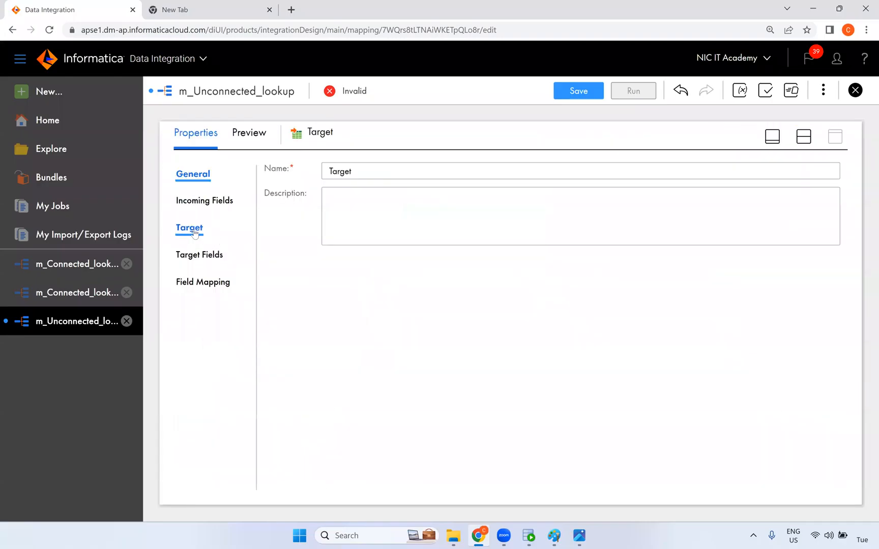
pyautogui.click(367, 203)
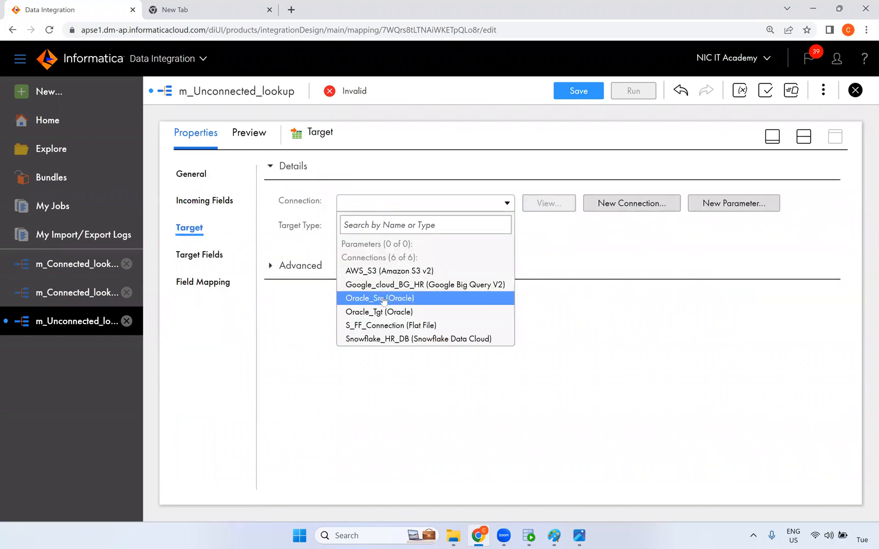
pyautogui.click(384, 301)
pyautogui.click(404, 204)
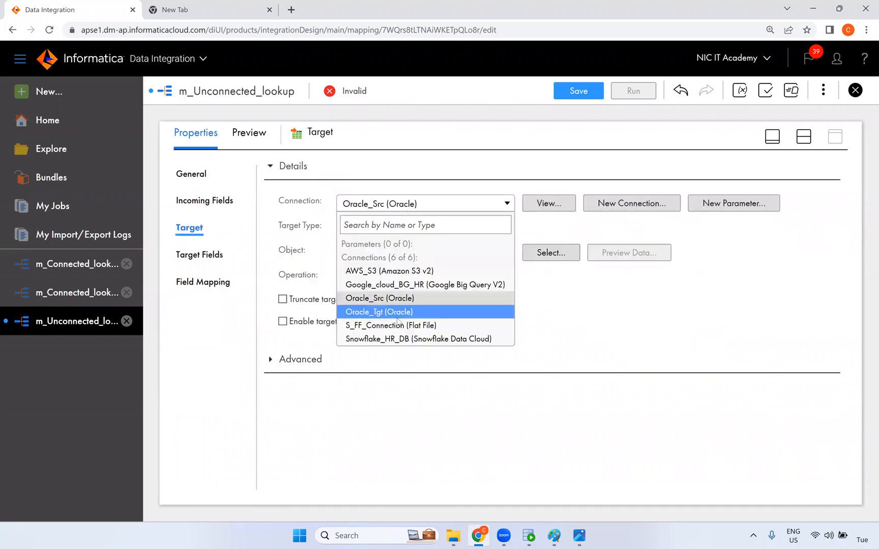
pyautogui.click(397, 312)
# Search the existing target objects for _dept, choose T_EMPLOYEES_DEPT, and enable truncating the target.
pyautogui.click(546, 252)
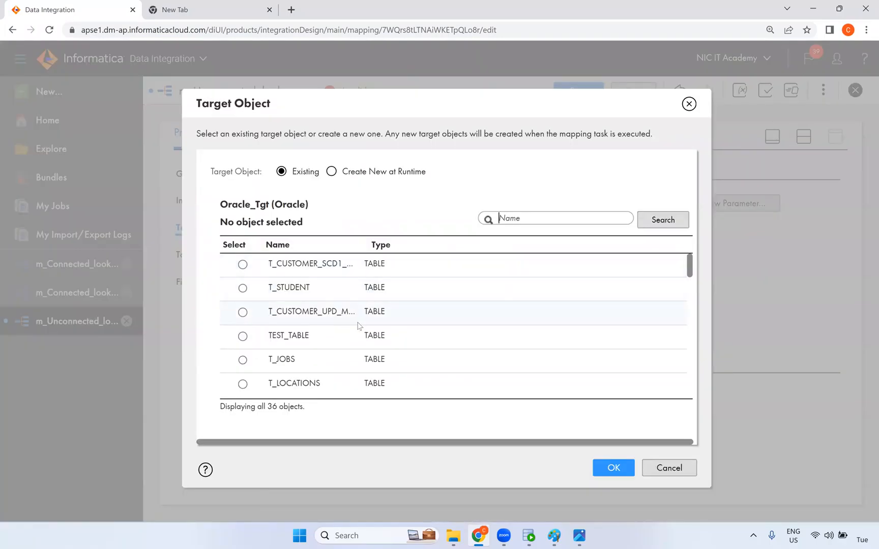
pyautogui.scroll(-5, 407, 304)
pyautogui.write('dept')
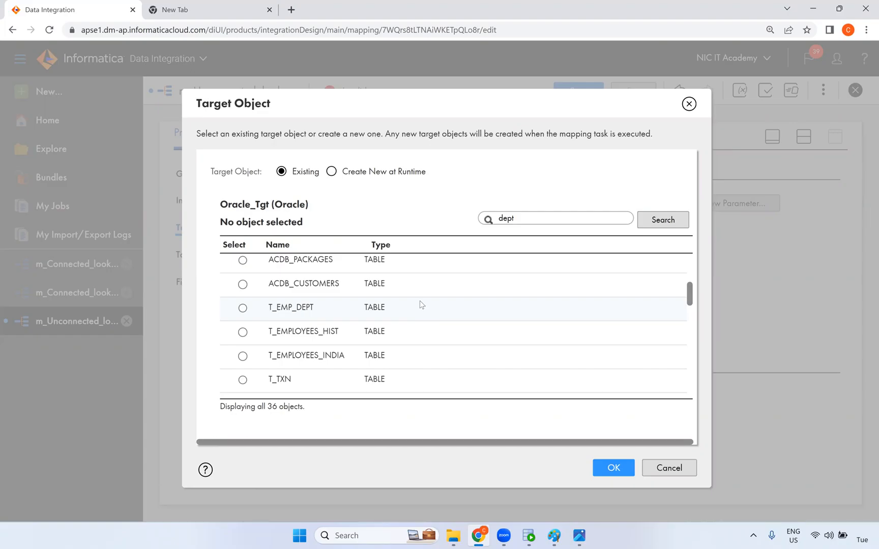
pyautogui.write('_')
pyautogui.press('Return')
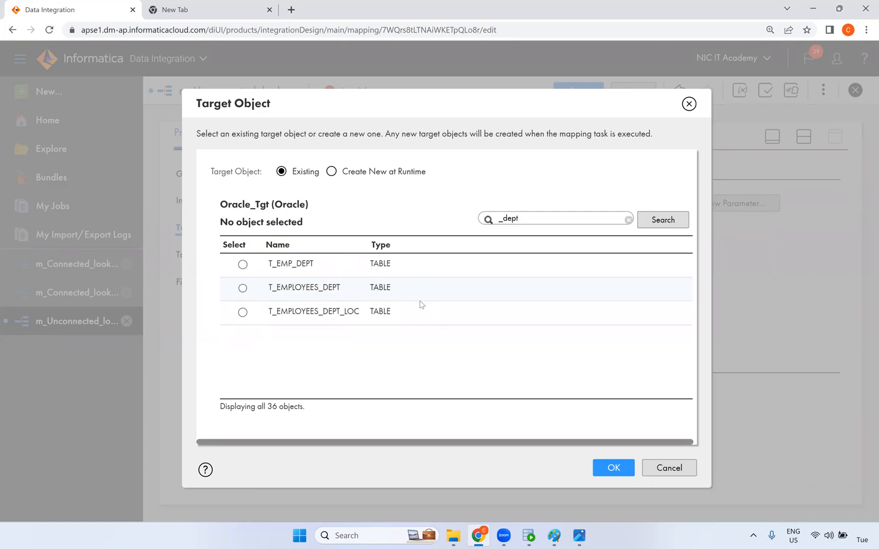
pyautogui.click(321, 298)
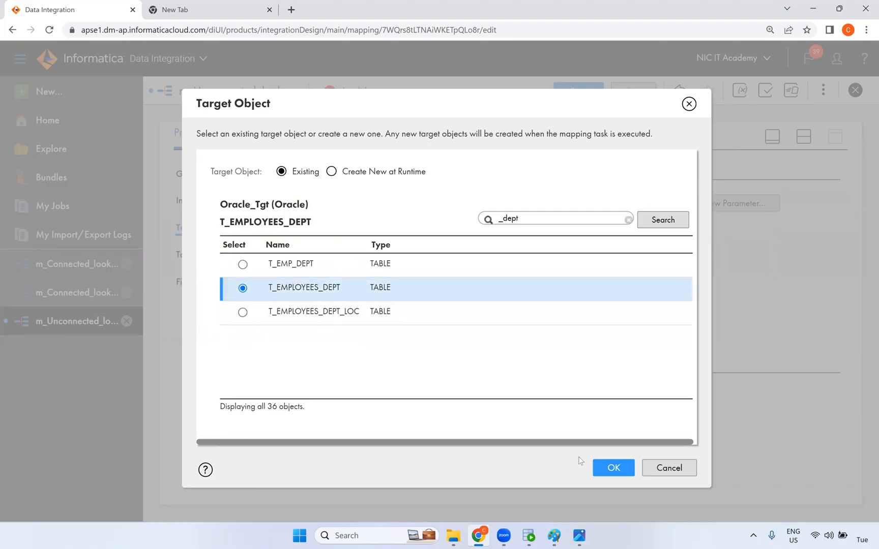
pyautogui.click(611, 468)
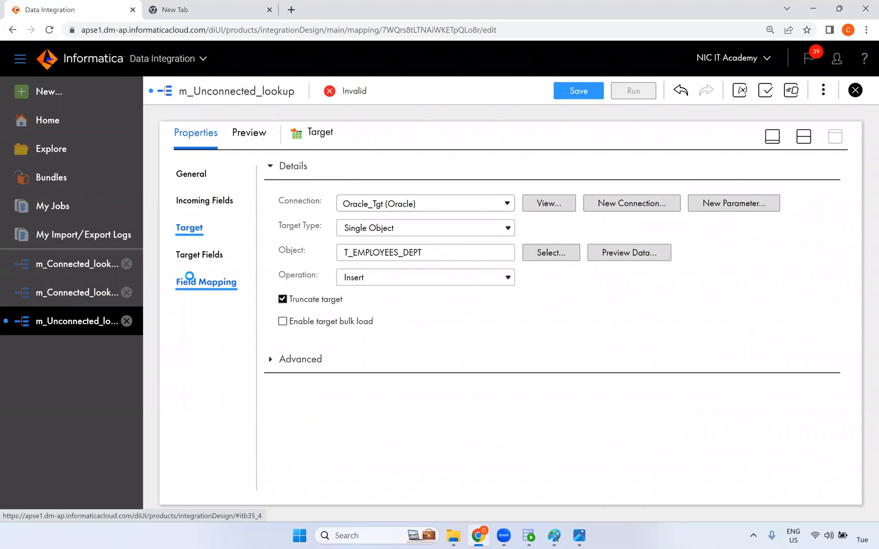
# Map the incoming fields to the T_EMPLOYEES_DEPT target fields automatically with Smart Map and review the pairings.
pyautogui.click(191, 277)
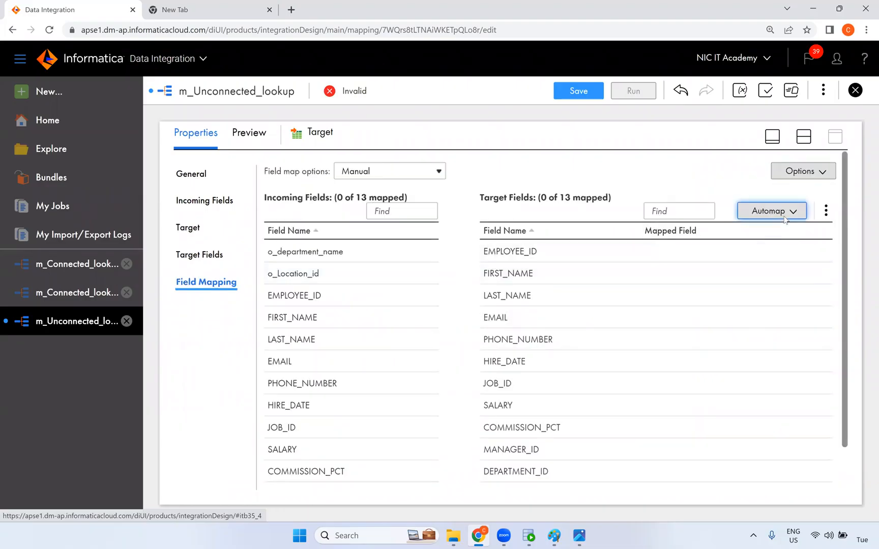
pyautogui.click(769, 210)
pyautogui.click(740, 258)
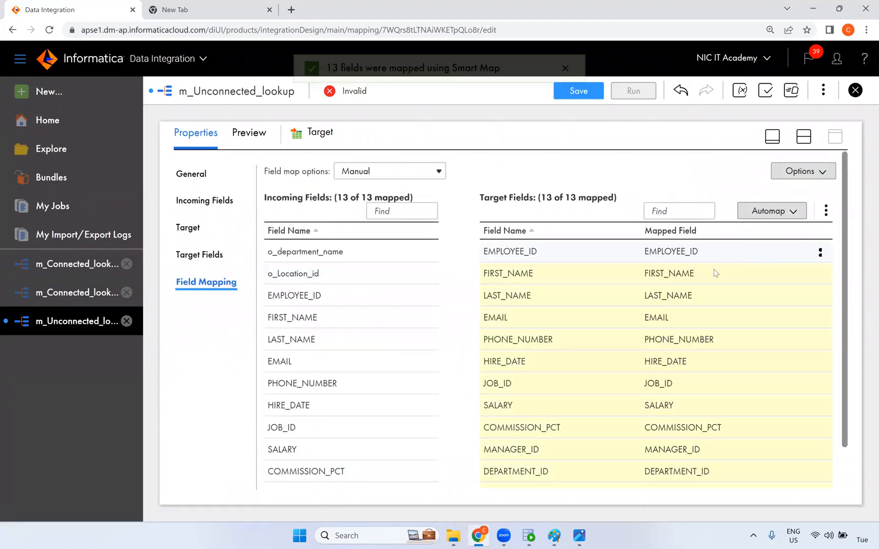
pyautogui.scroll(-1, 707, 336)
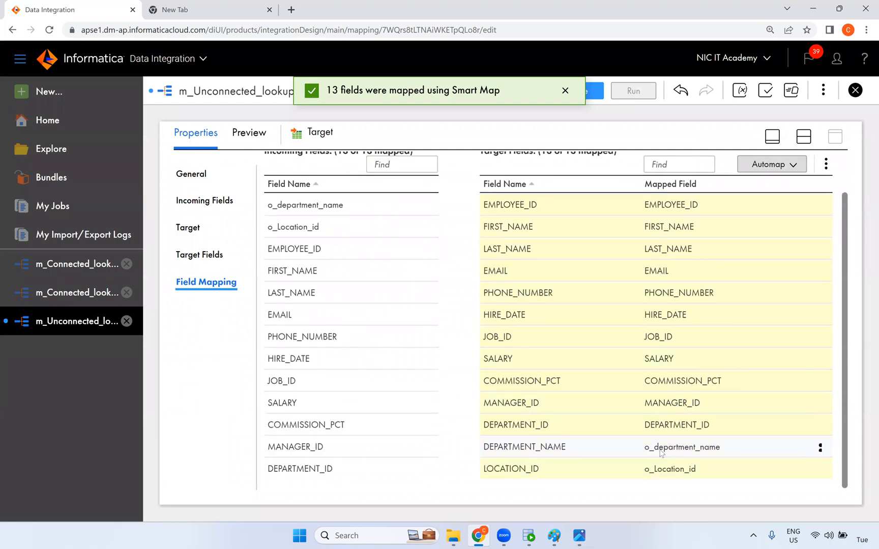
pyautogui.scroll(1, 697, 255)
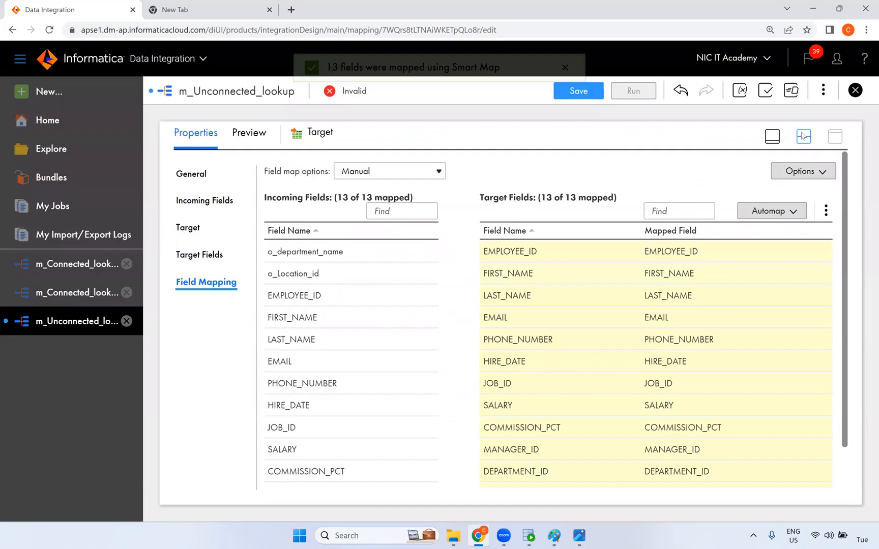
# Save the m_Unconnected_lookup mapping and check its validation result.
pyautogui.click(585, 91)
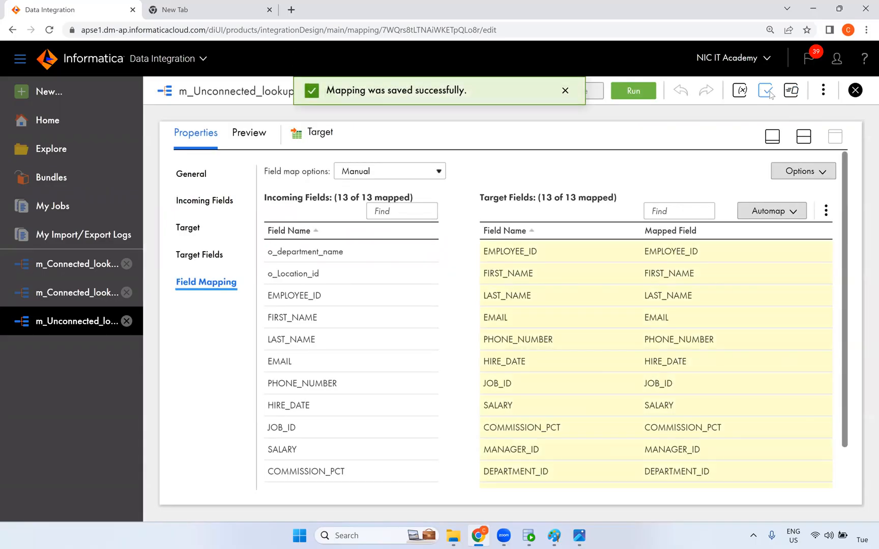
pyautogui.click(768, 94)
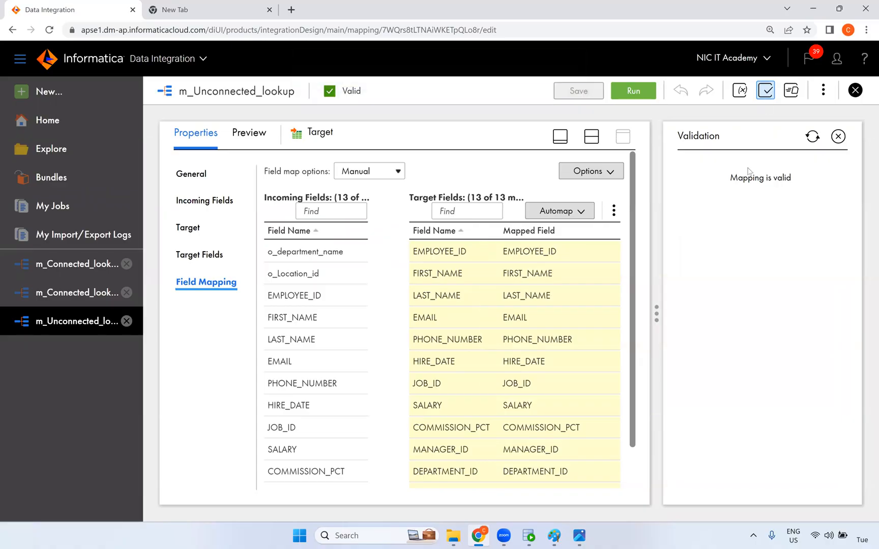
pyautogui.moveTo(790, 178); pyautogui.dragTo(733, 182)
pyautogui.click(838, 136)
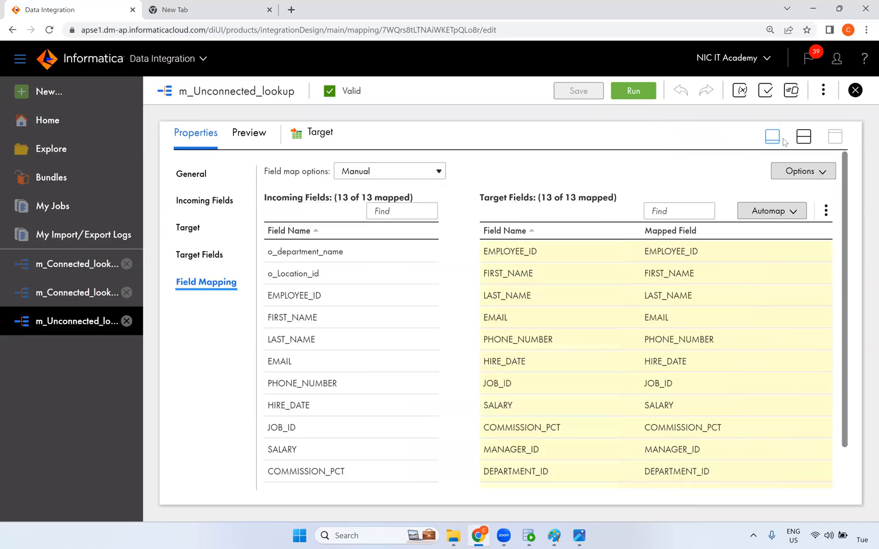
# Arrange all transformations automatically on the design canvas and save the mapping.
pyautogui.click(803, 136)
pyautogui.click(681, 203)
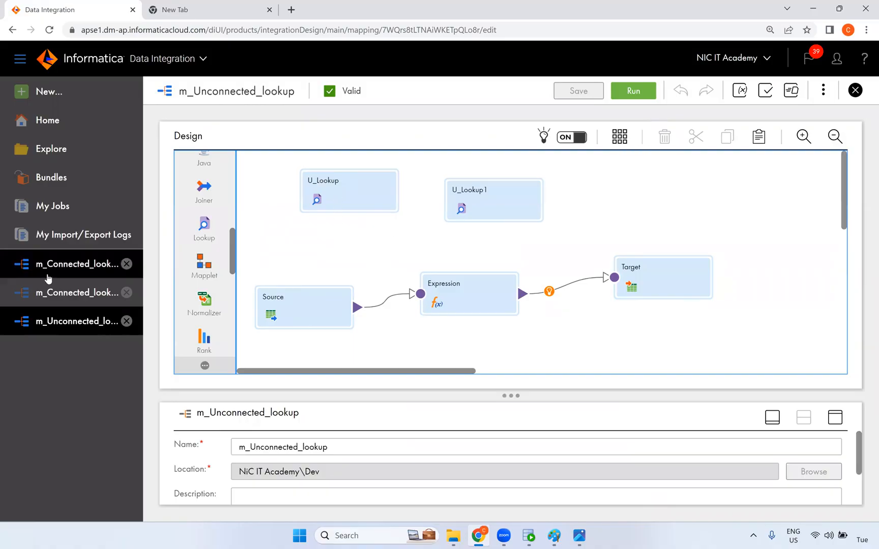
pyautogui.click(619, 137)
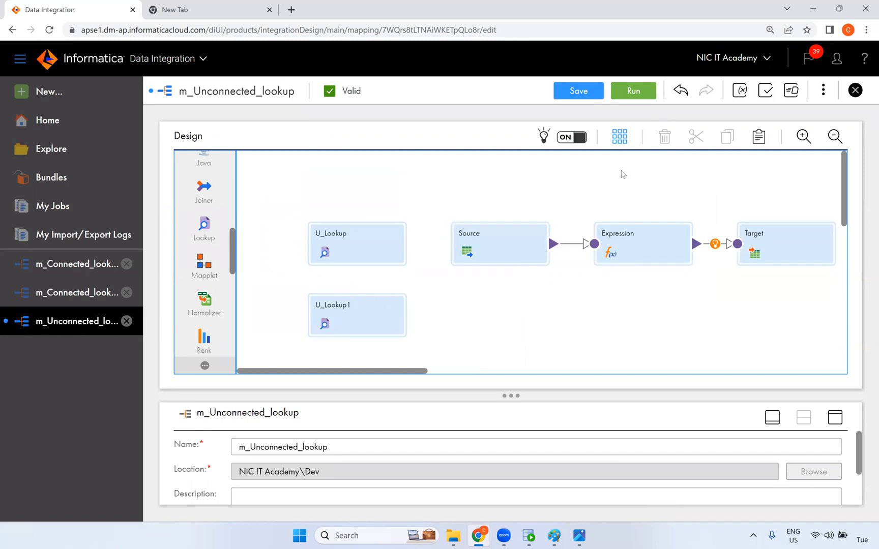
pyautogui.moveTo(267, 194); pyautogui.dragTo(541, 337)
pyautogui.click(524, 335)
pyautogui.click(588, 95)
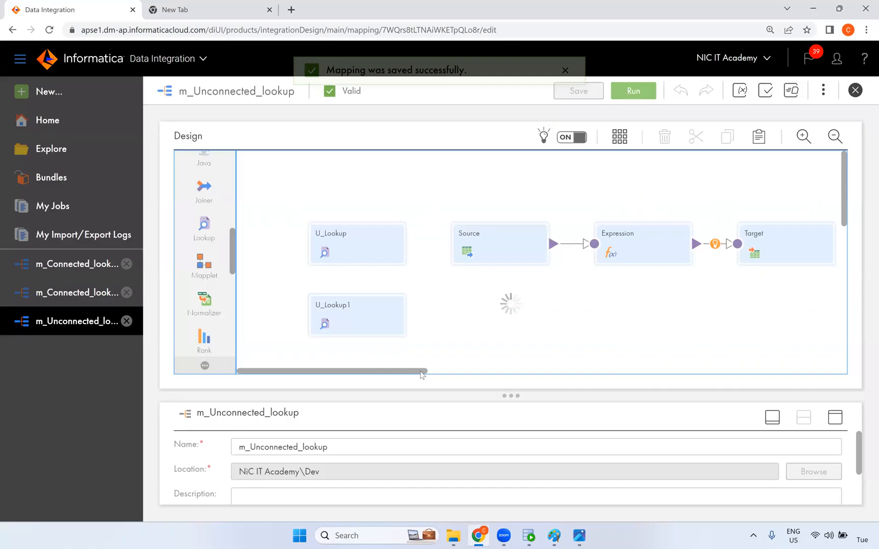
# Nudge U_Lookup on the canvas, save the mapping again, and run it in the NIC runtime environment.
pyautogui.click(392, 244)
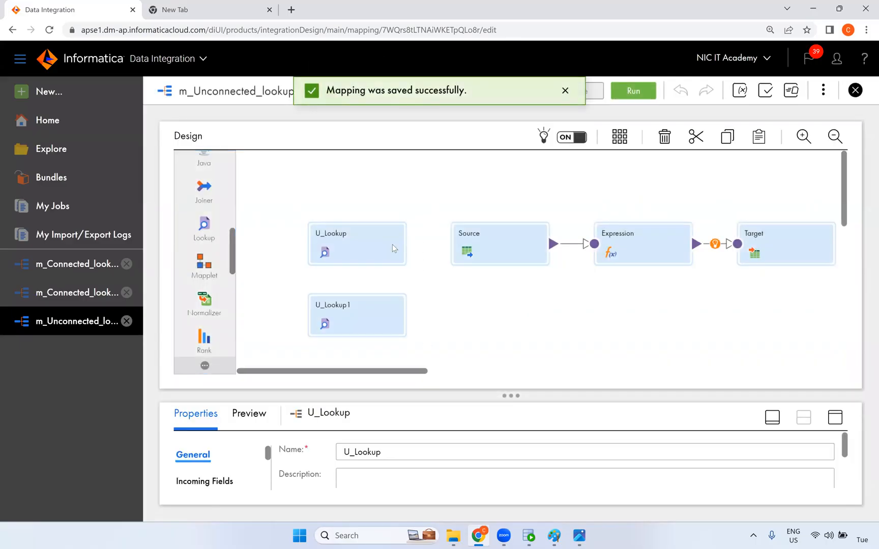
pyautogui.click(600, 95)
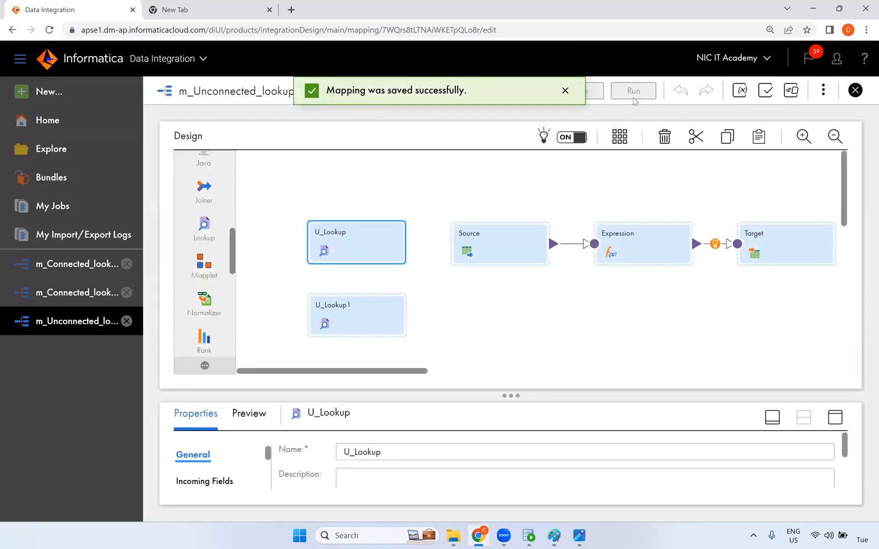
pyautogui.click(633, 94)
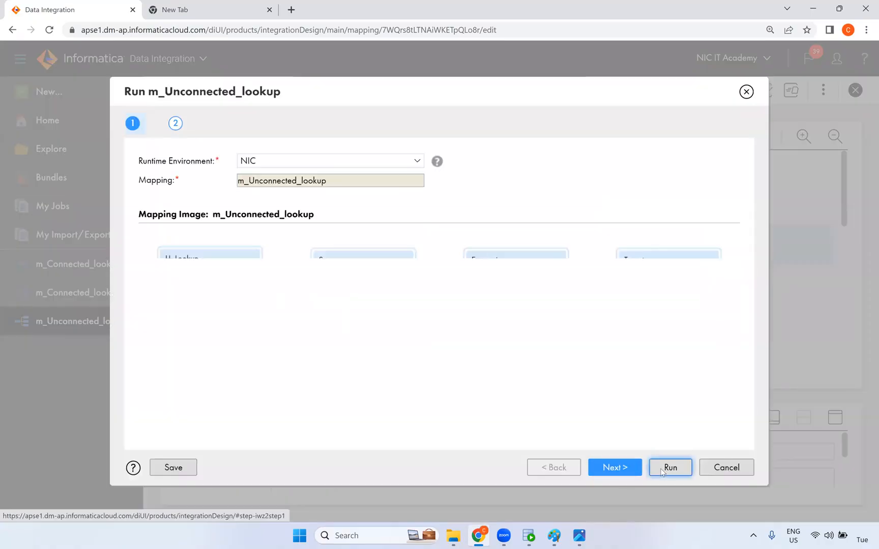
pyautogui.click(672, 473)
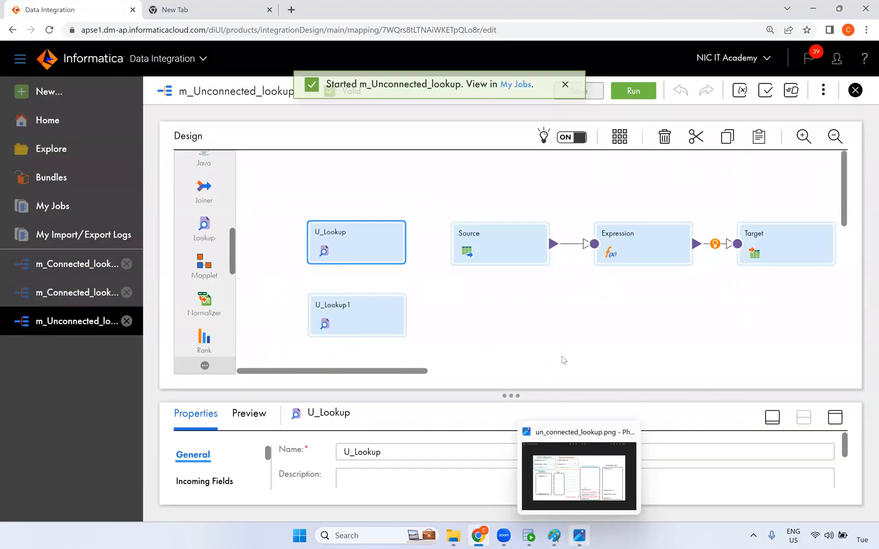
# Open the m_Unconnected_lookup run in My Jobs and refresh the list repeatedly to monitor its status.
pyautogui.click(514, 91)
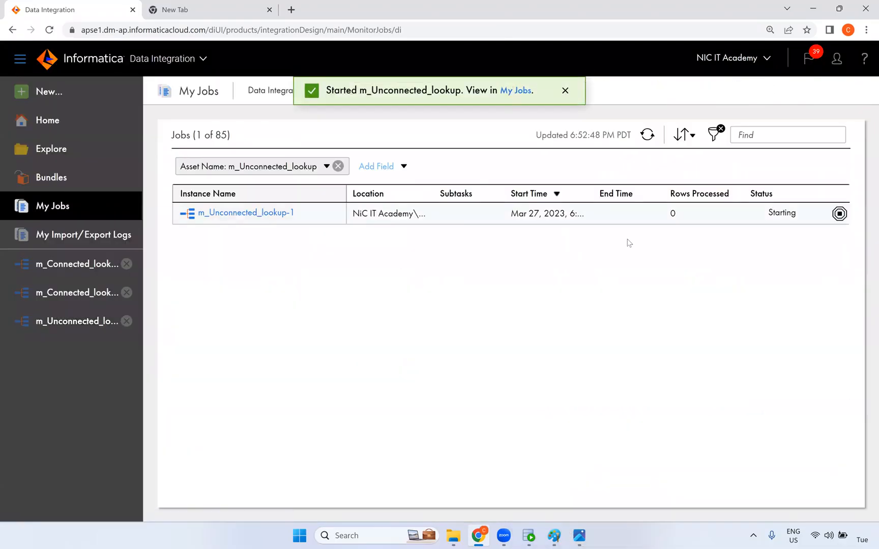
pyautogui.click(645, 135)
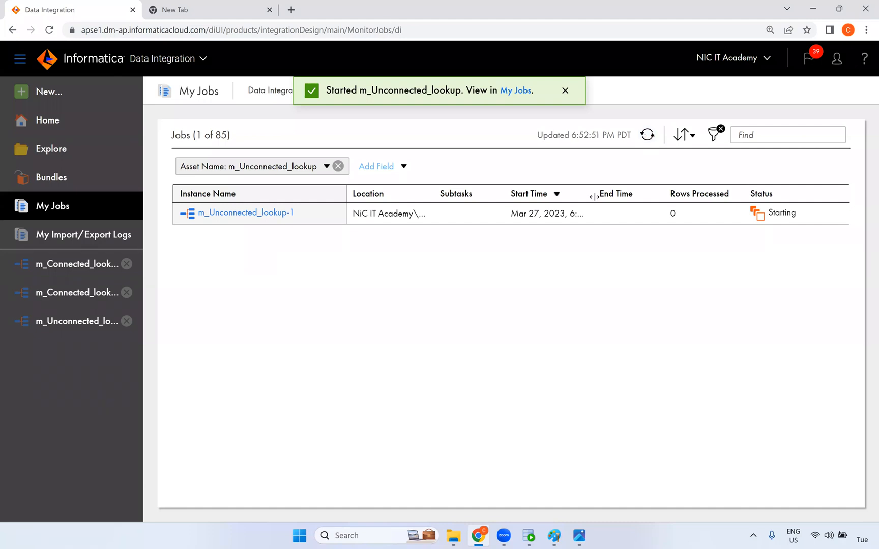
pyautogui.click(654, 138)
pyautogui.click(654, 138)
pyautogui.click(654, 138)
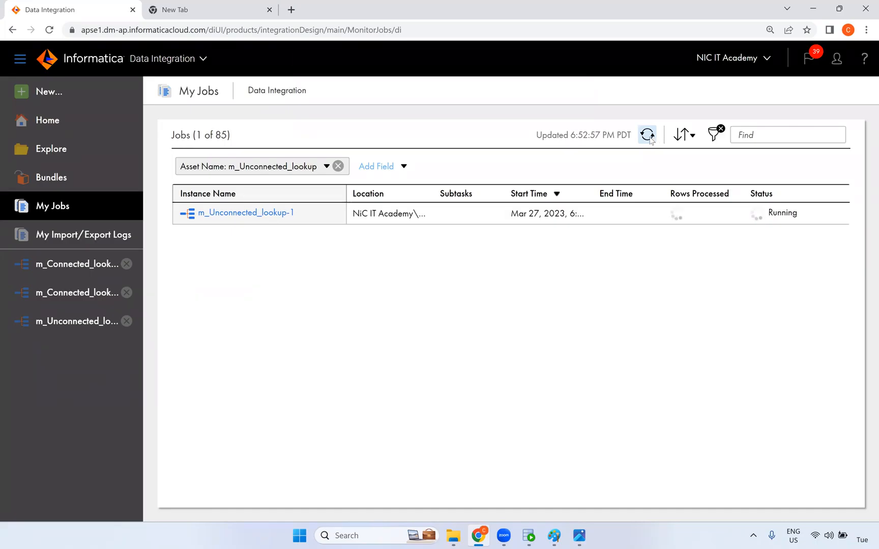
# Refresh the jobs list to check the run status of m_Unconnected_lookup-1.
pyautogui.click(647, 134)
pyautogui.click(647, 135)
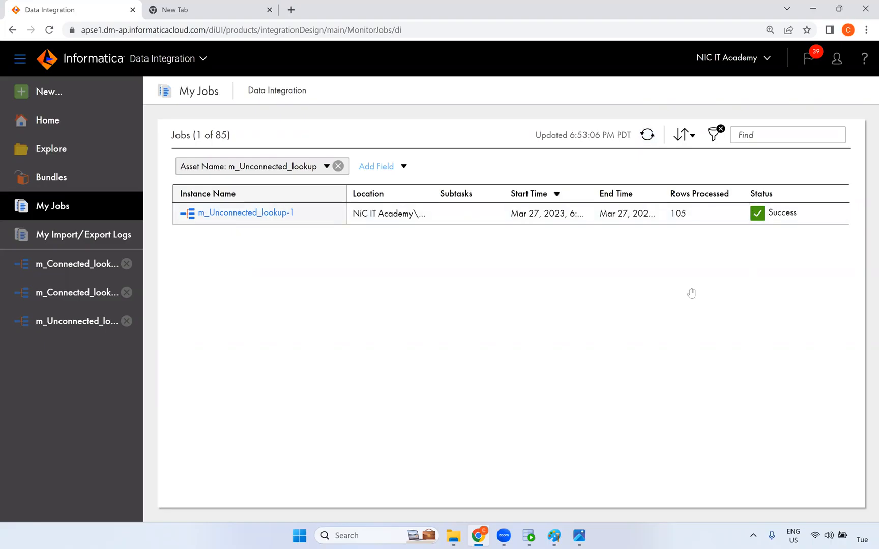
# Switch to Oracle SQL Developer and run the select query on t_employees_dept in the CORE worksheet.
pyautogui.hotkey('alt', 'Tab')
pyautogui.hotkey('alt', 'Tab')
pyautogui.hotkey('alt', 'Tab')
pyautogui.click(548, 536)
pyautogui.click(529, 536)
pyautogui.hotkey('ctrl', 'Return')
# Examine DEPARTMENT_NAME and LOCATION_ID across the query results, including the row for employee 178 with its department and location columns.
pyautogui.moveTo(666, 346); pyautogui.dragTo(668, 471)
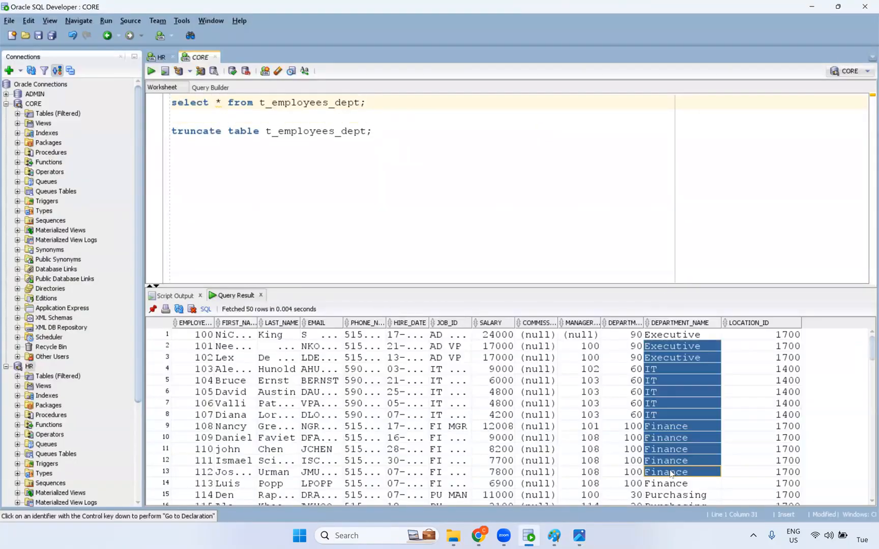
pyautogui.scroll(-11, 760, 413)
pyautogui.scroll(-18, 671, 412)
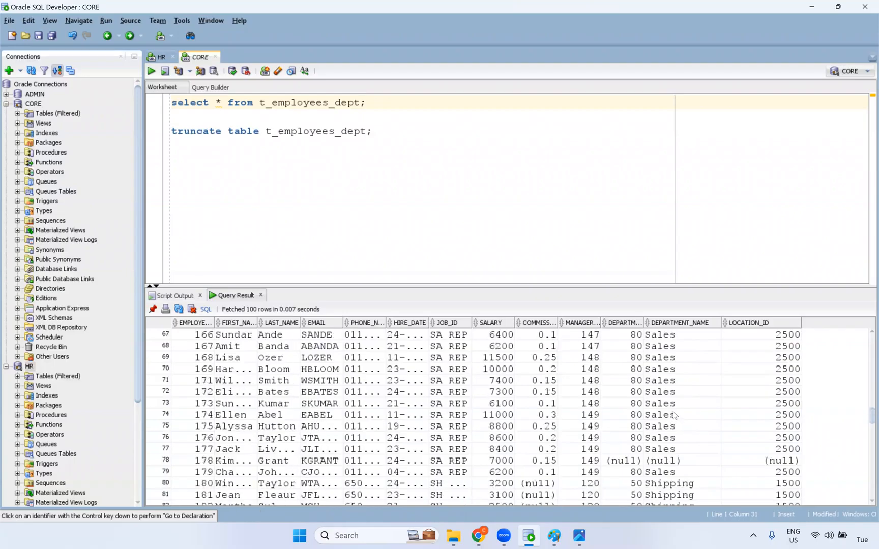
pyautogui.scroll(20, 669, 416)
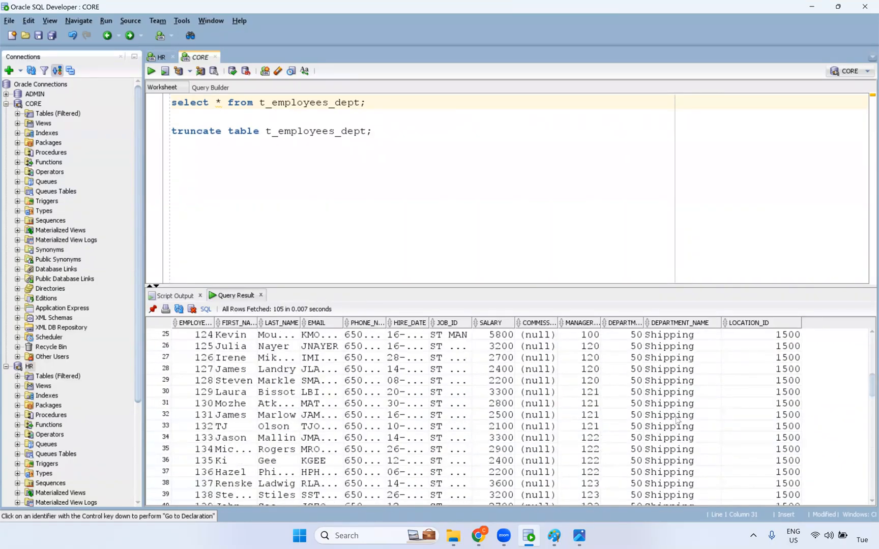
pyautogui.scroll(-14, 672, 420)
pyautogui.moveTo(625, 460); pyautogui.dragTo(781, 462)
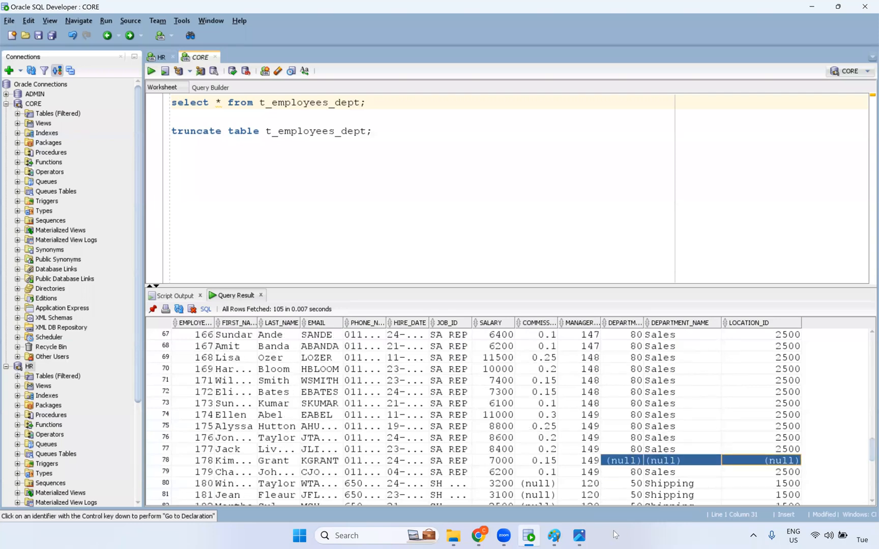
# Switch to Paint and write the text "1. Re-Usability" near the canvas's upper-left corner.
pyautogui.click(478, 536)
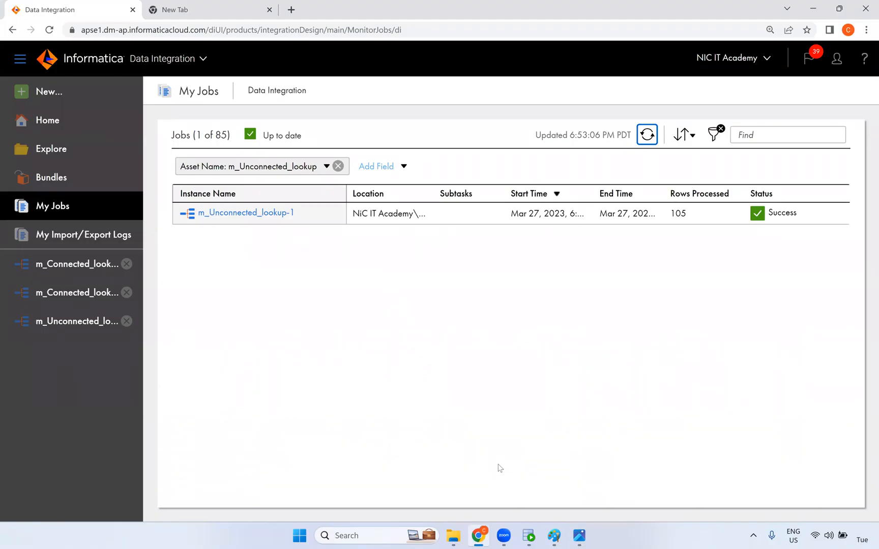
pyautogui.click(554, 536)
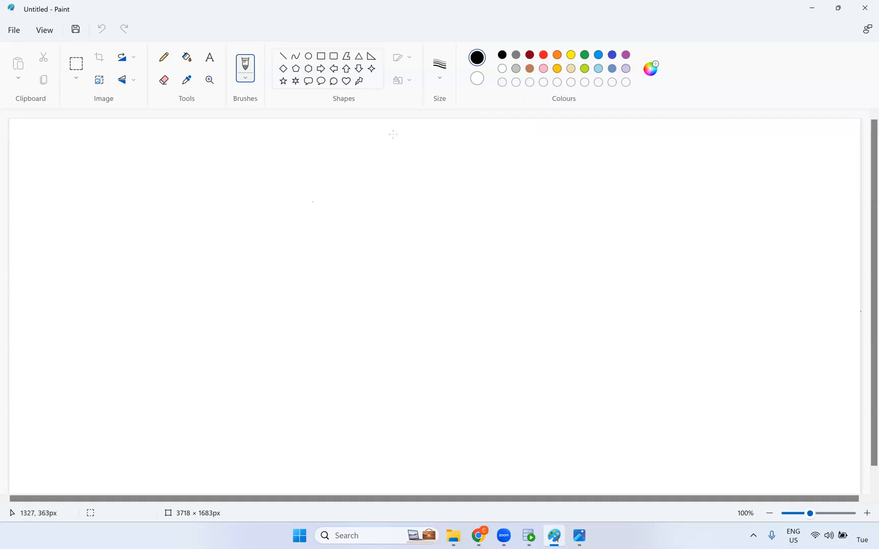
pyautogui.click(164, 57)
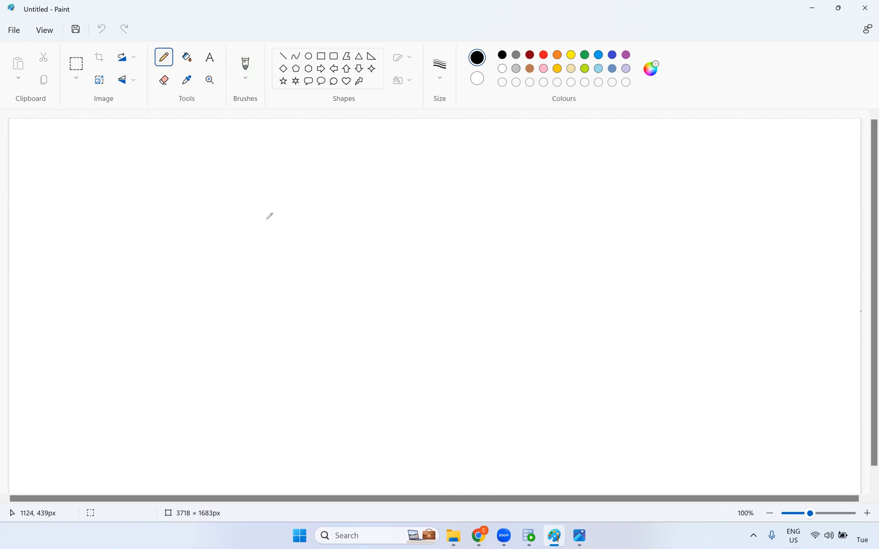
pyautogui.click(210, 57)
pyautogui.click(75, 175)
pyautogui.write('1. Re-')
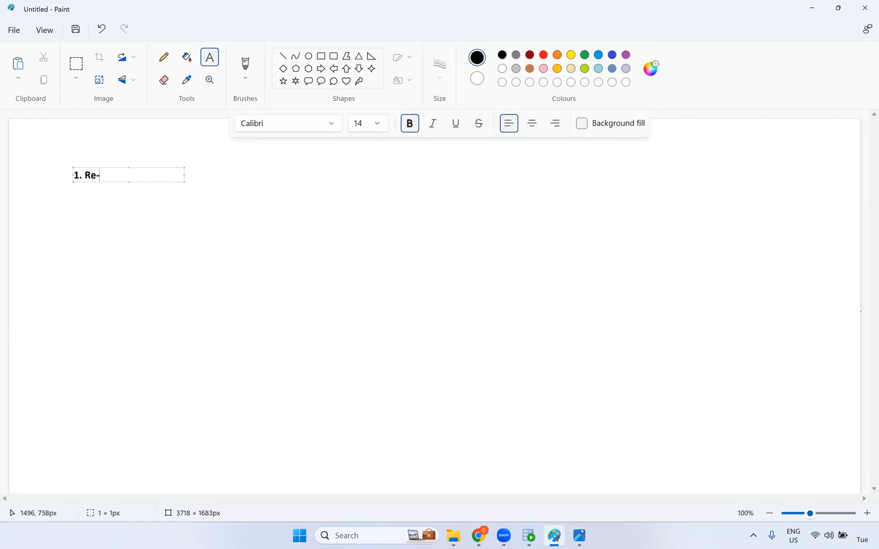
pyautogui.write('Usability')
# Add "2. Condition based lookup" beneath the first text line and widen the text box to fit it on one line.
pyautogui.press('Return')
pyautogui.press('Return')
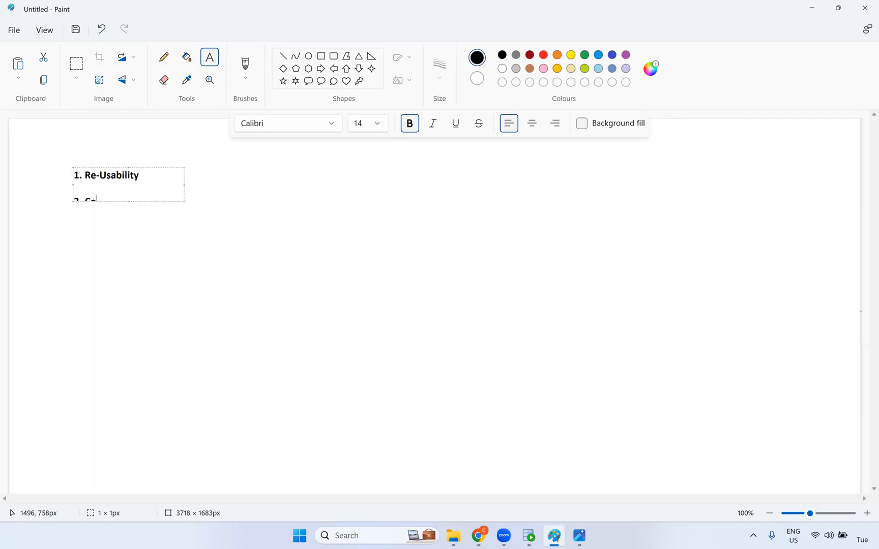
pyautogui.write('2. Condition based lookup')
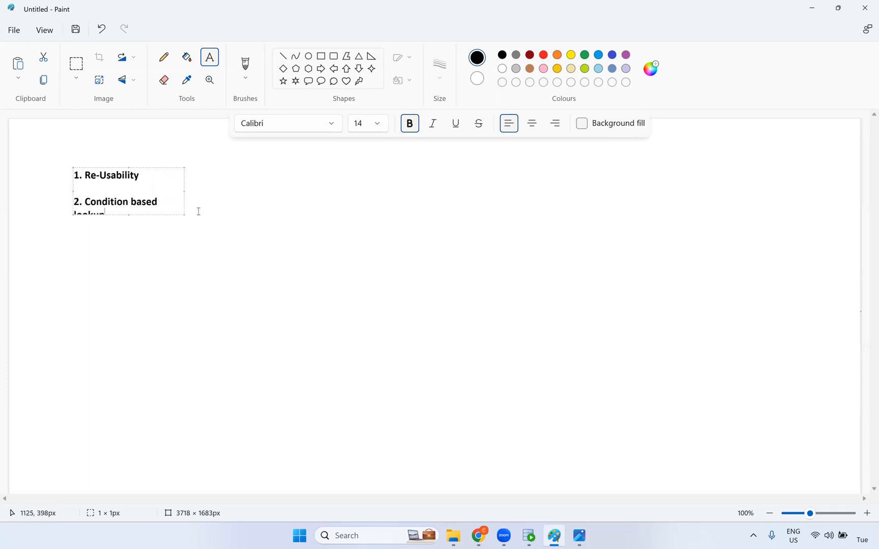
pyautogui.moveTo(185, 211); pyautogui.dragTo(251, 239)
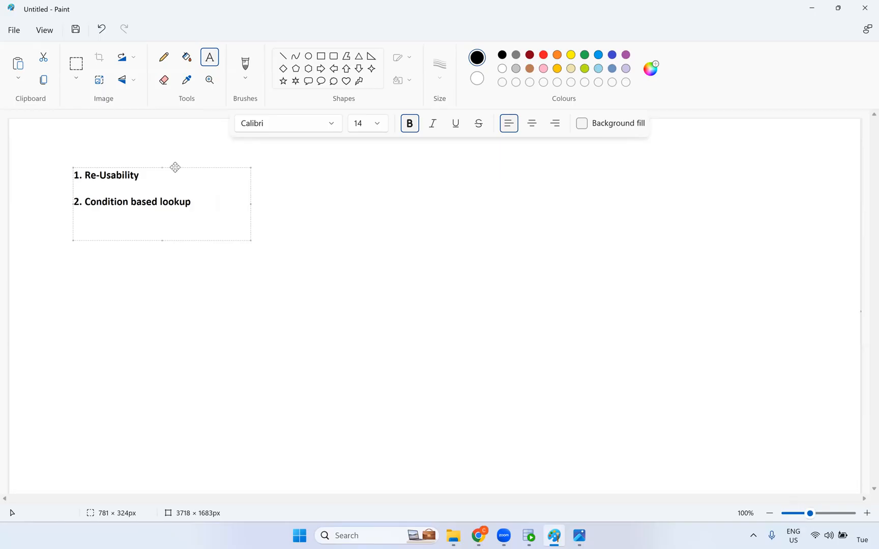
pyautogui.moveTo(177, 166); pyautogui.dragTo(140, 143)
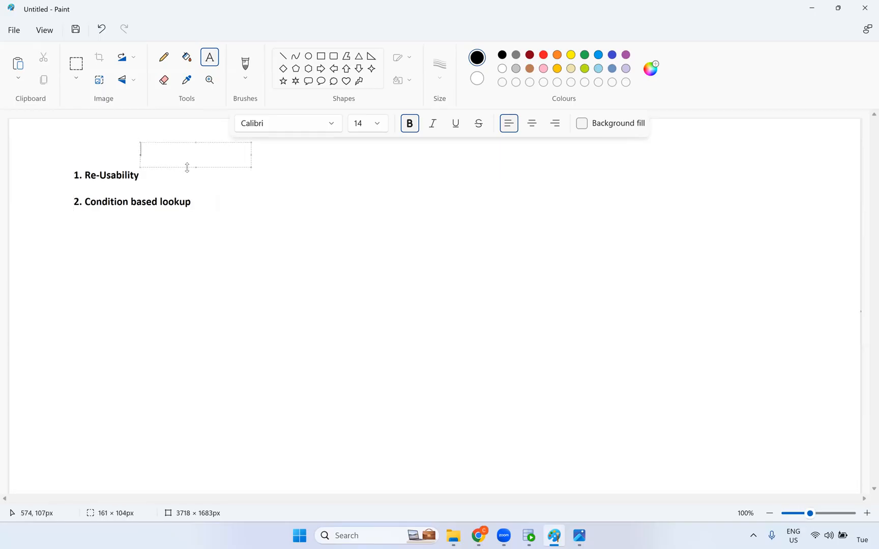
pyautogui.click(290, 208)
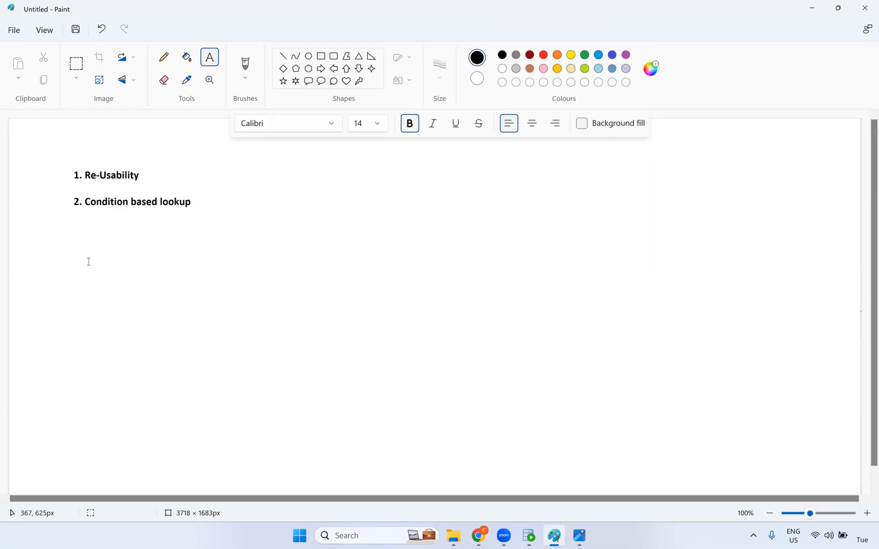
# Draw a black rounded rectangle about 497 × 649 px below the notes and label it "100K" underneath.
pyautogui.click(338, 59)
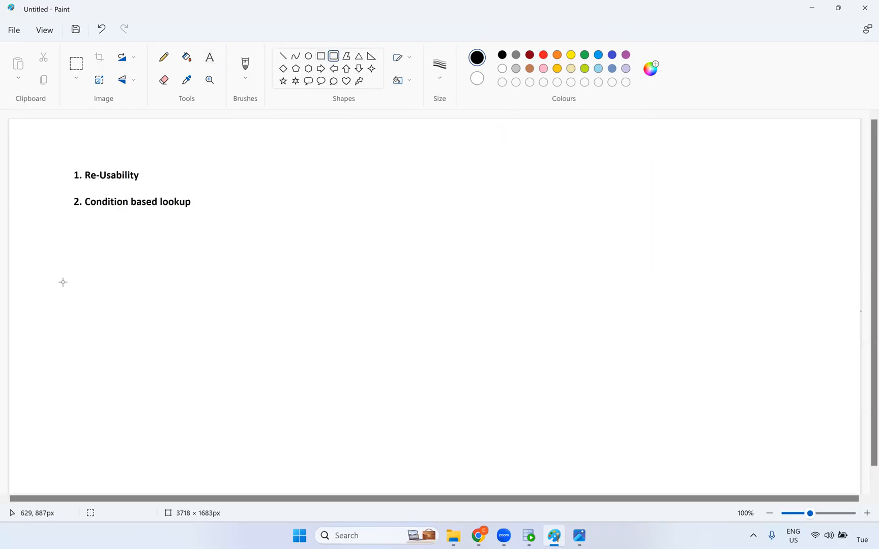
pyautogui.moveTo(65, 256); pyautogui.dragTo(178, 404)
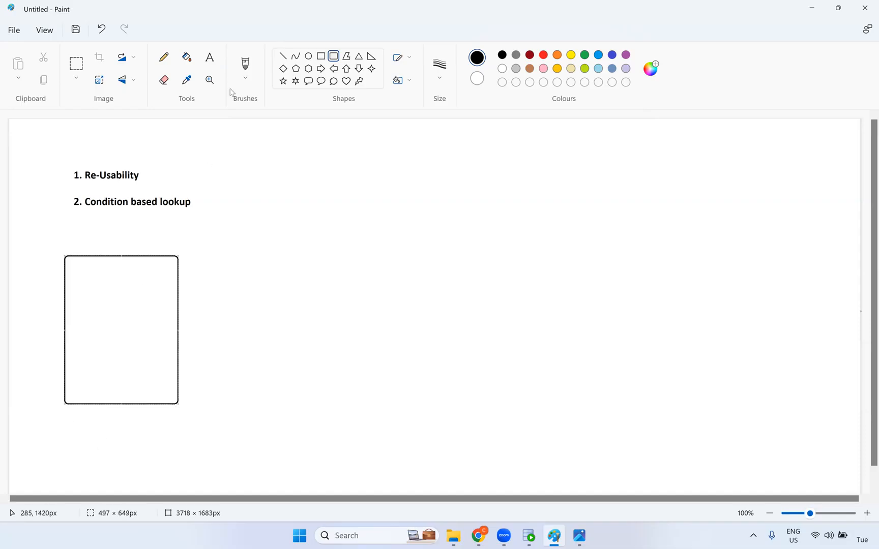
pyautogui.click(210, 57)
pyautogui.click(94, 420)
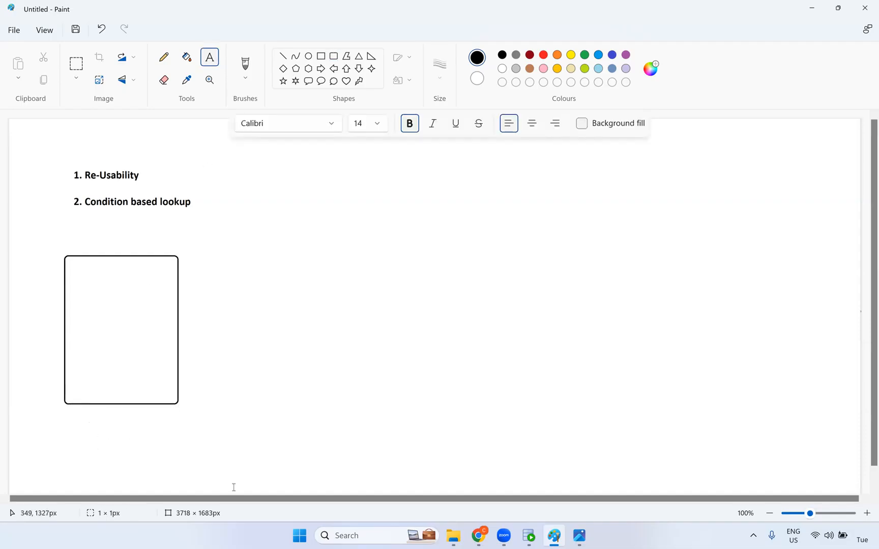
pyautogui.write('100K')
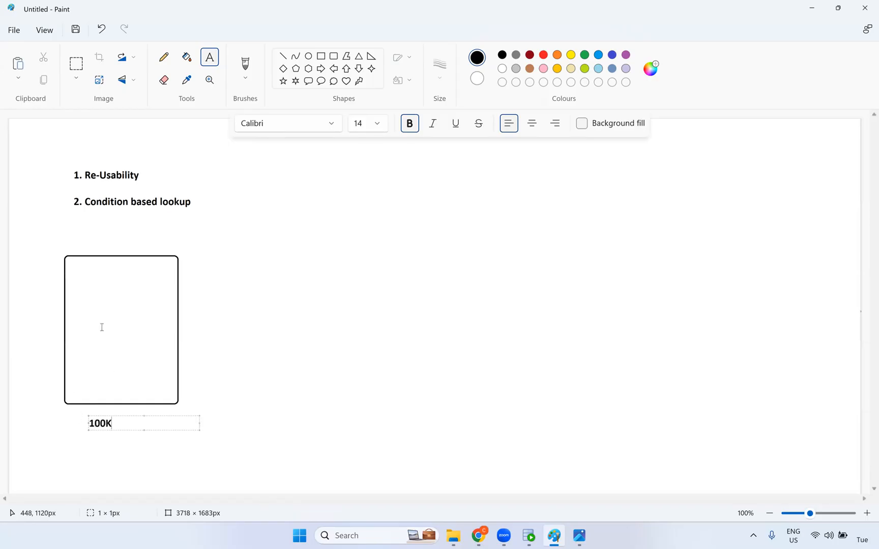
# Write "prod_id" near the top inside the black rectangle, followed by blank lines down to its lower edge.
pyautogui.click(89, 279)
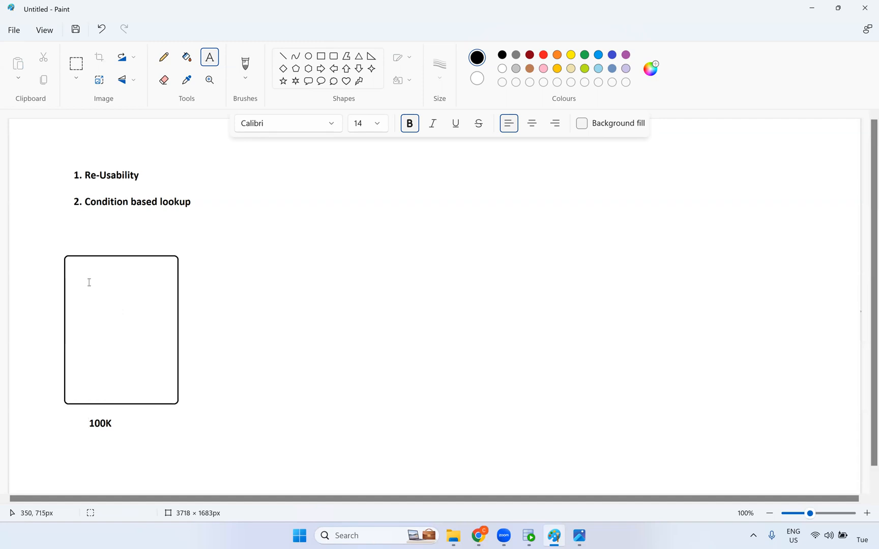
pyautogui.write('pro')
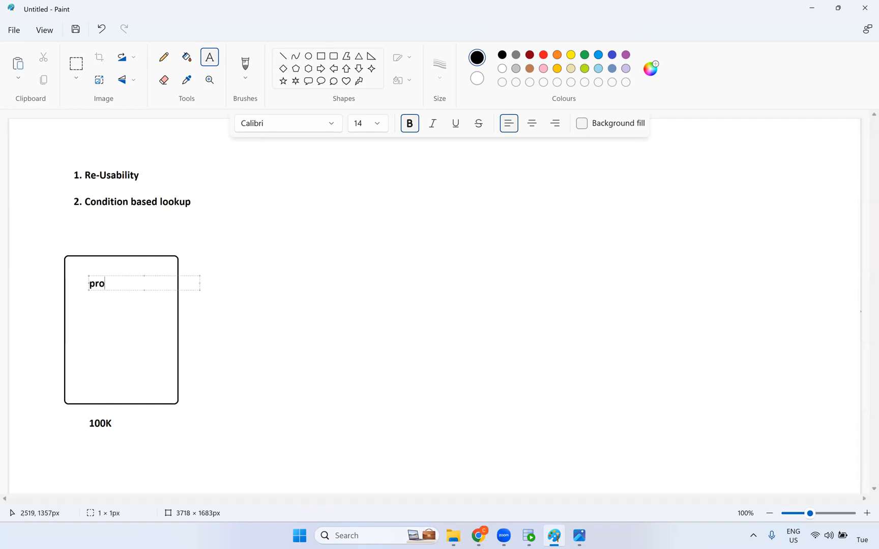
pyautogui.write('d_oi')
pyautogui.press('BackSpace')
pyautogui.write('id')
pyautogui.press('Return')
pyautogui.press('Return')
pyautogui.press('Return')
pyautogui.press('Return')
pyautogui.press('Return')
pyautogui.press('Return')
pyautogui.press('Return')
pyautogui.press('Return')
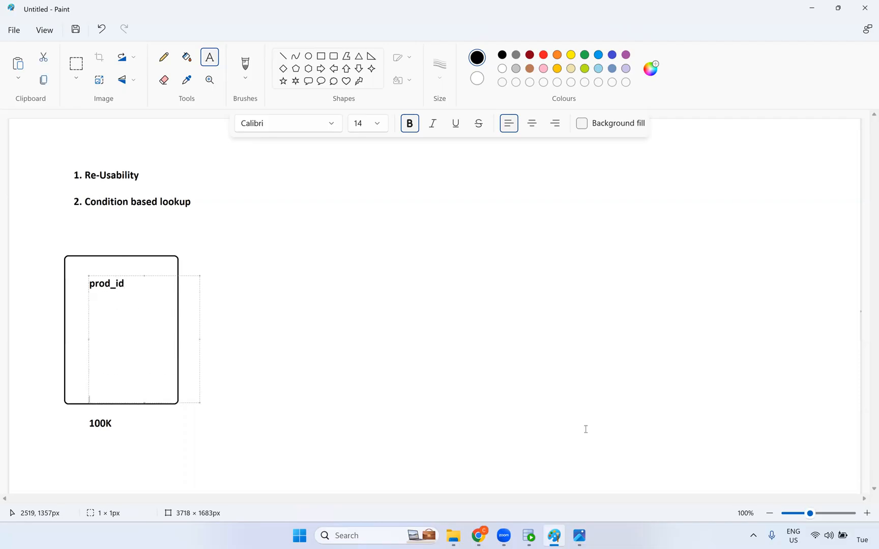
# Add "prod_description" at the bottom of the same text box and shift the text slightly up and left inside the black rectangle.
pyautogui.write('d')
pyautogui.write('rod')
pyautogui.write('_de')
pyautogui.write('s')
pyautogui.write('cripti')
pyautogui.write('on')
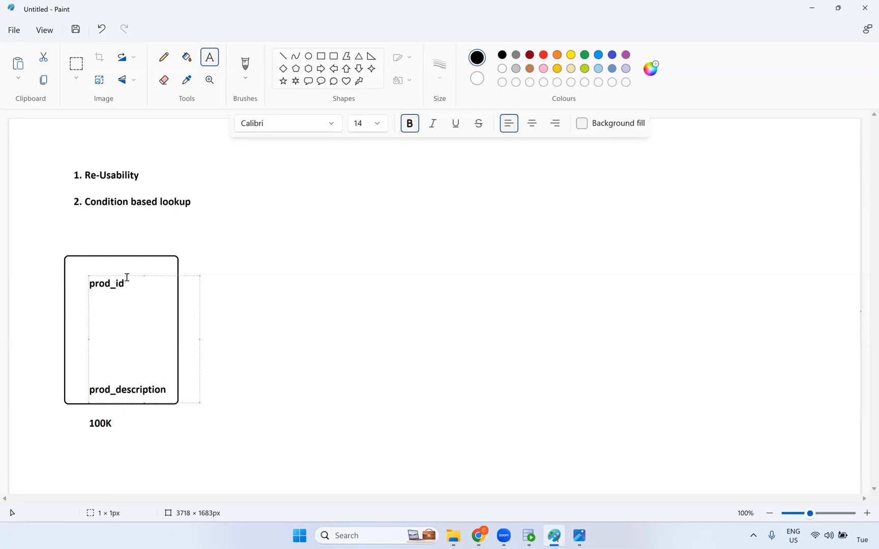
pyautogui.moveTo(124, 275); pyautogui.dragTo(110, 270)
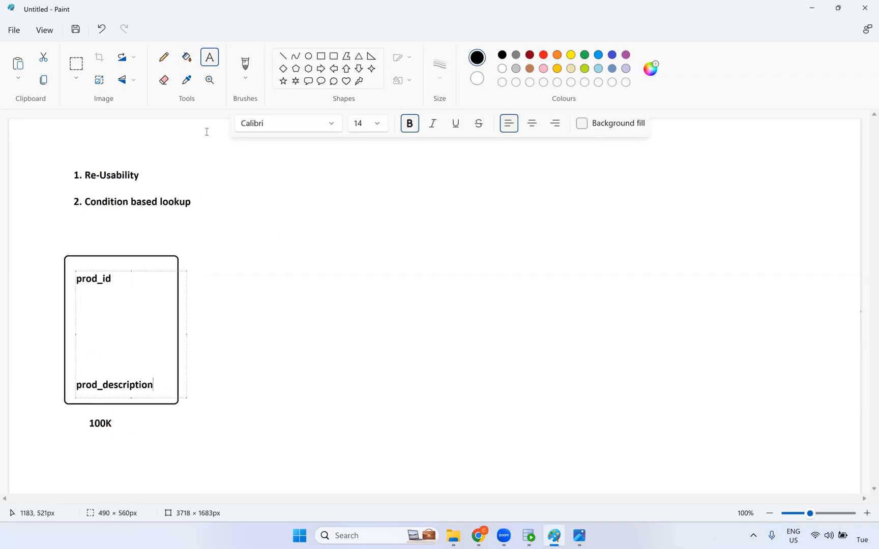
# Pencil in red an arrow from 100K to a handwritten, thickly underlined 1000, and a cross beside prod_description.
pyautogui.click(163, 57)
pyautogui.click(543, 55)
pyautogui.moveTo(111, 430)
pyautogui.mouseDown()
pyautogui.moveTo(133, 443)
pyautogui.moveTo(139, 433)
pyautogui.moveTo(159, 439)
pyautogui.mouseUp()
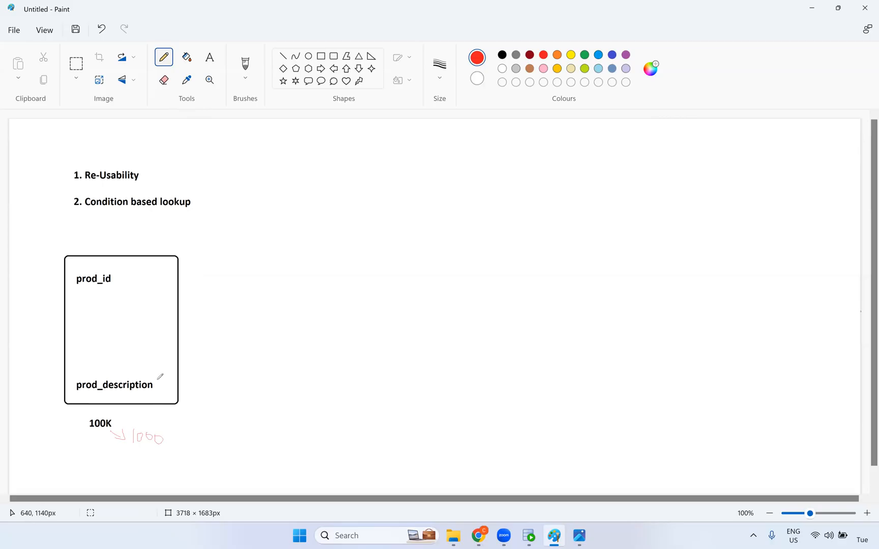
pyautogui.moveTo(155, 382)
pyautogui.mouseDown()
pyautogui.moveTo(165, 393)
pyautogui.moveTo(152, 395)
pyautogui.mouseUp()
pyautogui.click(440, 68)
pyautogui.click(448, 153)
pyautogui.moveTo(133, 452); pyautogui.dragTo(159, 453)
# Draw a green rounded rectangle about 522 × 745 px to the right of the black one.
pyautogui.click(334, 56)
pyautogui.click(585, 56)
pyautogui.moveTo(279, 251); pyautogui.dragTo(398, 421)
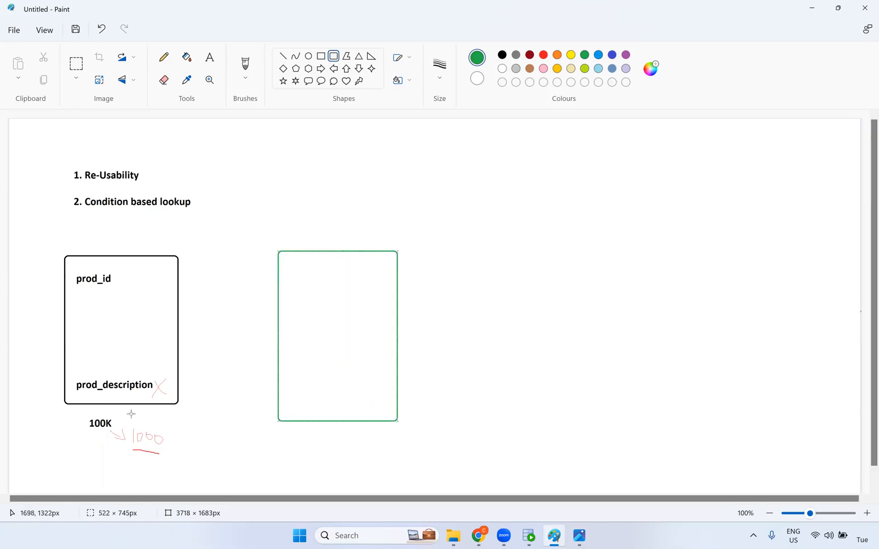
# Write "o_prod_desc" in green inside the green rectangle and position it close to the lower edge.
pyautogui.click(210, 57)
pyautogui.click(338, 387)
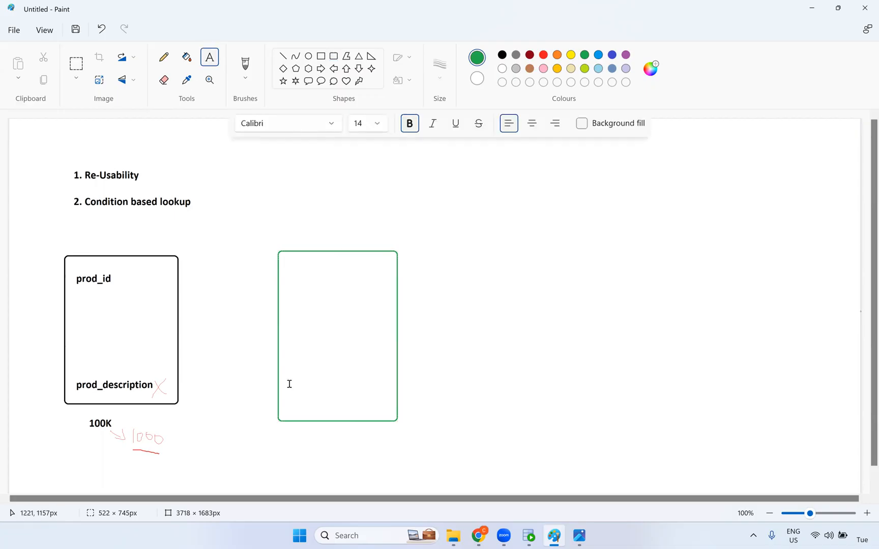
pyautogui.click(291, 385)
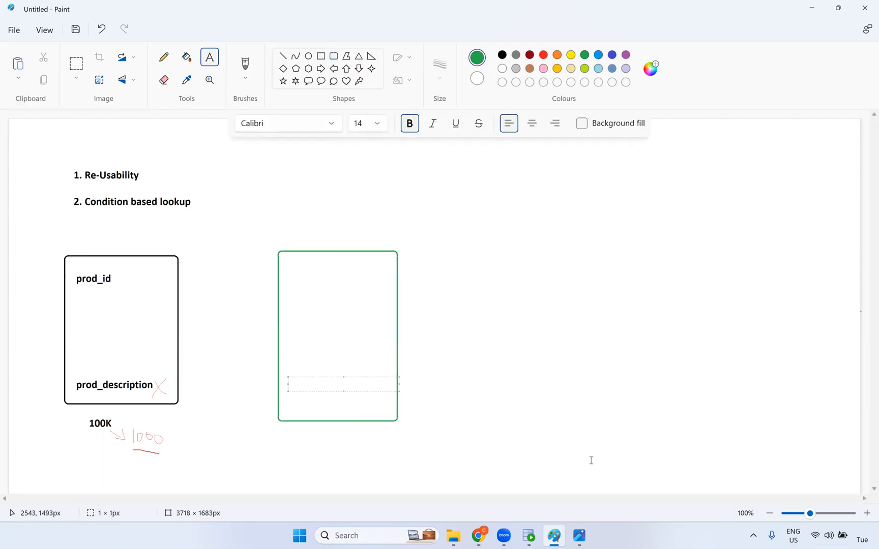
pyautogui.write('p')
pyautogui.write('o')
pyautogui.write('+prod')
pyautogui.write('_')
pyautogui.press('BackSpace')
pyautogui.press('BackSpace')
pyautogui.press('BackSpace')
pyautogui.press('BackSpace')
pyautogui.press('BackSpace')
pyautogui.press('BackSpace')
pyautogui.write('prod_desc')
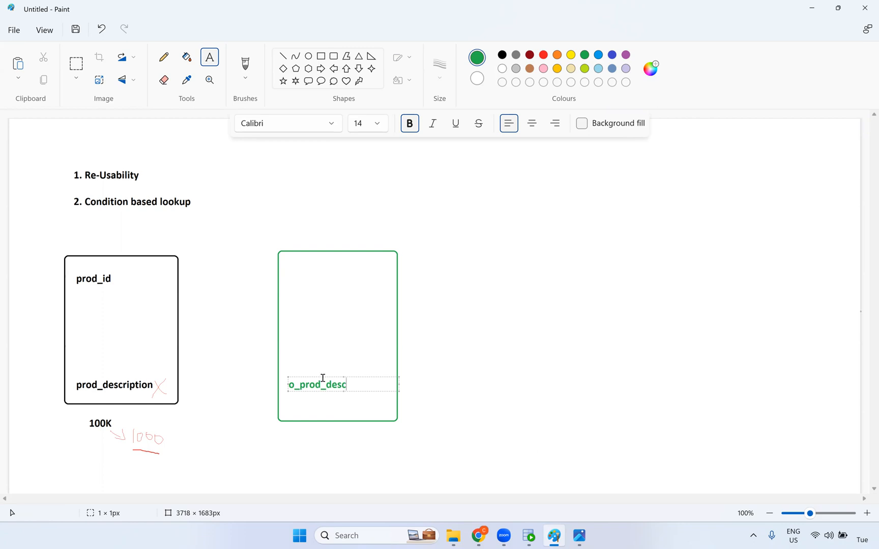
pyautogui.moveTo(322, 376); pyautogui.dragTo(318, 388)
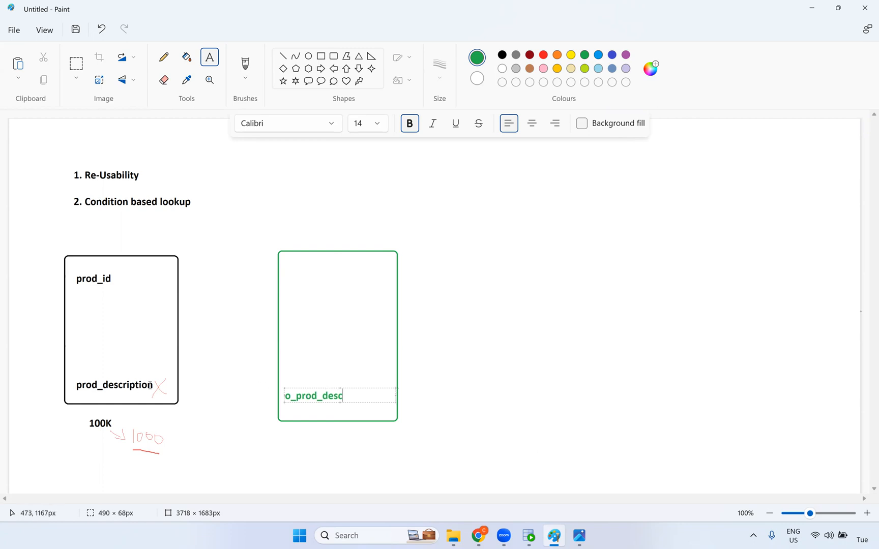
pyautogui.click(448, 410)
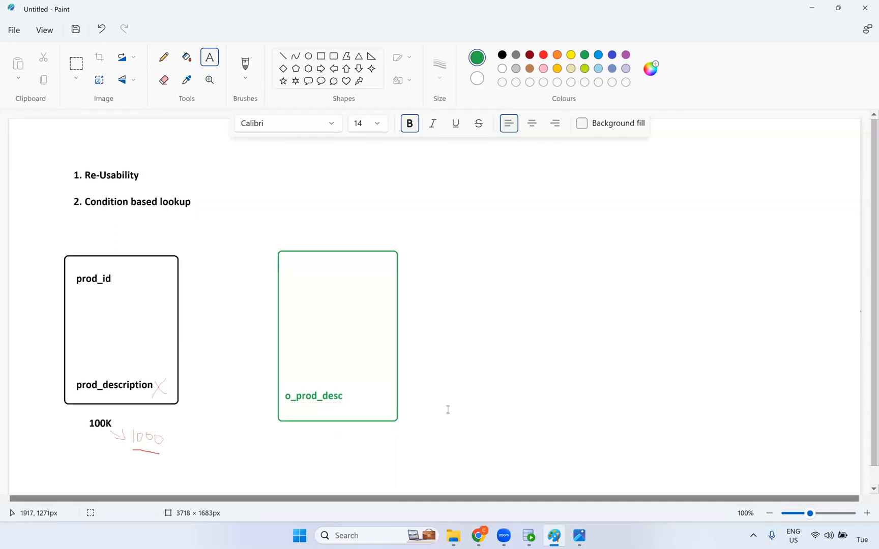
# Begin a blue expression "IIF(ISNULL(prod_desc," below and right of the green rectangle, enlarging its text box to about 1569 × 231 px.
pyautogui.click(440, 430)
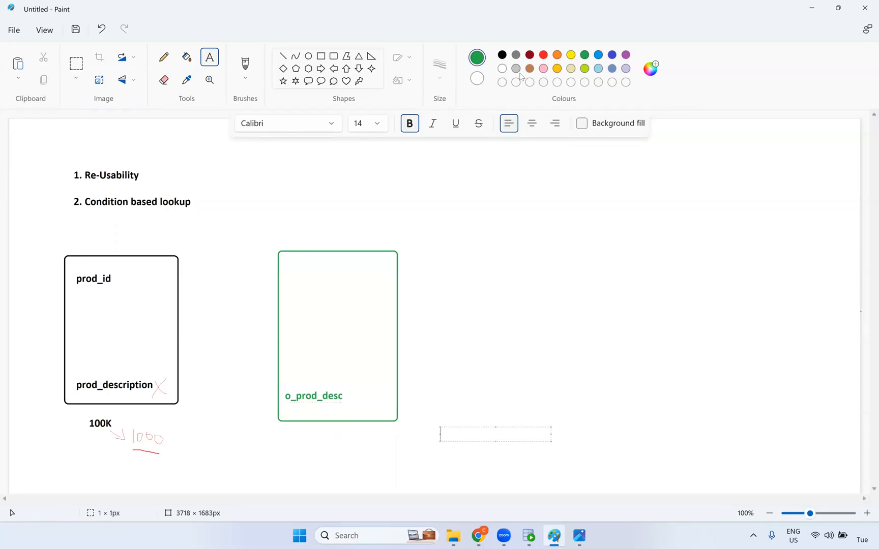
pyautogui.click(612, 55)
pyautogui.write('IIF(ISNULL(prod_')
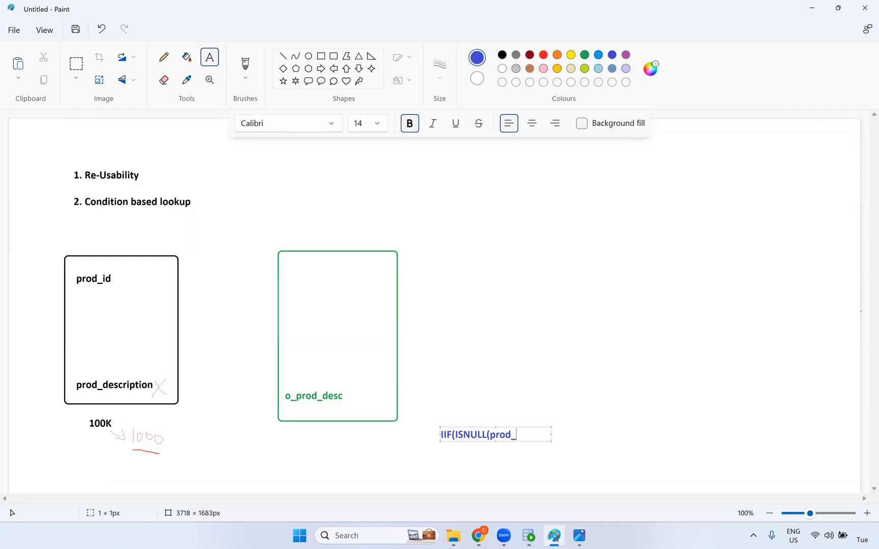
pyautogui.write('desc')
pyautogui.moveTo(550, 441); pyautogui.dragTo(798, 479)
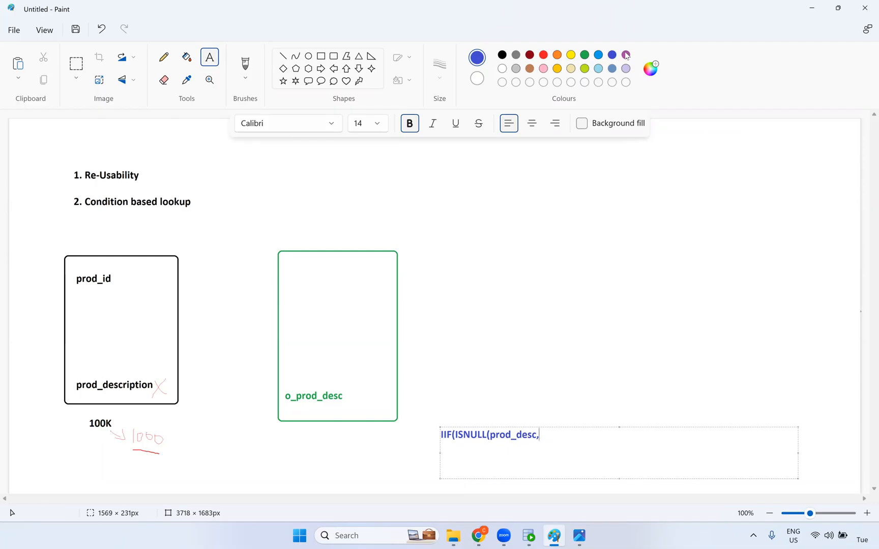
# Continue the expression in red with the unconnected lookup call ":LKP.U_Lookup(prod_id),".
pyautogui.click(543, 56)
pyautogui.write(':LKP.U')
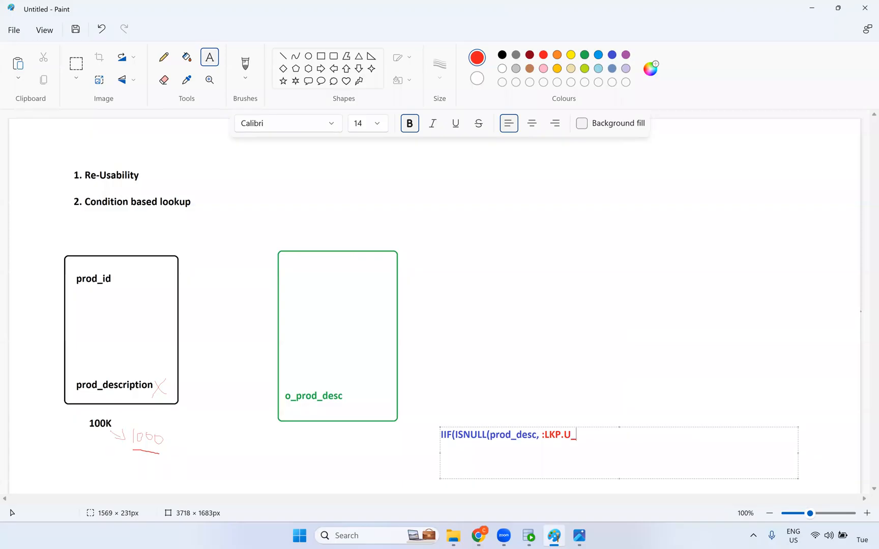
pyautogui.write('_Lookup(prod_id),')
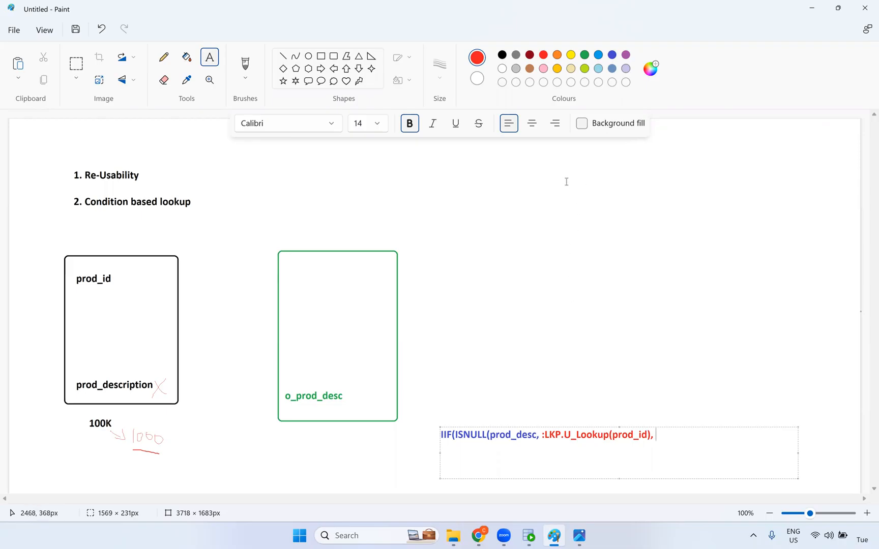
# Close the ISNULL call with a blue ")" after prod_desc and append "prod_desc)" to the end of the expression.
pyautogui.click(612, 54)
pyautogui.write(')')
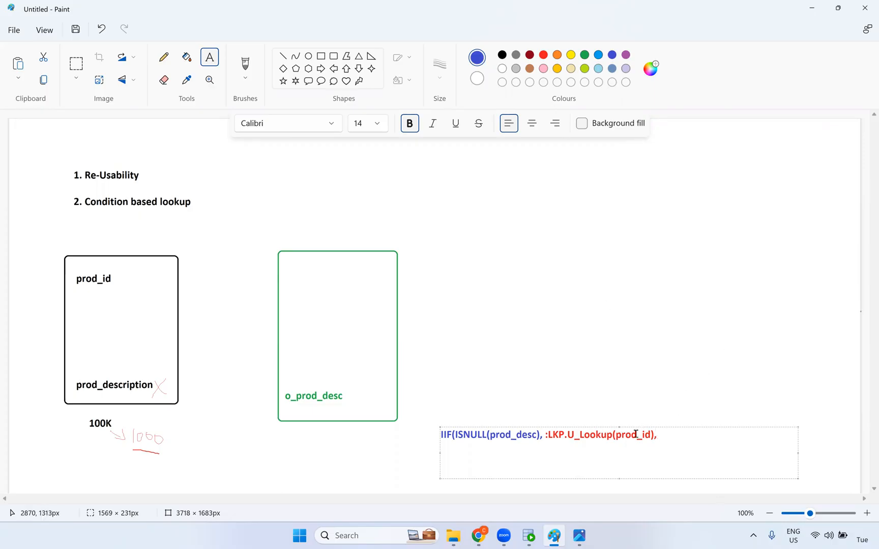
pyautogui.write('prod_desc)')
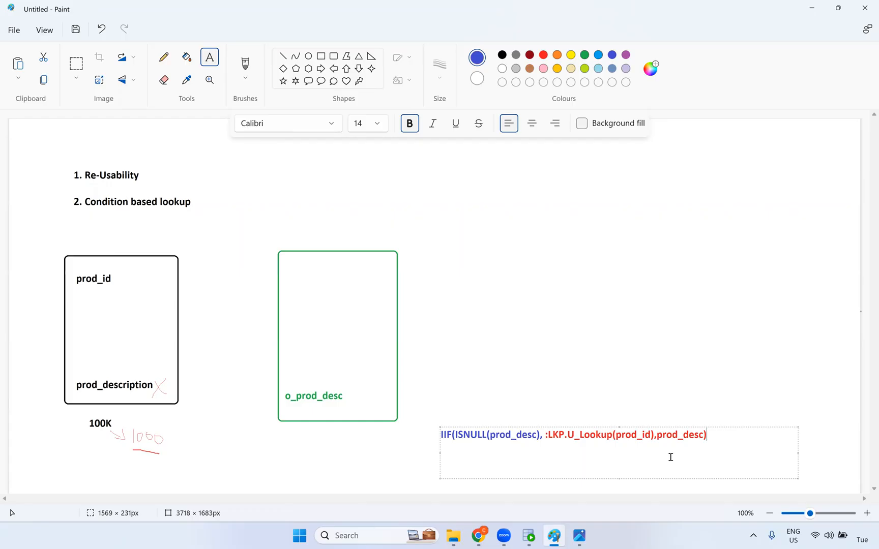
# Recolour the expression's trailing ",prod_desc)" blue, set the secondary colour to the same blue, and finish the text.
pyautogui.hotkey('shift', 'Left')
pyautogui.hotkey('shift', 'Left')
pyautogui.hotkey('shift', 'Left')
pyautogui.hotkey('shift', 'Left')
pyautogui.hotkey('shift', 'Left')
pyautogui.hotkey('shift', 'Left')
pyautogui.hotkey('shift', 'Left')
pyautogui.hotkey('shift', 'Left')
pyautogui.hotkey('shift', 'Left')
pyautogui.hotkey('shift', 'Left')
pyautogui.hotkey('shift', 'Left')
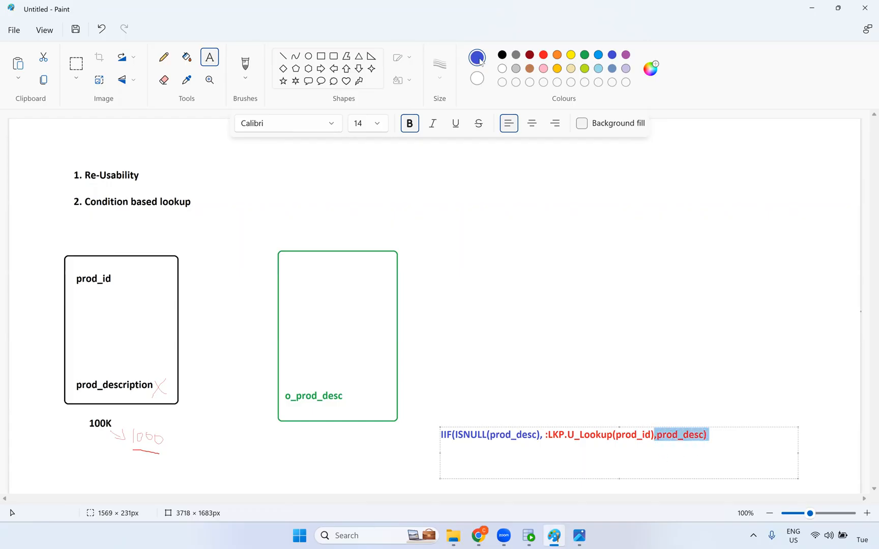
pyautogui.click(477, 81)
pyautogui.click(609, 59)
pyautogui.click(614, 60)
pyautogui.click(763, 294)
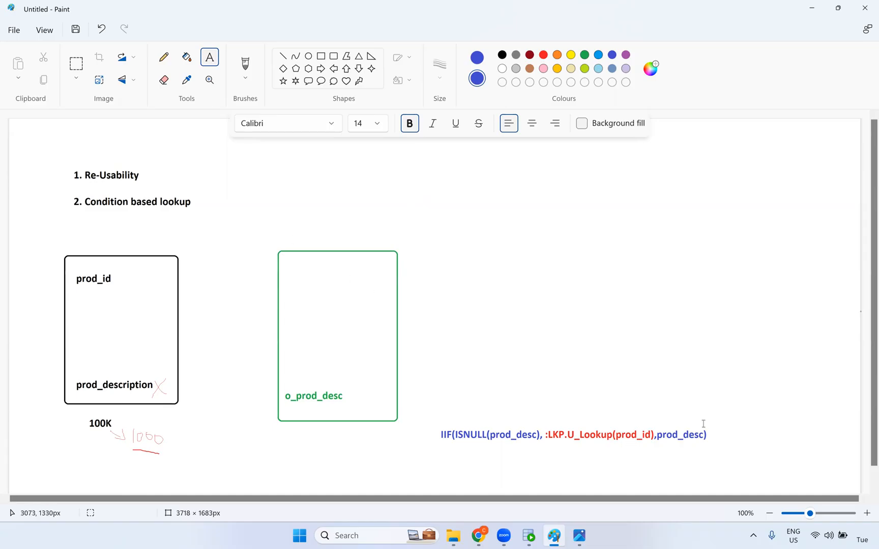
# Switch to Oracle SQL Developer, change the CORE query to select from t_employees_dept_loc, and run it.
pyautogui.click(537, 538)
pyautogui.press('Left')
pyautogui.write('_loc')
pyautogui.press('End')
pyautogui.press('Return')
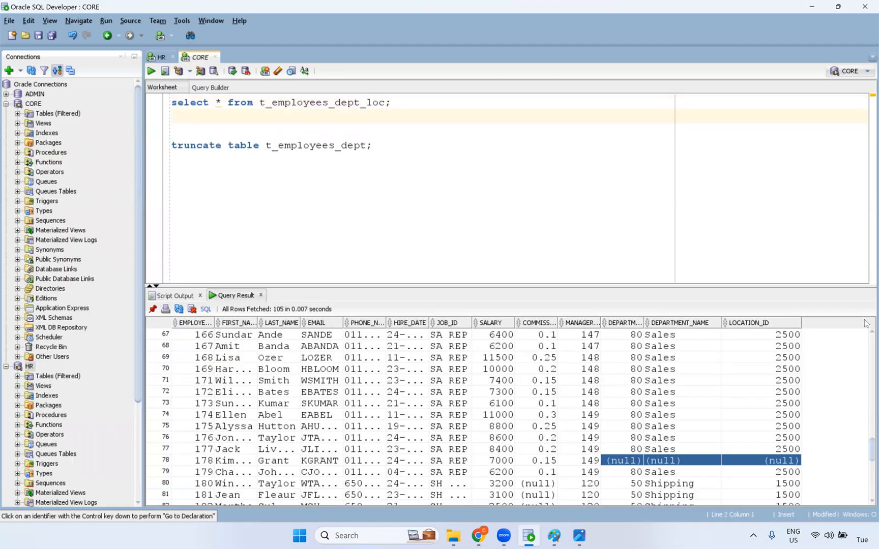
pyautogui.hotkey('ctrl', 'Return')
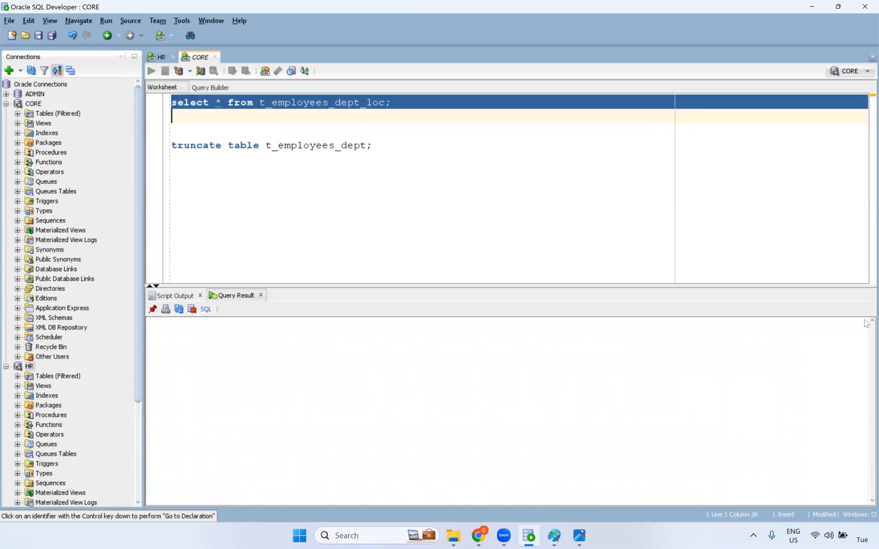
# Examine the department name, location, street address, postal code, city and country columns in the query result.
pyautogui.moveTo(672, 347); pyautogui.dragTo(672, 434)
pyautogui.moveTo(731, 350); pyautogui.dragTo(731, 427)
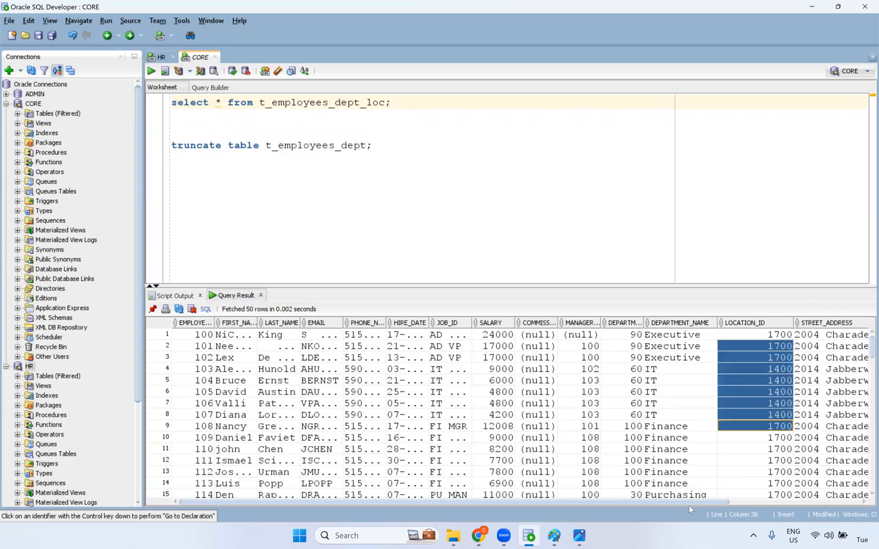
pyautogui.hscroll(3, 646, 341)
pyautogui.moveTo(647, 338); pyautogui.dragTo(686, 403)
pyautogui.moveTo(752, 339); pyautogui.dragTo(769, 392)
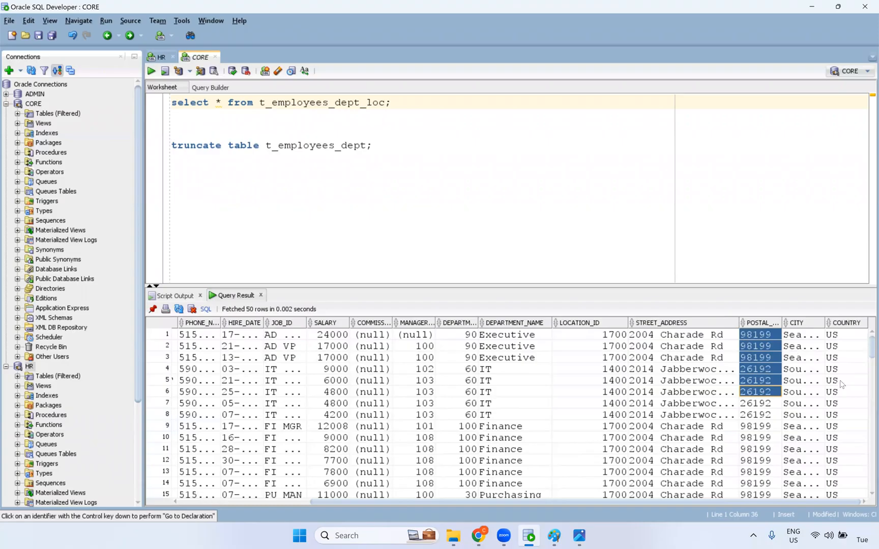
pyautogui.moveTo(839, 346); pyautogui.dragTo(517, 403)
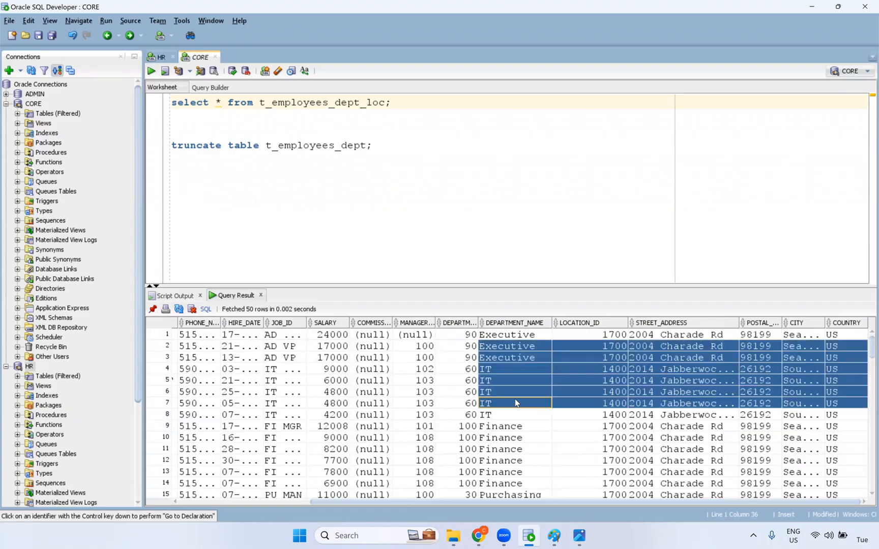
# Add the note "6 times -- un" after the truncate statement and enlarge the worksheet area slightly.
pyautogui.click(395, 157)
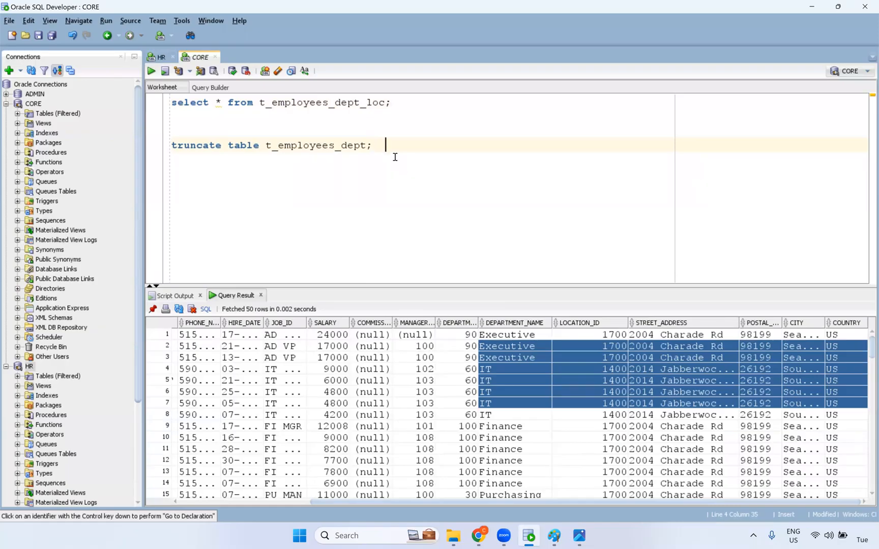
pyautogui.write('6 times -- un')
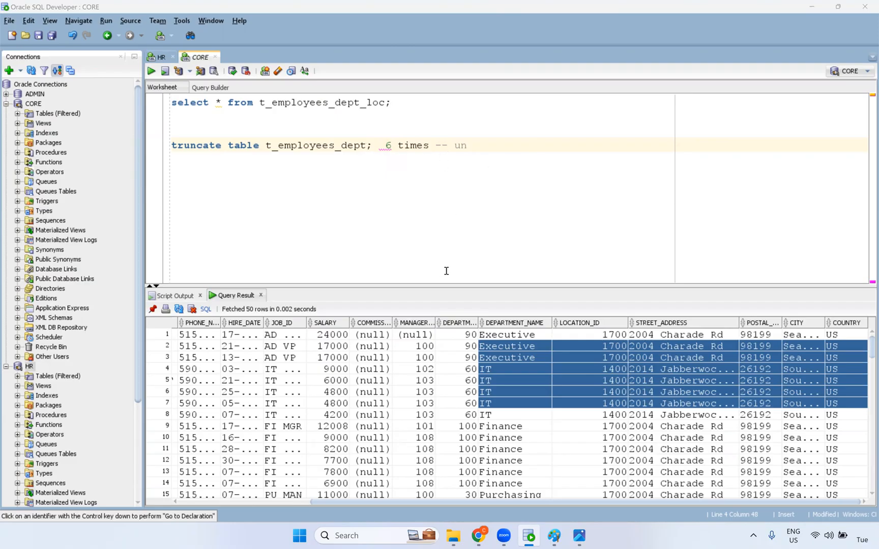
pyautogui.moveTo(446, 286); pyautogui.dragTo(446, 298)
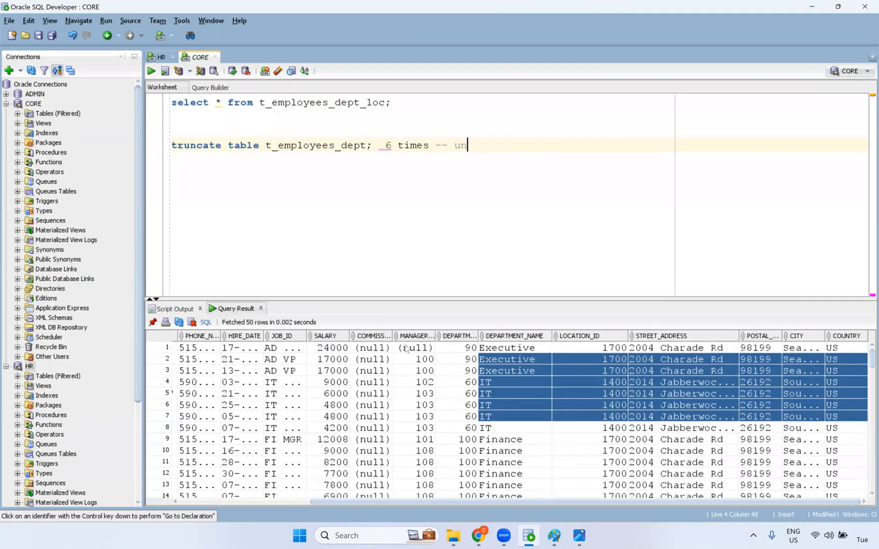
# Switch to Paint and write the blue heading "Expression:" just above the IIF expression.
pyautogui.click(554, 536)
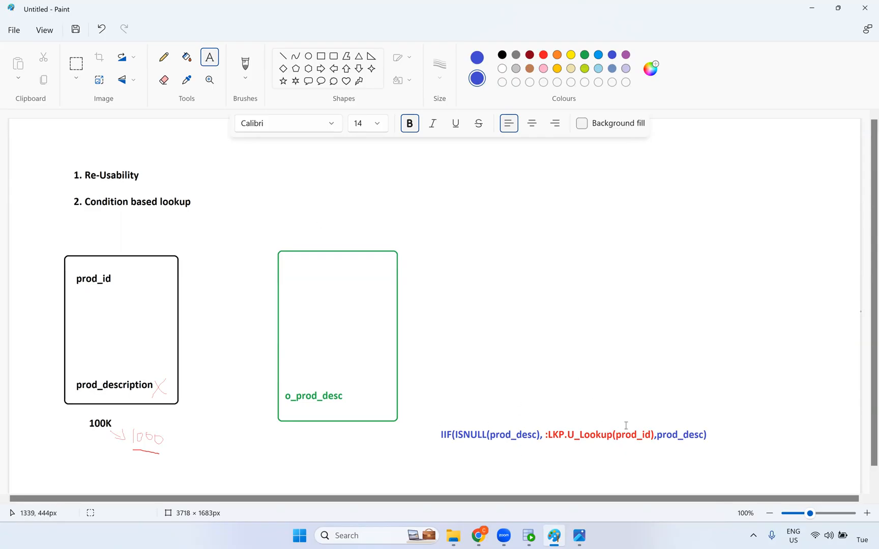
pyautogui.click(445, 406)
pyautogui.write('Expression:')
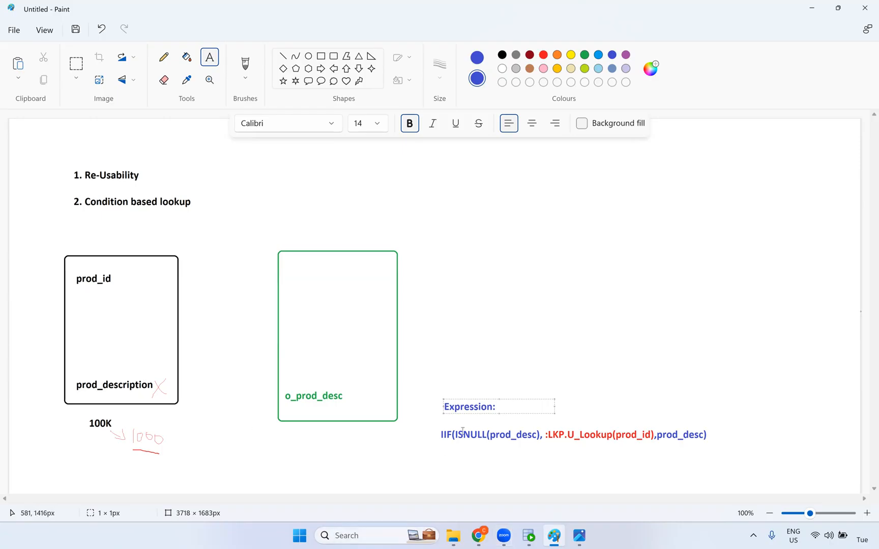
pyautogui.click(496, 420)
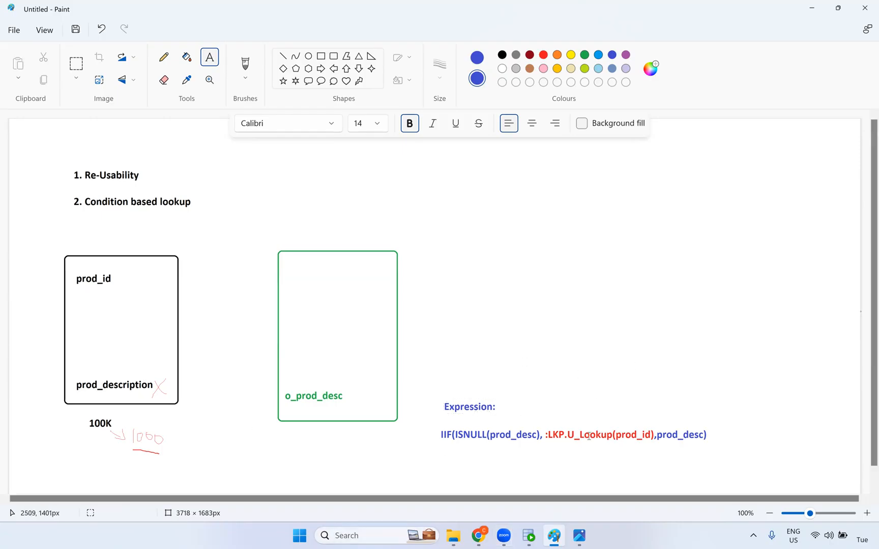
pyautogui.click(676, 437)
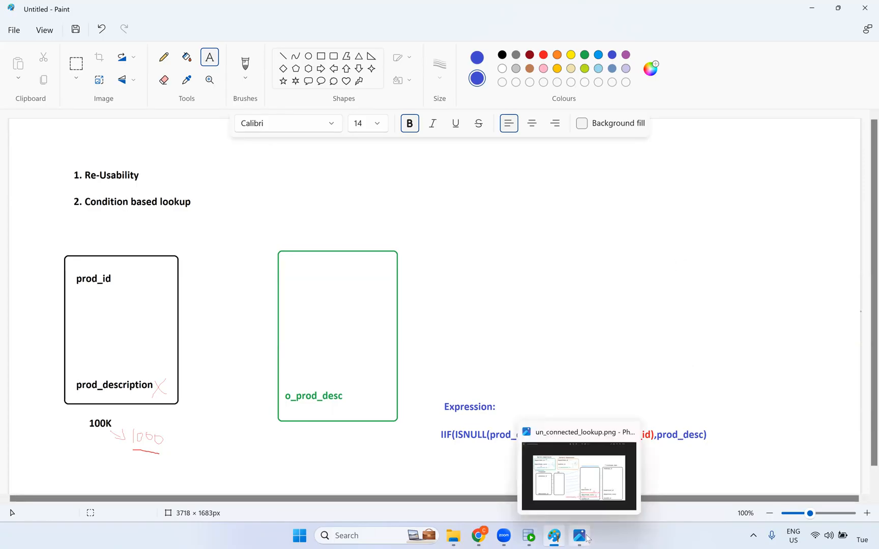
# Switch to SQL Developer and turn the note after the truncate statement into the comment "-- 6 times".
pyautogui.click(531, 537)
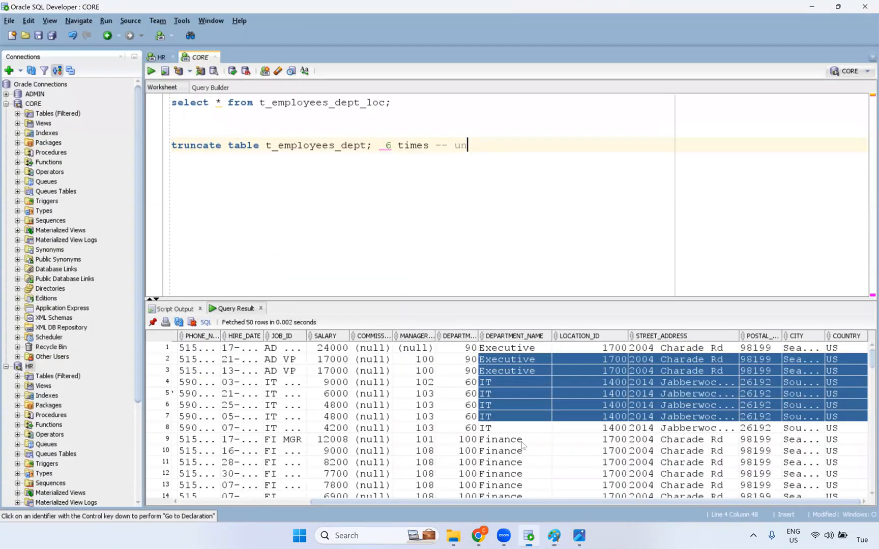
pyautogui.click(387, 145)
pyautogui.write('--')
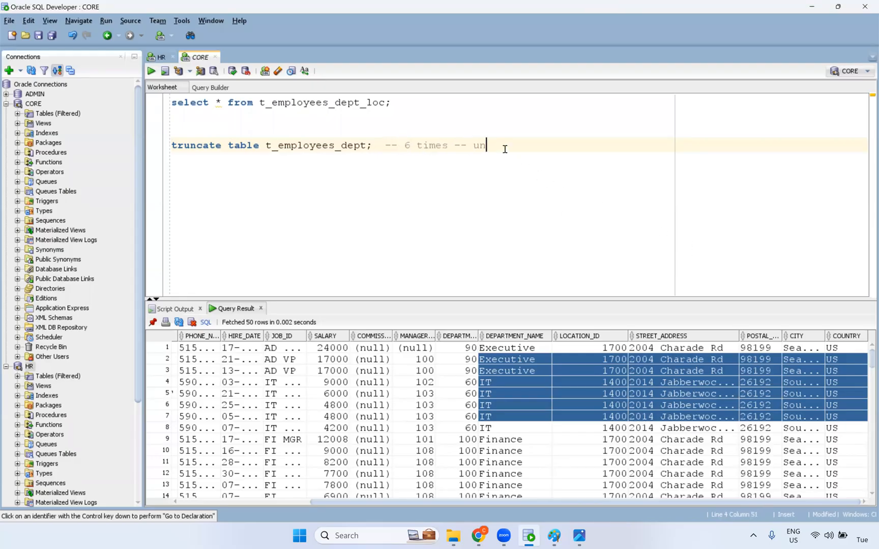
pyautogui.press('BackSpace')
pyautogui.press('BackSpace')
pyautogui.press('BackSpace')
# Add the line "departments, locations" below the truncate statement.
pyautogui.press('Return')
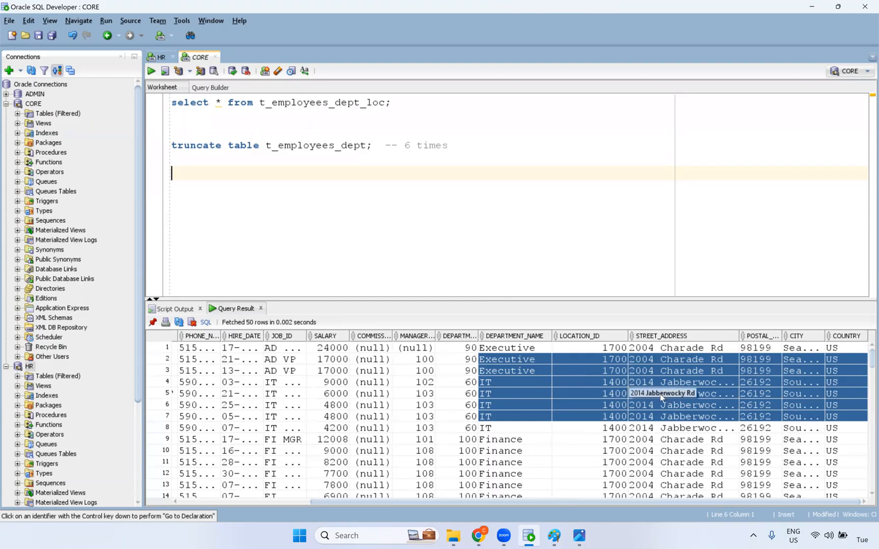
pyautogui.write('departments')
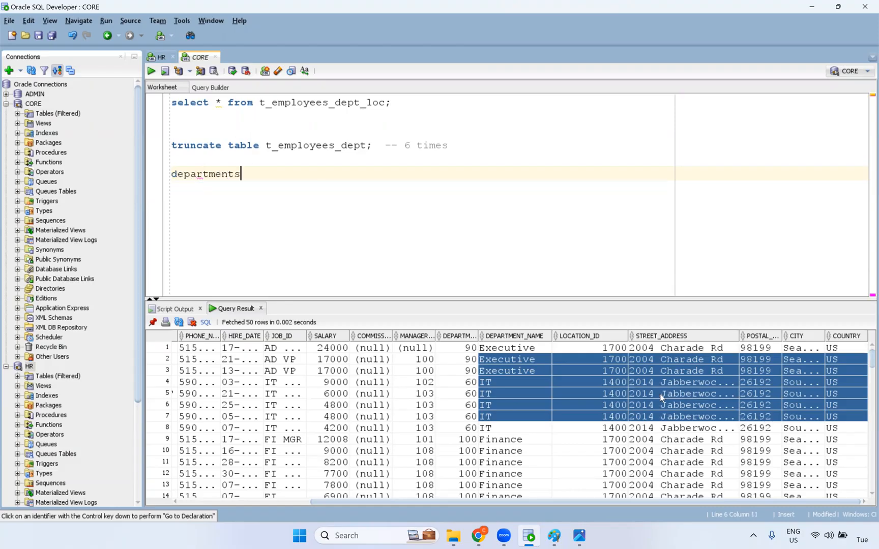
pyautogui.write(', locations')
# Examine the "6 times" note against the department name, location and address columns in the query result.
pyautogui.click(596, 360)
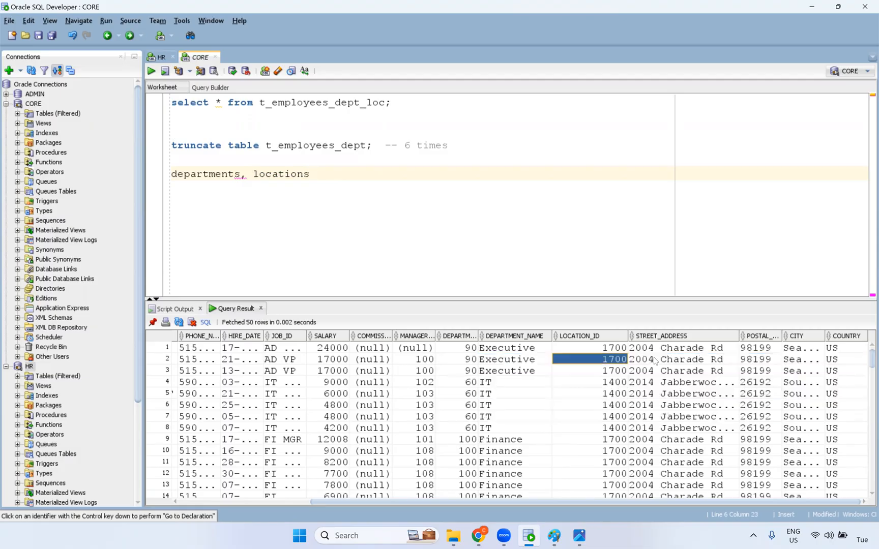
pyautogui.moveTo(404, 145); pyautogui.dragTo(459, 147)
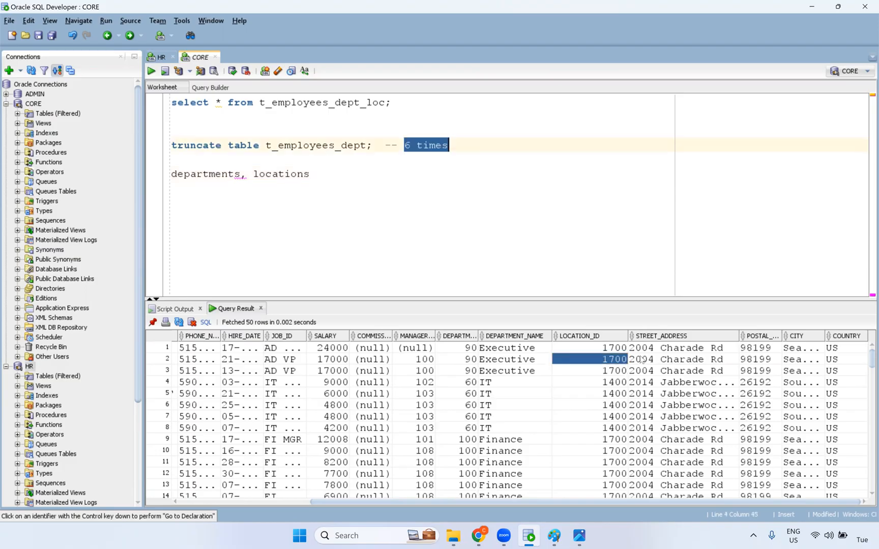
pyautogui.moveTo(516, 351); pyautogui.dragTo(529, 494)
pyautogui.moveTo(602, 372); pyautogui.dragTo(603, 445)
pyautogui.scroll(1, 520, 380)
pyautogui.moveTo(534, 361); pyautogui.dragTo(578, 399)
pyautogui.moveTo(649, 364); pyautogui.dragTo(855, 408)
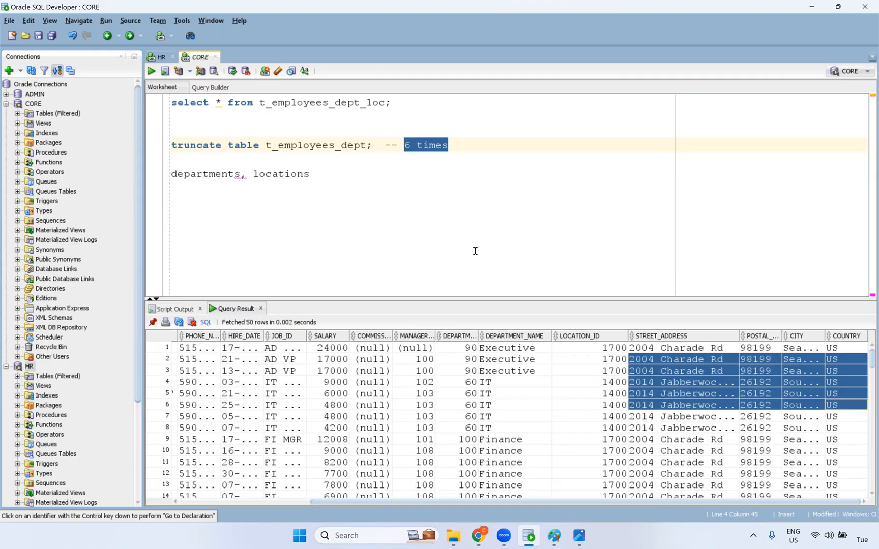
# Append the comment "-- only one return port -- 6 times" to the "departments, locations" line.
pyautogui.click(326, 175)
pyautogui.write('-- onluy')
pyautogui.press('BackSpace')
pyautogui.press('BackSpace')
pyautogui.press('BackSpace')
pyautogui.write('y ')
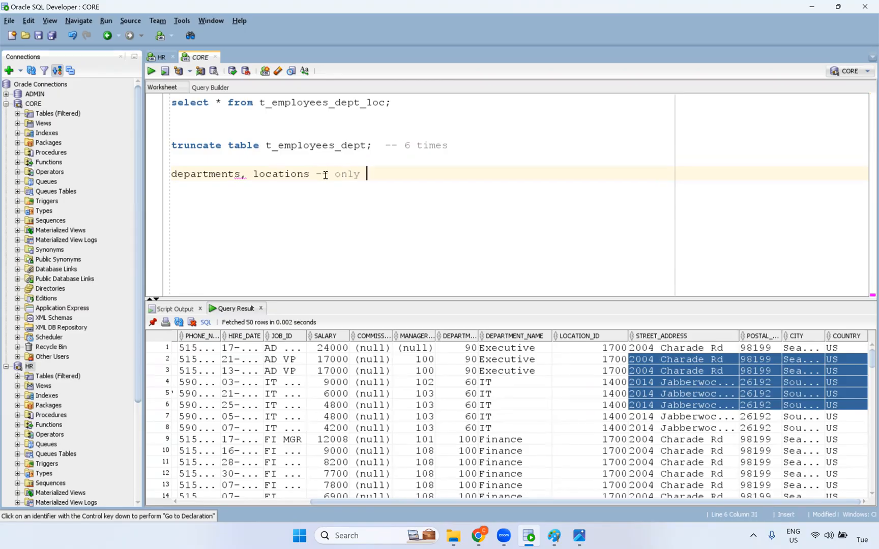
pyautogui.write('one return port -- 6 times')
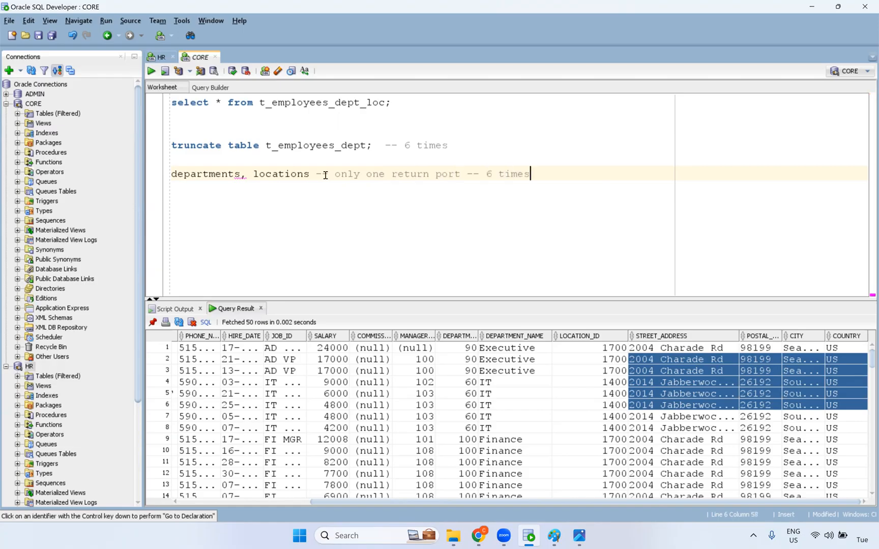
# Switch to Informatica Data Integration, show the m_Unconnected_lookup mapping, and highlight its U_Lookup and U_Lookup1 transformations together.
pyautogui.click(474, 537)
pyautogui.click(254, 211)
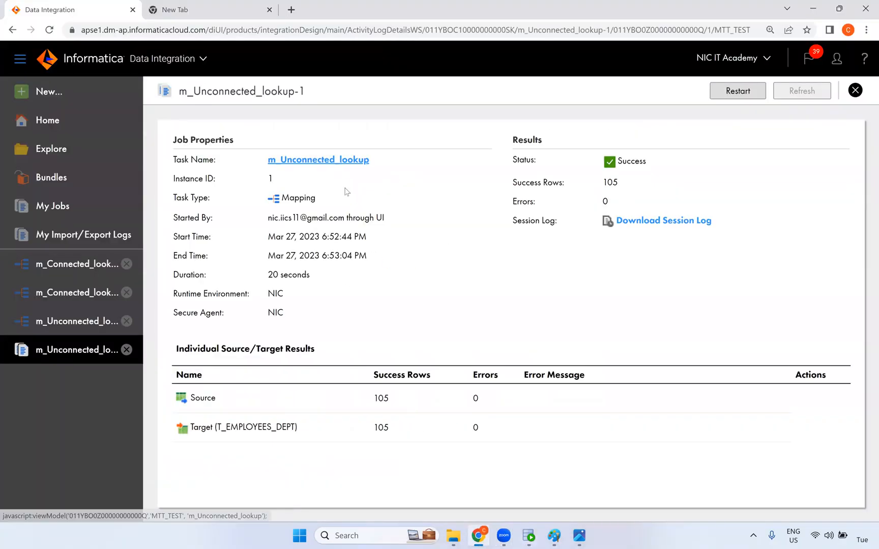
pyautogui.moveTo(290, 193); pyautogui.dragTo(427, 353)
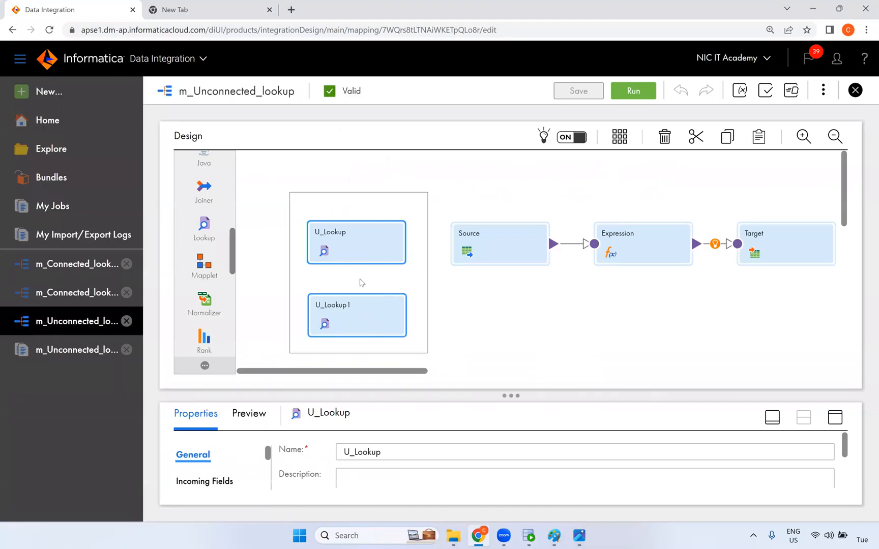
pyautogui.click(394, 286)
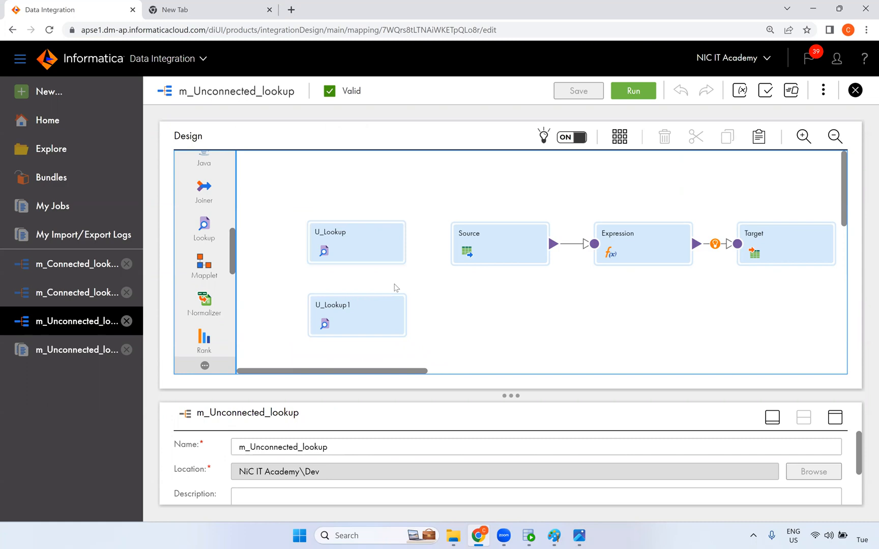
# Return to SQL Developer and add the note "2 lookups - 1 departments, 1 locations" below the existing comments.
pyautogui.click(537, 536)
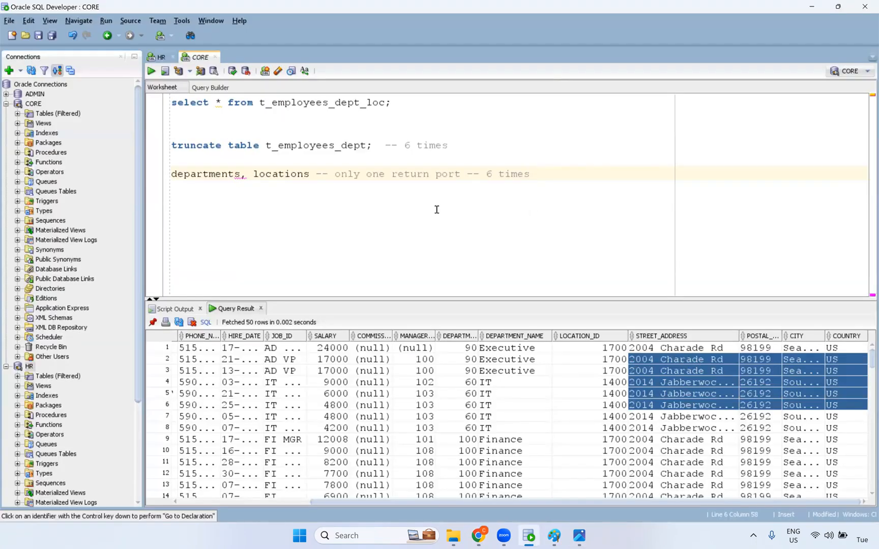
pyautogui.write('2 lookups')
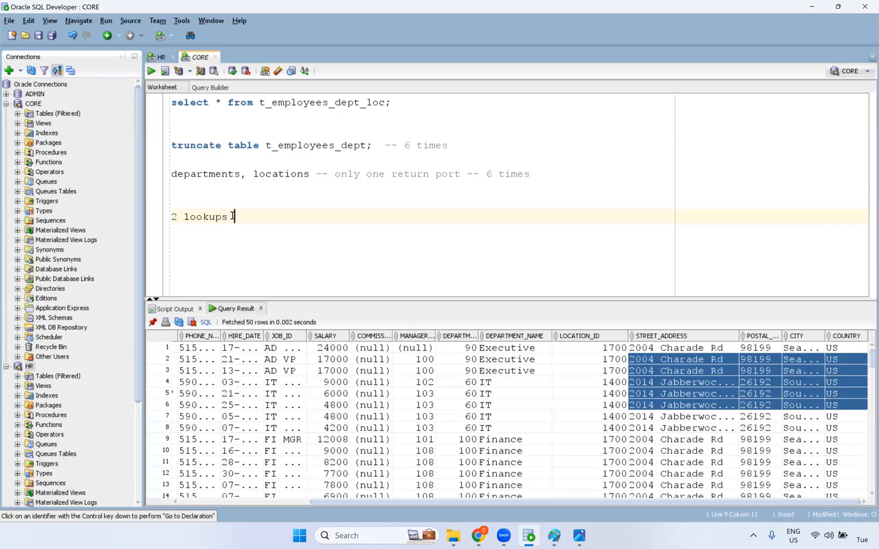
pyautogui.write(' - 1 departments, 1 locations')
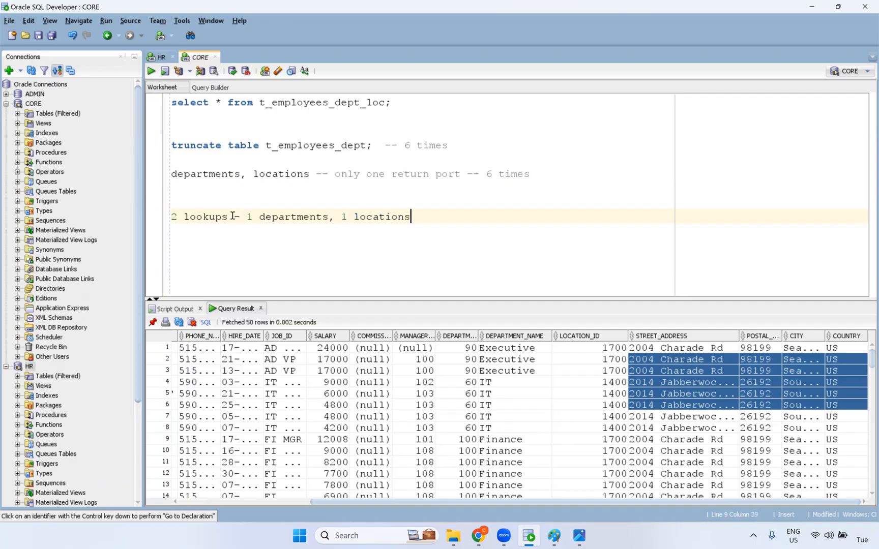
pyautogui.press('Return')
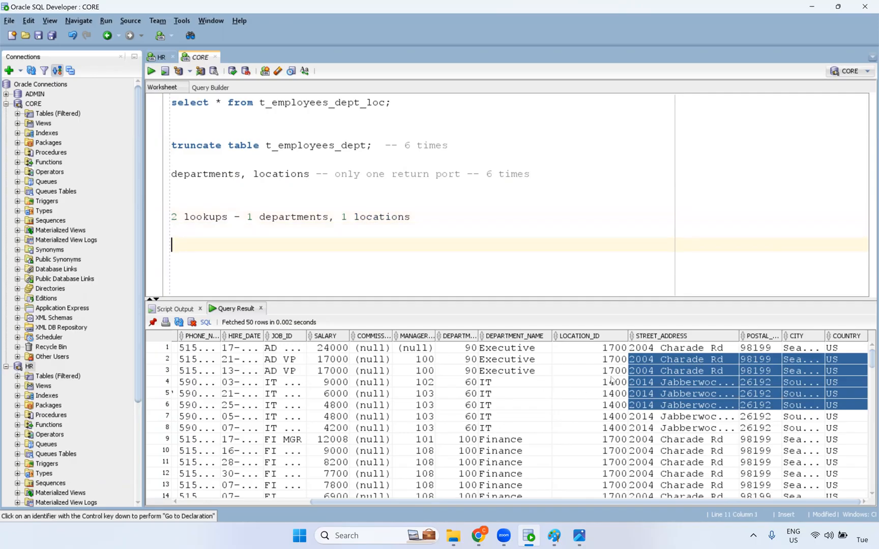
pyautogui.click(679, 359)
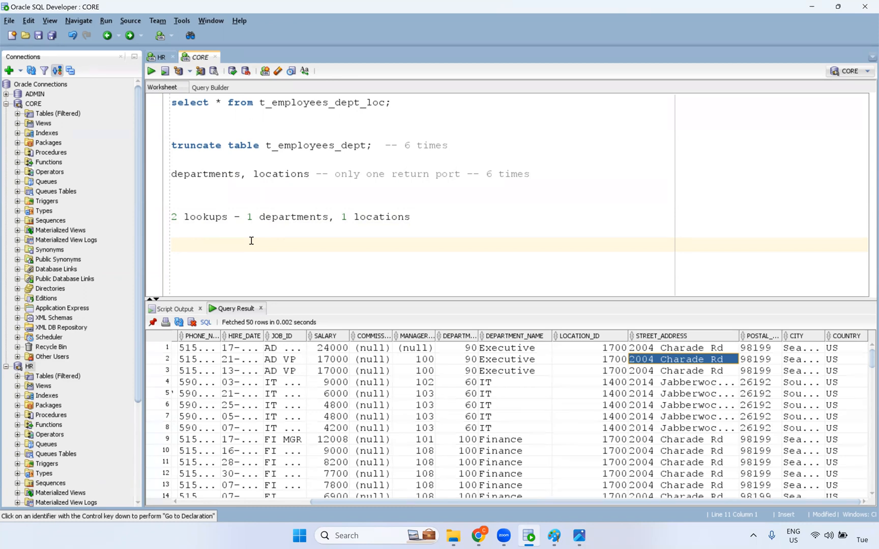
# In the HR worksheet, start a query with "select department_id as department_id,".
pyautogui.write('select')
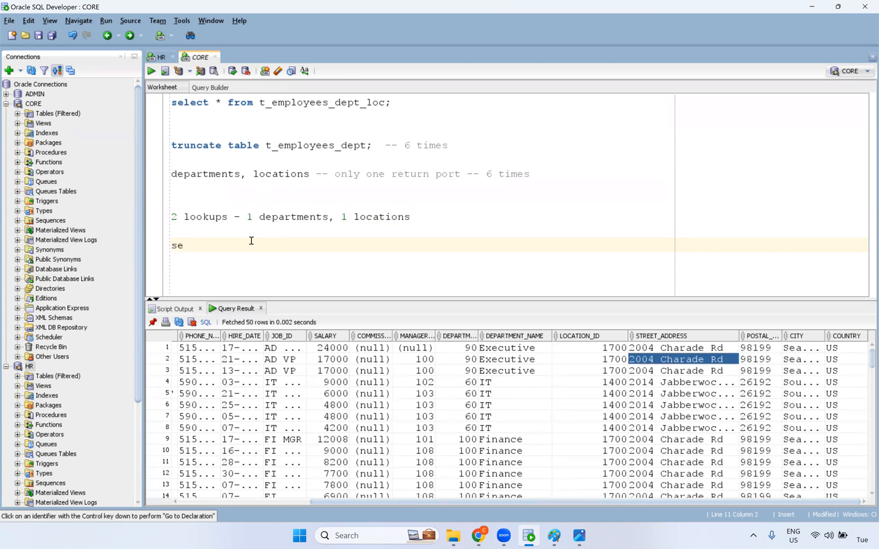
pyautogui.click(157, 57)
pyautogui.write('sele')
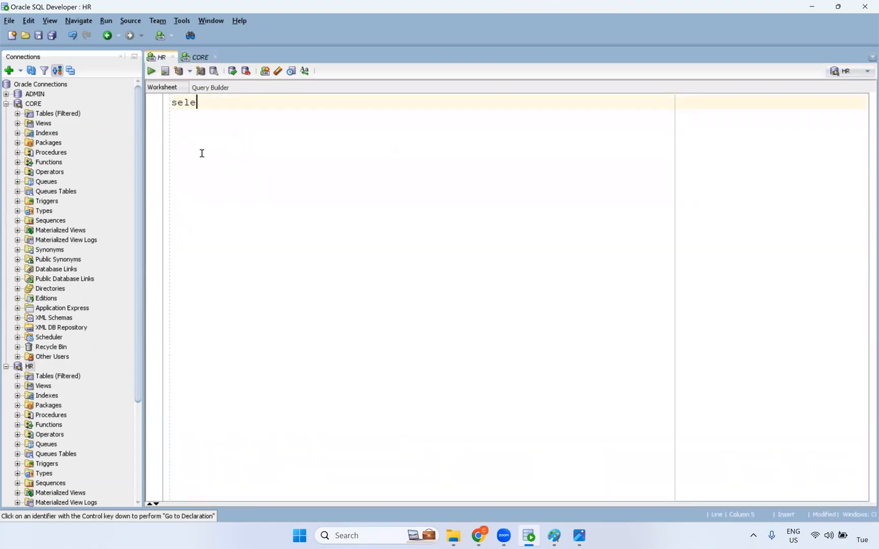
pyautogui.write('ct departme')
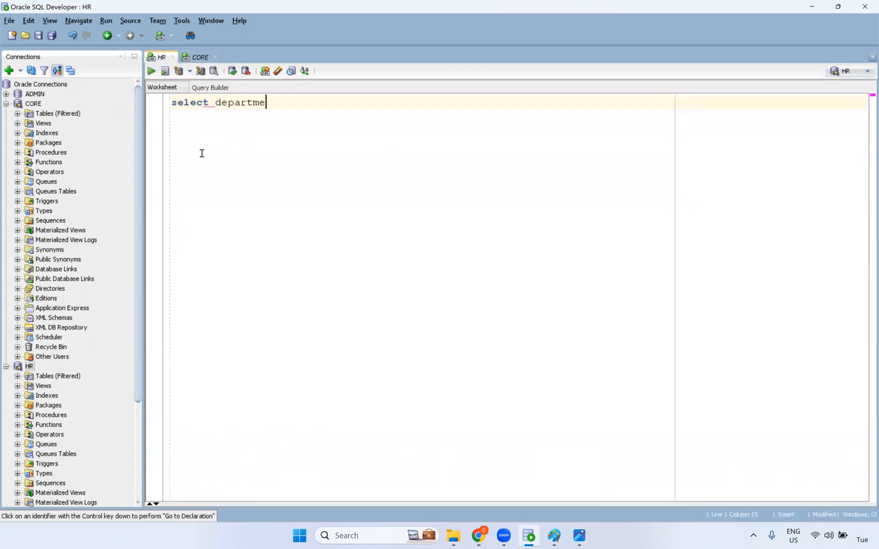
pyautogui.write('nt_id as del')
pyautogui.press('BackSpace')
pyautogui.press('BackSpace')
pyautogui.write('epartment_id')
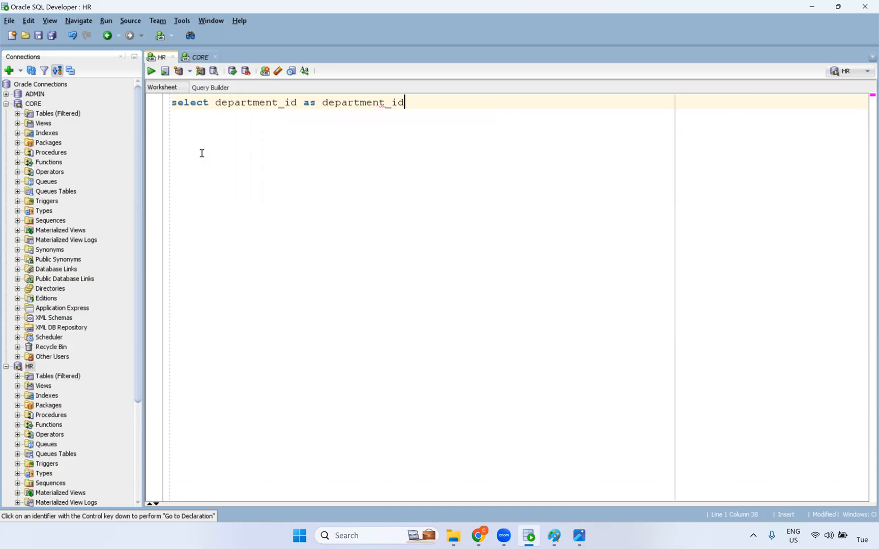
pyautogui.press('BackSpace')
pyautogui.write(',')
pyautogui.doubleClick(345, 106)
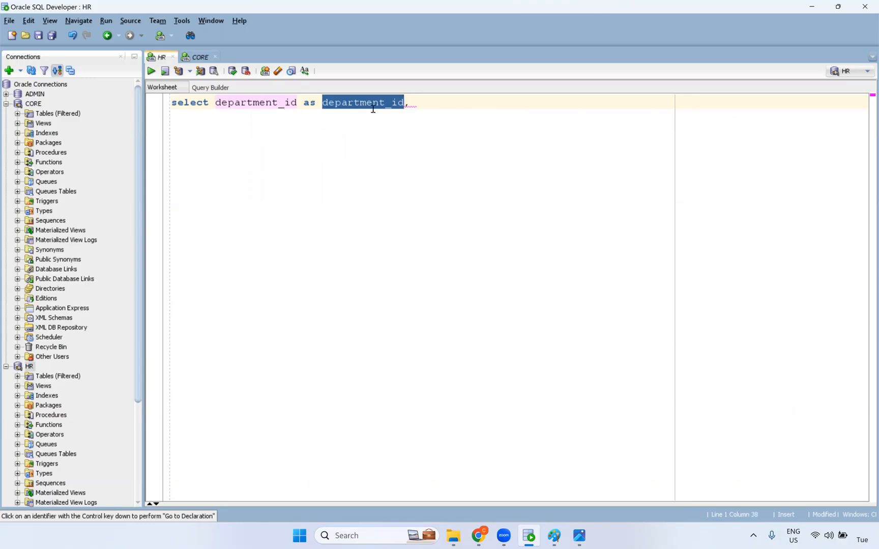
pyautogui.click(414, 103)
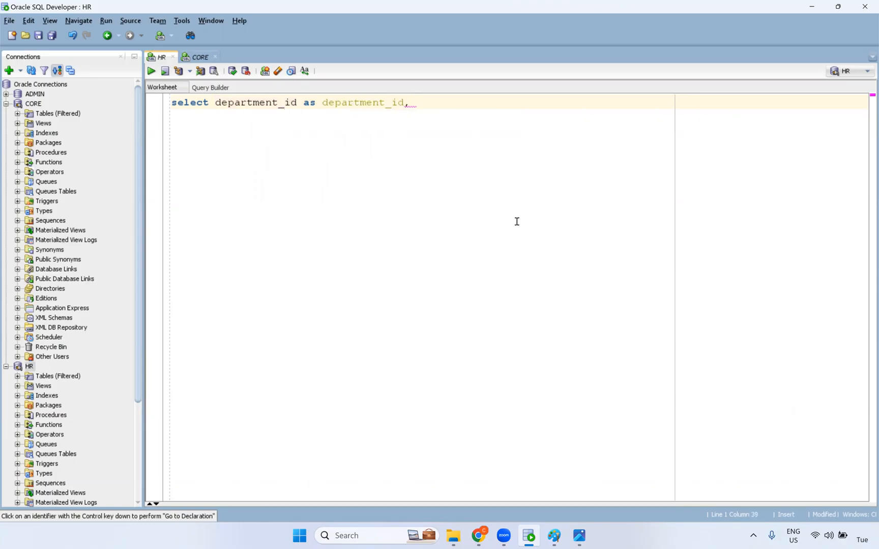
# Complete the query with "department_name||'~'||location_id as dept_loc from departments;" and run it.
pyautogui.write('department_')
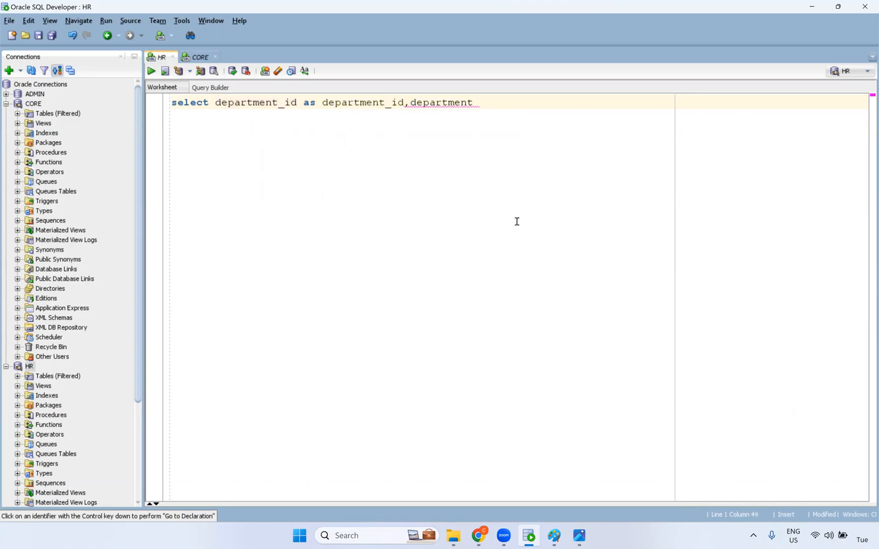
pyautogui.write("name||'~'||locatio")
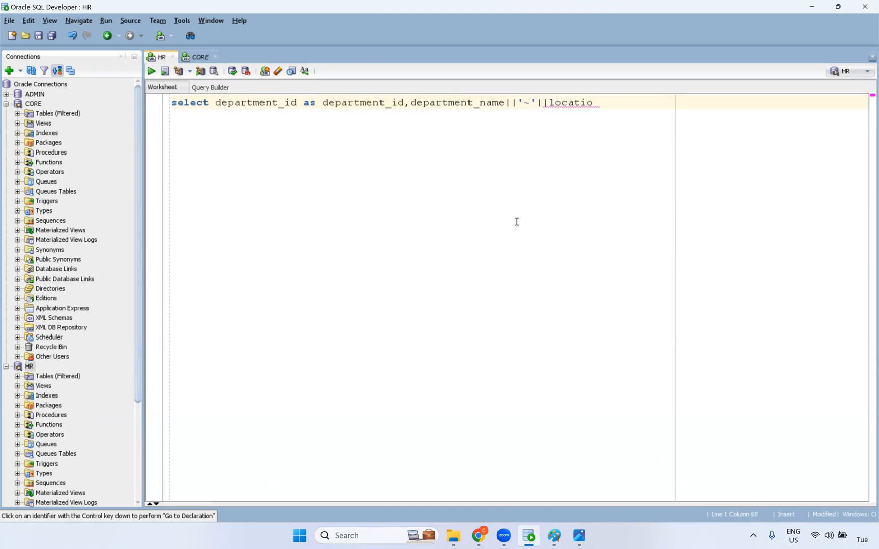
pyautogui.write('n_id as dept_lo')
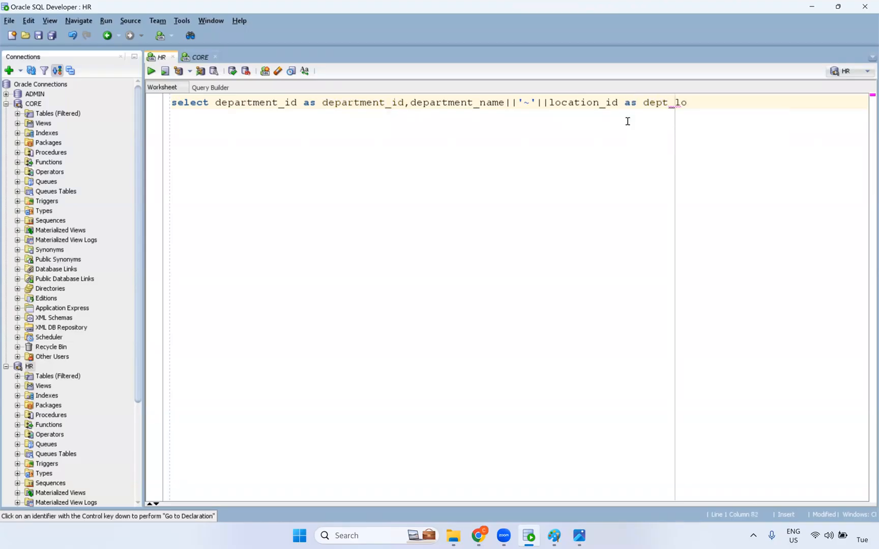
pyautogui.write('c from departments;')
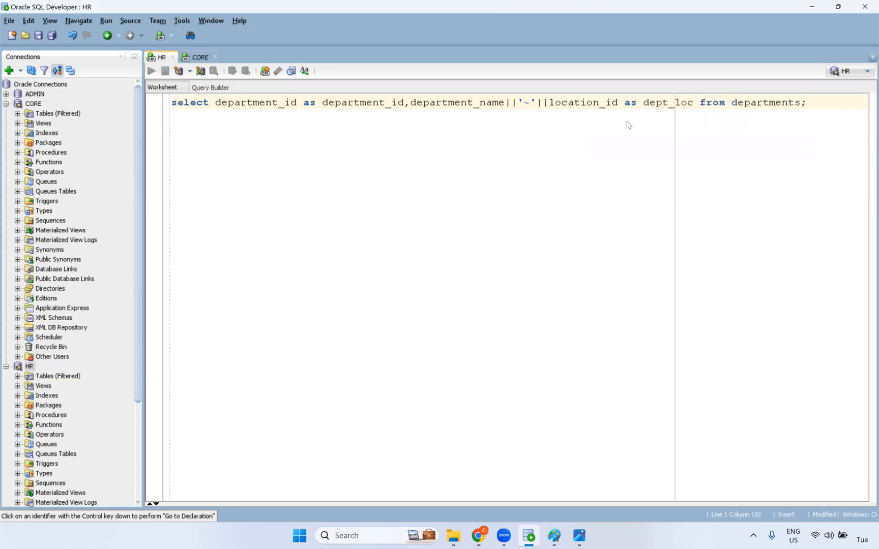
pyautogui.hotkey('ctrl', 'Return')
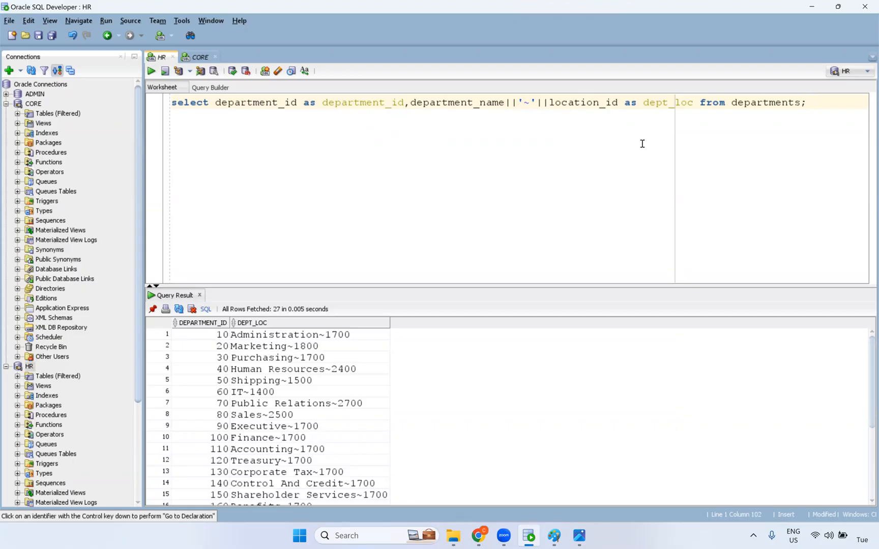
# Inspect the DEPT_LOC values and write the note "60 ---> 60 --> IT~1400" below the departments query.
pyautogui.moveTo(227, 357); pyautogui.dragTo(283, 493)
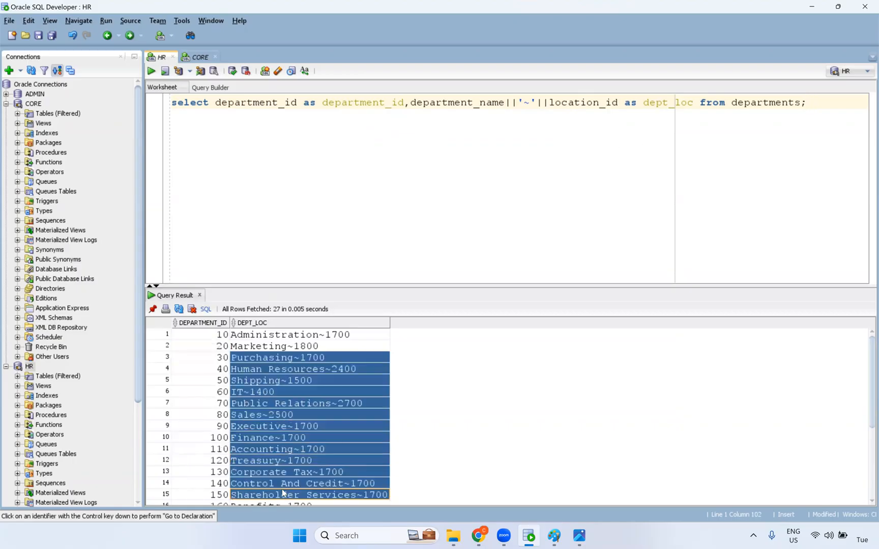
pyautogui.click(225, 393)
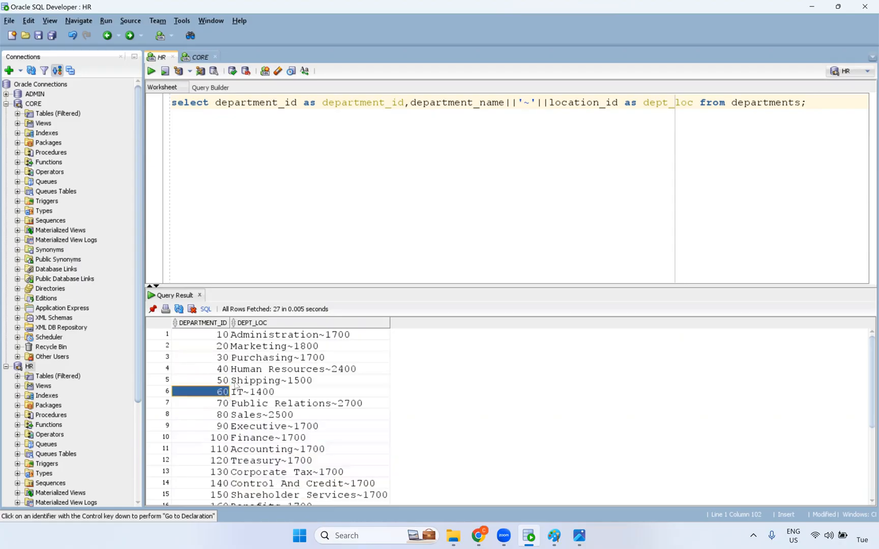
pyautogui.press('Return')
pyautogui.press('Return')
pyautogui.press('Return')
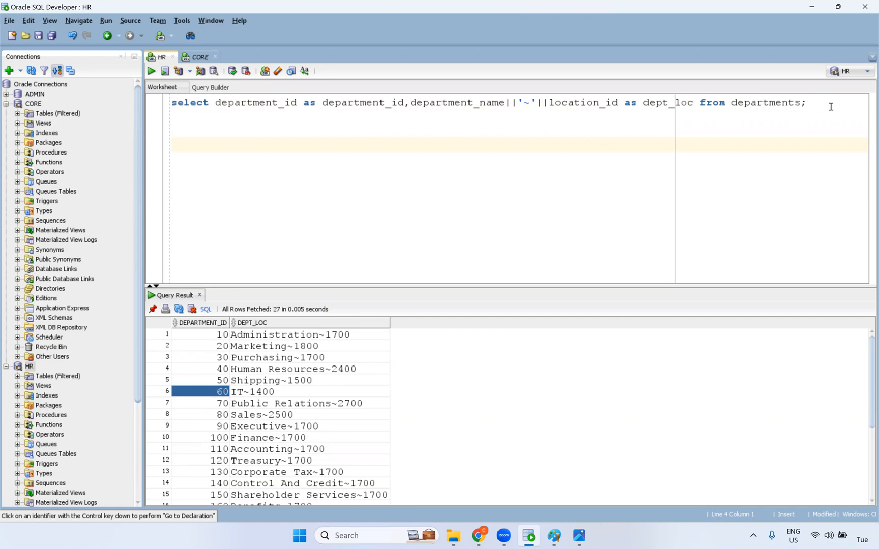
pyautogui.write('60 -')
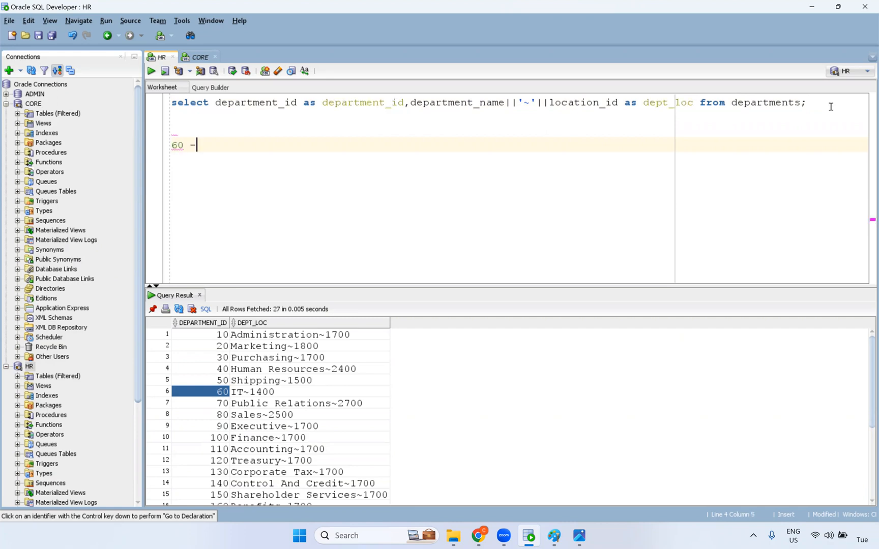
pyautogui.write('--> 60 ')
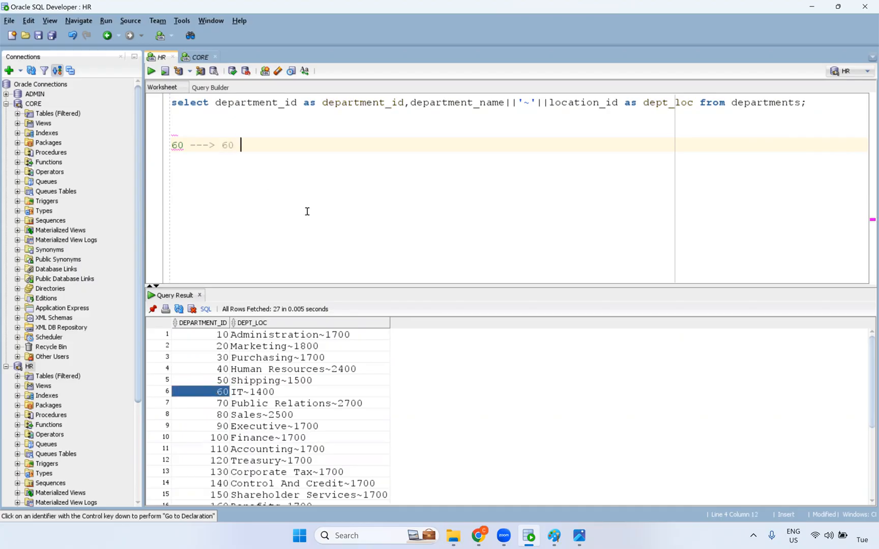
pyautogui.write('-->')
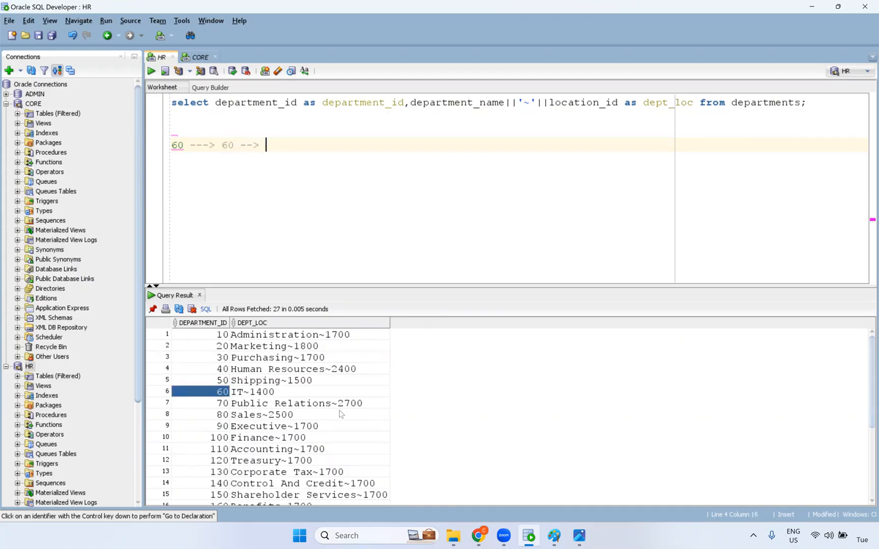
pyautogui.click(272, 395)
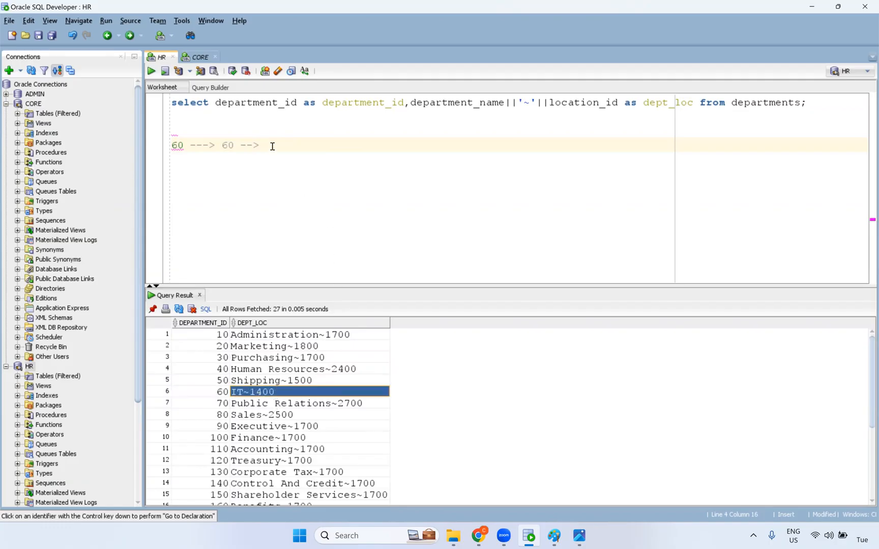
pyautogui.write('IT~1400')
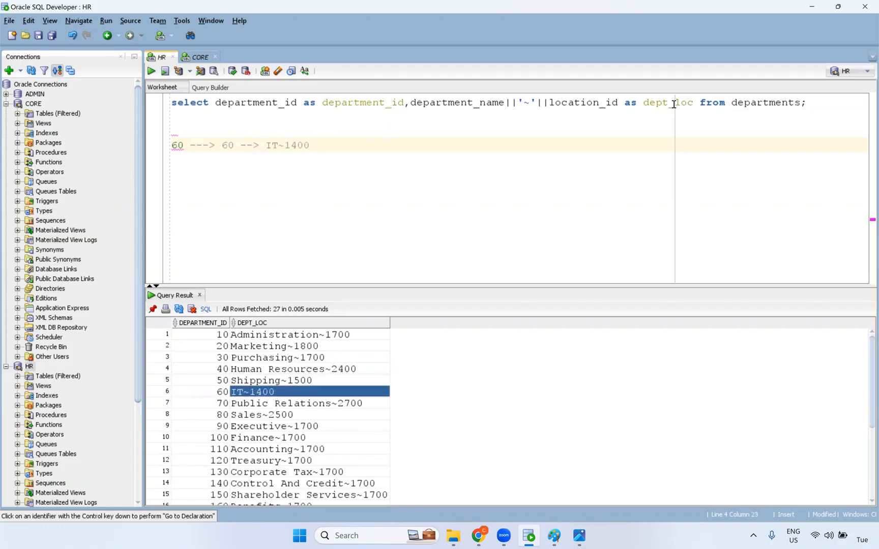
# Enclose "IT~1400" in parentheses and append "===> Expression" to the note line.
pyautogui.doubleClick(675, 102)
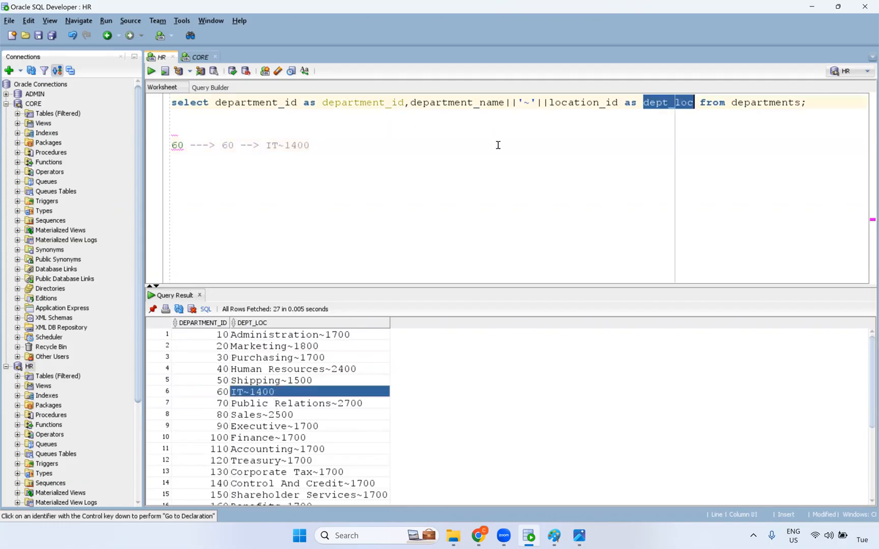
pyautogui.click(265, 145)
pyautogui.write('(')
pyautogui.press('Right')
pyautogui.press('Right')
pyautogui.press('Right')
pyautogui.press('Right')
pyautogui.press('Right')
pyautogui.press('Right')
pyautogui.press('Right')
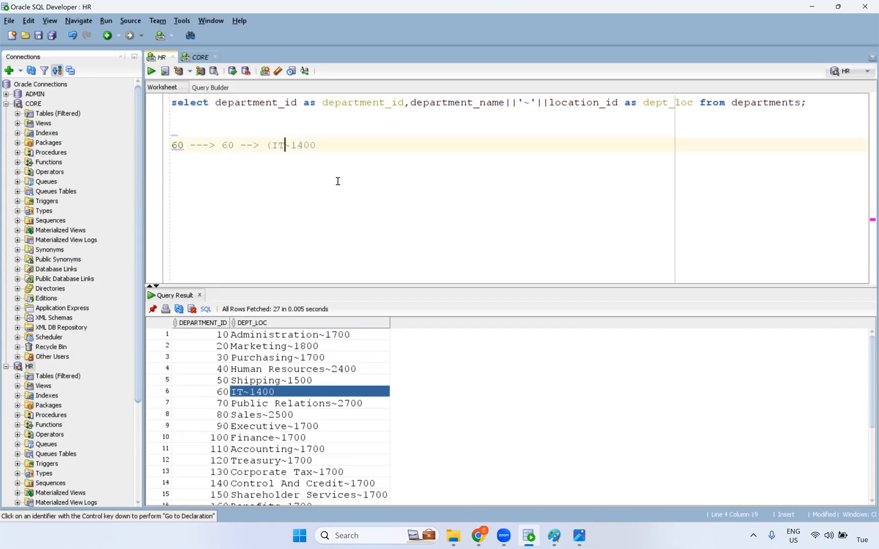
pyautogui.write(') ===> Ex')
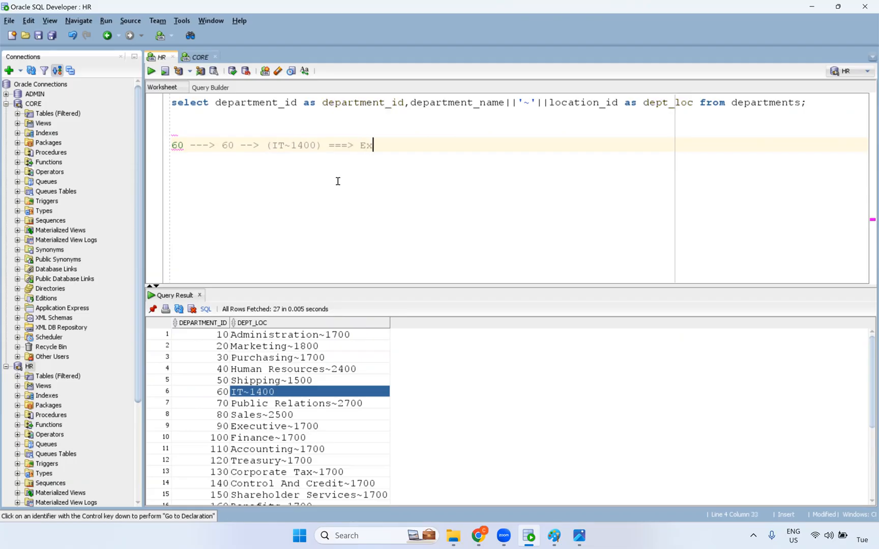
pyautogui.write('pression')
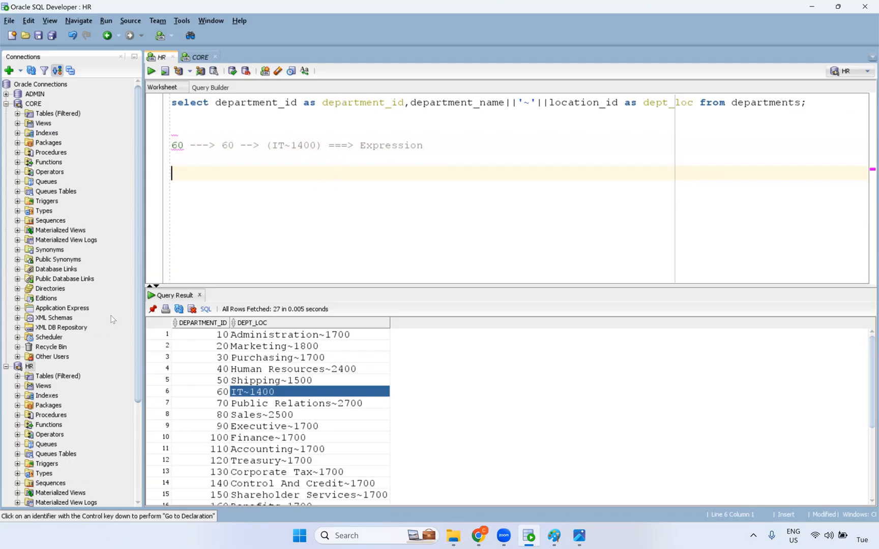
# Highlight the two parts of "IT~1400", and start the query "select substr('Human Resources~2400',1," below the note.
pyautogui.doubleClick(287, 146)
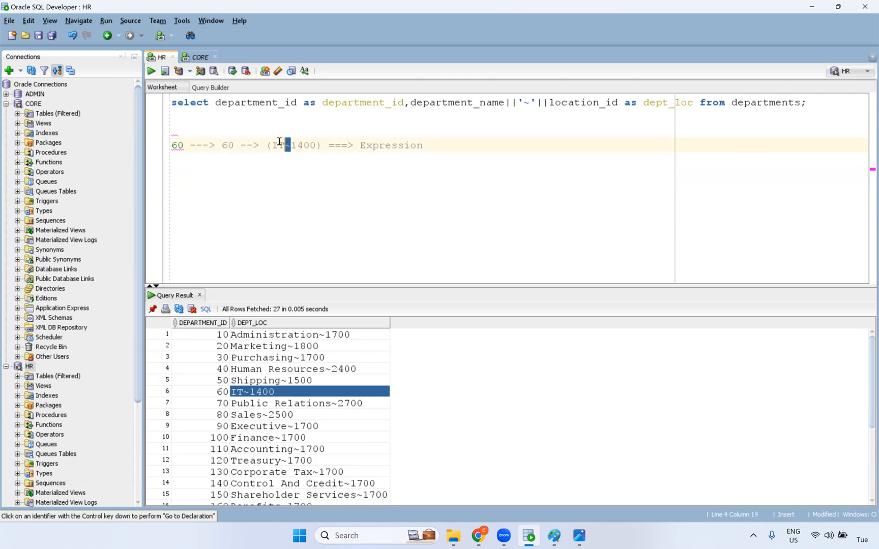
pyautogui.moveTo(286, 145); pyautogui.dragTo(272, 146)
pyautogui.click(293, 146)
pyautogui.moveTo(293, 146); pyautogui.dragTo(316, 145)
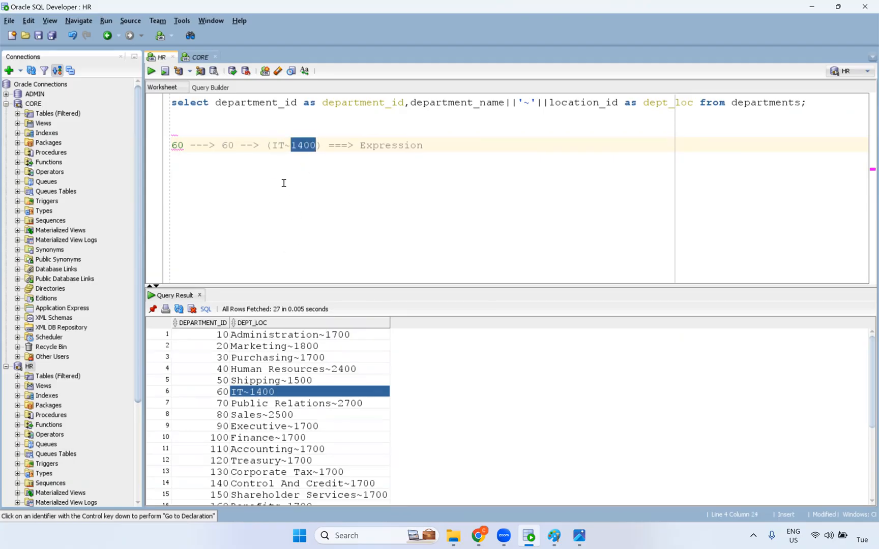
pyautogui.click(246, 185)
pyautogui.press('Return')
pyautogui.write('s')
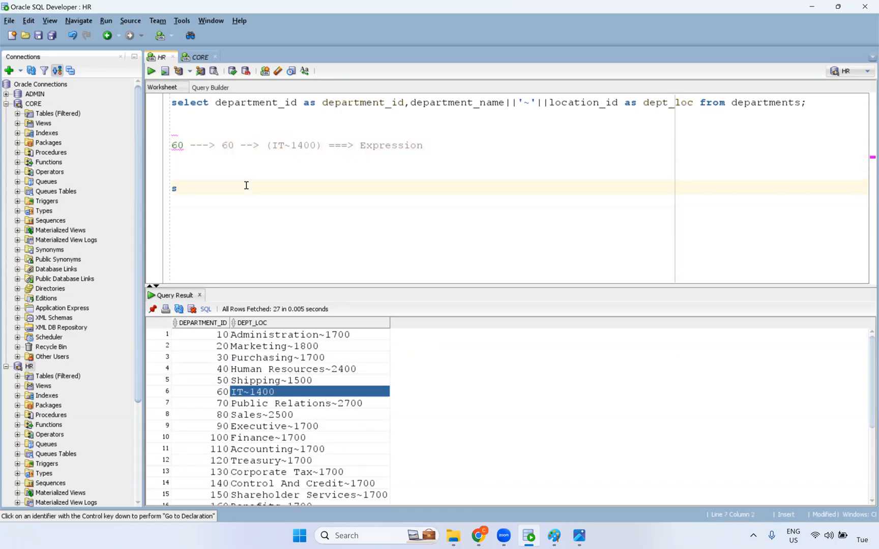
pyautogui.write('elect substr(')
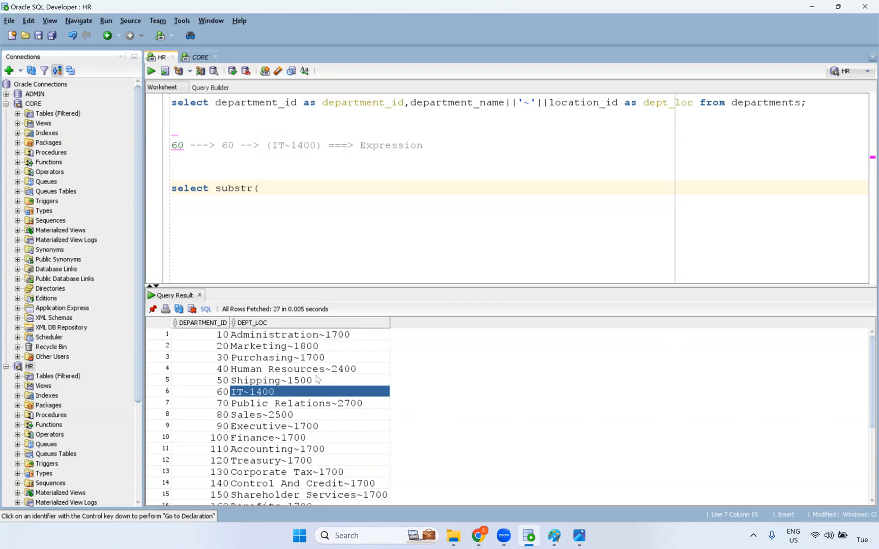
pyautogui.click(317, 369)
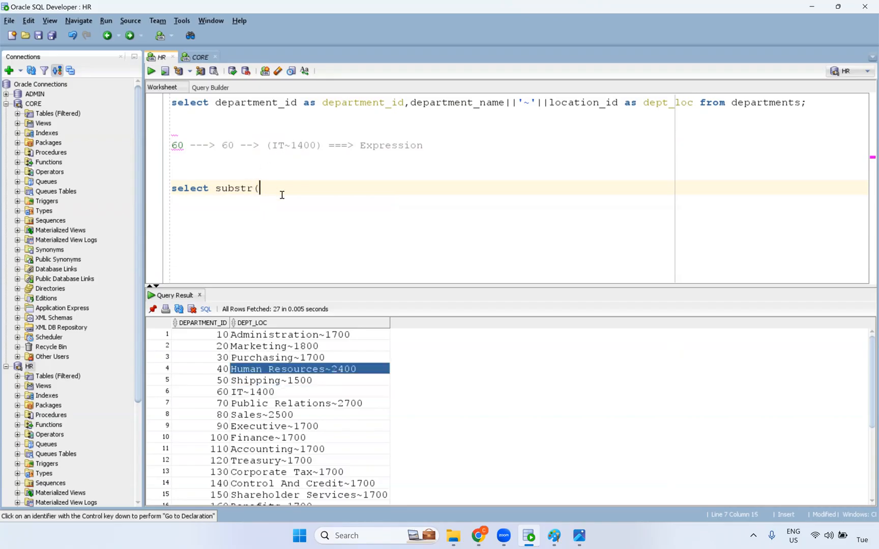
pyautogui.moveTo(282, 195); pyautogui.dragTo(281, 192)
pyautogui.write("'")
pyautogui.click(396, 185)
pyautogui.write("',1,")
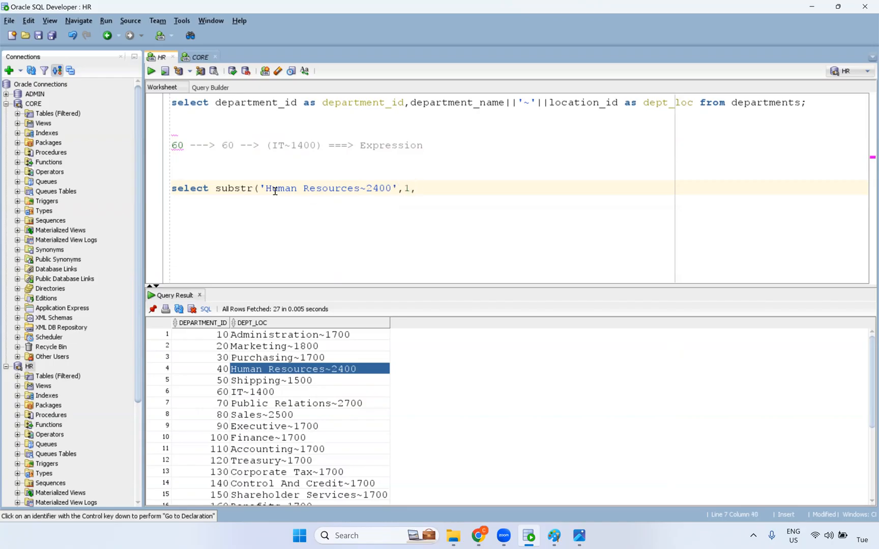
# Count the characters in "Human Resources", complete the substr query with "15) from dual;", and run it.
pyautogui.moveTo(269, 190); pyautogui.dragTo(360, 192)
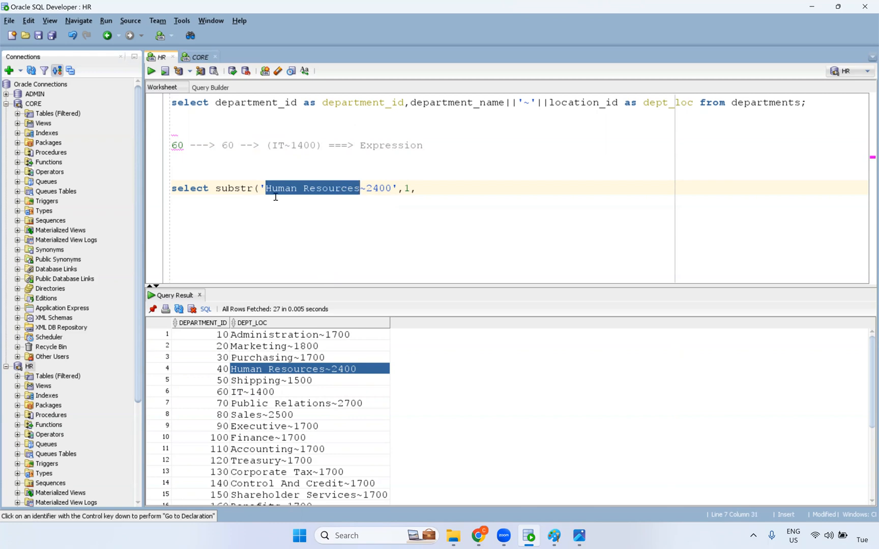
pyautogui.doubleClick(294, 189)
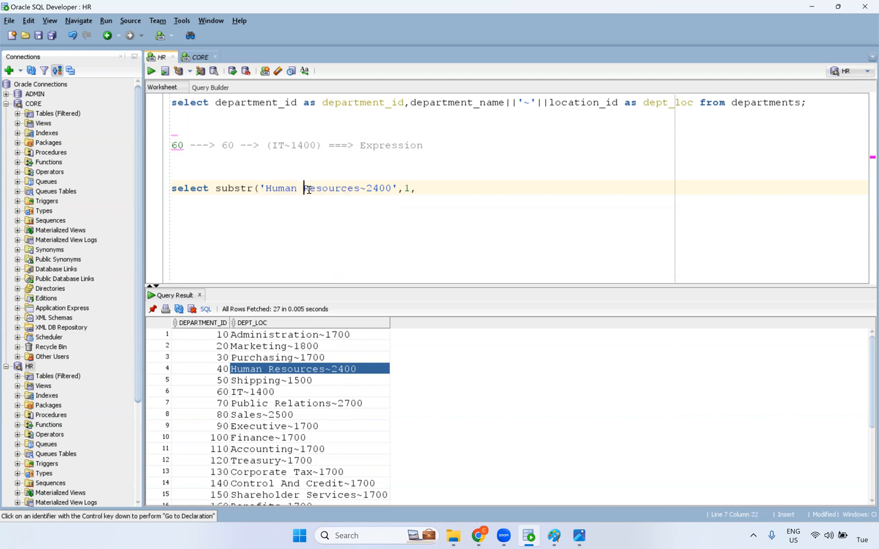
pyautogui.doubleClick(308, 190)
pyautogui.click(313, 189)
pyautogui.click(322, 190)
pyautogui.tripleClick(327, 189)
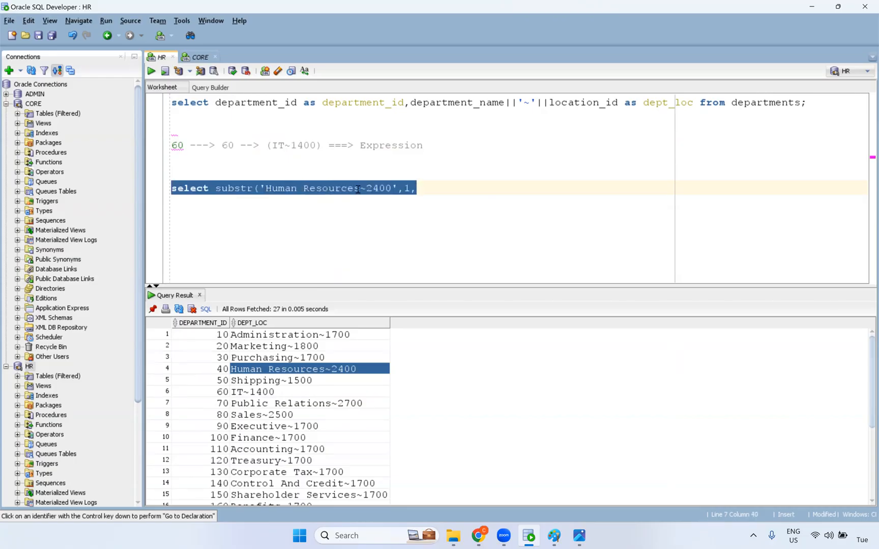
pyautogui.click(424, 190)
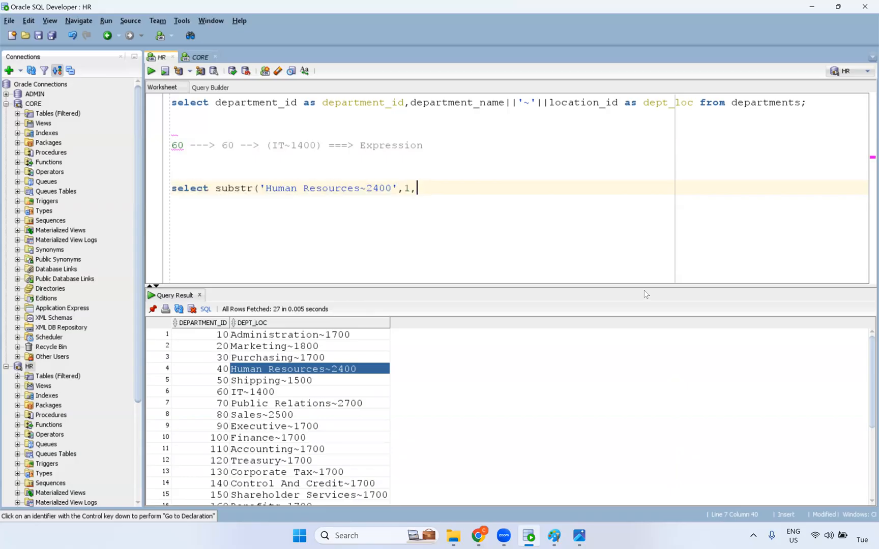
pyautogui.write('15) from dual;')
pyautogui.hotkey('ctrl', 'Return')
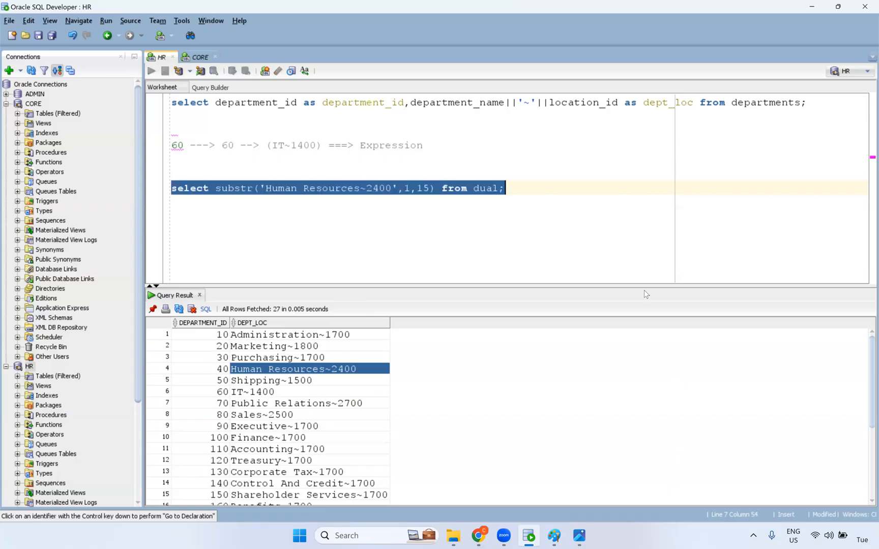
pyautogui.click(263, 336)
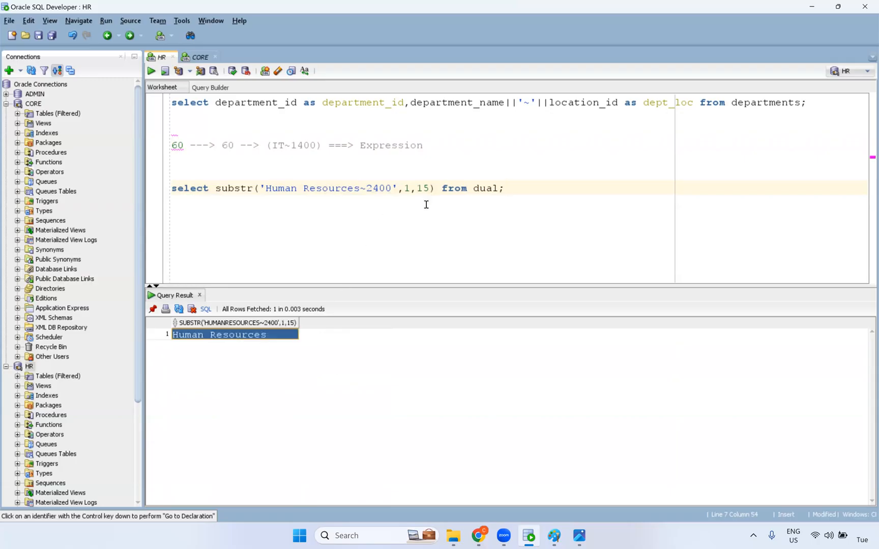
# Copy the literal 'Human Resources~2400' from the substr query and highlight its "~" separator.
pyautogui.moveTo(399, 188); pyautogui.dragTo(262, 186)
pyautogui.hotkey('ctrl', 'c')
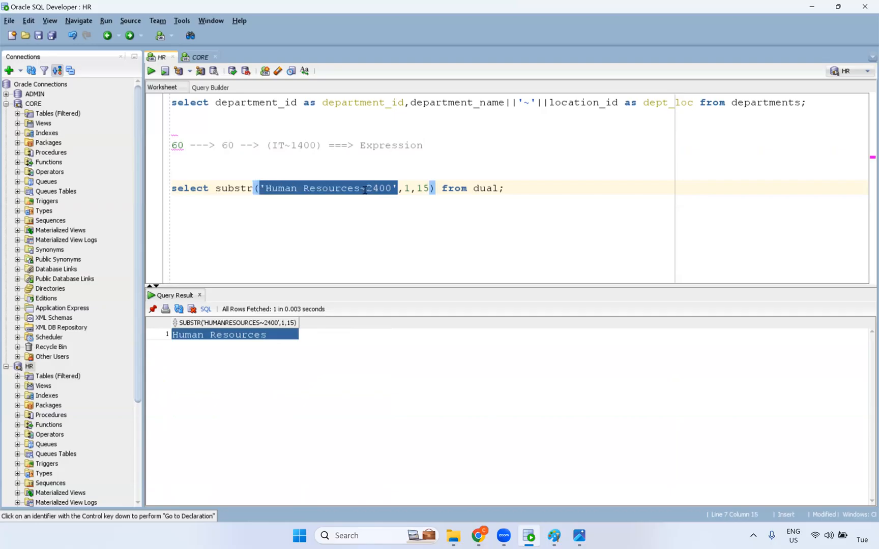
pyautogui.click(365, 189)
pyautogui.hotkey('shift', 'Left')
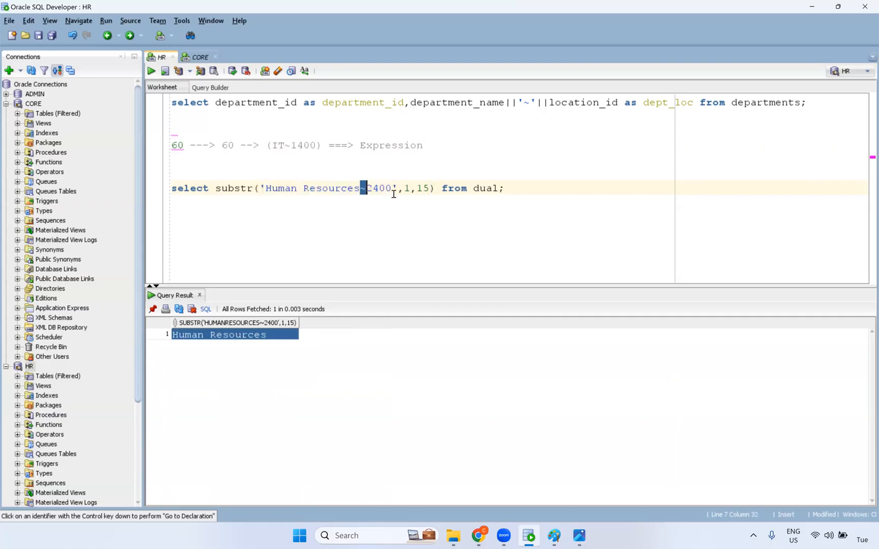
pyautogui.moveTo(398, 188); pyautogui.dragTo(259, 186)
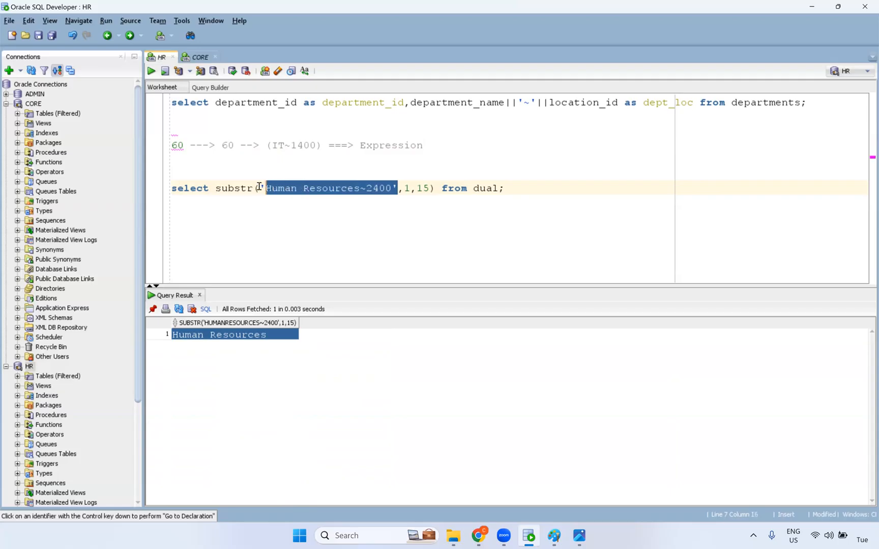
pyautogui.click(512, 188)
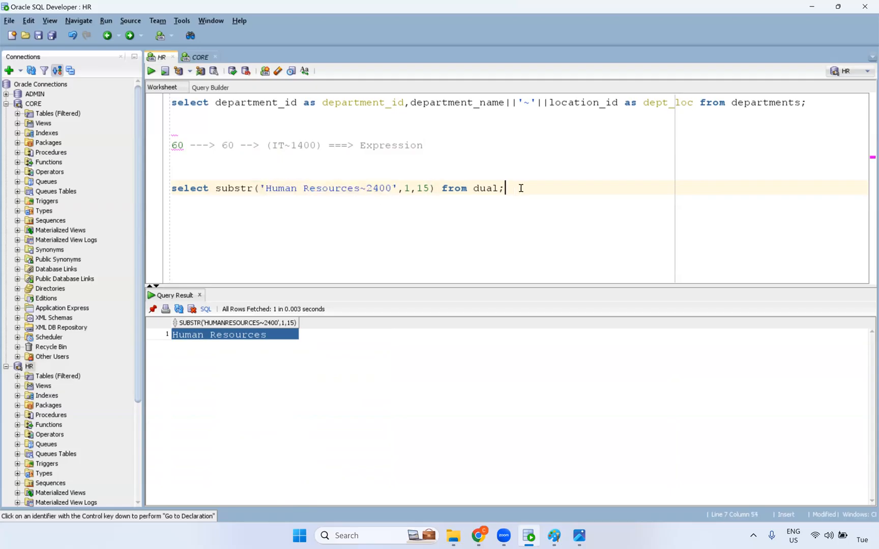
pyautogui.press('Return')
pyautogui.press('Return')
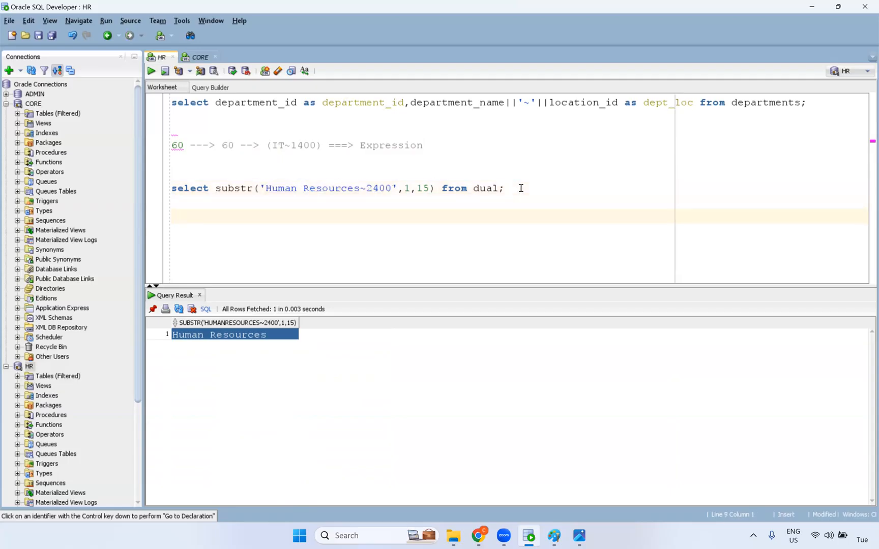
pyautogui.doubleClick(362, 188)
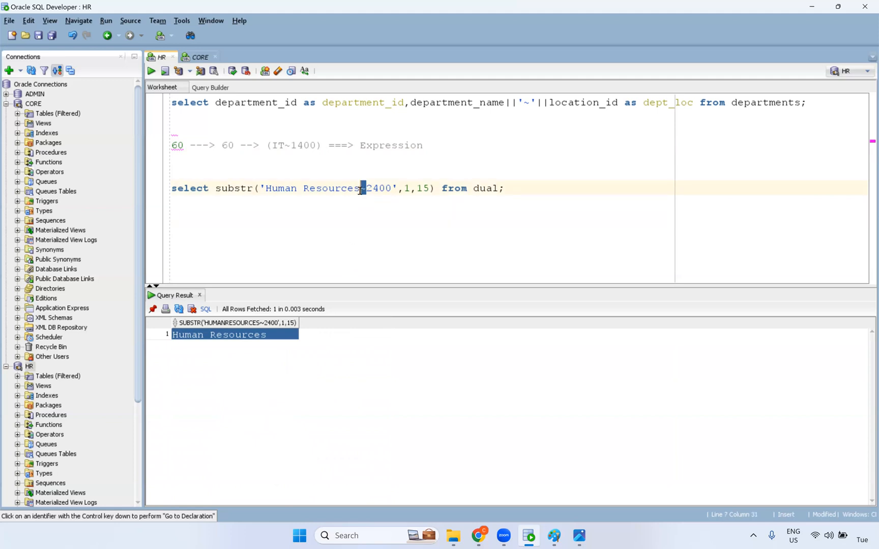
pyautogui.moveTo(356, 192); pyautogui.dragTo(359, 189)
# Write a query below the substr query that uses instr on the copied string to find '~' from dual, and run it.
pyautogui.click(278, 213)
pyautogui.press('Return')
pyautogui.write('selec')
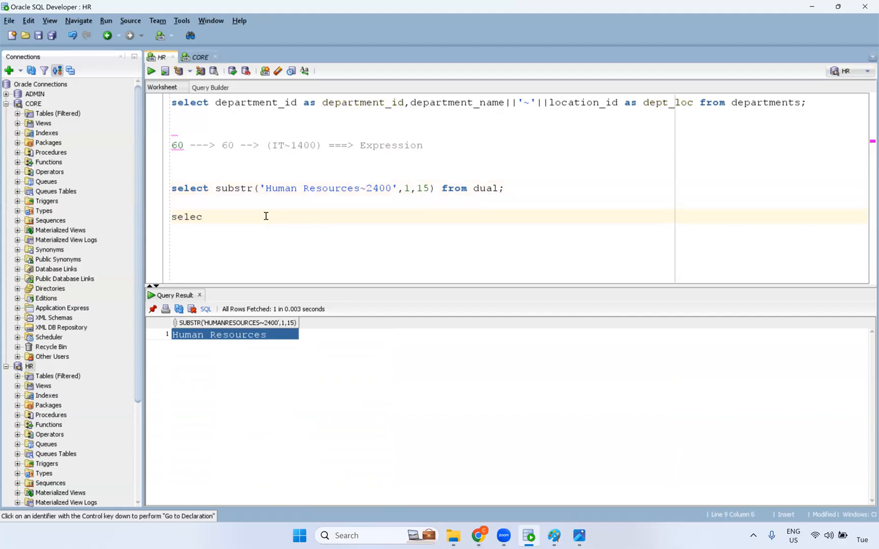
pyautogui.write('t instr')
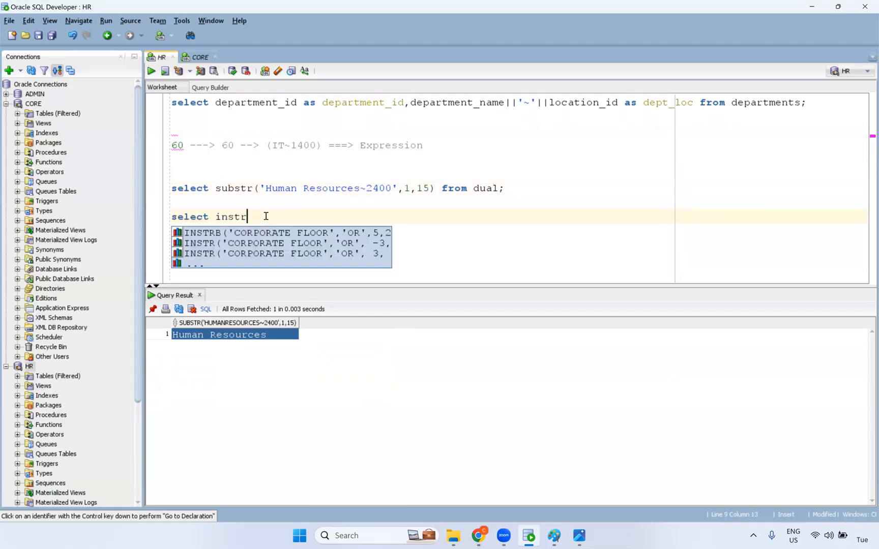
pyautogui.write("('")
pyautogui.hotkey('ctrl', 'v')
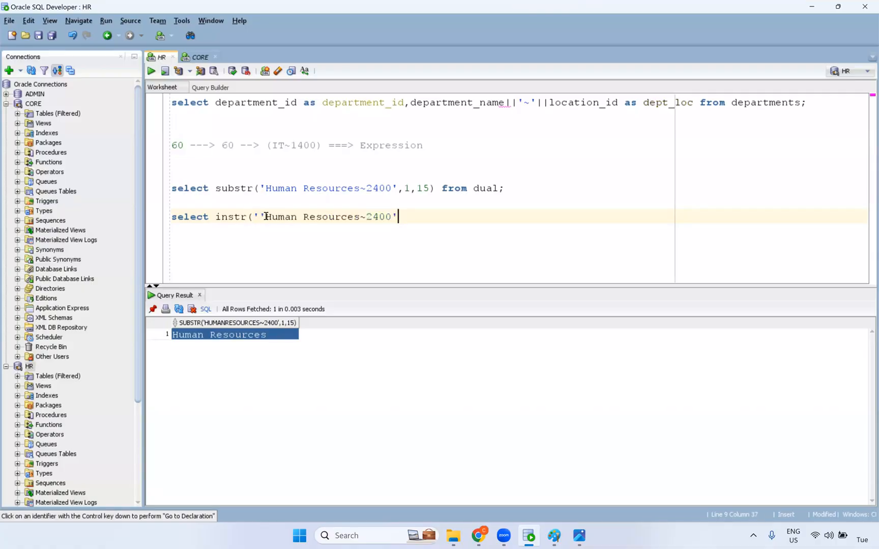
pyautogui.write(",'~') from dual;")
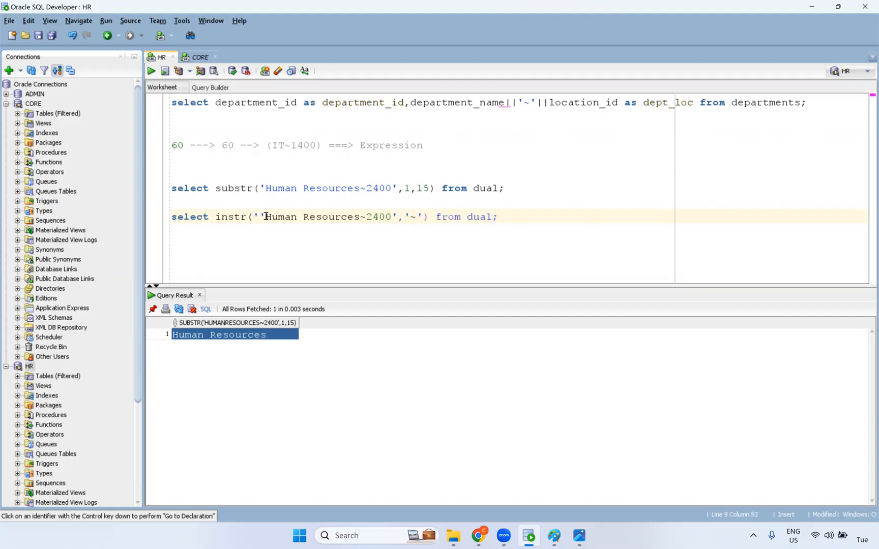
pyautogui.hotkey('ctrl', 'Return')
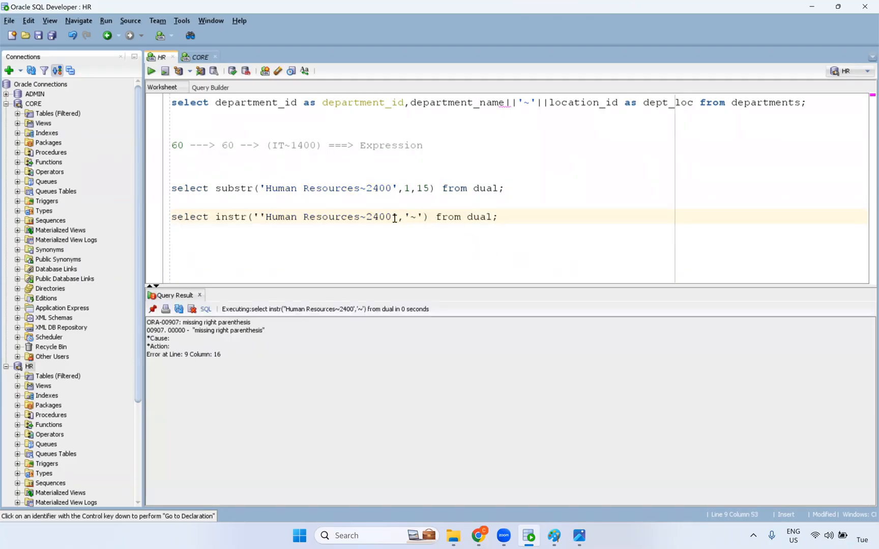
# Remove the extra quote before "Human Resources" in the instr query and rerun it.
pyautogui.click(265, 218)
pyautogui.press('BackSpace')
pyautogui.hotkey('ctrl', 'Return')
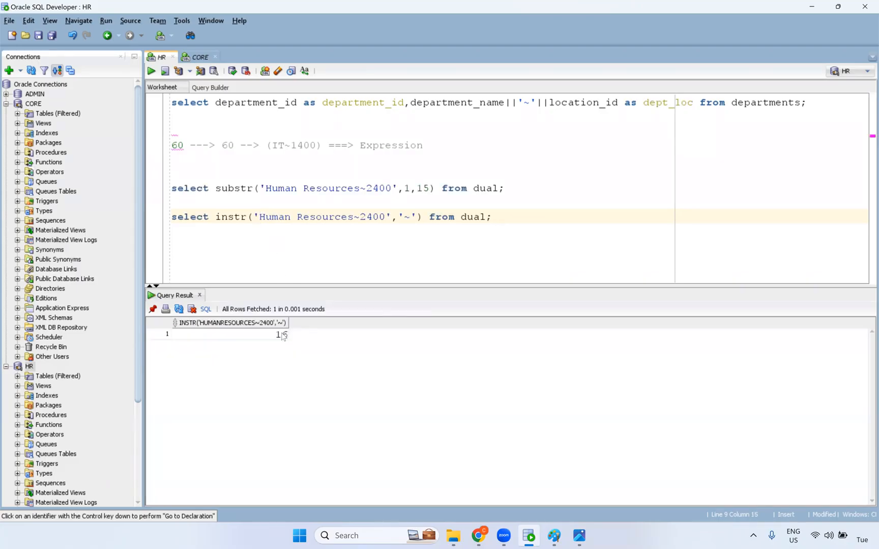
# Duplicate the substr query below the instr query.
pyautogui.moveTo(505, 189); pyautogui.dragTo(172, 188)
pyautogui.hotkey('ctrl', 'c')
pyautogui.click(196, 242)
pyautogui.press('Return')
pyautogui.hotkey('ctrl', 'v')
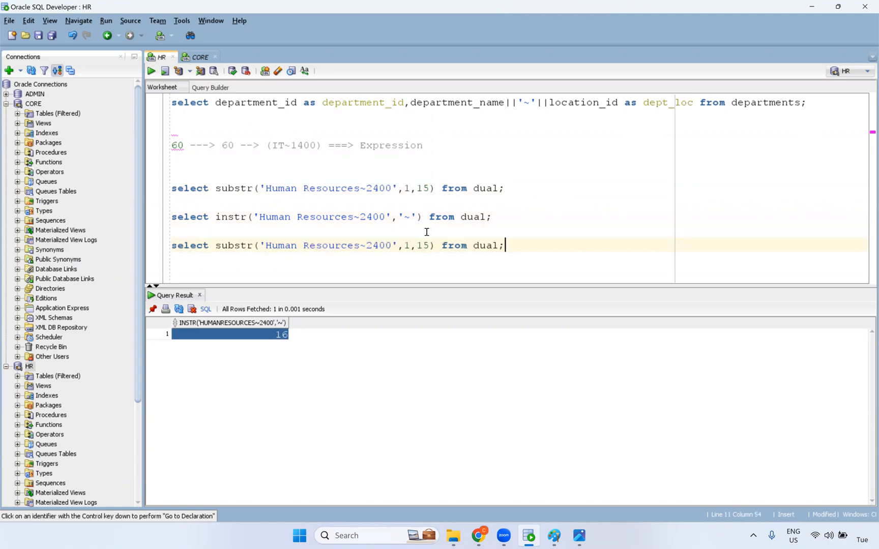
# Replace the length 15 in the duplicated substr query with instr('Human Resources~2400','~')-1 and run it.
pyautogui.moveTo(422, 217); pyautogui.dragTo(215, 217)
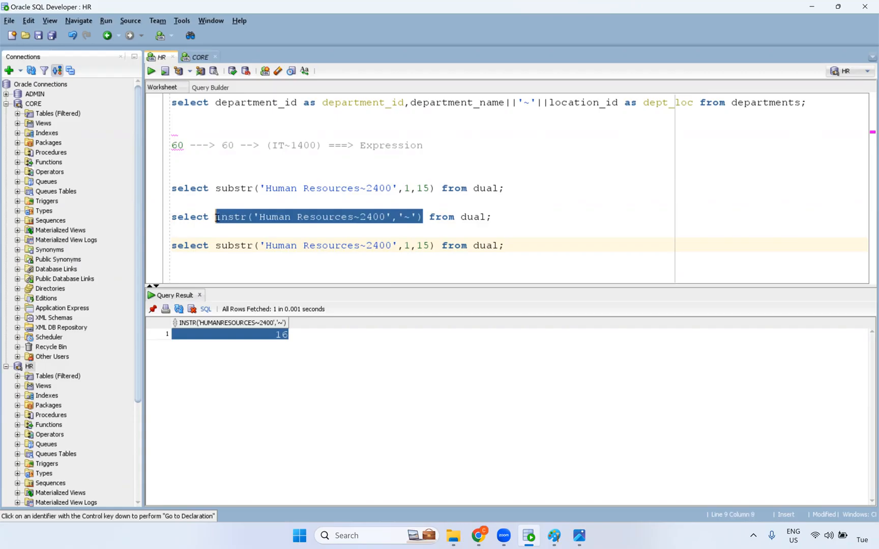
pyautogui.hotkey('ctrl', 'c')
pyautogui.doubleClick(424, 246)
pyautogui.hotkey('ctrl', 'v')
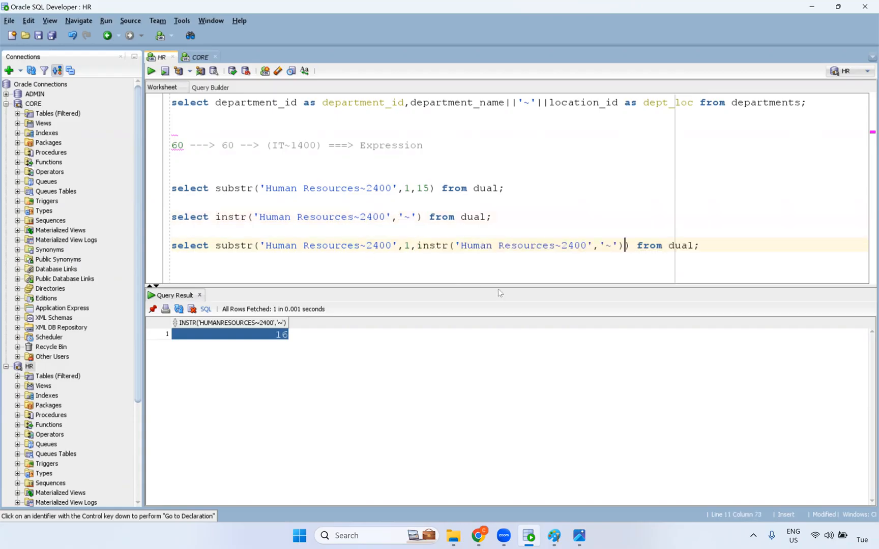
pyautogui.write('-1')
pyautogui.hotkey('ctrl', 'Return')
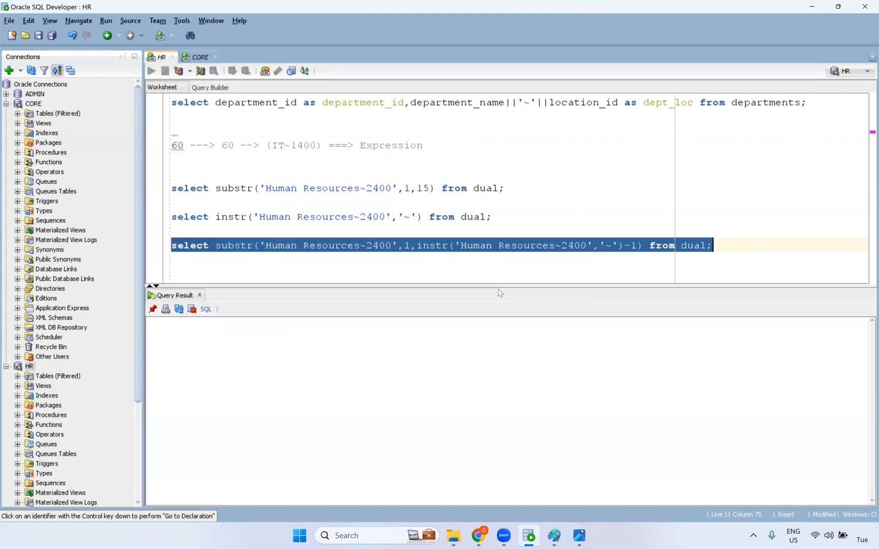
pyautogui.click(195, 337)
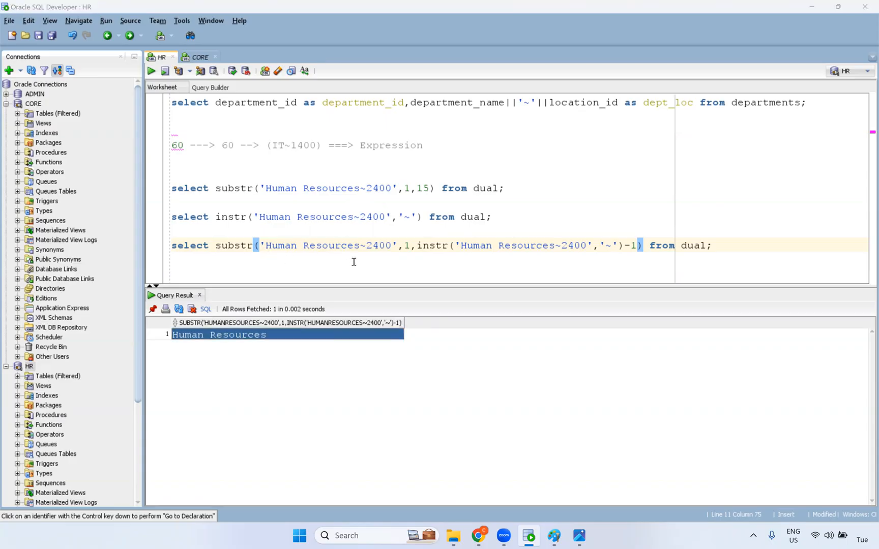
# Highlight the "Human Resources" and "2400" parts of the string in the nested substr query.
pyautogui.moveTo(360, 246); pyautogui.dragTo(265, 246)
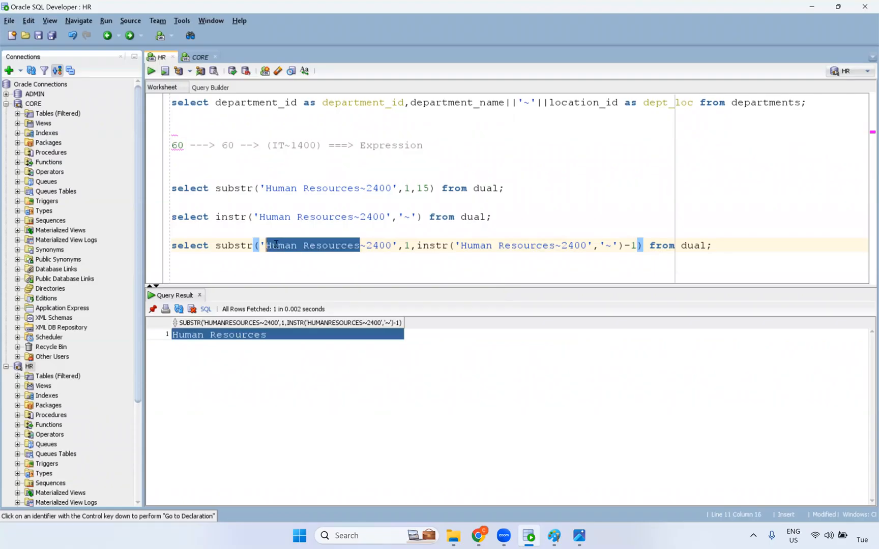
pyautogui.doubleClick(379, 246)
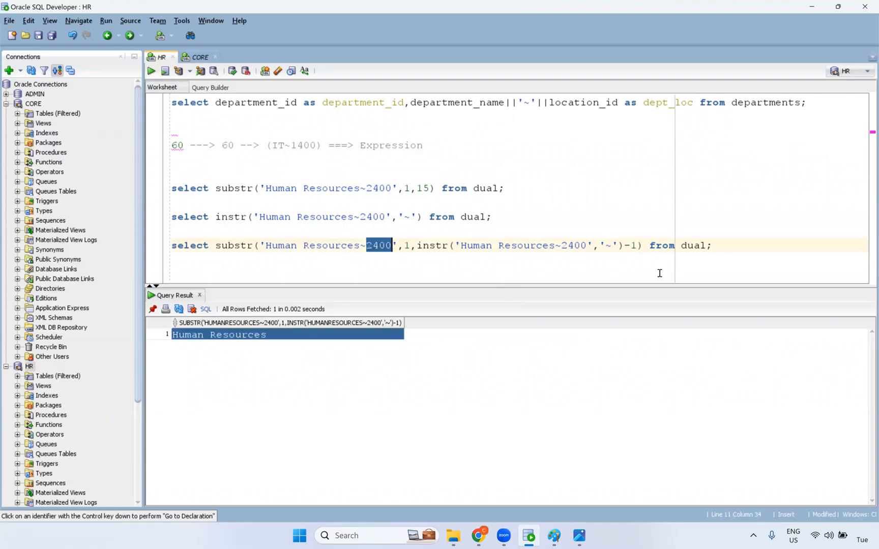
pyautogui.click(723, 243)
pyautogui.moveTo(492, 217); pyautogui.dragTo(400, 200)
# Duplicate the first substr query below the nested substr and instr query.
pyautogui.moveTo(506, 189); pyautogui.dragTo(163, 196)
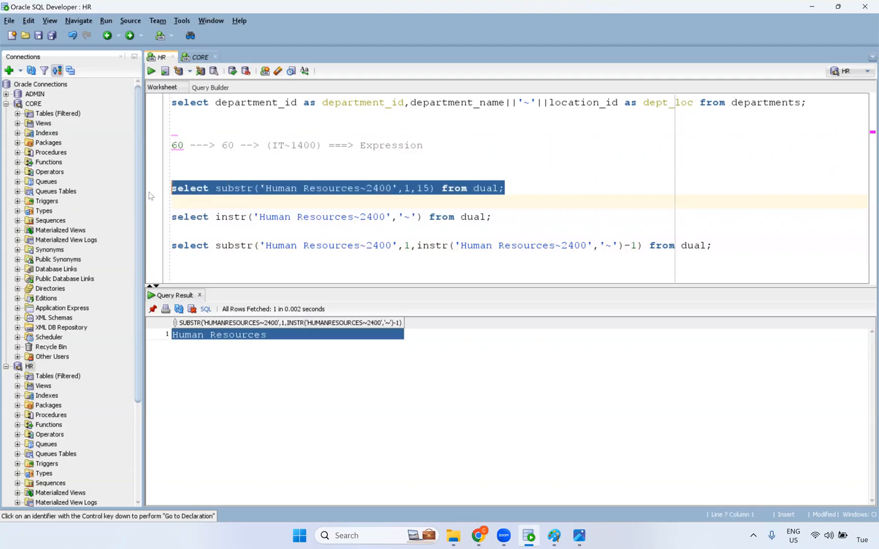
pyautogui.hotkey('ctrl', 'c')
pyautogui.click(211, 262)
pyautogui.press('Return')
pyautogui.press('Return')
pyautogui.hotkey('ctrl', 'v')
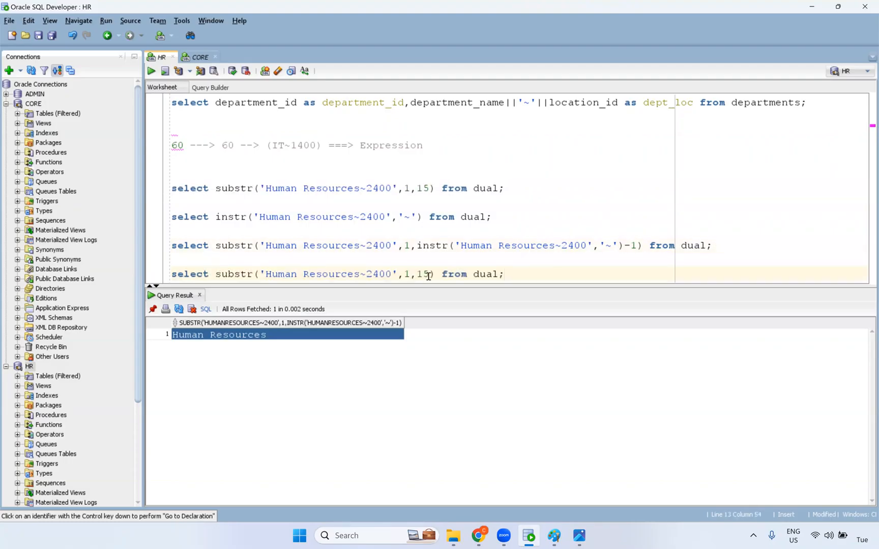
# Replace the arguments 1,15 in the newest substr query with -4 and run it.
pyautogui.moveTo(429, 275); pyautogui.dragTo(409, 283)
pyautogui.write('-1')
pyautogui.press('BackSpace')
pyautogui.write('4')
pyautogui.hotkey('ctrl', 'Return')
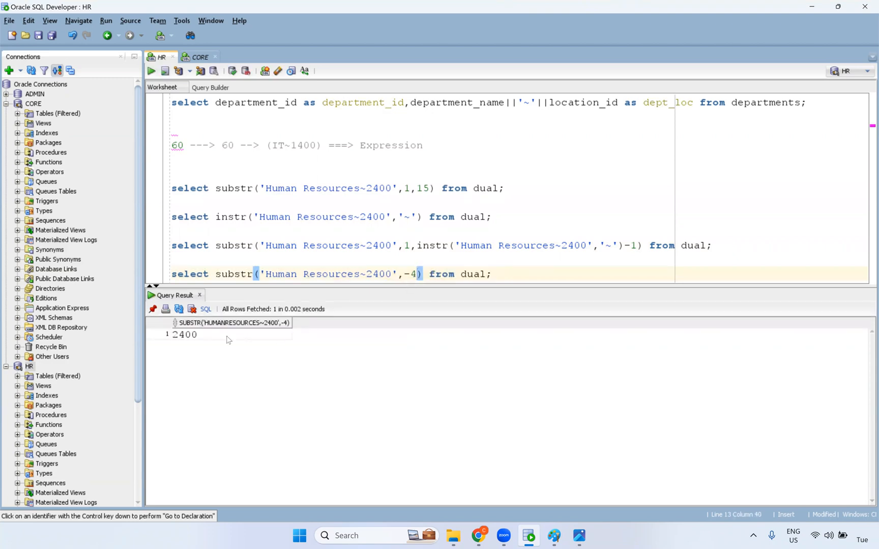
pyautogui.click(229, 339)
# Highlight the four characters "2400" in the last substr query and add blank lines below that query.
pyautogui.click(392, 275)
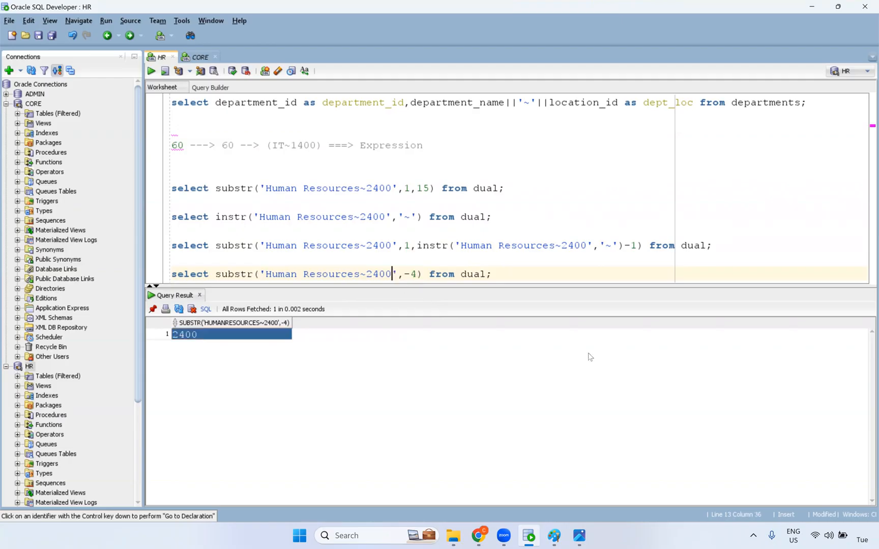
pyautogui.hotkey('shift', 'Left')
pyautogui.hotkey('shift', 'Left')
pyautogui.hotkey('shift', 'Left')
pyautogui.hotkey('shift', 'Left')
pyautogui.click(499, 276)
pyautogui.press('Return')
pyautogui.press('Return')
pyautogui.press('Return')
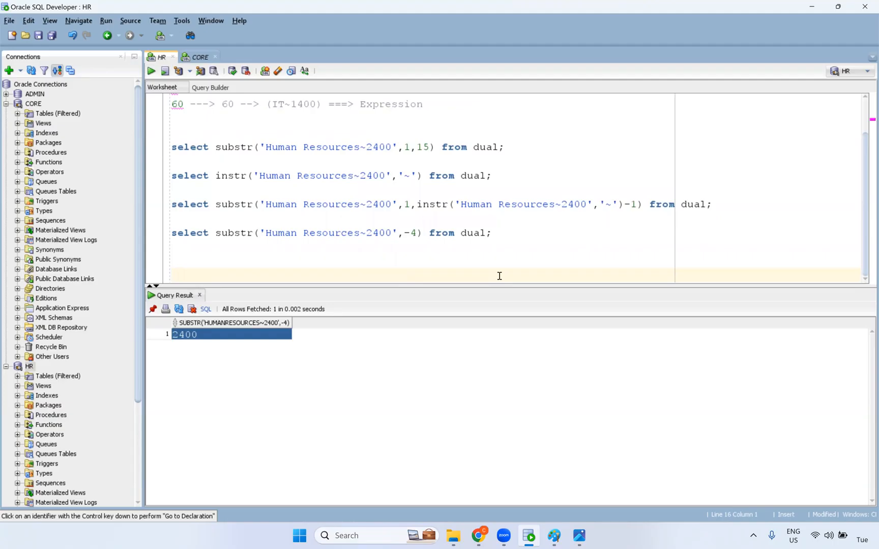
pyautogui.click(237, 261)
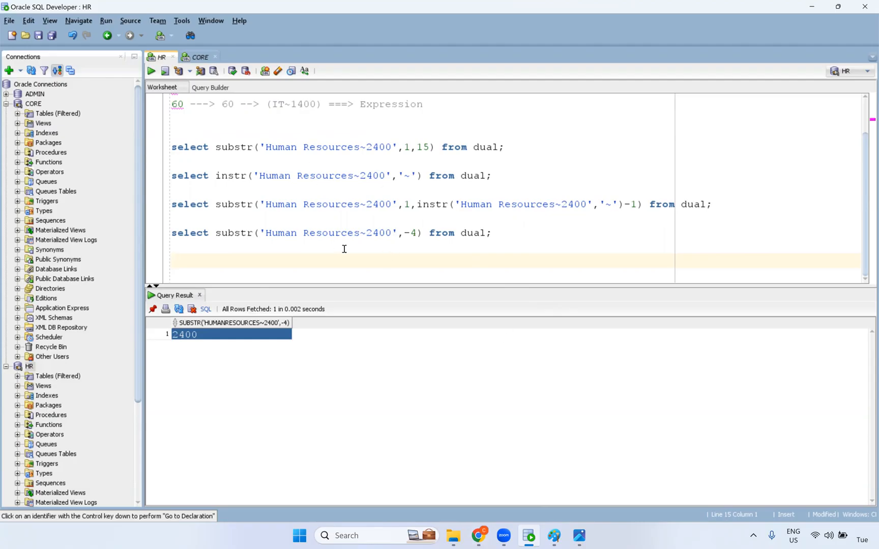
# Review the m_Unconnected_lookup mapping, and highlight address, department name and location ID values in the CORE worksheet's query results.
pyautogui.click(529, 536)
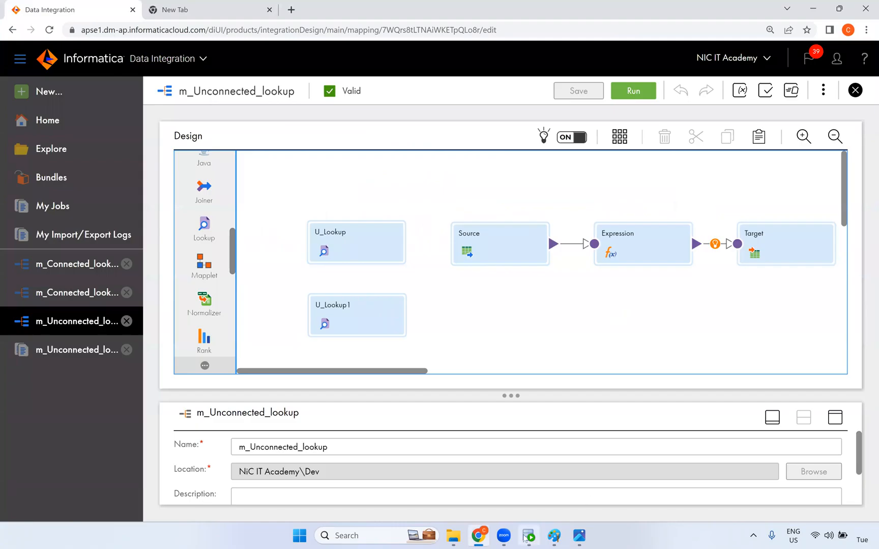
pyautogui.hotkey('alt', 'Tab')
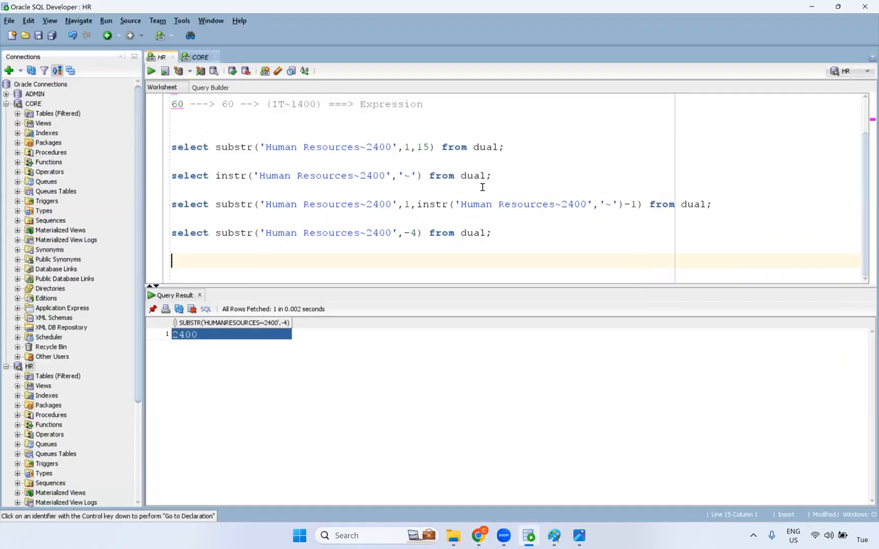
pyautogui.click(208, 58)
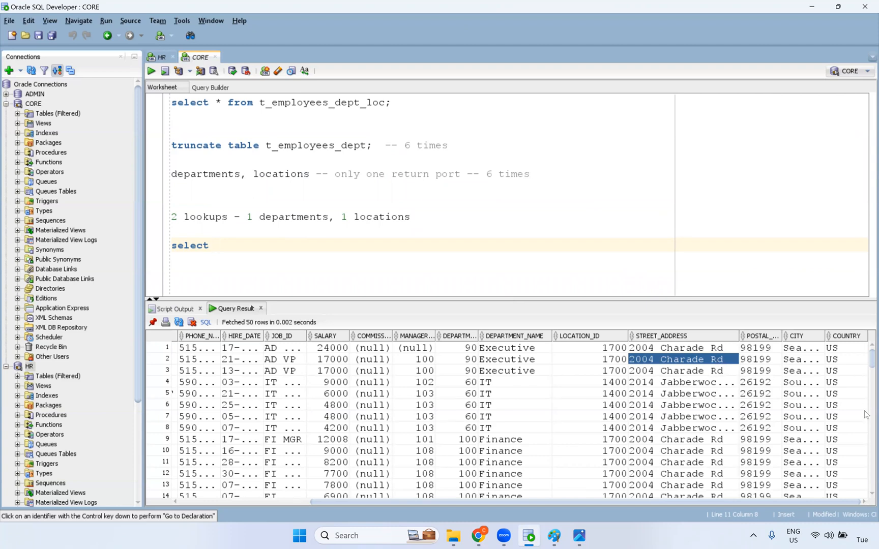
pyautogui.click(721, 387)
pyautogui.moveTo(705, 358); pyautogui.dragTo(843, 421)
pyautogui.moveTo(570, 360); pyautogui.dragTo(500, 397)
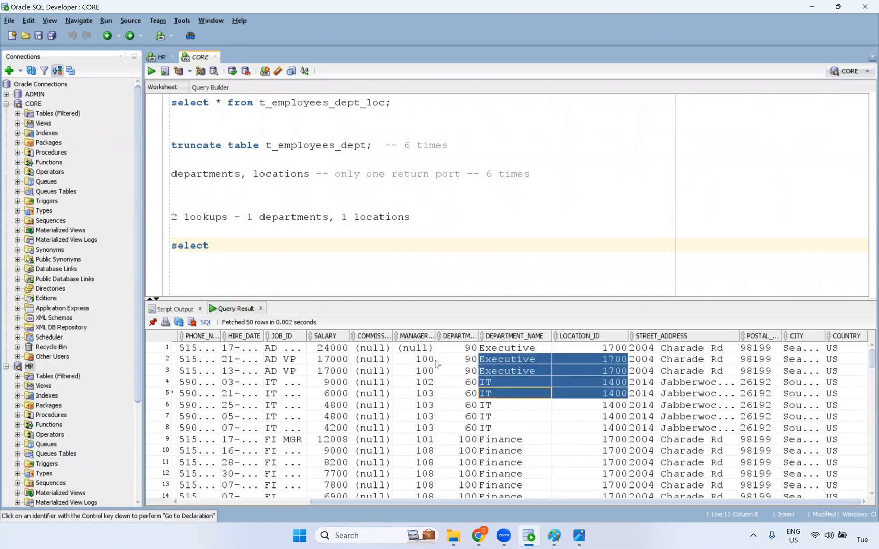
# Switch to Informatica Data Integration and create a new mapping.
pyautogui.hotkey('alt', 'Tab')
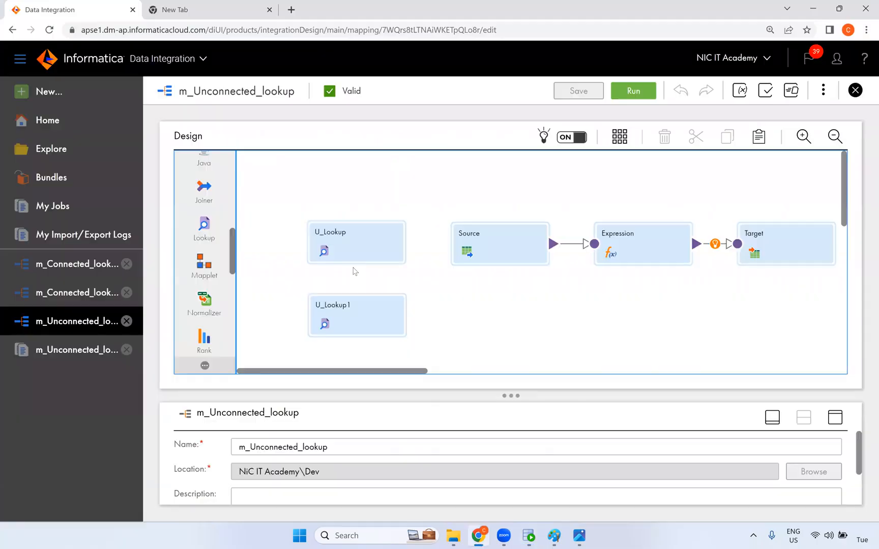
pyautogui.click(63, 95)
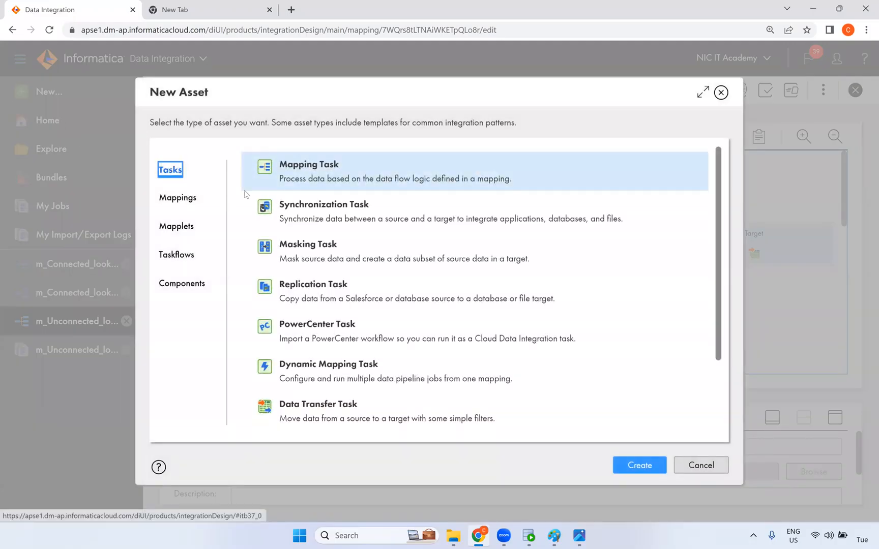
pyautogui.click(178, 198)
pyautogui.click(644, 461)
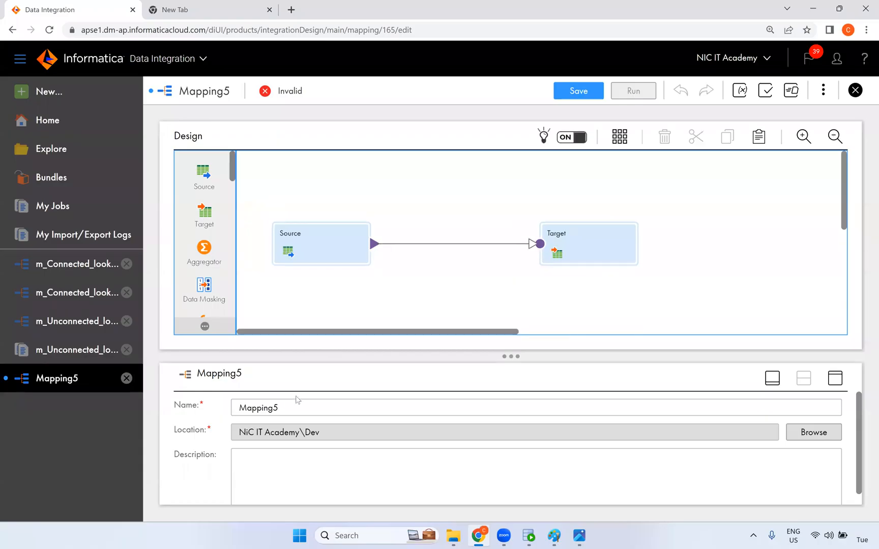
# Name the new mapping m_Unconnected_lkp_multiple_return_port.
pyautogui.moveTo(283, 407); pyautogui.dragTo(174, 407)
pyautogui.write('m')
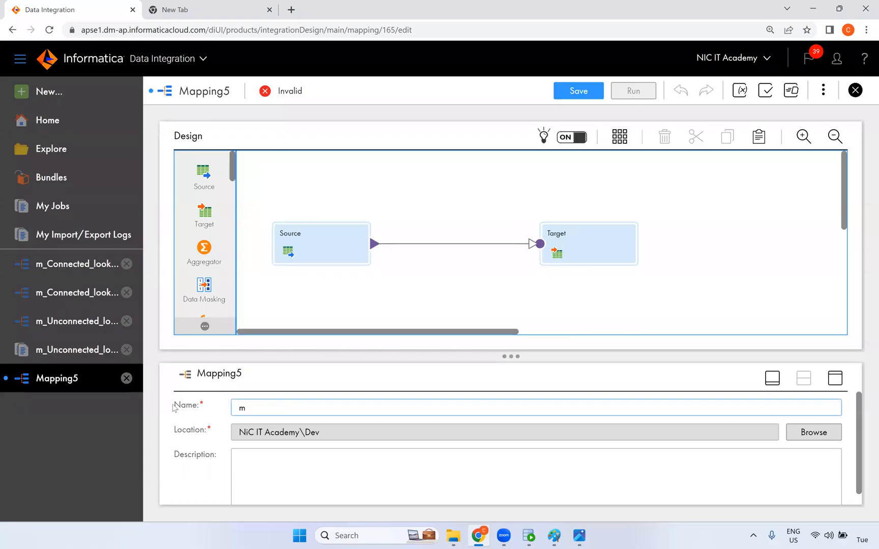
pyautogui.write('_Unconnected_lkp_multi')
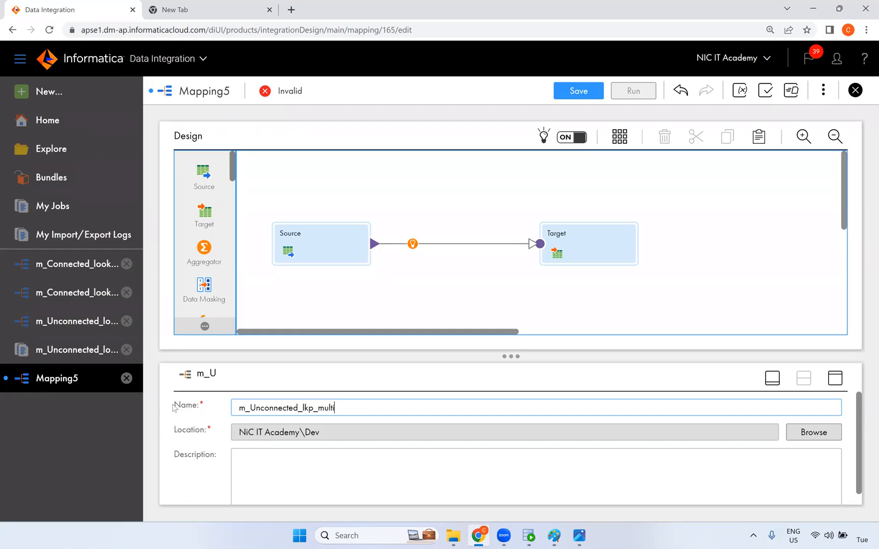
pyautogui.write('ple_return_port')
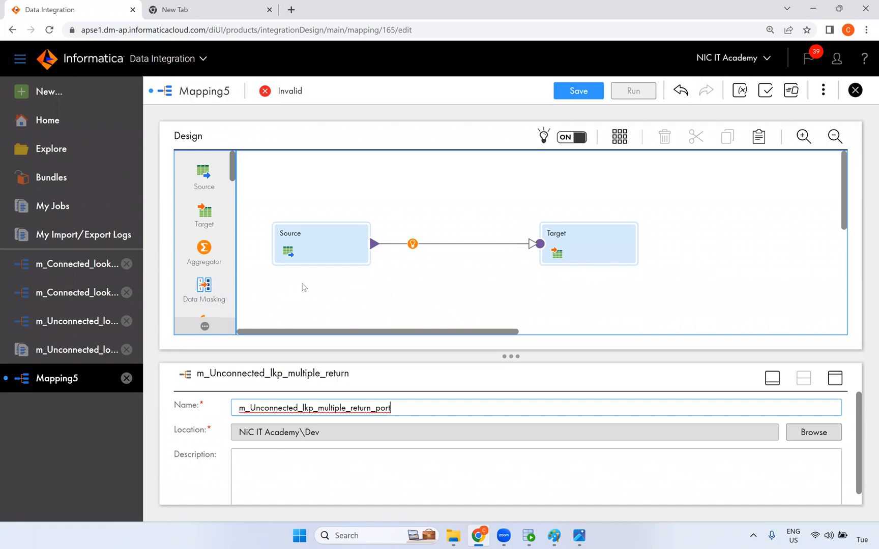
# Set the Source transformation's connection to Oracle_Src (Oracle).
pyautogui.click(313, 256)
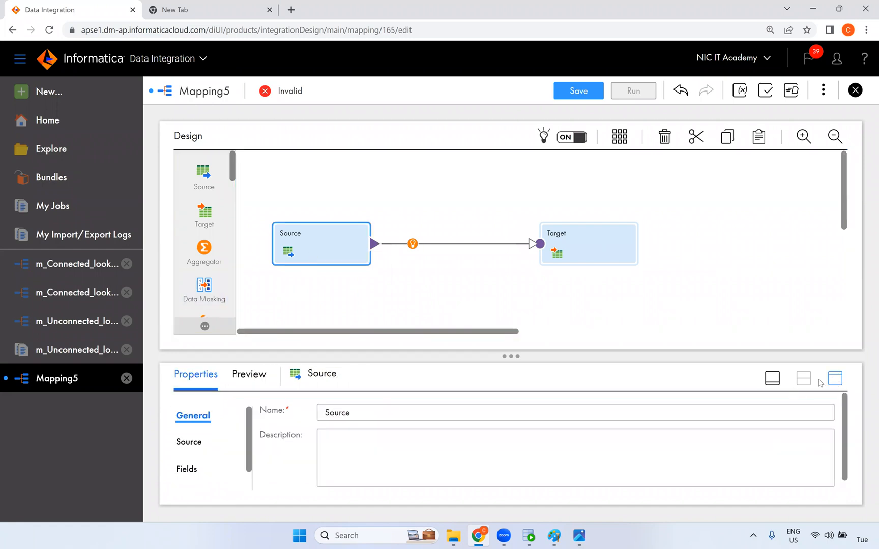
pyautogui.click(835, 379)
pyautogui.click(191, 203)
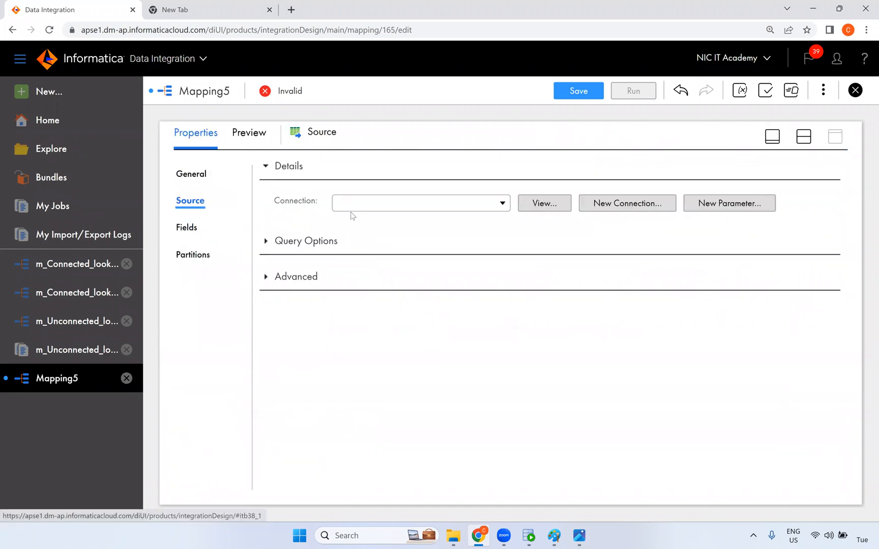
pyautogui.click(356, 204)
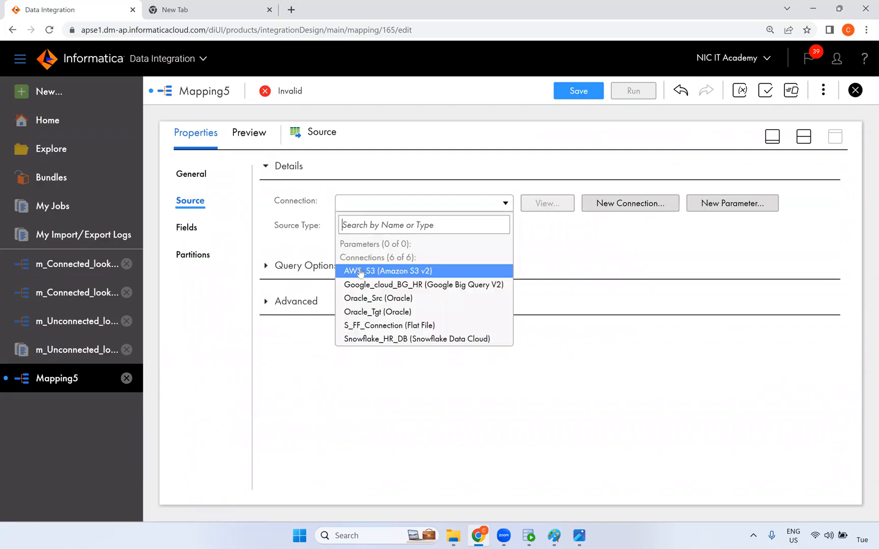
pyautogui.click(378, 299)
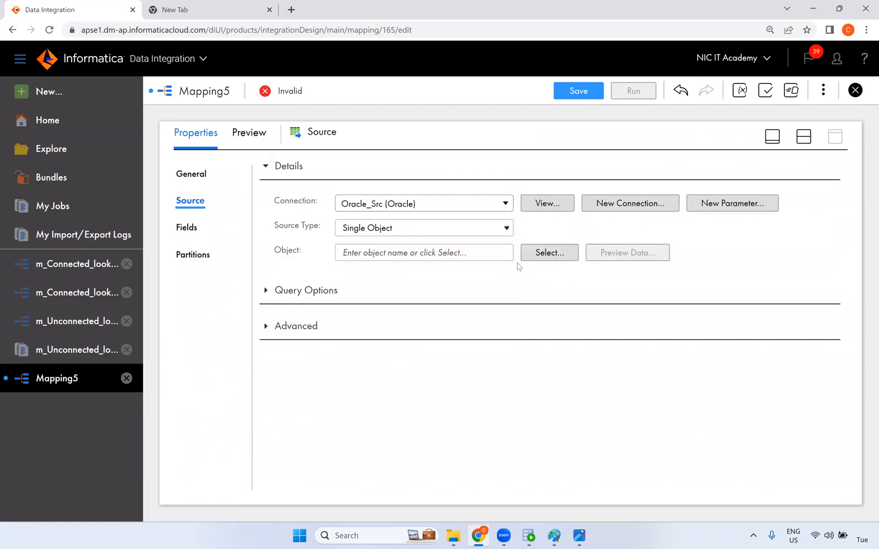
# Choose the EMPLOYEES table as the Source transformation's object.
pyautogui.click(549, 251)
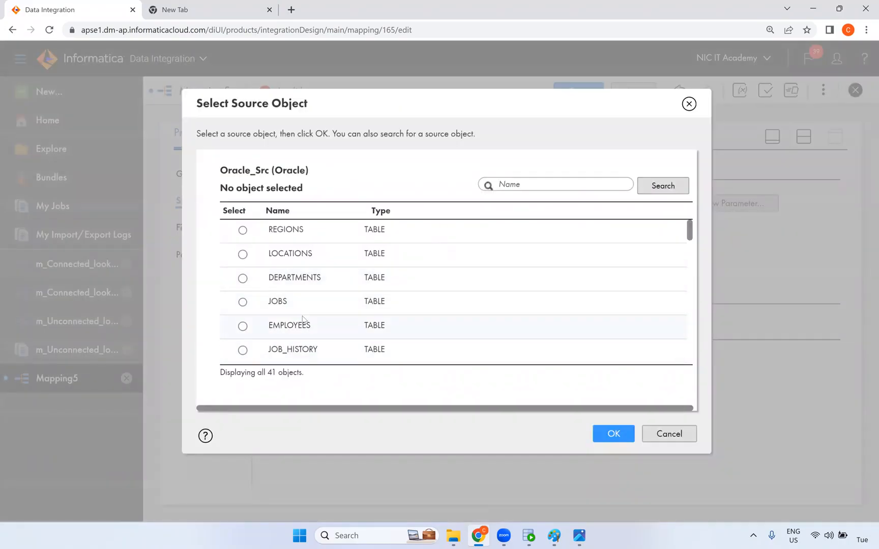
pyautogui.scroll(-5, 305, 315)
pyautogui.scroll(-1, 306, 315)
pyautogui.scroll(1, 307, 317)
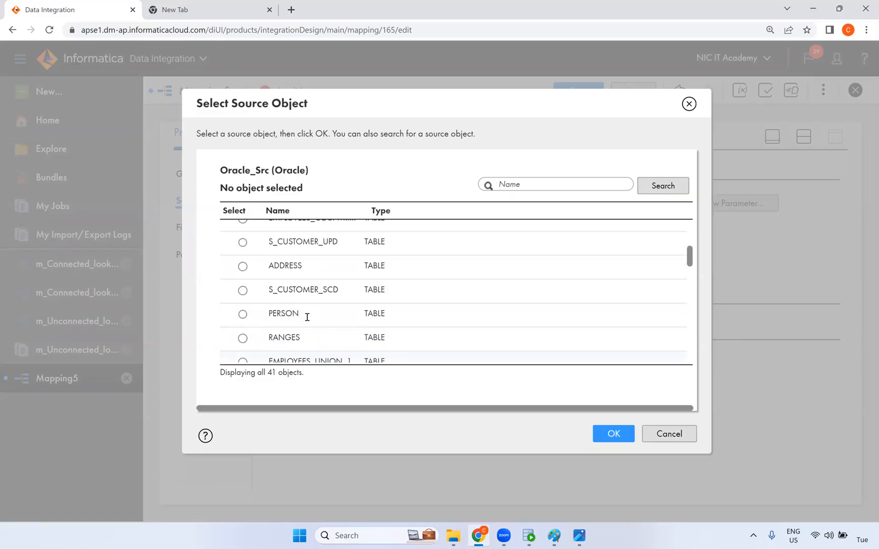
pyautogui.scroll(5, 309, 305)
pyautogui.click(321, 287)
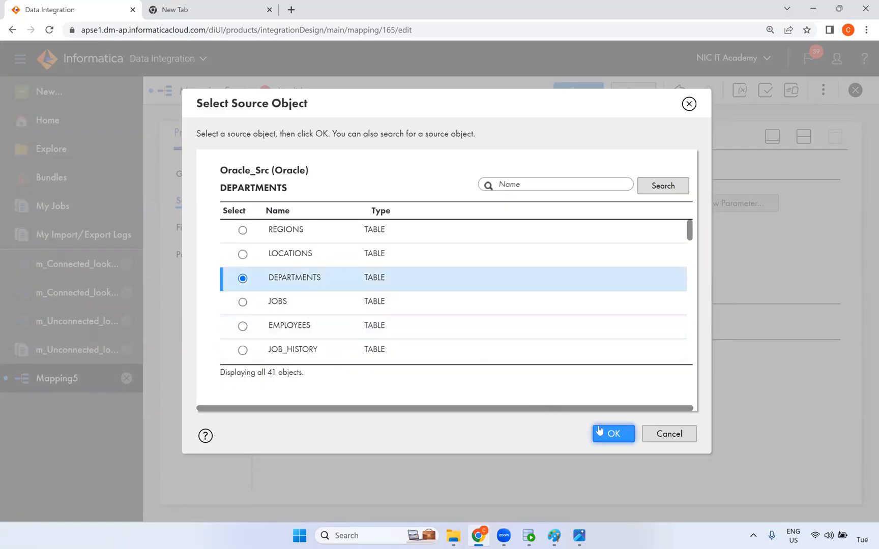
pyautogui.moveTo(525, 117)
pyautogui.mouseDown()
pyautogui.moveTo(552, 547)
pyautogui.moveTo(538, 106)
pyautogui.mouseUp()
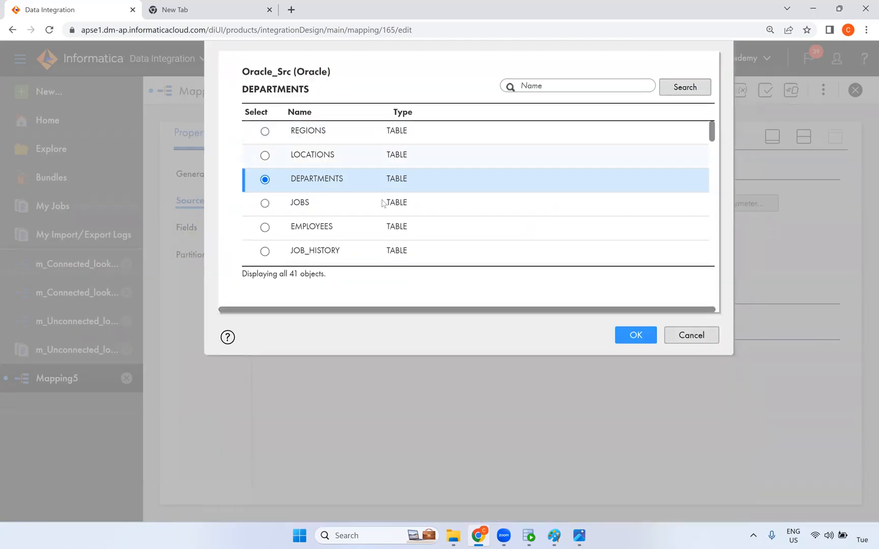
pyautogui.click(333, 231)
pyautogui.click(633, 334)
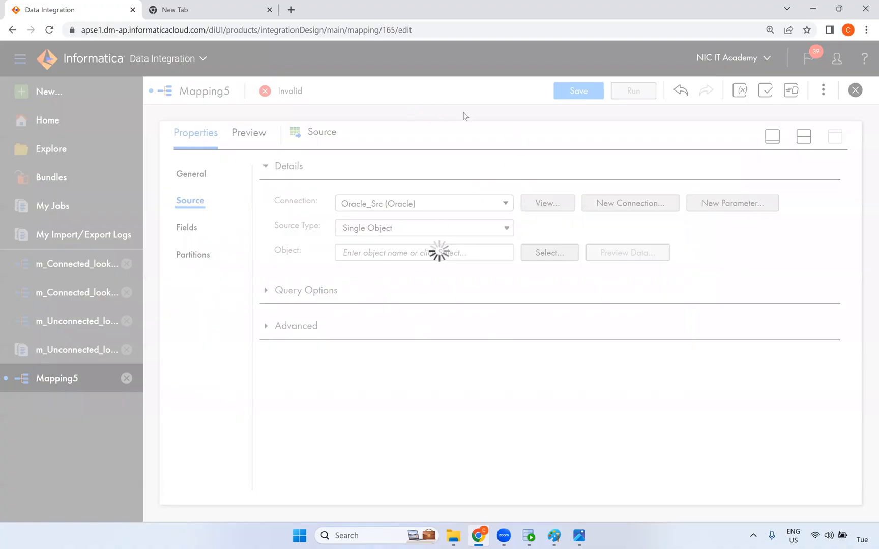
# Set the Target transformation's connection to Oracle_Tgt (Oracle).
pyautogui.click(804, 137)
pyautogui.click(607, 256)
pyautogui.click(835, 417)
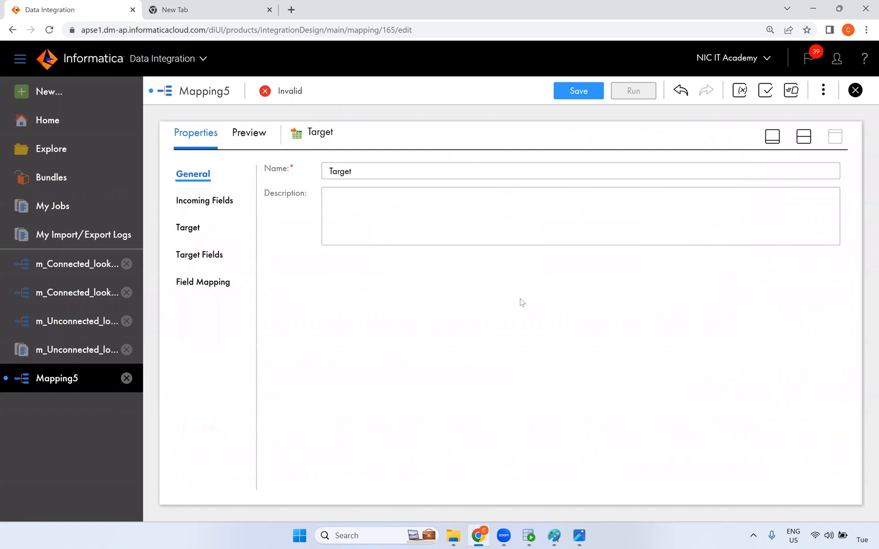
pyautogui.click(206, 237)
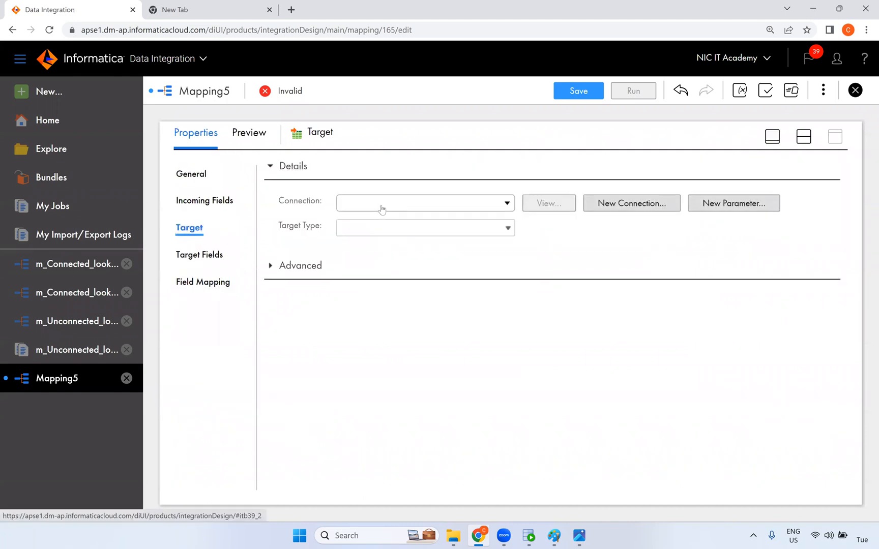
pyautogui.click(381, 204)
pyautogui.click(377, 311)
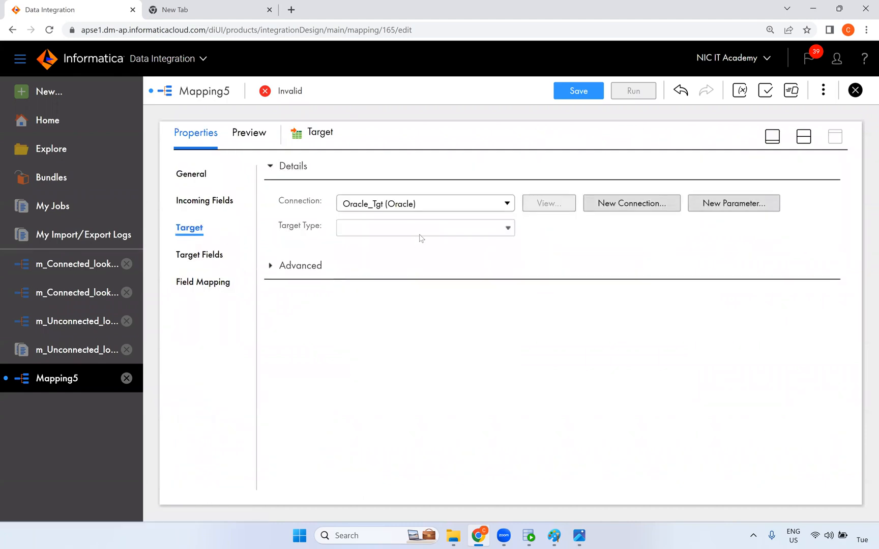
# Choose the existing table T_EMPLOYEES_DEPT as the target object and enable truncating the target.
pyautogui.click(531, 255)
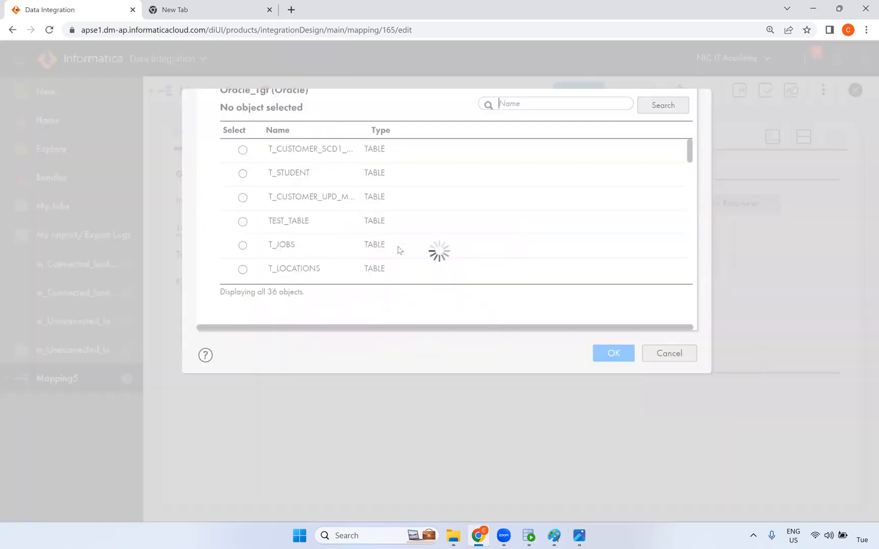
pyautogui.scroll(-3, 325, 326)
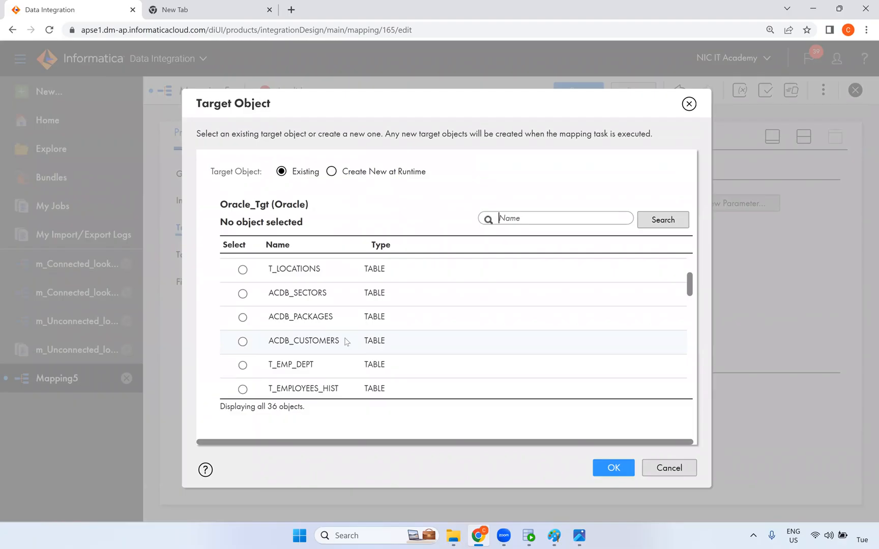
pyautogui.scroll(-2, 333, 355)
pyautogui.scroll(-4, 341, 348)
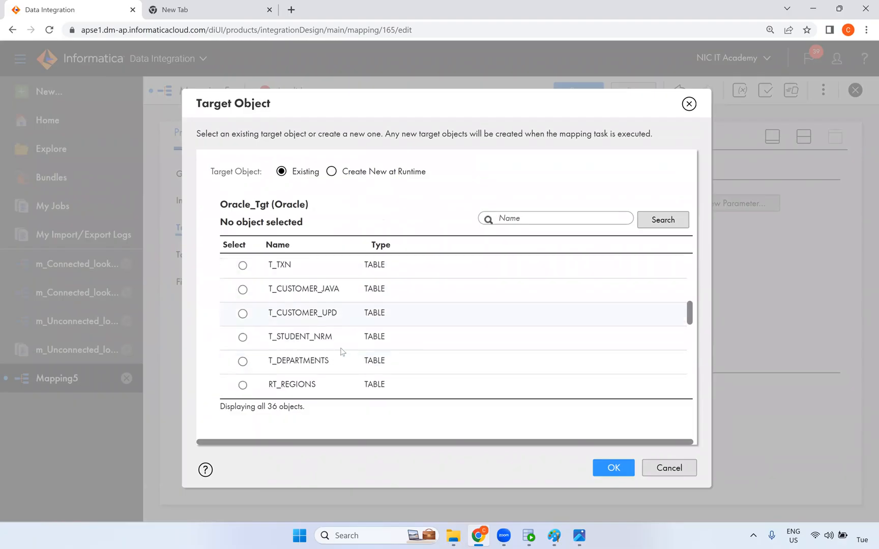
pyautogui.click(339, 352)
pyautogui.click(596, 471)
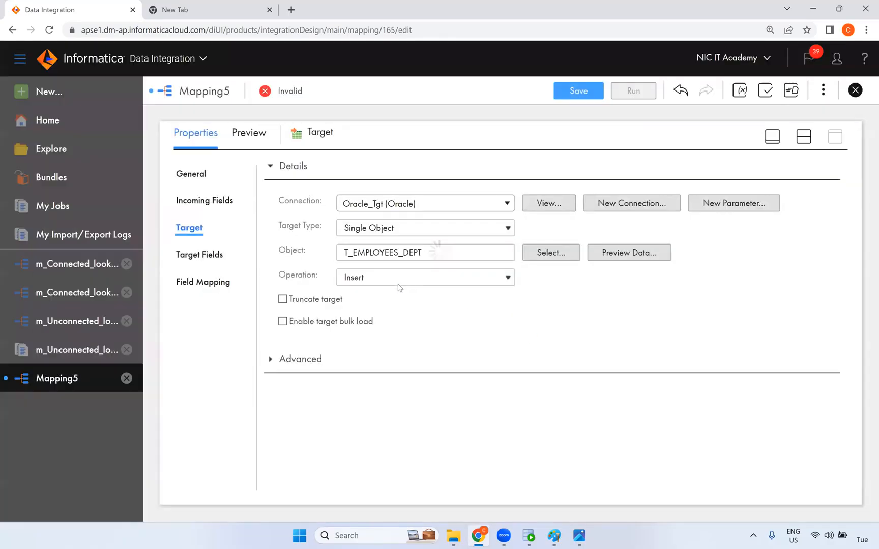
pyautogui.click(311, 300)
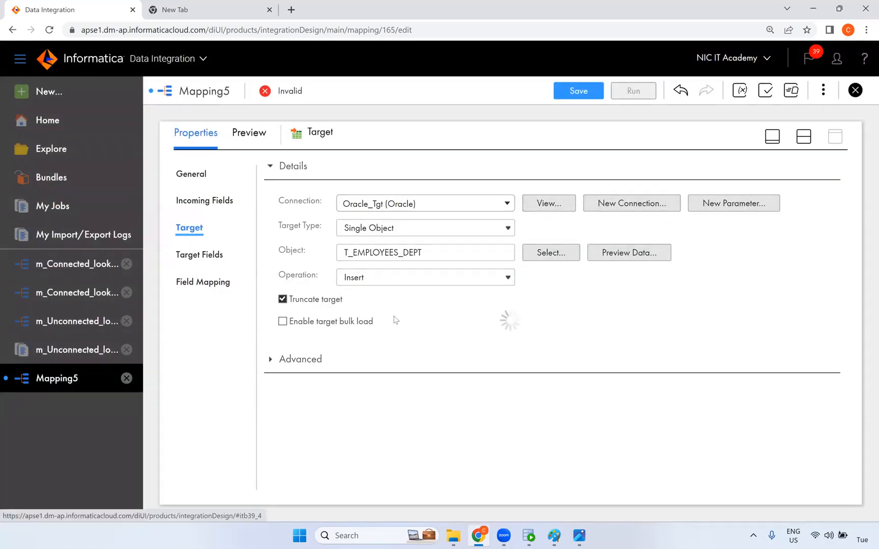
# Insert an Expression transformation between Source and Target and space the transformations out along the flow.
pyautogui.click(804, 136)
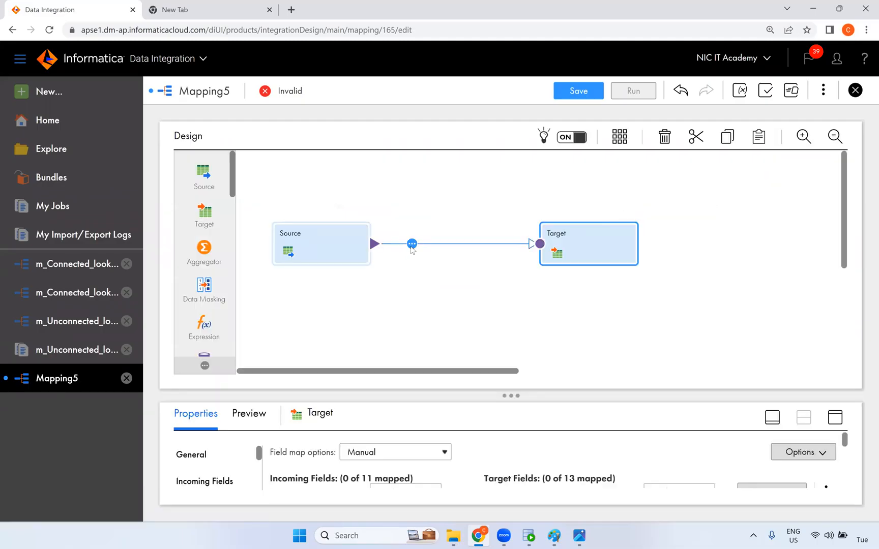
pyautogui.click(412, 244)
pyautogui.click(458, 273)
pyautogui.click(585, 224)
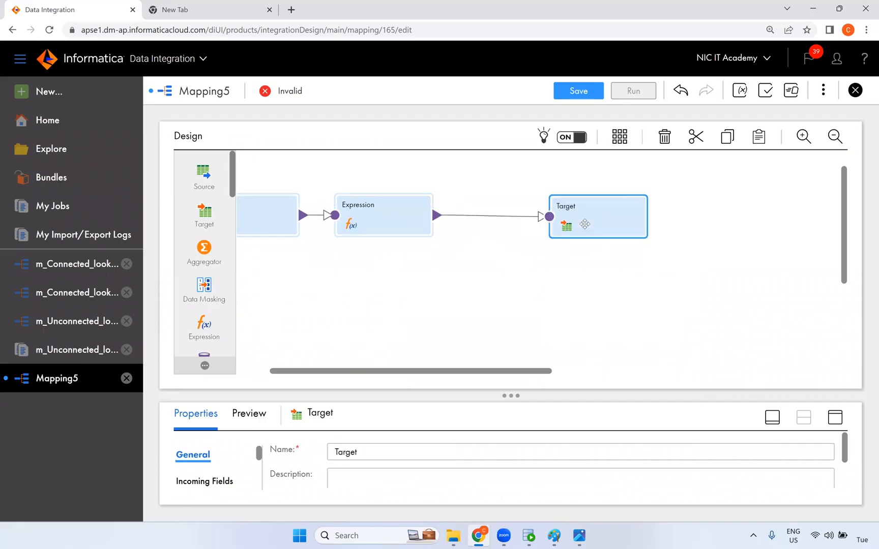
pyautogui.moveTo(585, 224); pyautogui.dragTo(588, 225)
pyautogui.moveTo(401, 223); pyautogui.dragTo(427, 224)
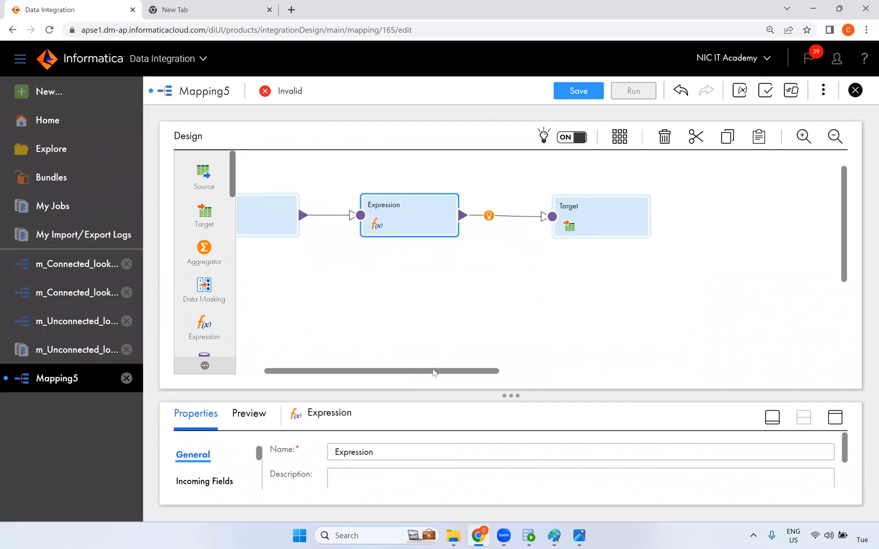
pyautogui.moveTo(434, 372); pyautogui.dragTo(407, 373)
pyautogui.moveTo(847, 225); pyautogui.dragTo(848, 187)
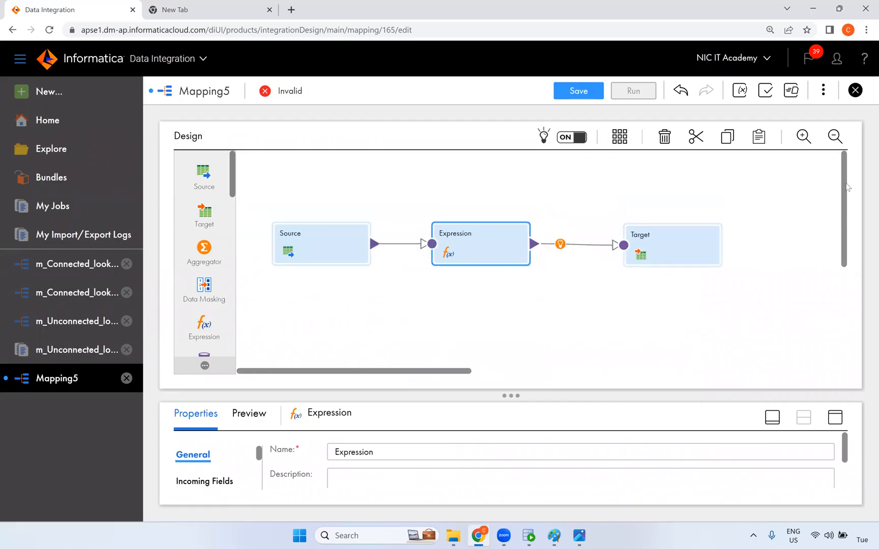
# Add a Lookup transformation to the canvas above the Source and Expression, without linking it to the flow.
pyautogui.scroll(-2, 241, 260)
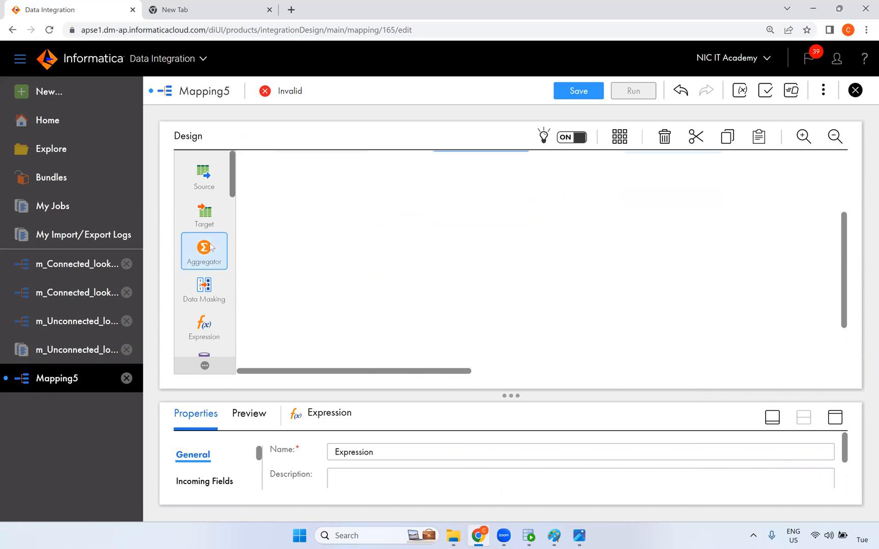
pyautogui.scroll(2, 343, 259)
pyautogui.scroll(-4, 205, 239)
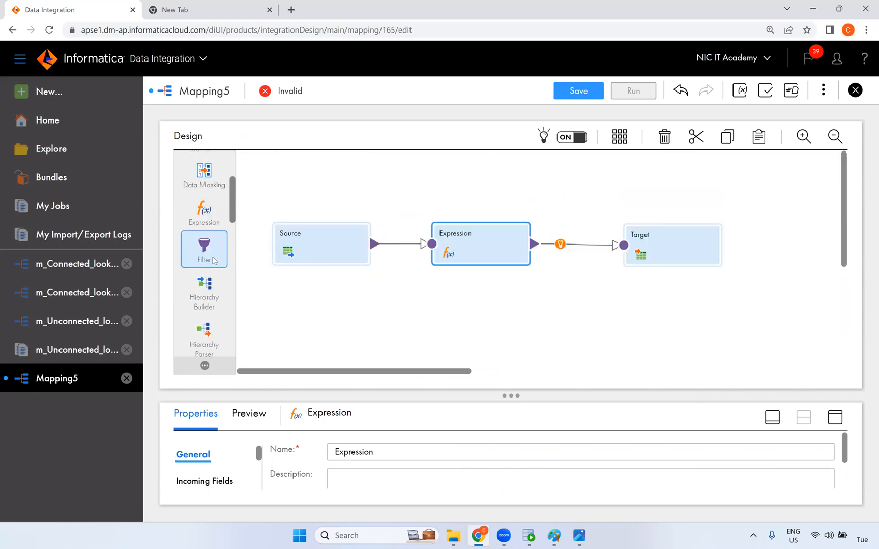
pyautogui.scroll(-1, 204, 245)
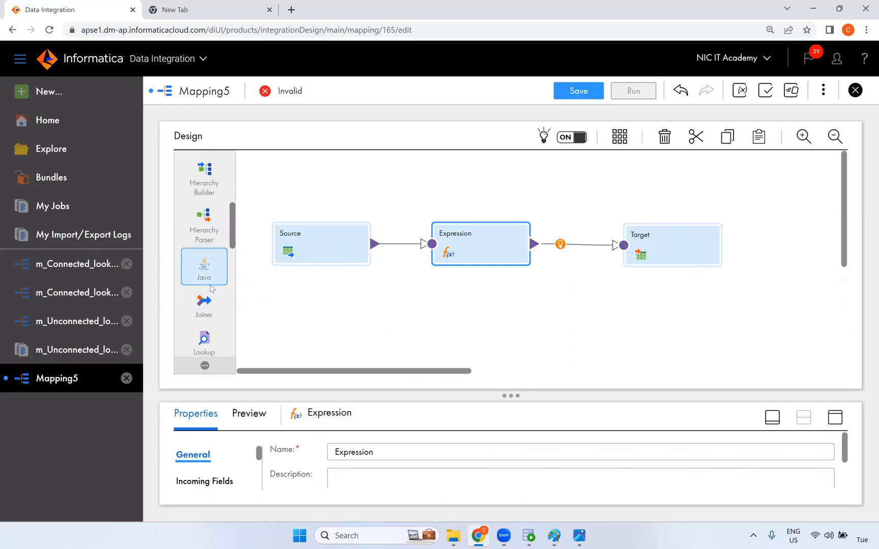
pyautogui.moveTo(207, 340); pyautogui.dragTo(357, 193)
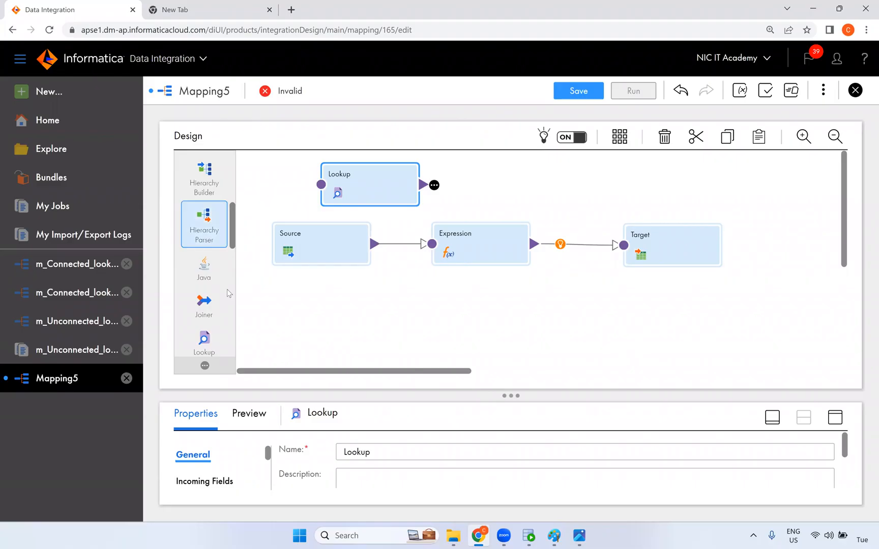
# Make the new Lookup transformation an unconnected lookup.
pyautogui.click(834, 418)
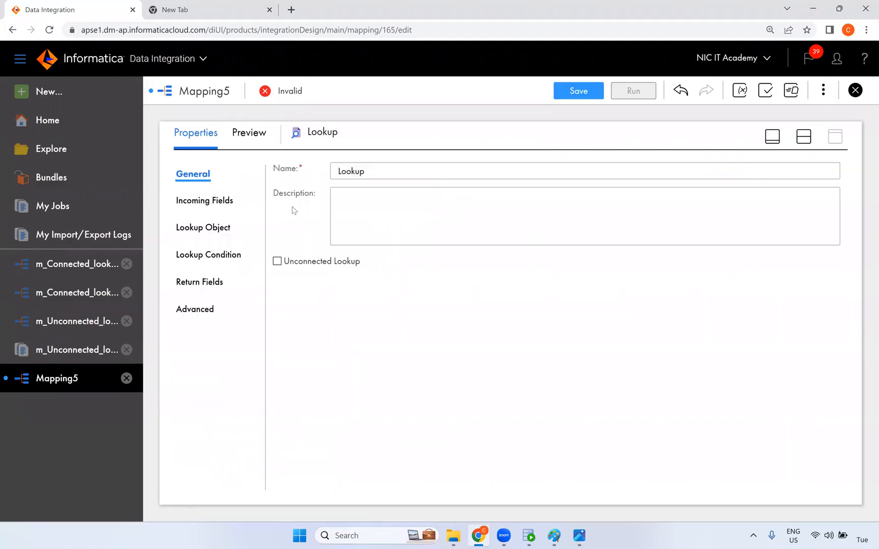
pyautogui.click(292, 264)
pyautogui.click(457, 370)
# Set the lookup's connection to Oracle_Src (Oracle) and choose DEPARTMENTS as its lookup object.
pyautogui.click(210, 233)
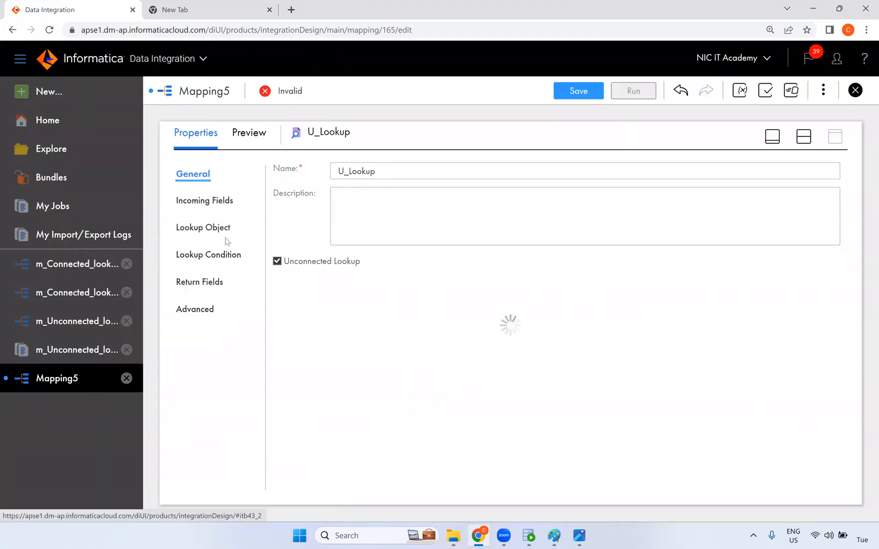
pyautogui.click(380, 206)
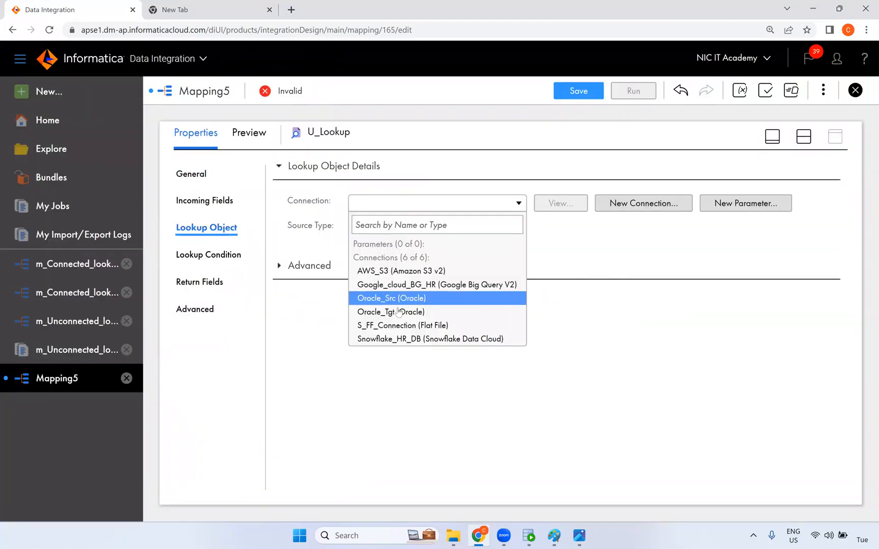
pyautogui.click(395, 300)
pyautogui.click(583, 253)
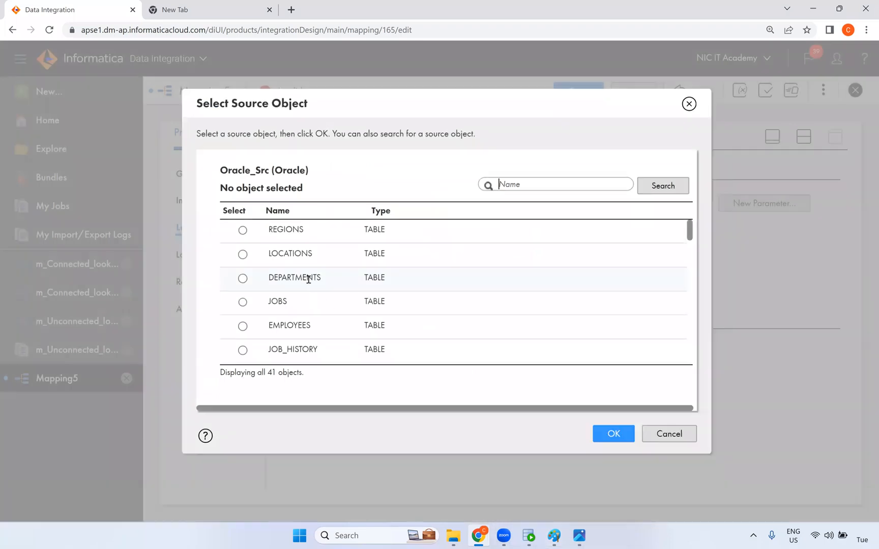
pyautogui.click(307, 279)
pyautogui.click(602, 434)
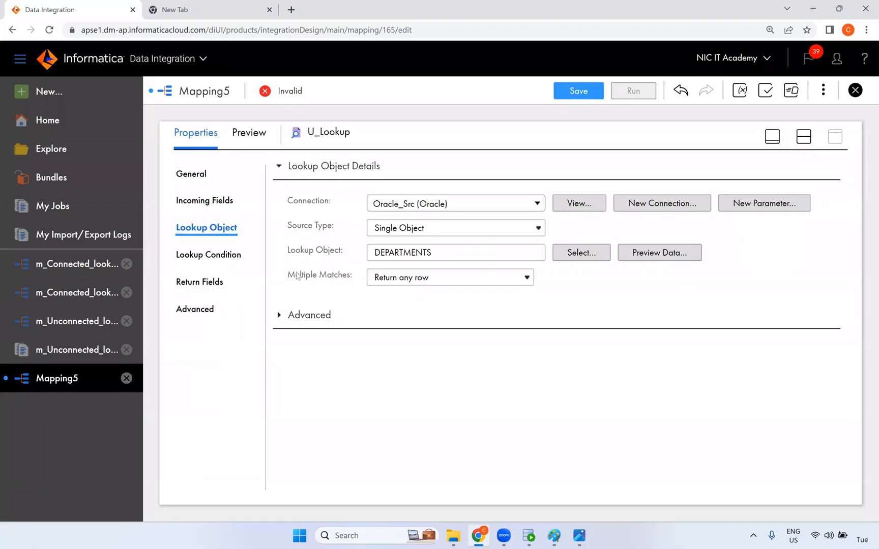
# Add an incoming field named in_department_id to the unconnected lookup.
pyautogui.click(215, 203)
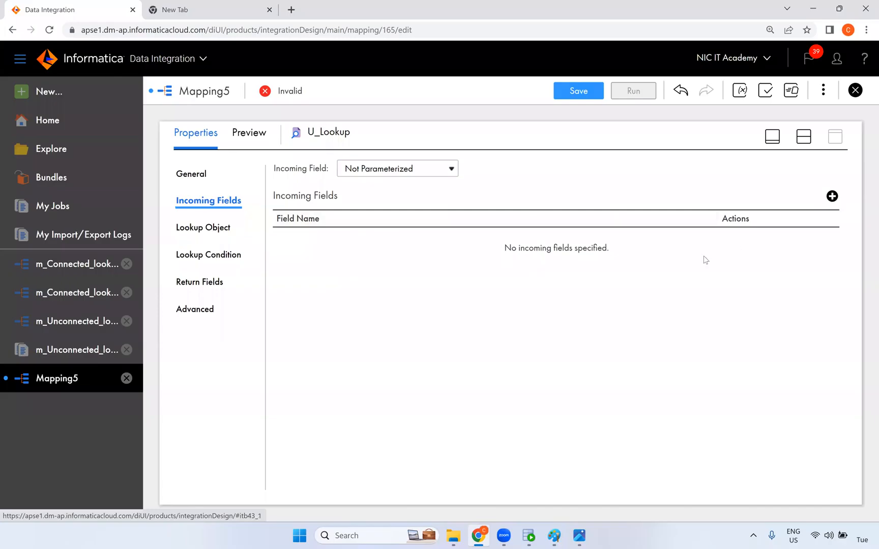
pyautogui.click(832, 197)
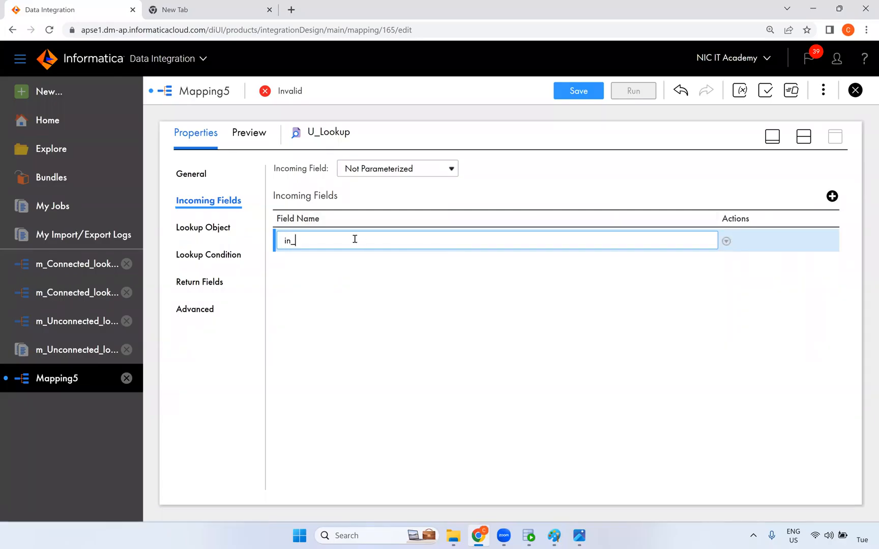
pyautogui.write('in_department_id')
pyautogui.click(186, 256)
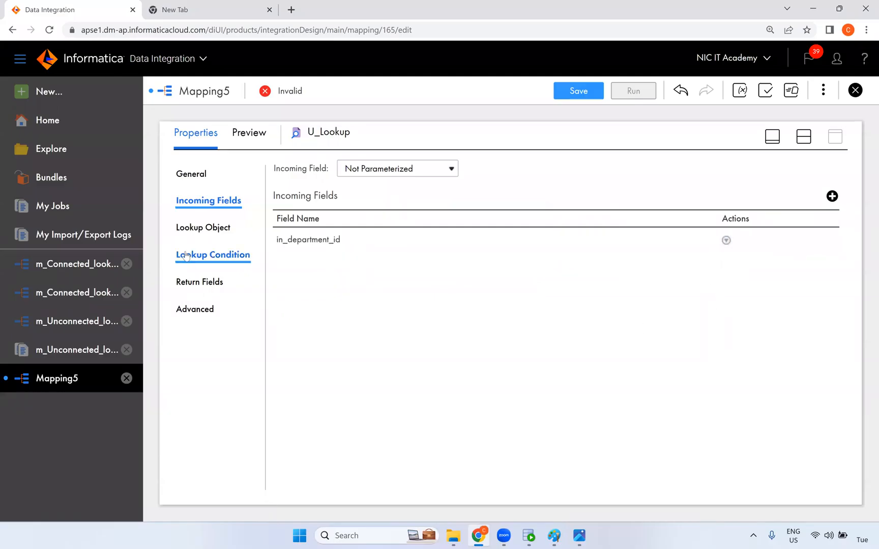
# Expand the lookup object's advanced settings and start editing the Lookup SQL Override.
pyautogui.click(202, 230)
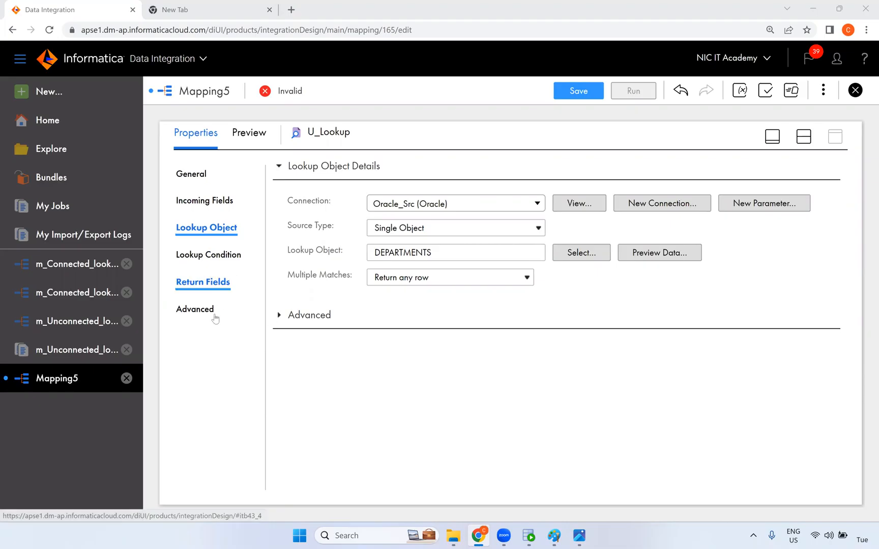
pyautogui.click(279, 316)
pyautogui.scroll(-2, 585, 384)
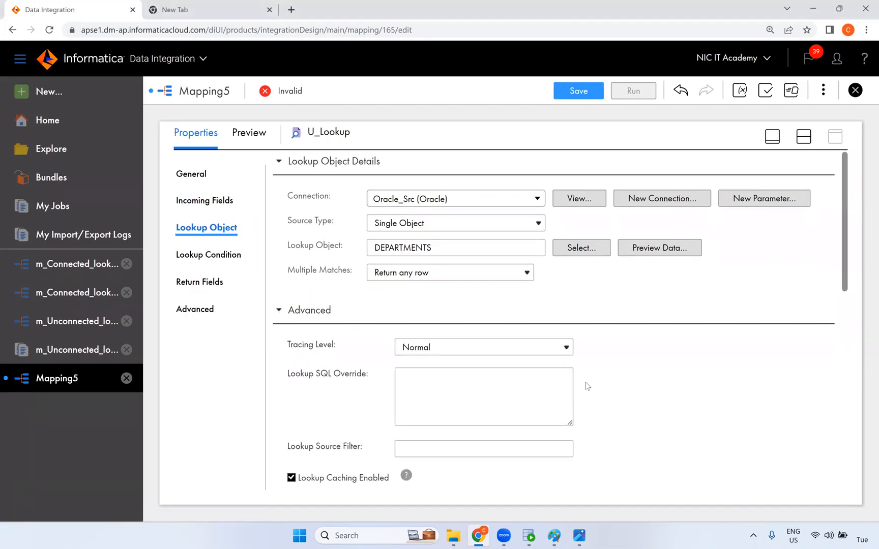
pyautogui.click(419, 279)
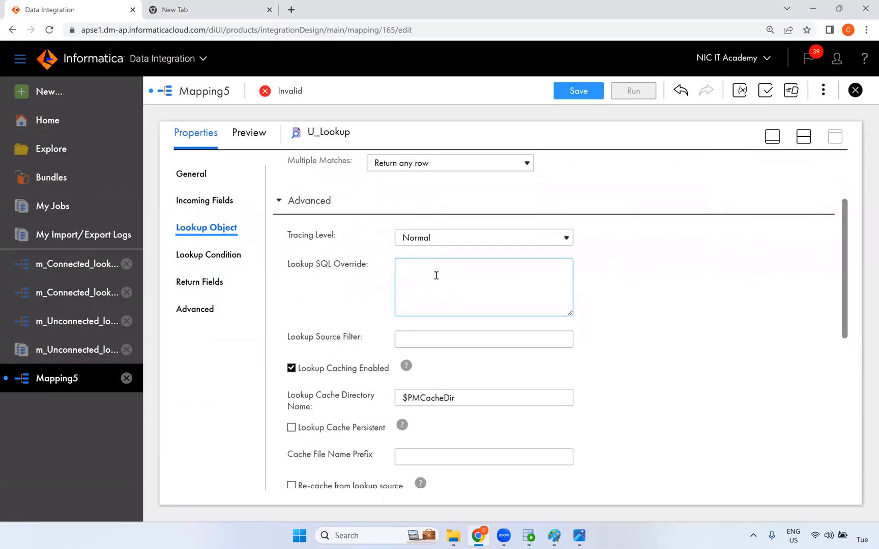
# Switch to Oracle SQL Developer and copy the HR worksheet's query concatenating department_name, '~' and location_id as dept_loc, without its semicolon.
pyautogui.click(527, 536)
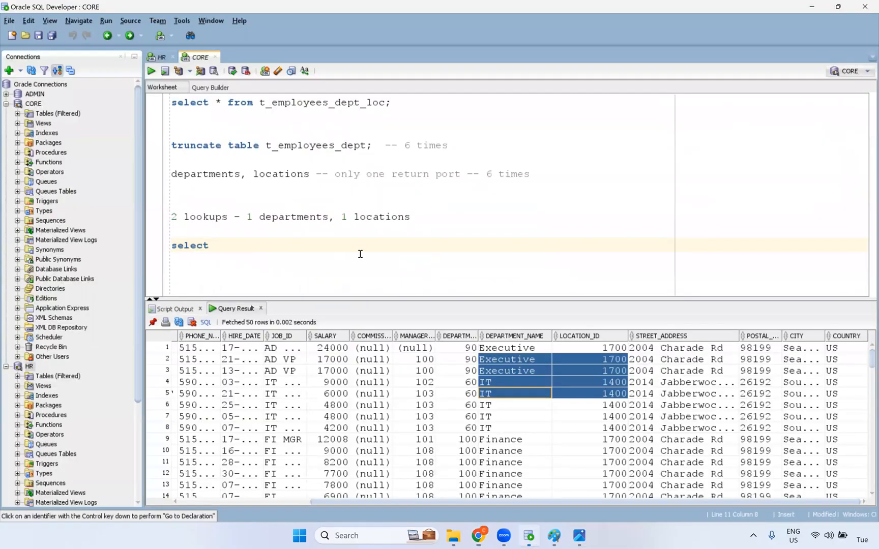
pyautogui.click(162, 56)
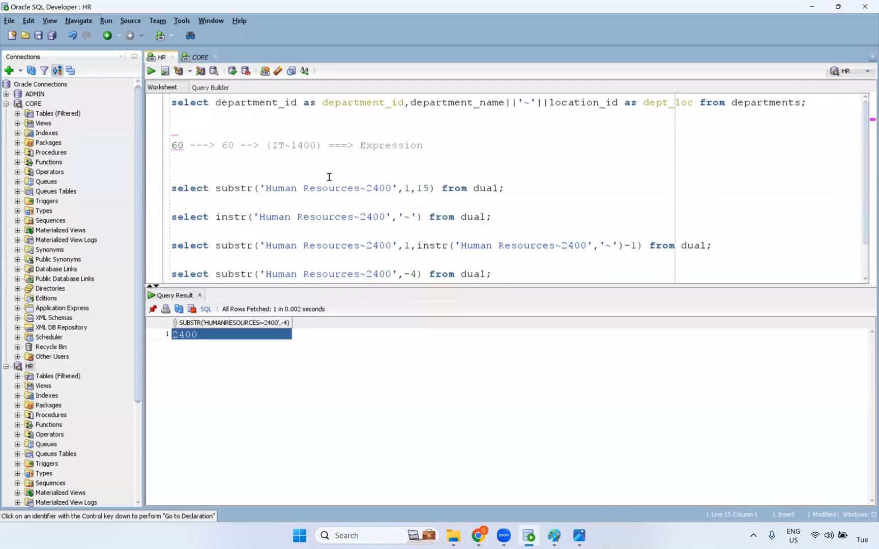
pyautogui.scroll(-1, 509, 142)
pyautogui.scroll(1, 520, 152)
pyautogui.moveTo(801, 103); pyautogui.dragTo(316, 110)
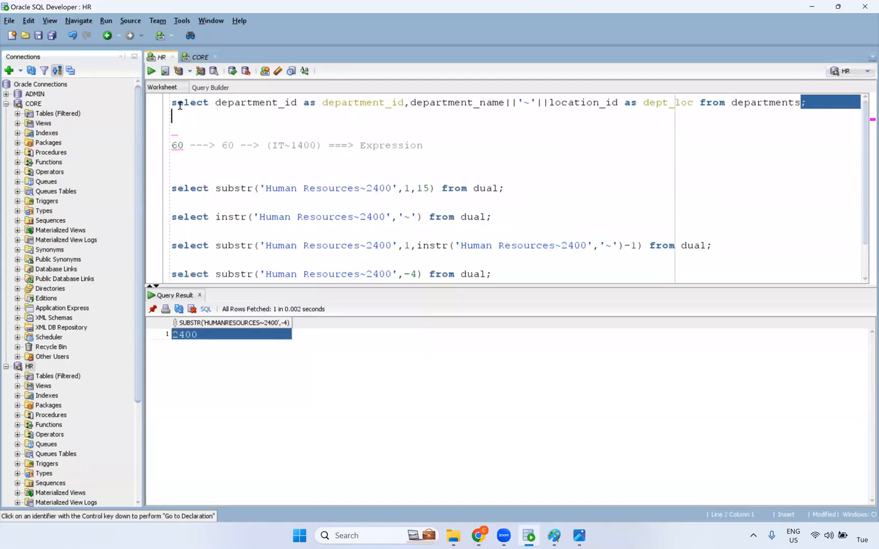
pyautogui.moveTo(180, 105); pyautogui.dragTo(171, 105)
pyautogui.hotkey('ctrl', 'c')
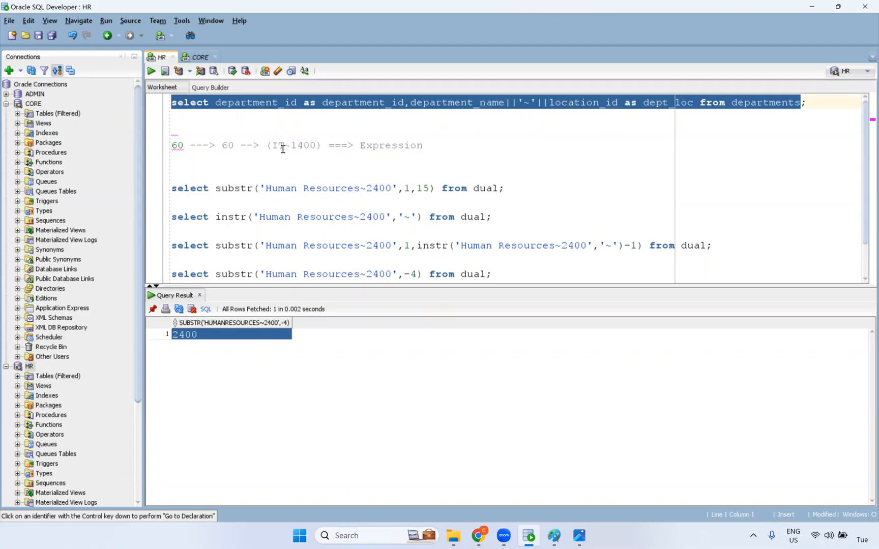
# Switch back to Informatica Data Integration and paste the copied departments query as the Lookup SQL Override.
pyautogui.hotkey('alt', 'Tab')
pyautogui.hotkey('ctrl', 'v')
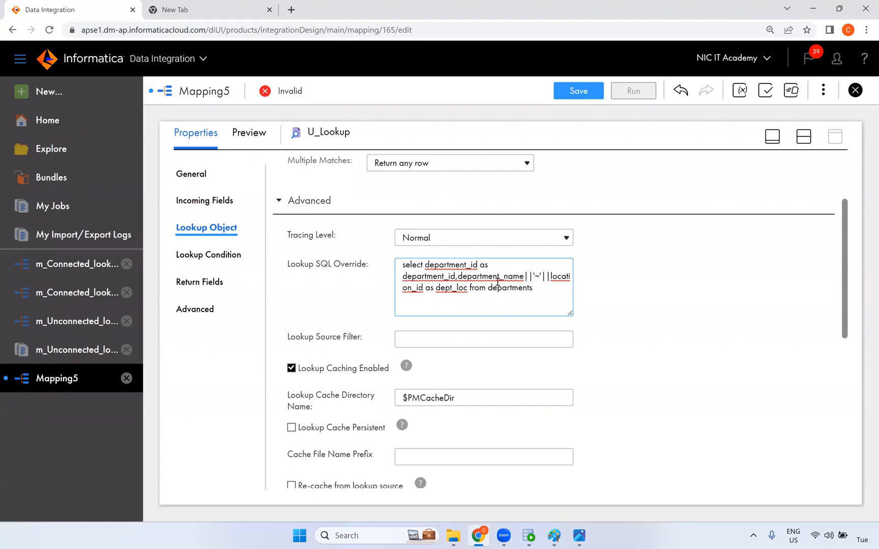
pyautogui.doubleClick(457, 266)
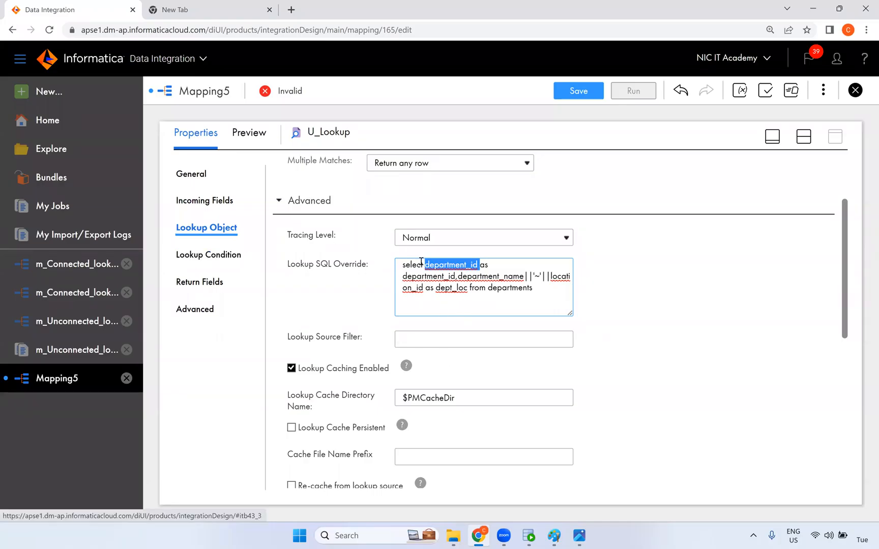
# Delete MANAGER_ID and LOCATION_ID from the lookup's return fields.
pyautogui.click(226, 257)
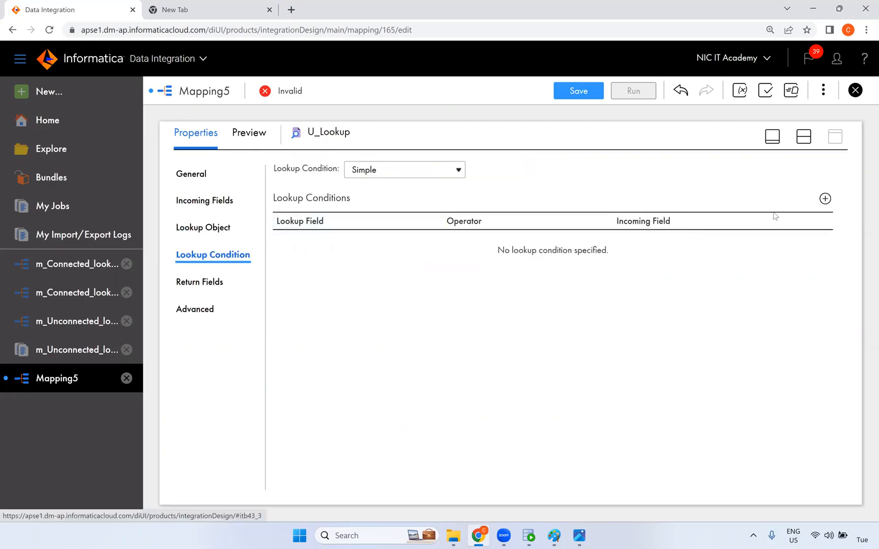
pyautogui.click(190, 284)
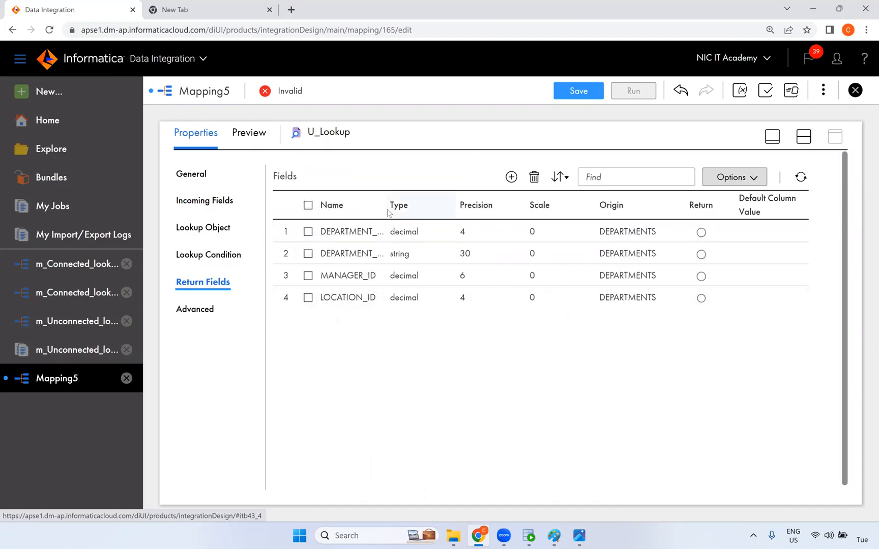
pyautogui.moveTo(401, 204); pyautogui.dragTo(431, 205)
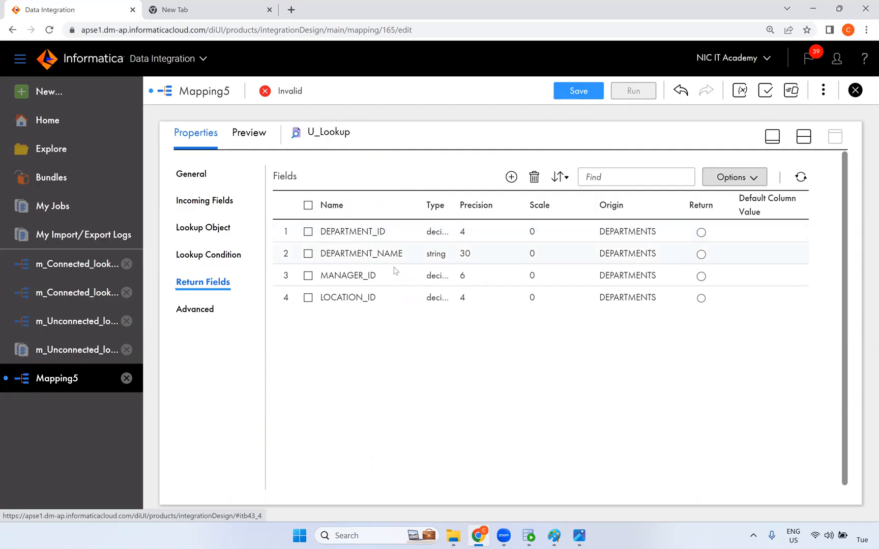
pyautogui.click(308, 275)
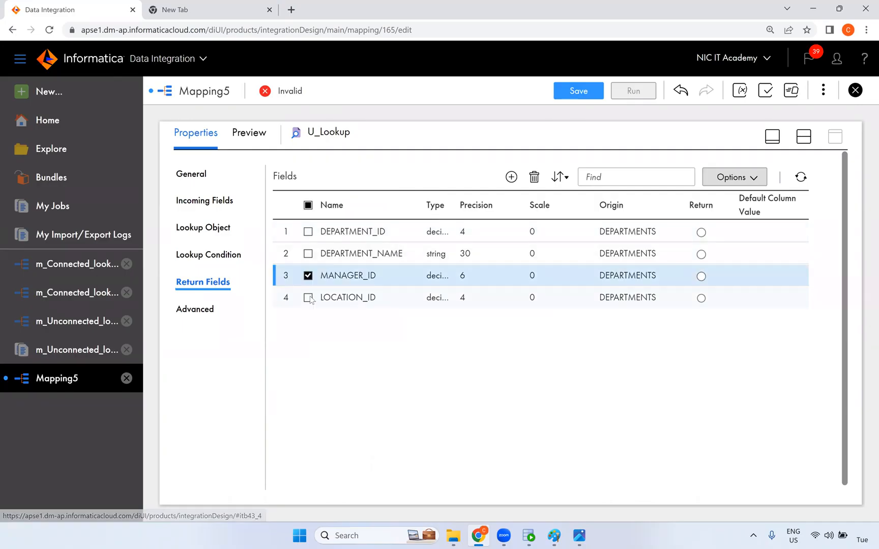
pyautogui.click(307, 297)
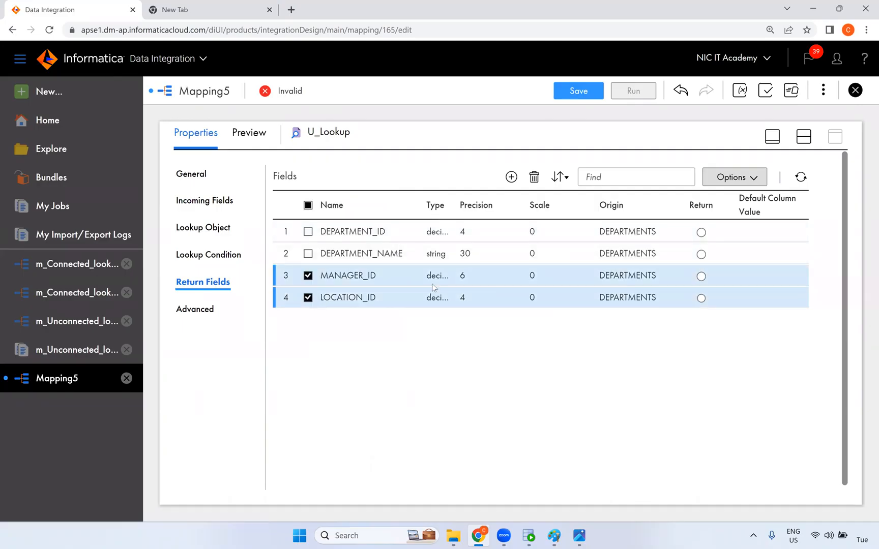
pyautogui.click(534, 177)
pyautogui.click(463, 349)
# Try to edit the name of the DEPARTMENT_NAME return field.
pyautogui.click(367, 257)
pyautogui.click(369, 257)
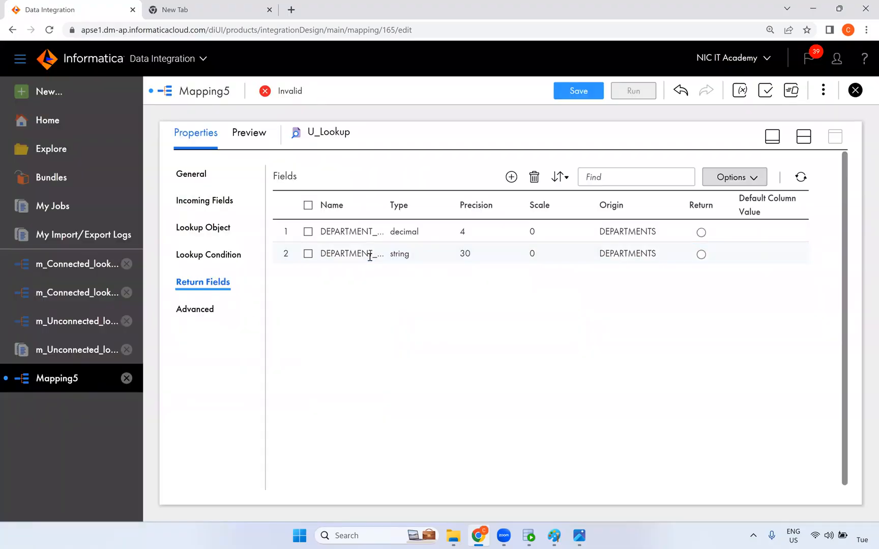
pyautogui.click(370, 257)
pyautogui.rightClick(367, 254)
pyautogui.press('Escape')
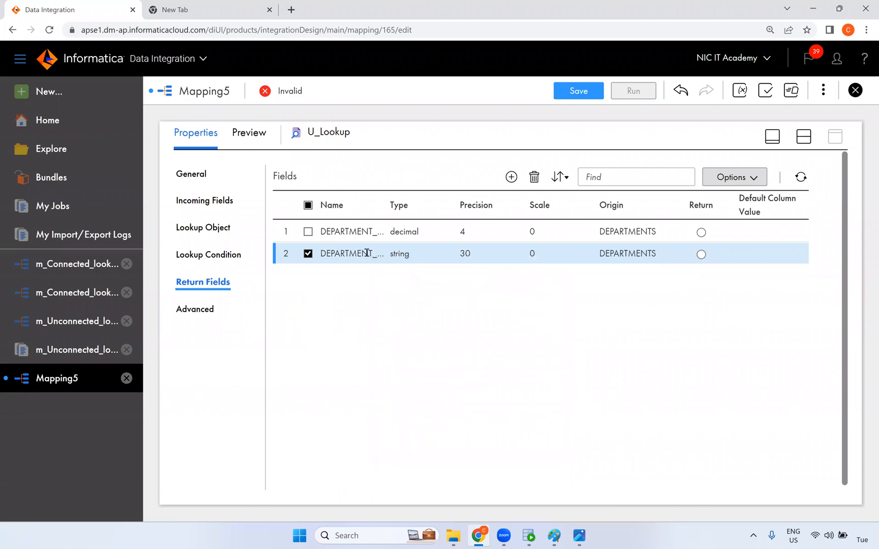
pyautogui.click(367, 253)
pyautogui.click(365, 253)
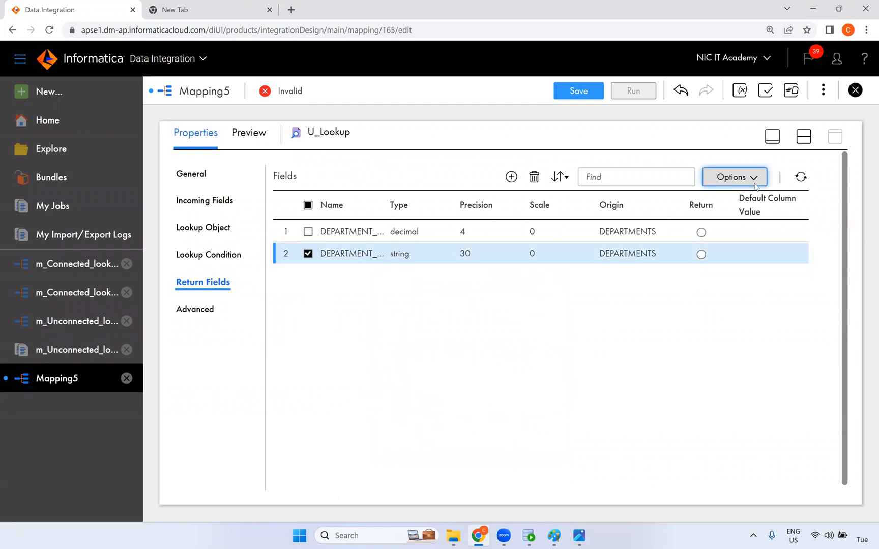
# Show the native field attributes in the return fields list and try to edit the names of the DEPARTMENT_NAME field there.
pyautogui.click(755, 184)
pyautogui.click(742, 259)
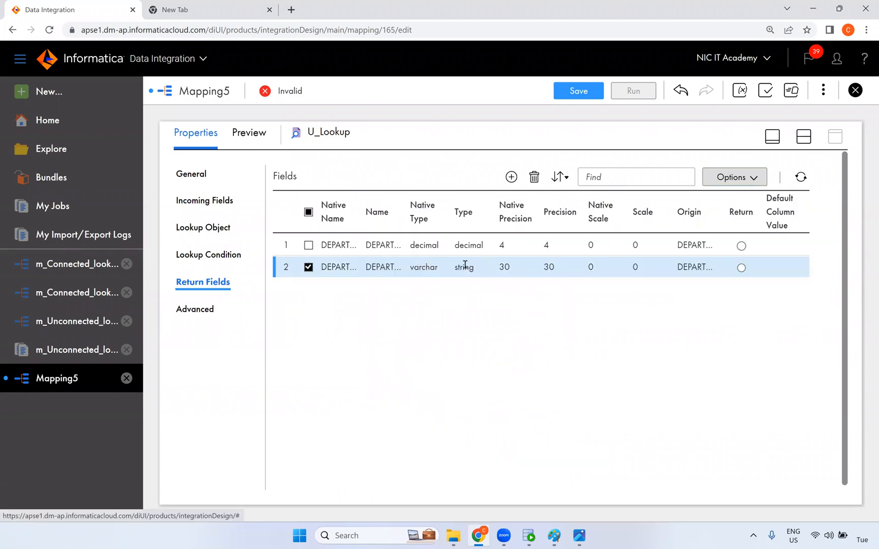
pyautogui.click(355, 267)
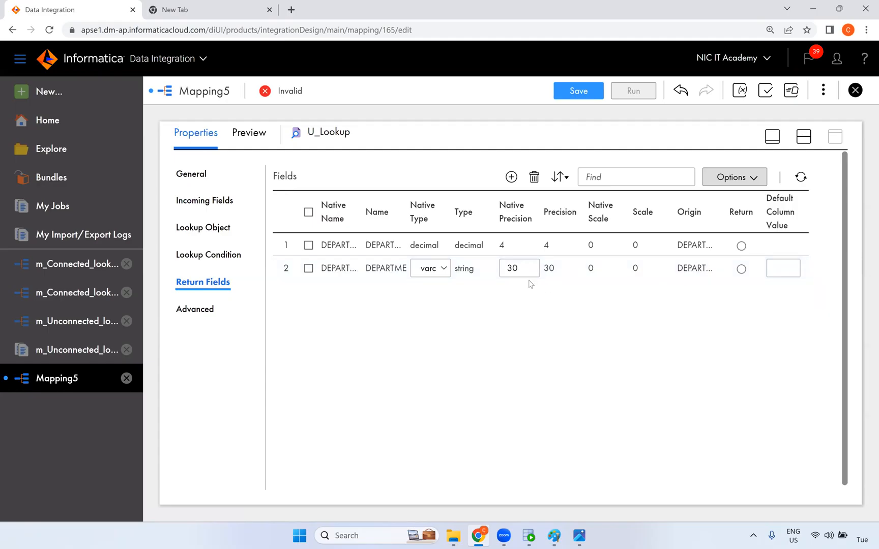
pyautogui.doubleClick(345, 266)
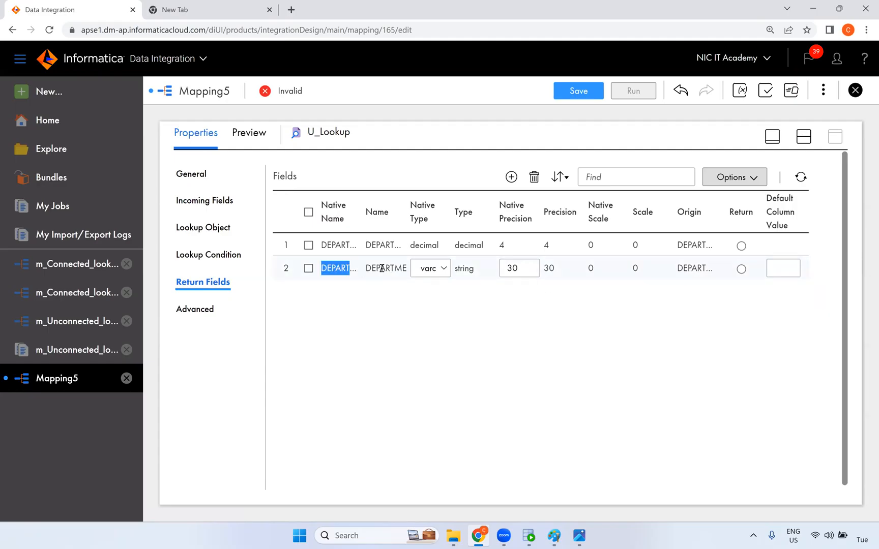
pyautogui.doubleClick(382, 268)
pyautogui.click(517, 309)
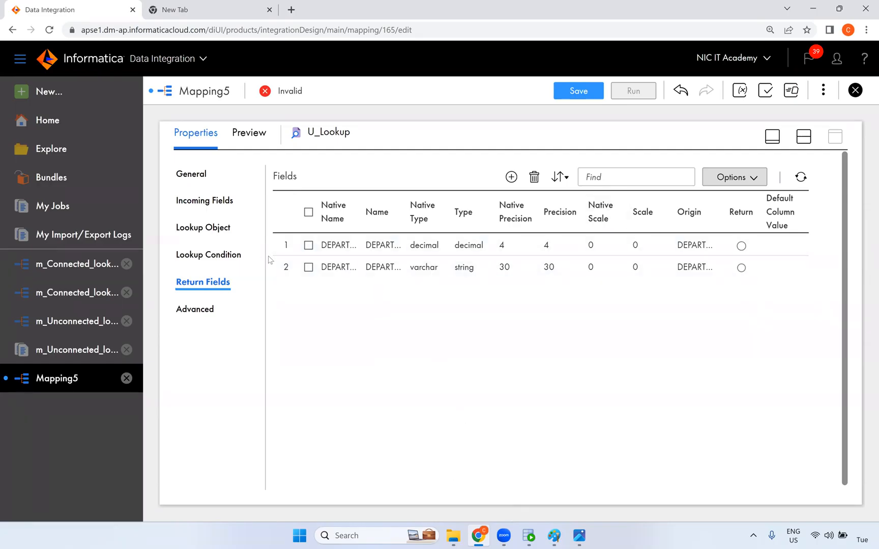
# Mark DEPARTMENT_NAME as the return field and set its native precision to 100.
pyautogui.click(741, 268)
pyautogui.click(508, 271)
pyautogui.moveTo(518, 268); pyautogui.dragTo(493, 274)
pyautogui.write('100')
pyautogui.click(523, 318)
# Change the alias of the concatenated column in the Lookup SQL Override to department_name.
pyautogui.click(221, 228)
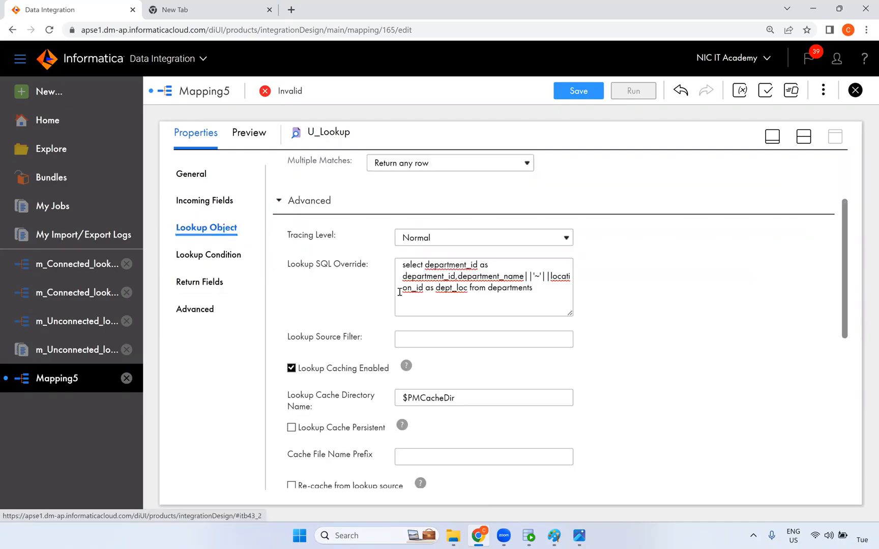
pyautogui.moveTo(469, 288); pyautogui.dragTo(449, 288)
pyautogui.write('artment')
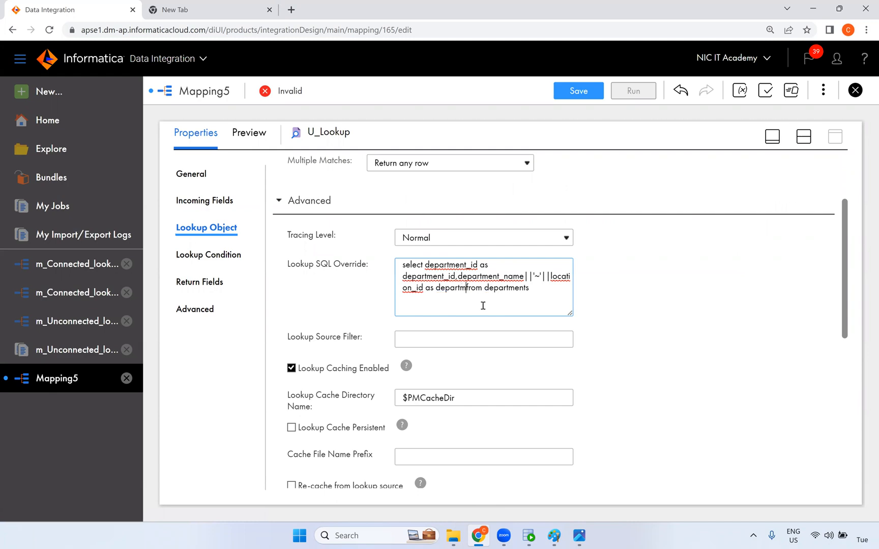
pyautogui.write('_name')
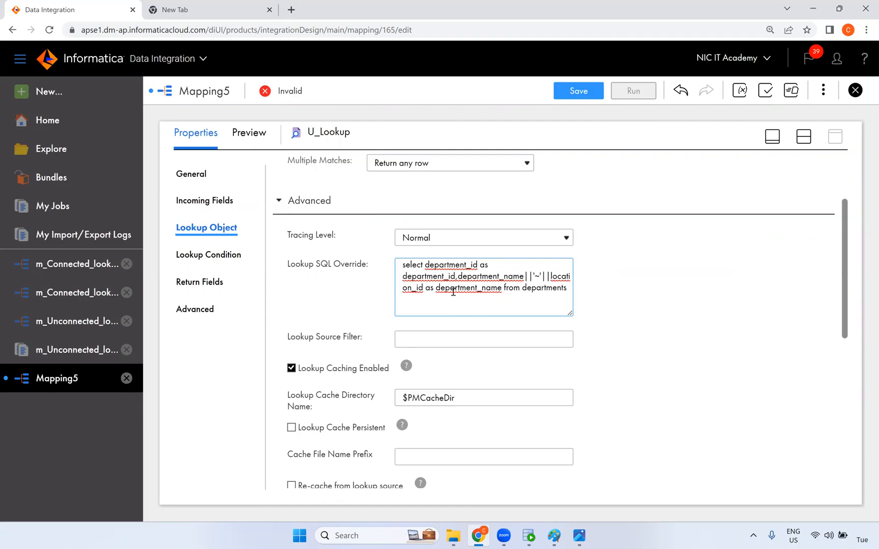
# Add a lookup condition matching DEPARTMENT_ID = in_department_id.
pyautogui.click(244, 258)
pyautogui.click(825, 199)
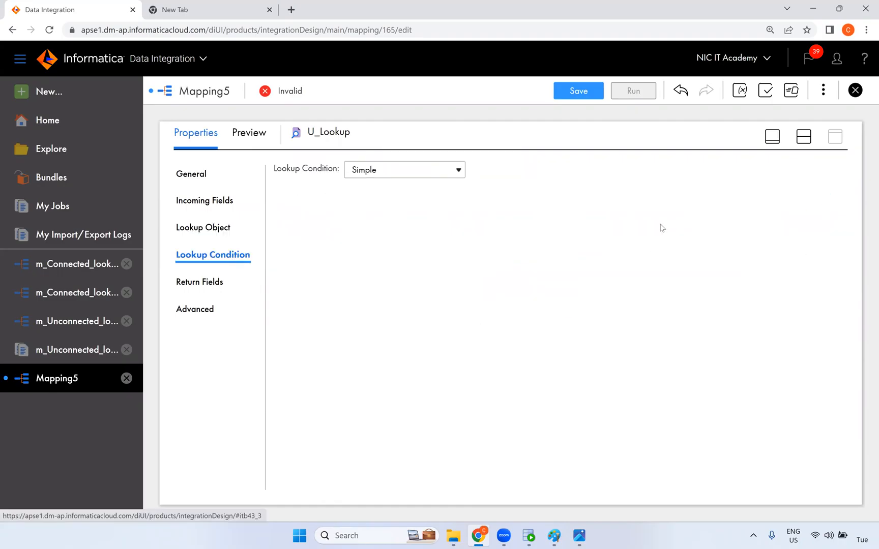
pyautogui.click(221, 231)
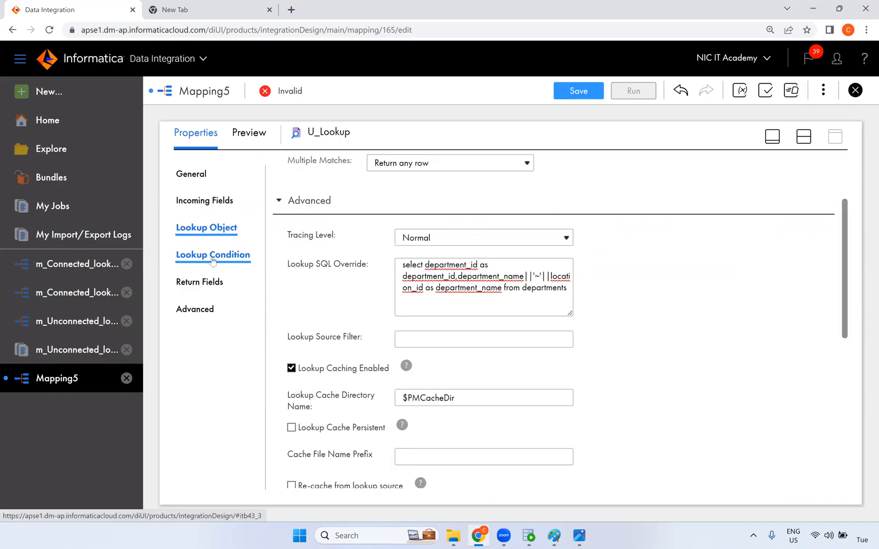
pyautogui.click(212, 255)
pyautogui.click(364, 253)
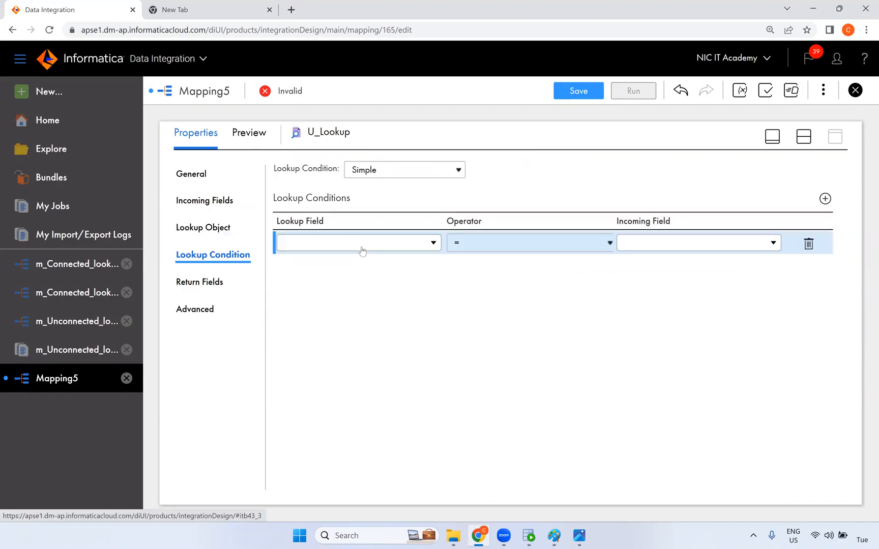
pyautogui.click(361, 247)
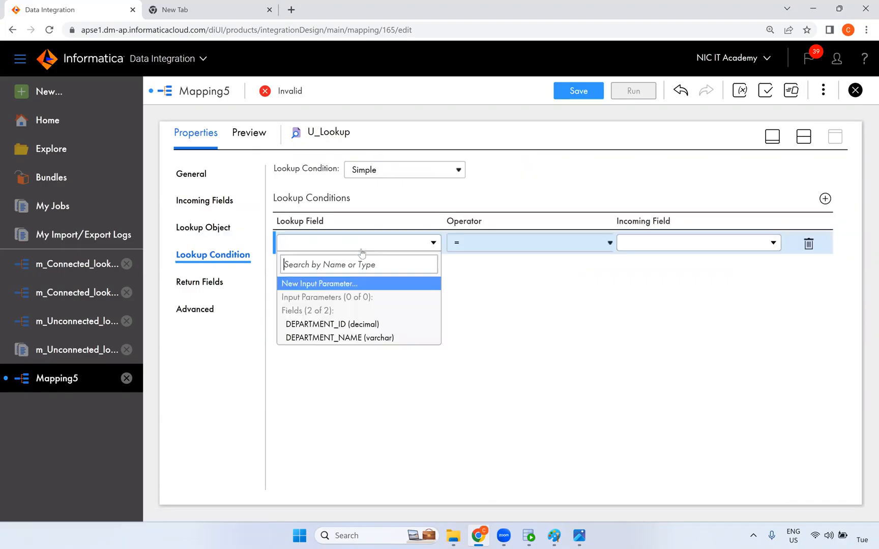
pyautogui.click(413, 325)
pyautogui.click(678, 245)
pyautogui.click(665, 325)
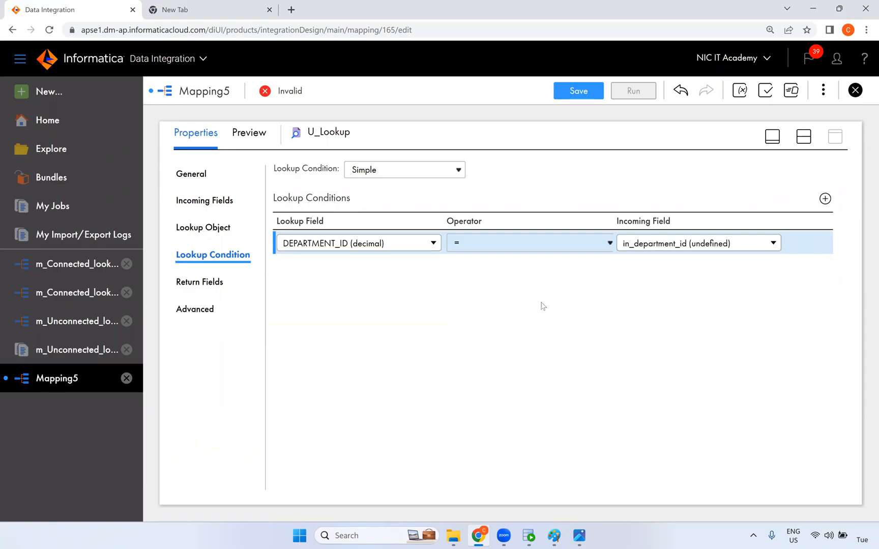
pyautogui.click(445, 287)
# Review the lookup's return fields, advanced settings and SQL override.
pyautogui.click(214, 282)
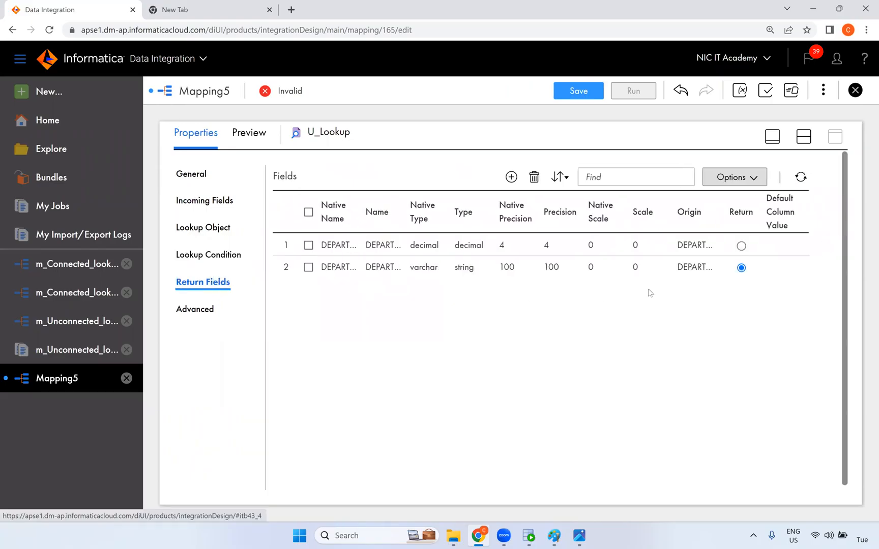
pyautogui.click(190, 308)
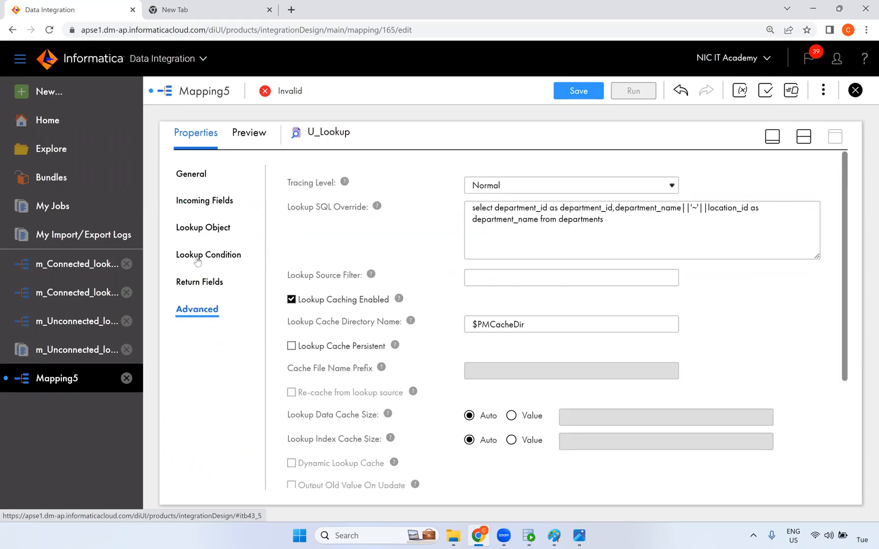
pyautogui.click(213, 225)
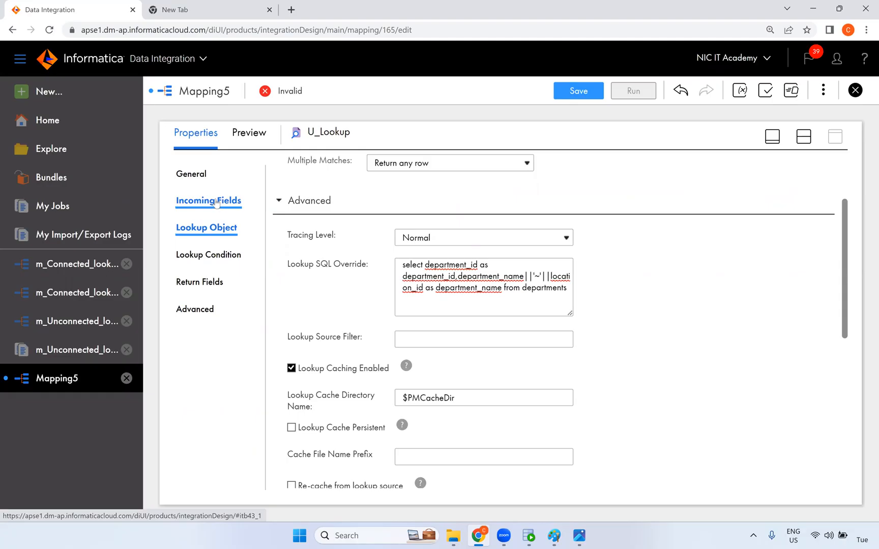
pyautogui.click(585, 93)
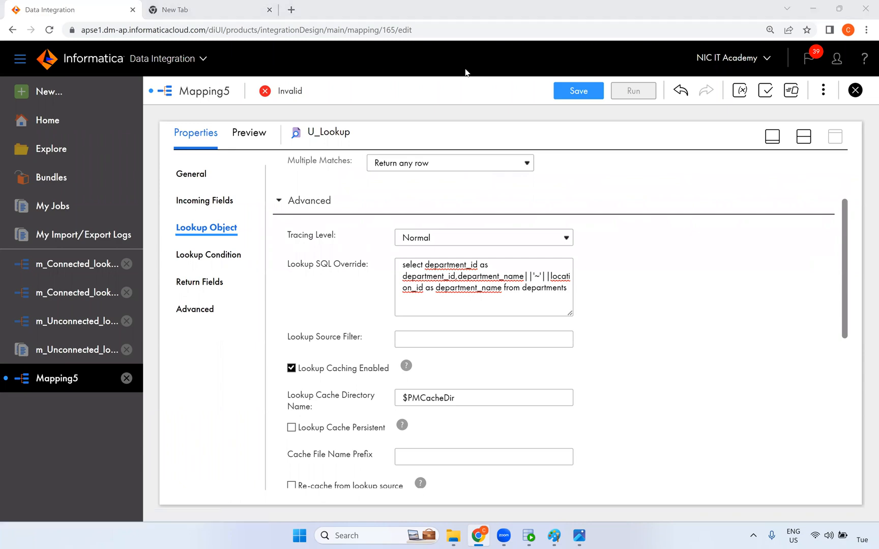
# Restore the split view of canvas and properties and select the Expression transformation.
pyautogui.click(224, 256)
pyautogui.click(804, 137)
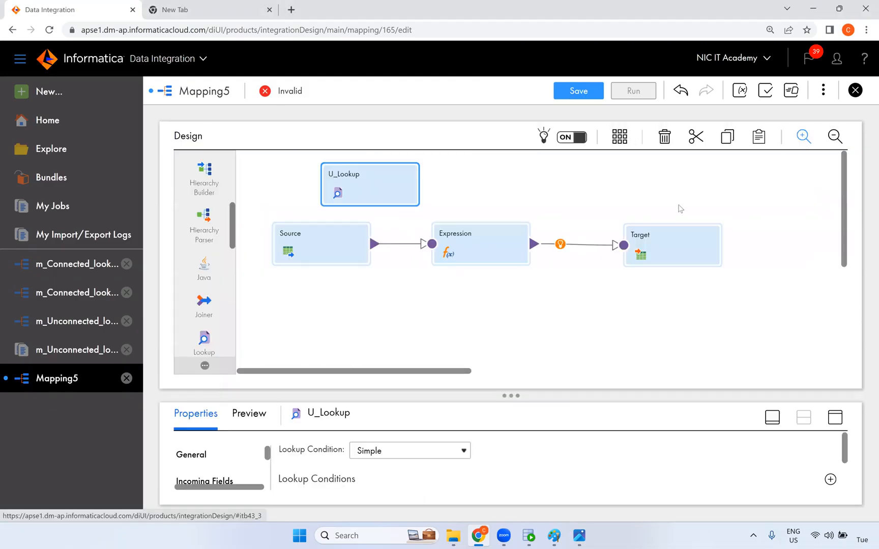
pyautogui.click(480, 245)
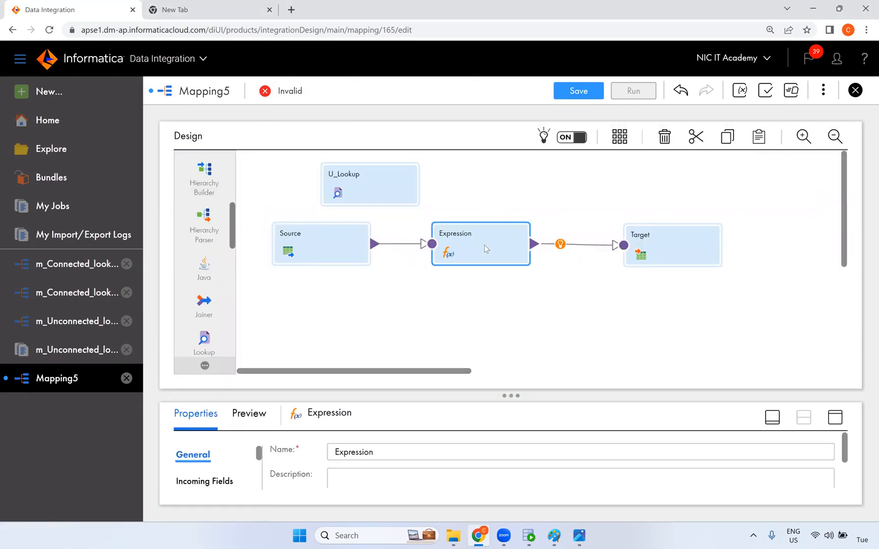
# Add a string variable field named v_dept_loc with precision 100 to the Expression transformation.
pyautogui.click(835, 418)
pyautogui.click(219, 229)
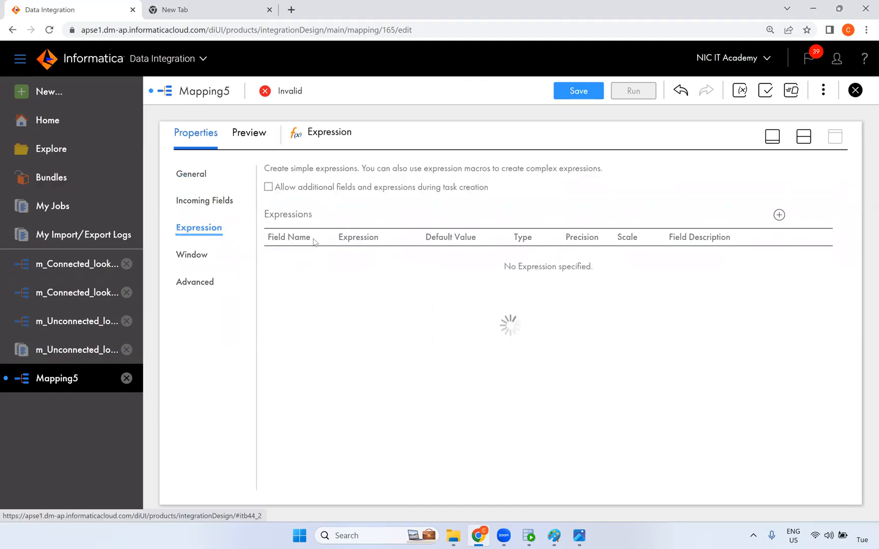
pyautogui.click(778, 215)
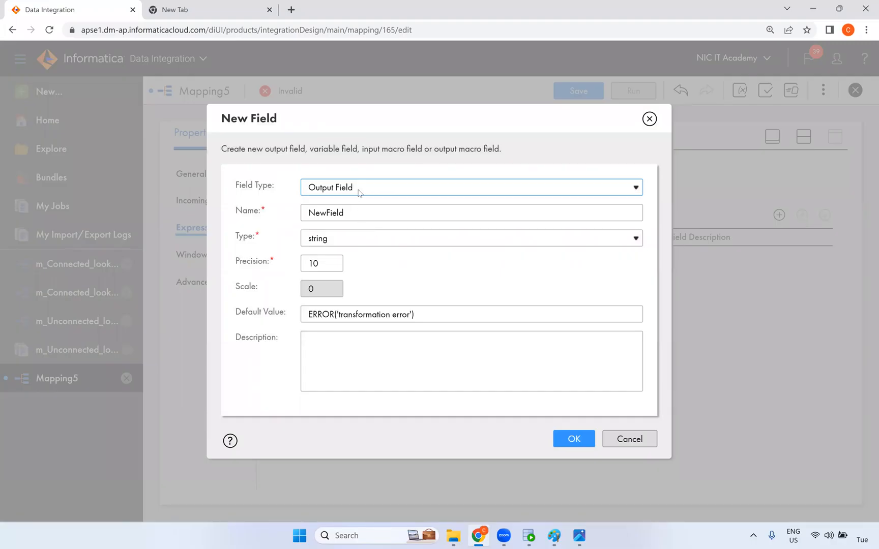
pyautogui.click(359, 193)
pyautogui.click(328, 213)
pyautogui.click(317, 229)
pyautogui.write('v_dept_loc')
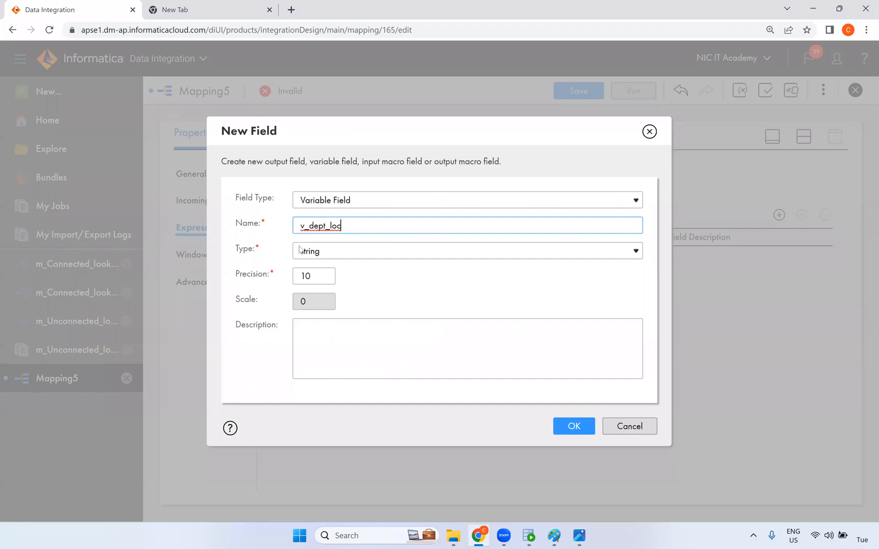
pyautogui.click(311, 276)
pyautogui.click(572, 426)
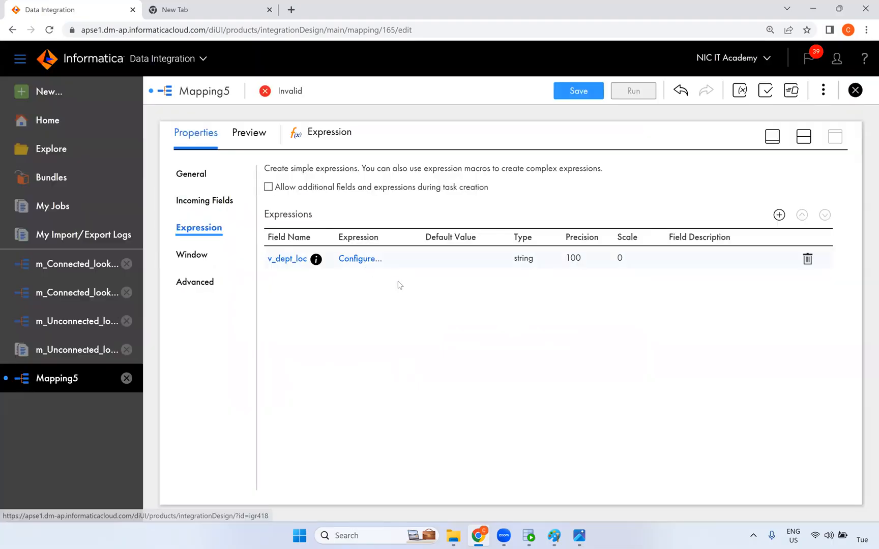
# Insert the built-in U_Lookup lookup function into the expression of v_dept_loc.
pyautogui.click(362, 259)
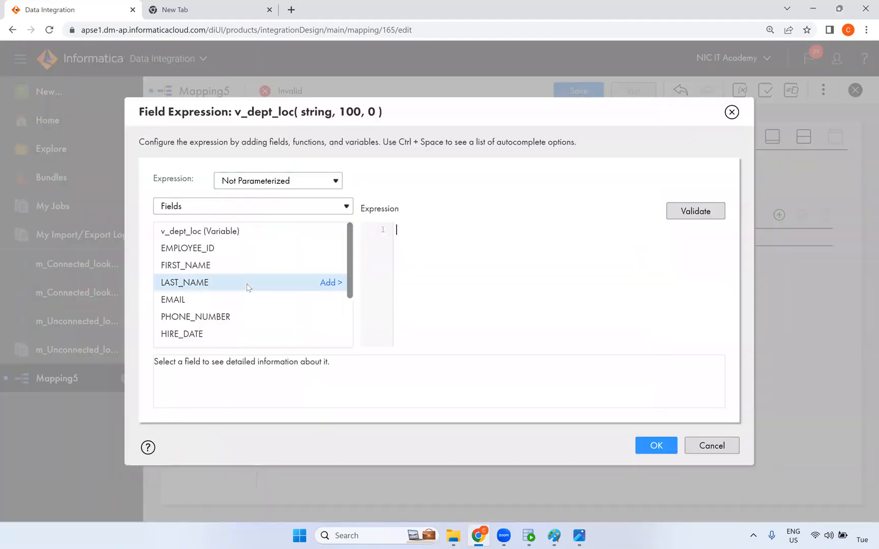
pyautogui.click(206, 207)
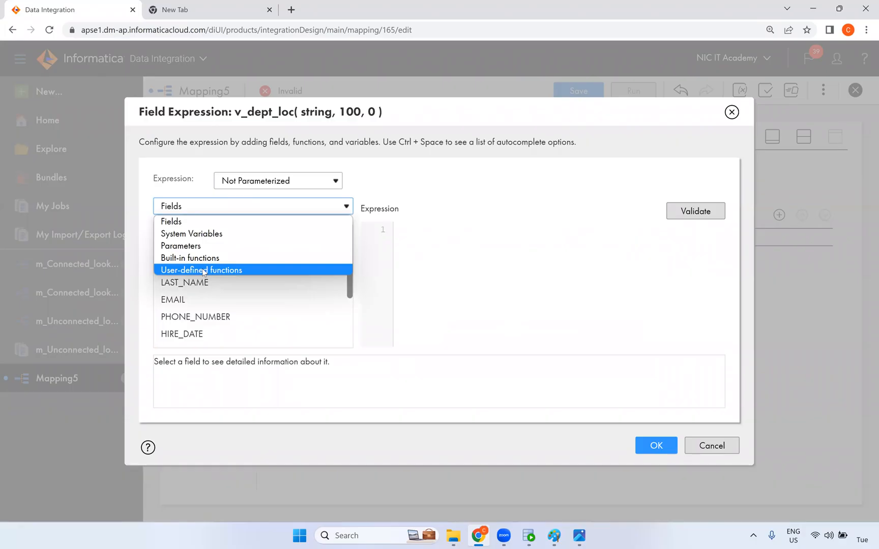
pyautogui.click(202, 258)
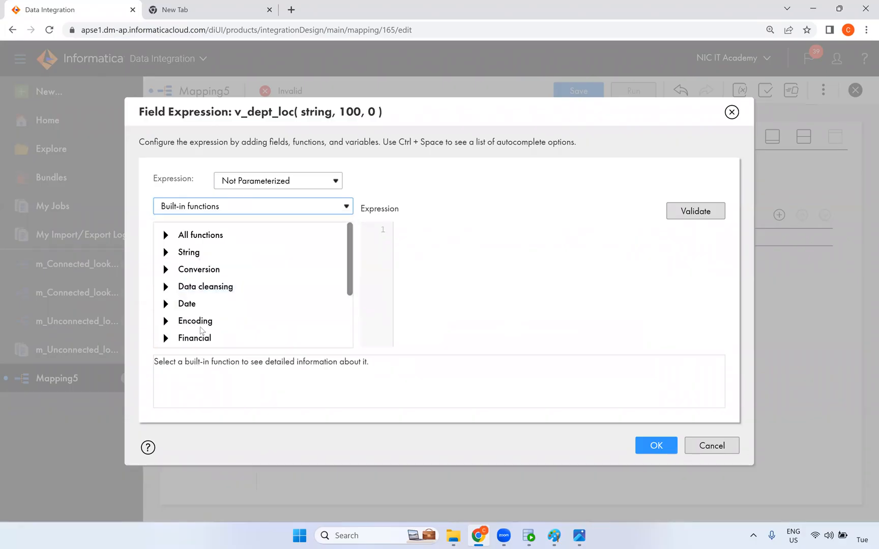
pyautogui.scroll(-3, 176, 333)
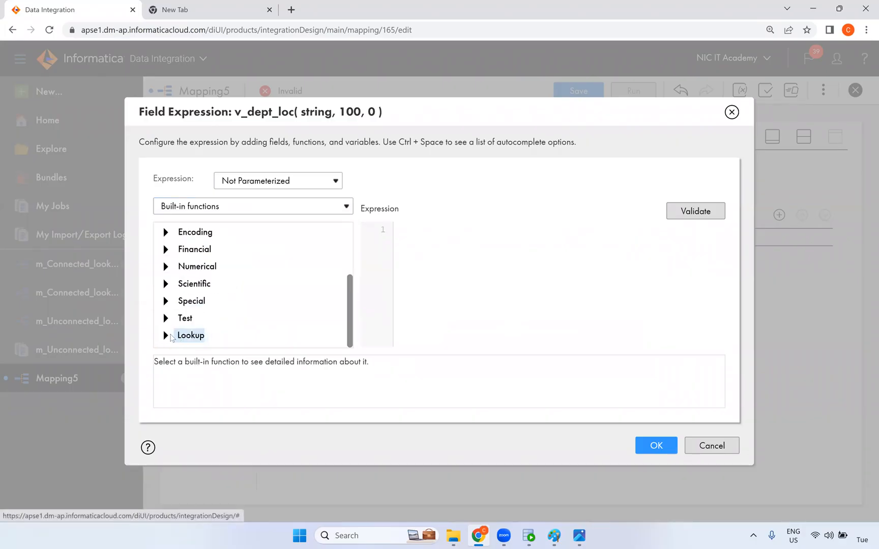
pyautogui.click(166, 335)
pyautogui.doubleClick(219, 333)
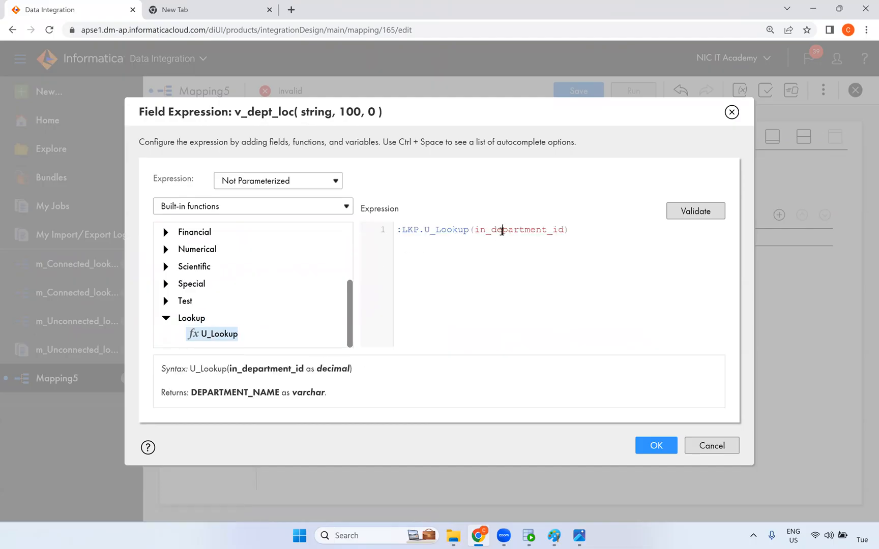
# Replace the in_department_id argument of the U_Lookup call with the DEPARTMENT_ID field, then validate and accept the expression.
pyautogui.click(227, 204)
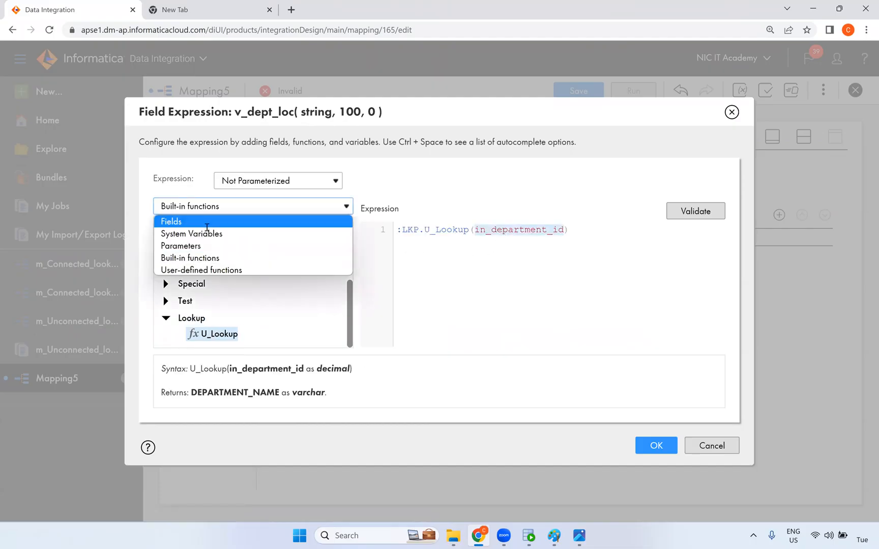
pyautogui.click(204, 221)
pyautogui.scroll(-1, 208, 254)
pyautogui.scroll(-1, 213, 268)
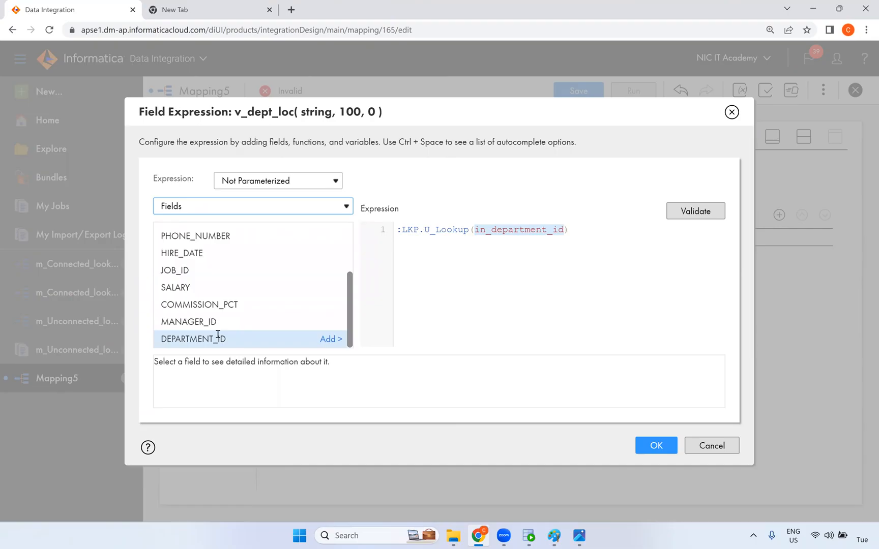
pyautogui.click(330, 338)
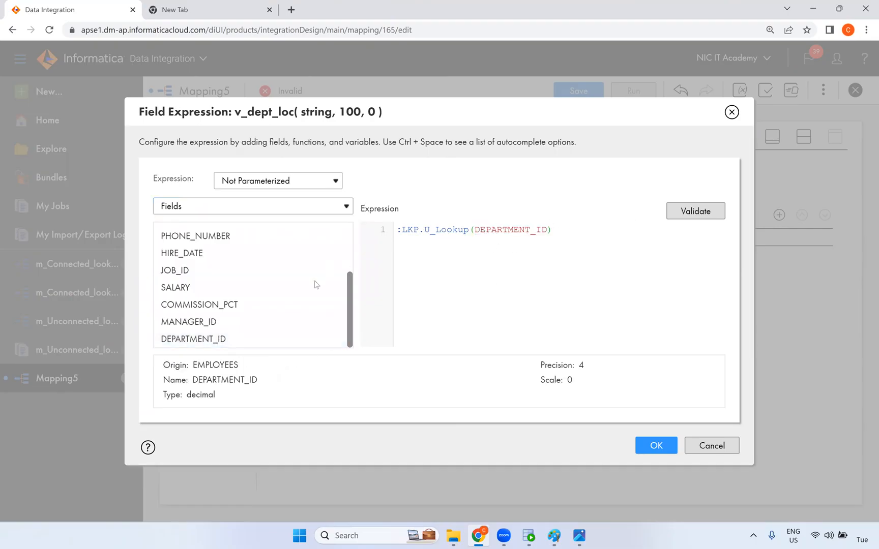
pyautogui.scroll(3, 314, 283)
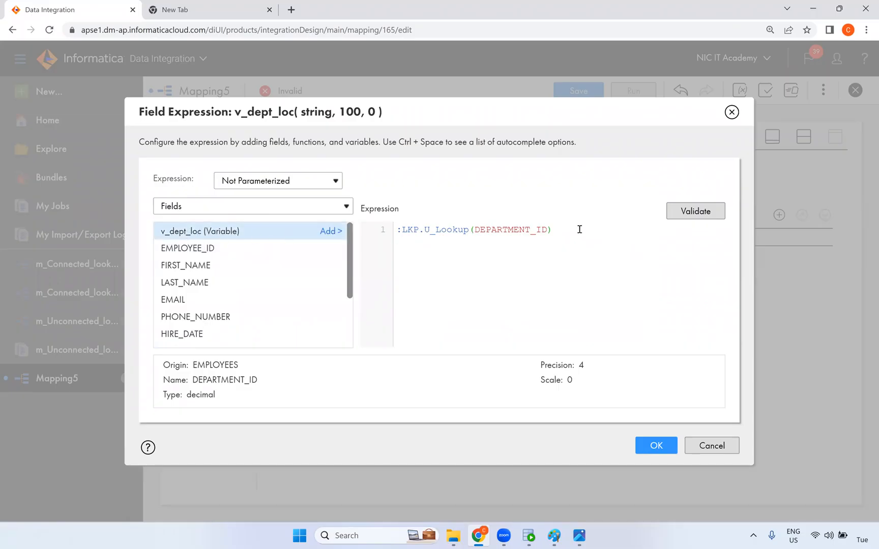
pyautogui.click(693, 210)
pyautogui.click(642, 473)
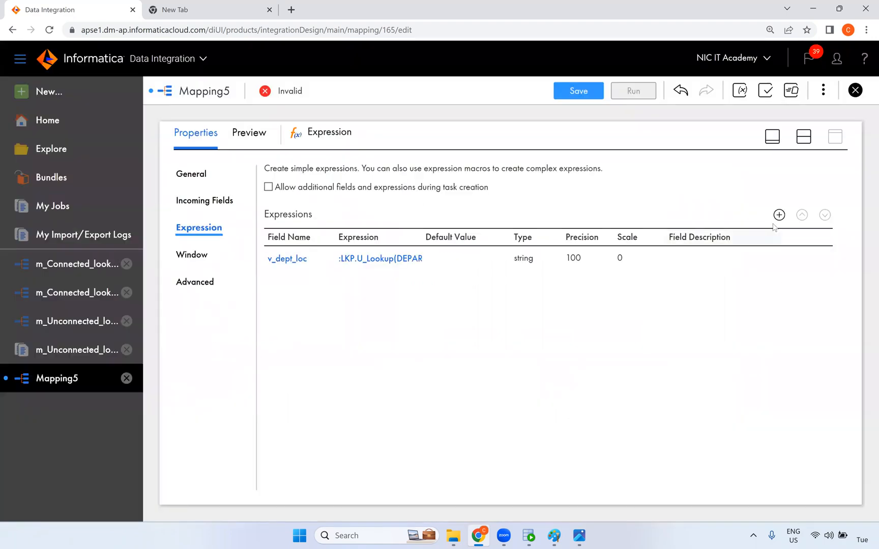
# Add a string output field named o_dept_name with precision 100 to the Expression transformation.
pyautogui.click(779, 214)
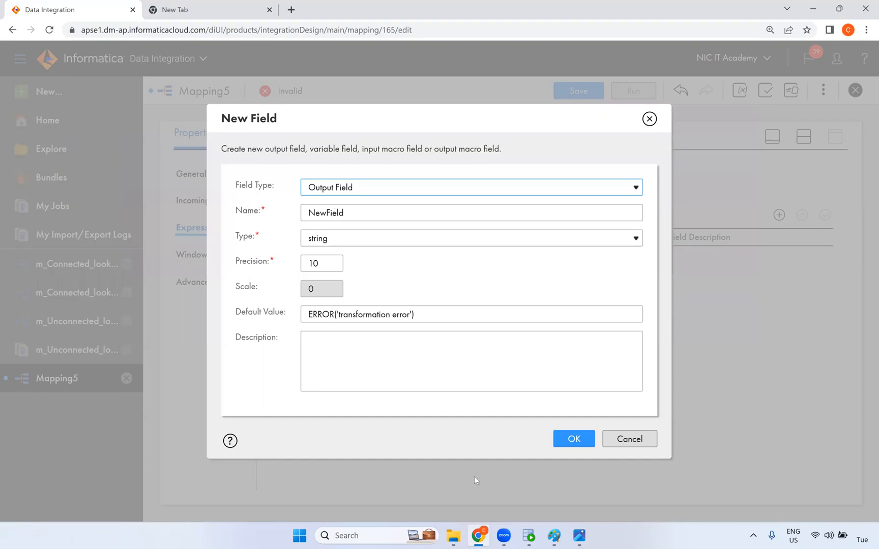
pyautogui.click(579, 537)
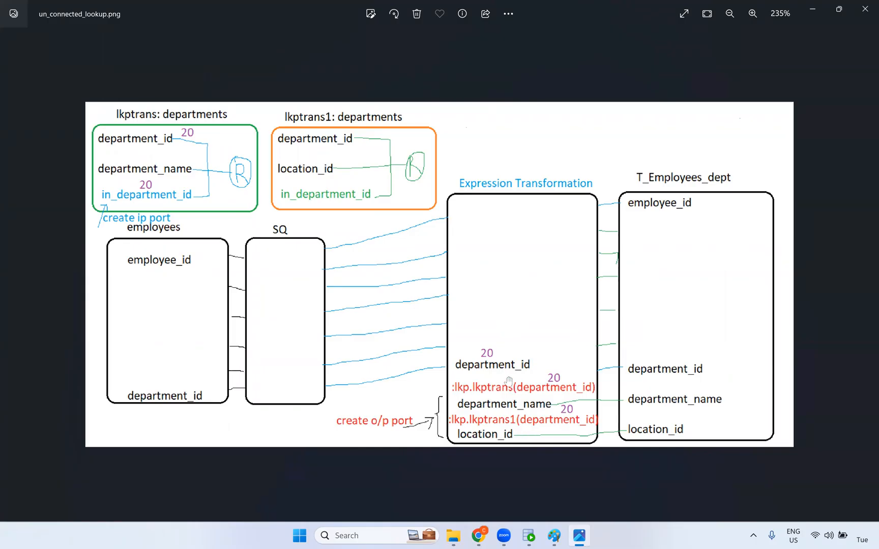
pyautogui.hotkey('alt', 'Tab')
pyautogui.moveTo(349, 215); pyautogui.dragTo(301, 213)
pyautogui.write('o')
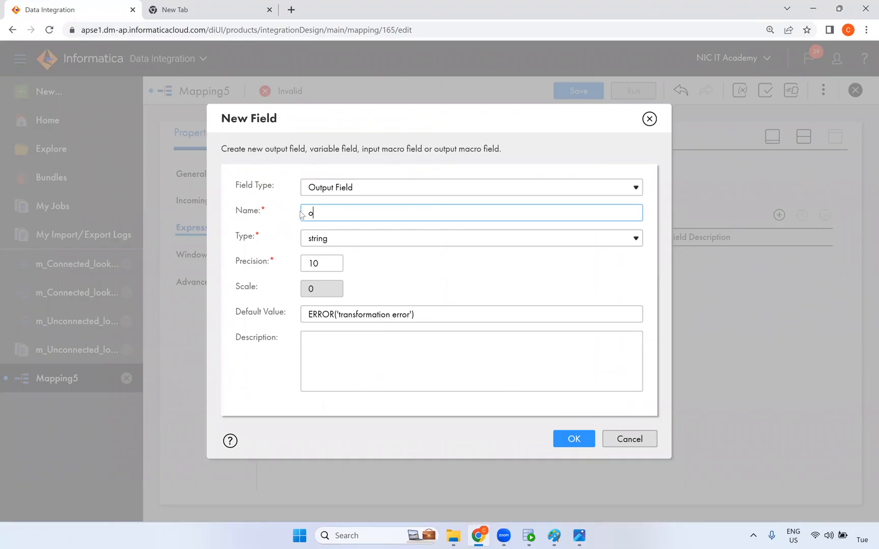
pyautogui.write('_depa')
pyautogui.write('_name')
pyautogui.click(317, 263)
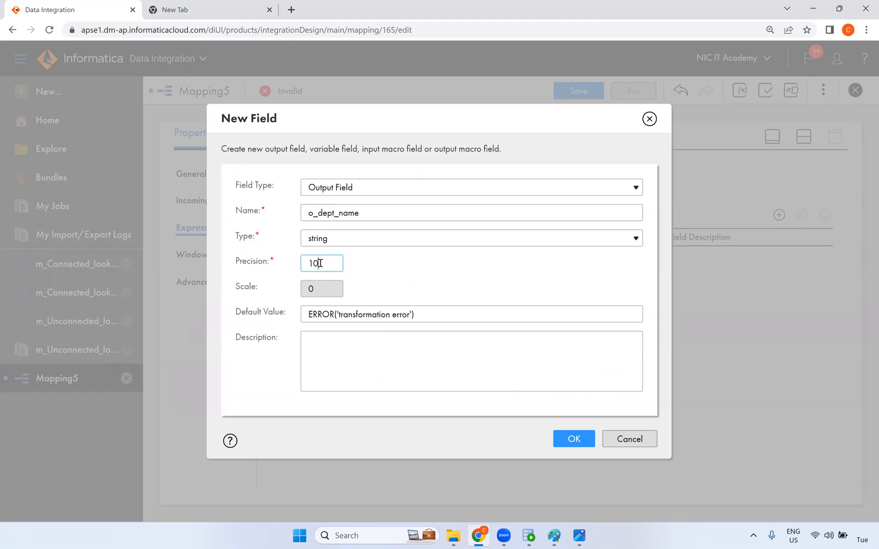
pyautogui.click(578, 440)
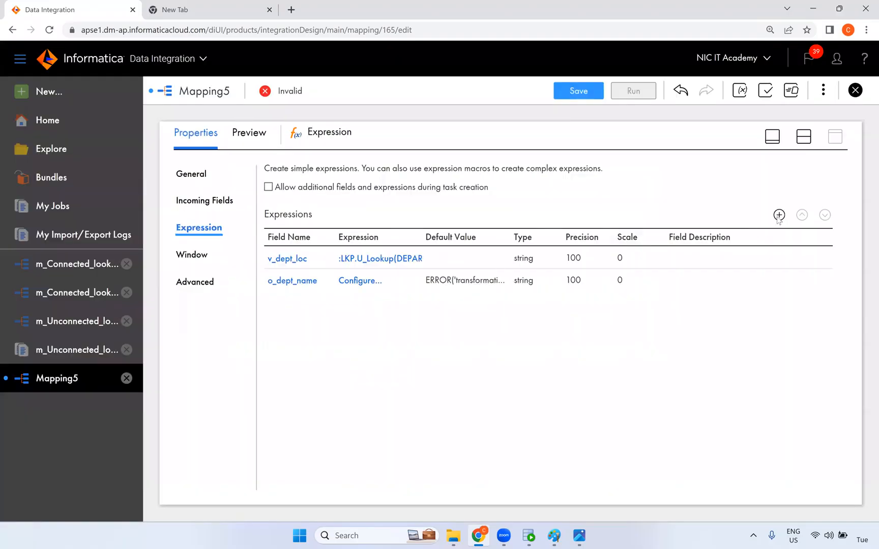
# Add an output field named o_loc_id of type decimal to the Expression transformation.
pyautogui.click(779, 215)
pyautogui.write('o_loc_id')
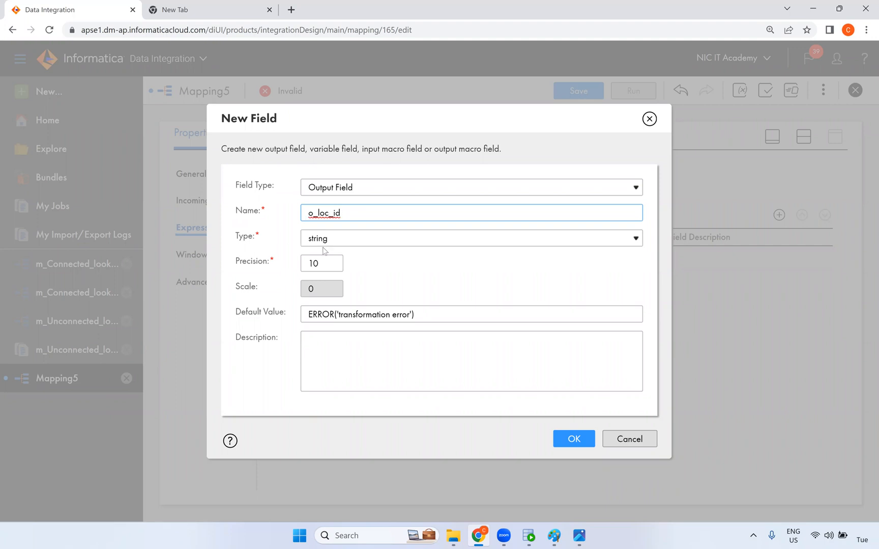
pyautogui.click(327, 239)
pyautogui.click(330, 313)
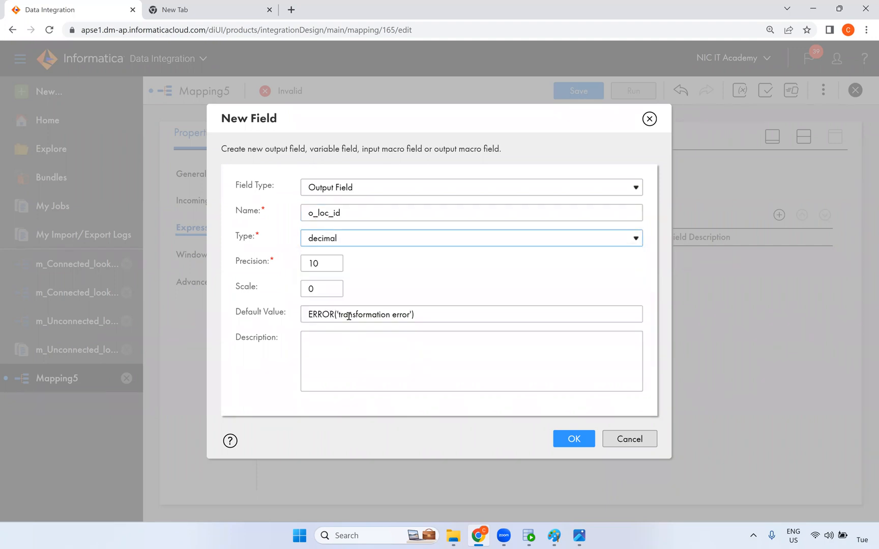
pyautogui.click(588, 446)
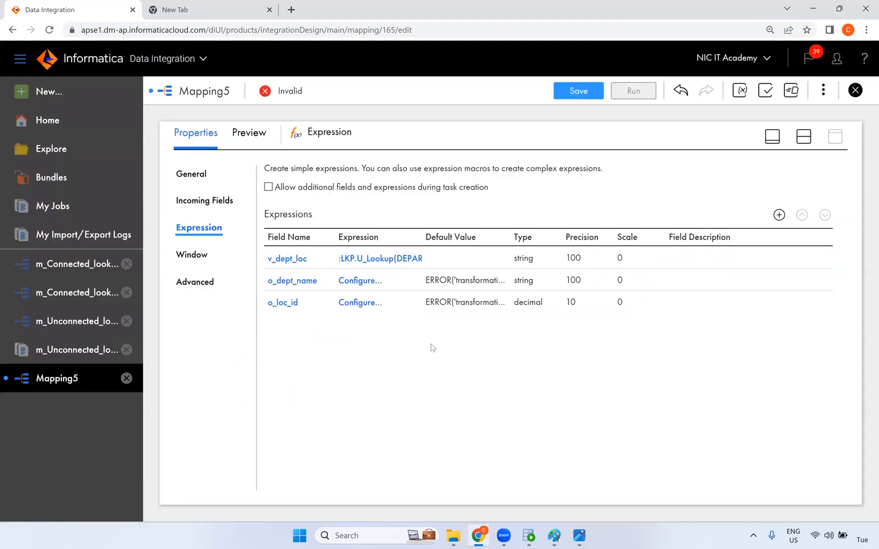
# Copy substr('Human Resources~2400',1,instr('Human Resources~2400','~')-1) from Oracle SQL Developer into the expression of o_dept_name.
pyautogui.click(359, 280)
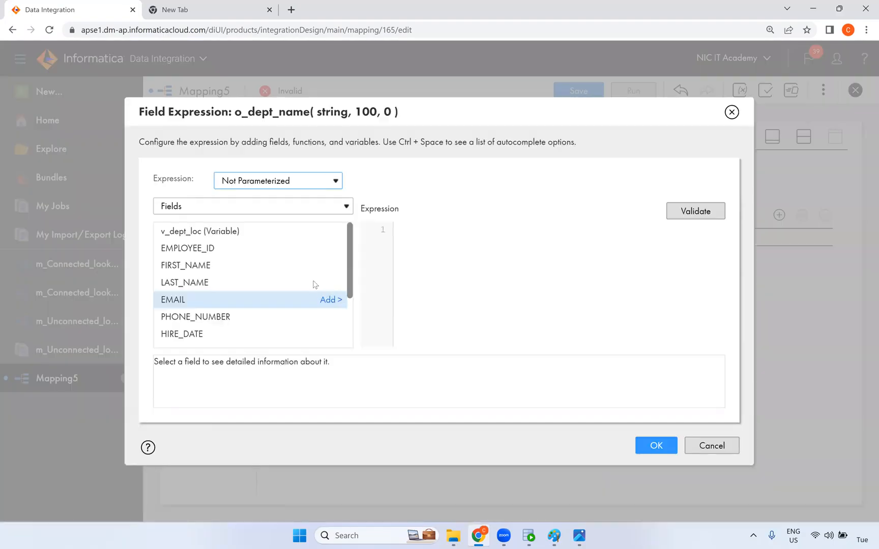
pyautogui.click(528, 537)
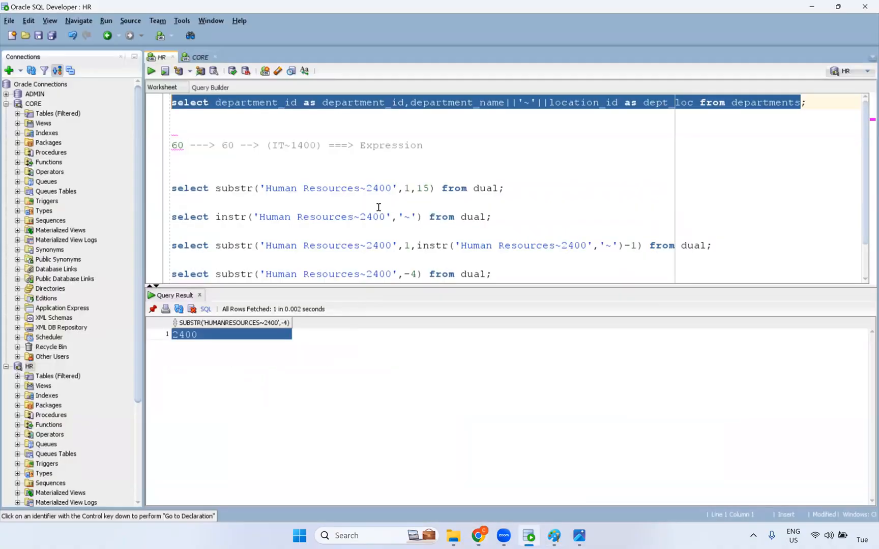
pyautogui.scroll(-1, 386, 208)
pyautogui.moveTo(643, 205); pyautogui.dragTo(217, 202)
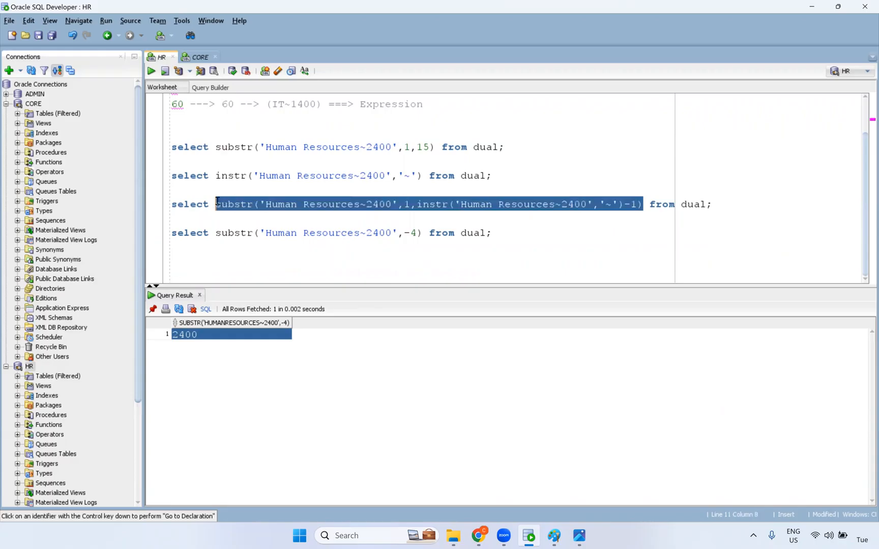
pyautogui.hotkey('ctrl', 'c')
pyautogui.hotkey('alt', 'Tab')
pyautogui.hotkey('ctrl', 'v')
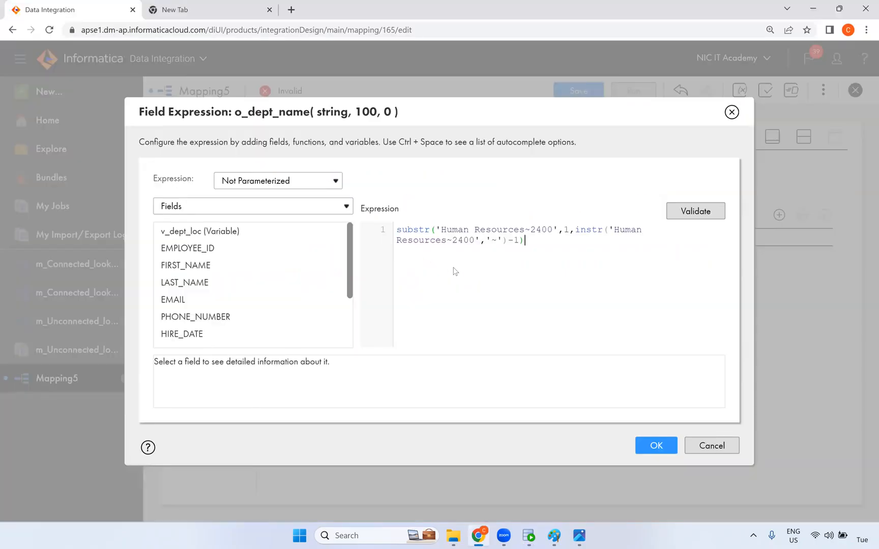
# Replace both 'Human Resources~2400' literals in the o_dept_name expression with v_dept_loc, then validate and accept it.
pyautogui.moveTo(558, 229); pyautogui.dragTo(439, 229)
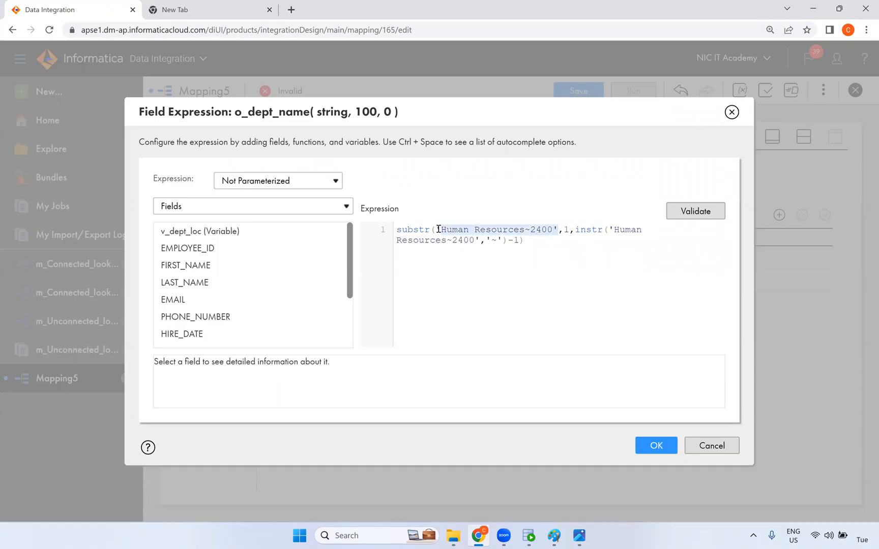
pyautogui.click(332, 232)
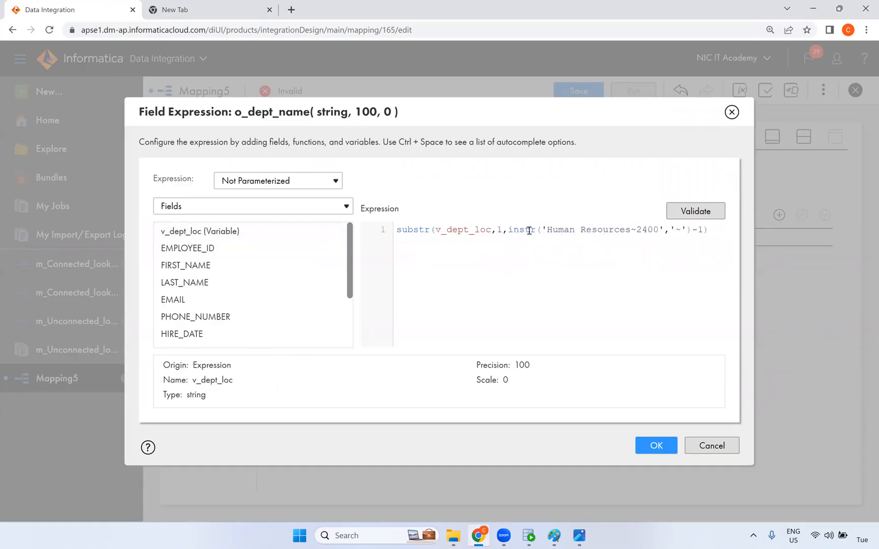
pyautogui.moveTo(542, 229); pyautogui.dragTo(665, 229)
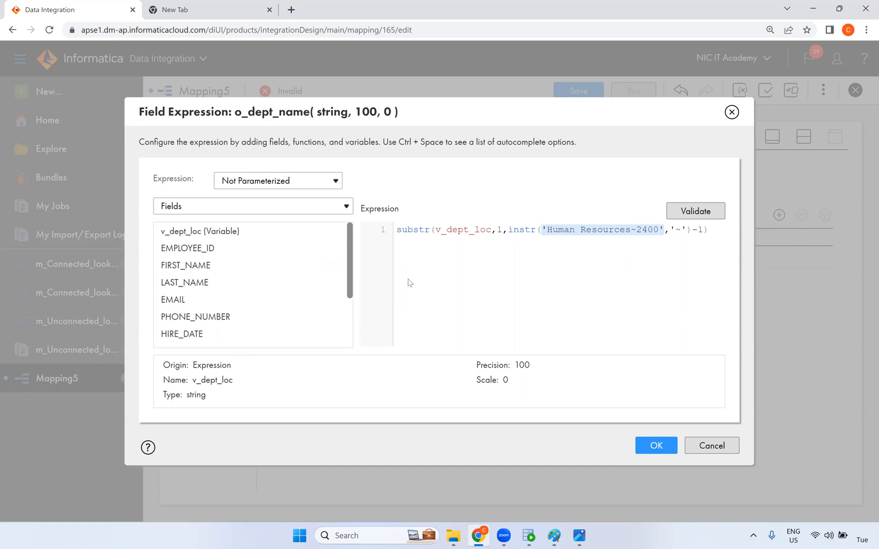
pyautogui.click(331, 232)
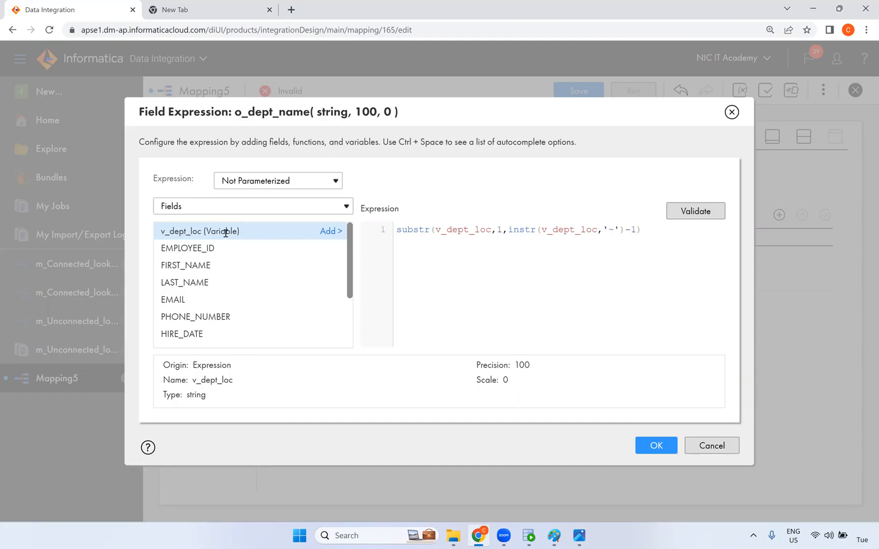
pyautogui.click(684, 217)
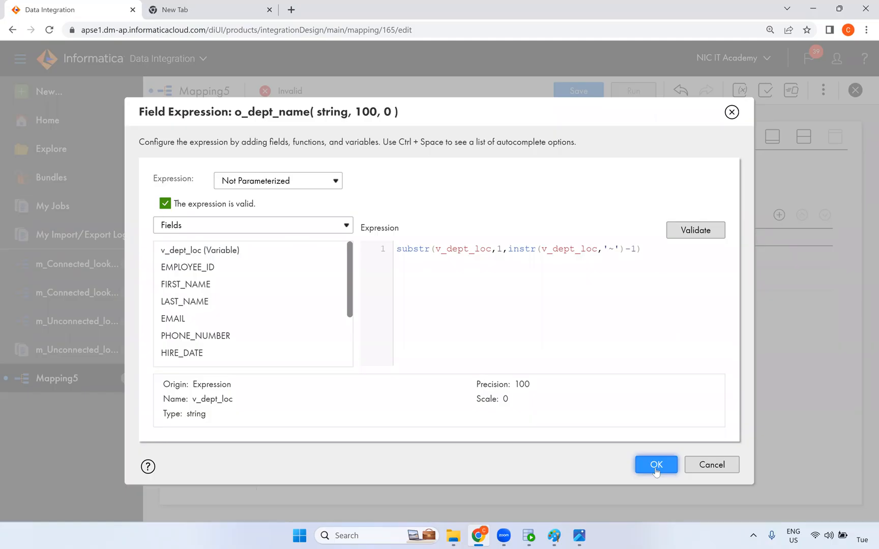
pyautogui.click(656, 464)
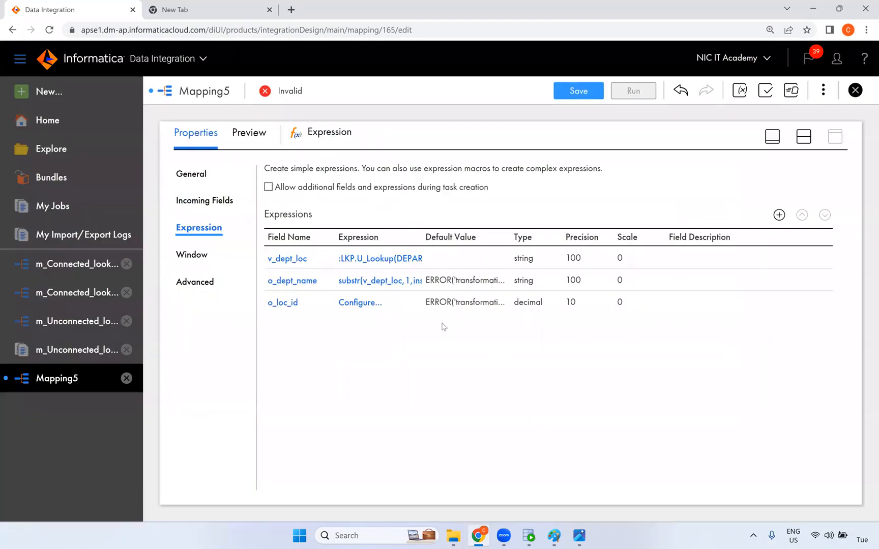
# Copy substr('Human Resources~2400',-4) from Oracle SQL Developer into the expression of o_loc_id.
pyautogui.click(360, 302)
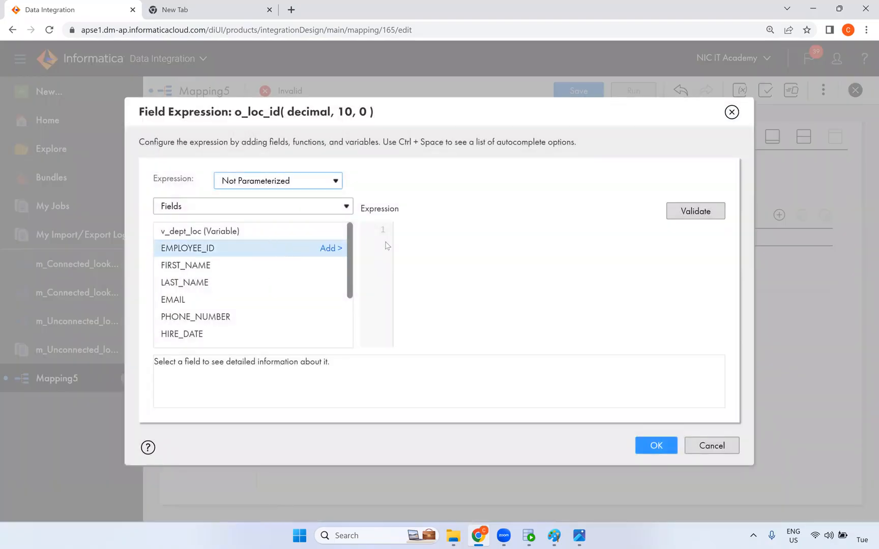
pyautogui.click(426, 229)
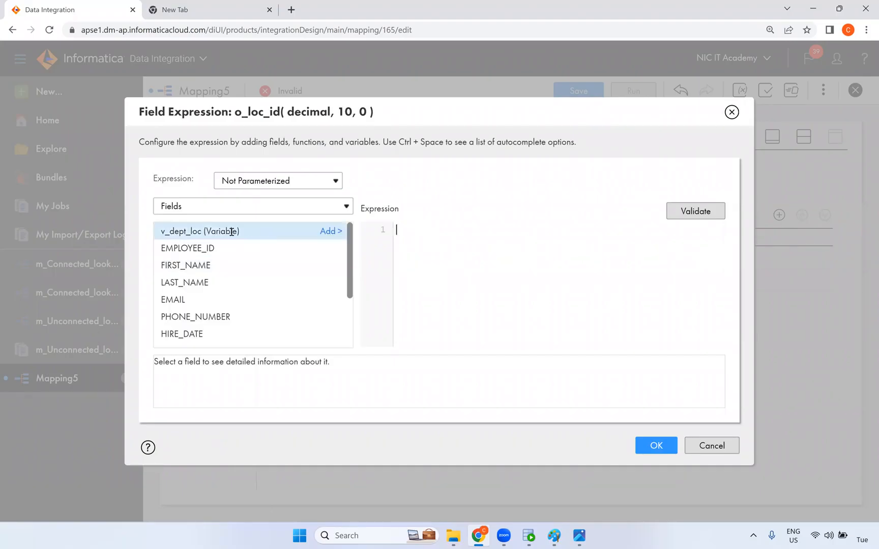
pyautogui.click(538, 537)
pyautogui.moveTo(422, 233); pyautogui.dragTo(216, 233)
pyautogui.hotkey('ctrl', 'c')
pyautogui.hotkey('alt', 'Tab')
pyautogui.hotkey('ctrl', 'v')
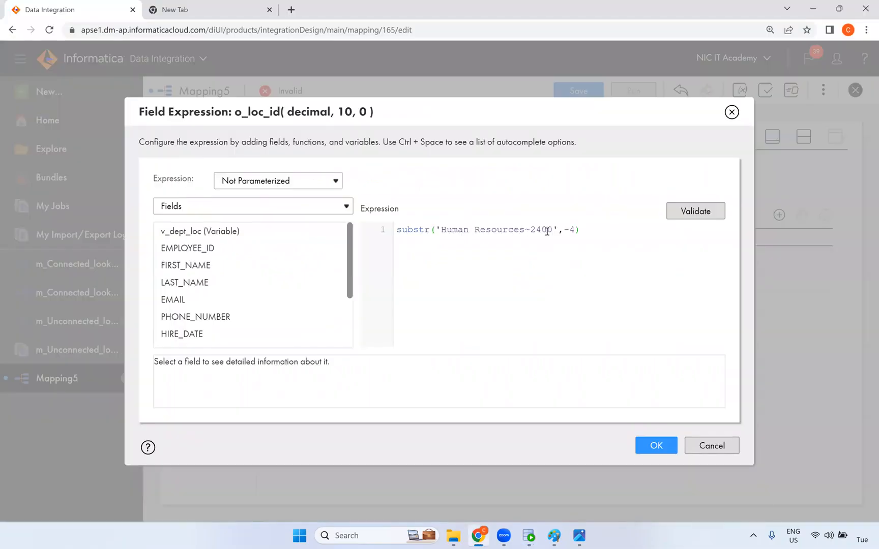
# Replace the 'Human Resources~2400' literal in the o_loc_id expression with v_dept_loc, then validate and accept it.
pyautogui.moveTo(553, 229); pyautogui.dragTo(503, 229)
pyautogui.moveTo(558, 229); pyautogui.dragTo(436, 230)
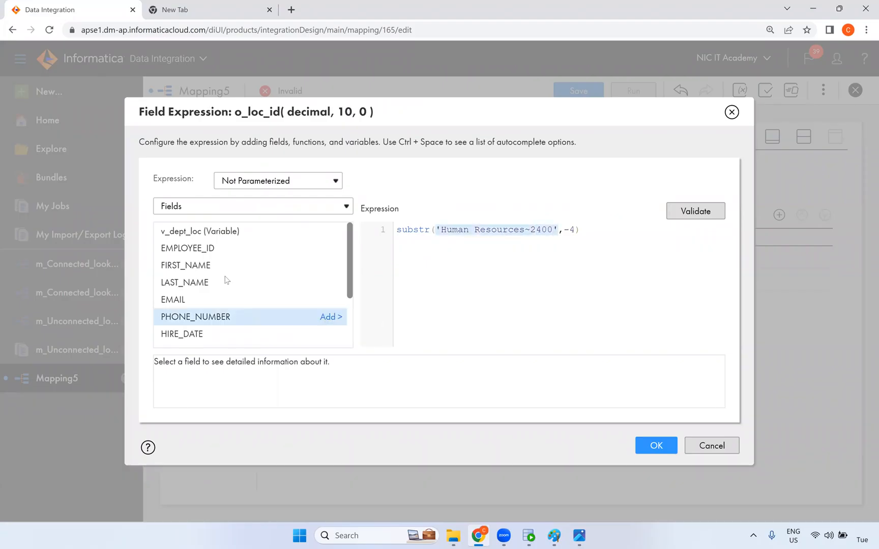
pyautogui.click(330, 231)
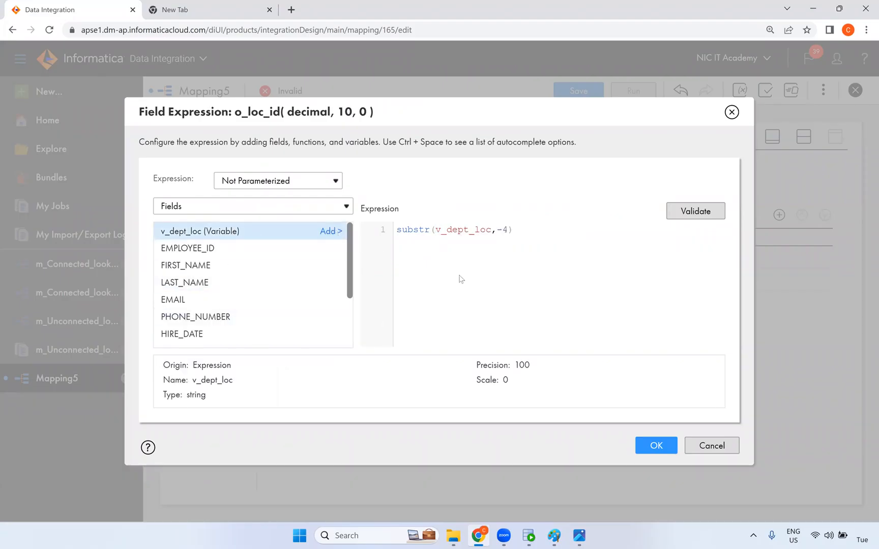
pyautogui.click(689, 219)
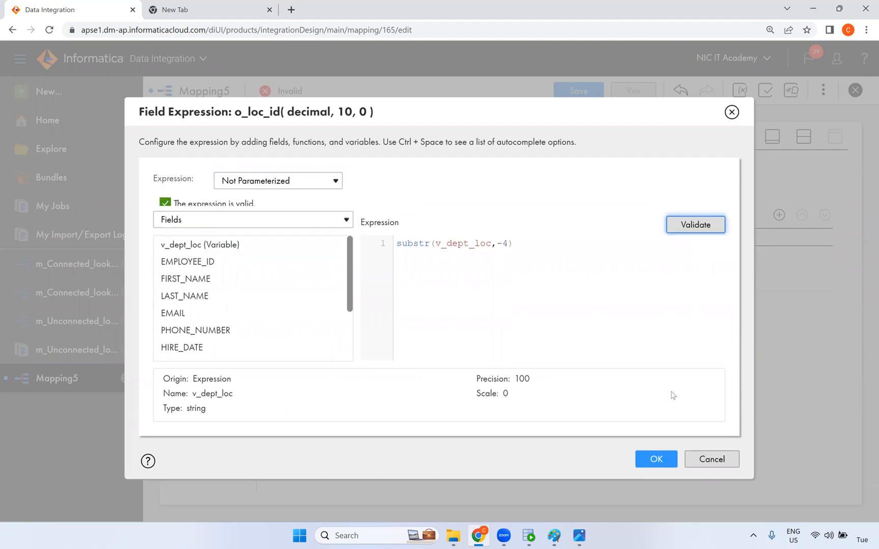
pyautogui.click(655, 464)
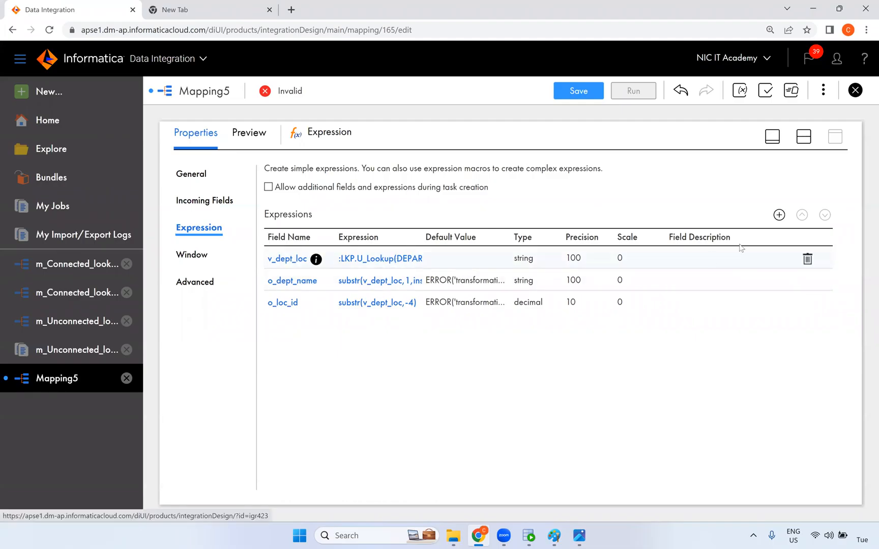
# Add an output field named o_dept_loc of type string with precision 100 to the Expression transformation.
pyautogui.click(778, 215)
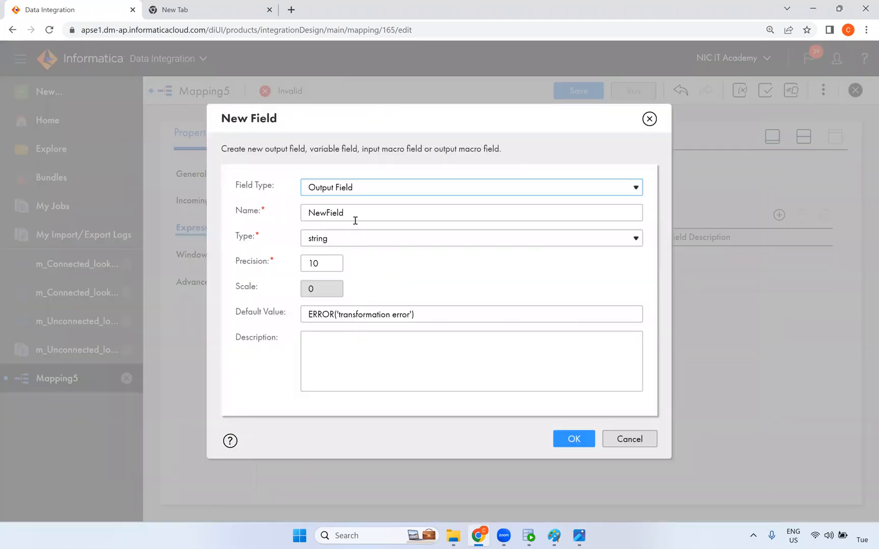
pyautogui.write('o_dept_l')
pyautogui.write('oc')
pyautogui.click(318, 261)
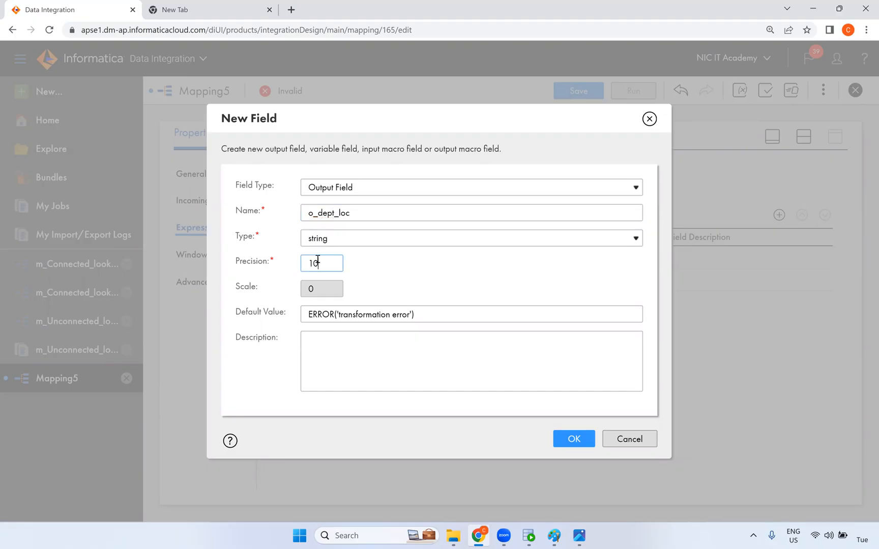
pyautogui.write('0')
pyautogui.click(574, 438)
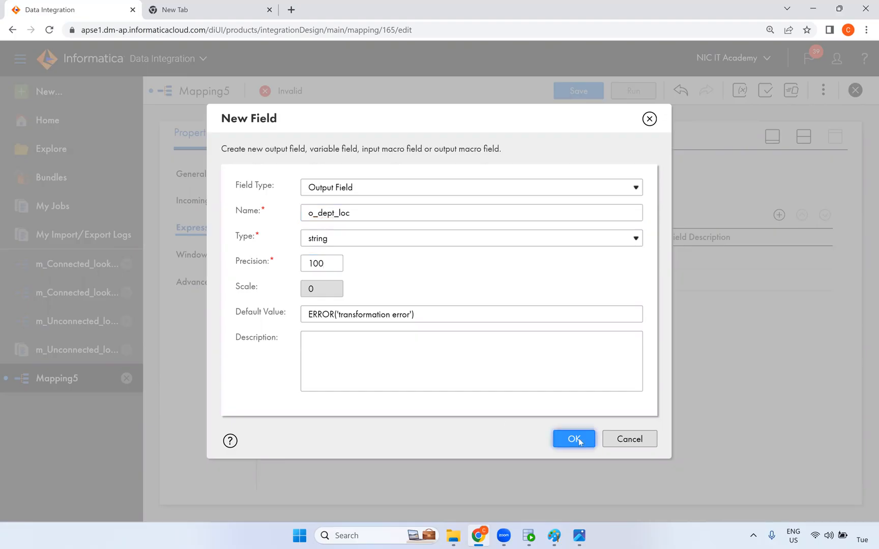
# Set the expression of o_dept_loc to v_dept_loc, then validate and accept it.
pyautogui.click(362, 326)
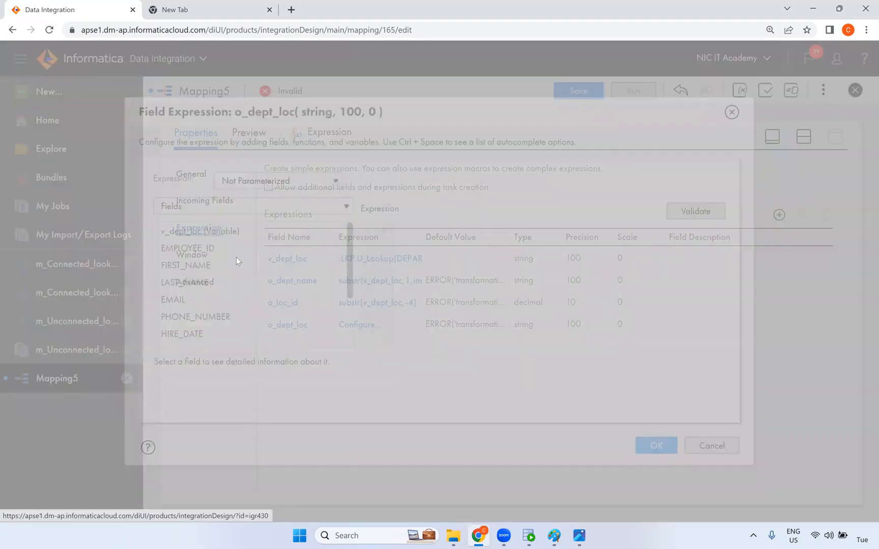
pyautogui.click(331, 232)
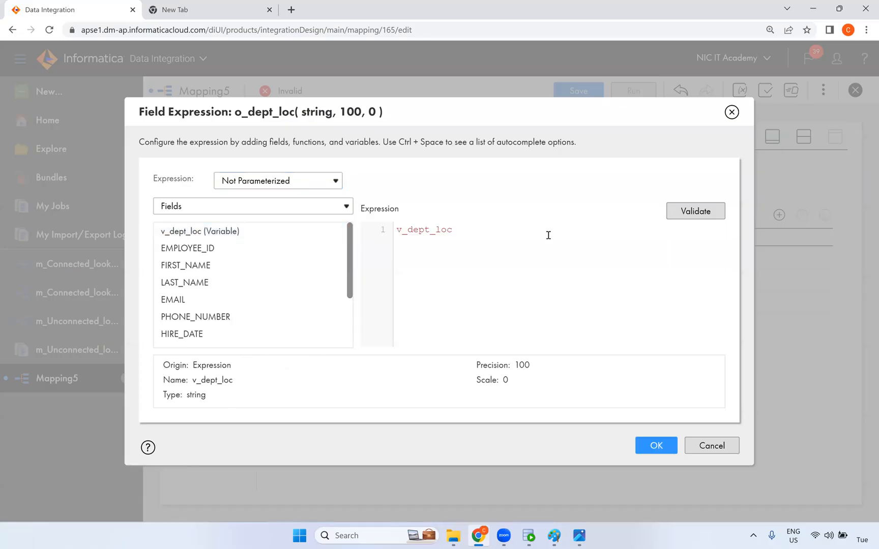
pyautogui.click(695, 210)
pyautogui.click(661, 467)
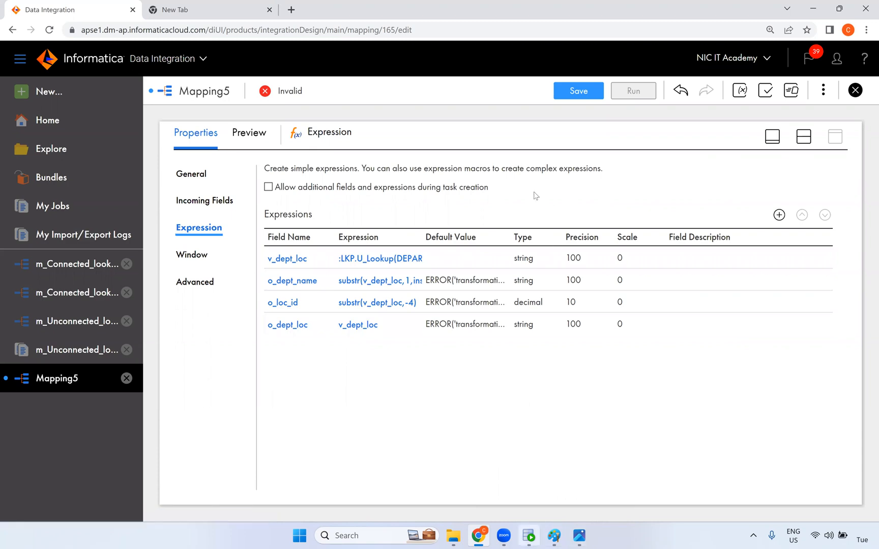
# In the Target's field mapping, map o_dept_name to DEPARTMENT_NAME and o_loc_id to LOCATION_ID.
pyautogui.click(803, 137)
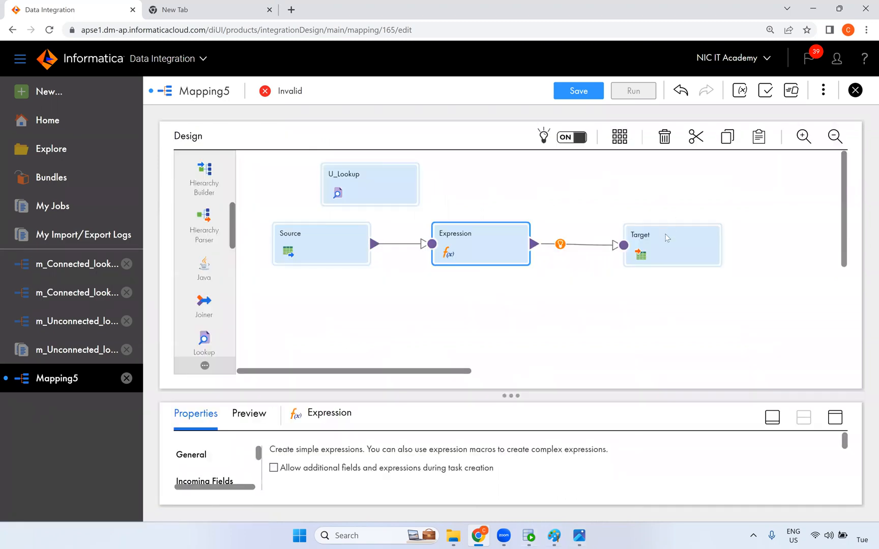
pyautogui.click(669, 237)
pyautogui.click(835, 417)
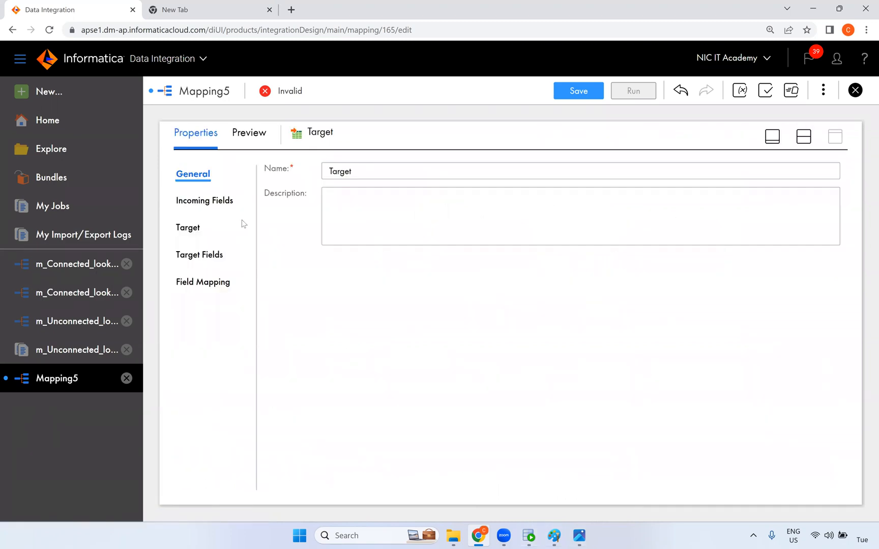
pyautogui.click(196, 228)
pyautogui.click(203, 281)
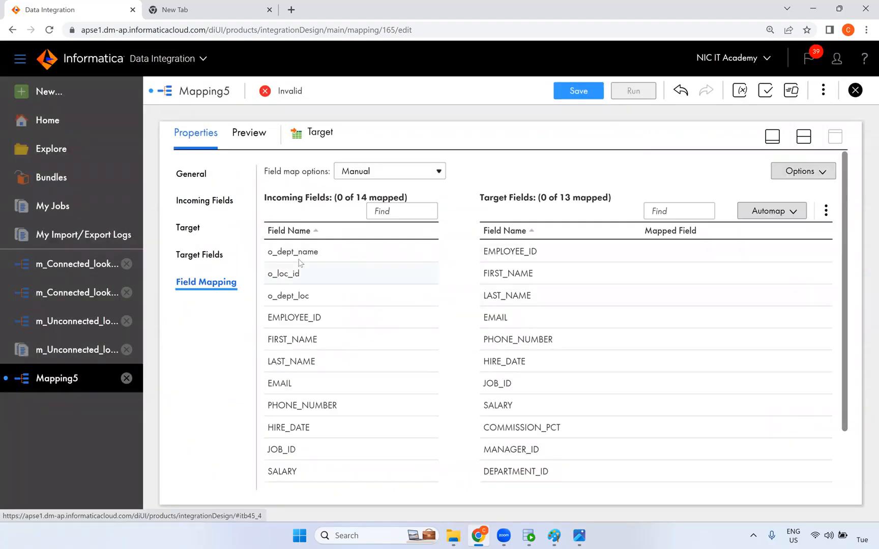
pyautogui.scroll(-1, 453, 318)
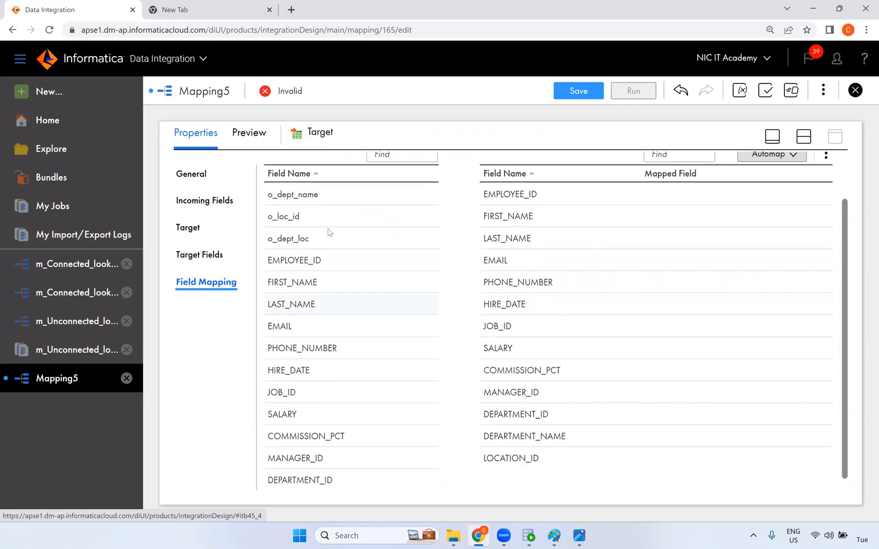
pyautogui.moveTo(314, 196); pyautogui.dragTo(555, 438)
pyautogui.moveTo(291, 220); pyautogui.dragTo(572, 460)
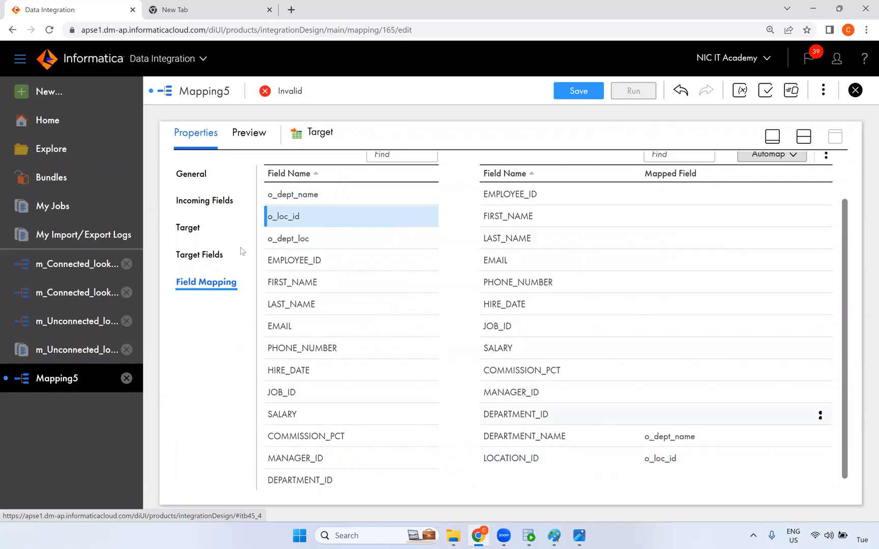
# Map o_dept_loc to the target field PHONE_NUMBER and automap the remaining fields with Smart Map.
pyautogui.click(297, 240)
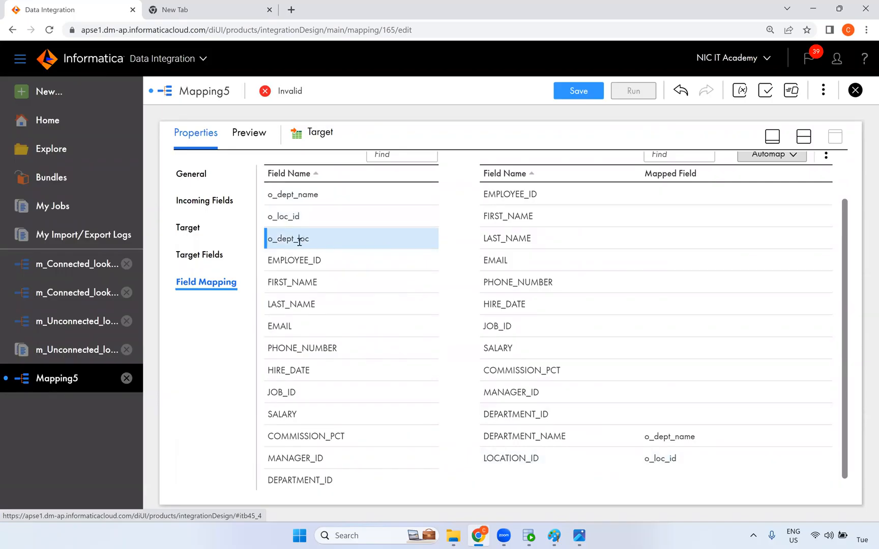
pyautogui.moveTo(299, 241)
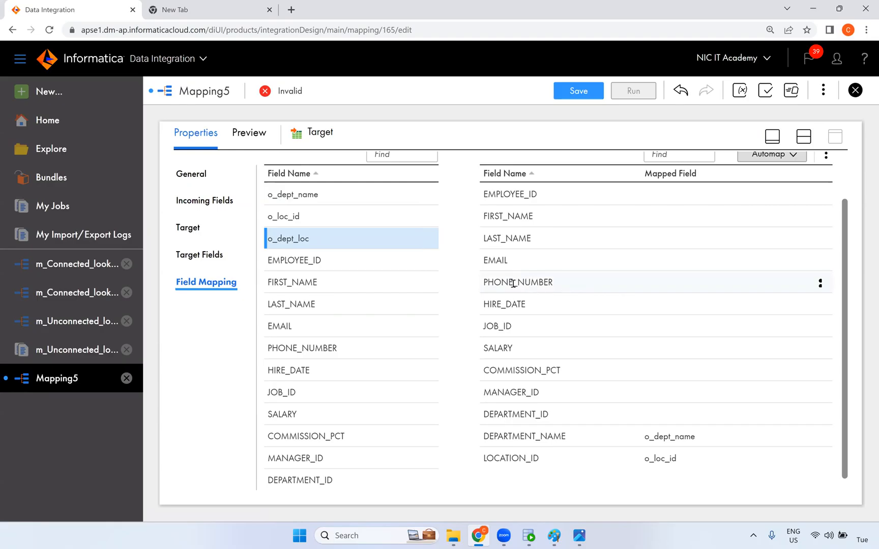
pyautogui.moveTo(480, 266); pyautogui.dragTo(585, 304)
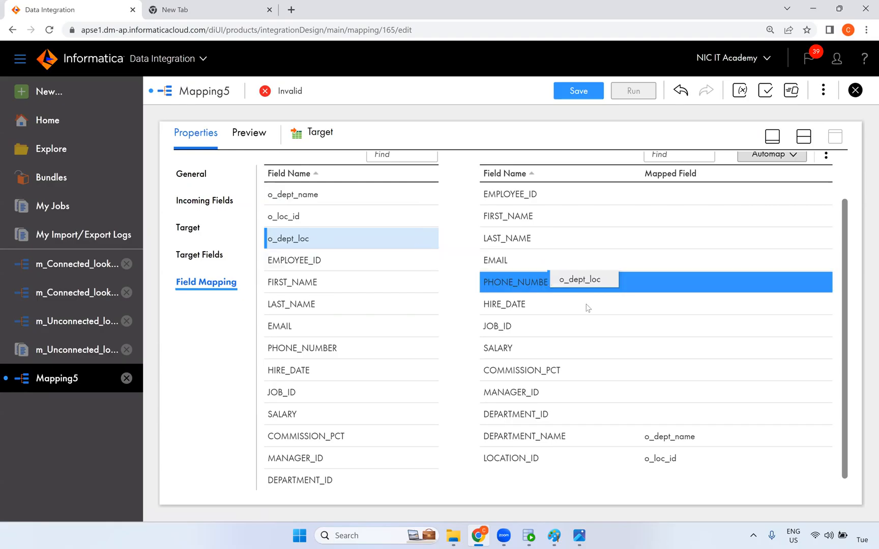
pyautogui.scroll(1, 794, 191)
pyautogui.click(794, 211)
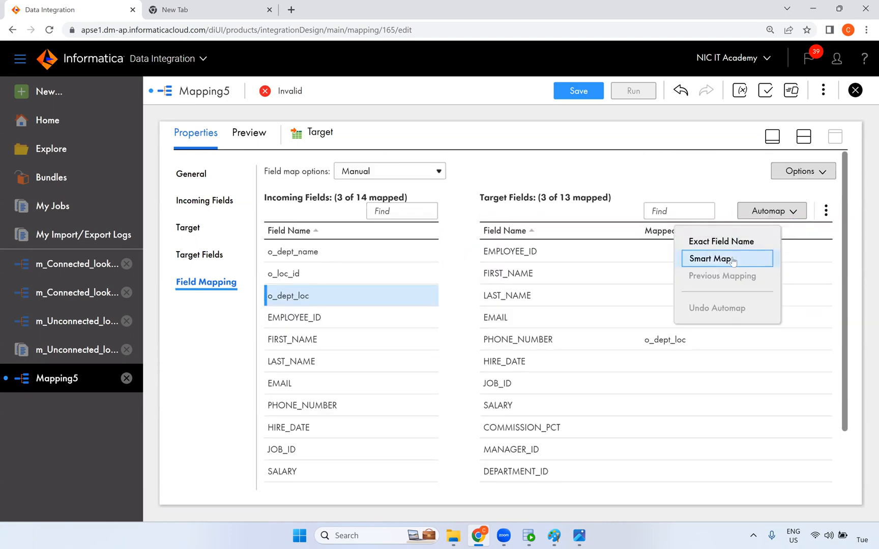
pyautogui.click(702, 256)
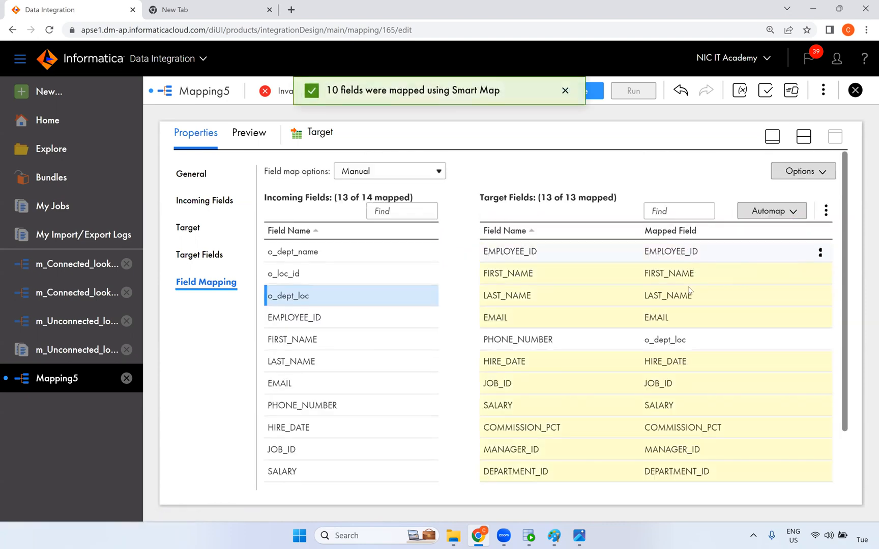
# Check the target's field mappings and save the mapping as m_Unconnected_lkp_multiple_return_port.
pyautogui.scroll(-1, 689, 291)
pyautogui.moveTo(691, 282); pyautogui.dragTo(299, 254)
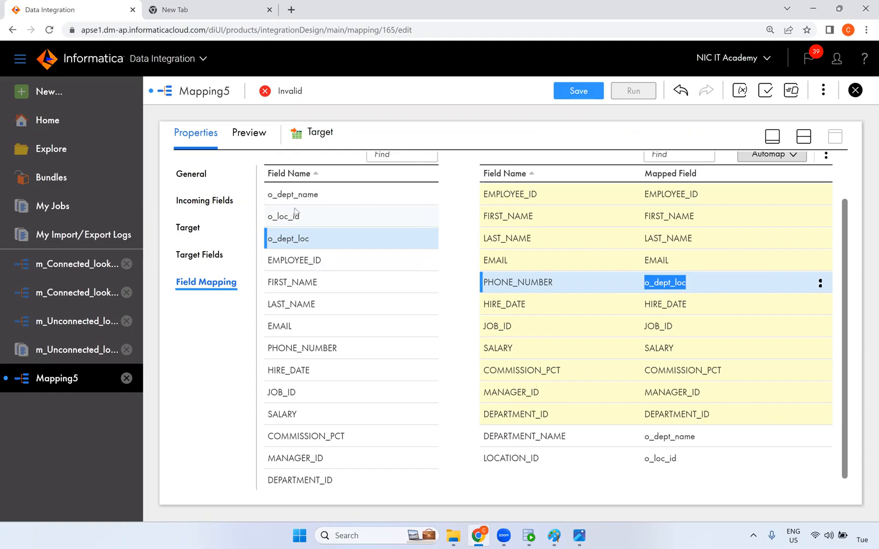
pyautogui.moveTo(296, 211)
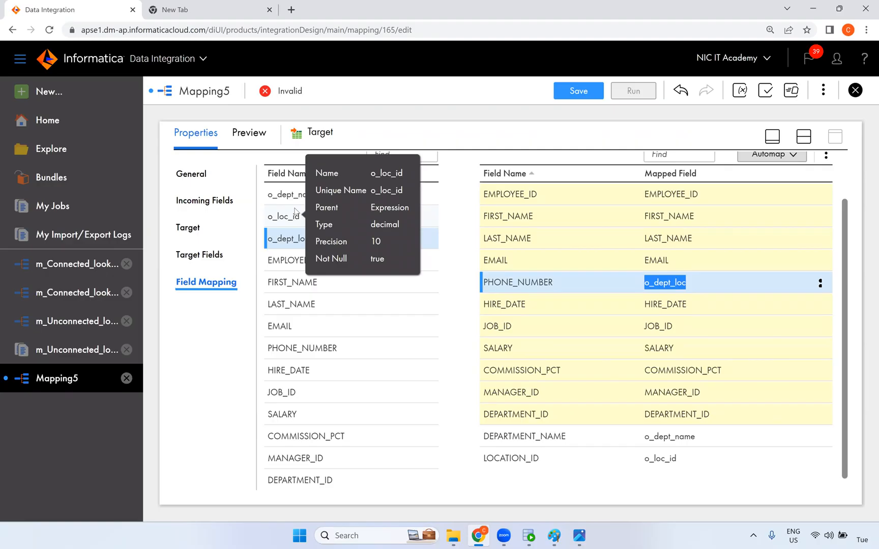
pyautogui.scroll(-1, 322, 323)
pyautogui.scroll(2, 305, 306)
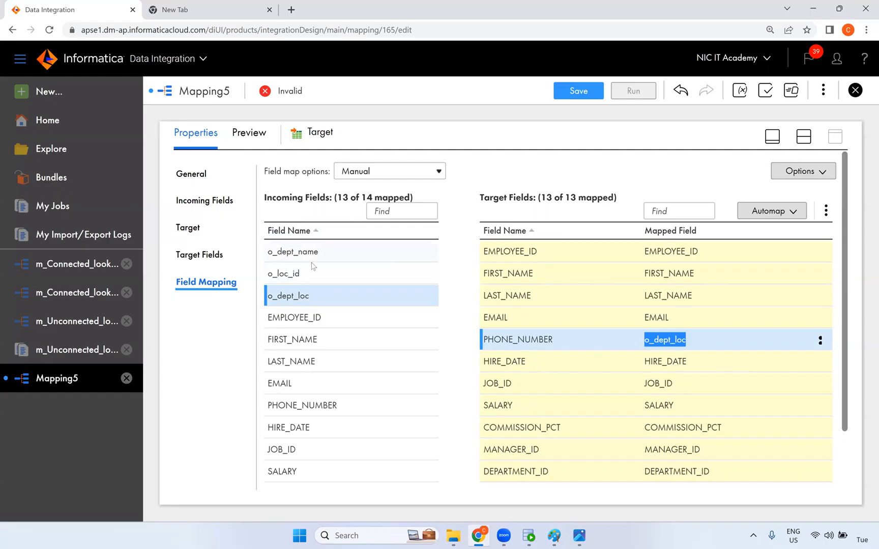
pyautogui.moveTo(321, 259); pyautogui.dragTo(288, 264)
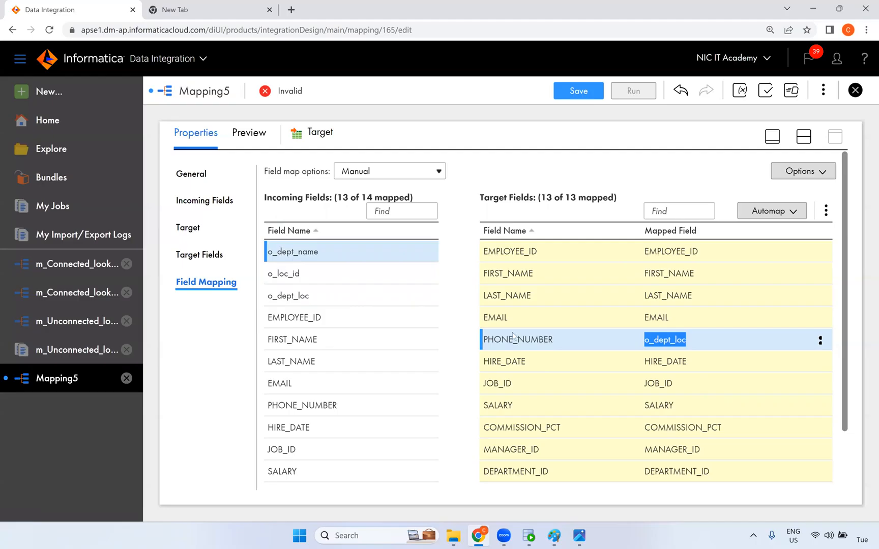
pyautogui.click(584, 92)
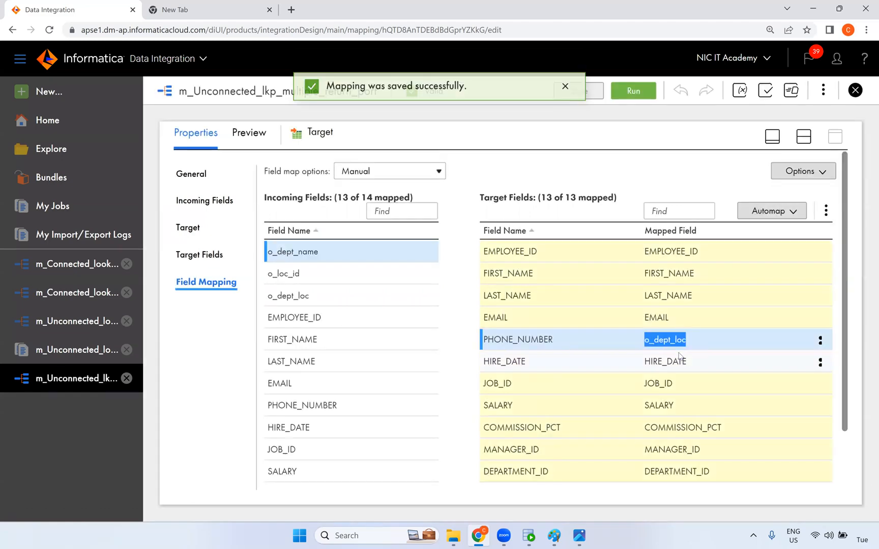
# Switch to Oracle SQL Developer and go to the truncate table t_employees_dept statement in the CORE worksheet.
pyautogui.click(528, 537)
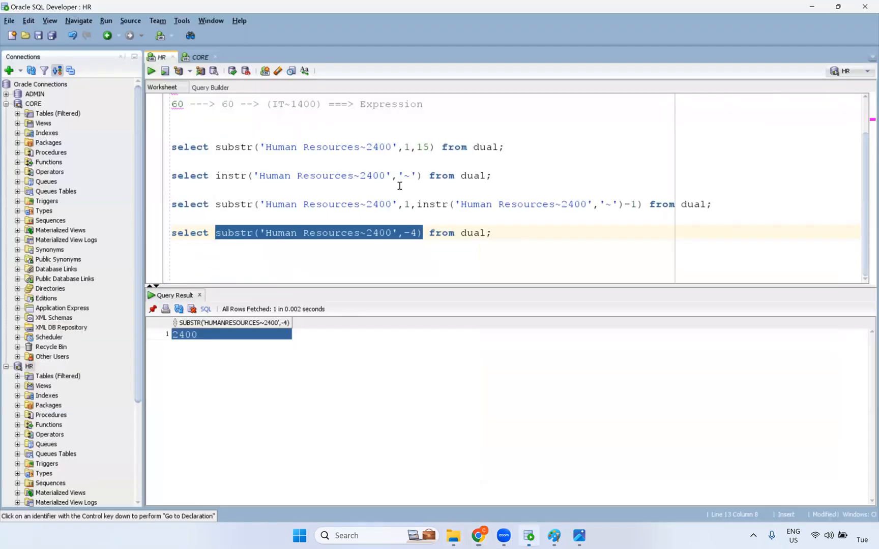
pyautogui.click(206, 59)
pyautogui.click(354, 145)
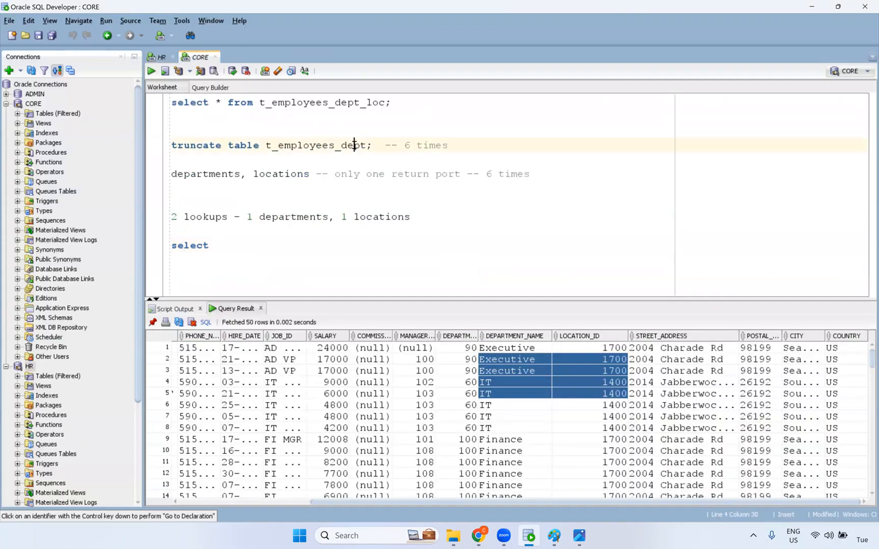
# Truncate the t_employees_dept table and run the m_Unconnected_lkp_multiple_return_port mapping in Informatica on the NIC runtime environment.
pyautogui.hotkey('ctrl', 'Return')
pyautogui.hotkey('ctrl', 'Return')
pyautogui.hotkey('alt', 'Tab')
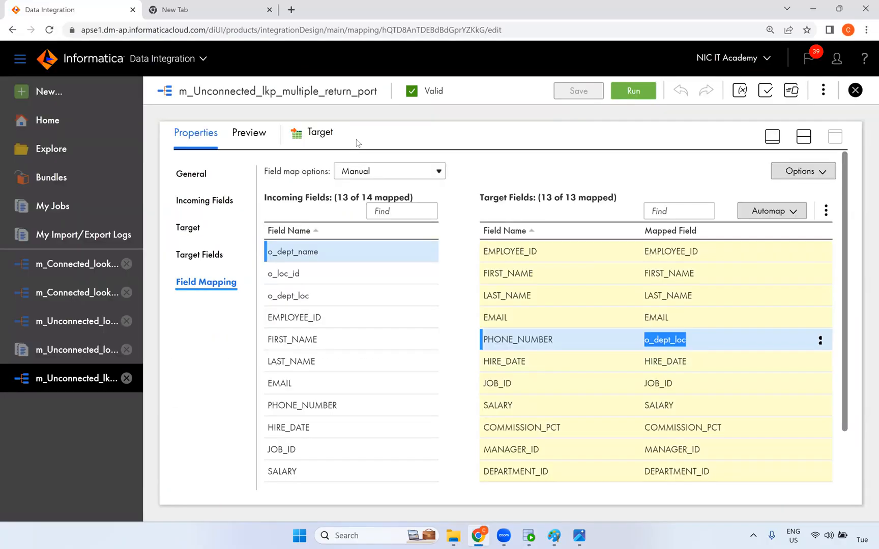
pyautogui.click(629, 92)
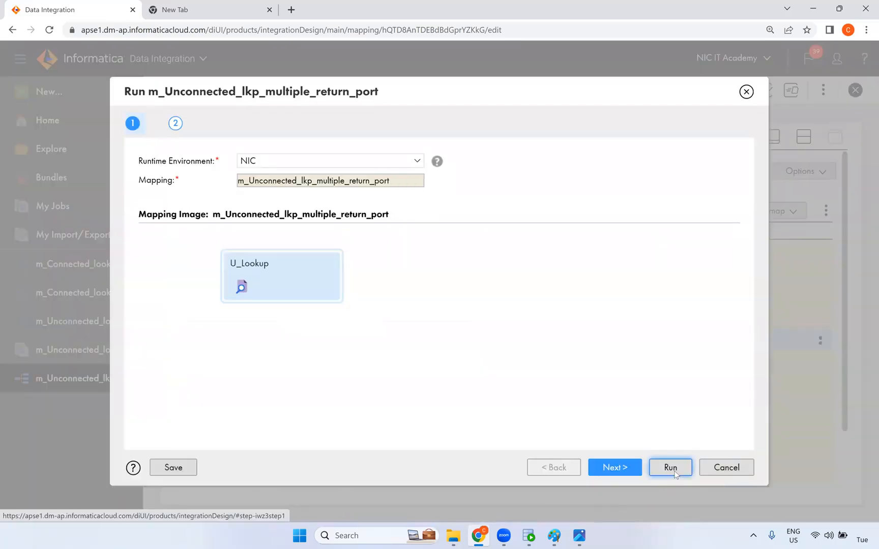
pyautogui.click(674, 472)
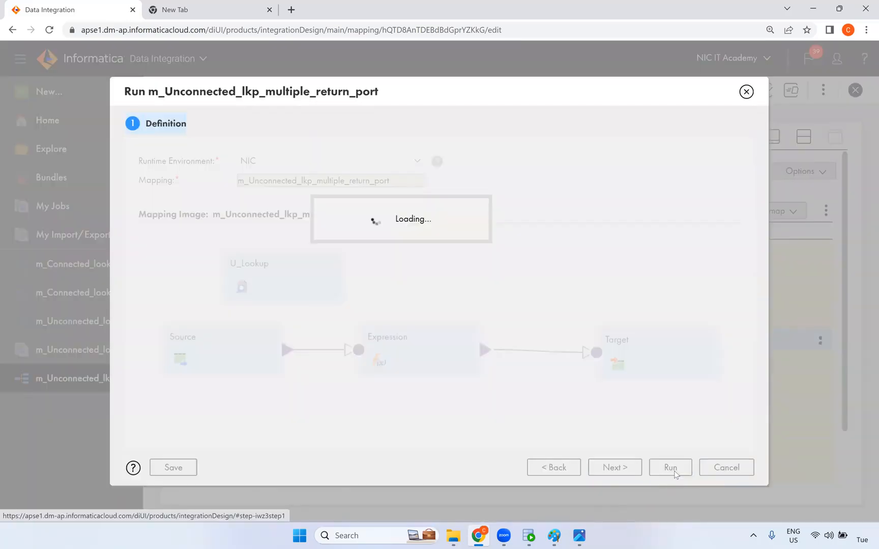
# Switch to SQL Developer, change the select query to read from t_employees_dept and run it.
pyautogui.hotkey('alt', 'Tab')
pyautogui.click(385, 102)
pyautogui.press('BackSpace')
pyautogui.press('BackSpace')
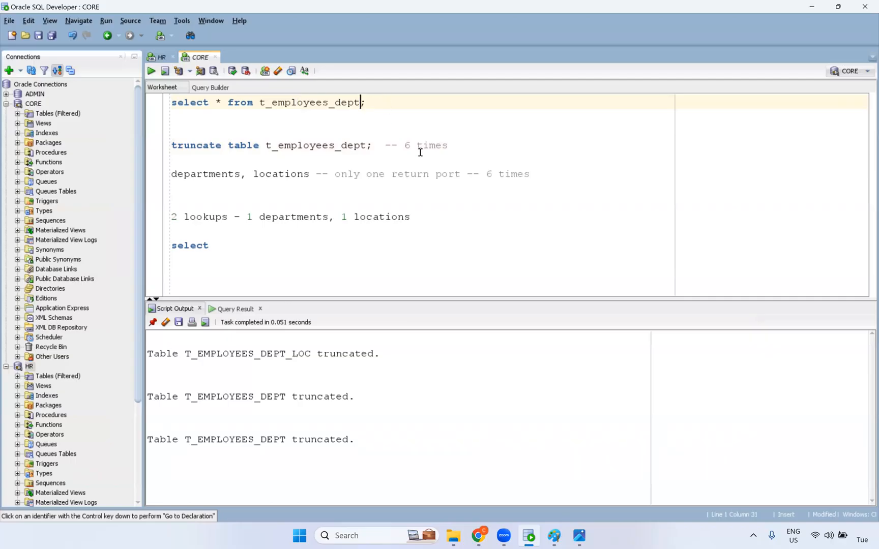
pyautogui.hotkey('ctrl', 'Return')
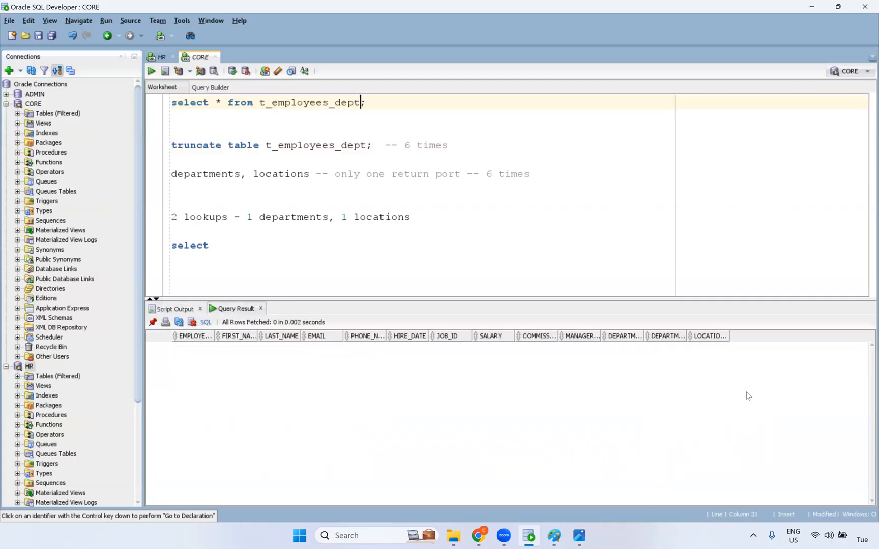
# Open and refresh the job list in Informatica, and rerun the t_employees_dept query in SQL Developer.
pyautogui.hotkey('alt', 'Tab')
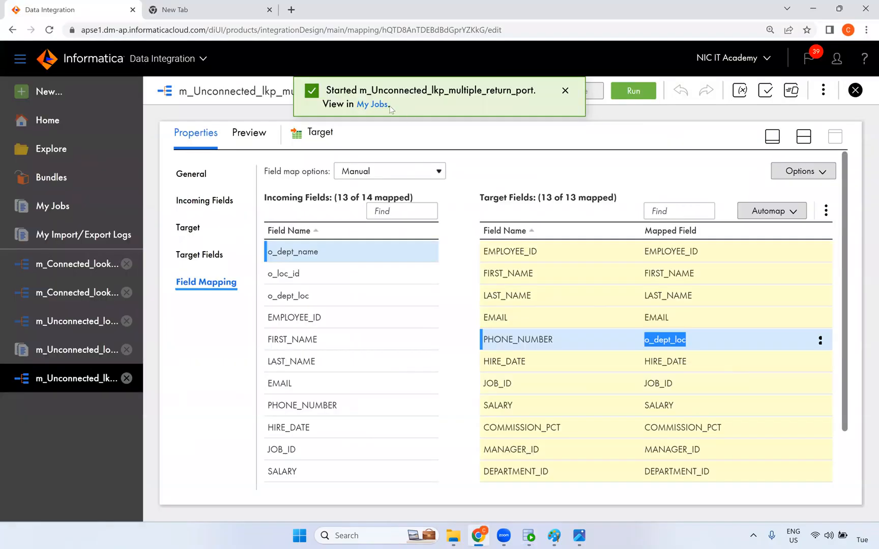
pyautogui.click(46, 209)
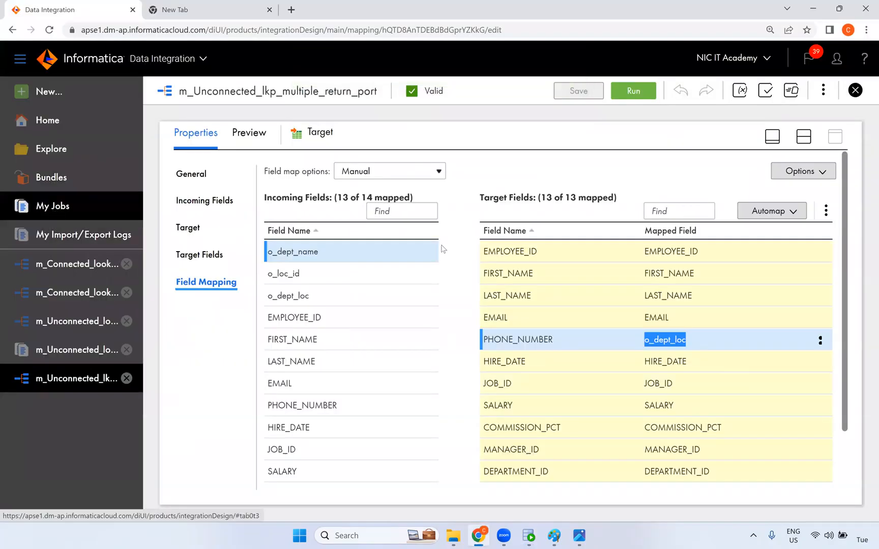
pyautogui.click(647, 135)
pyautogui.click(647, 134)
pyautogui.click(647, 135)
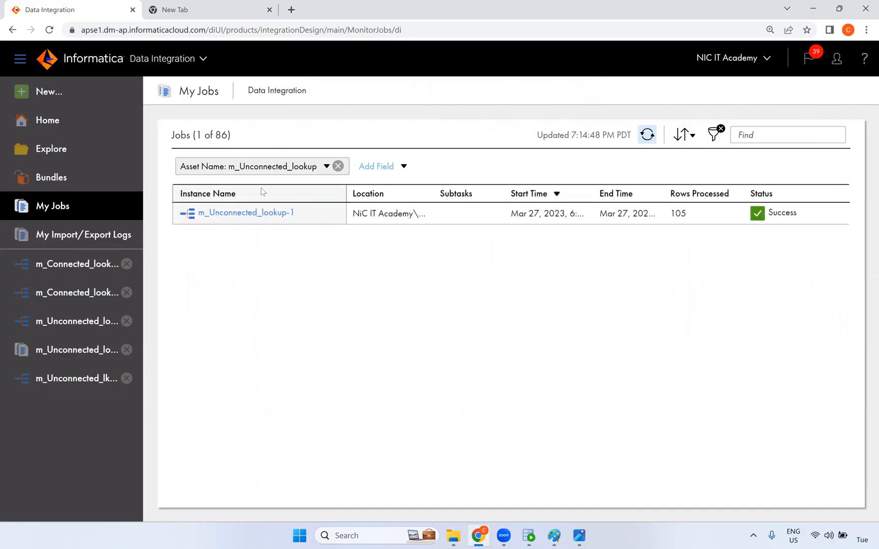
pyautogui.hotkey('alt', 'Tab')
pyautogui.hotkey('ctrl', 'Return')
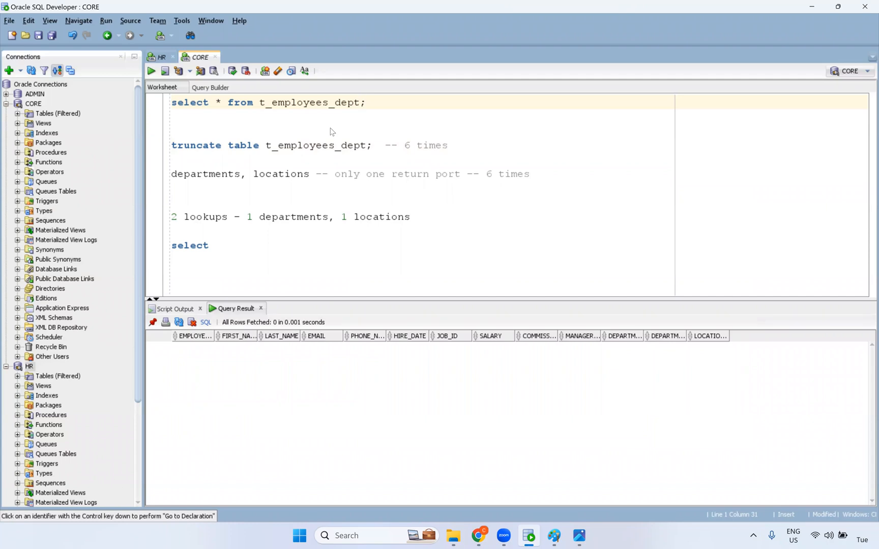
# Switch to Informatica, remove the Asset Name filter from the job list and refresh the jobs.
pyautogui.hotkey('alt', 'Tab')
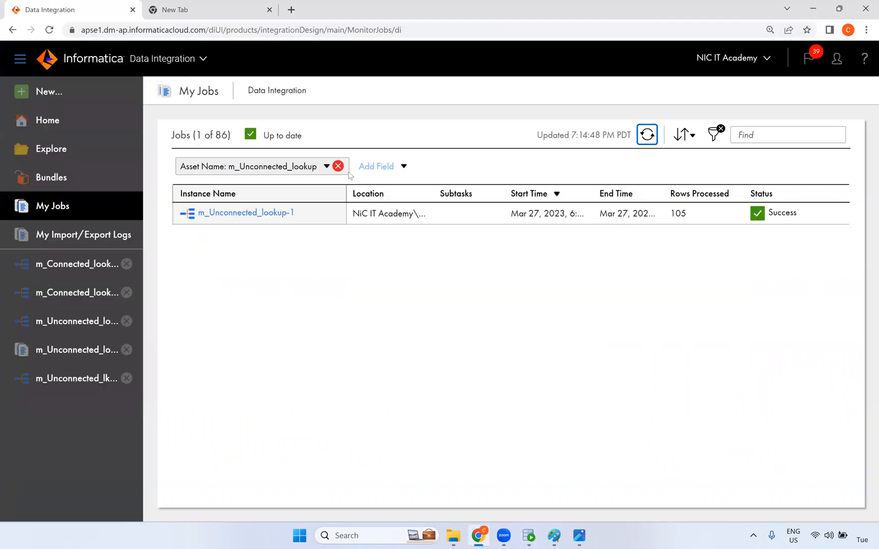
pyautogui.click(337, 166)
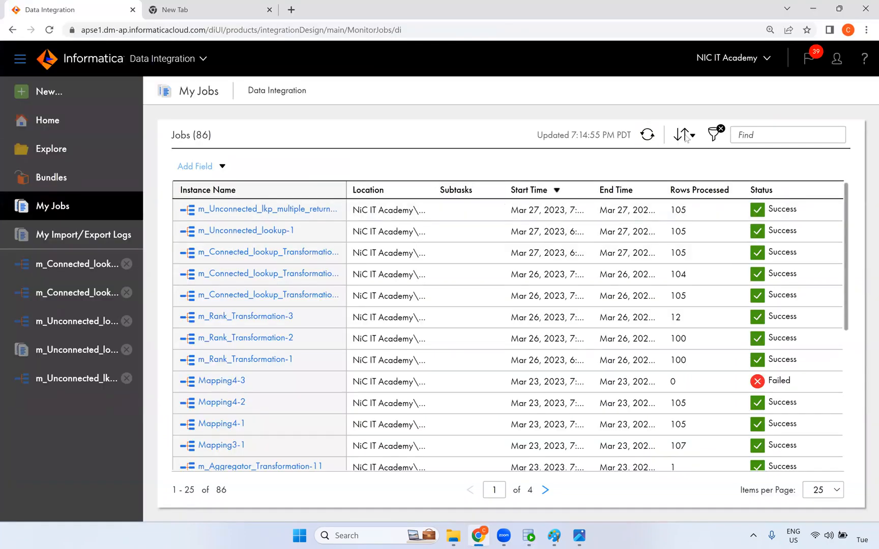
pyautogui.click(650, 136)
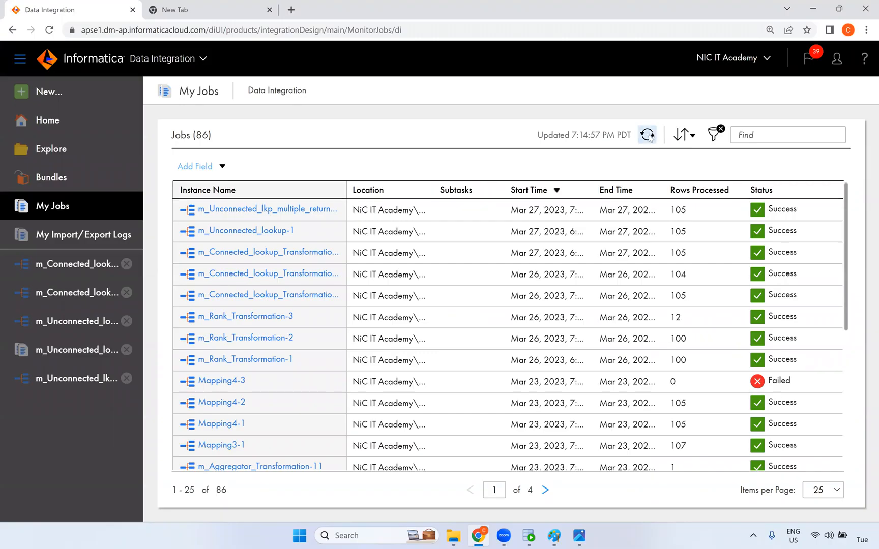
# Rerun the t_employees_dept query in SQL Developer and examine the DEPARTMENT_NAME column and the widened PHONE_NUMBER column.
pyautogui.hotkey('alt', 'Tab')
pyautogui.hotkey('ctrl', 'Return')
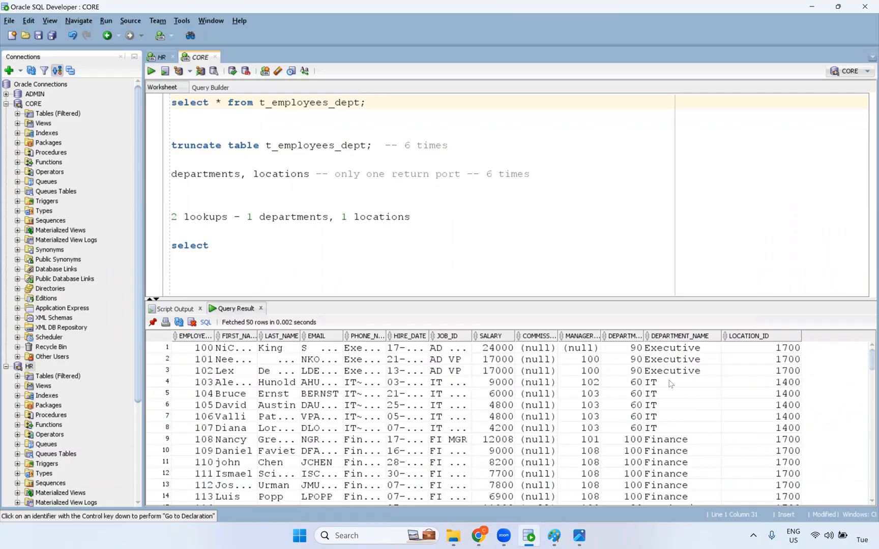
pyautogui.moveTo(670, 358); pyautogui.dragTo(671, 439)
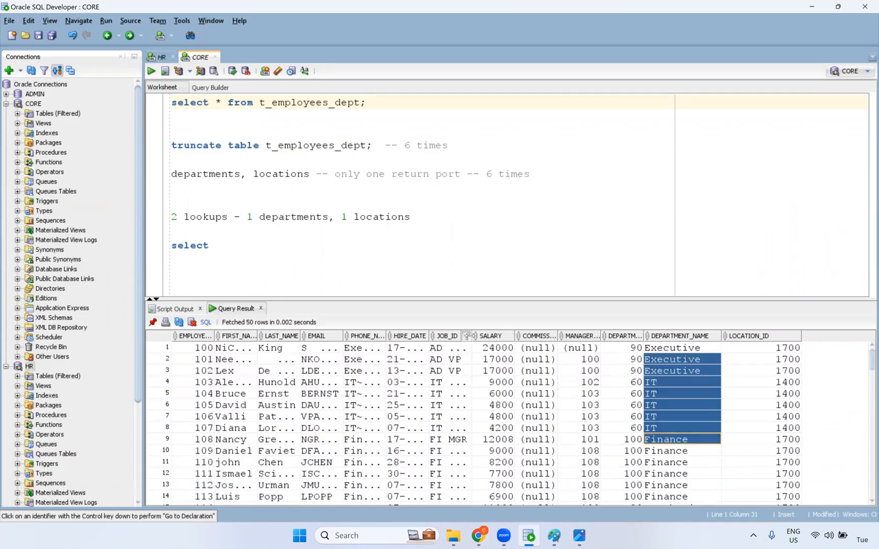
pyautogui.moveTo(386, 334); pyautogui.dragTo(471, 336)
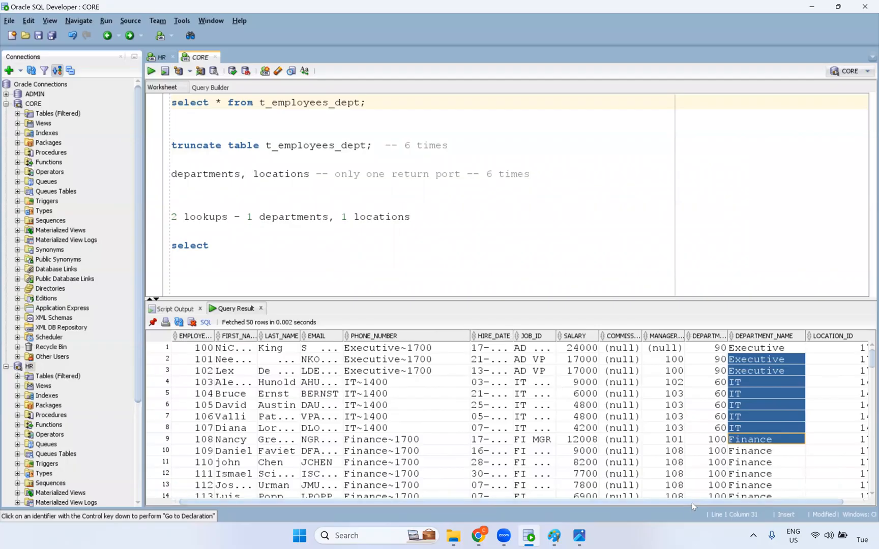
pyautogui.moveTo(691, 502); pyautogui.dragTo(709, 502)
pyautogui.moveTo(392, 348); pyautogui.dragTo(366, 451)
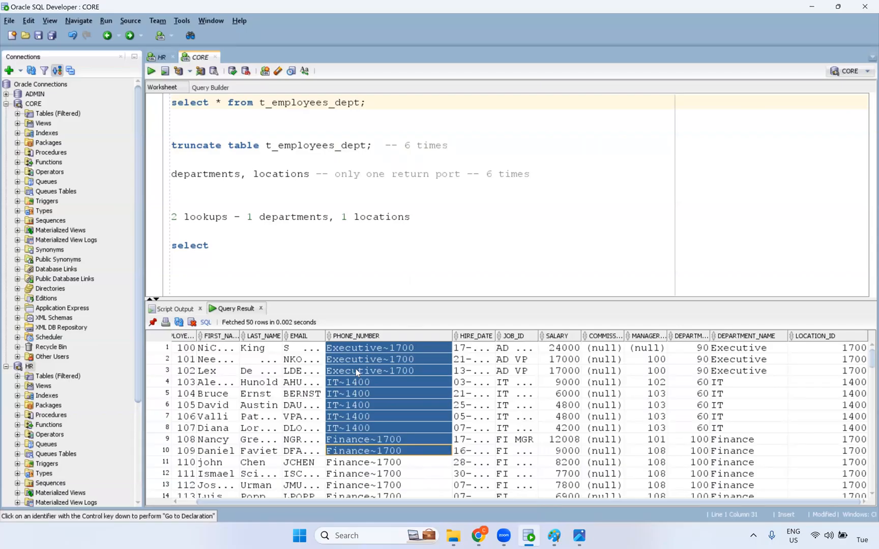
# Switch to Informatica, reopen the multiple return port mapping with its design canvas showing and select the Expression transformation.
pyautogui.click(480, 537)
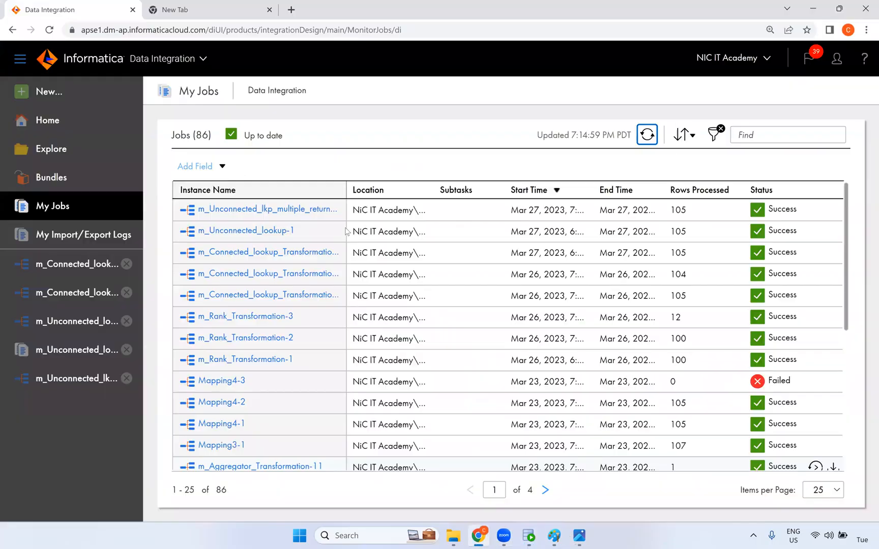
pyautogui.click(260, 232)
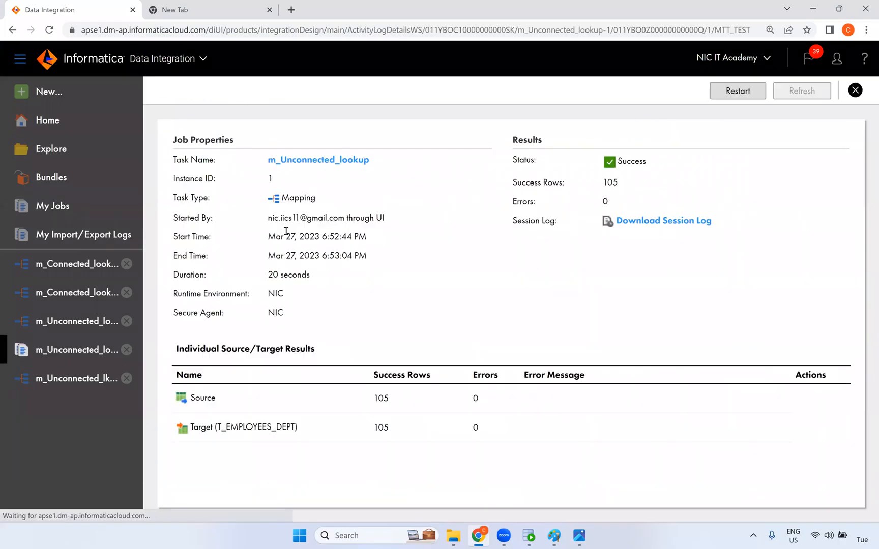
pyautogui.click(93, 378)
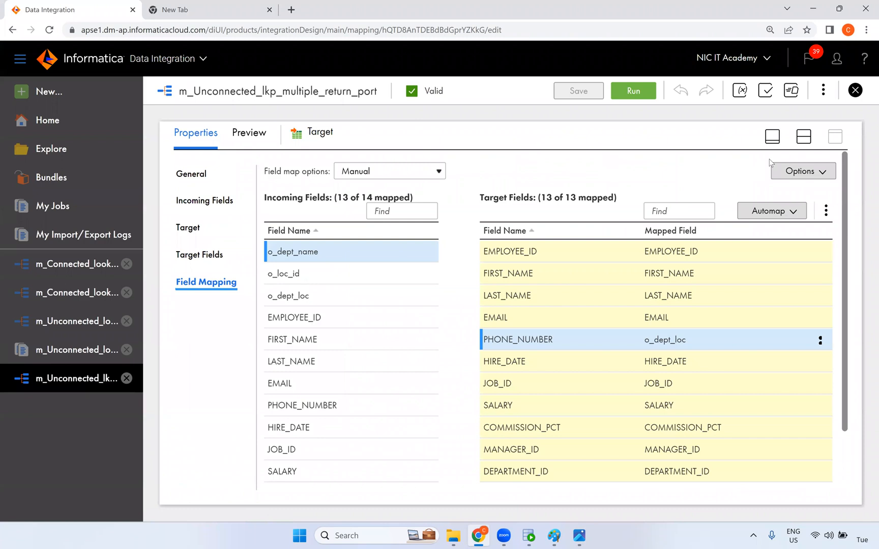
pyautogui.click(804, 143)
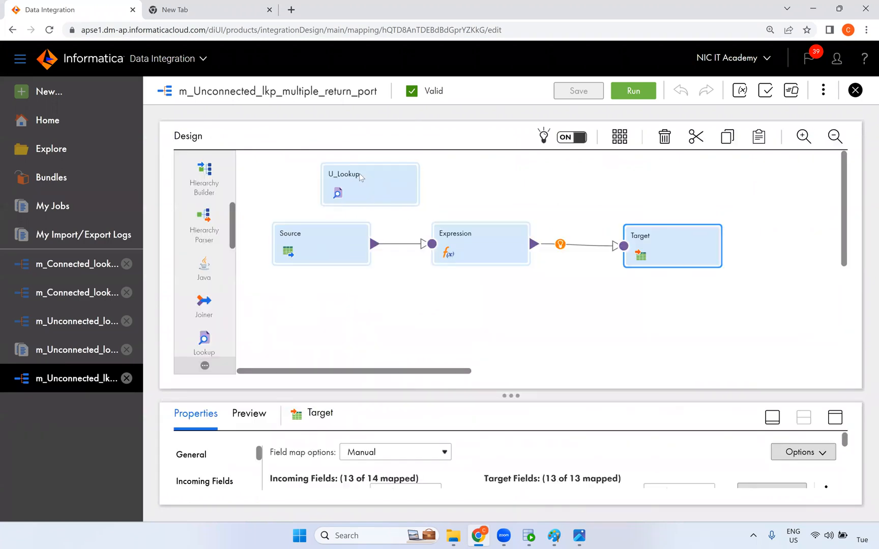
pyautogui.click(488, 252)
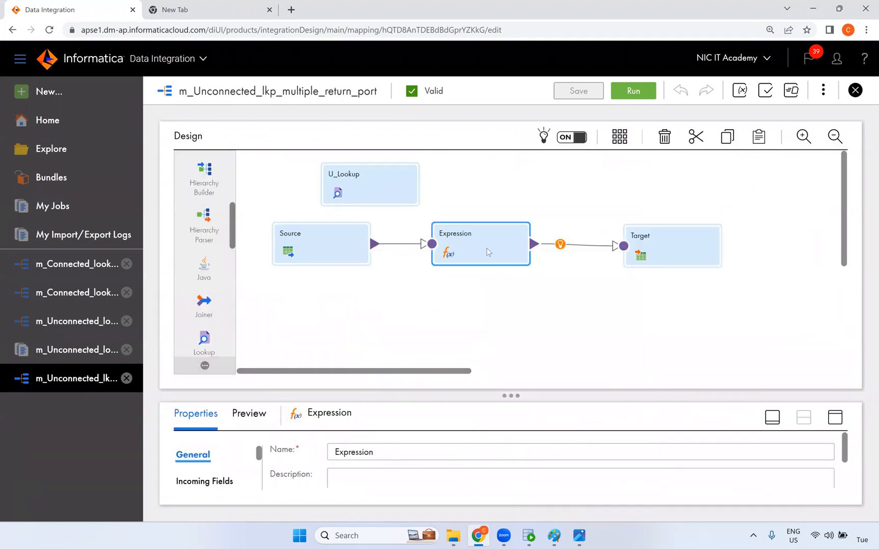
# Switch to SQL Developer and examine the DEPARTMENT_NAME and LOCATION_ID values down the t_employees_dept result rows.
pyautogui.hotkey('alt', 'Tab')
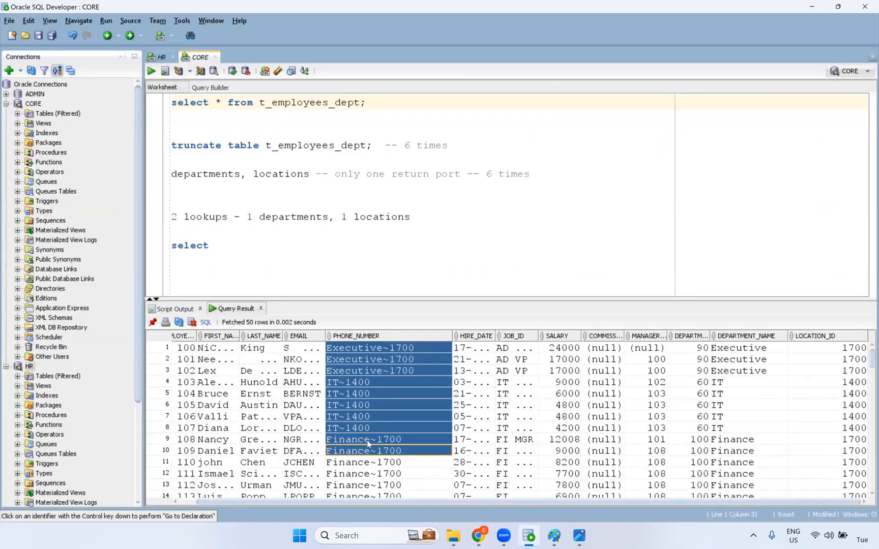
pyautogui.click(749, 449)
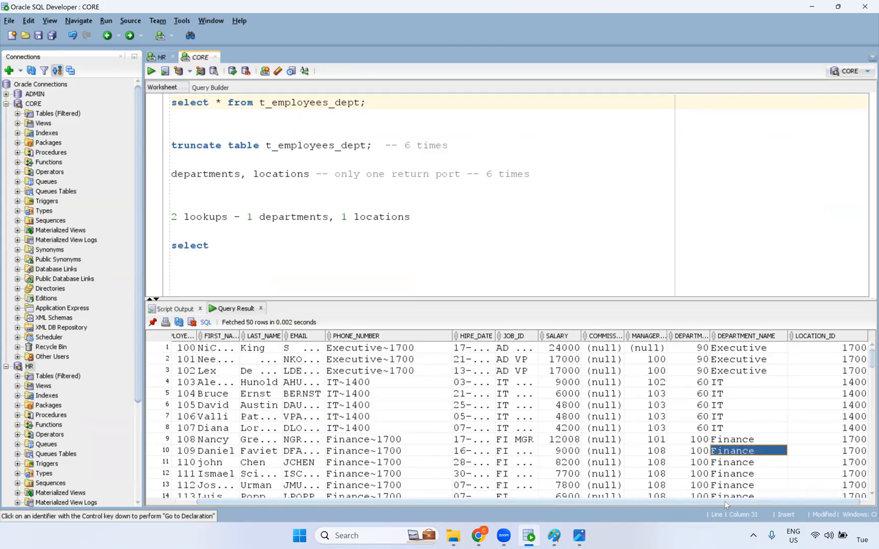
pyautogui.press('Down')
pyautogui.press('Down')
pyautogui.press('Down')
pyautogui.press('Down')
pyautogui.press('Down')
pyautogui.press('Down')
pyautogui.press('Down')
pyautogui.press('Down')
pyautogui.press('Down')
pyautogui.press('Down')
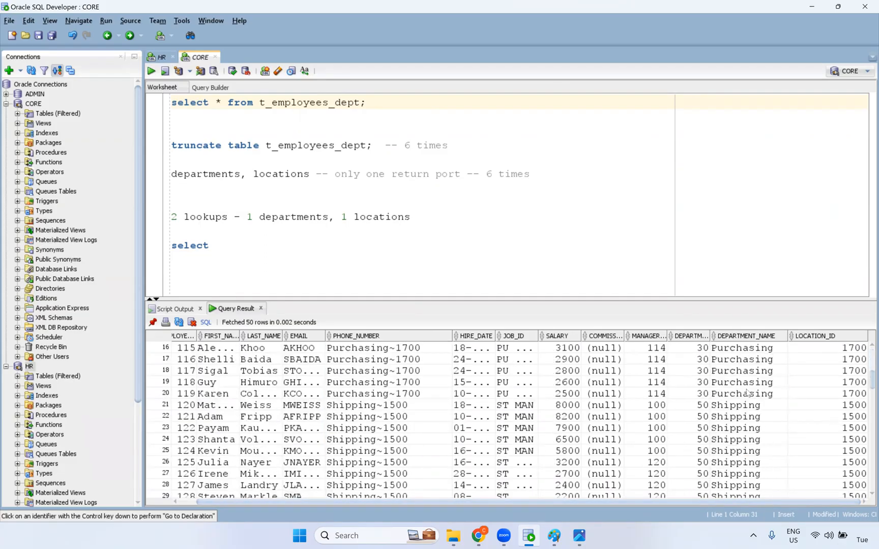
pyautogui.hotkey('shift', 'Down')
pyautogui.hotkey('shift', 'Down')
pyautogui.keyDown('shift'); pyautogui.click(840, 451); pyautogui.keyUp('shift')
pyautogui.moveTo(744, 373); pyautogui.dragTo(763, 484)
pyautogui.moveTo(841, 385); pyautogui.dragTo(842, 466)
pyautogui.scroll(-3, 792, 445)
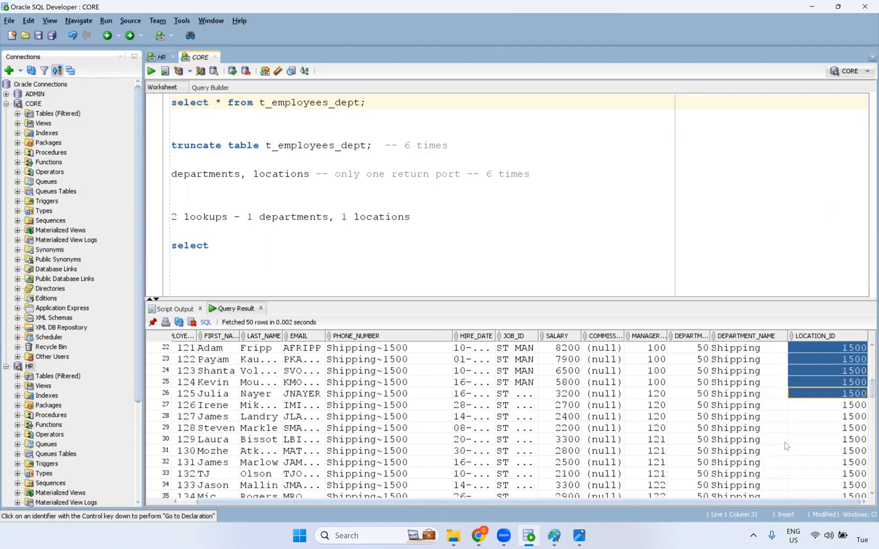
# Examine the PHONE_NUMBER values down to the last result rows, with the HIRE_DATE column widened.
pyautogui.moveTo(390, 395); pyautogui.dragTo(400, 462)
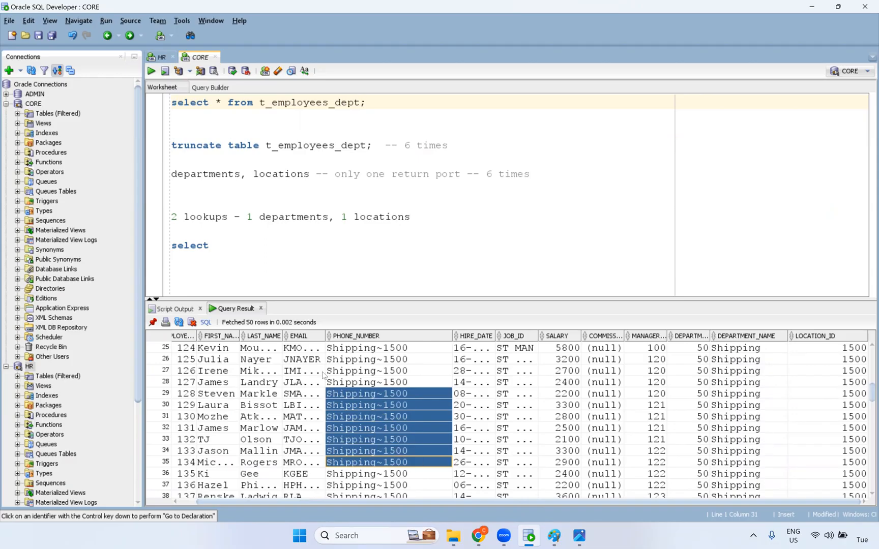
pyautogui.moveTo(494, 336); pyautogui.dragTo(546, 336)
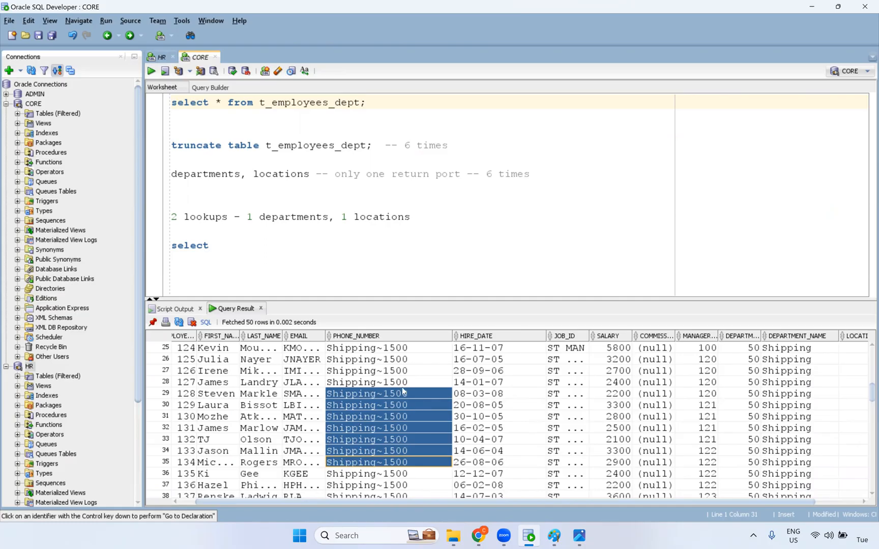
pyautogui.scroll(-10, 398, 418)
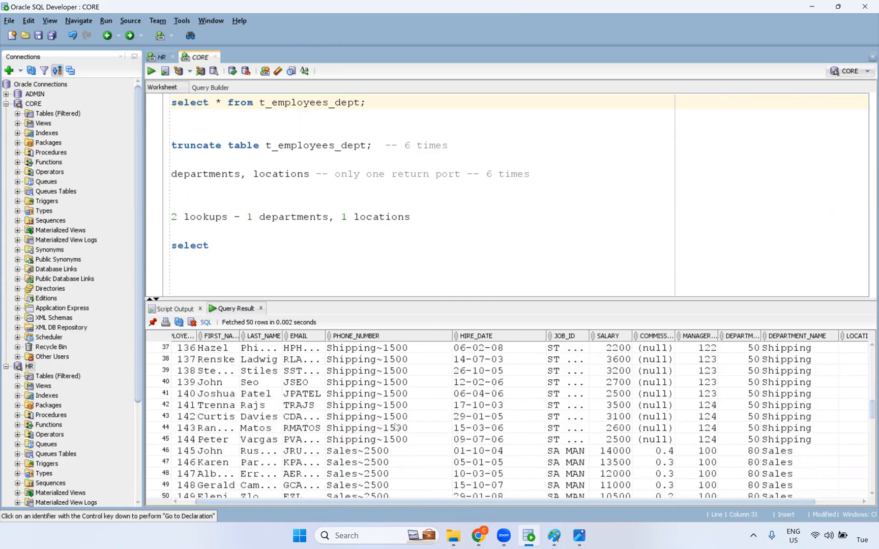
pyautogui.scroll(-12, 393, 441)
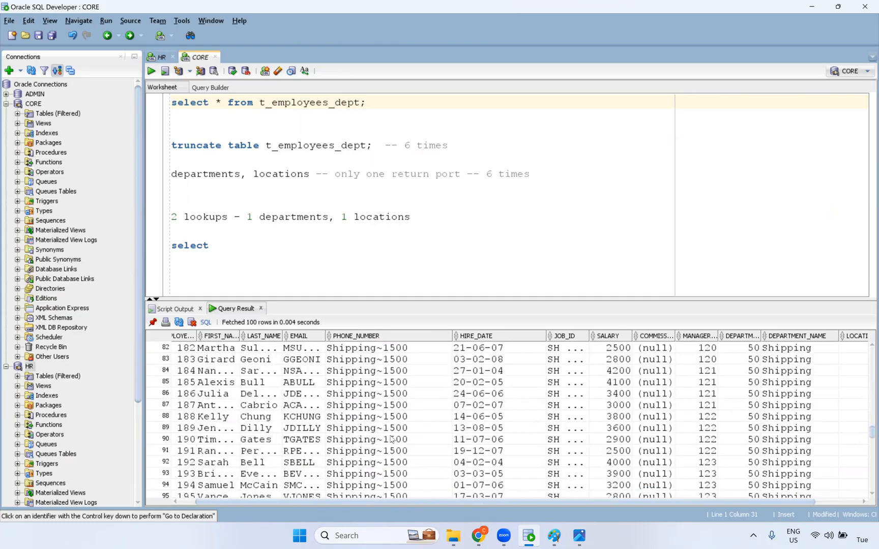
pyautogui.click(391, 452)
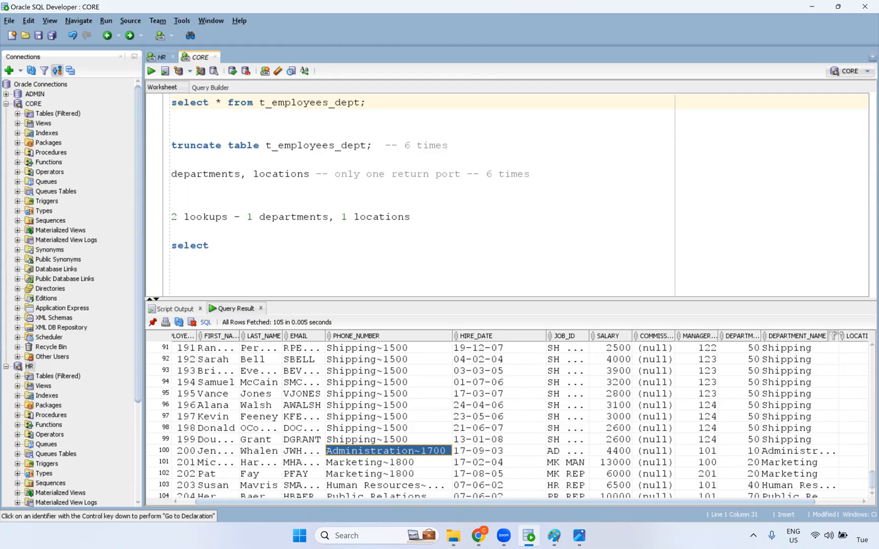
# Widen the DEPARTMENT_NAME and PHONE_NUMBER columns to show full values and compare the last rows with LOCATION_ID.
pyautogui.doubleClick(836, 336)
pyautogui.scroll(1, 820, 452)
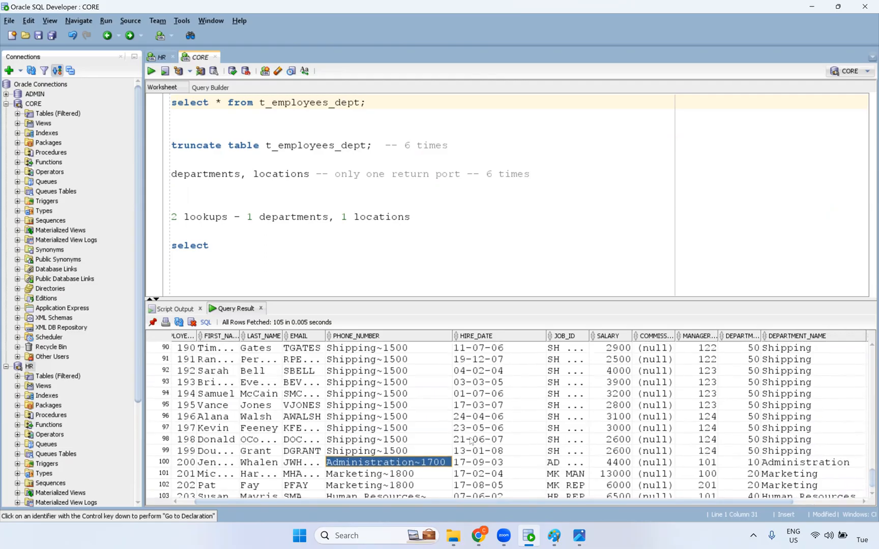
pyautogui.scroll(1, 471, 441)
pyautogui.scroll(-2, 416, 433)
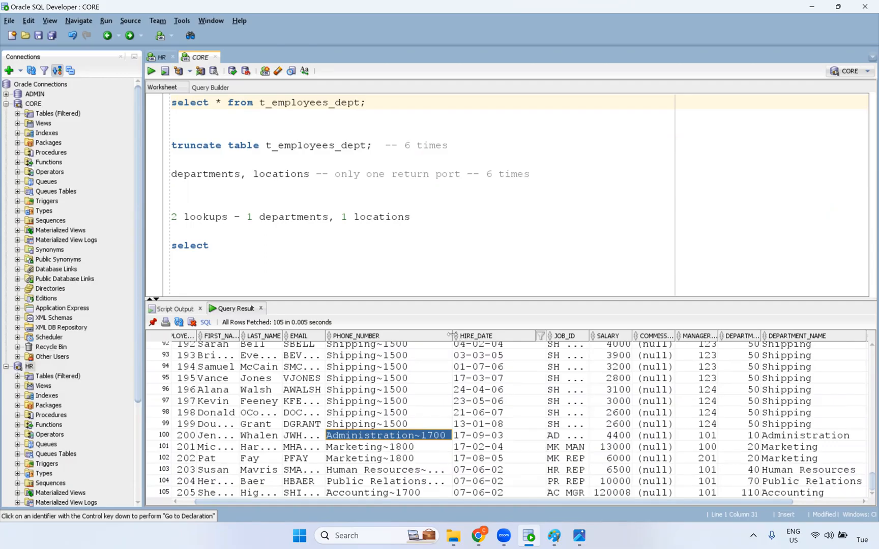
pyautogui.click(448, 335)
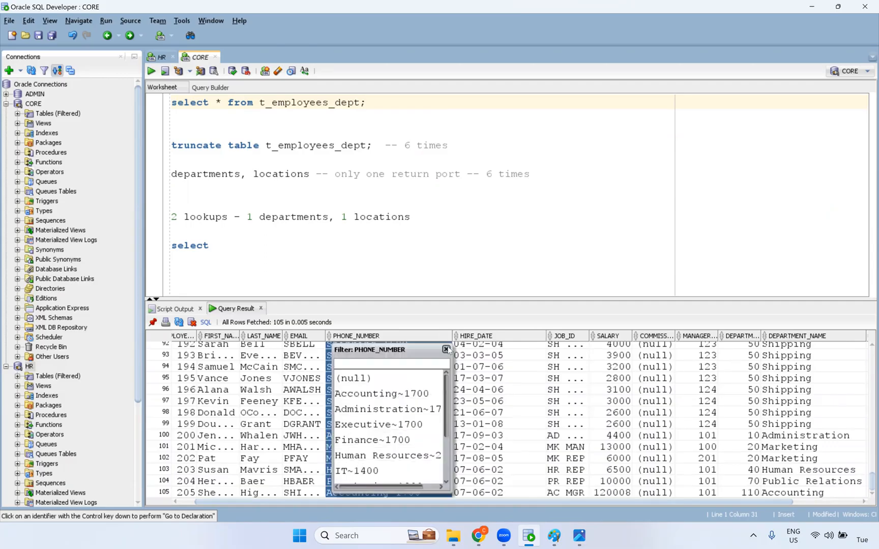
pyautogui.click(446, 350)
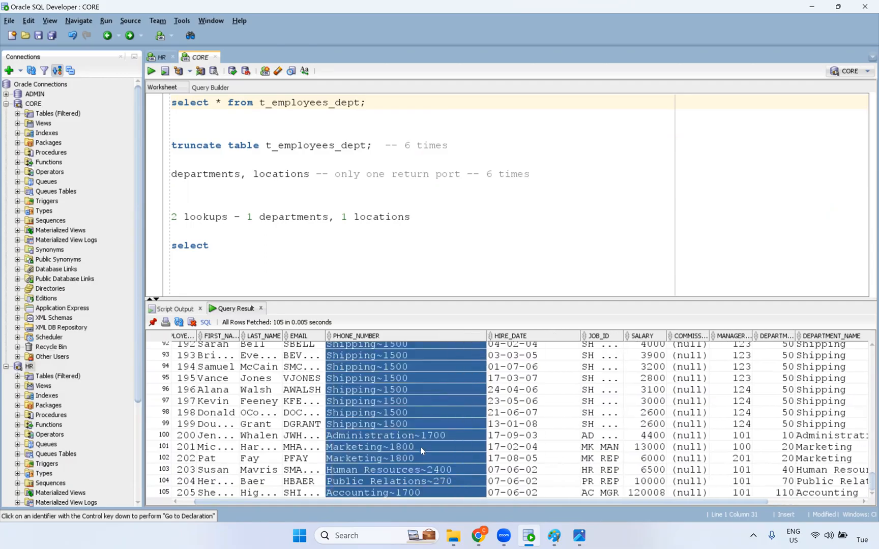
pyautogui.scroll(1, 421, 447)
pyautogui.scroll(-1, 414, 459)
pyautogui.hscroll(5, 744, 483)
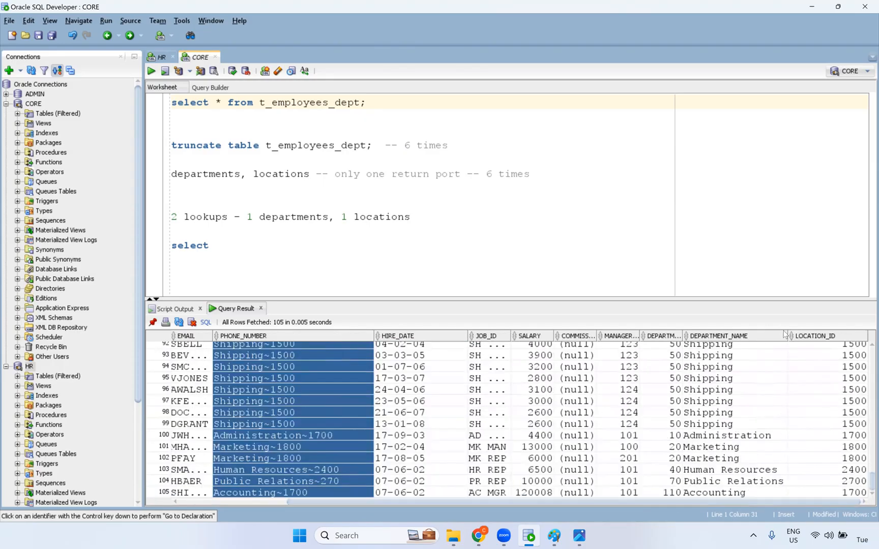
# Widen the DEPARTMENT_NAME and JOB_ID result columns and review the PHONE_NUMBER values in rows 99 to 104.
pyautogui.moveTo(788, 336); pyautogui.dragTo(818, 336)
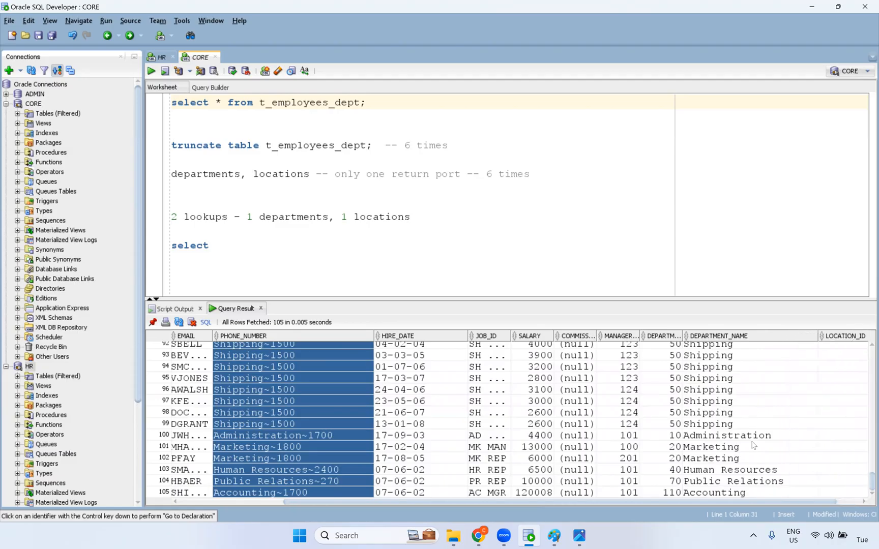
pyautogui.click(355, 461)
pyautogui.moveTo(346, 425); pyautogui.dragTo(339, 481)
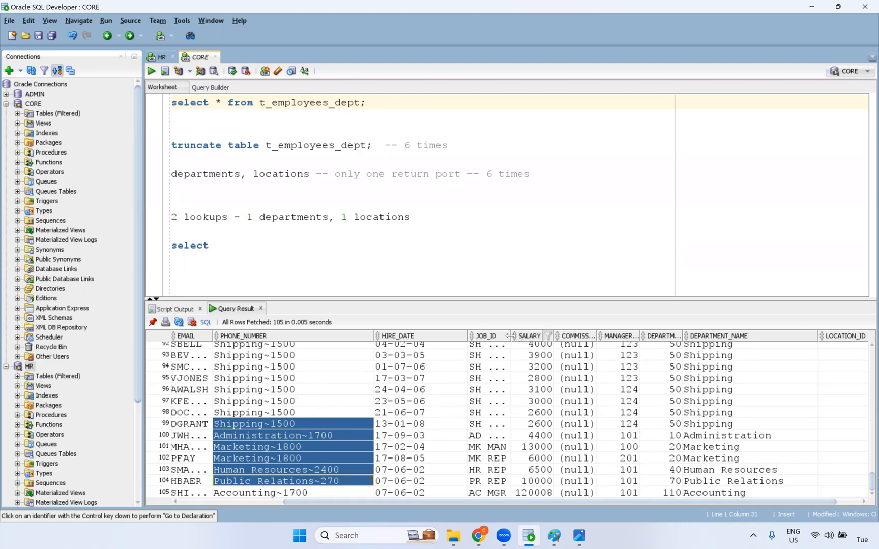
pyautogui.moveTo(506, 336); pyautogui.dragTo(538, 336)
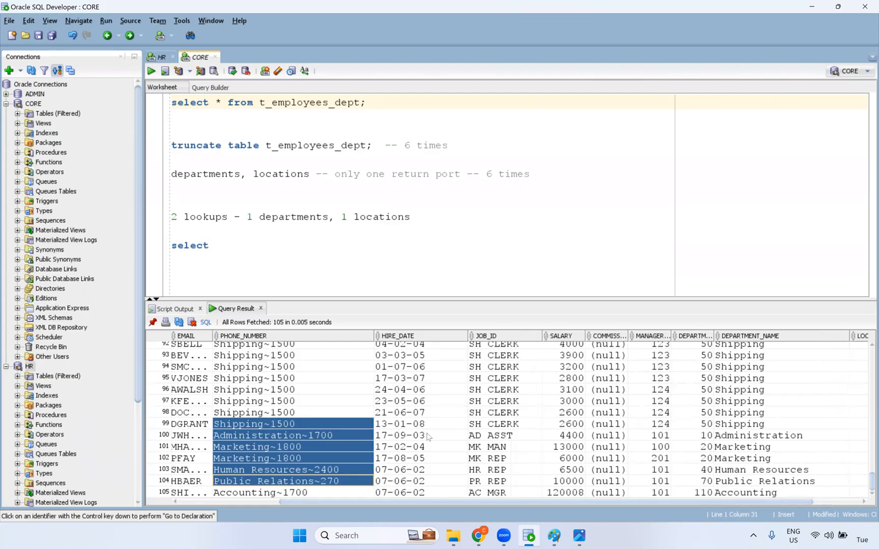
# Switch to Informatica and review the unconnected U_Lookup transformation in the multiple return port mapping.
pyautogui.click(478, 535)
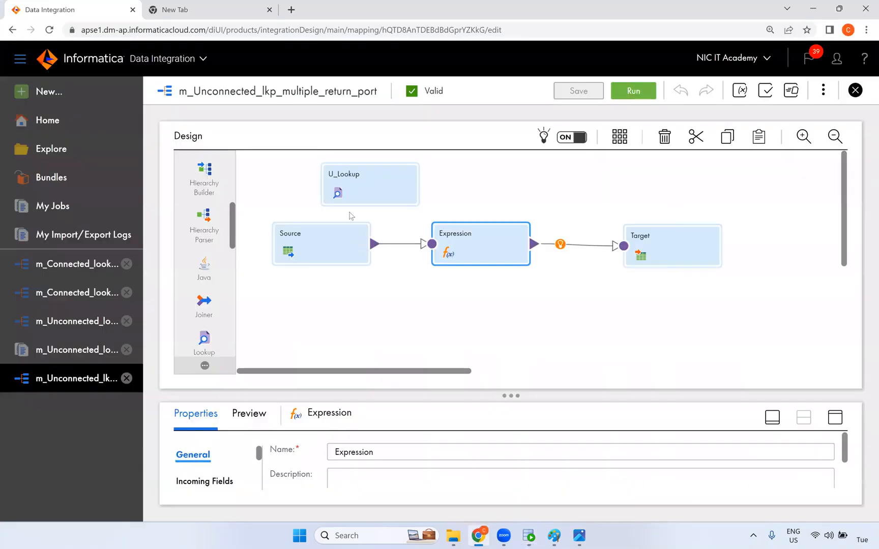
pyautogui.click(370, 179)
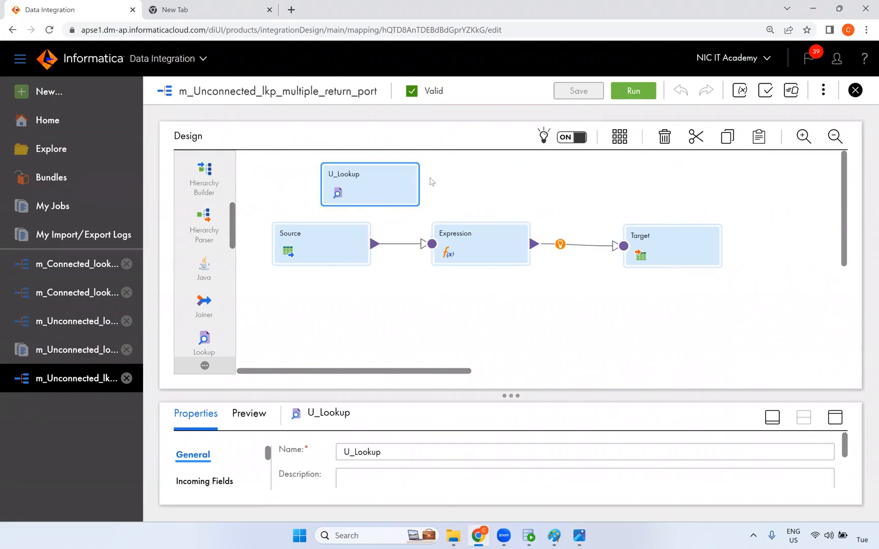
pyautogui.click(521, 203)
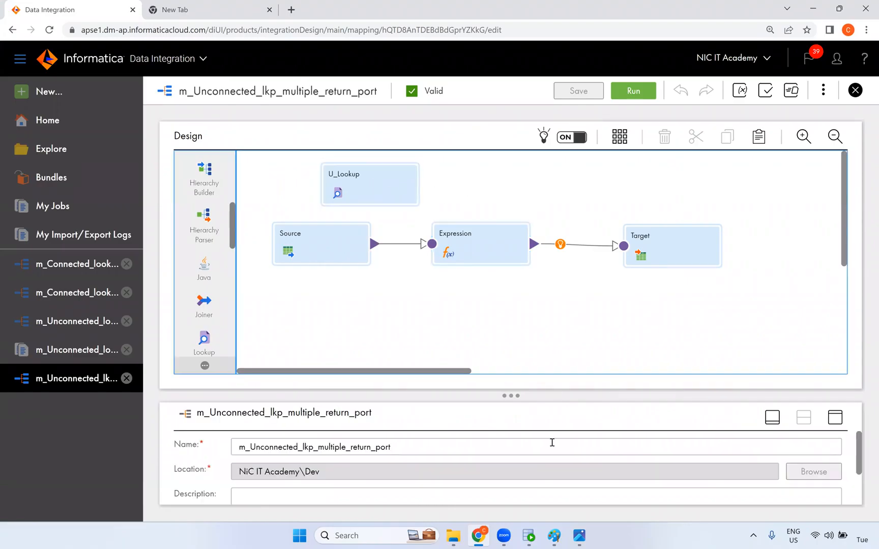
pyautogui.moveTo(532, 534)
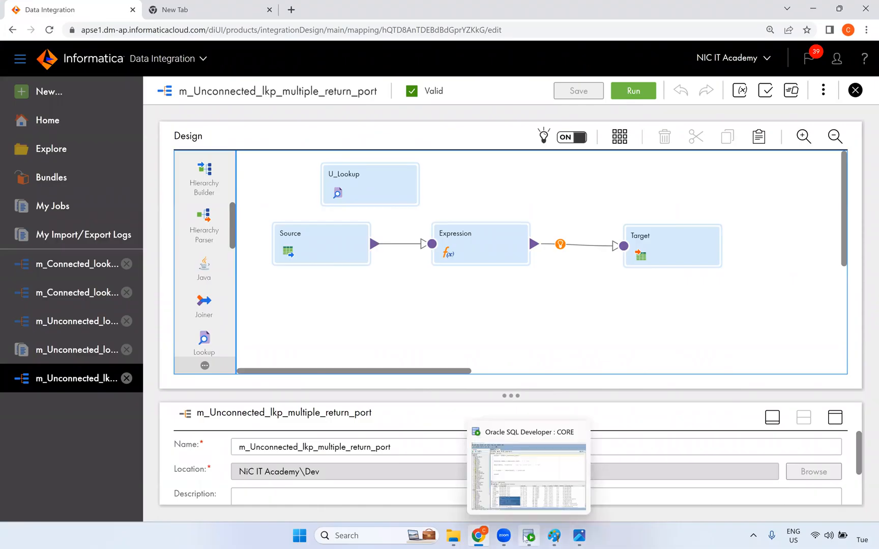
pyautogui.click(352, 179)
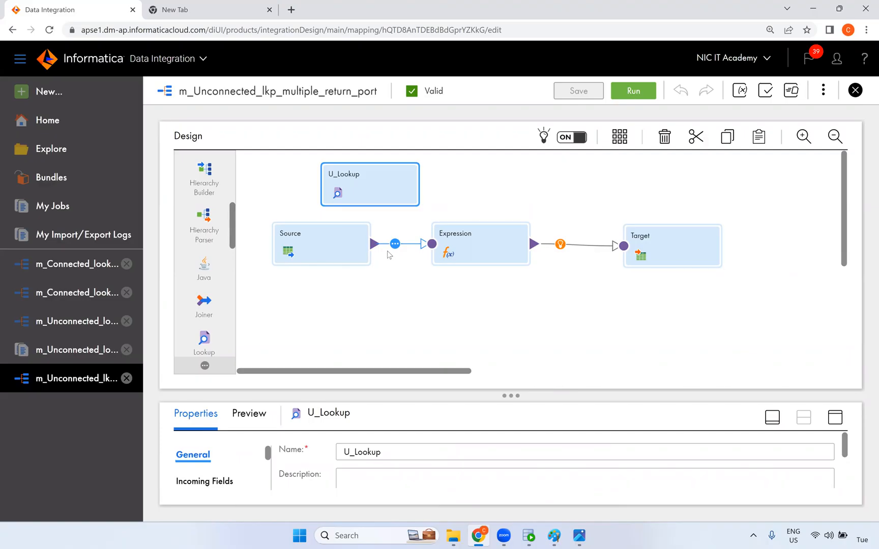
pyautogui.click(506, 186)
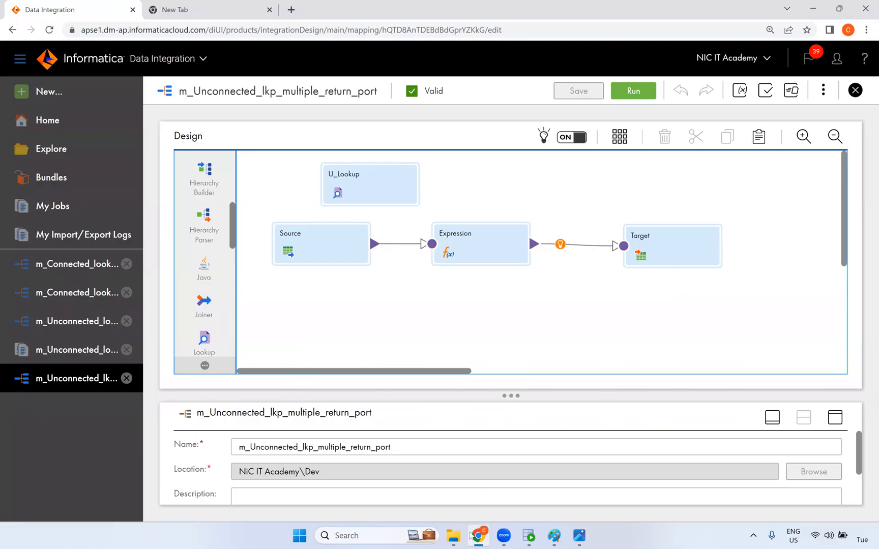
pyautogui.moveTo(459, 538)
pyautogui.click(356, 179)
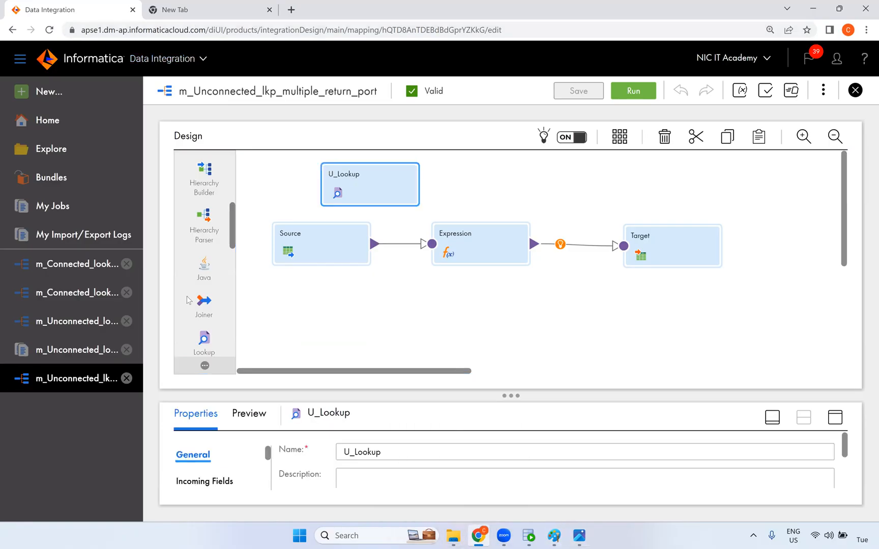
# Open the m_Connected_lookup_Transformation - 2 tables mapping and examine the first Lookup's Multiple Matches setting in the maximized Lookup Object properties.
pyautogui.click(66, 295)
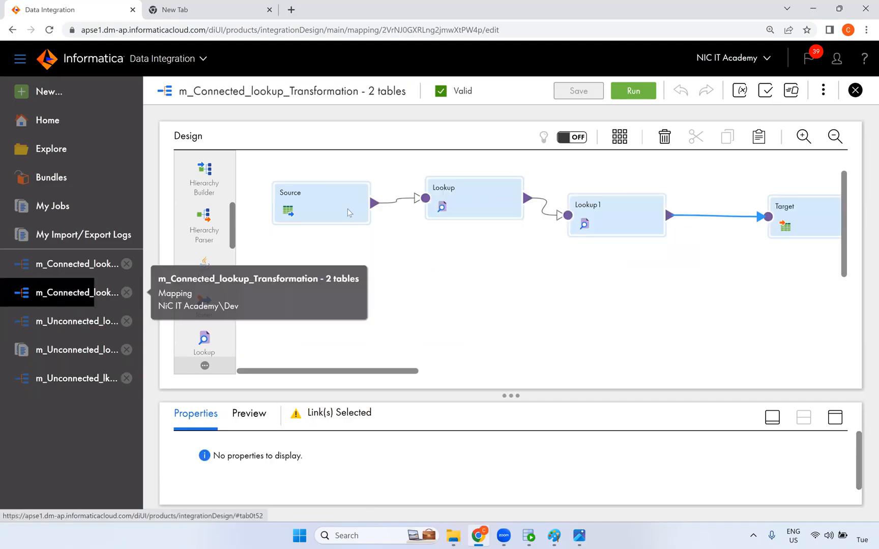
pyautogui.click(454, 191)
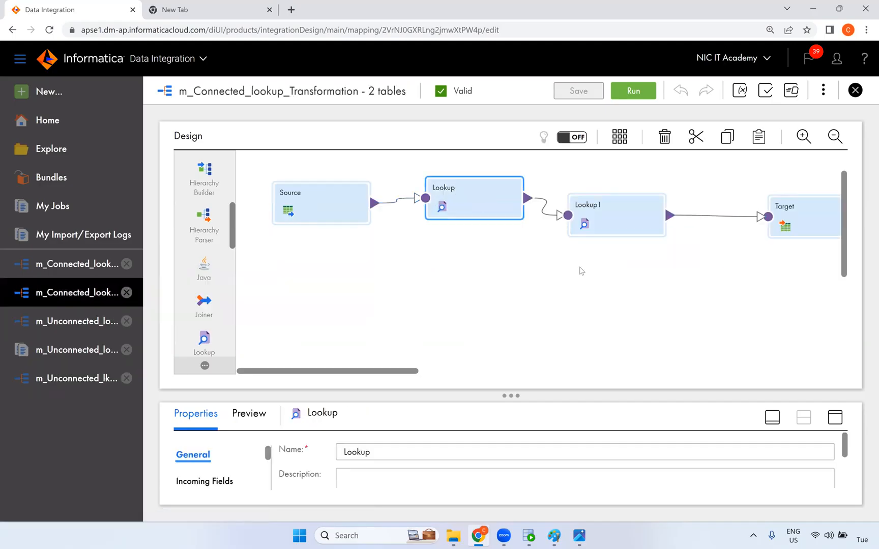
pyautogui.click(834, 418)
pyautogui.click(224, 254)
pyautogui.click(206, 230)
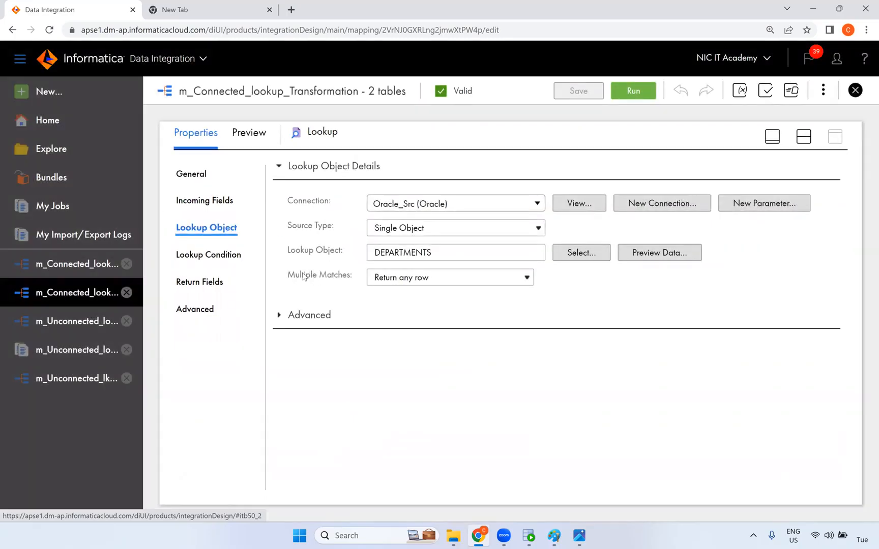
pyautogui.tripleClick(349, 275)
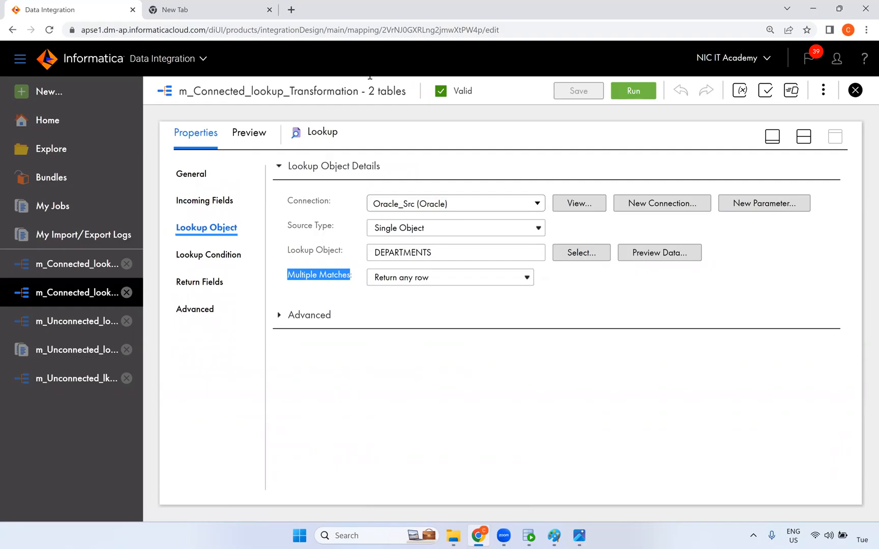
pyautogui.click(369, 78)
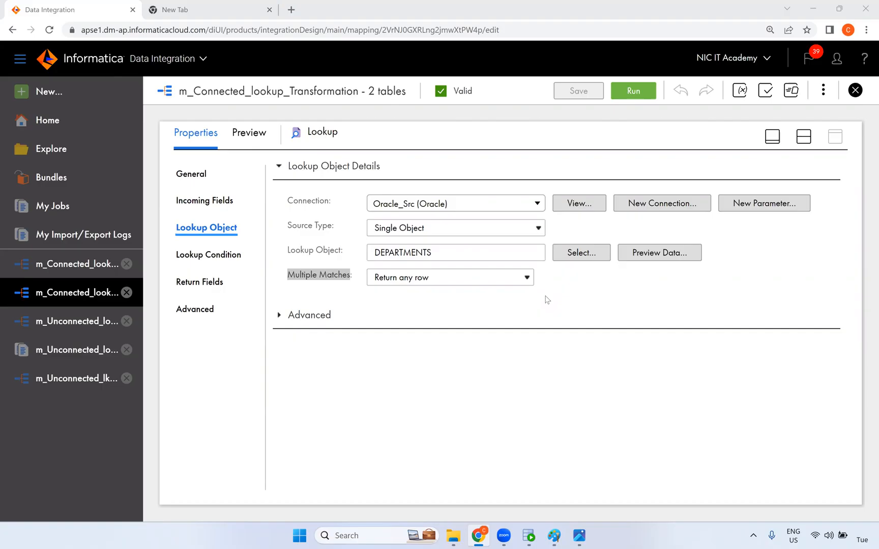
# Switch to SQL Developer and examine the combined department and location values in the PHONE_NUMBER column across rows 95 to 105.
pyautogui.click(529, 536)
pyautogui.click(273, 416)
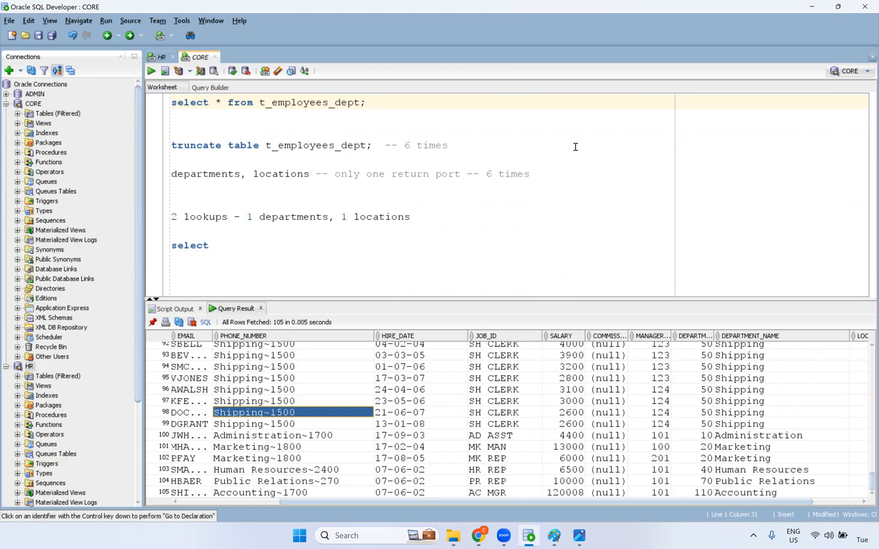
pyautogui.moveTo(296, 401); pyautogui.dragTo(305, 379)
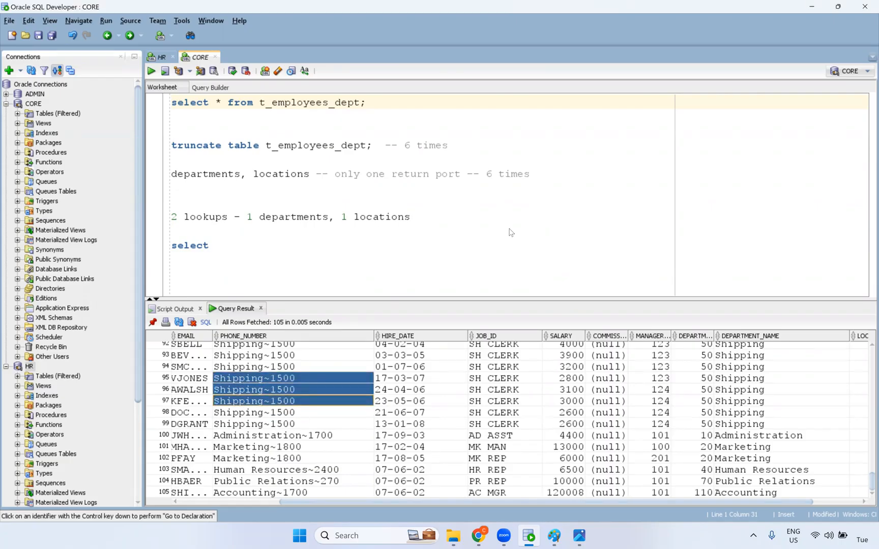
pyautogui.click(268, 401)
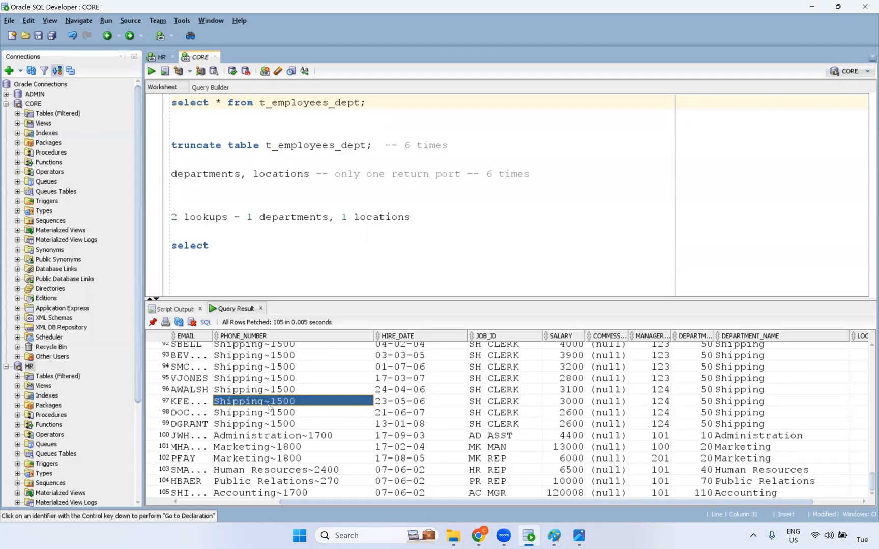
pyautogui.moveTo(264, 481); pyautogui.dragTo(270, 379)
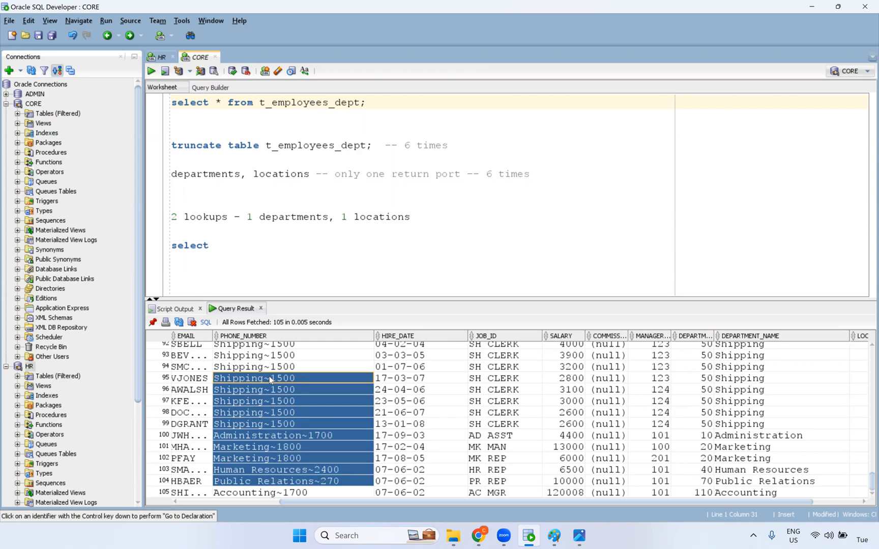
pyautogui.click(275, 392)
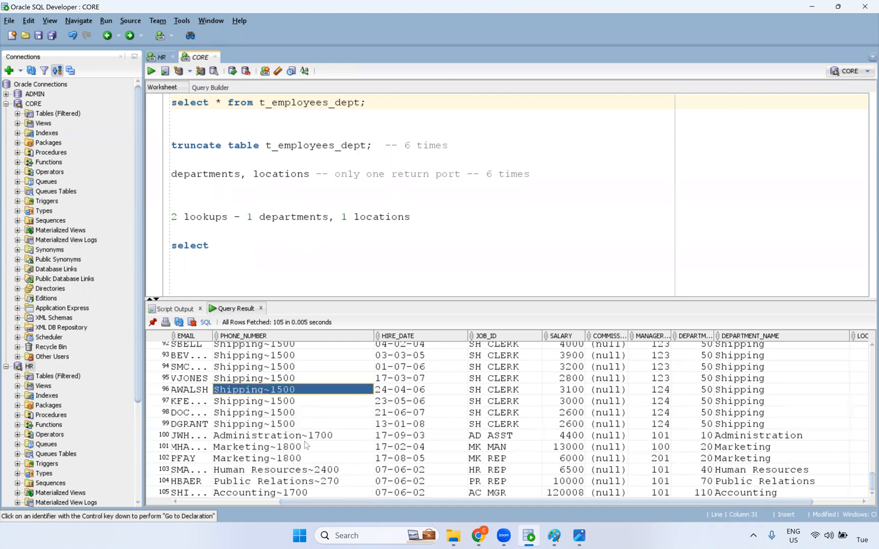
pyautogui.click(303, 437)
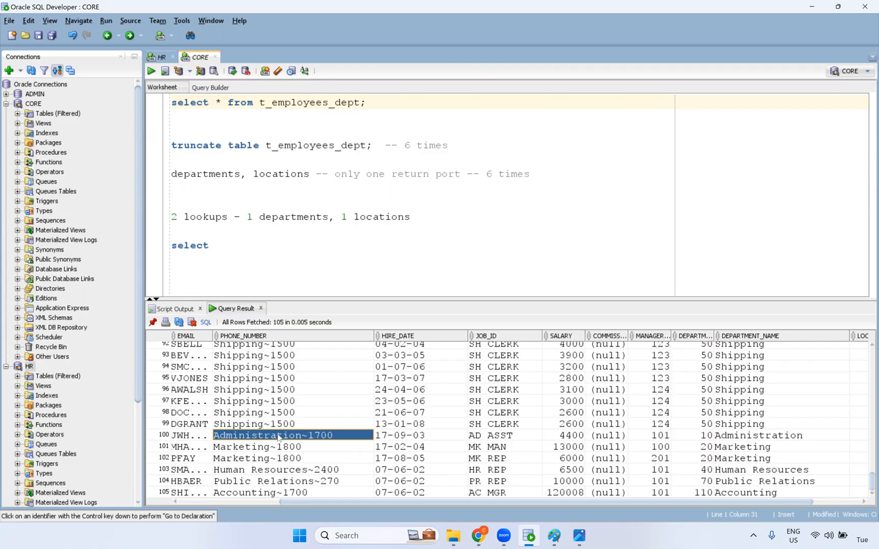
pyautogui.moveTo(287, 424); pyautogui.dragTo(286, 464)
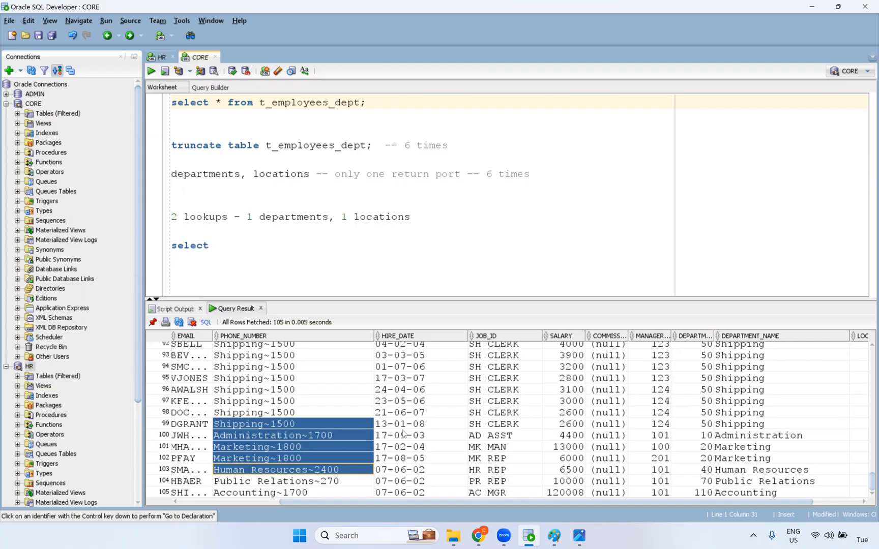
pyautogui.moveTo(402, 436); pyautogui.dragTo(402, 469)
pyautogui.moveTo(306, 435); pyautogui.dragTo(295, 491)
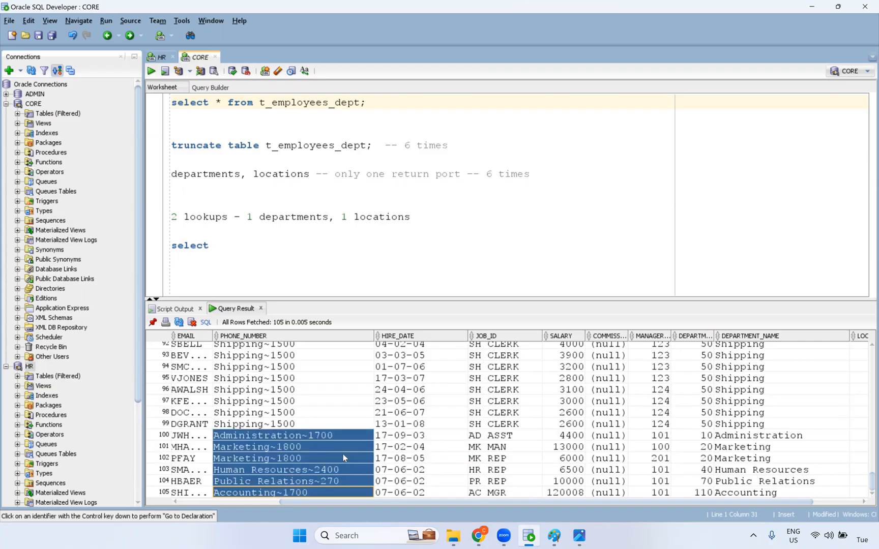
pyautogui.click(334, 441)
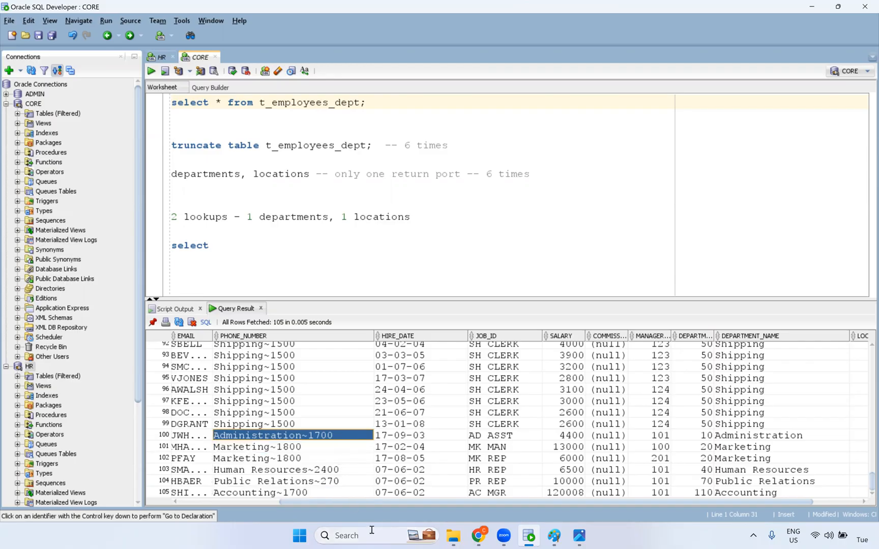
# Switch to Paint and start a new blank canvas.
pyautogui.click(480, 535)
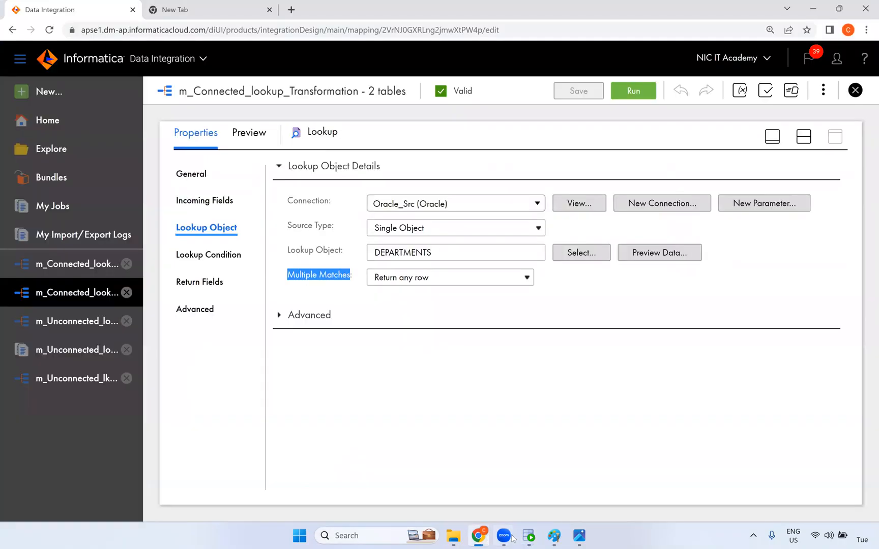
pyautogui.click(554, 535)
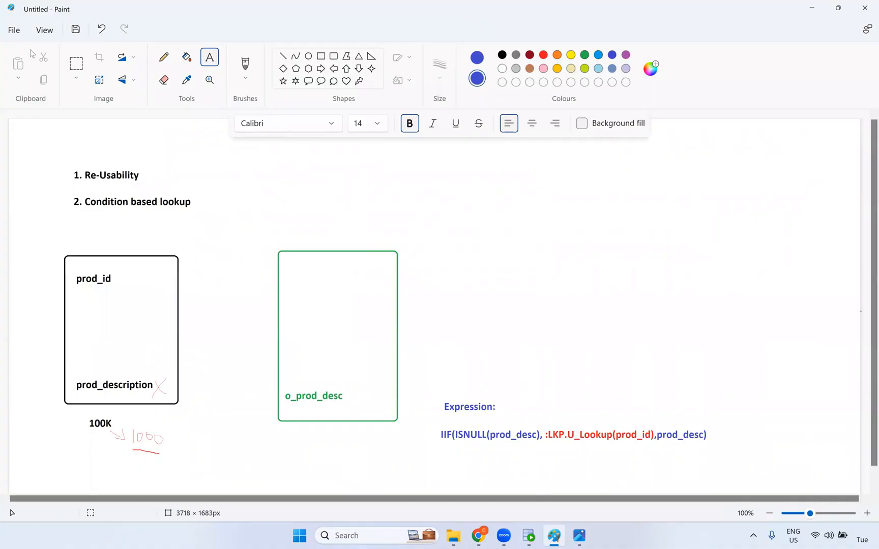
pyautogui.hotkey('ctrl', 'n')
pyautogui.click(441, 301)
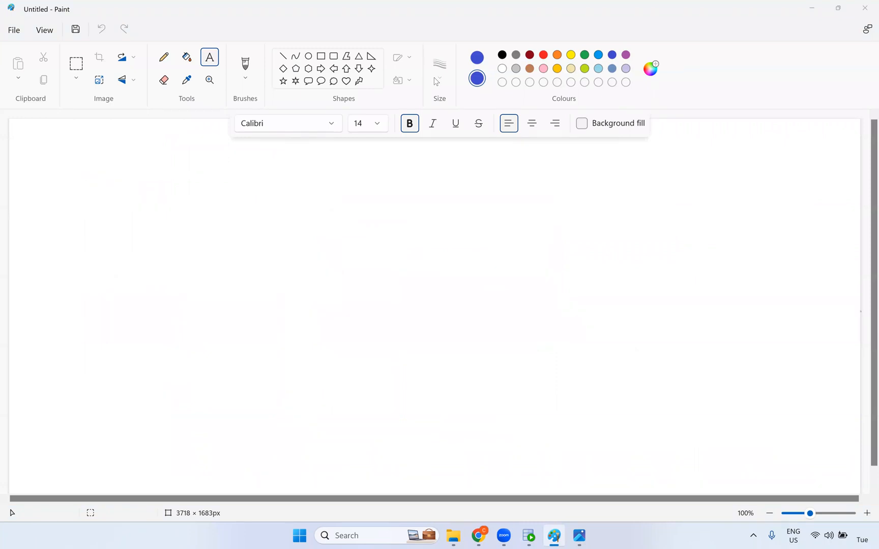
# Return to Informatica, expand the Lookup Object's advanced settings and examine the SQL override, source filter and cache options.
pyautogui.moveTo(480, 531)
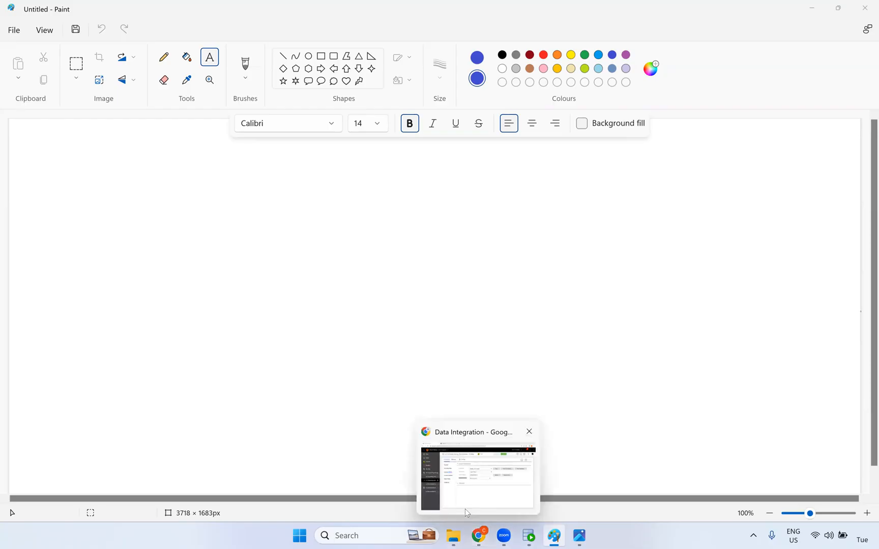
pyautogui.click(455, 463)
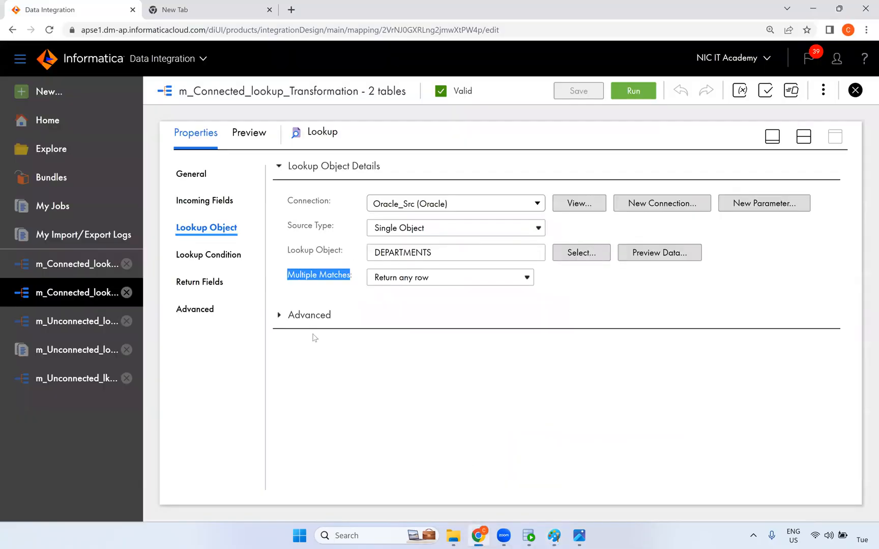
pyautogui.click(279, 316)
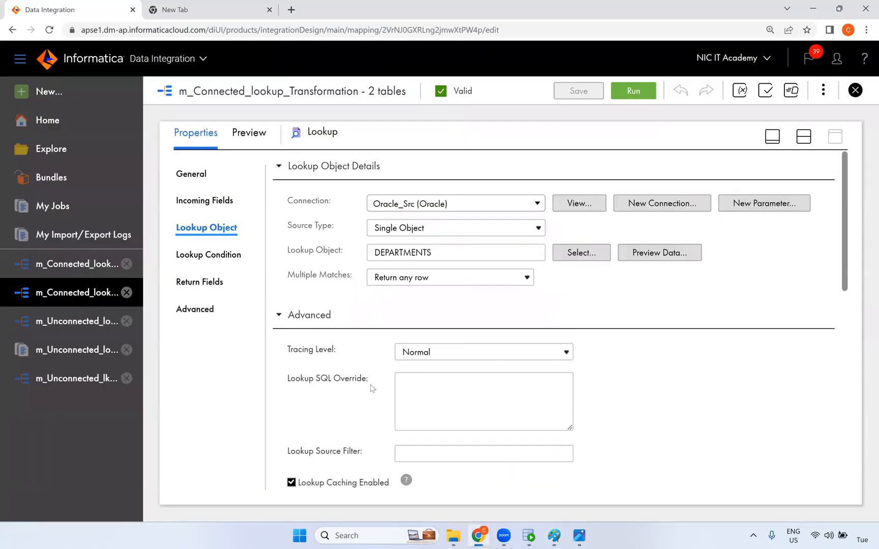
pyautogui.scroll(-2, 354, 269)
pyautogui.moveTo(288, 265); pyautogui.dragTo(361, 269)
pyautogui.scroll(-1, 301, 290)
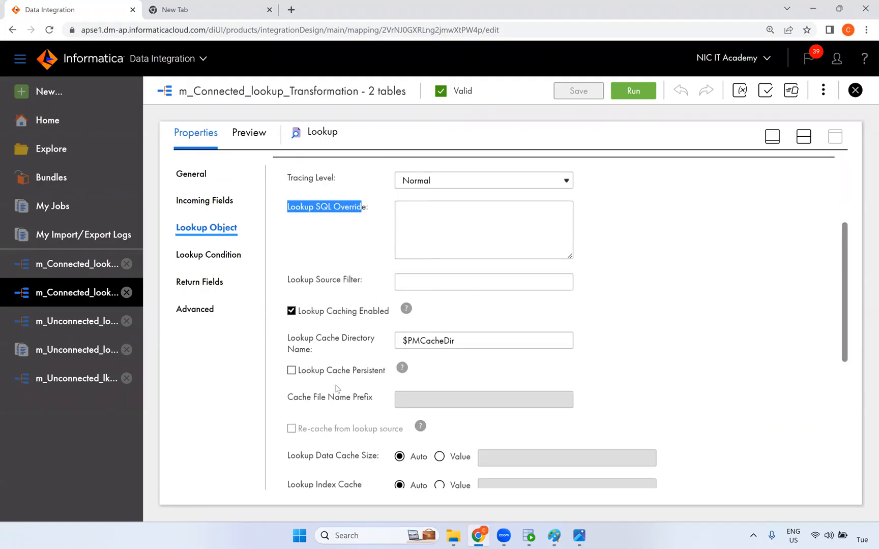
pyautogui.scroll(-5, 356, 274)
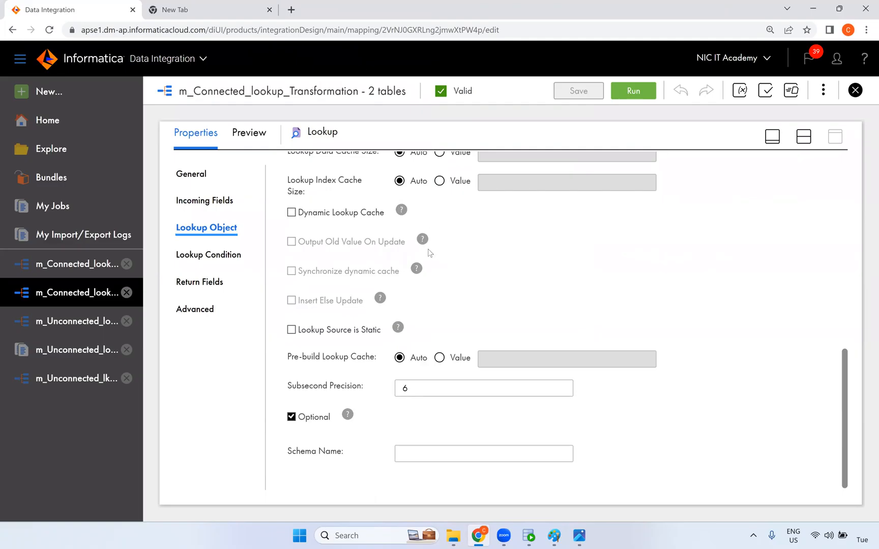
pyautogui.scroll(4, 356, 234)
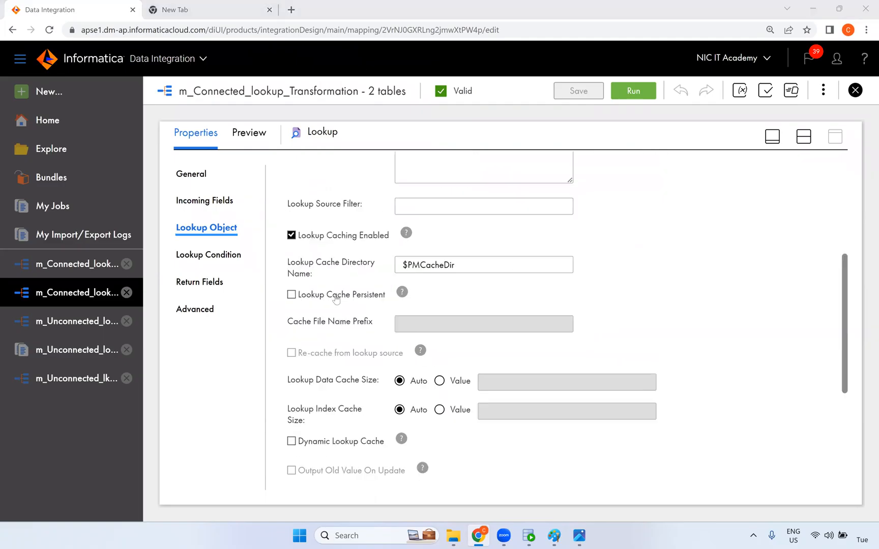
pyautogui.scroll(-4, 336, 300)
pyautogui.scroll(-1, 331, 371)
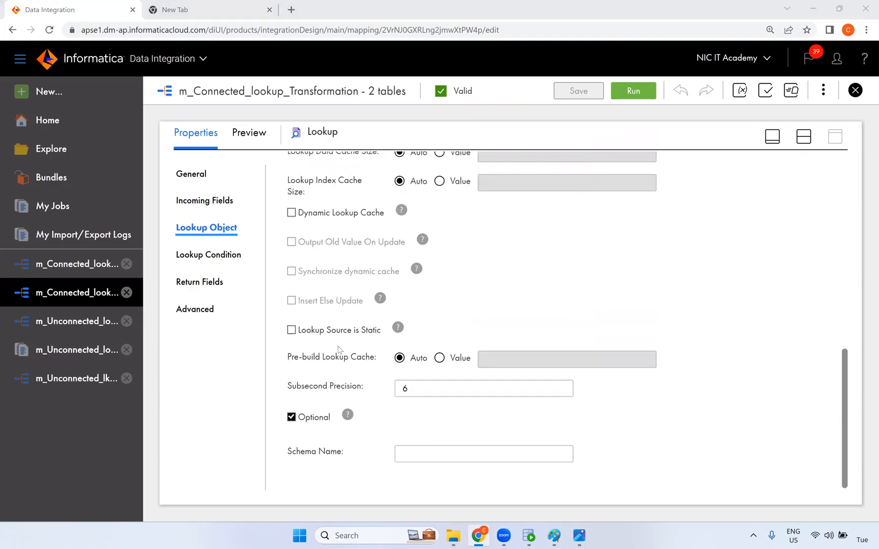
pyautogui.scroll(10, 339, 349)
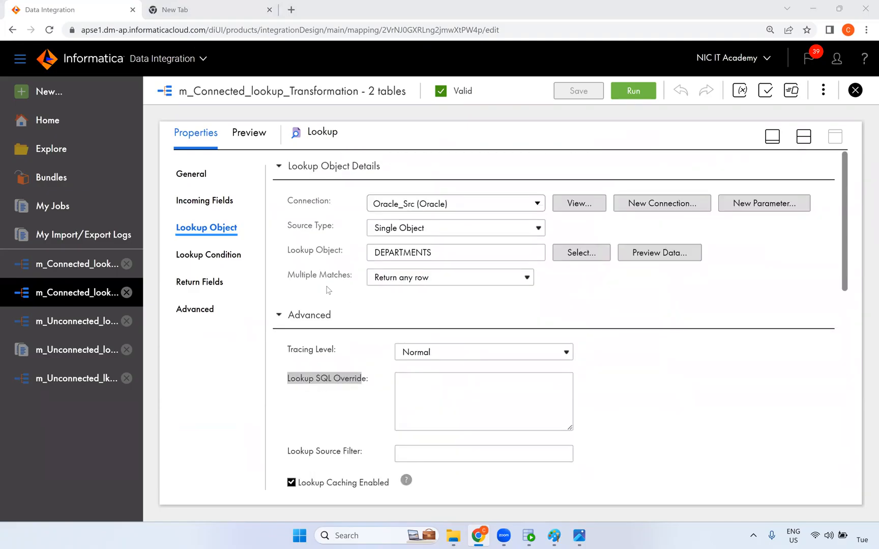
# Switch to Paint and handwrite 20 with the Pencil, then a column of 10, 20, 30 and 40 to its right.
pyautogui.moveTo(289, 276); pyautogui.dragTo(353, 278)
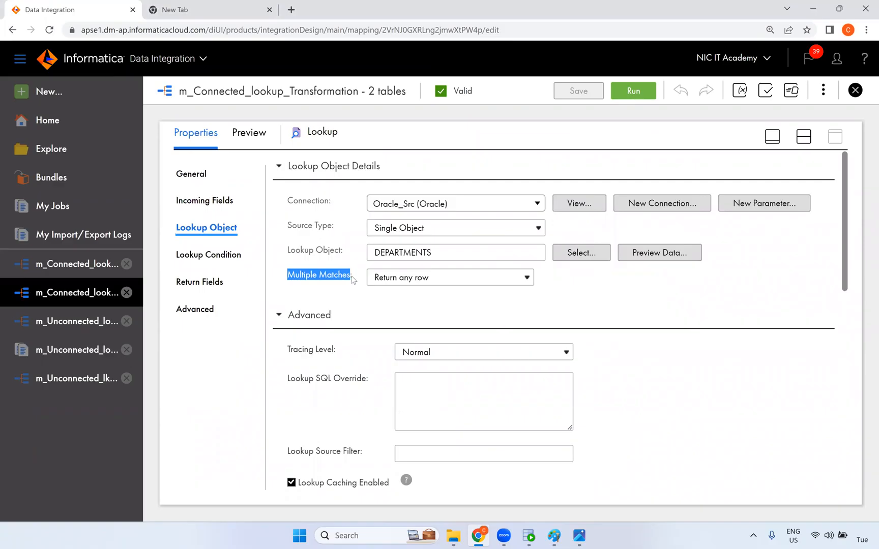
pyautogui.click(554, 535)
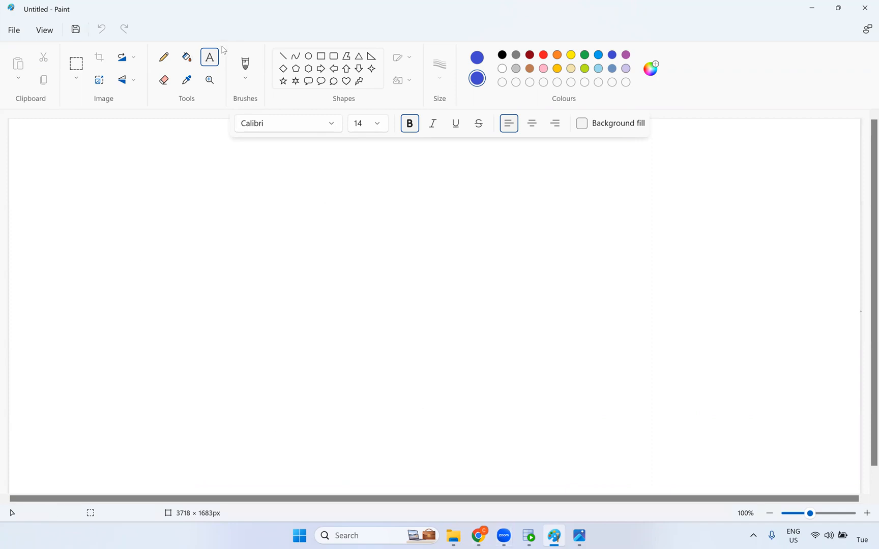
pyautogui.click(164, 58)
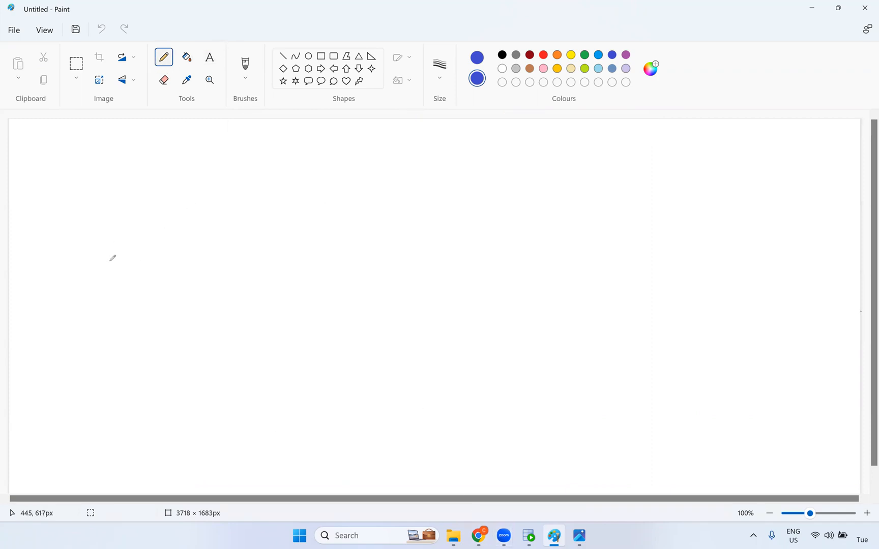
pyautogui.moveTo(64, 254)
pyautogui.mouseDown()
pyautogui.moveTo(92, 278)
pyautogui.moveTo(111, 254)
pyautogui.moveTo(98, 252)
pyautogui.mouseUp()
pyautogui.moveTo(383, 194)
pyautogui.mouseDown()
pyautogui.moveTo(383, 221)
pyautogui.moveTo(397, 199)
pyautogui.mouseUp()
pyautogui.moveTo(380, 249)
pyautogui.mouseDown()
pyautogui.moveTo(402, 265)
pyautogui.moveTo(409, 248)
pyautogui.mouseUp()
pyautogui.moveTo(393, 292); pyautogui.dragTo(391, 319)
pyautogui.moveTo(415, 303); pyautogui.dragTo(415, 301)
pyautogui.moveTo(406, 333)
pyautogui.mouseDown()
pyautogui.moveTo(399, 351)
pyautogui.moveTo(419, 350)
pyautogui.mouseUp()
pyautogui.moveTo(411, 341)
pyautogui.mouseDown()
pyautogui.moveTo(411, 355)
pyautogui.moveTo(431, 356)
pyautogui.moveTo(427, 336)
pyautogui.mouseUp()
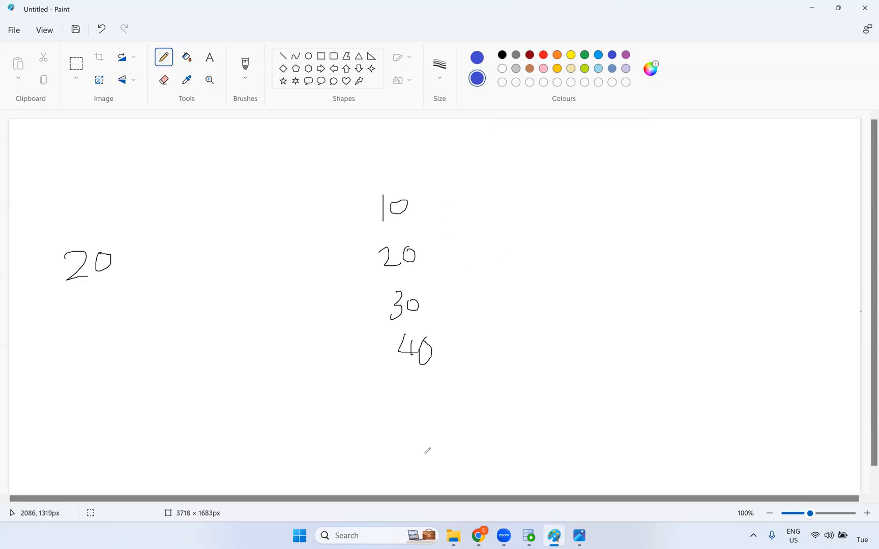
# Open the Lookup policy image from the Lookup Transformation folder, maximize it and examine the multiple-match diagram and its return options.
pyautogui.click(451, 539)
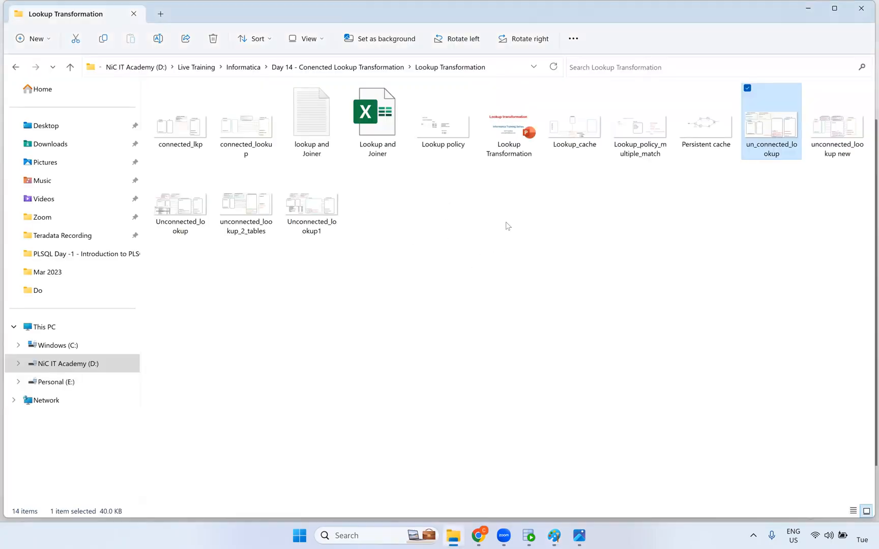
pyautogui.doubleClick(451, 147)
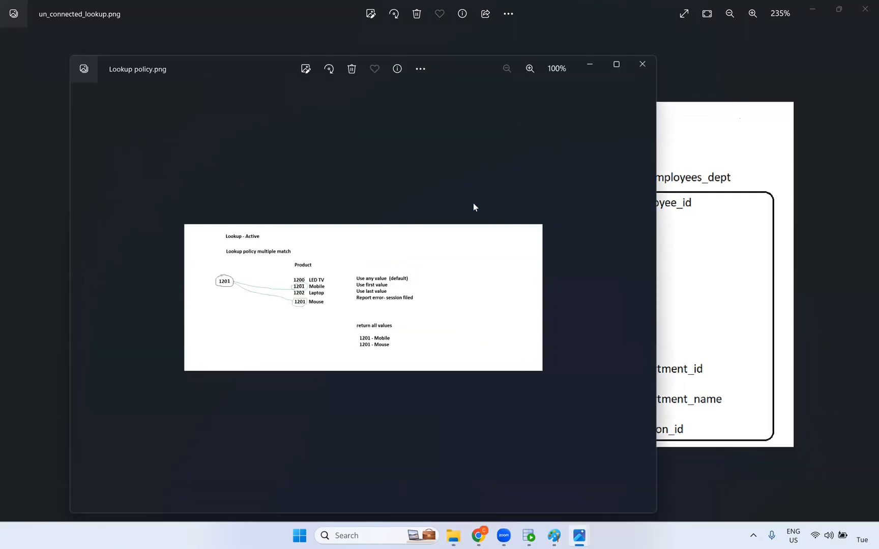
pyautogui.click(616, 64)
pyautogui.scroll(2, 588, 246)
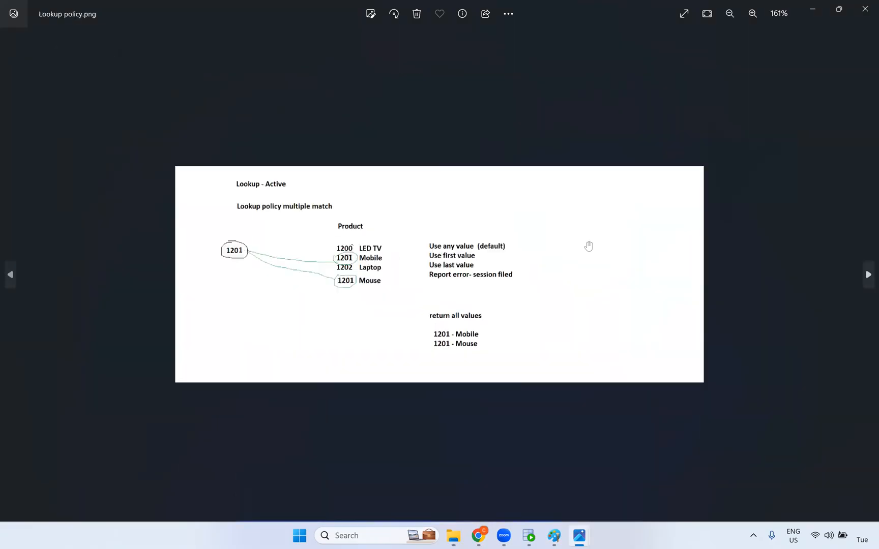
pyautogui.scroll(1, 588, 246)
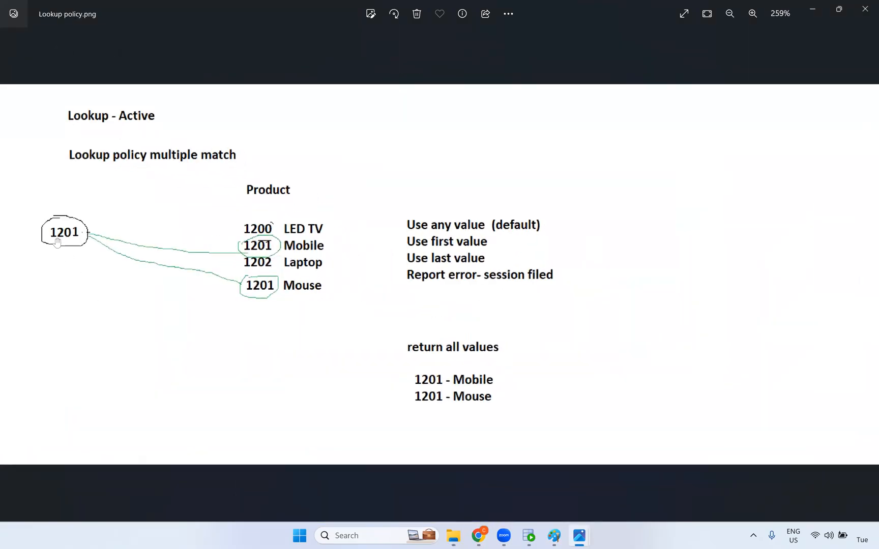
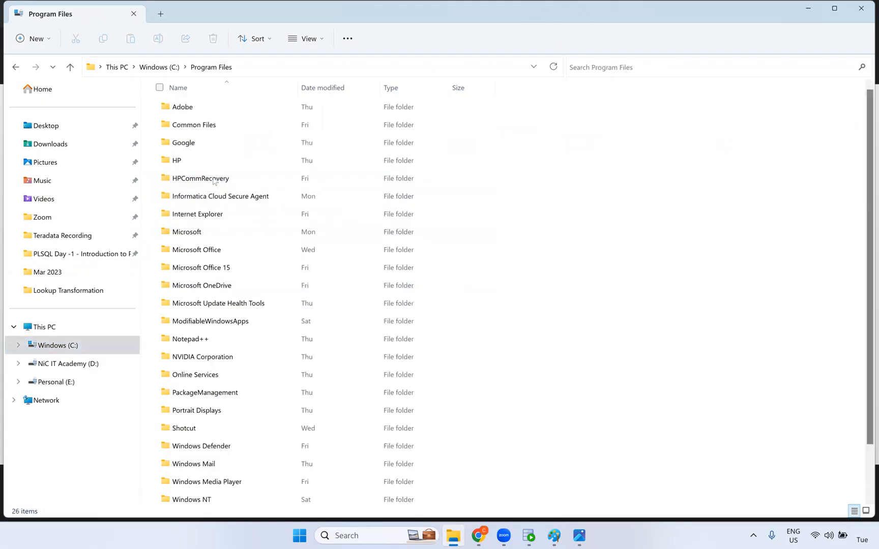
# Copy the S_FF_Deaprtments CSV file from C:\Informatica\10.4.1\server\infa_shared\LkpFiles.
pyautogui.click(159, 66)
pyautogui.doubleClick(204, 127)
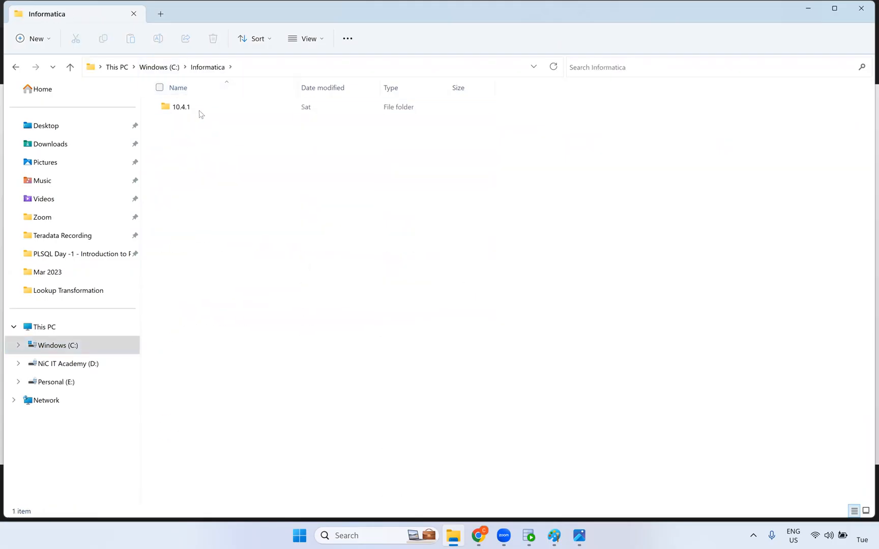
pyautogui.doubleClick(199, 113)
pyautogui.doubleClick(207, 304)
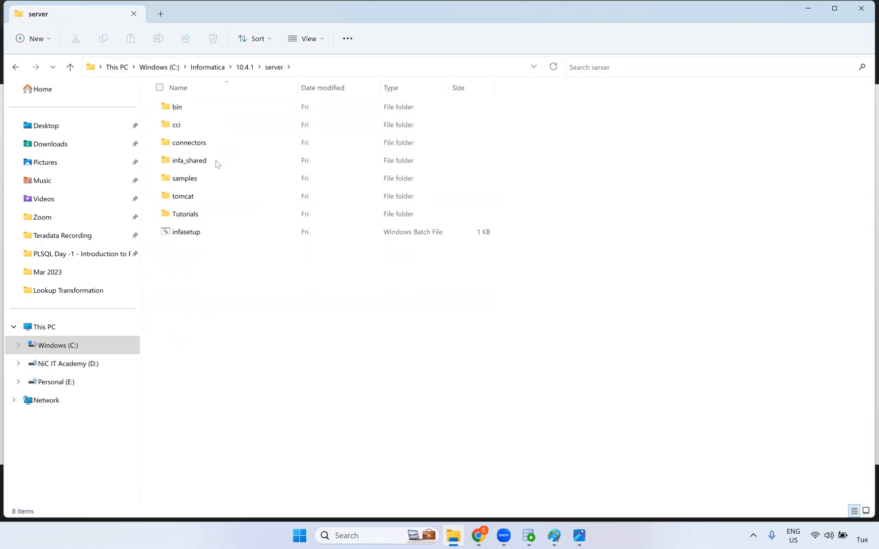
pyautogui.doubleClick(216, 161)
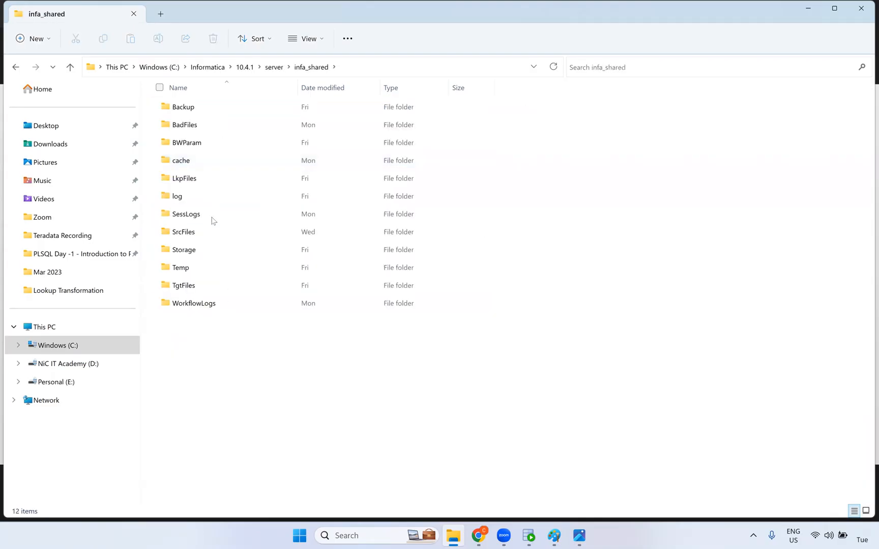
pyautogui.doubleClick(212, 183)
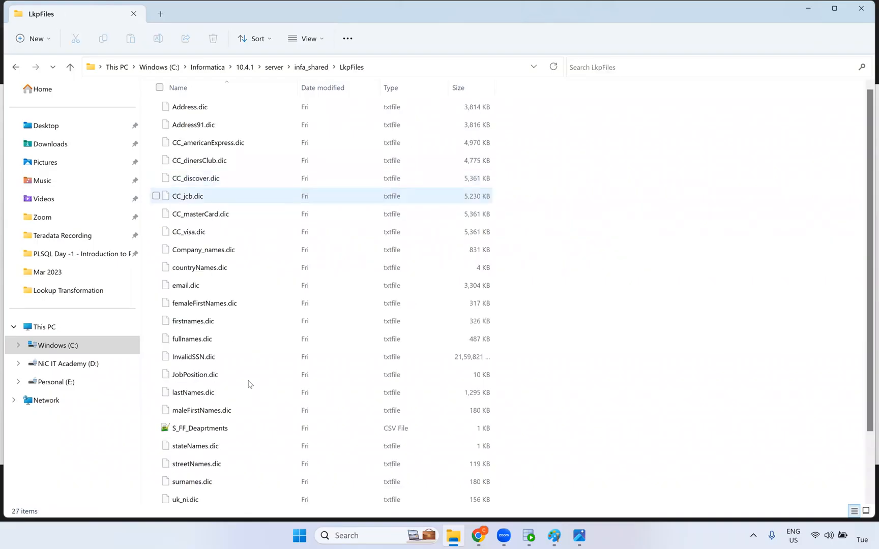
pyautogui.click(230, 428)
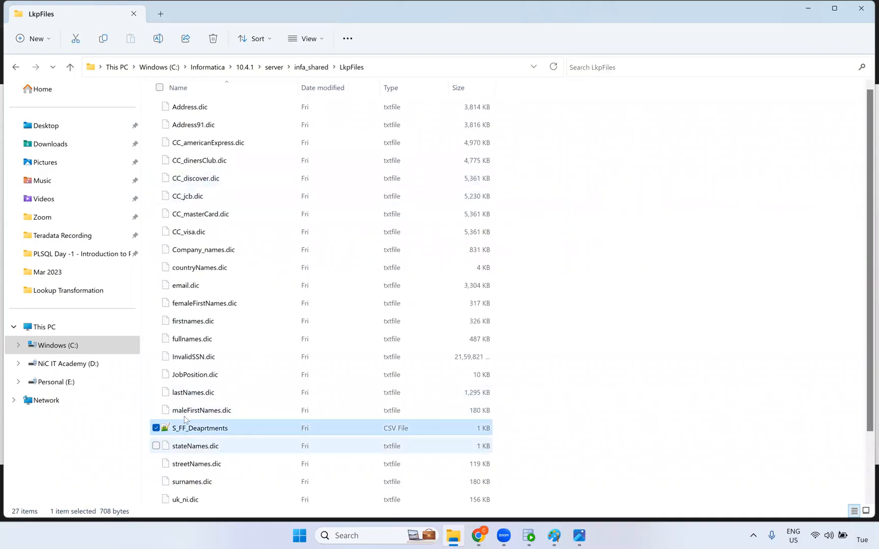
pyautogui.click(84, 349)
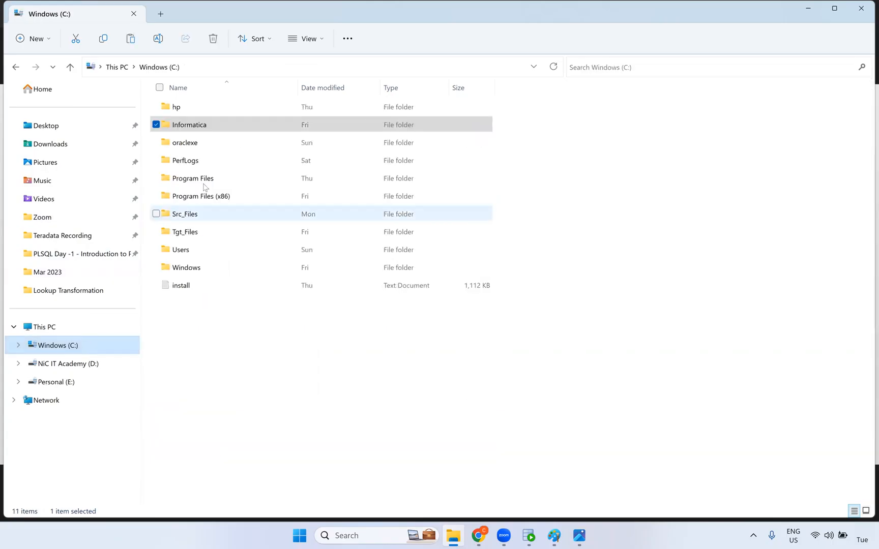
pyautogui.doubleClick(204, 179)
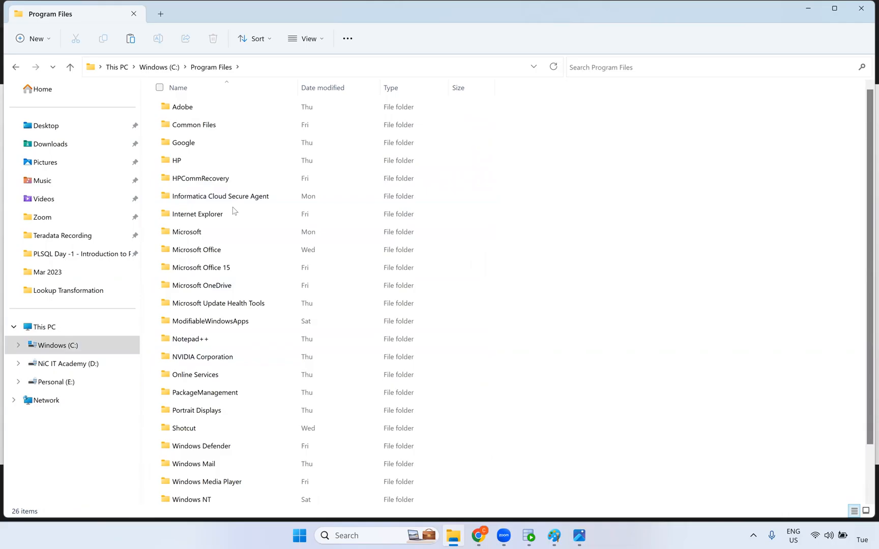
pyautogui.click(249, 199)
pyautogui.press('F2')
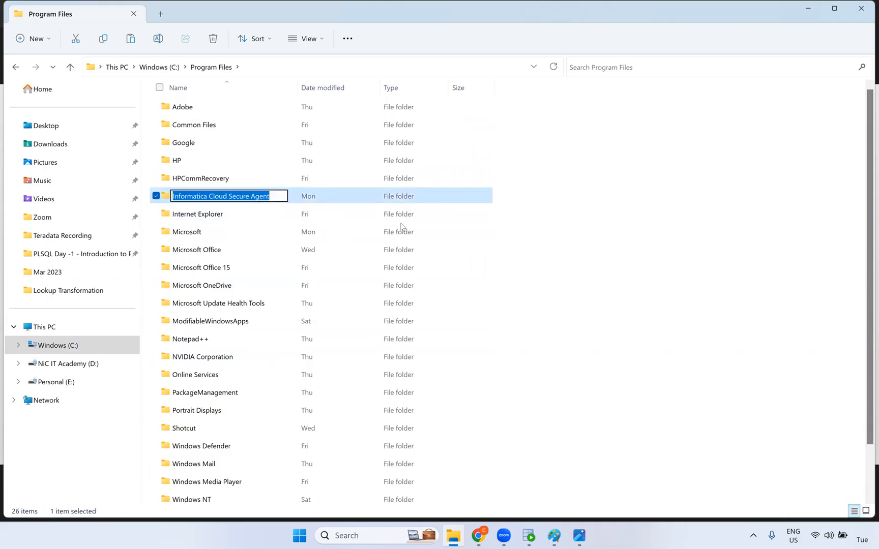
pyautogui.click(576, 237)
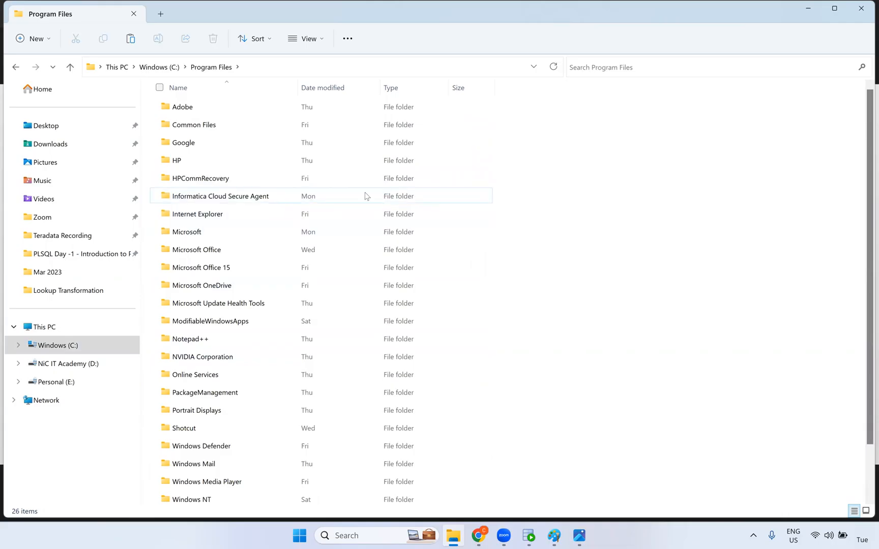
# Paste the copied S_FF_Deaprtments CSV file into the C:\Src_Files folder.
pyautogui.click(82, 340)
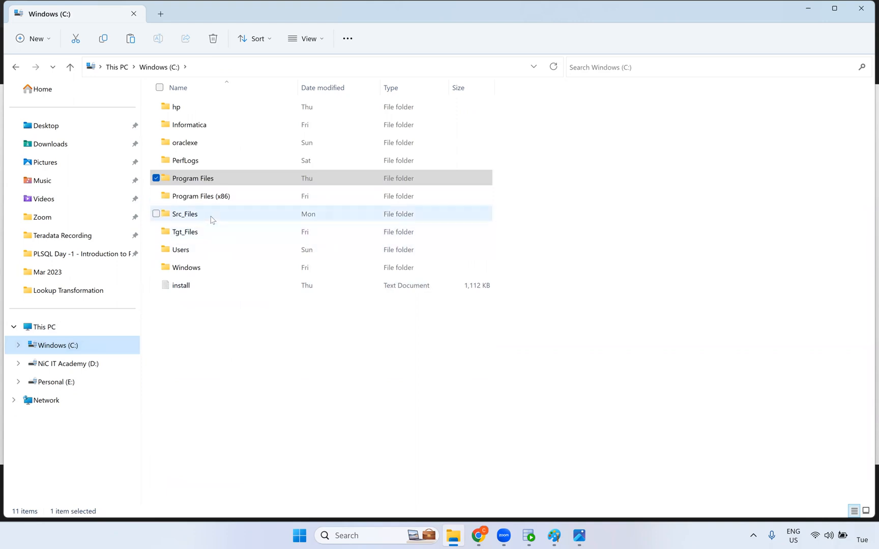
pyautogui.doubleClick(188, 214)
pyautogui.hotkey('ctrl', 'v')
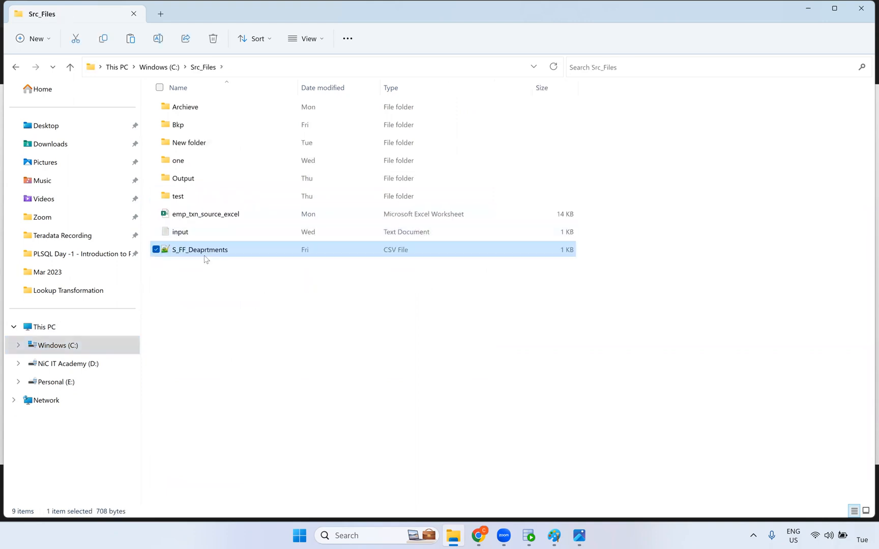
# Open S_FF_Deaprtments.csv from Src_Files in Notepad++ and compare the Purchasing and BANKING rows that share department ID 30.
pyautogui.rightClick(205, 256)
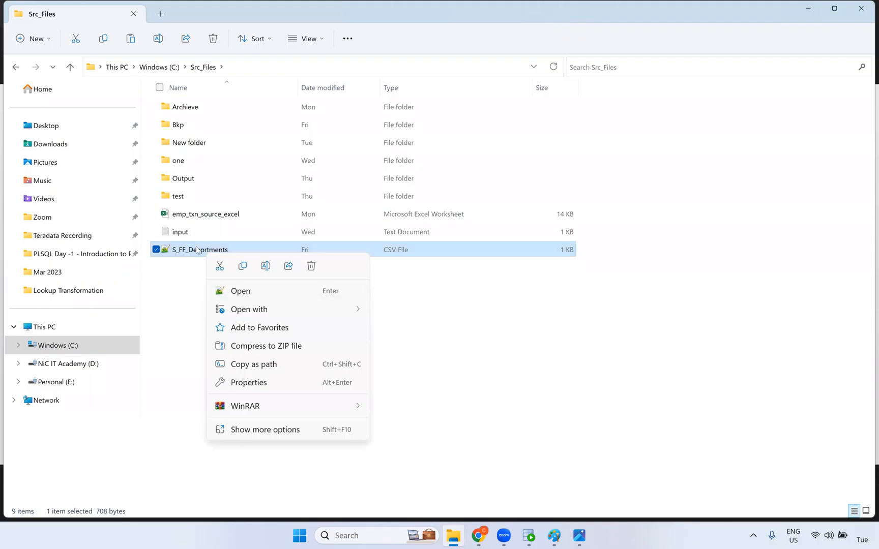
pyautogui.moveTo(259, 311)
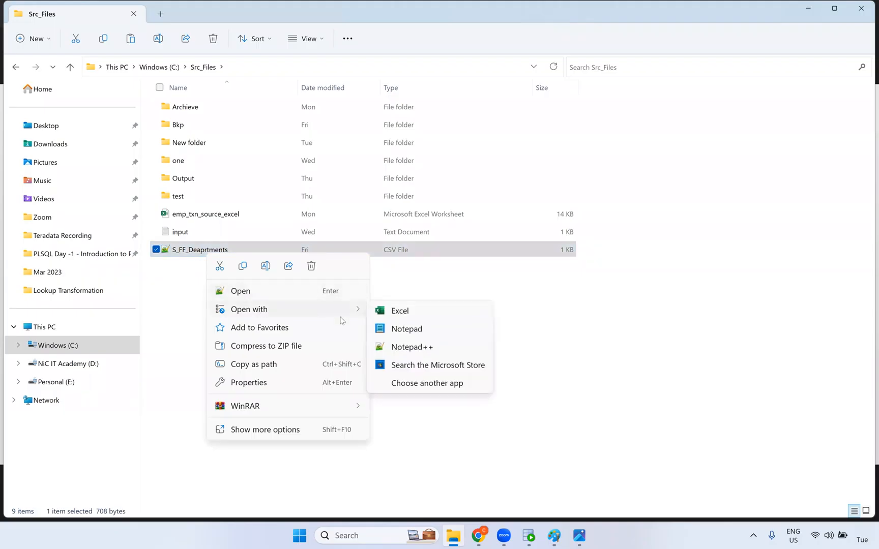
pyautogui.click(397, 348)
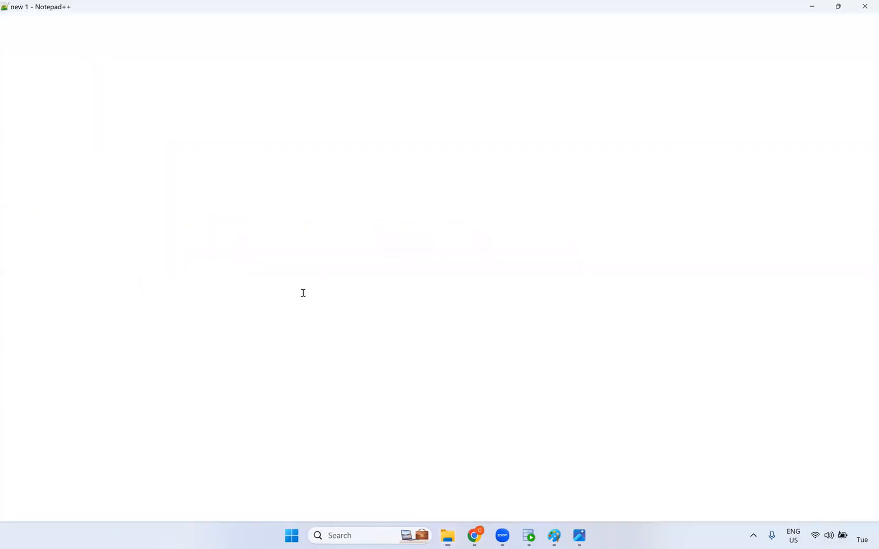
pyautogui.doubleClick(50, 102)
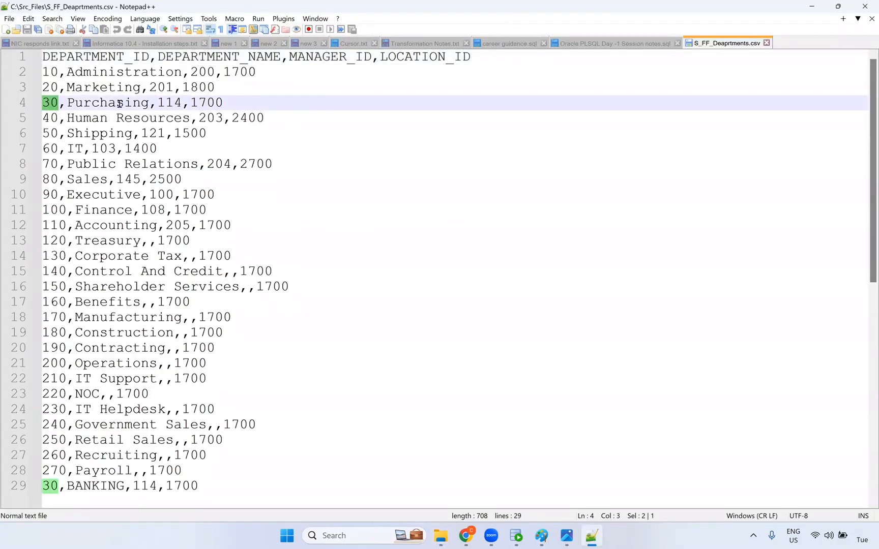
pyautogui.doubleClick(82, 487)
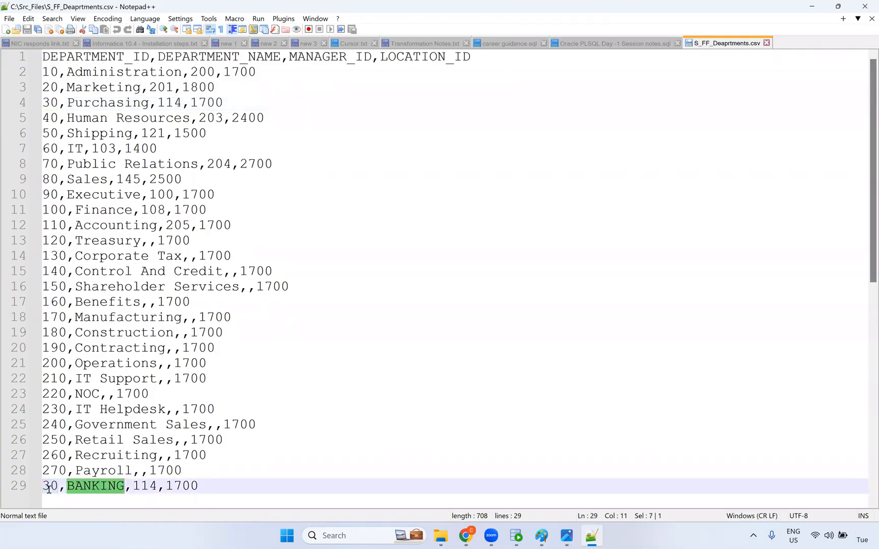
pyautogui.doubleClick(49, 487)
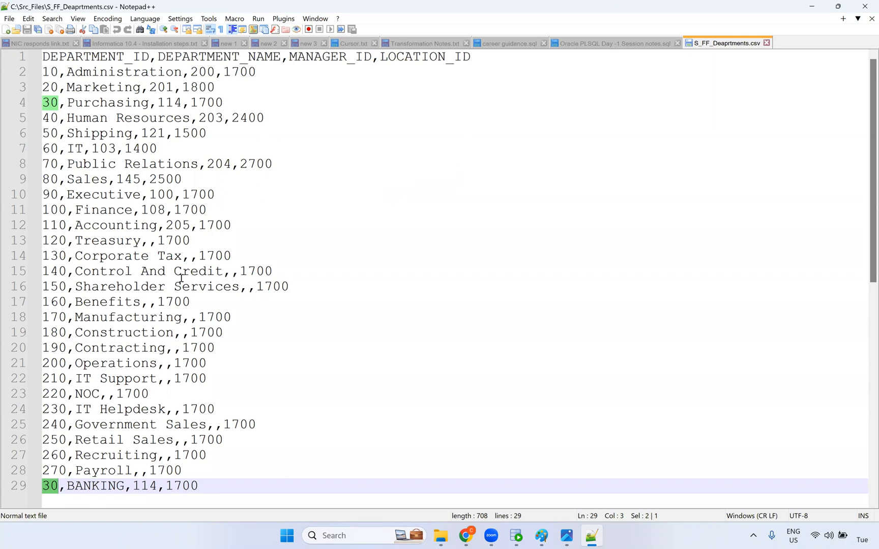
# Return to Informatica Data Integration and create a new blank mapping asset.
pyautogui.click(465, 536)
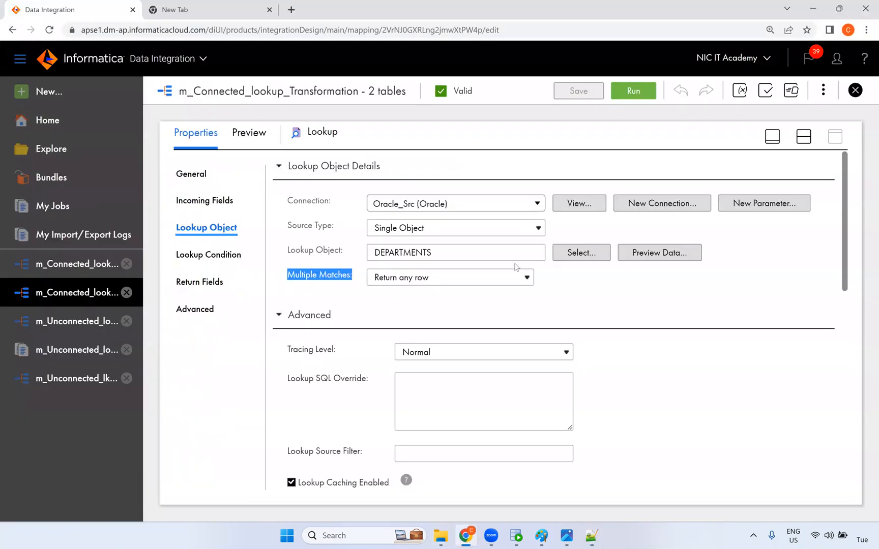
pyautogui.click(507, 296)
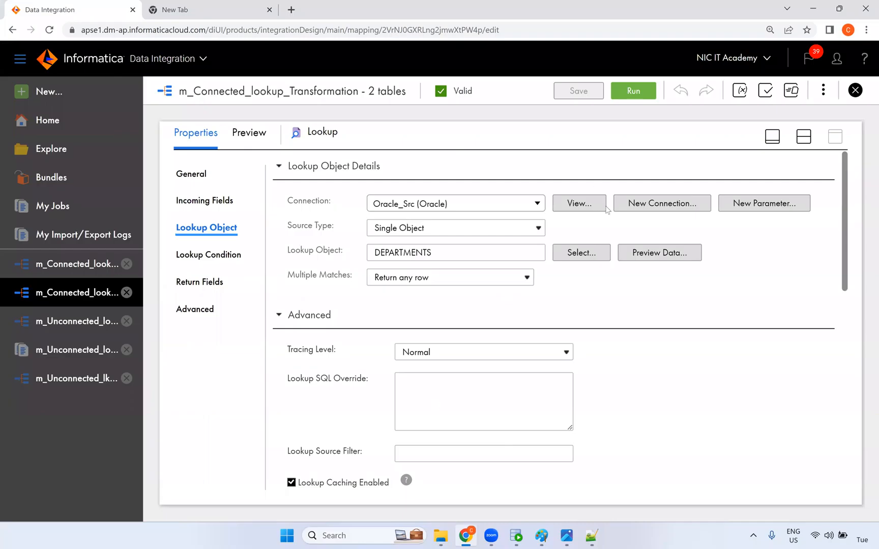
pyautogui.click(73, 91)
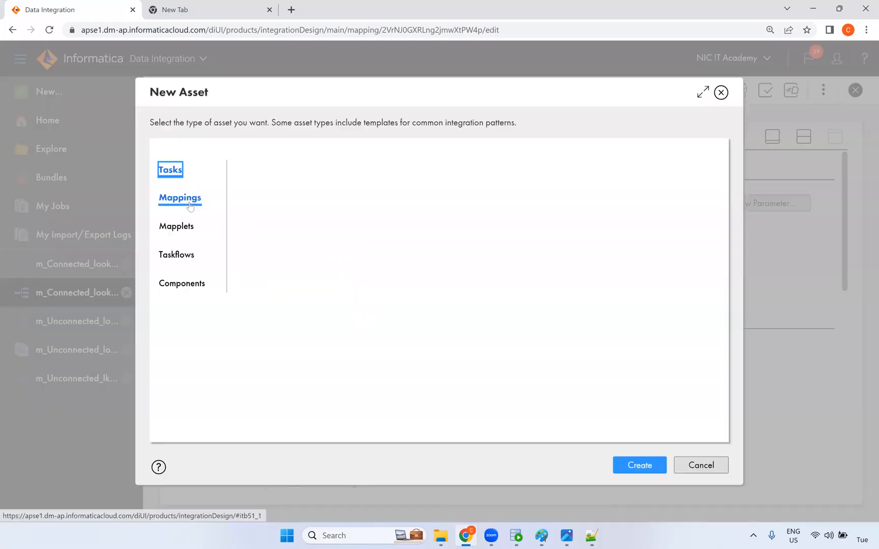
pyautogui.click(185, 200)
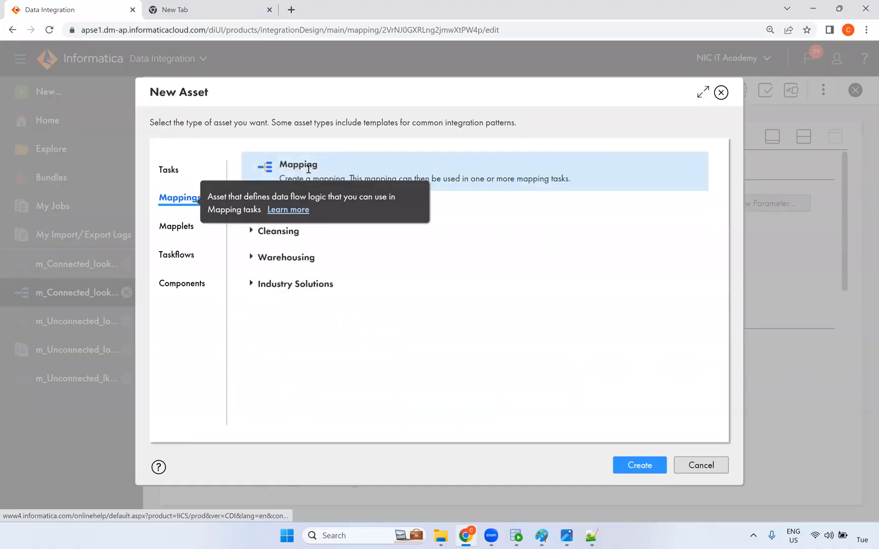
pyautogui.click(647, 465)
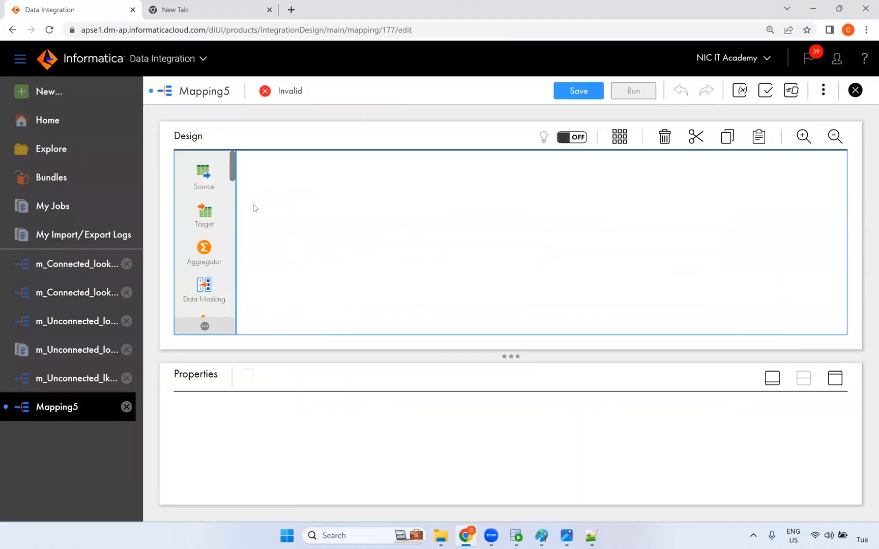
# Name the new mapping m_Lookup_policy in its general properties and select the Source transformation.
pyautogui.click(315, 238)
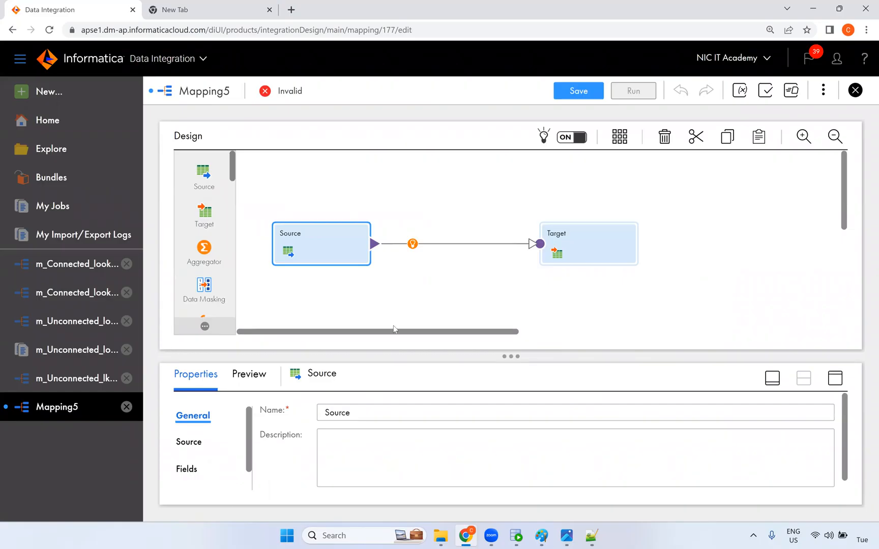
pyautogui.click(407, 246)
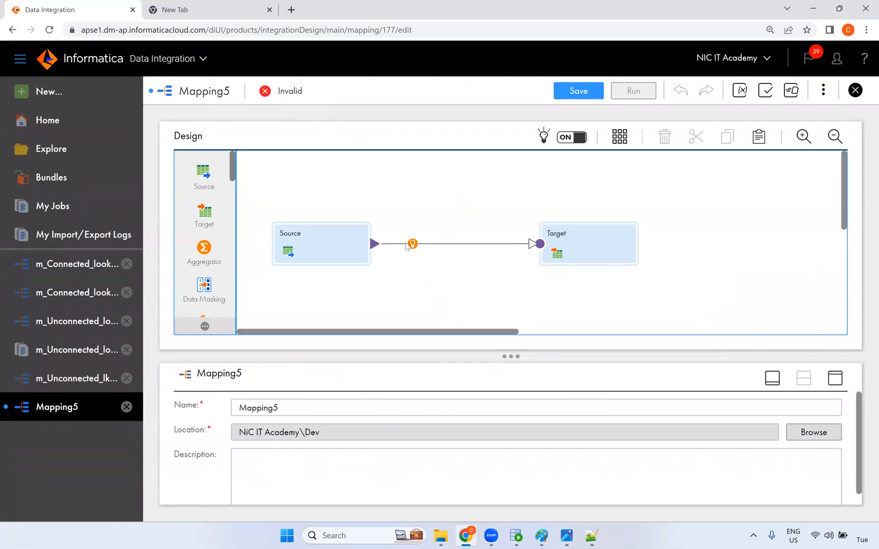
pyautogui.click(194, 410)
pyautogui.write('m_Lookup_policy')
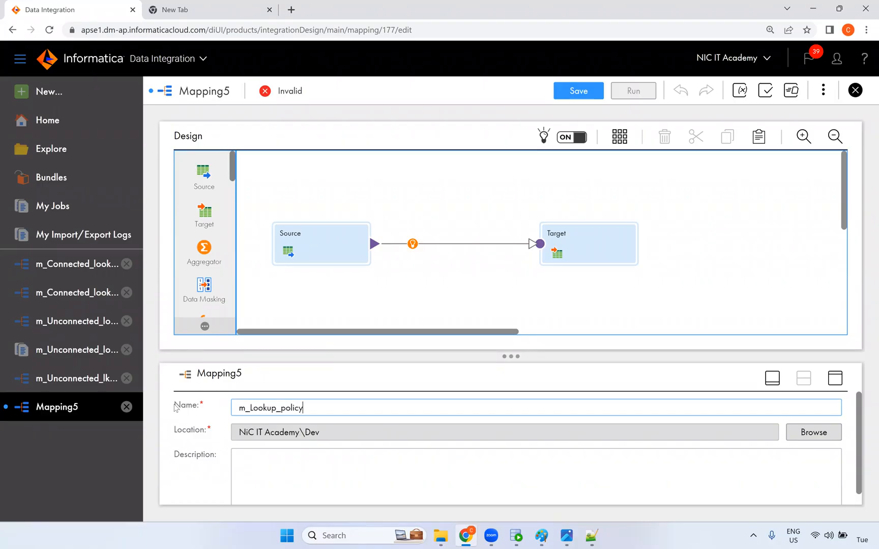
pyautogui.click(359, 258)
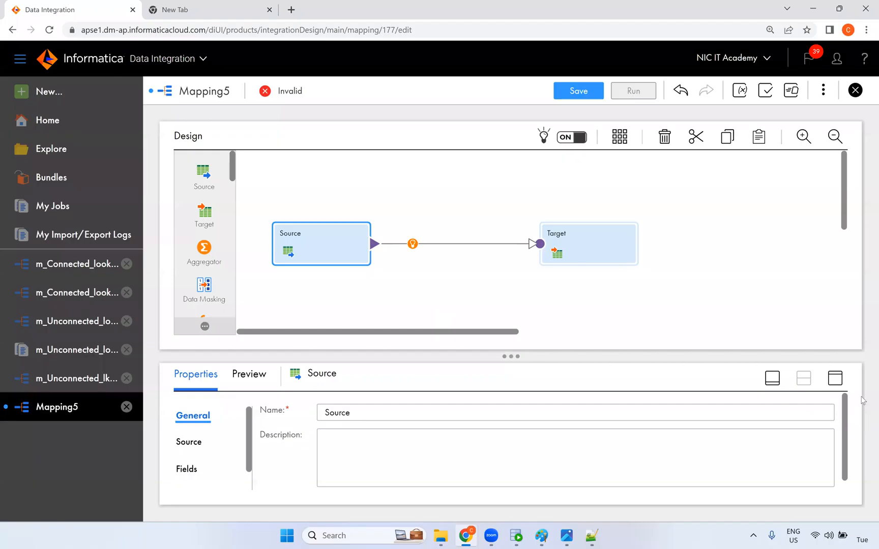
# Configure the Source transformation with the Oracle_Src connection and the EMPLOYEES table as its single object.
pyautogui.click(836, 379)
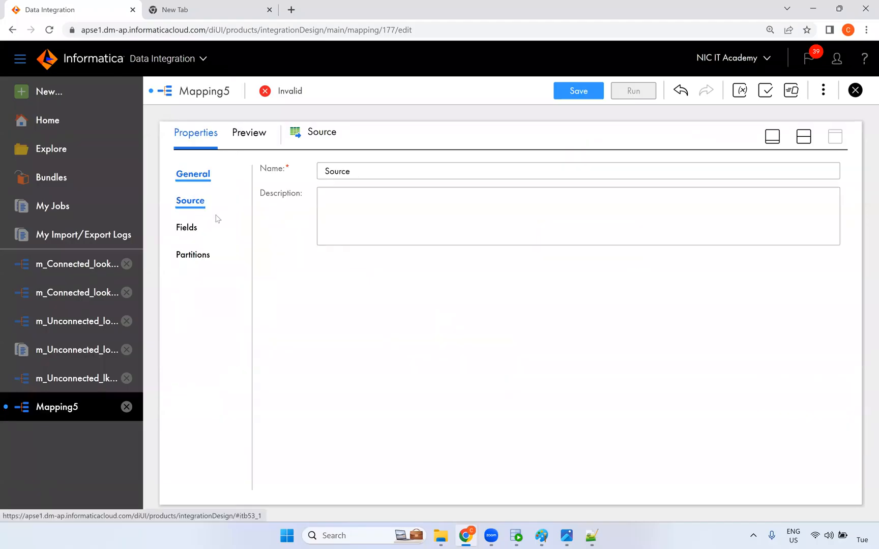
pyautogui.click(204, 204)
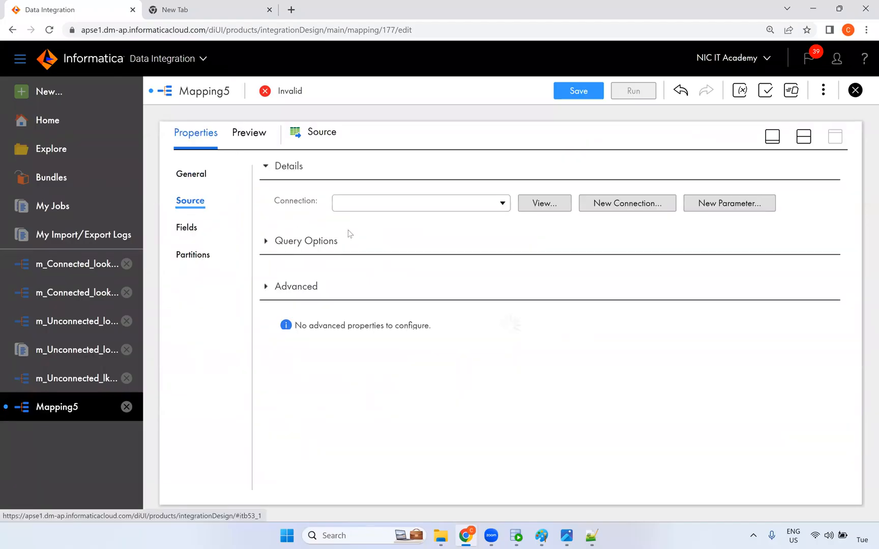
pyautogui.click(388, 206)
pyautogui.click(387, 299)
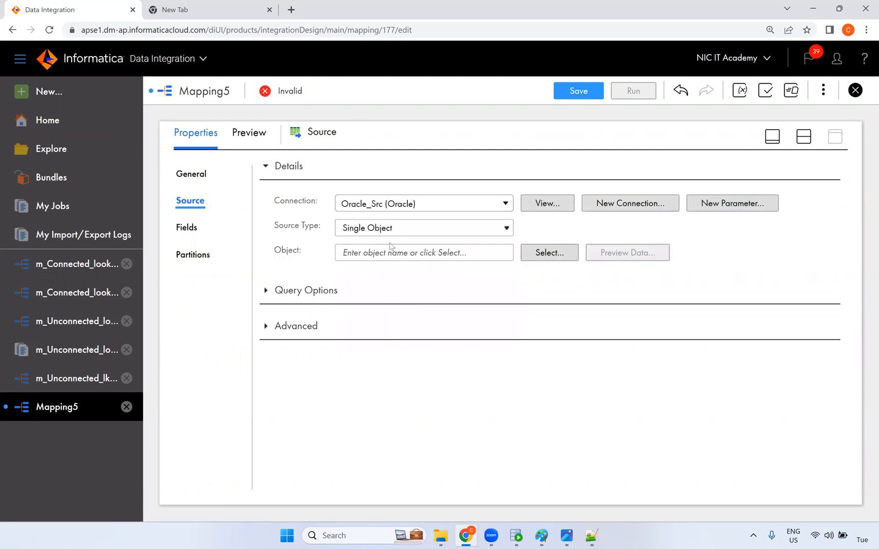
pyautogui.click(548, 253)
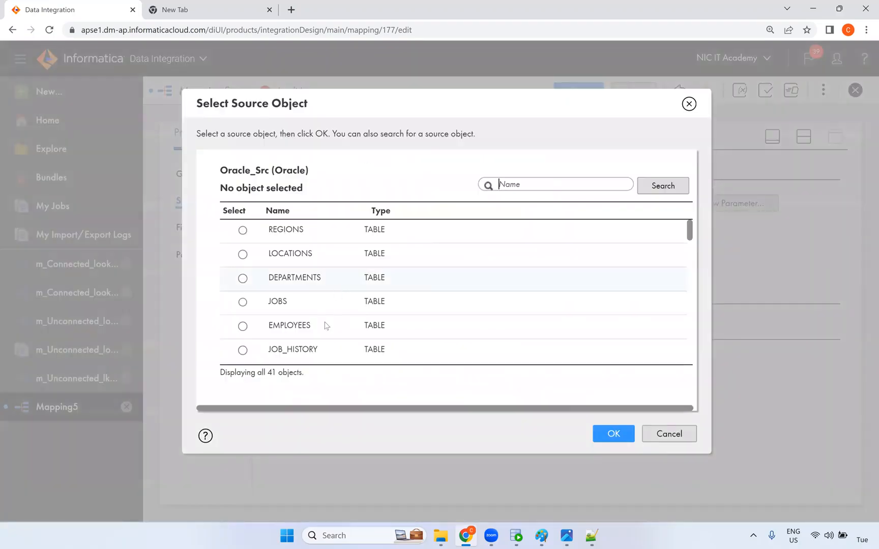
pyautogui.scroll(-5, 326, 321)
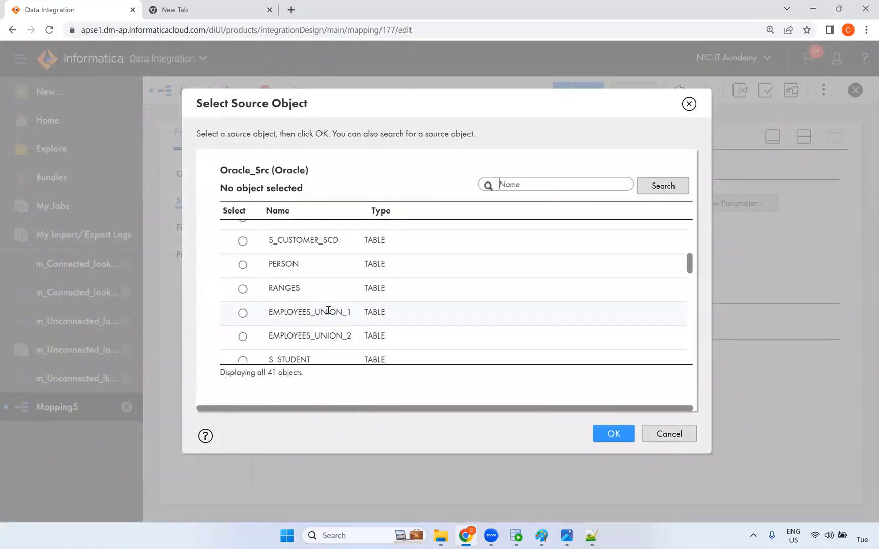
pyautogui.scroll(3, 331, 302)
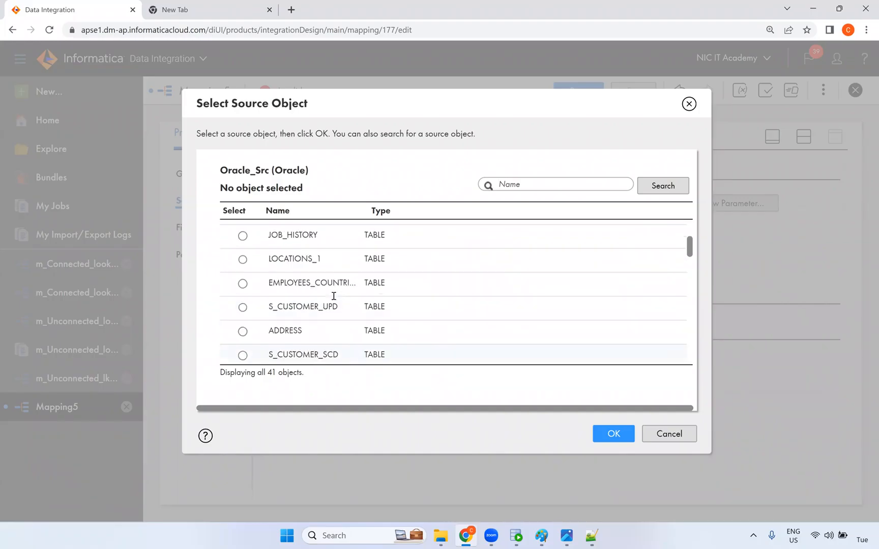
pyautogui.scroll(1, 294, 235)
pyautogui.click(306, 266)
pyautogui.click(614, 434)
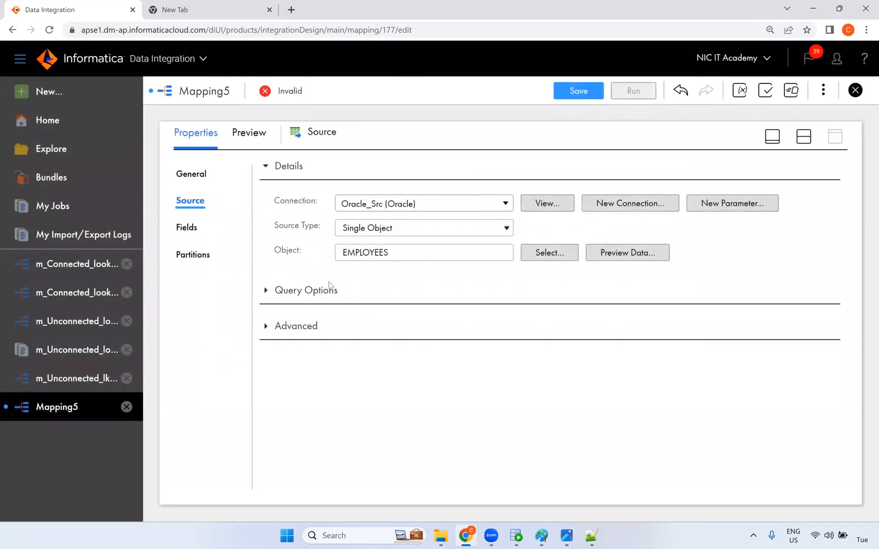
# Insert a Lookup transformation on the link between Source and Target.
pyautogui.click(803, 136)
pyautogui.click(412, 244)
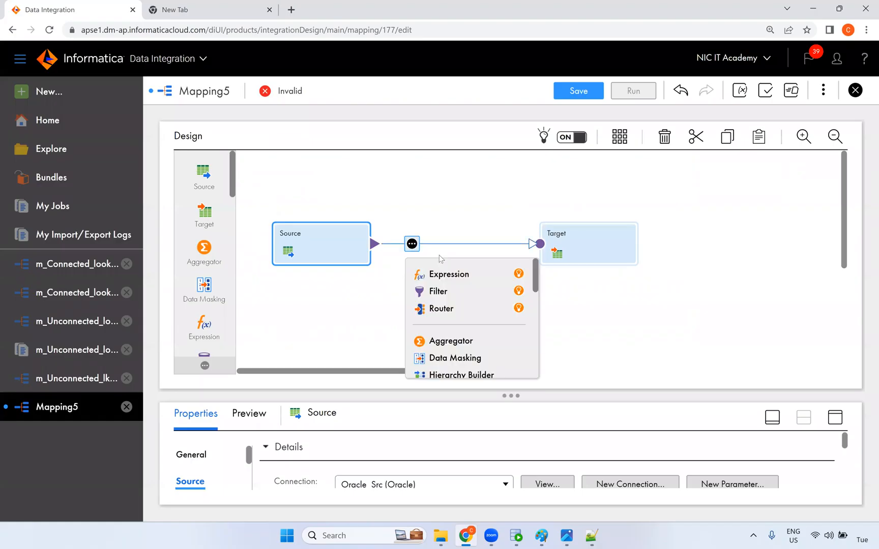
pyautogui.scroll(-1, 452, 320)
pyautogui.scroll(-1, 451, 320)
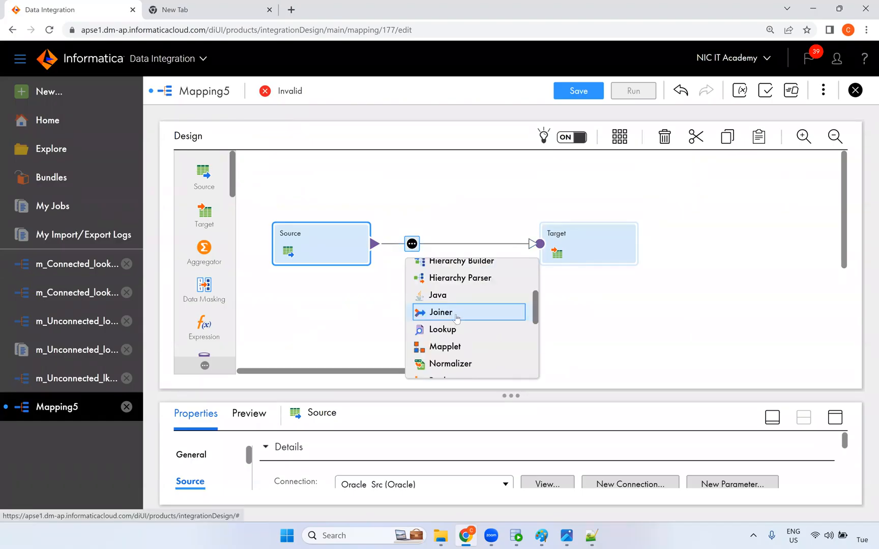
pyautogui.click(447, 329)
pyautogui.click(372, 219)
# Set the Lookup's connection to S_FF_Connection and its lookup object to S_FF_Deaprtments.csv.
pyautogui.click(835, 417)
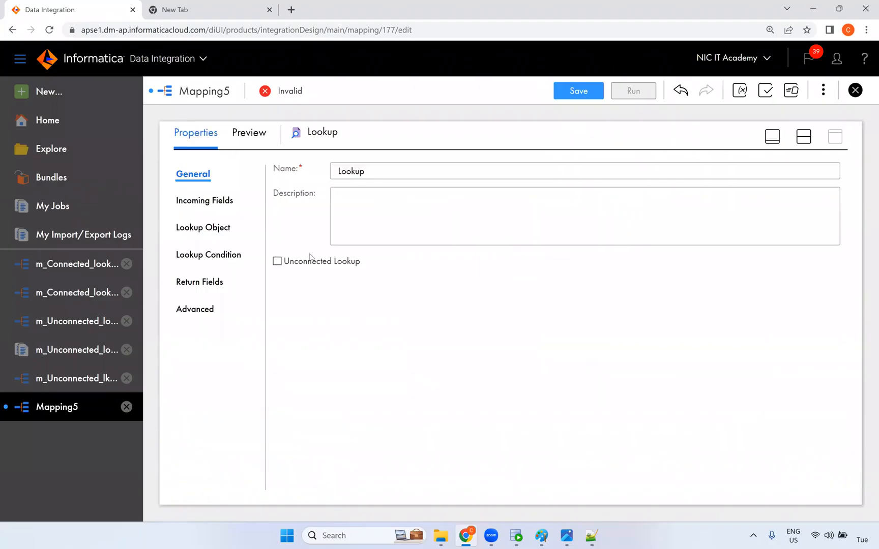
pyautogui.click(229, 232)
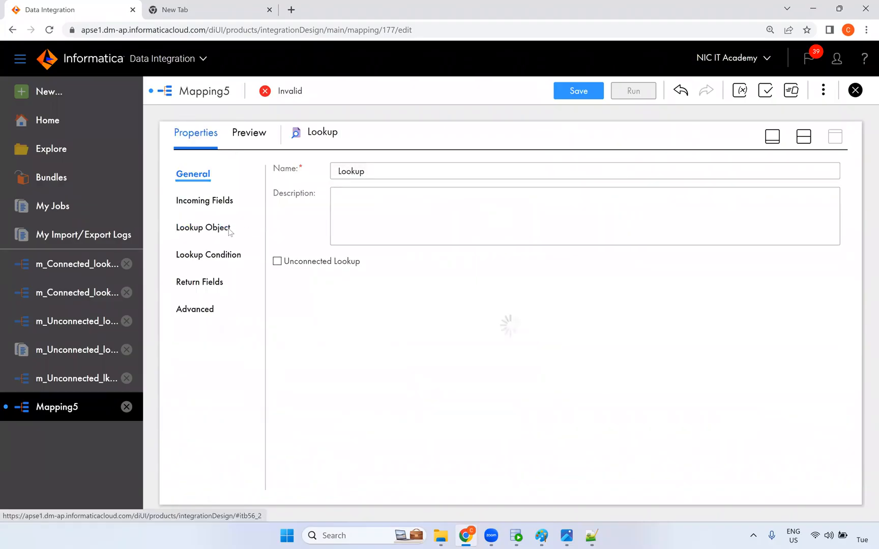
pyautogui.click(387, 208)
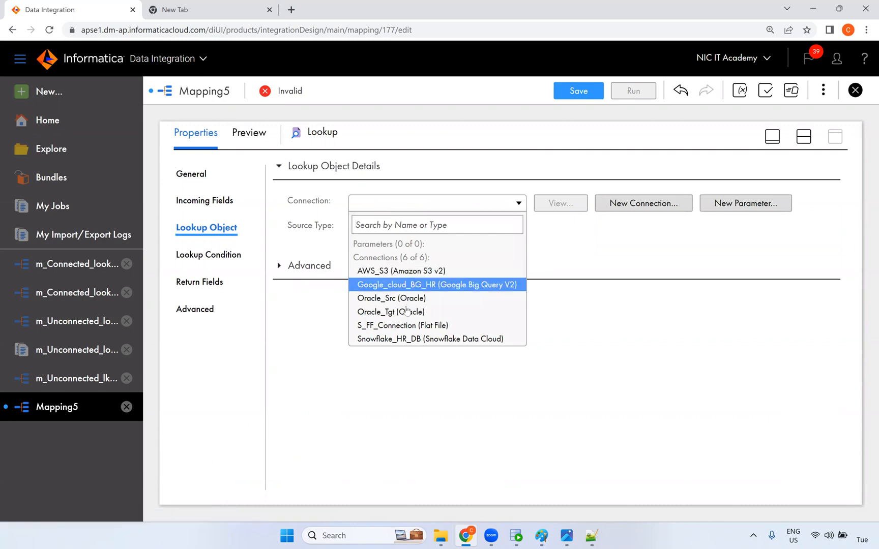
pyautogui.click(442, 326)
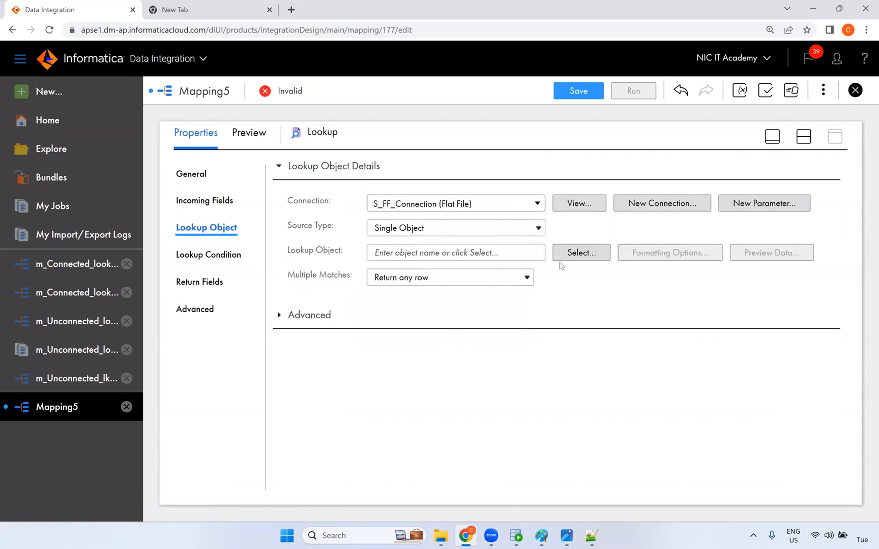
pyautogui.click(577, 253)
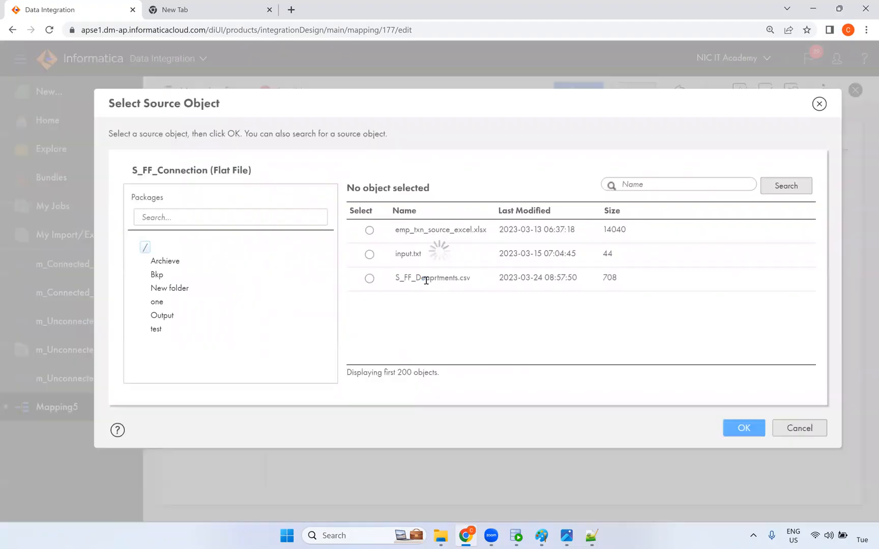
pyautogui.click(427, 284)
pyautogui.click(731, 430)
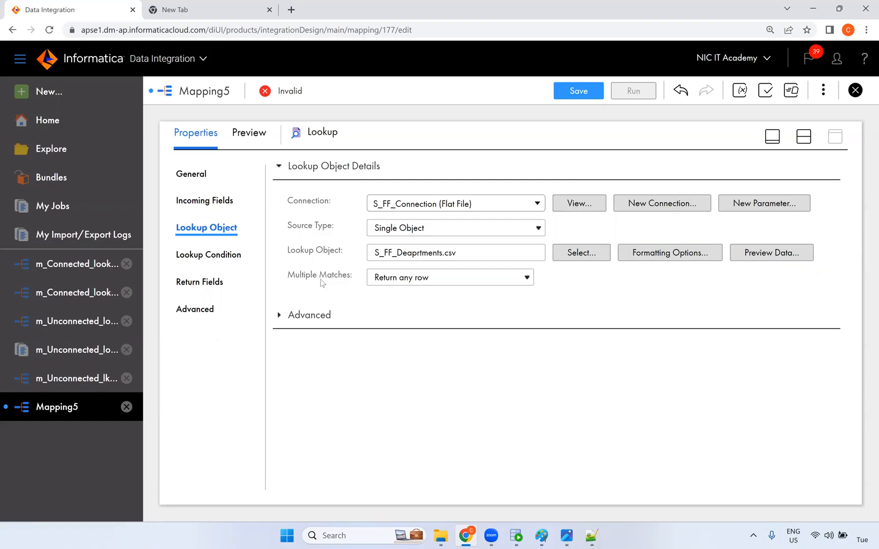
# Switch to Notepad++ to check the Purchasing and BANKING names sharing department ID 30, and return to the mapping.
pyautogui.click(591, 535)
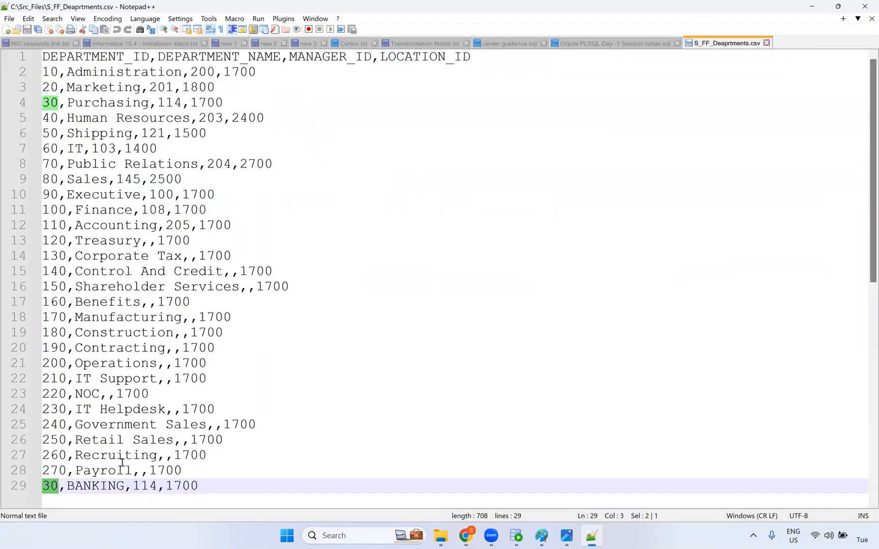
pyautogui.doubleClick(108, 103)
pyautogui.doubleClick(120, 488)
pyautogui.hotkey('alt', 'Tab')
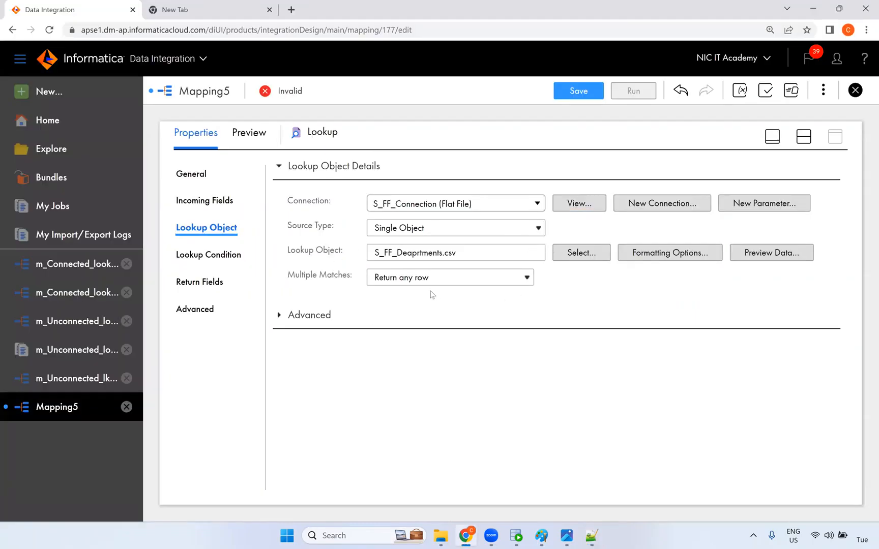
# Preview the S_FF_Deaprtments.csv data and review the Lookup's incoming fields from EMPLOYEES.
pyautogui.click(765, 257)
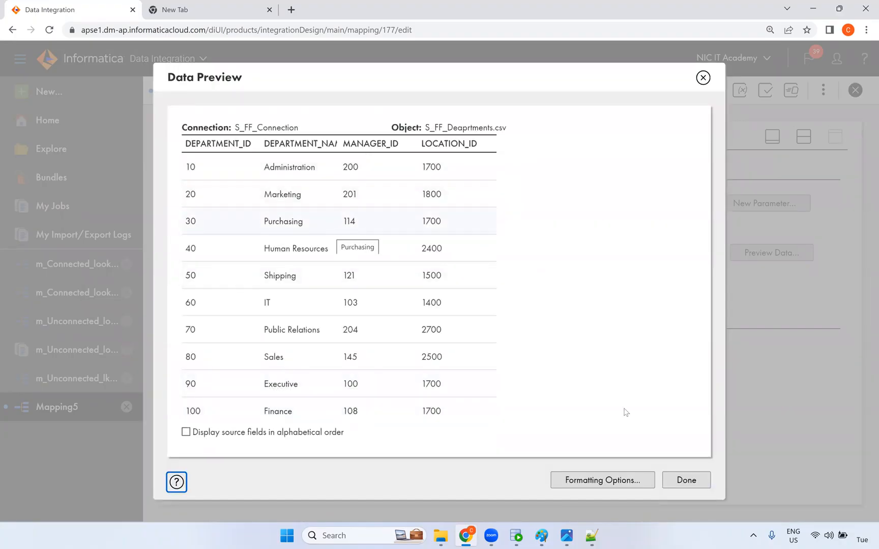
pyautogui.click(683, 482)
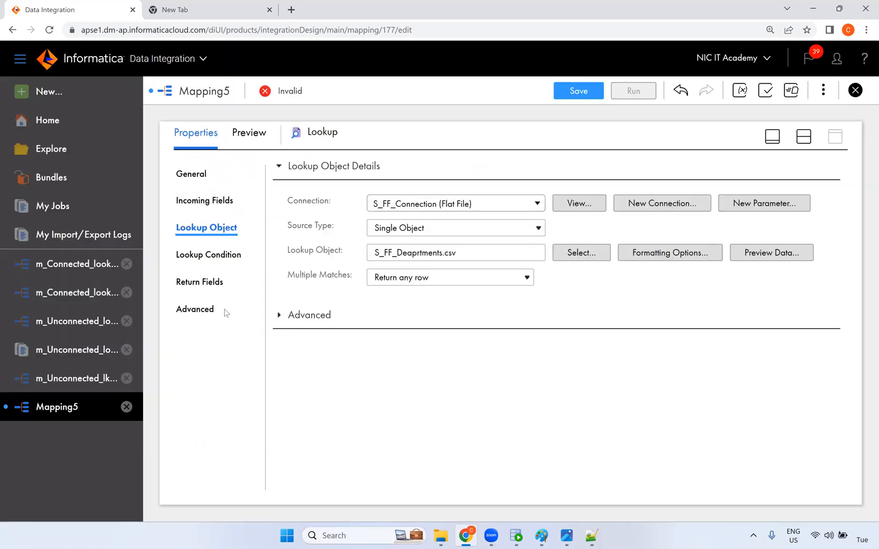
pyautogui.click(220, 201)
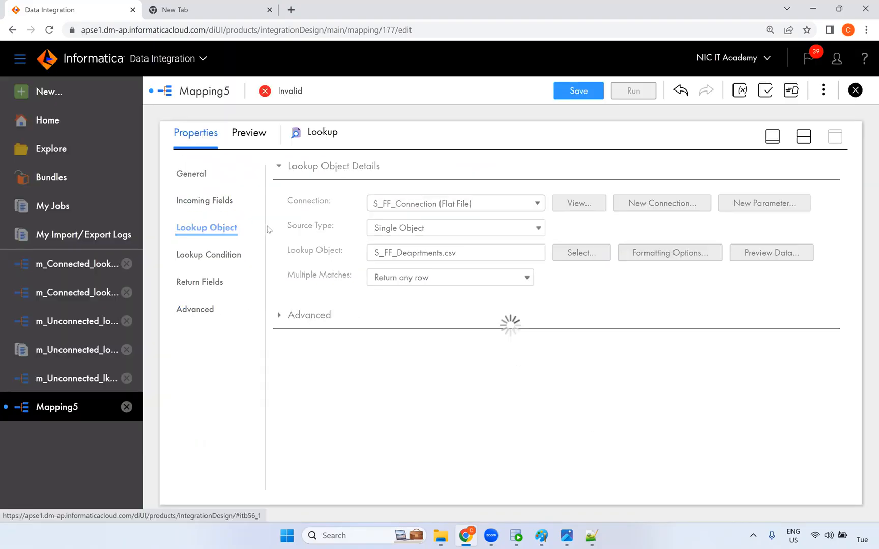
pyautogui.scroll(-5, 478, 341)
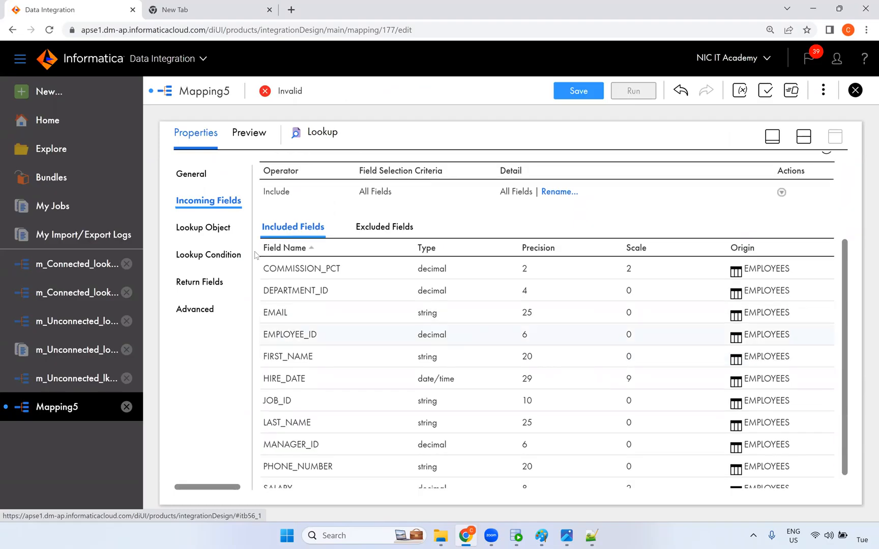
pyautogui.click(225, 231)
# Make the return fields' metadata editable and set DEPARTMENT_ID to native type number with native precision 4.
pyautogui.click(211, 281)
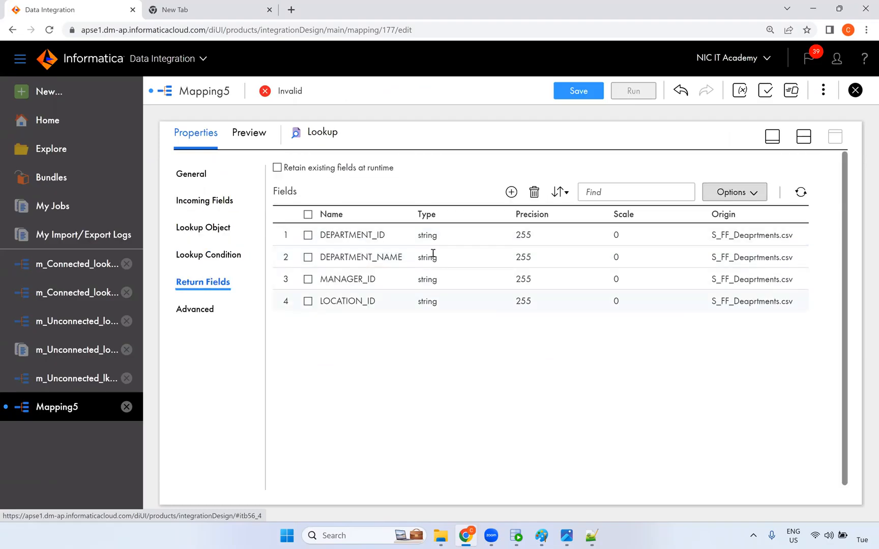
pyautogui.click(751, 196)
pyautogui.click(728, 273)
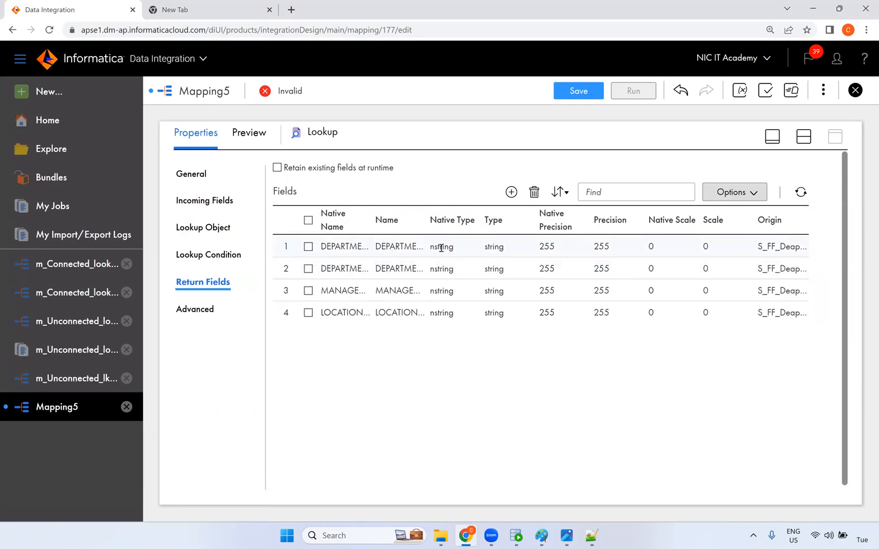
pyautogui.click(436, 247)
pyautogui.click(451, 248)
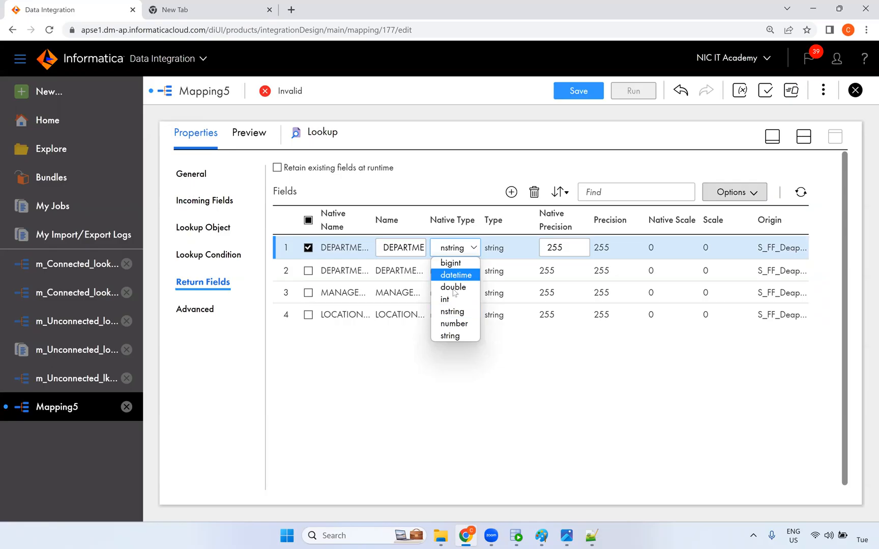
pyautogui.click(453, 323)
pyautogui.moveTo(566, 251); pyautogui.dragTo(539, 247)
pyautogui.write('4')
pyautogui.click(524, 351)
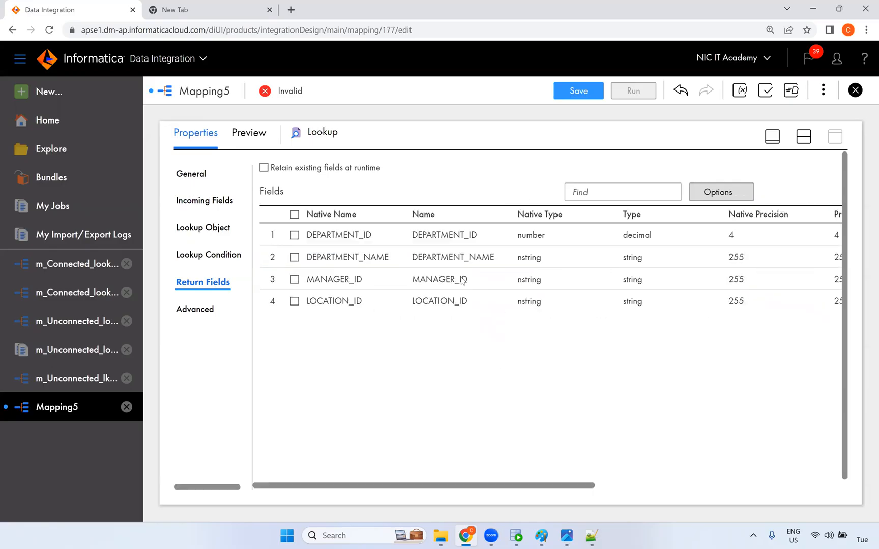
# Set the native precision of the DEPARTMENT_NAME return field to 100.
pyautogui.click(452, 274)
pyautogui.doubleClick(541, 270)
pyautogui.write('100')
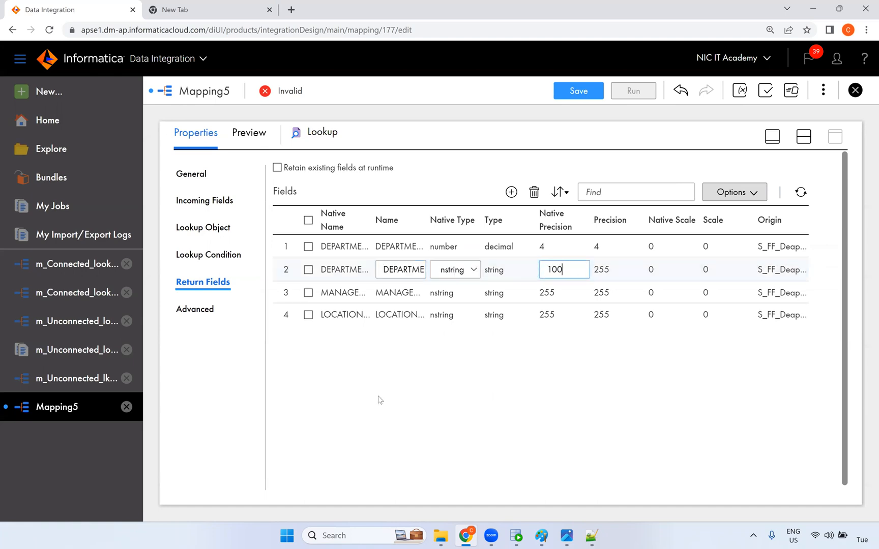
# Change the MANAGER_ID return field to native type number with native precision 4.
pyautogui.click(454, 293)
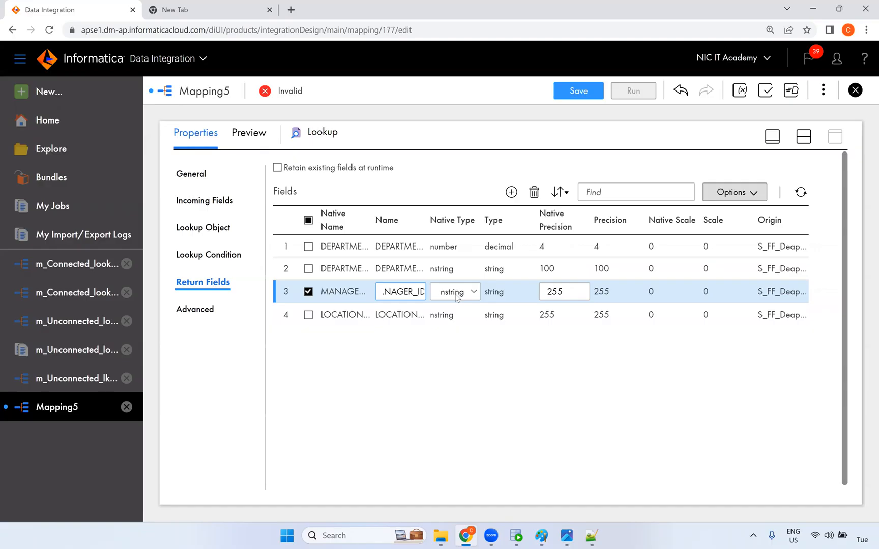
pyautogui.click(456, 294)
pyautogui.click(458, 368)
pyautogui.doubleClick(576, 290)
pyautogui.write('4')
# Change the LOCATION_ID return field to native type number with native precision 4.
pyautogui.click(446, 314)
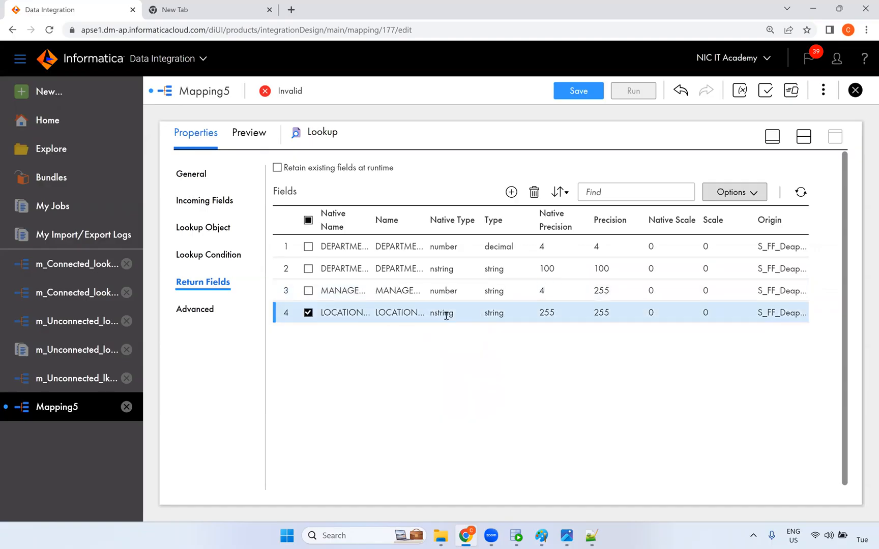
pyautogui.click(452, 318)
pyautogui.click(457, 394)
pyautogui.moveTo(572, 313); pyautogui.dragTo(529, 341)
pyautogui.write('4')
pyautogui.click(530, 394)
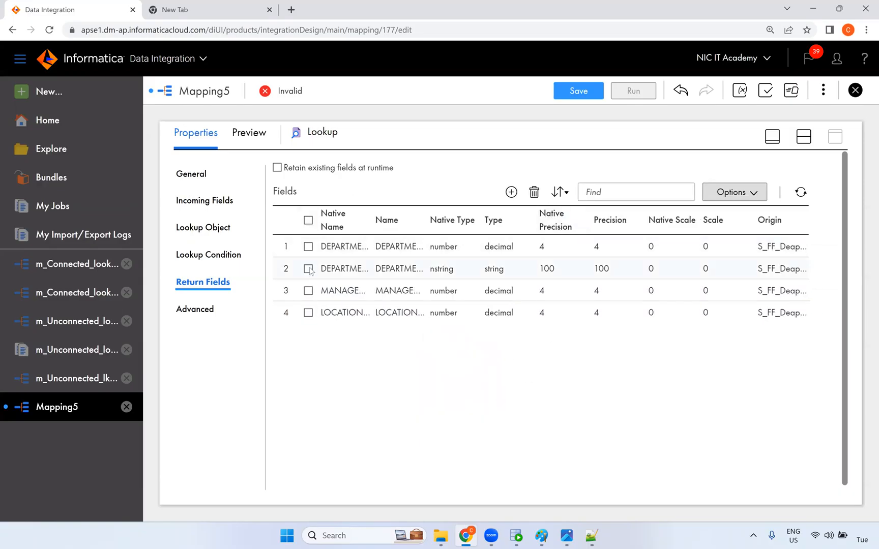
# Resolve the Lookup's field name conflicts by bulk renaming the Source fields with the prefix emp_.
pyautogui.click(209, 256)
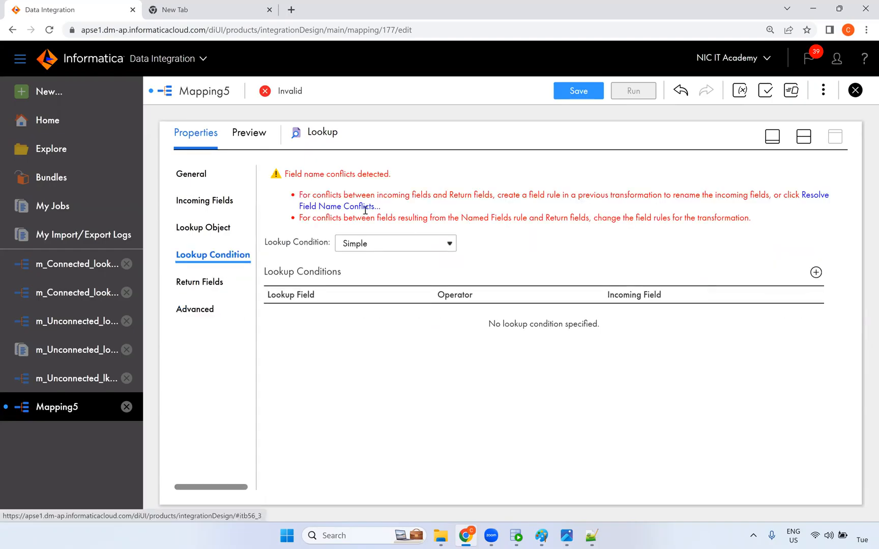
pyautogui.click(365, 207)
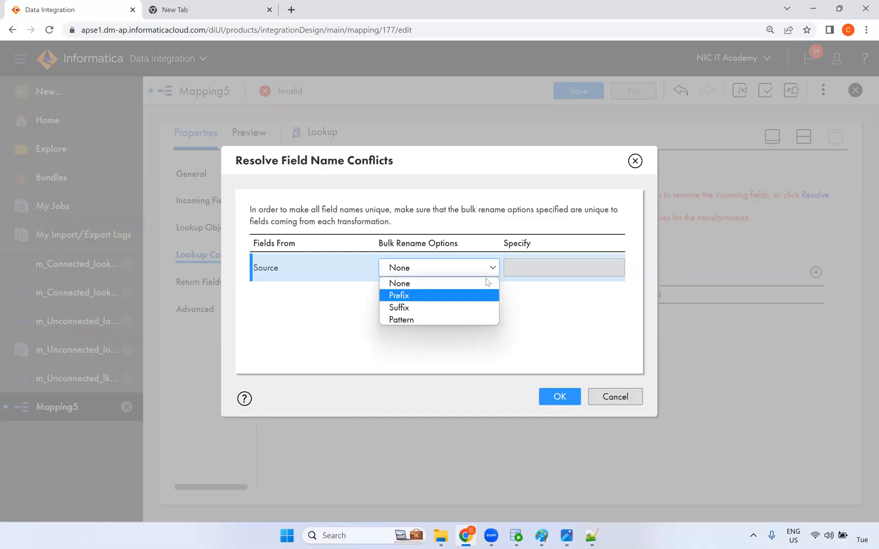
pyautogui.click(487, 295)
pyautogui.click(515, 270)
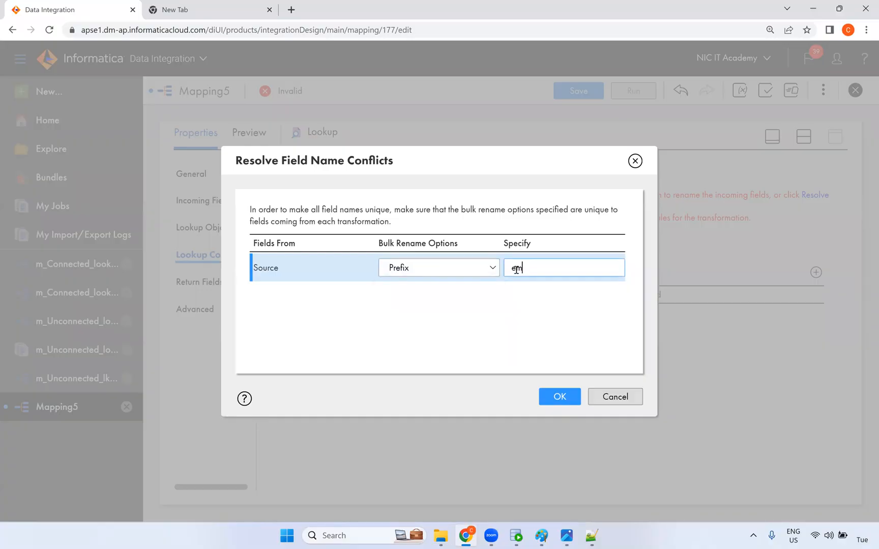
pyautogui.click(558, 401)
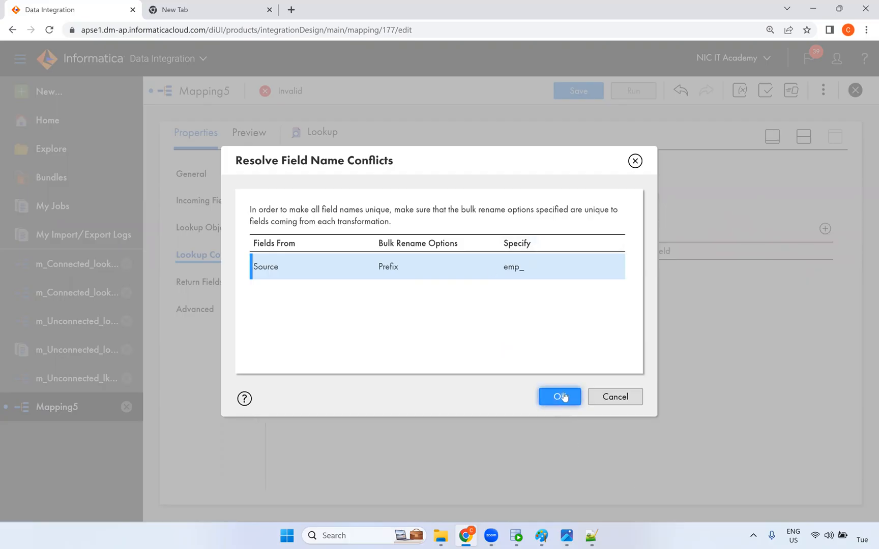
pyautogui.click(530, 268)
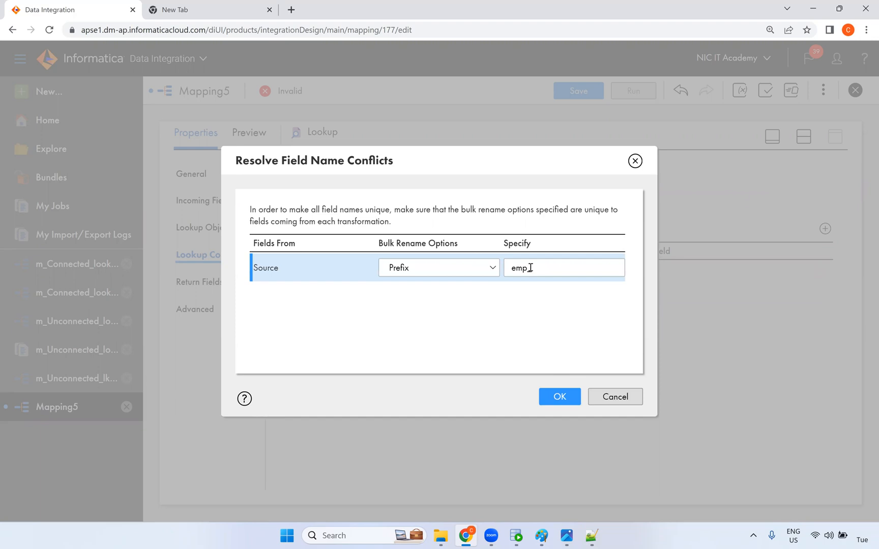
pyautogui.click(560, 398)
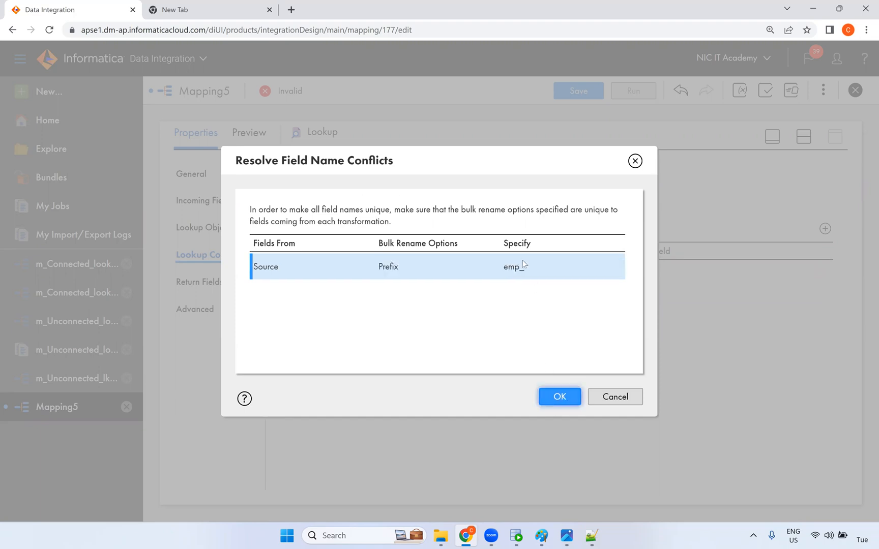
# Recheck the emp_ bulk rename prefix for the Source fields in the Lookup's field name conflict settings.
pyautogui.click(613, 398)
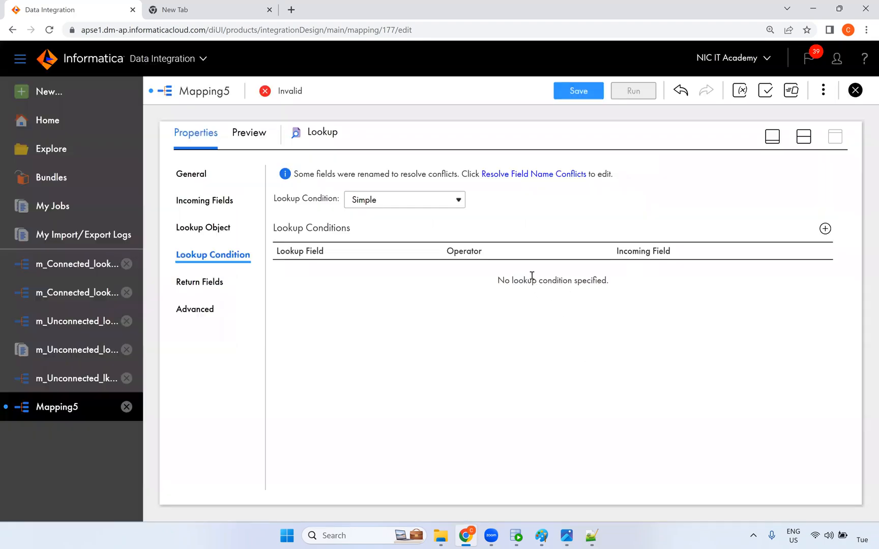
pyautogui.click(549, 175)
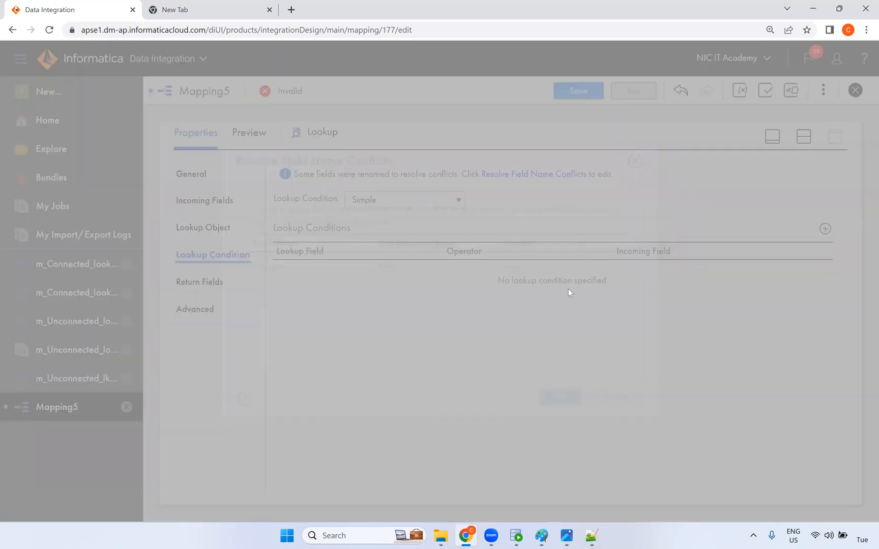
pyautogui.click(559, 396)
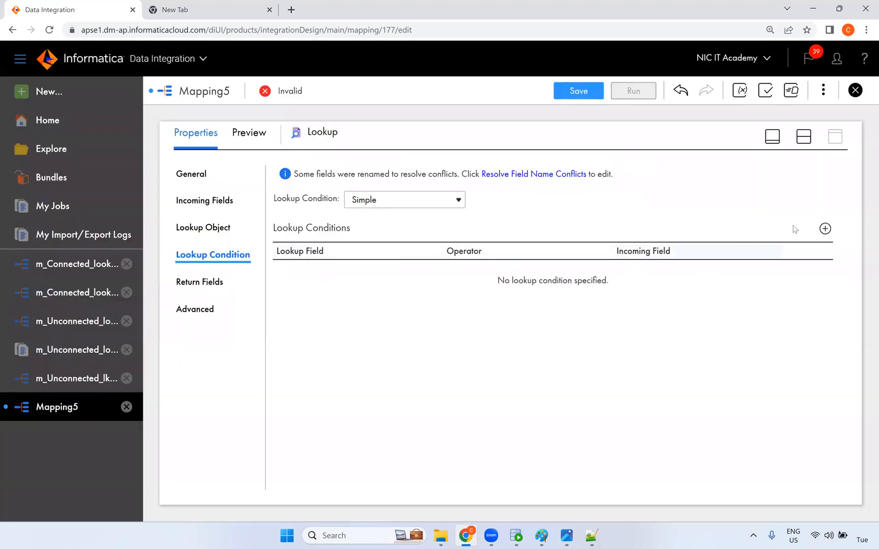
# Add a simple lookup condition matching lookup field DEPARTMENT_ID with the = operator to incoming field emp_DEPARTMENT_ID.
pyautogui.click(825, 229)
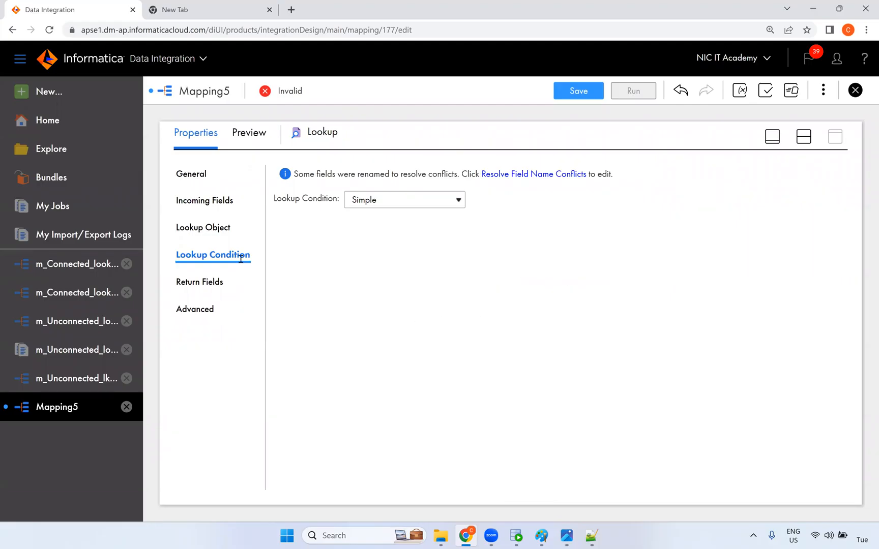
pyautogui.click(221, 235)
pyautogui.click(221, 257)
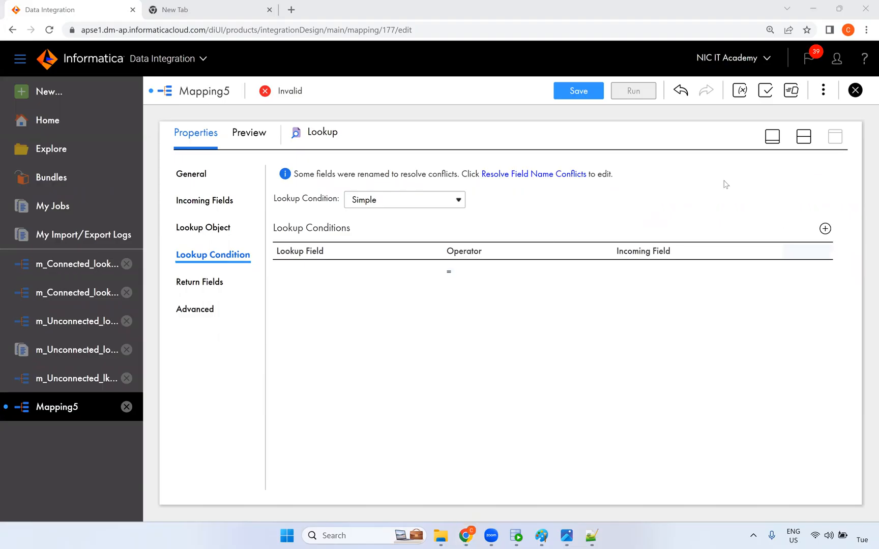
pyautogui.click(344, 272)
pyautogui.click(344, 274)
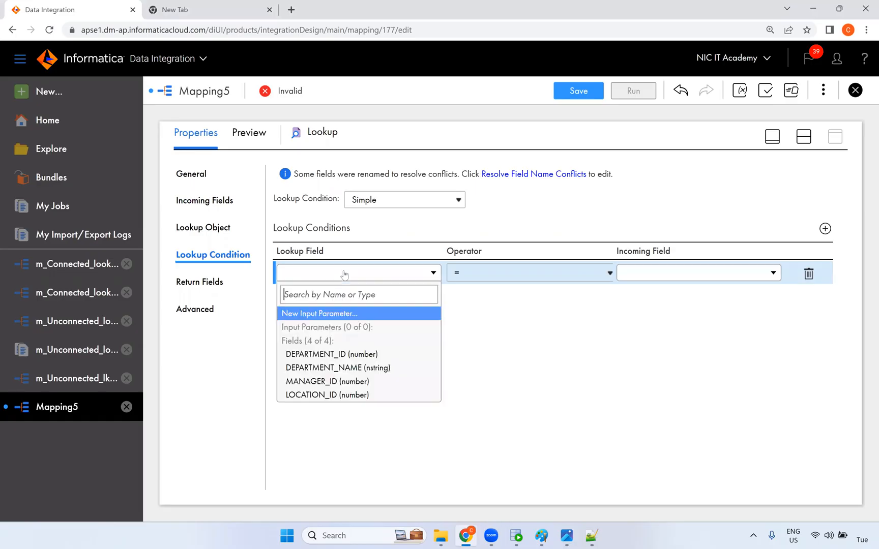
pyautogui.click(333, 355)
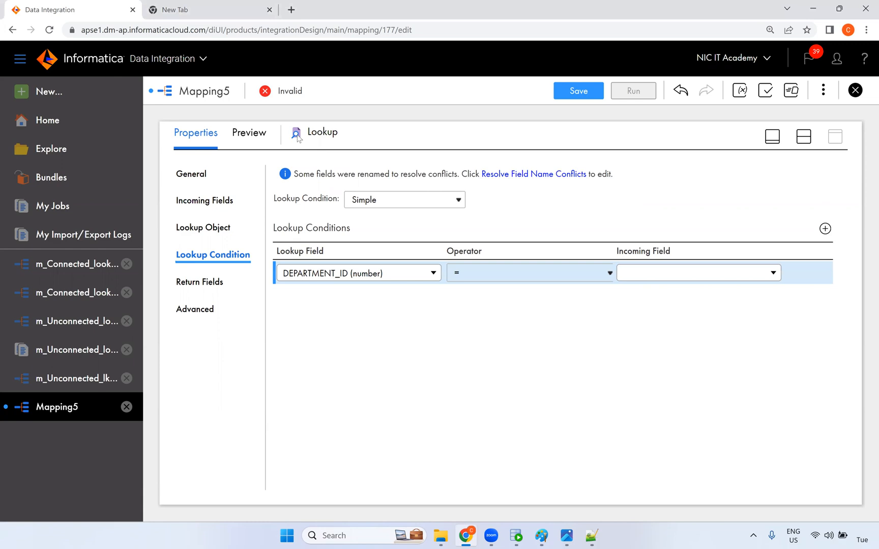
pyautogui.click(649, 277)
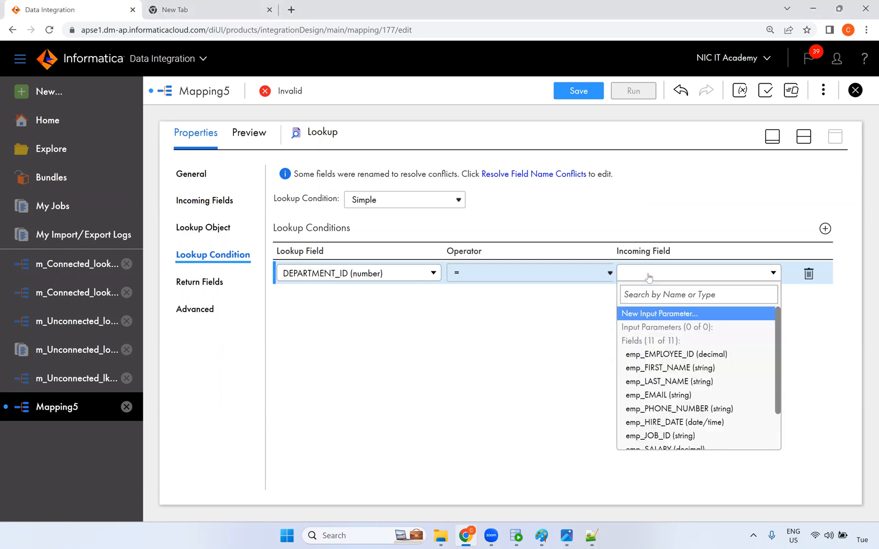
pyautogui.scroll(-2, 682, 391)
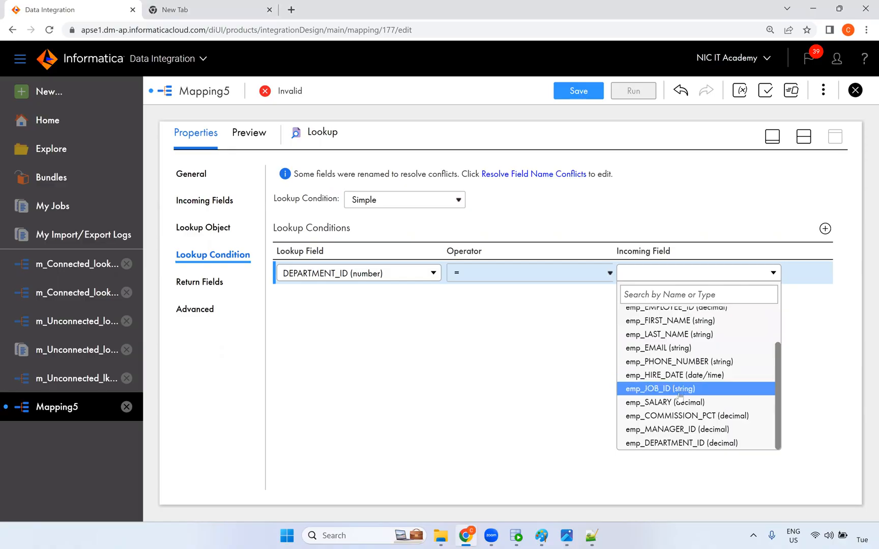
pyautogui.click(678, 442)
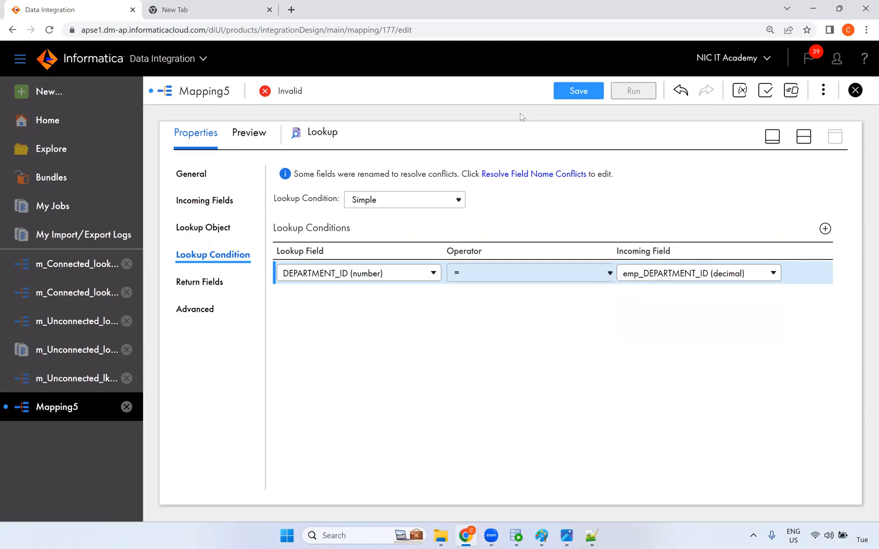
pyautogui.click(407, 304)
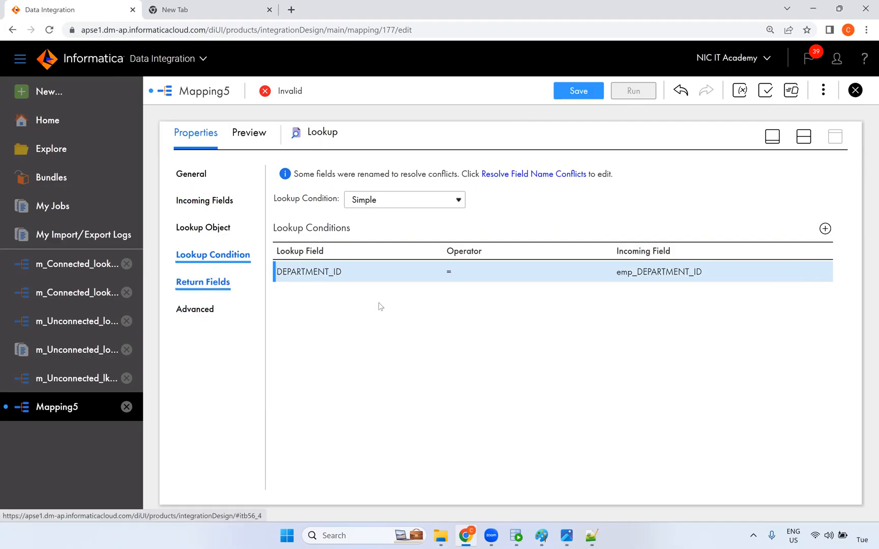
pyautogui.click(206, 228)
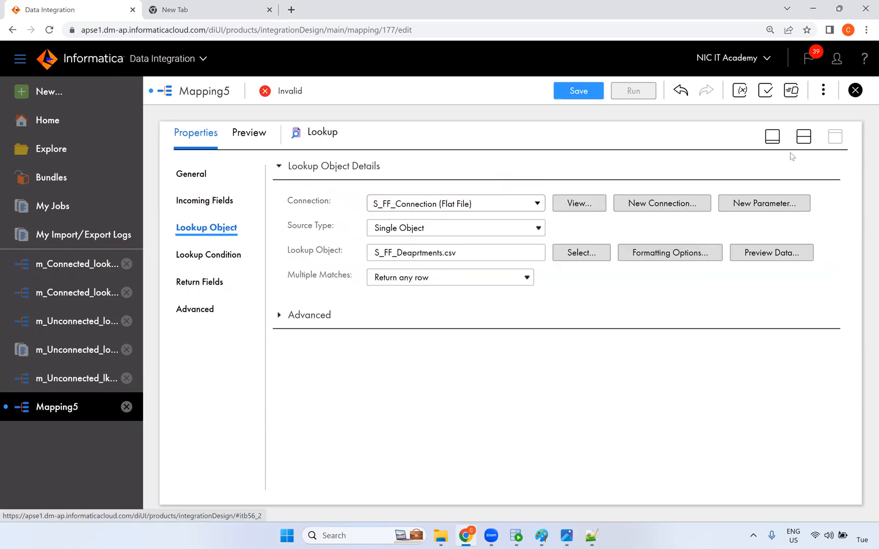
# Set the Target to the existing T_EMPLOYEES_DEPT table on the Oracle_Tgt connection and enable truncating the target.
pyautogui.click(803, 136)
pyautogui.click(571, 209)
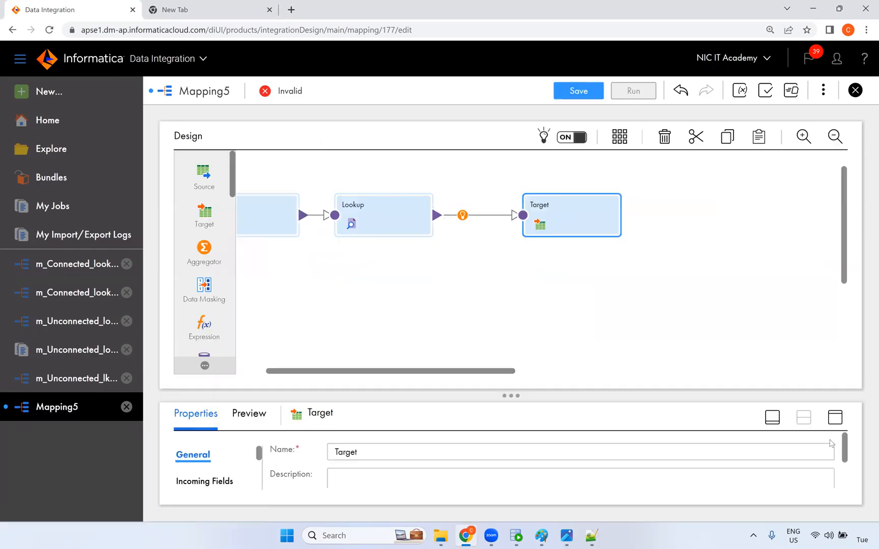
pyautogui.click(835, 417)
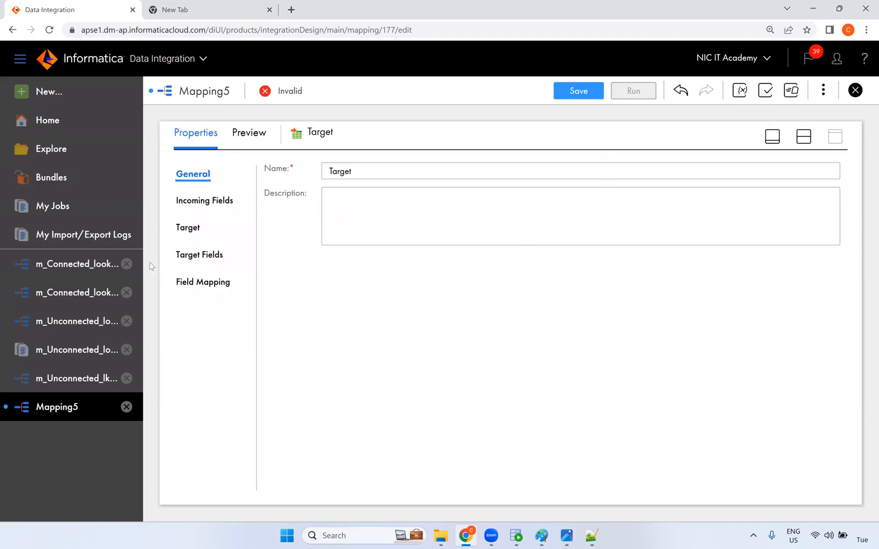
pyautogui.click(204, 227)
pyautogui.click(378, 203)
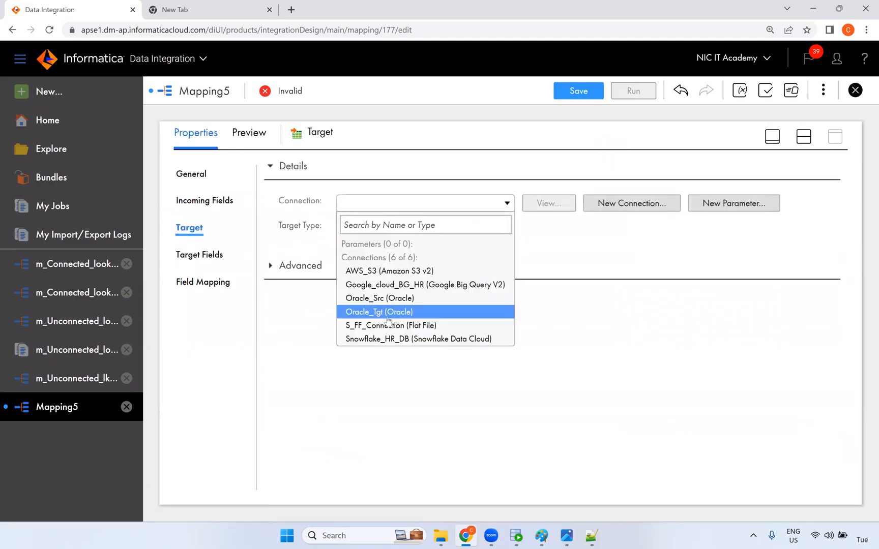
pyautogui.click(388, 315)
pyautogui.click(547, 253)
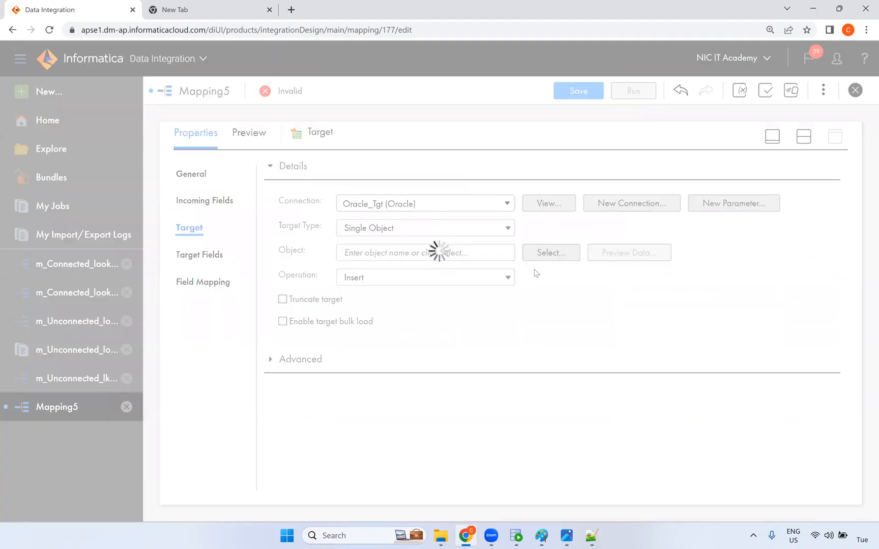
pyautogui.scroll(-5, 379, 328)
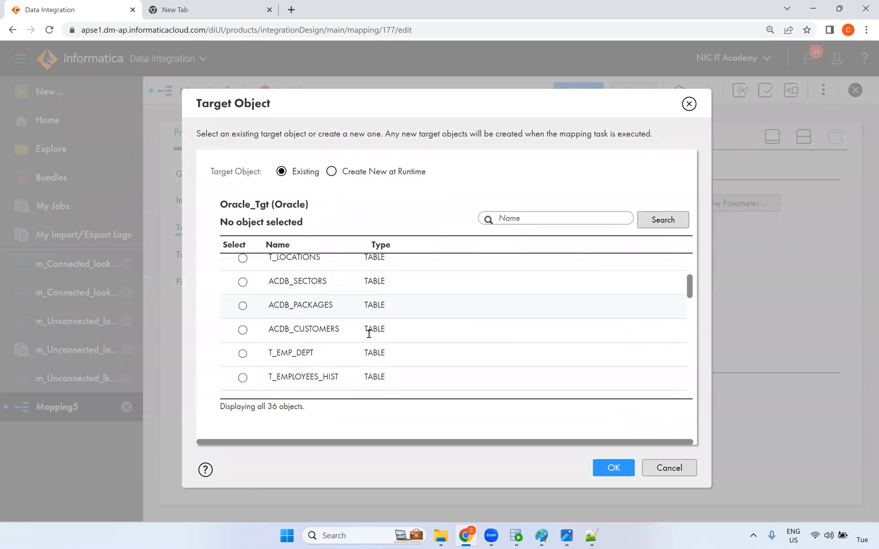
pyautogui.click(384, 309)
pyautogui.click(600, 468)
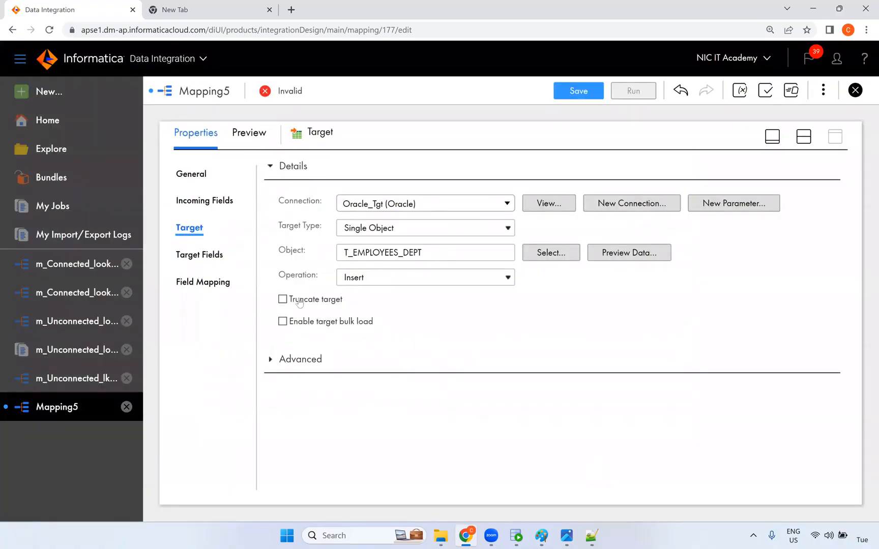
pyautogui.click(297, 301)
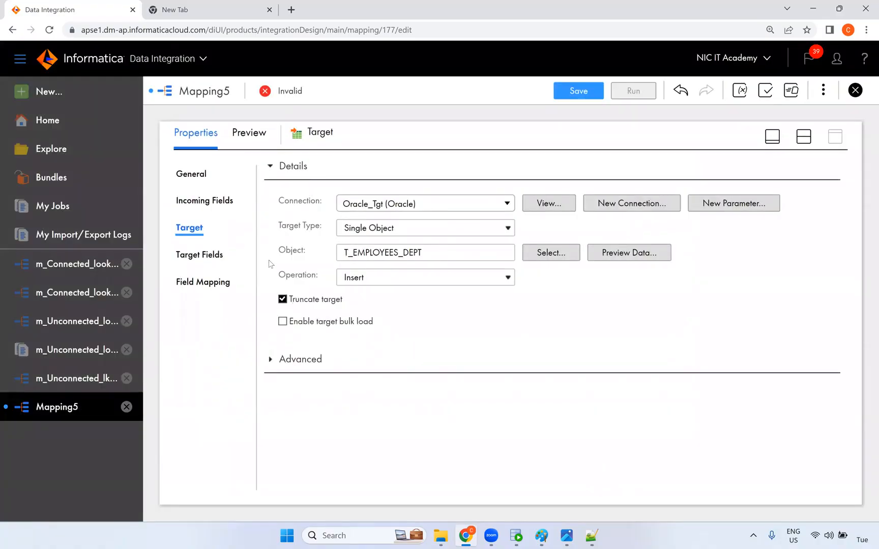
# Map the incoming fields to the Target's fields automatically with Smart Map.
pyautogui.click(224, 282)
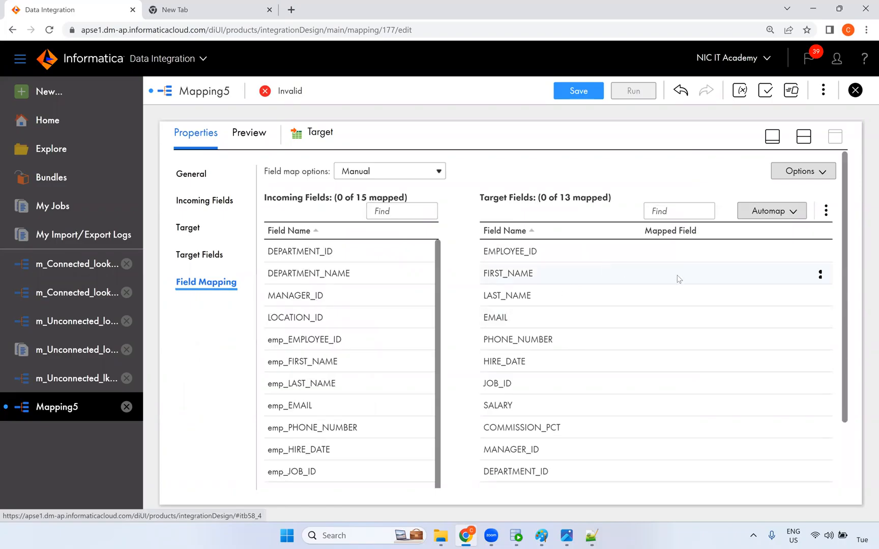
pyautogui.click(732, 259)
pyautogui.scroll(-1, 719, 409)
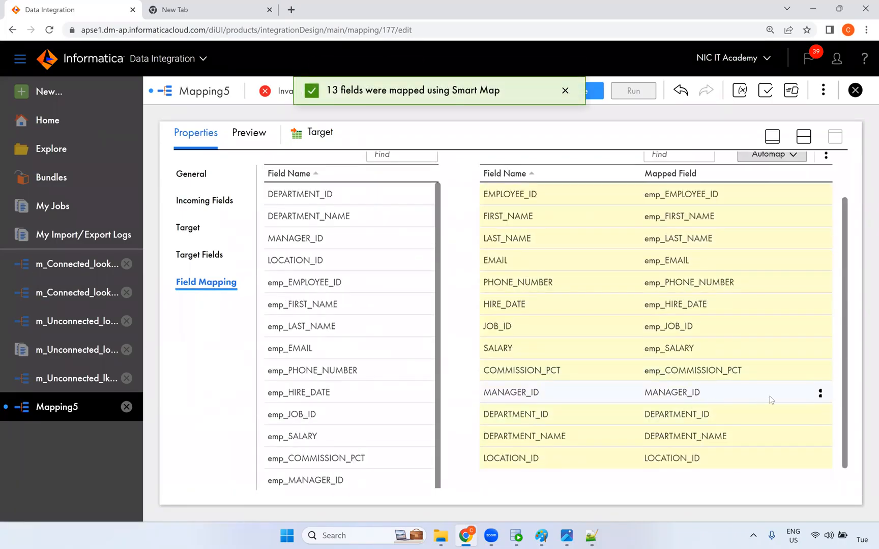
# Unmap the target fields MANAGER_ID and DEPARTMENT_ID and remap them to emp_MANAGER_ID and emp_DEPARTMENT_ID.
pyautogui.click(819, 393)
pyautogui.click(782, 416)
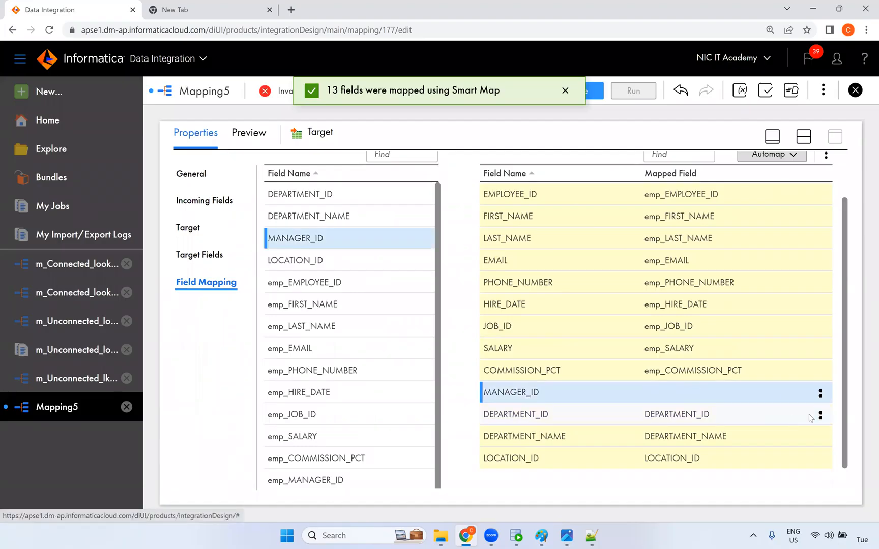
pyautogui.click(820, 415)
pyautogui.click(744, 437)
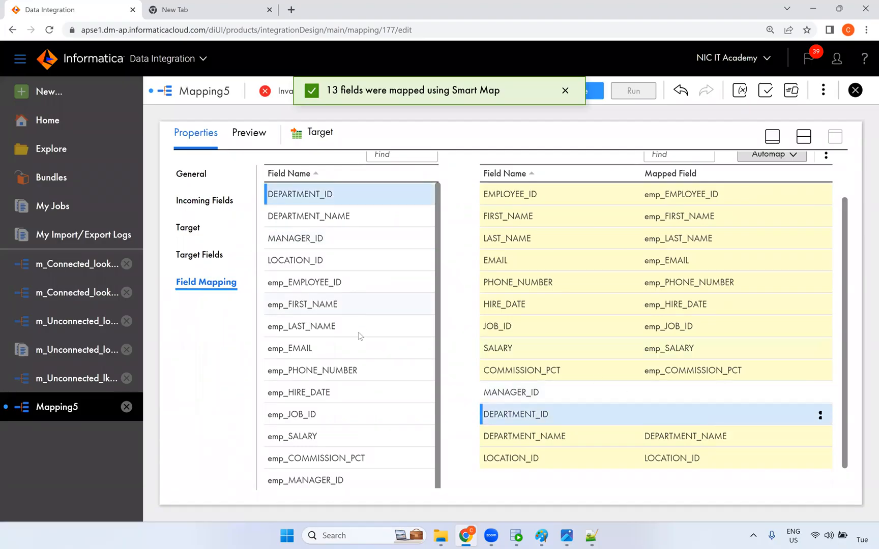
pyautogui.scroll(-1, 341, 466)
pyautogui.moveTo(331, 471); pyautogui.dragTo(625, 395)
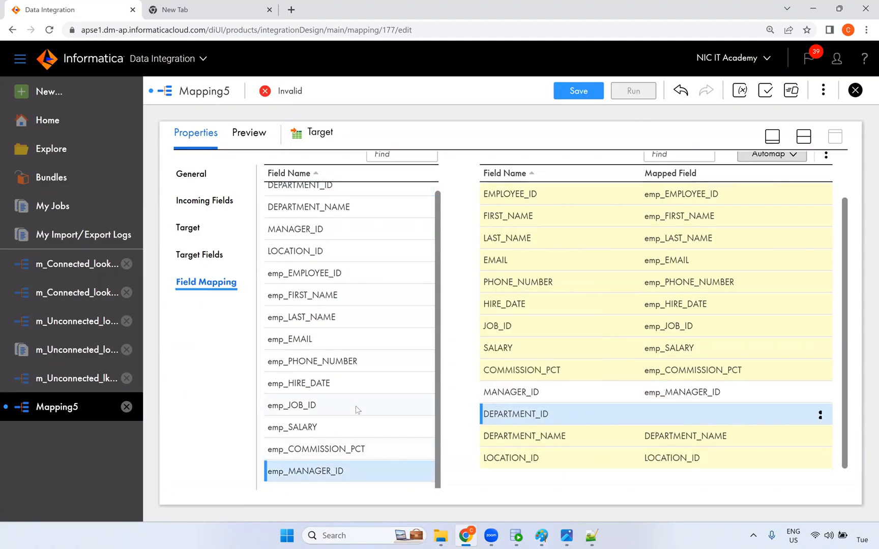
pyautogui.scroll(-1, 356, 409)
pyautogui.moveTo(345, 469); pyautogui.dragTo(587, 391)
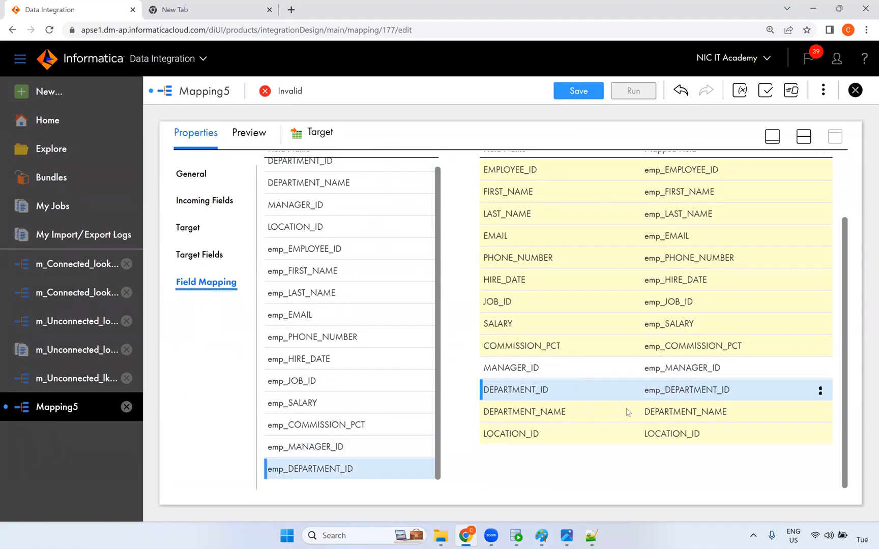
pyautogui.scroll(3, 656, 321)
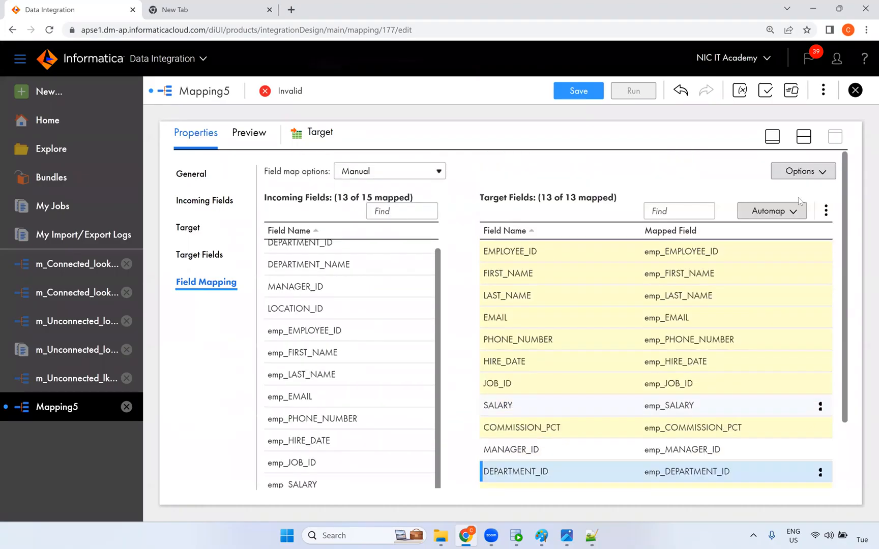
# Save the m_Lookup_policy mapping and run it in the NIC runtime environment.
pyautogui.click(807, 142)
pyautogui.click(580, 98)
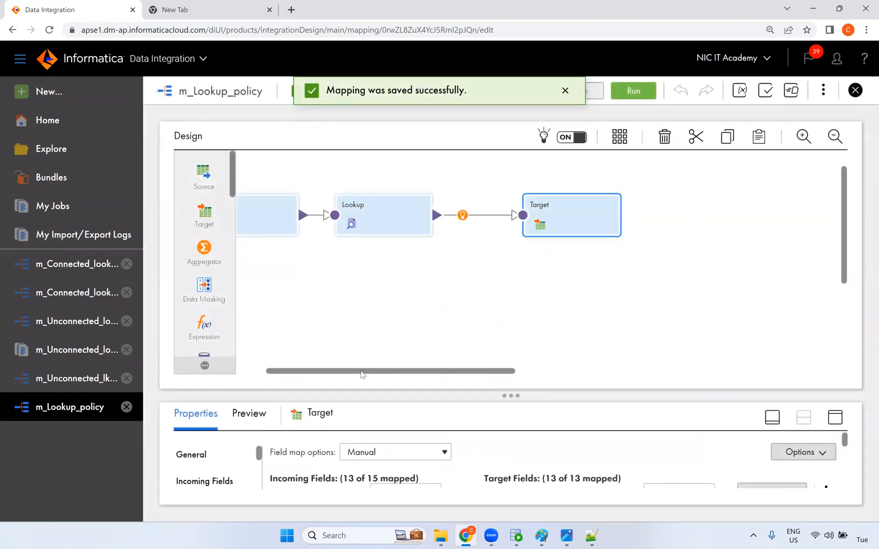
pyautogui.moveTo(361, 375); pyautogui.dragTo(313, 371)
pyautogui.click(632, 94)
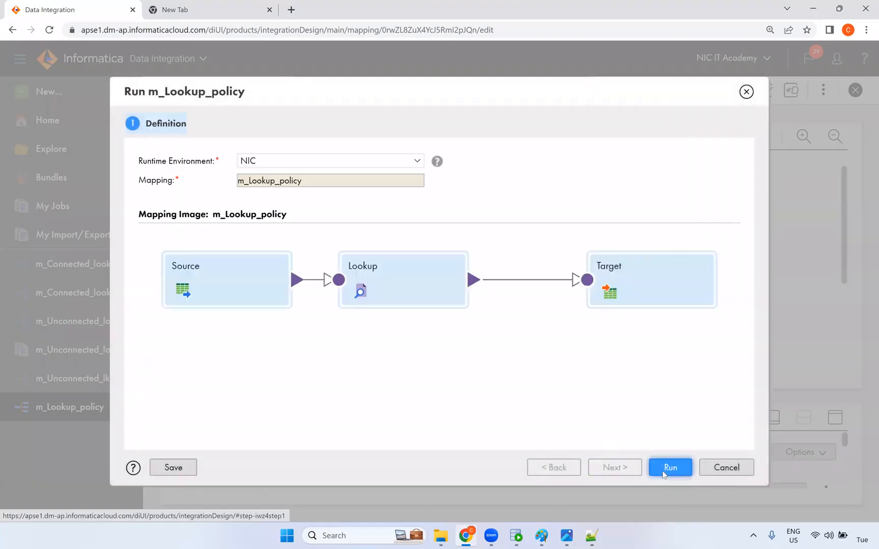
pyautogui.click(664, 473)
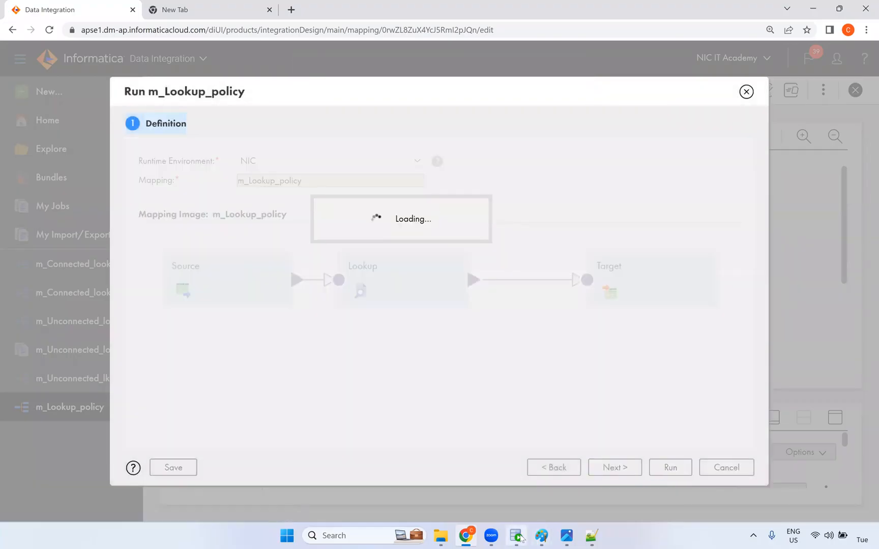
# In Oracle SQL Developer, append "where department_id=30" to the t_employees_dept query and run only its unfiltered select part.
pyautogui.click(517, 537)
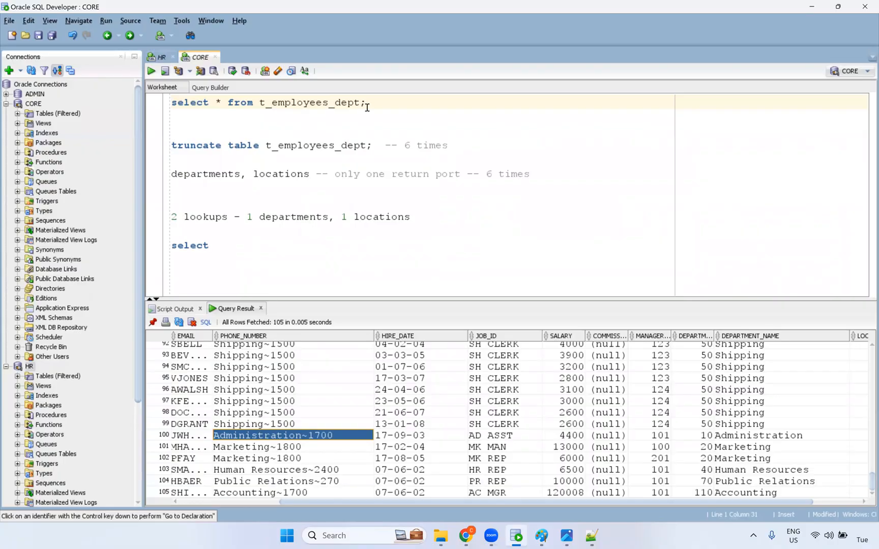
pyautogui.write('where departme')
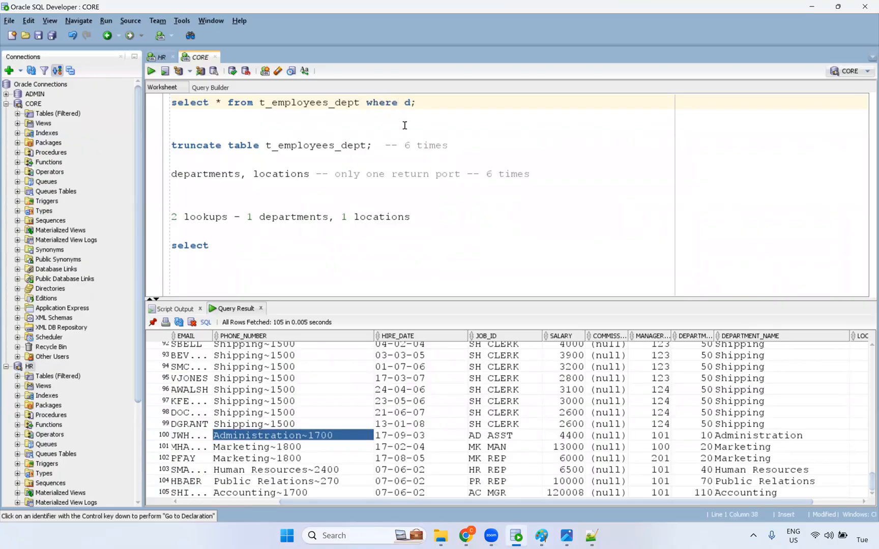
pyautogui.write('nt_id=30')
pyautogui.moveTo(361, 102); pyautogui.dragTo(148, 98)
pyautogui.click(152, 71)
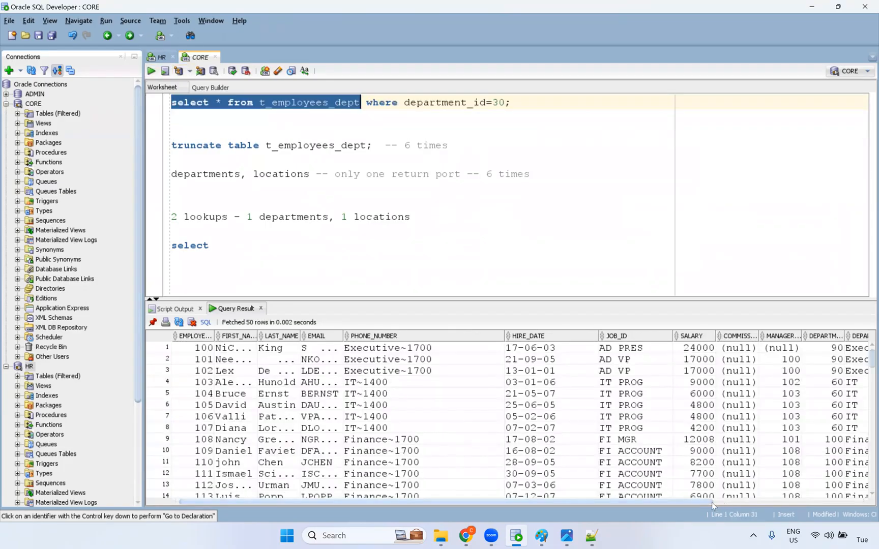
pyautogui.moveTo(704, 506); pyautogui.dragTo(852, 505)
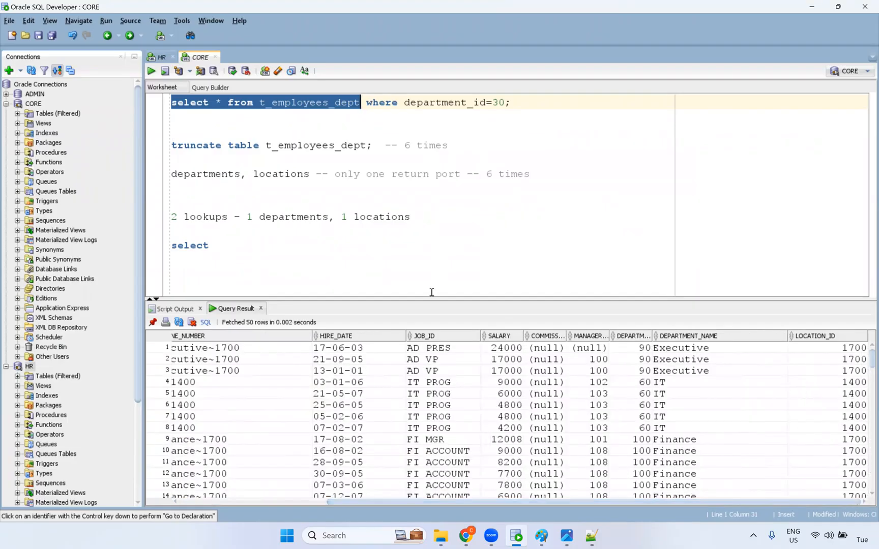
# Switch to Informatica Data Integration and check the status of the m_Lookup_policy run in My Jobs, refreshing the list until it finishes.
pyautogui.hotkey('alt', 'Tab')
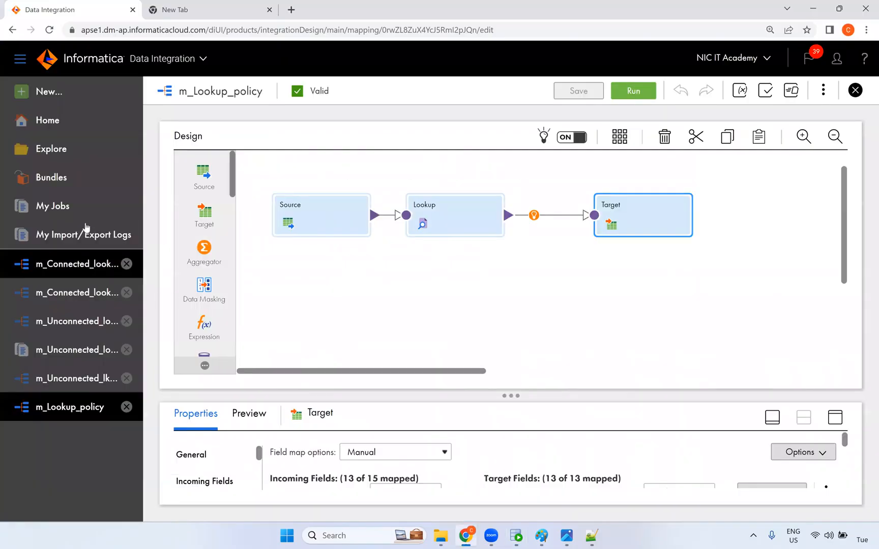
pyautogui.click(78, 219)
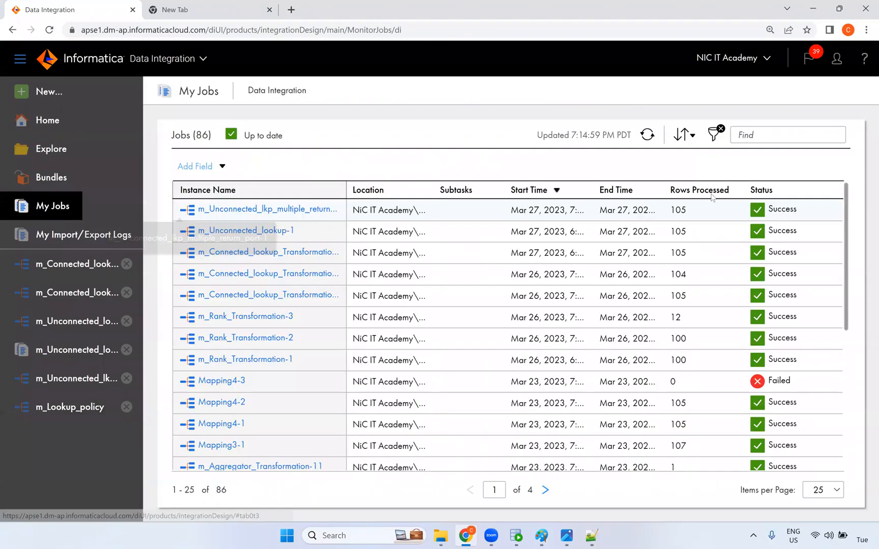
pyautogui.click(648, 136)
pyautogui.click(650, 140)
pyautogui.click(650, 141)
pyautogui.click(648, 137)
pyautogui.click(648, 138)
pyautogui.click(648, 136)
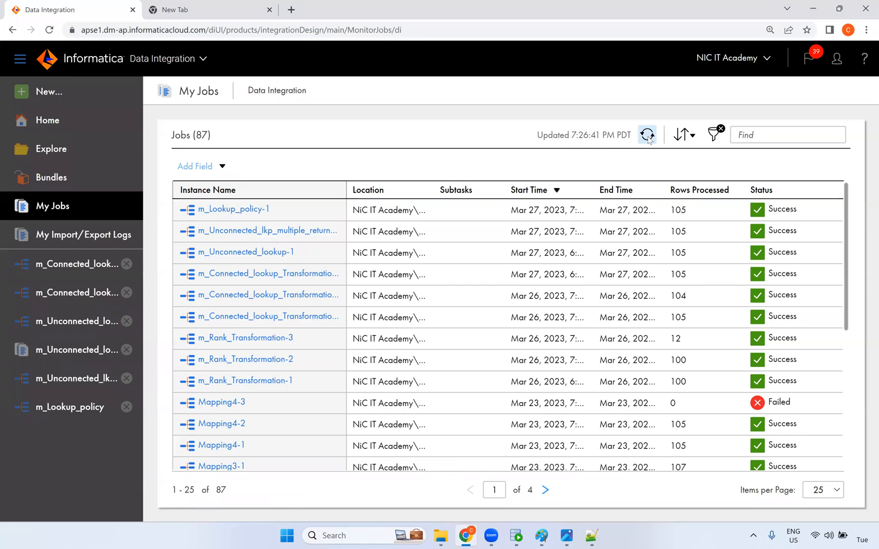
# In Oracle SQL Developer, examine the DEPARTMENT_NAME values of the department 30 rows in the unfiltered t_employees_dept result.
pyautogui.hotkey('alt', 'Tab')
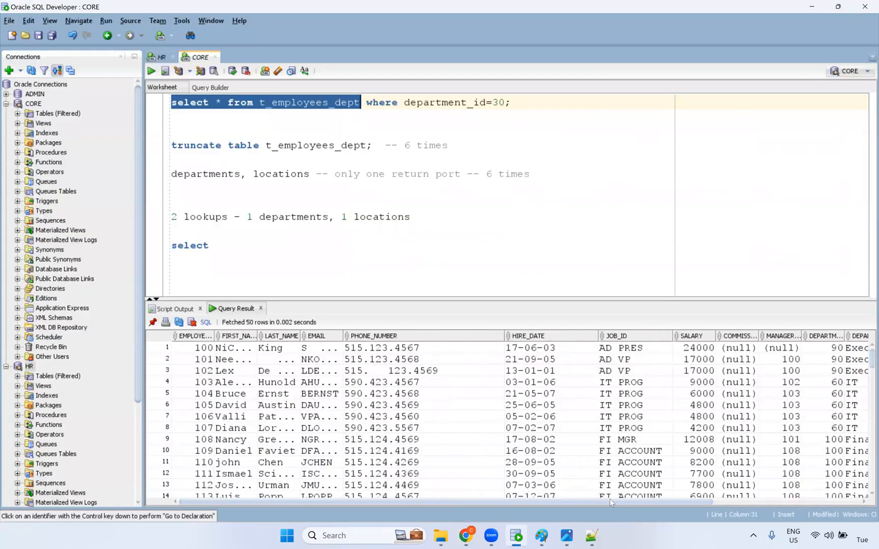
pyautogui.hscroll(5, 743, 432)
pyautogui.scroll(-4, 699, 407)
pyautogui.scroll(1, 699, 407)
pyautogui.scroll(-1, 692, 385)
pyautogui.moveTo(686, 371); pyautogui.dragTo(684, 431)
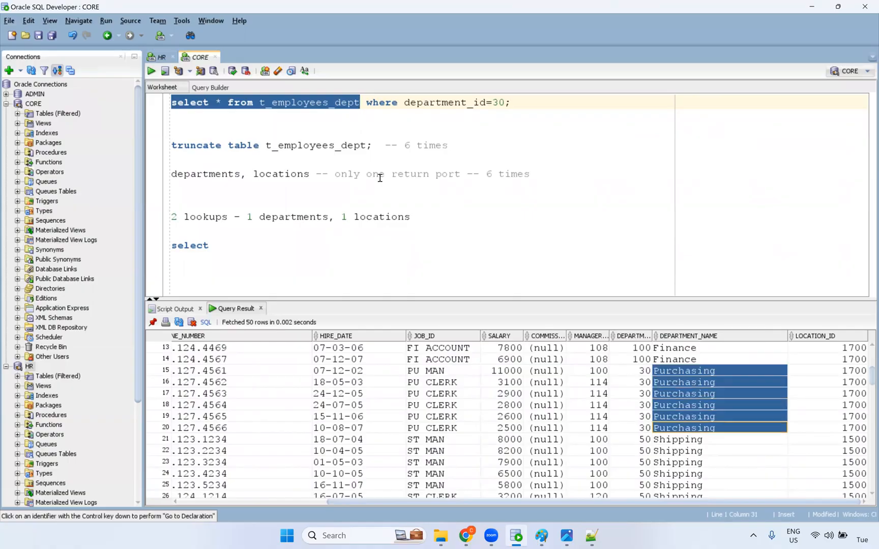
# Run the complete t_employees_dept query with its department_id=30 filter and check the DEPARTMENT_NAME column of the returned rows.
pyautogui.click(379, 102)
pyautogui.hotkey('ctrl', 'Return')
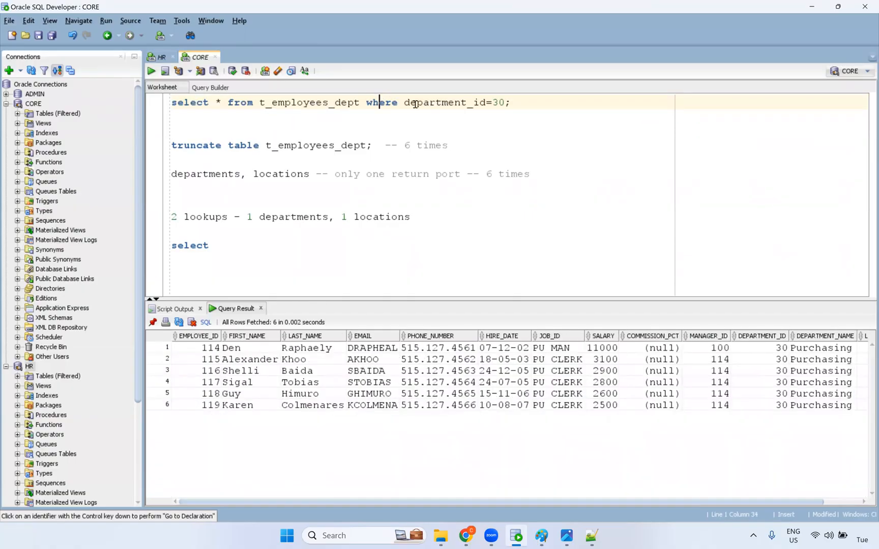
pyautogui.moveTo(827, 349); pyautogui.dragTo(828, 404)
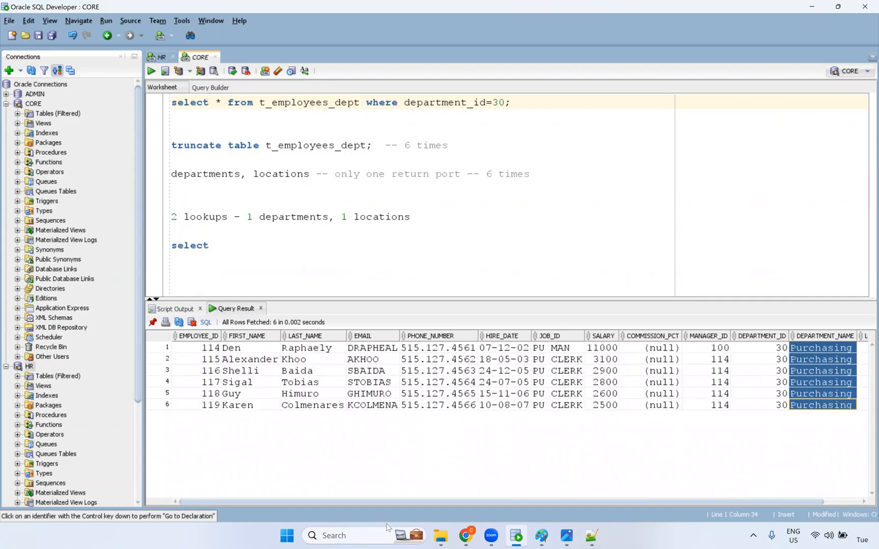
# Return to Informatica Data Integration and open the m_Lookup_policy mapping from the m_Lookup_policy-1 job details.
pyautogui.click(465, 536)
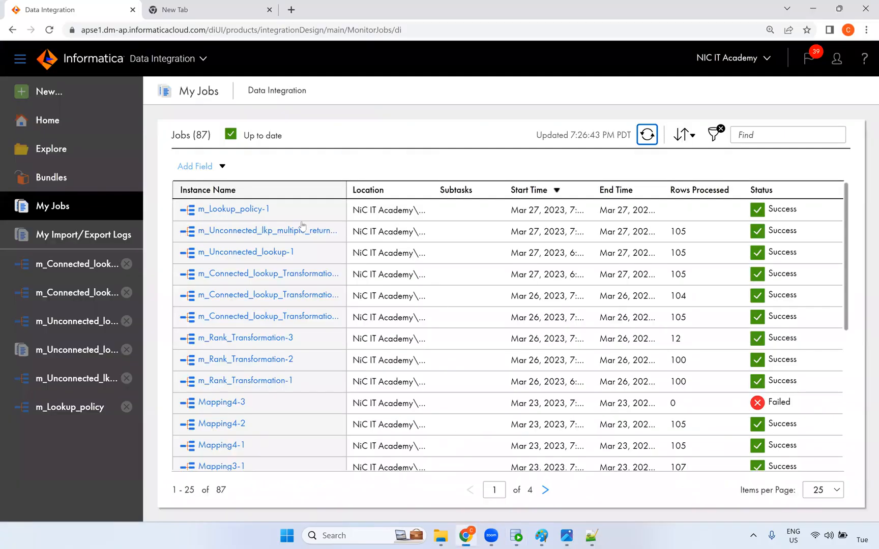
pyautogui.click(254, 210)
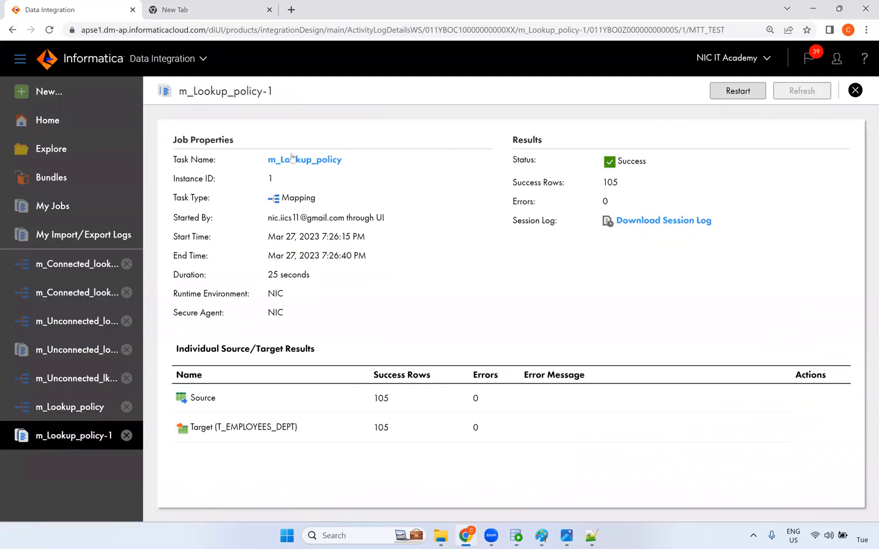
pyautogui.click(293, 159)
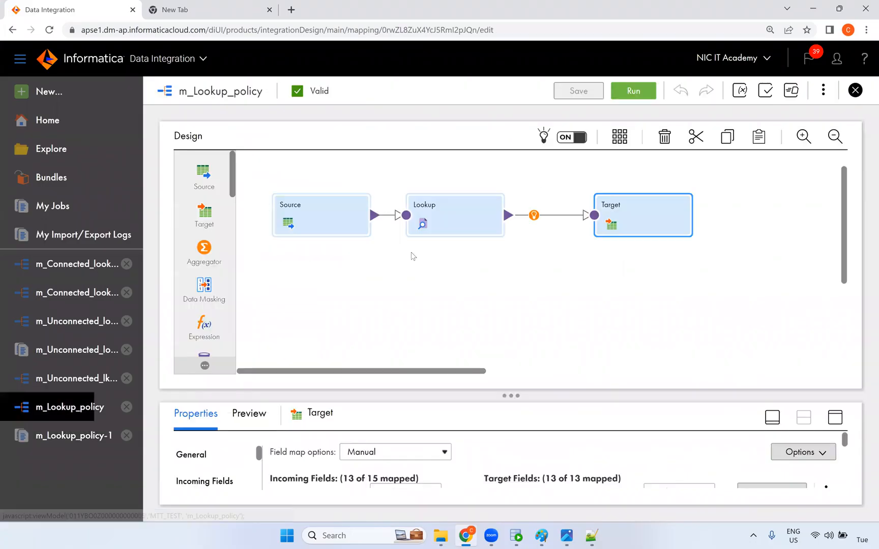
# Set the Lookup transformation's Multiple Matches policy to Return first row and save the mapping.
pyautogui.click(456, 231)
pyautogui.click(835, 417)
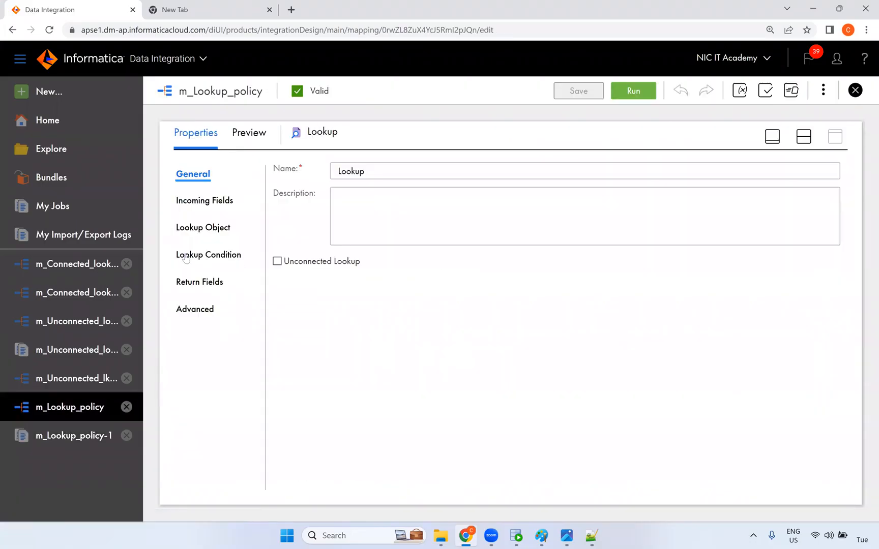
pyautogui.click(204, 229)
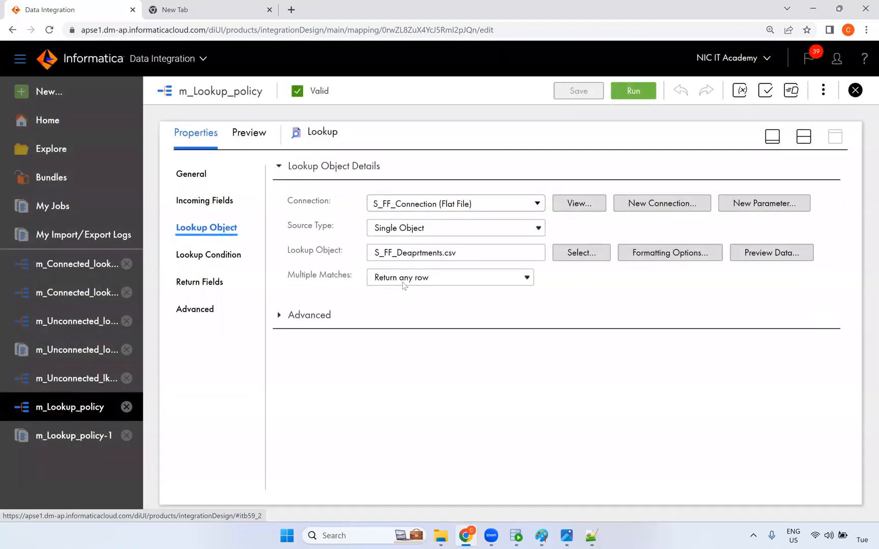
pyautogui.click(417, 283)
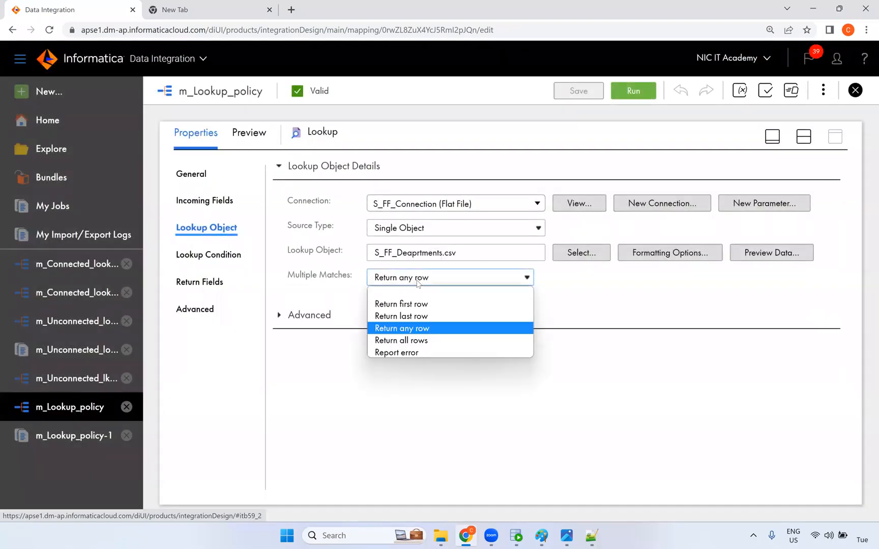
pyautogui.click(414, 307)
pyautogui.click(585, 97)
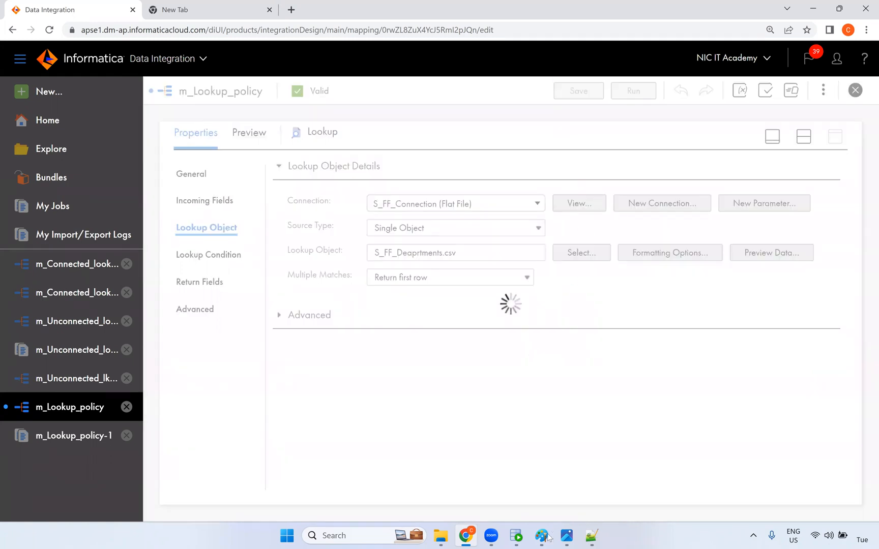
# Check the duplicate department 30 entries of S_FF_Deaprtments.csv in Notepad++, and run the m_Lookup_policy mapping back in Informatica.
pyautogui.click(592, 536)
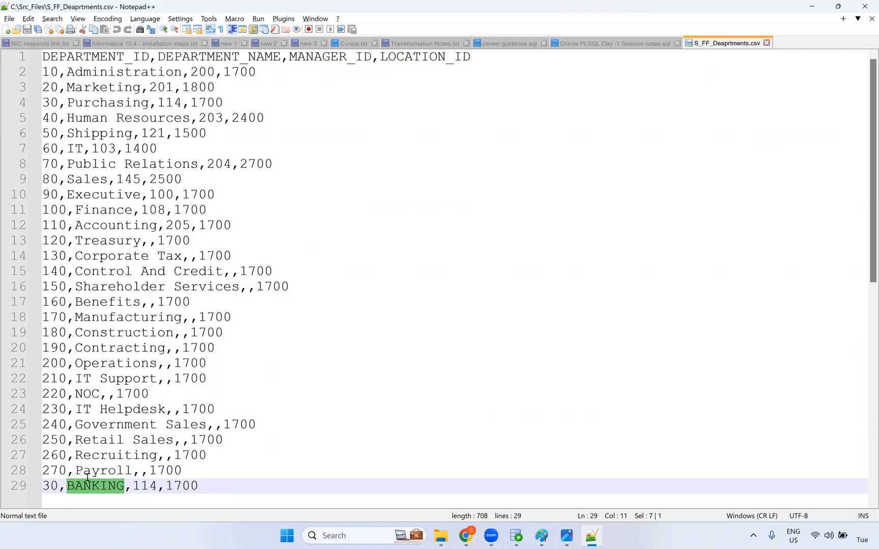
pyautogui.hotkey('alt', 'Tab')
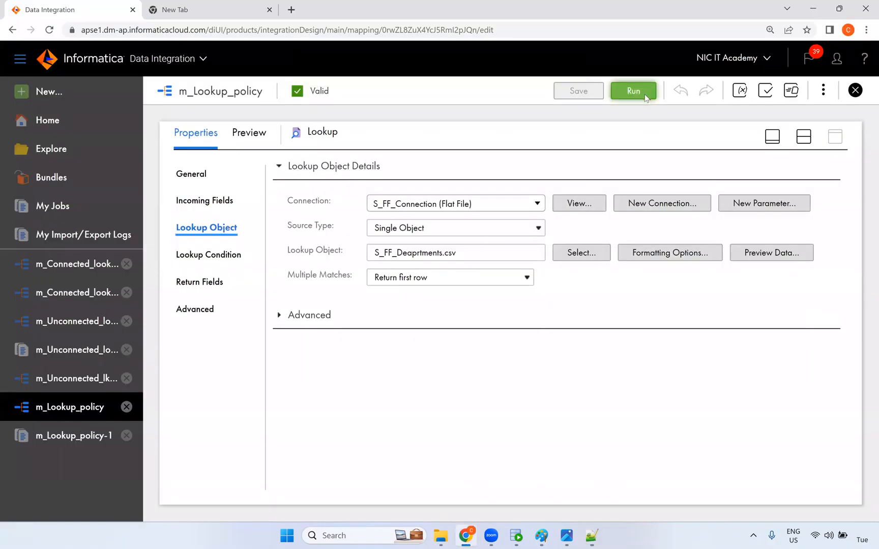
pyautogui.click(644, 96)
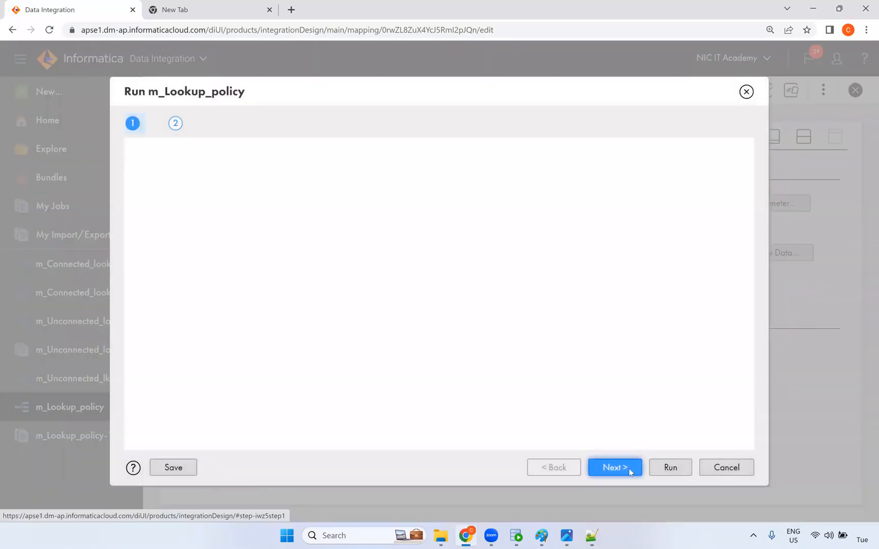
pyautogui.click(670, 468)
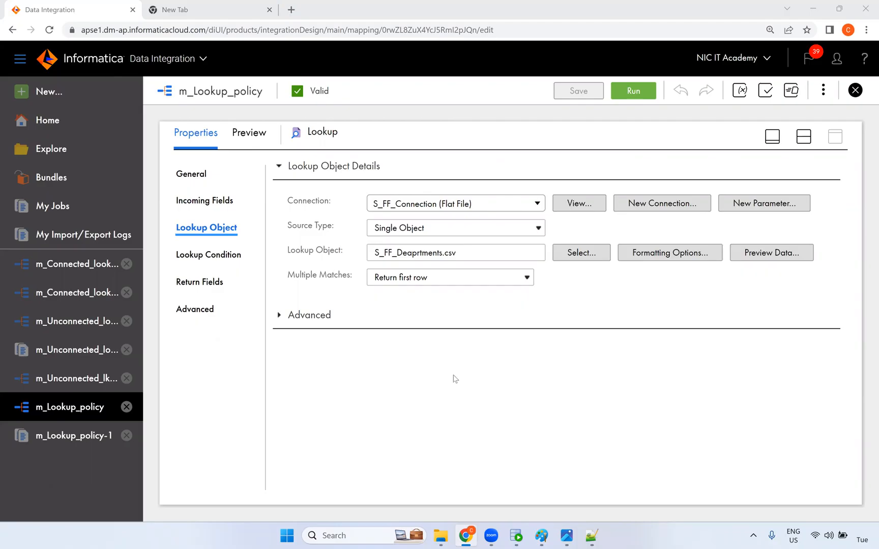
# In Oracle SQL Developer, rerun only the unfiltered t_employees_dept select and examine the DEPARTMENT_NAME values for department 30.
pyautogui.moveTo(467, 537)
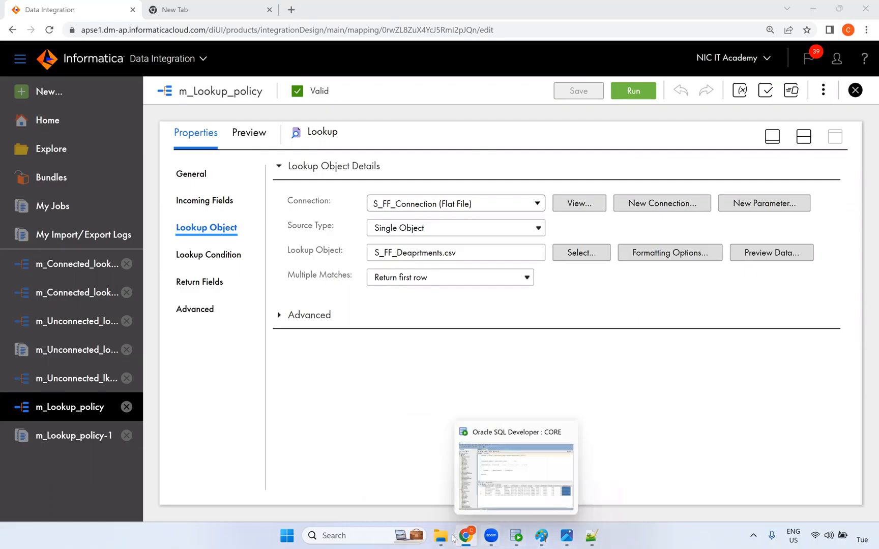
pyautogui.click(513, 537)
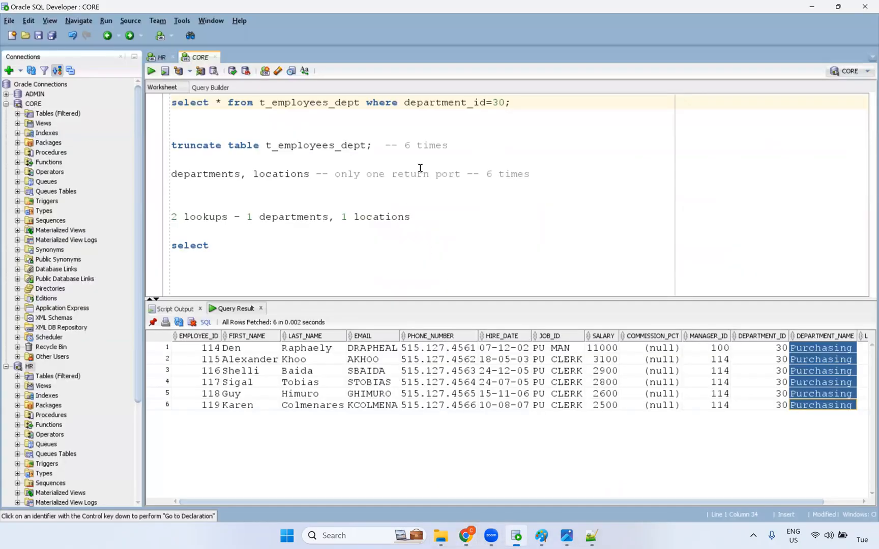
pyautogui.moveTo(360, 102); pyautogui.dragTo(151, 102)
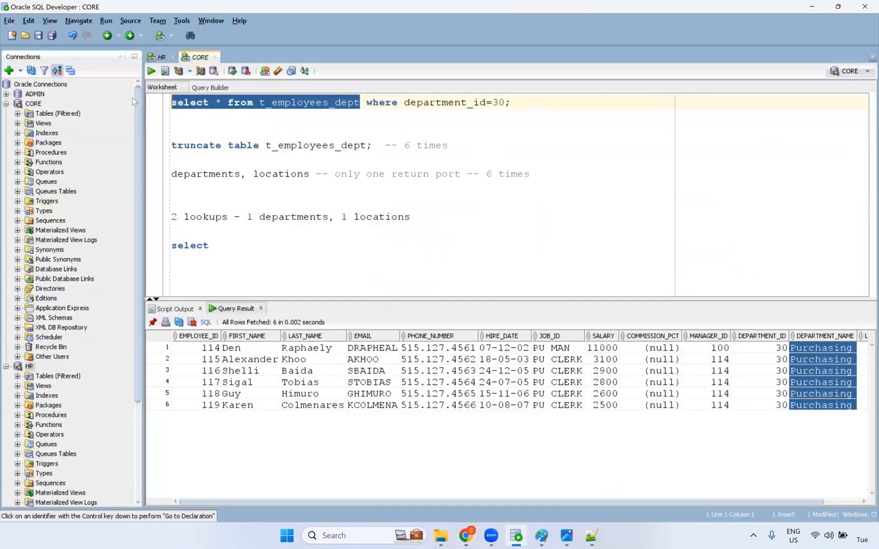
pyautogui.click(151, 72)
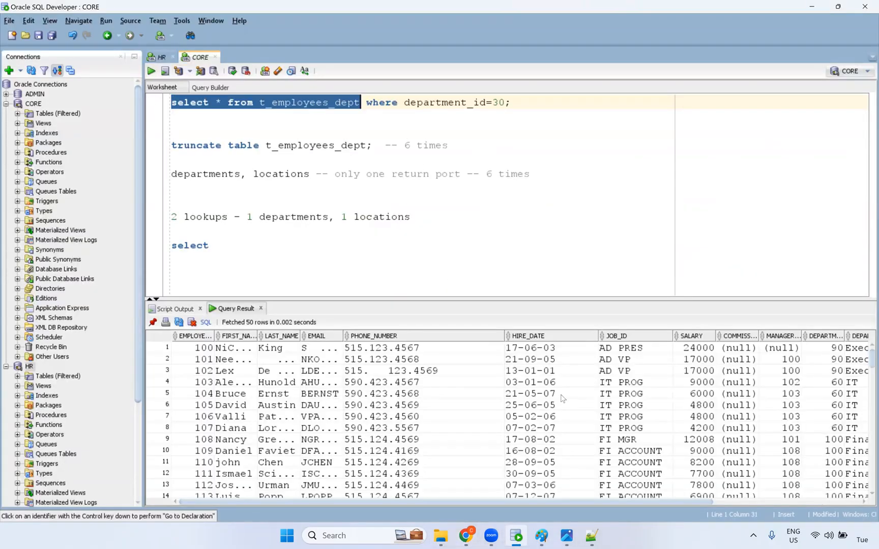
pyautogui.moveTo(532, 501); pyautogui.dragTo(684, 501)
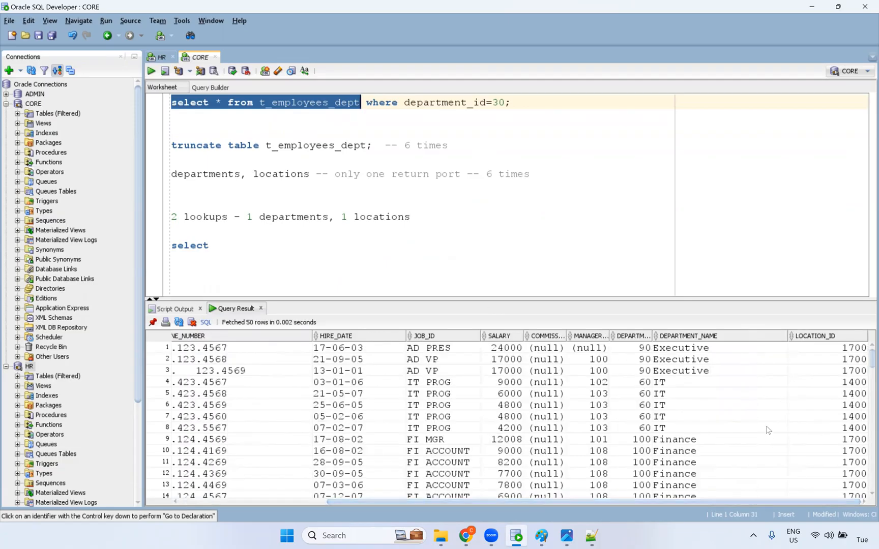
pyautogui.scroll(-3, 760, 420)
pyautogui.scroll(-1, 759, 420)
pyautogui.moveTo(678, 376); pyautogui.dragTo(675, 429)
# Back in Informatica Data Integration, set the Lookup's Multiple Matches policy to Return last row and save the mapping.
pyautogui.hotkey('alt', 'Tab')
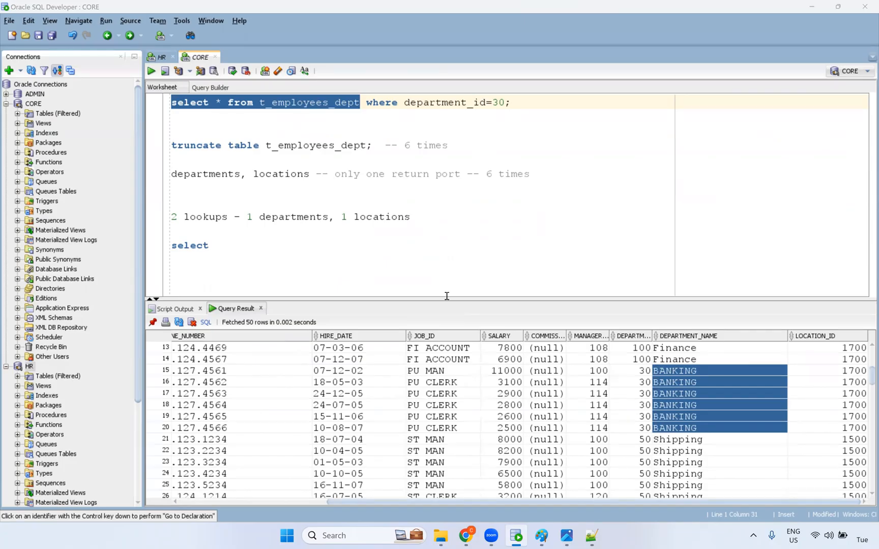
pyautogui.hotkey('alt', 'Tab')
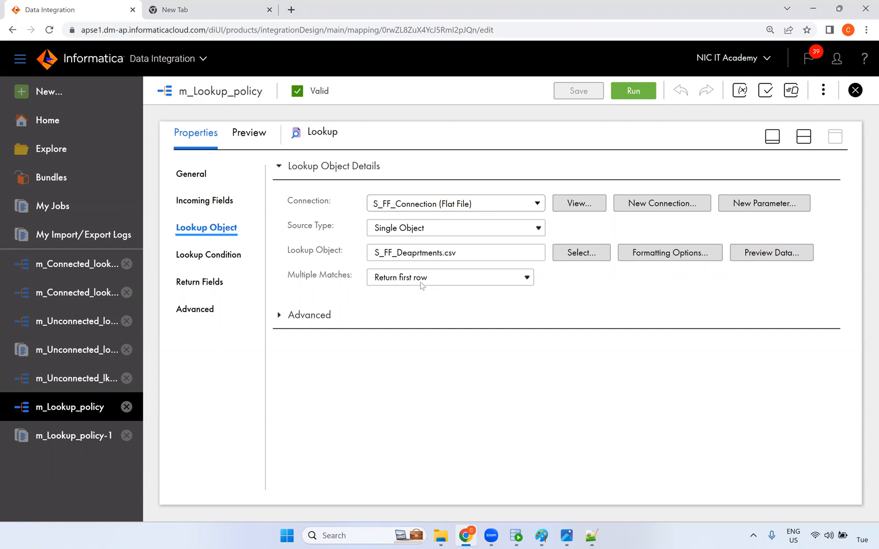
pyautogui.click(425, 282)
pyautogui.click(424, 317)
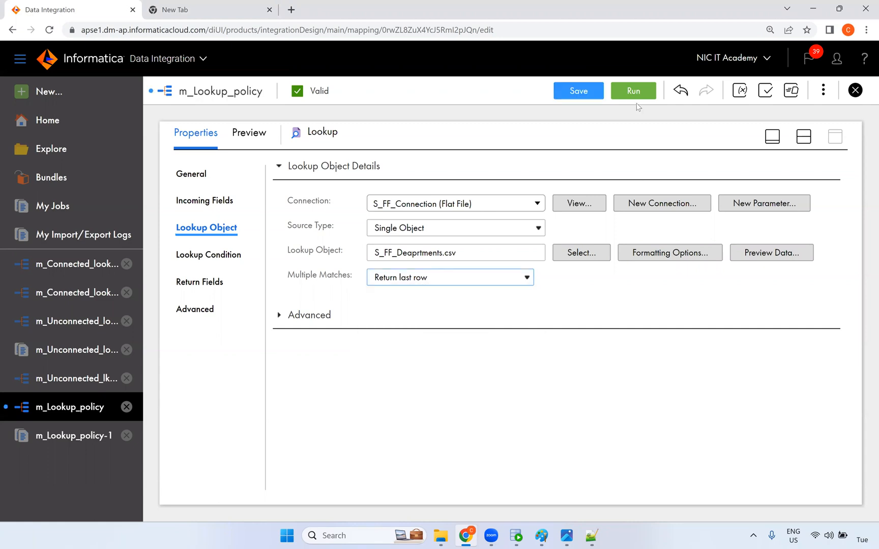
pyautogui.click(584, 92)
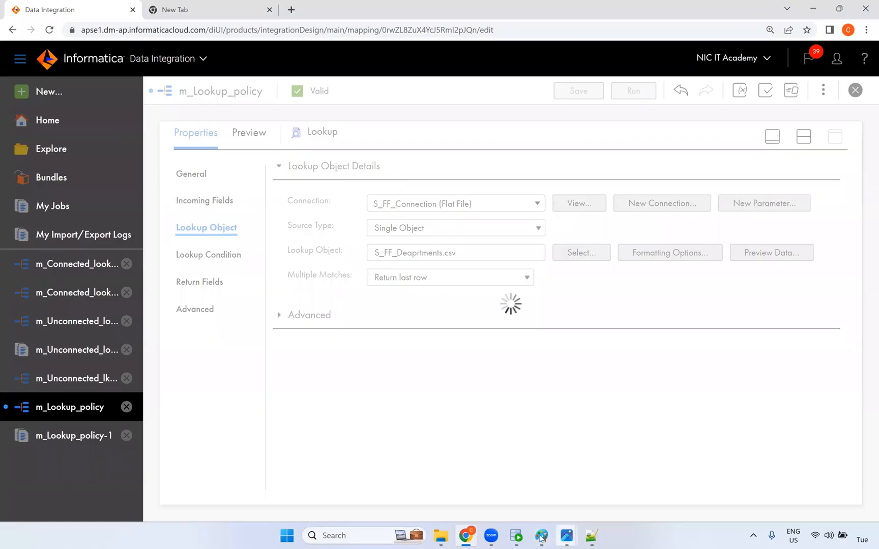
# In Oracle SQL Developer, rerun the t_employees_dept query filtered to department_id=30 and check the department names.
pyautogui.click(515, 535)
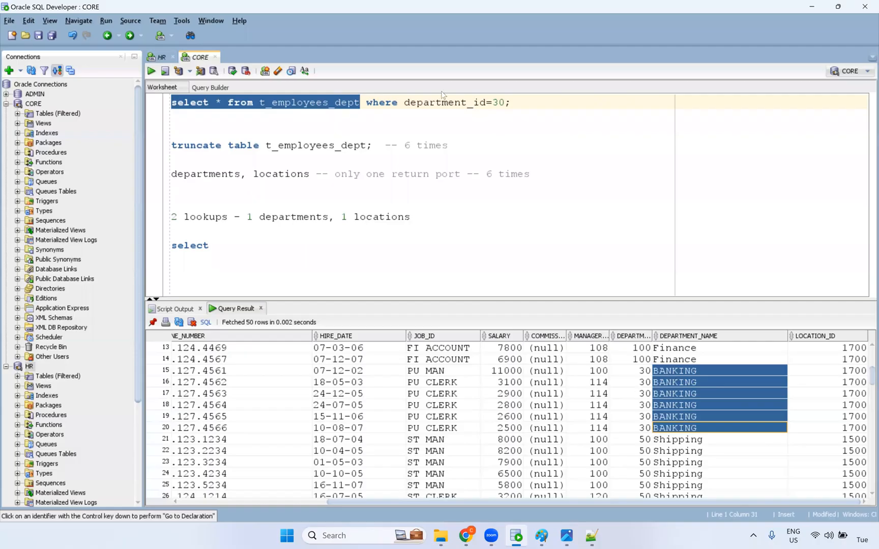
pyautogui.click(451, 107)
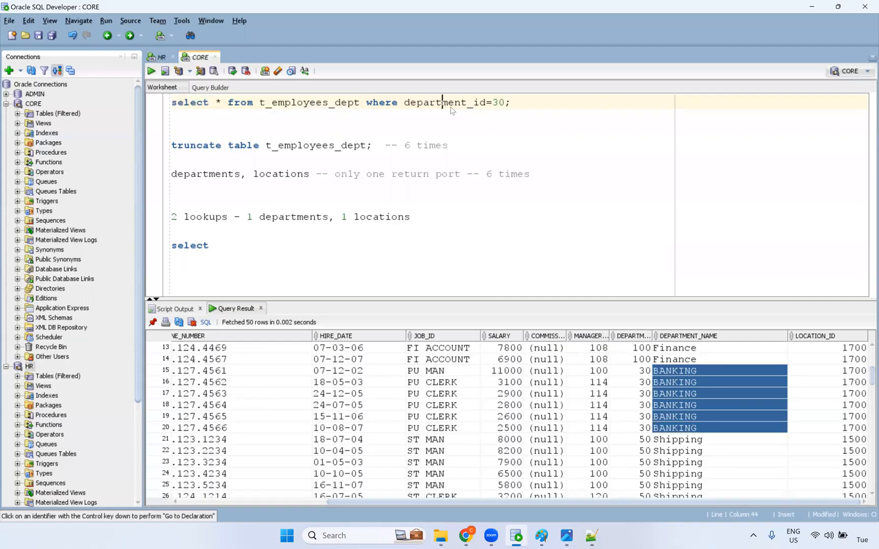
pyautogui.hotkey('ctrl', 'Return')
pyautogui.moveTo(828, 350); pyautogui.dragTo(816, 424)
# Switch back to Informatica, run m_Lookup_policy in the NIC runtime environment, and open its entries in My Jobs.
pyautogui.hotkey('alt', 'Tab')
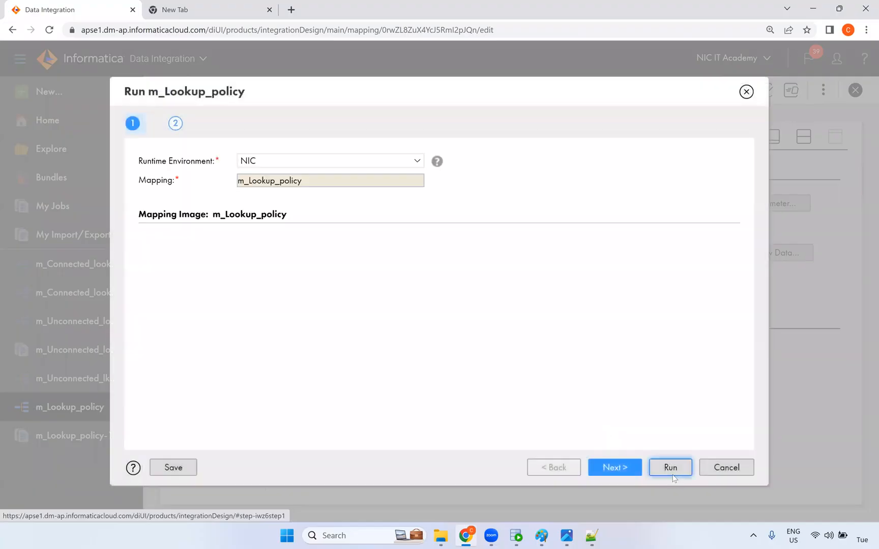
pyautogui.click(670, 470)
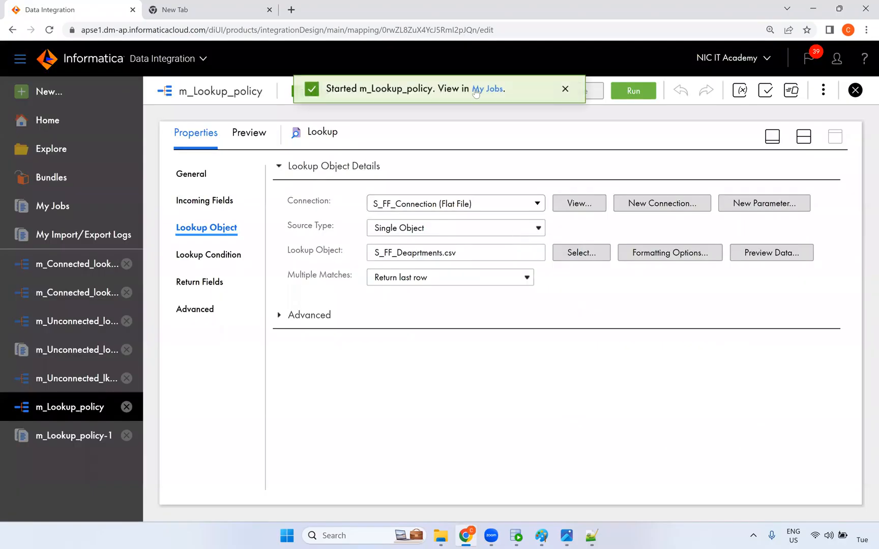
pyautogui.click(488, 92)
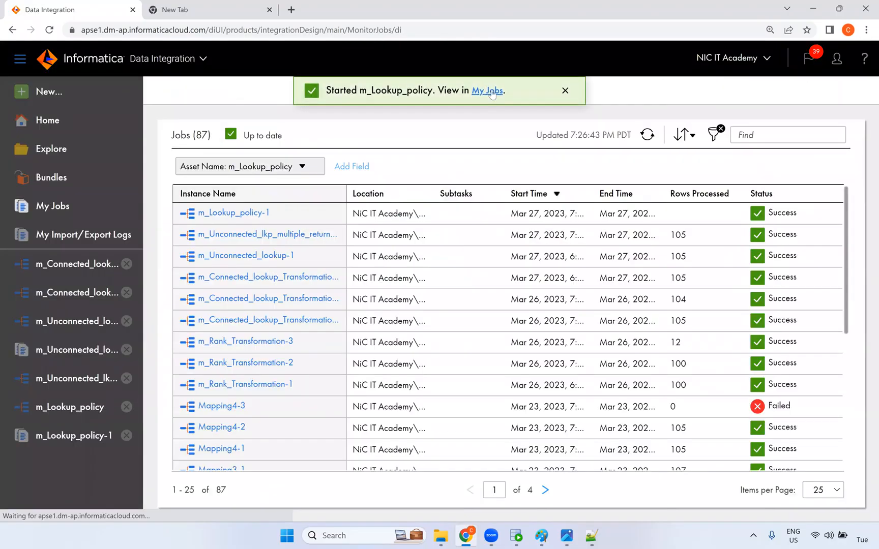
# Monitor the m_Lookup_policy-3 job by refreshing the job list until the run finishes.
pyautogui.click(653, 141)
pyautogui.click(654, 140)
pyautogui.click(654, 140)
pyautogui.click(654, 140)
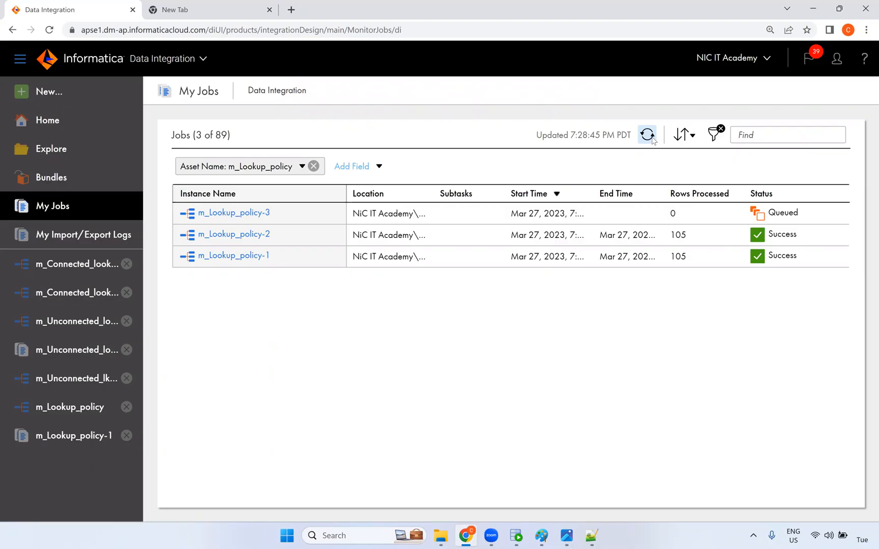
pyautogui.click(654, 141)
pyautogui.click(653, 141)
pyautogui.click(654, 140)
pyautogui.click(654, 141)
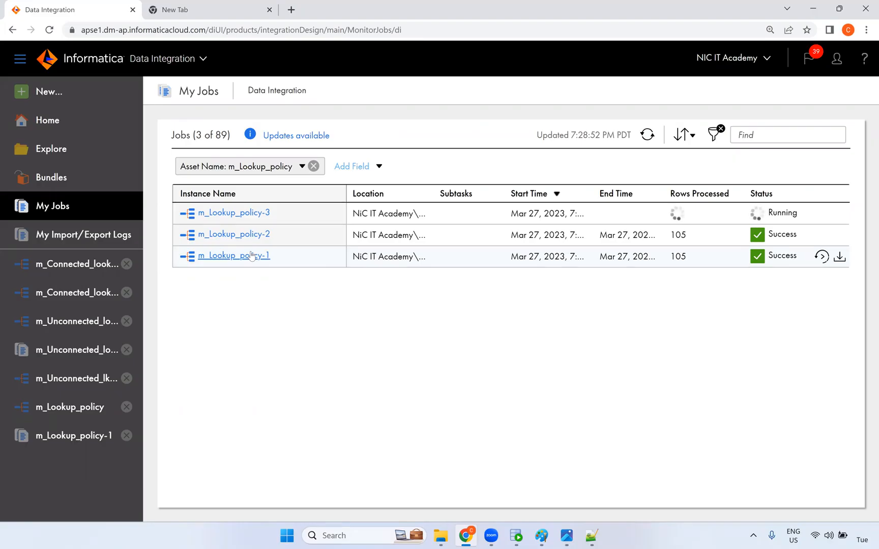
pyautogui.click(652, 135)
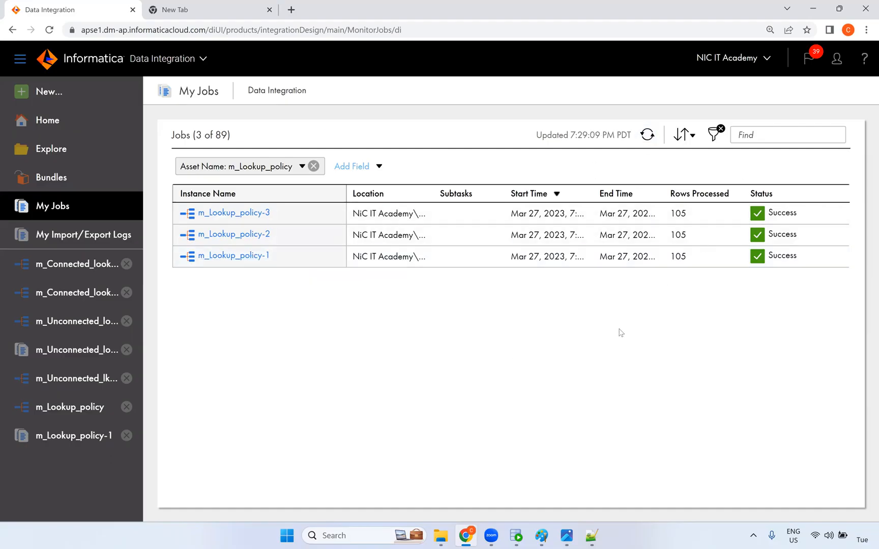
# In Oracle SQL Developer, rerun the t_employees_dept query filtered to department_id=30 and examine the department name column.
pyautogui.hotkey('alt', 'Tab')
pyautogui.click(405, 105)
pyautogui.hotkey('ctrl', 'Return')
pyautogui.moveTo(810, 356); pyautogui.dragTo(815, 415)
# Back in Informatica, set the m_Lookup_policy Lookup's Multiple Matches policy to Report error and save the mapping.
pyautogui.hotkey('alt', 'Tab')
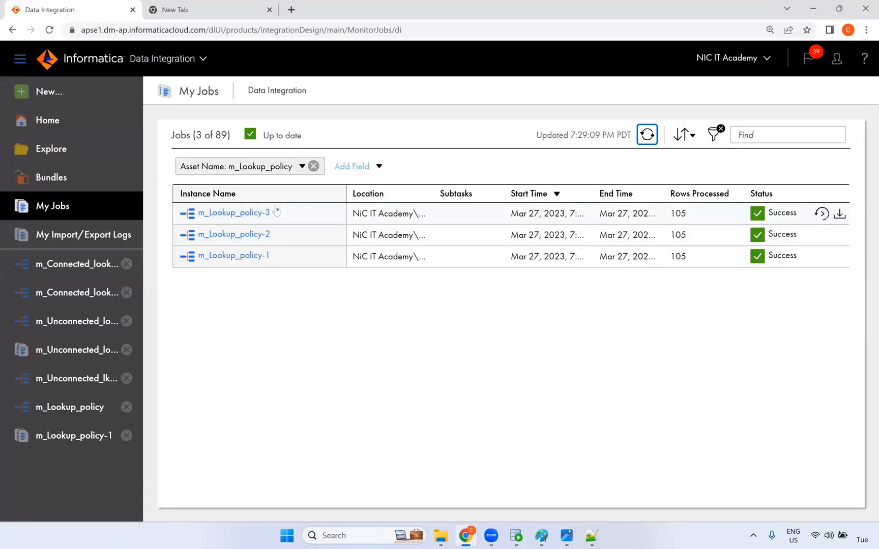
pyautogui.click(72, 408)
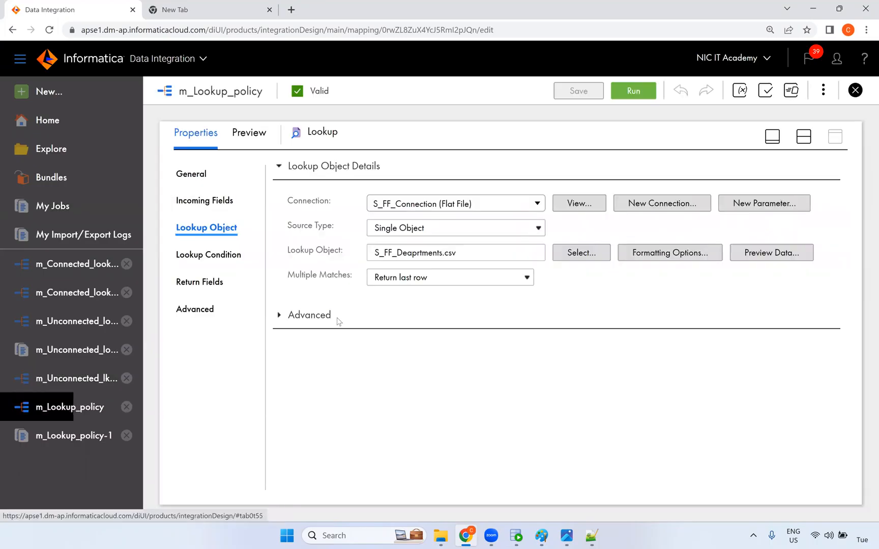
pyautogui.click(414, 281)
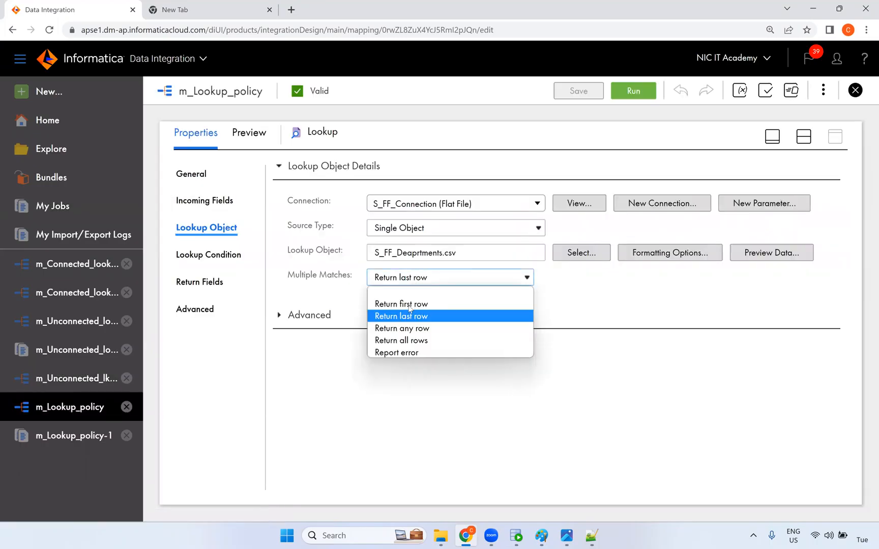
pyautogui.click(410, 353)
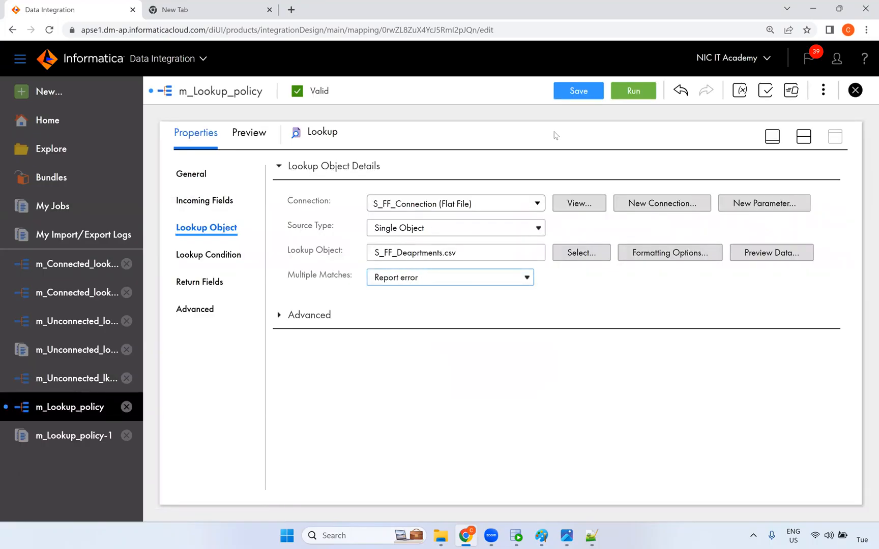
pyautogui.click(569, 98)
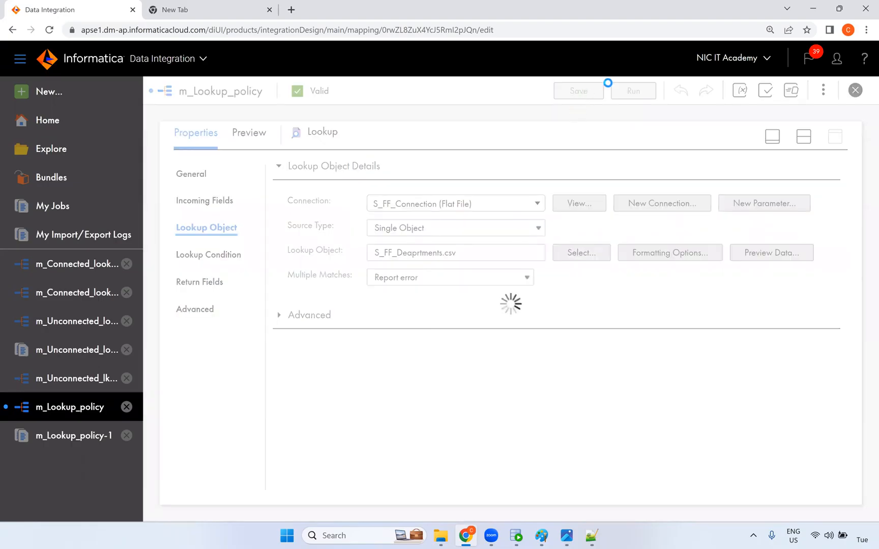
# Run m_Lookup_policy with the Report error policy in the NIC runtime environment and open its entries in My Jobs.
pyautogui.click(633, 94)
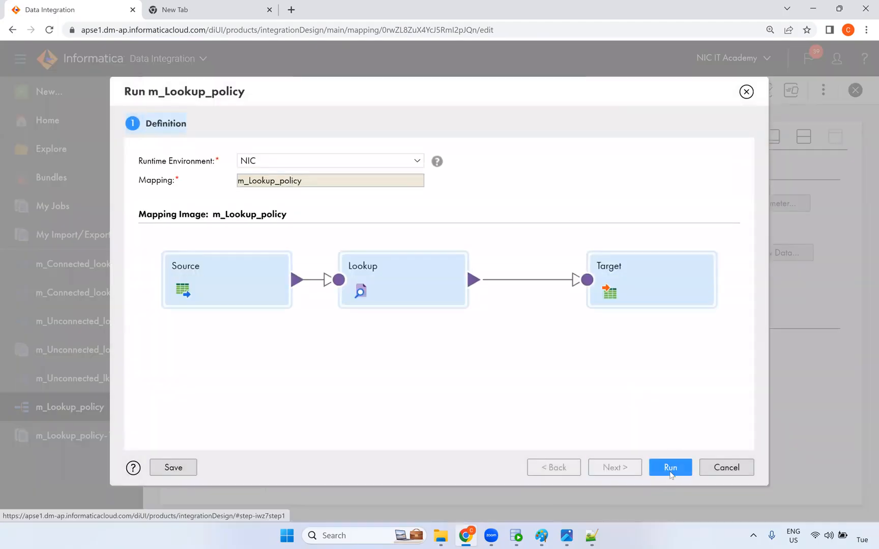
pyautogui.click(670, 469)
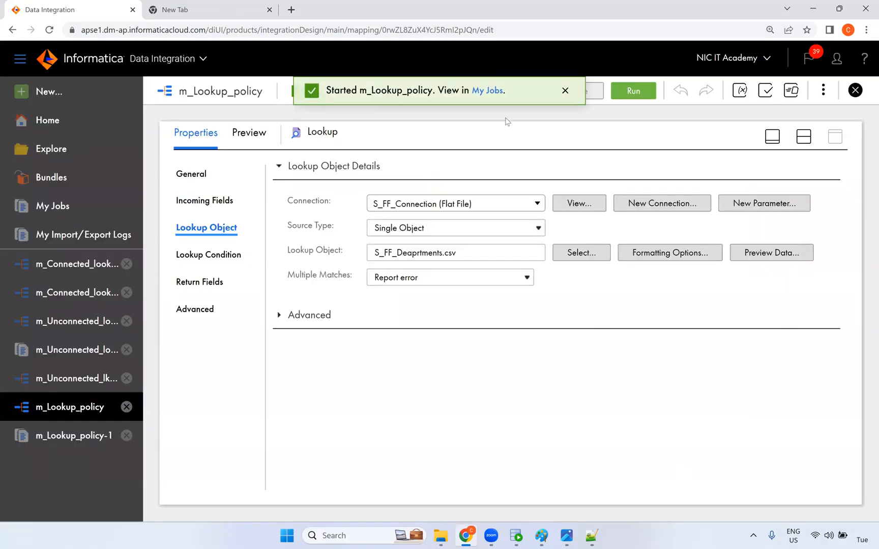
pyautogui.click(487, 96)
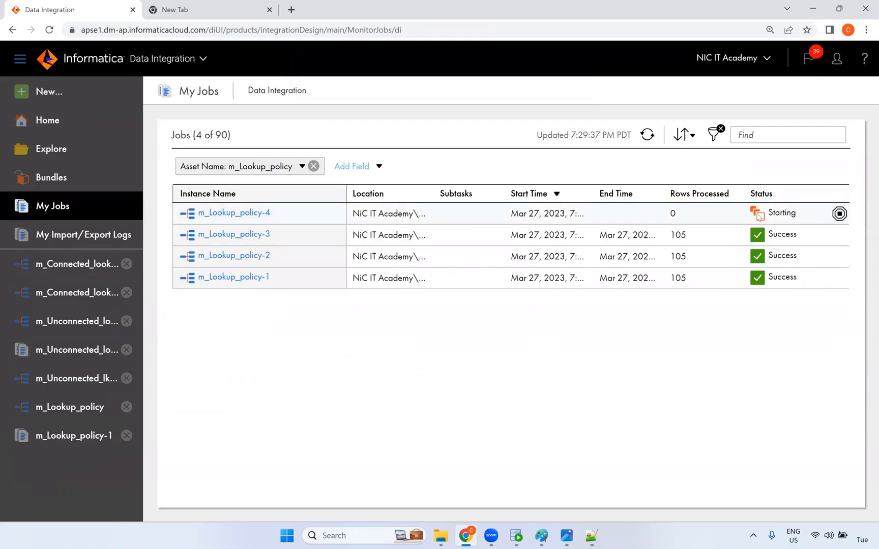
# Monitor the m_Lookup_policy-4 job by refreshing the job list until the run finishes.
pyautogui.click(646, 136)
pyautogui.click(645, 136)
pyautogui.click(646, 137)
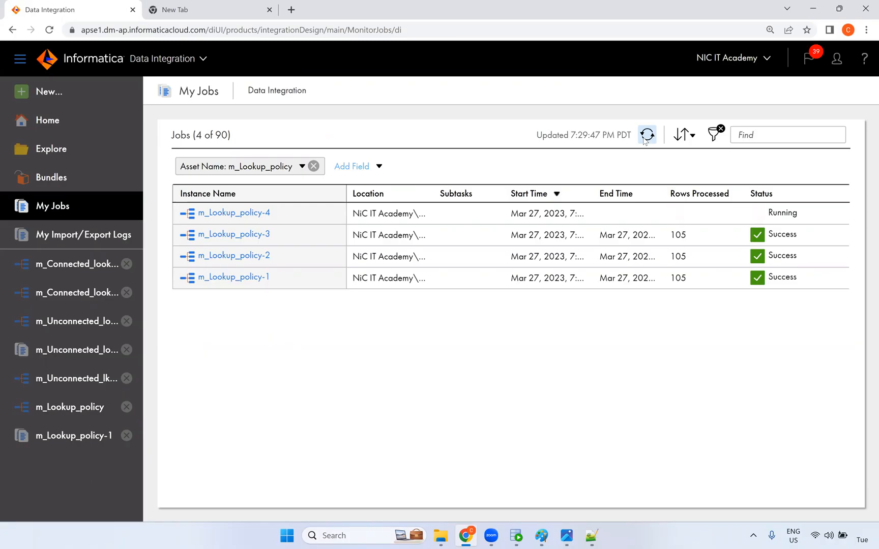
pyautogui.click(646, 136)
pyautogui.click(645, 137)
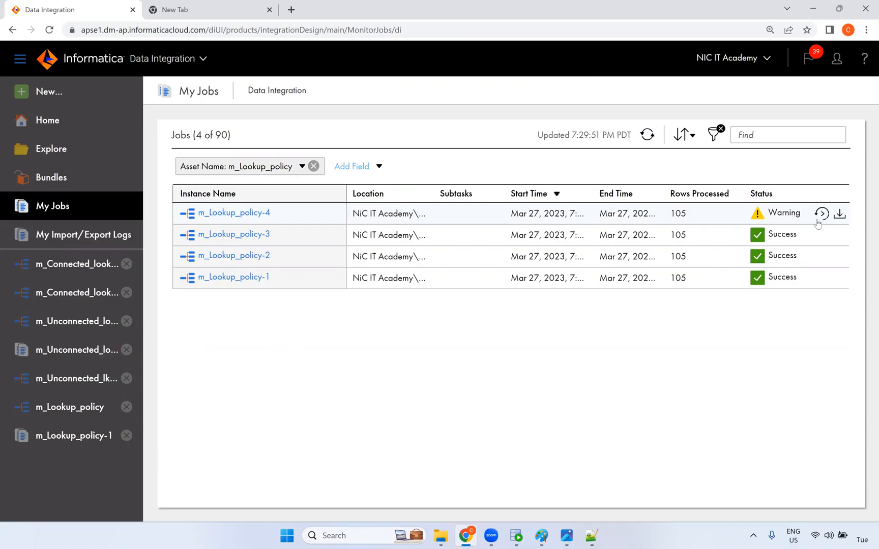
# Open the m_Lookup_policy-4 job details and examine the source error message and the source and target success rows.
pyautogui.click(257, 213)
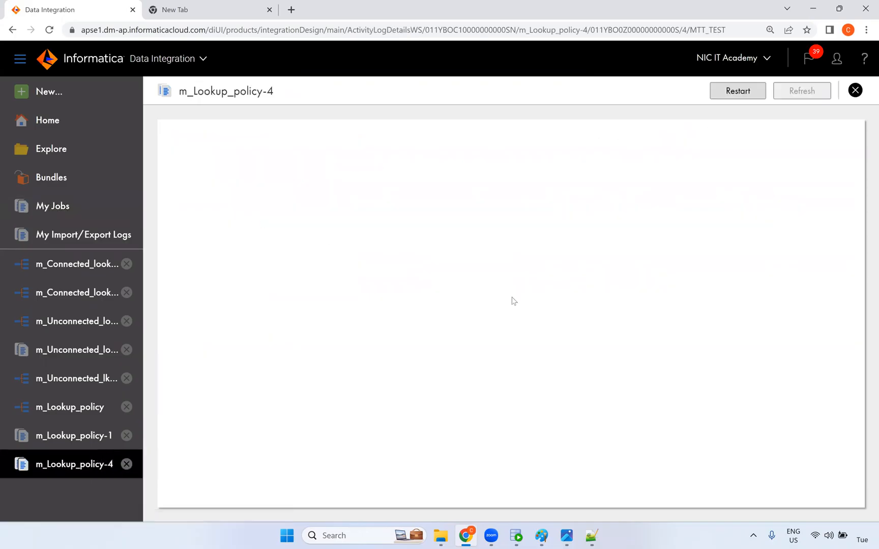
pyautogui.moveTo(603, 398); pyautogui.dragTo(726, 405)
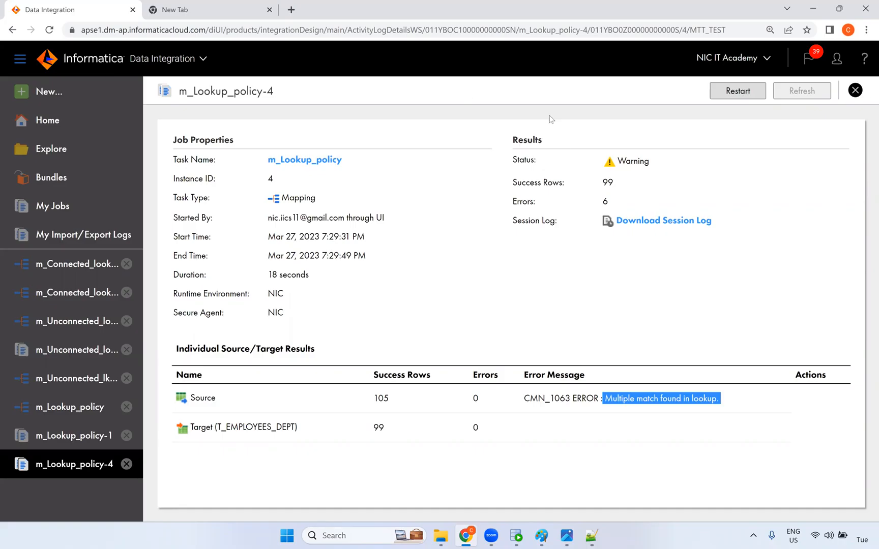
pyautogui.hotkey('alt', 'Tab')
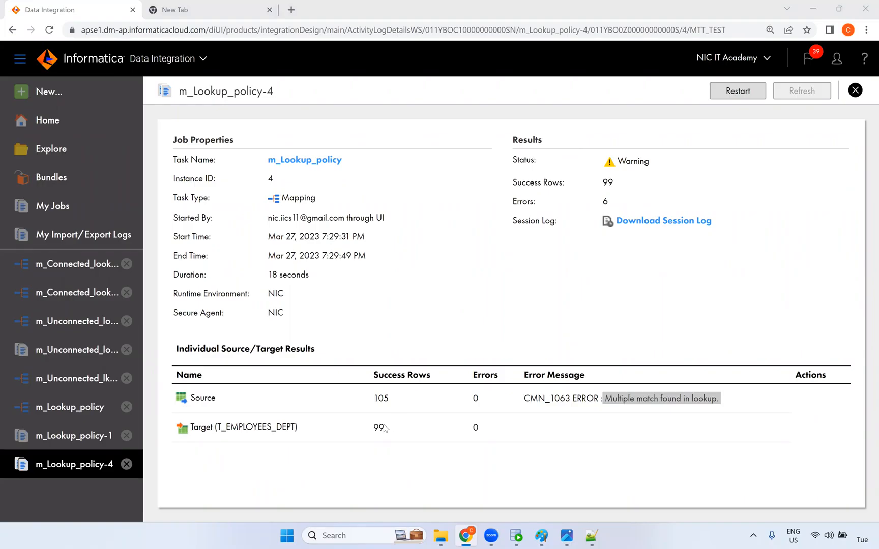
pyautogui.moveTo(388, 429); pyautogui.dragTo(364, 430)
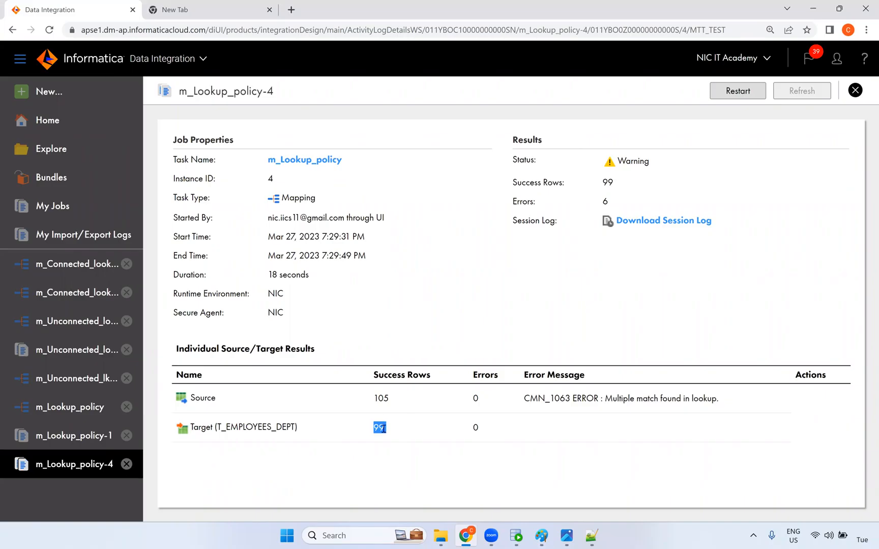
pyautogui.doubleClick(402, 402)
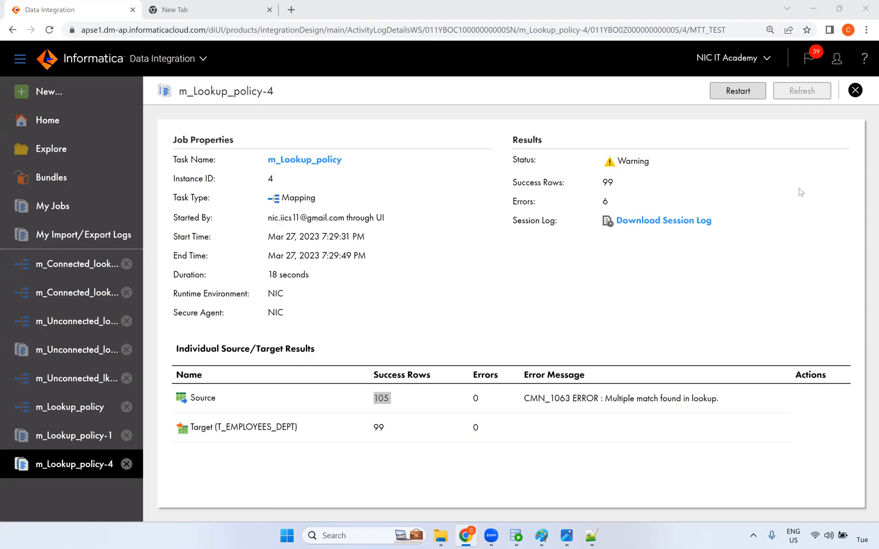
# Return to the m_Lookup_policy mapping, set the Lookup's Multiple Matches policy to Return all rows, and save it.
pyautogui.click(106, 408)
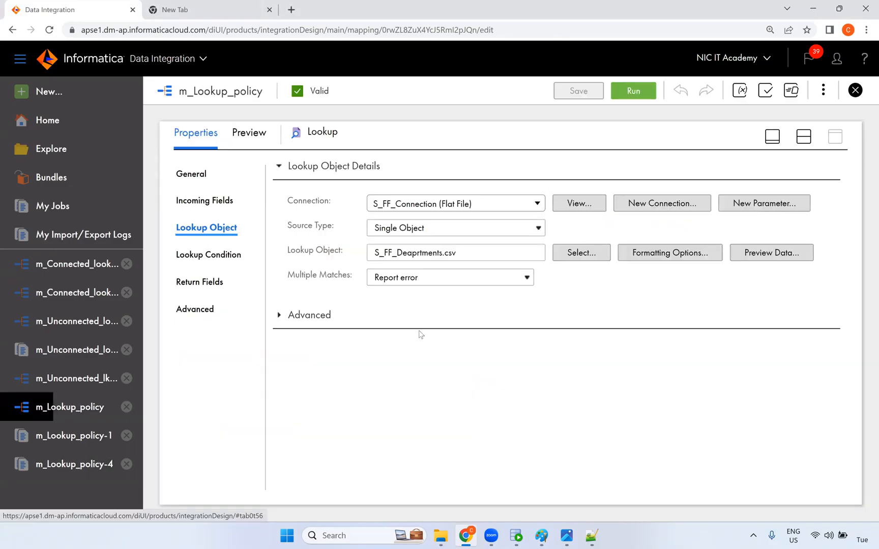
pyautogui.click(450, 279)
pyautogui.click(407, 340)
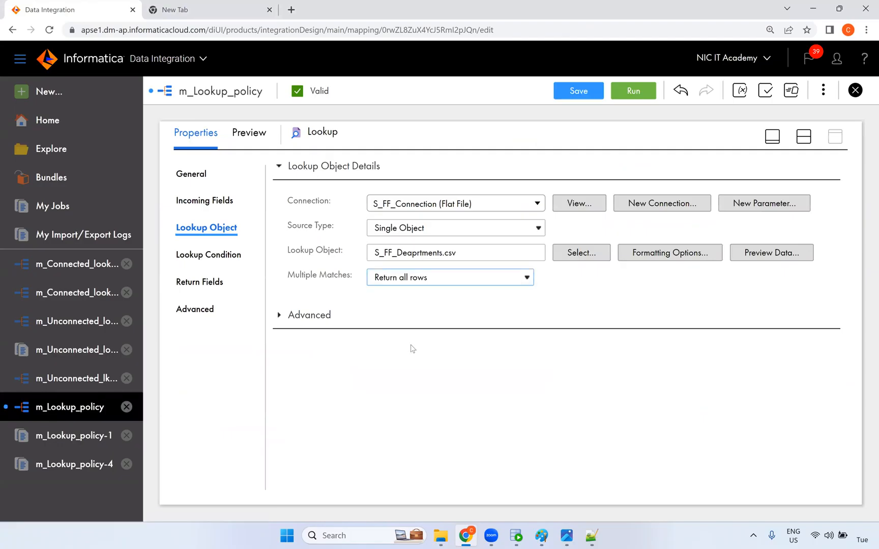
pyautogui.click(581, 99)
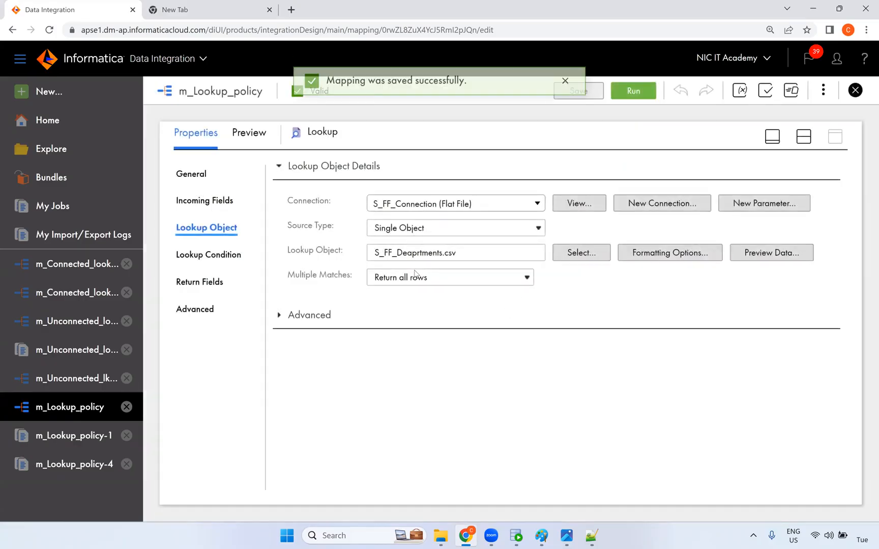
# Run m_Lookup_policy with the Return all rows policy in the NIC runtime environment and open My Jobs.
pyautogui.click(632, 91)
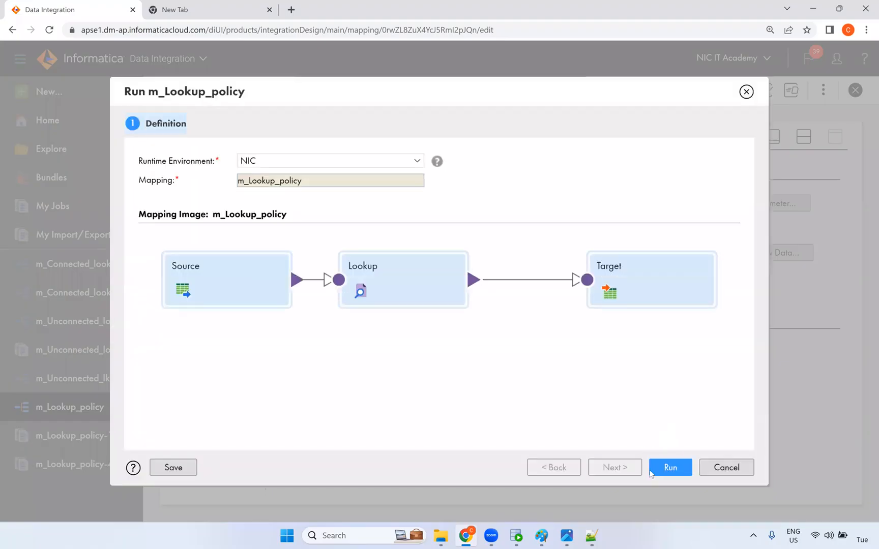
pyautogui.click(653, 470)
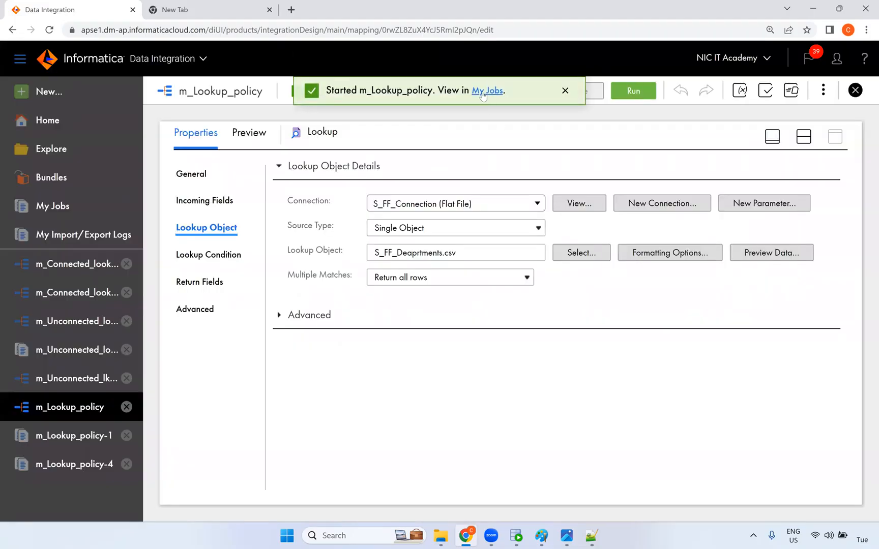
pyautogui.click(486, 91)
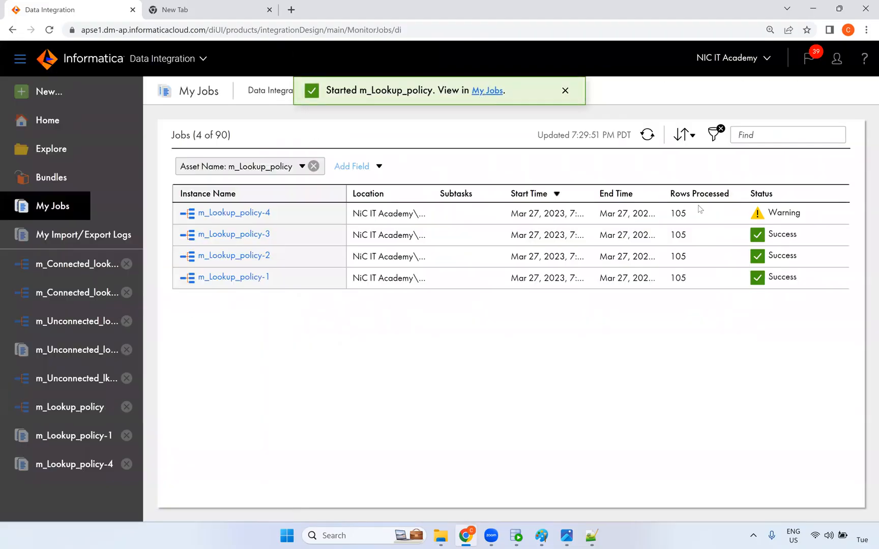
# Refresh the job list until m_Lookup_policy-5 finishes and check its rows processed.
pyautogui.click(643, 139)
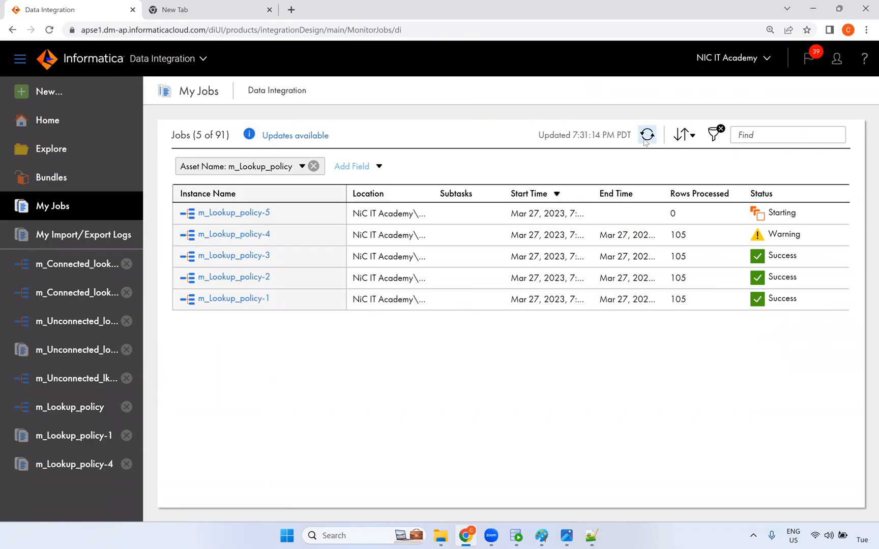
pyautogui.click(645, 139)
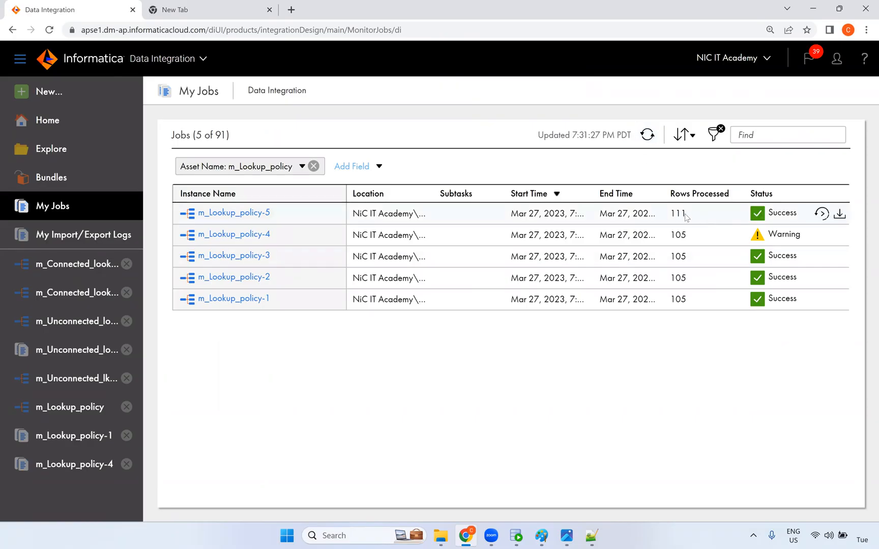
pyautogui.moveTo(686, 218); pyautogui.dragTo(645, 214)
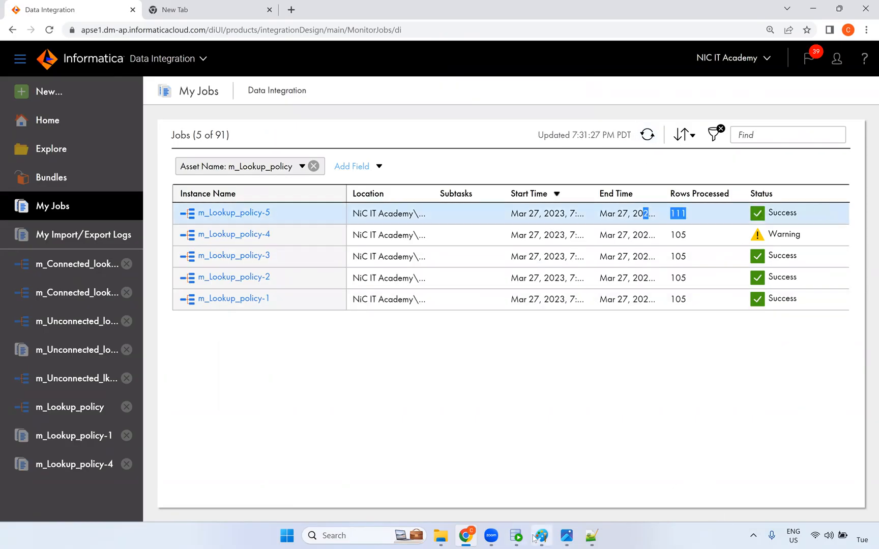
# Switch to Oracle SQL Developer, rerun the department_id=30 query on t_employees_dept, and compare each employee's repeated rows and department names.
pyautogui.click(516, 536)
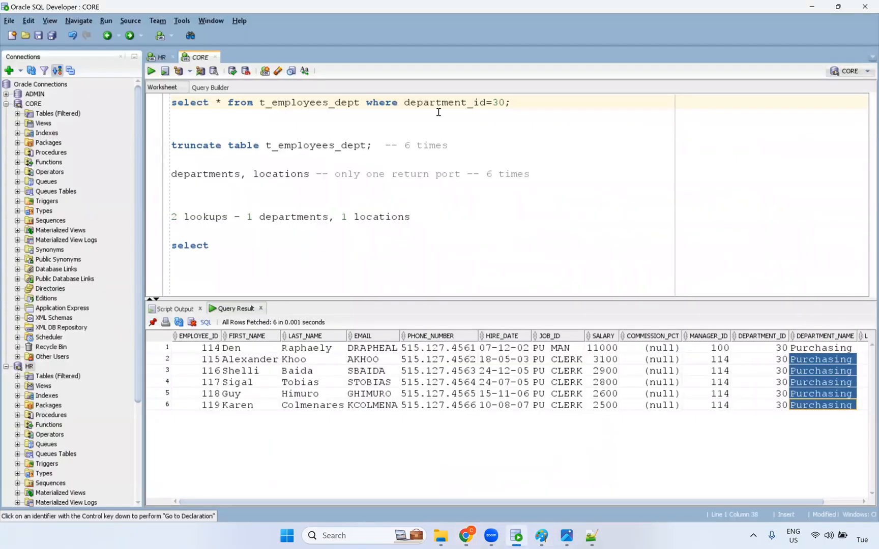
pyautogui.hotkey('ctrl', 'Return')
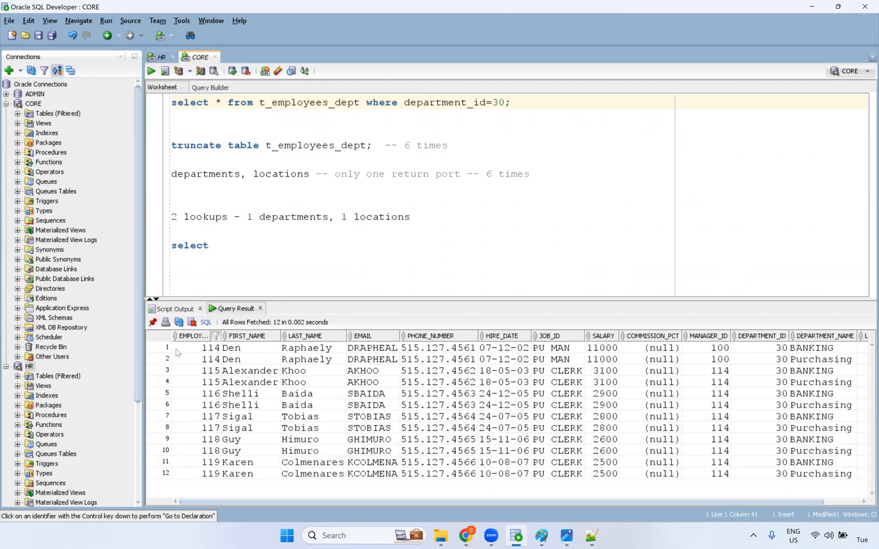
pyautogui.moveTo(215, 353); pyautogui.dragTo(813, 369)
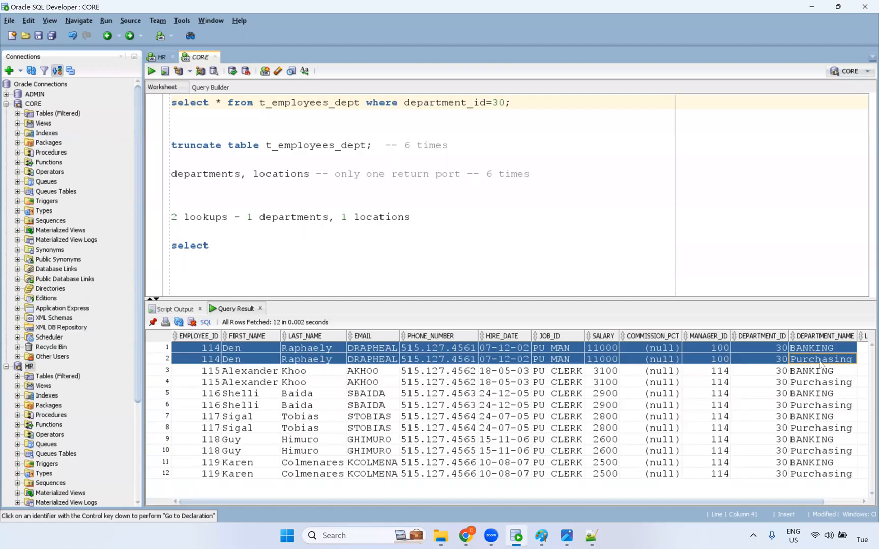
pyautogui.moveTo(817, 376); pyautogui.dragTo(813, 386)
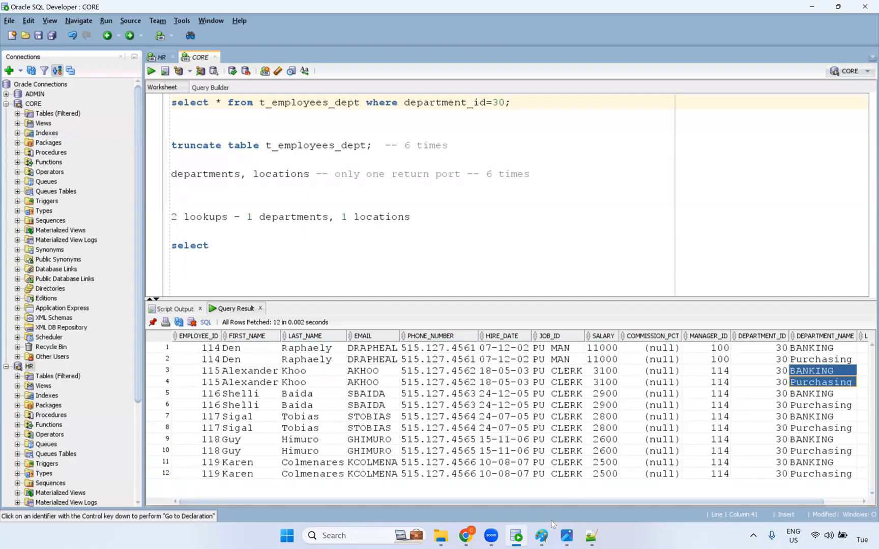
# Switch back to Informatica, open the m_Lookup_policy-5 job details, and compare the source and target success rows.
pyautogui.click(467, 536)
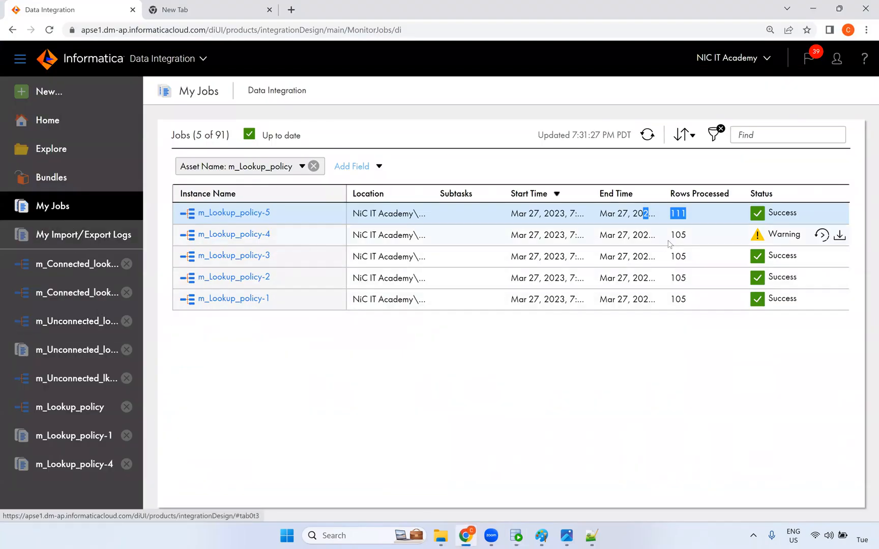
pyautogui.click(250, 214)
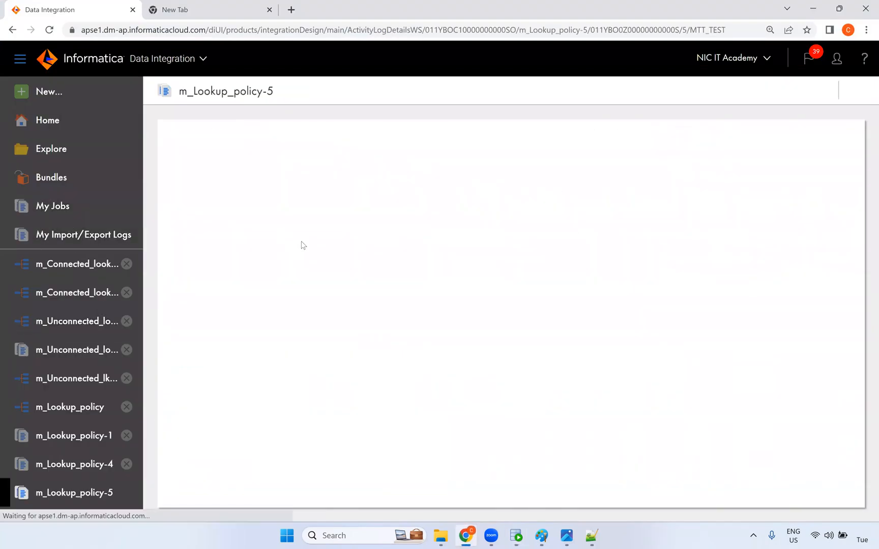
pyautogui.moveTo(395, 399); pyautogui.dragTo(370, 400)
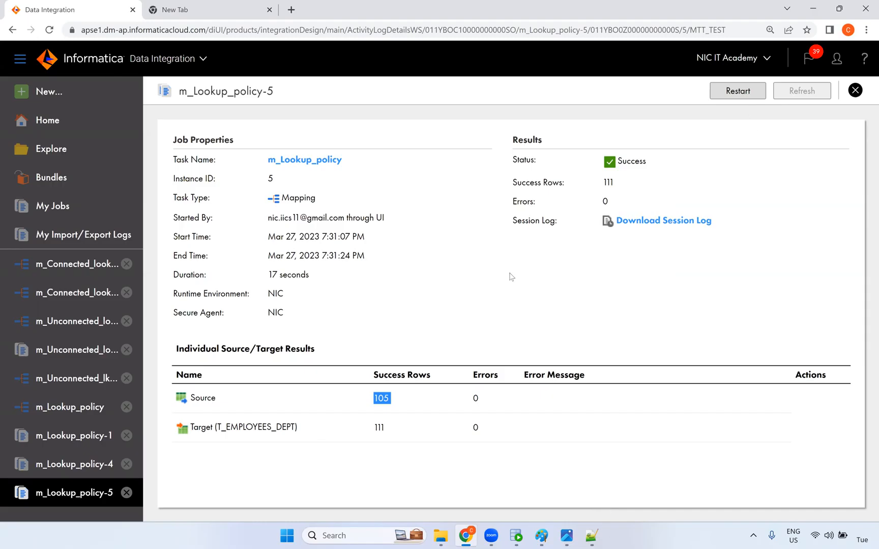
# Review the multiple-match notes in Lookup policy.png and the department 30 entries in S_FF_Deaprtments.csv in Notepad++.
pyautogui.hotkey('alt', 'Tab')
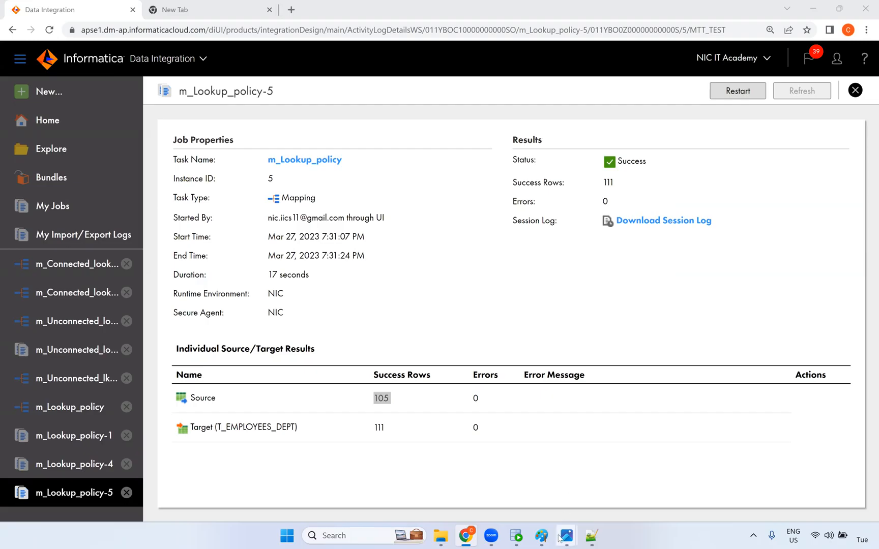
pyautogui.moveTo(559, 538)
pyautogui.click(594, 463)
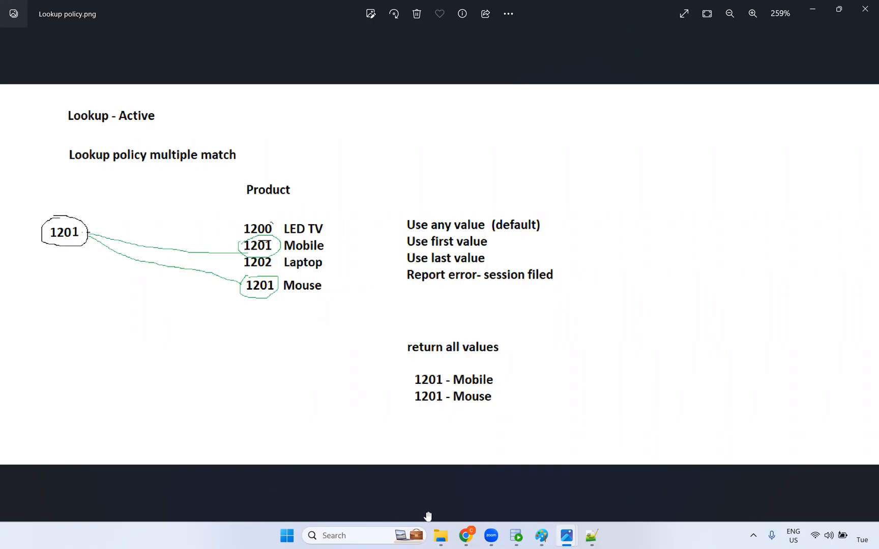
pyautogui.click(591, 535)
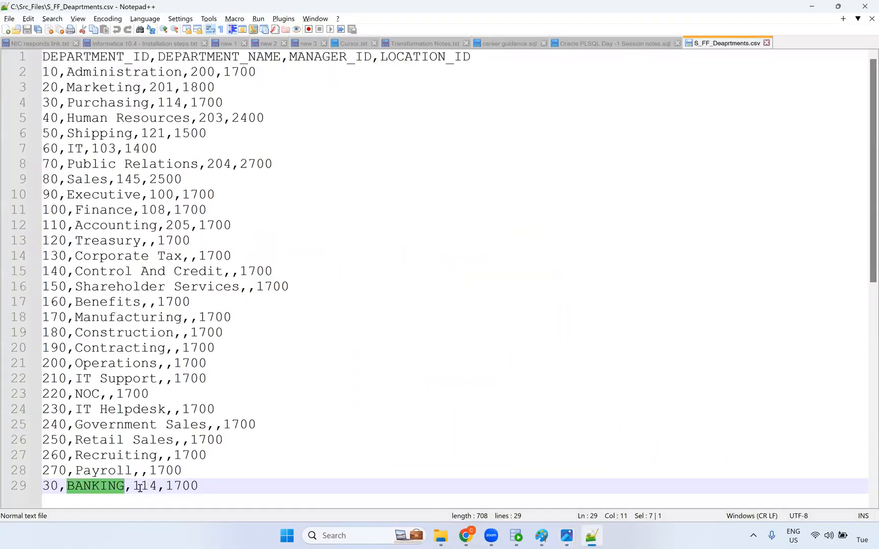
pyautogui.doubleClick(116, 103)
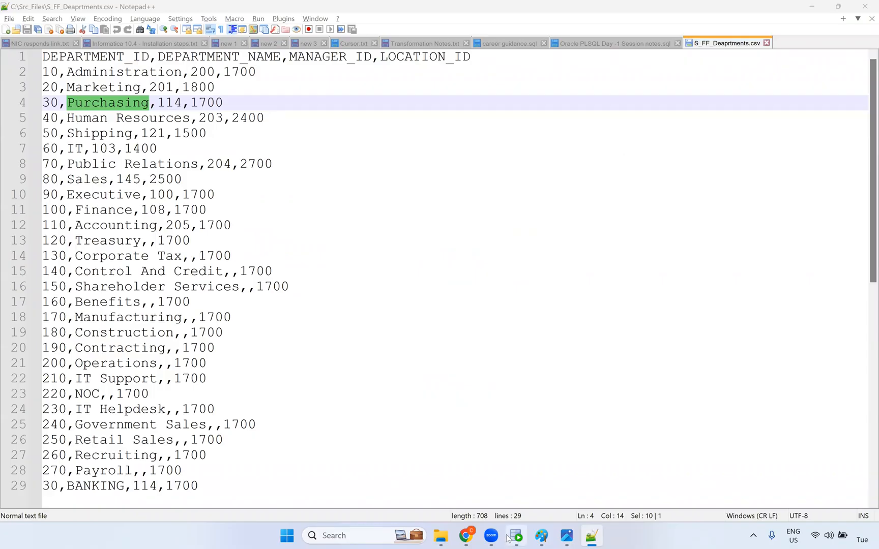
# Switch to Informatica and open the m_Connected_lookup_Transformation - 2 tables mapping with its design canvas shown.
pyautogui.moveTo(540, 534)
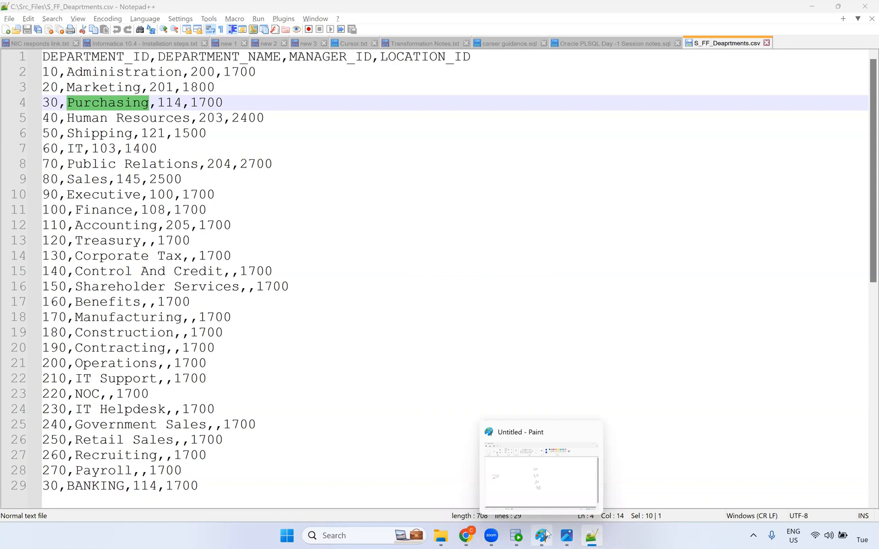
pyautogui.click(465, 535)
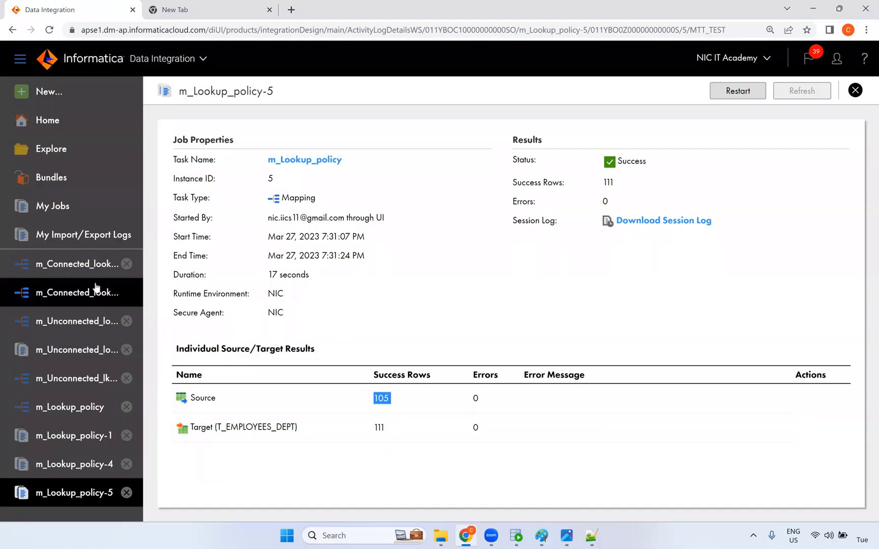
pyautogui.click(75, 272)
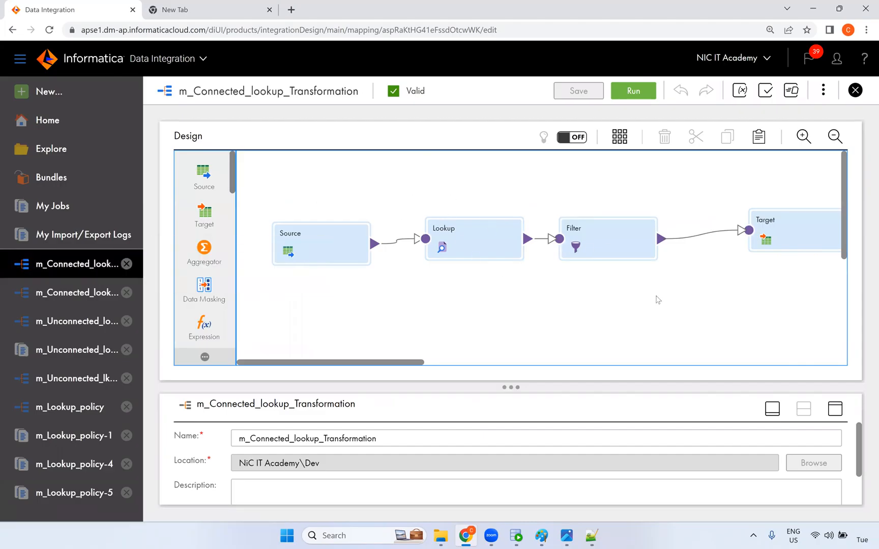
pyautogui.click(81, 299)
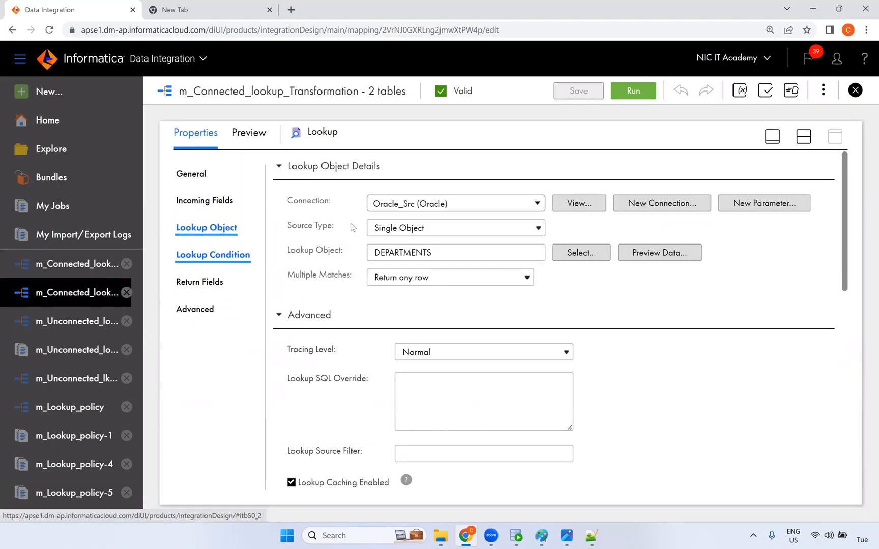
pyautogui.click(803, 137)
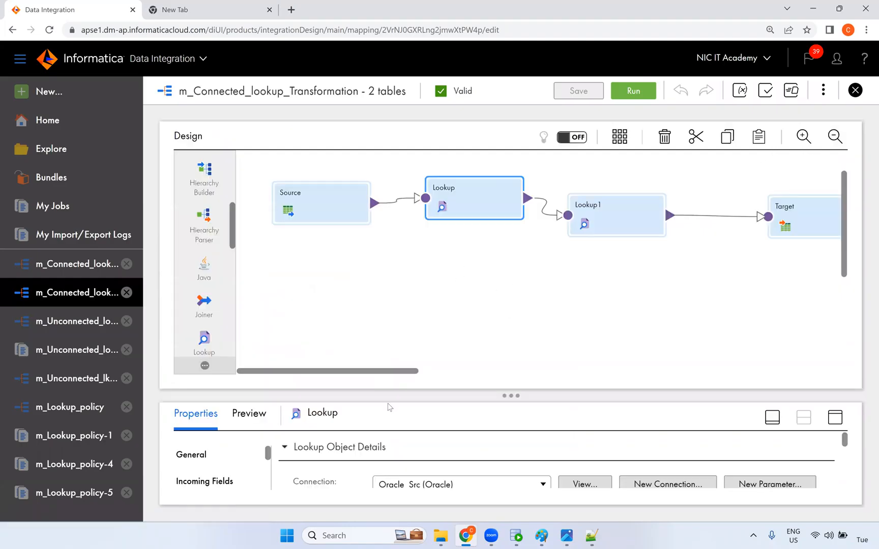
pyautogui.moveTo(393, 371); pyautogui.dragTo(422, 371)
# Review the first Lookup transformation's advanced SQL override, source filter and cache options, and restore the mapping's design canvas.
pyautogui.click(380, 198)
pyautogui.click(835, 417)
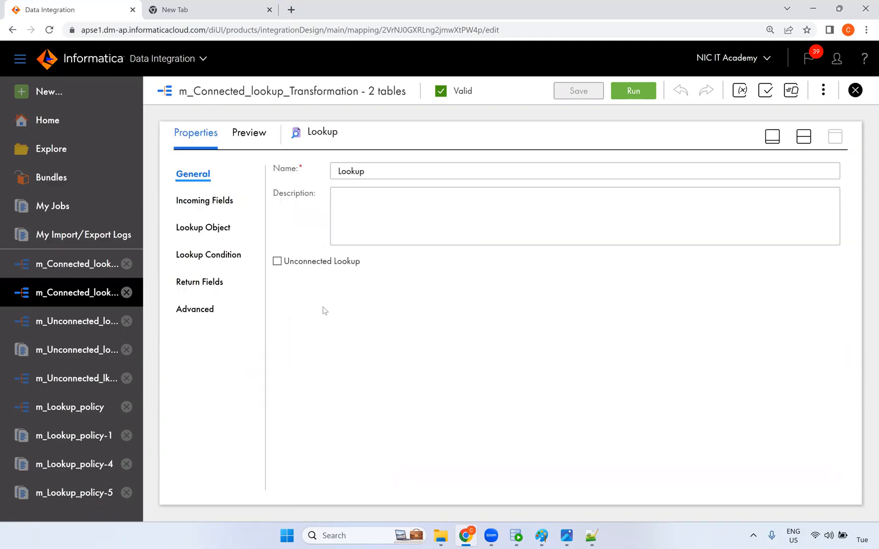
pyautogui.click(208, 311)
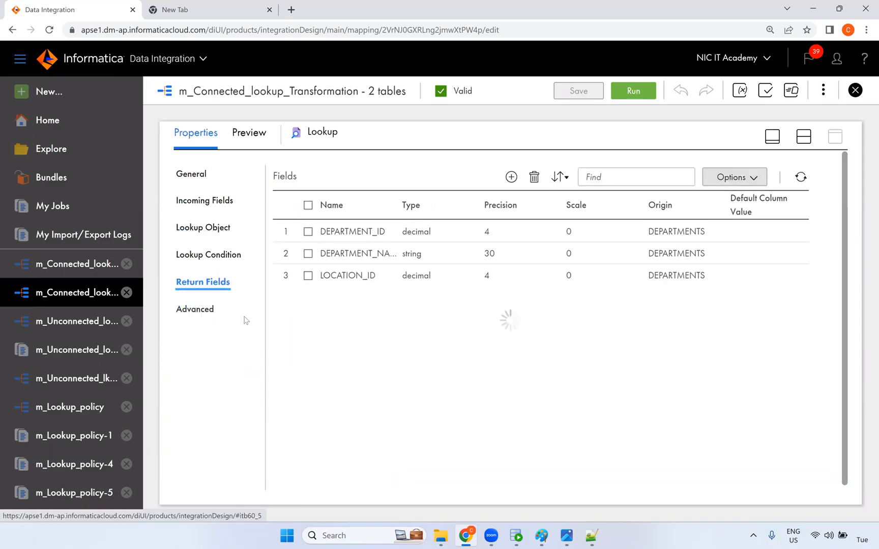
pyautogui.click(505, 221)
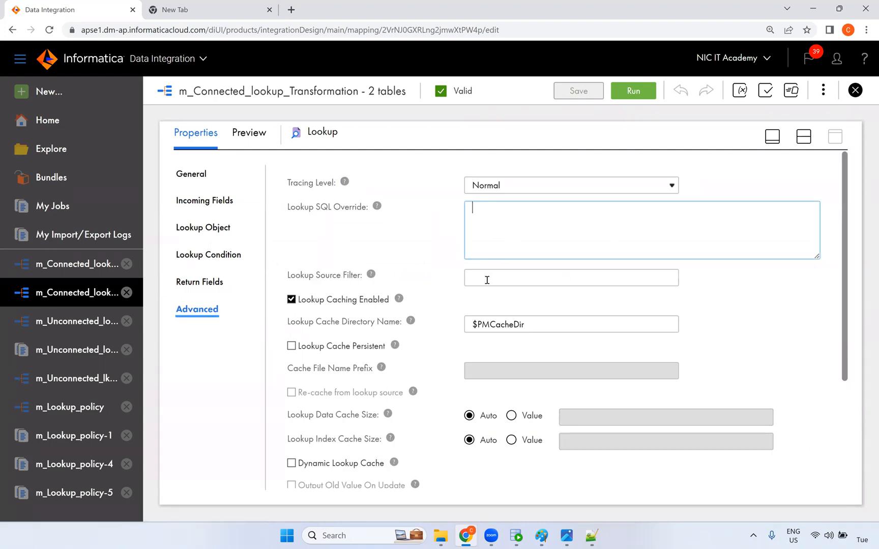
pyautogui.click(487, 280)
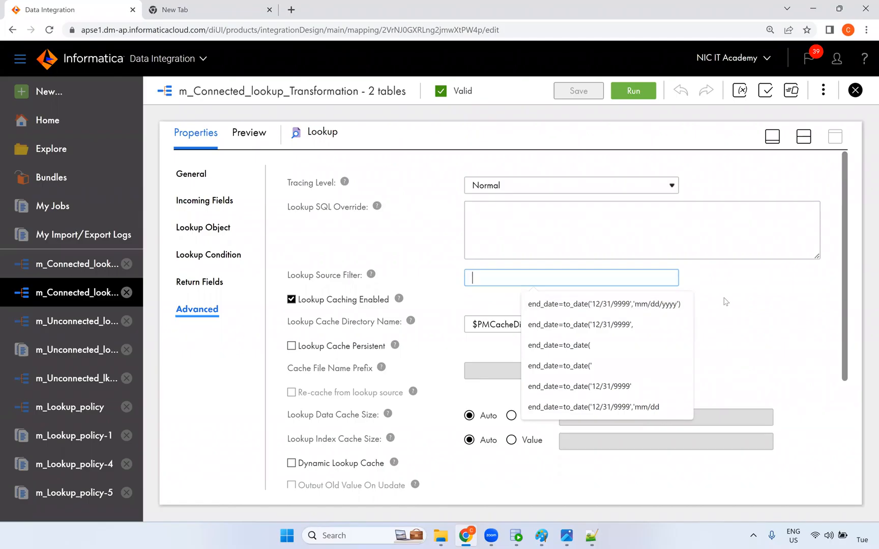
pyautogui.click(725, 303)
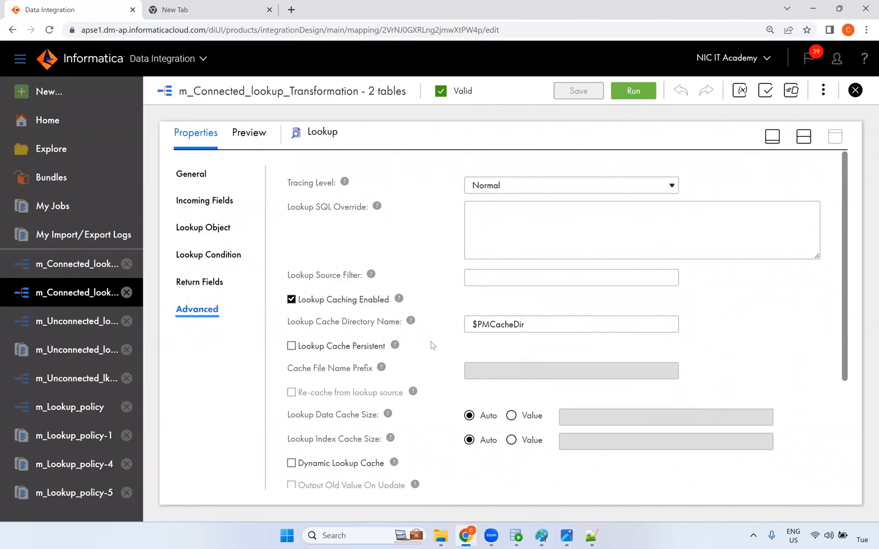
pyautogui.scroll(-3, 433, 345)
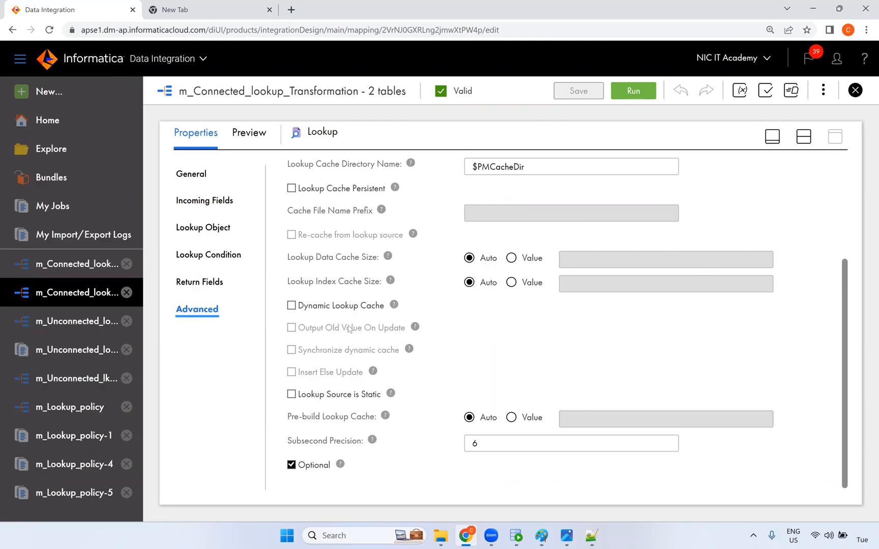
pyautogui.scroll(3, 349, 328)
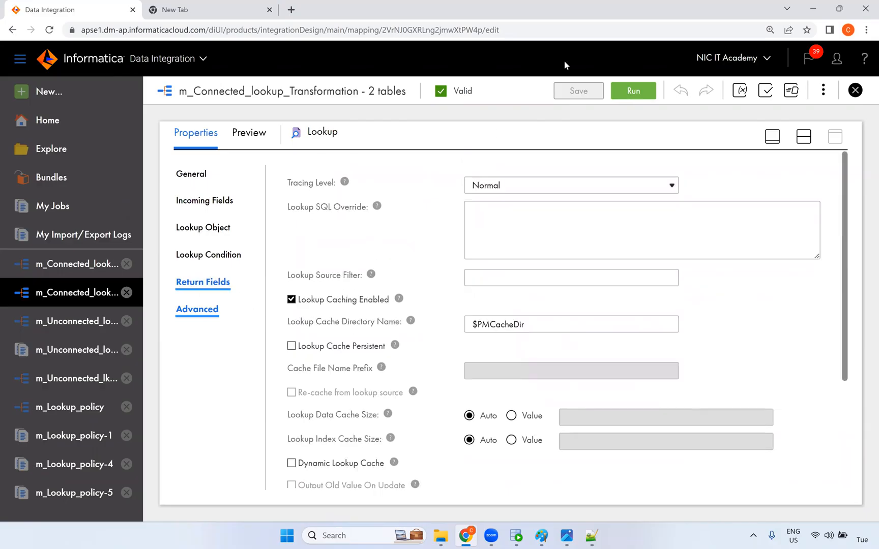
pyautogui.click(802, 136)
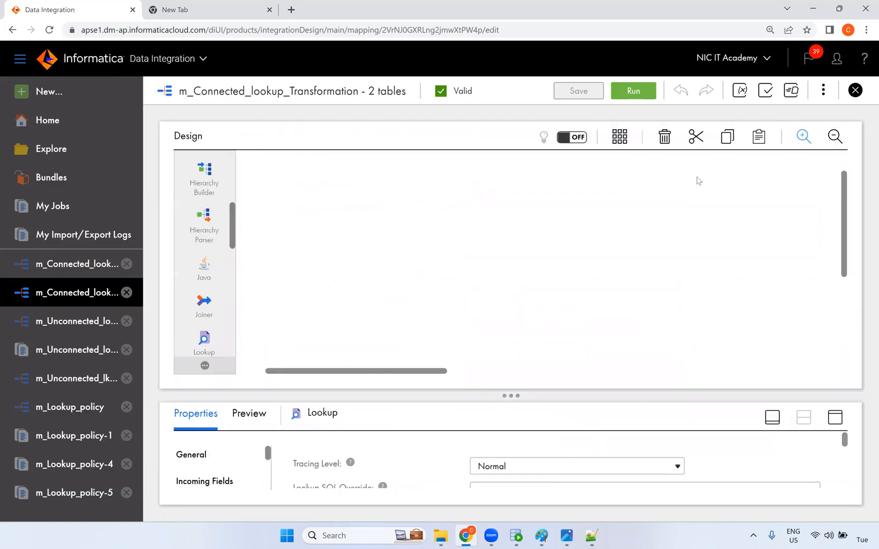
pyautogui.moveTo(433, 375); pyautogui.dragTo(345, 370)
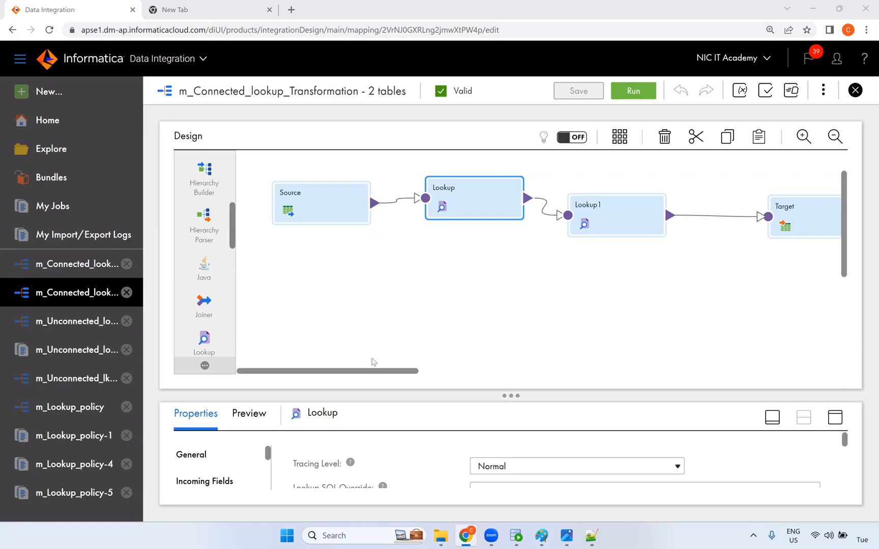
pyautogui.moveTo(379, 373); pyautogui.dragTo(356, 386)
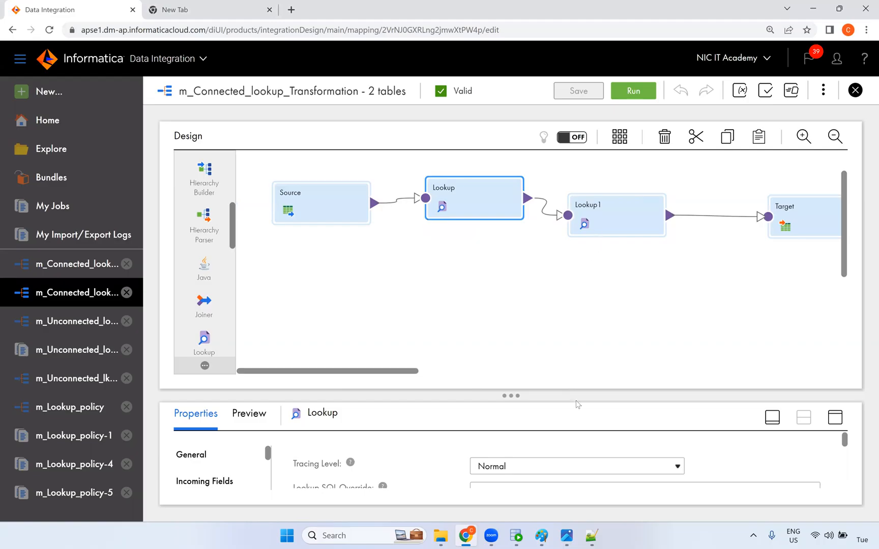
# Switch to Paint and close the untitled drawing of handwritten numbers without saving it.
pyautogui.click(541, 536)
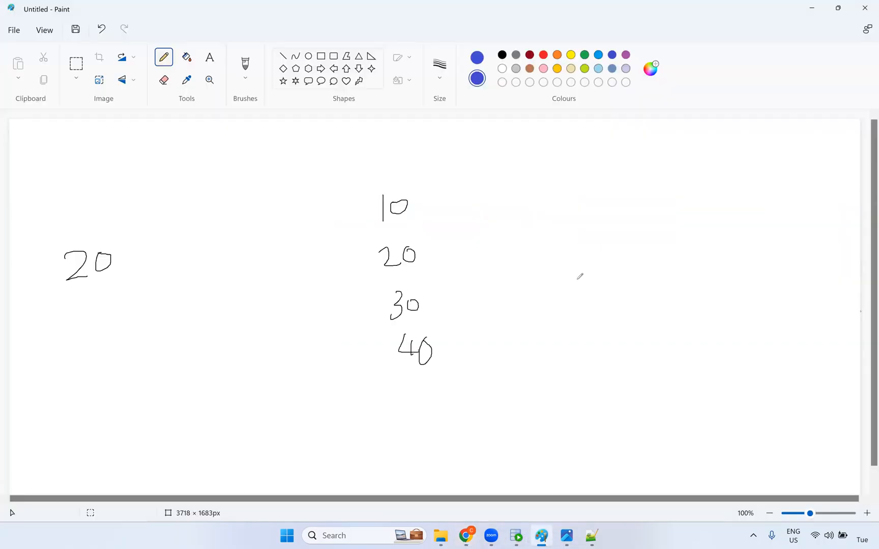
pyautogui.click(865, 8)
pyautogui.click(450, 298)
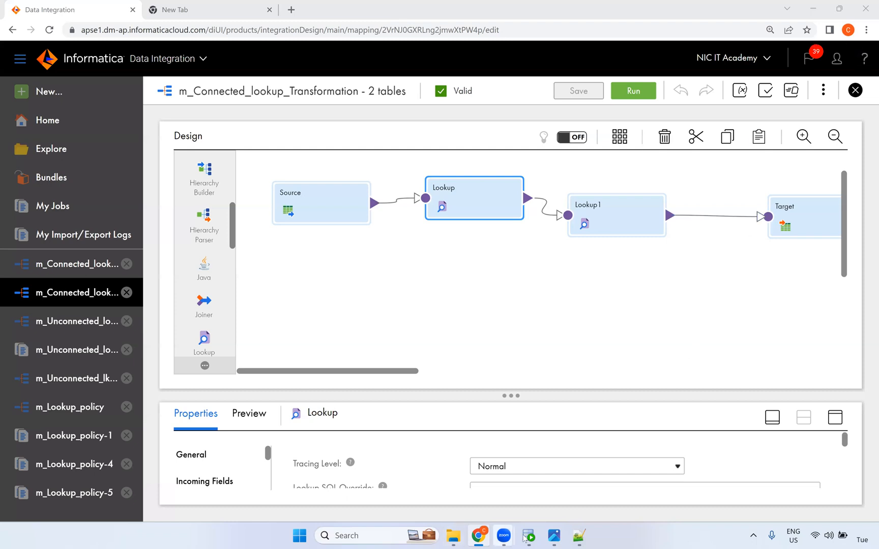
# Return to Informatica, review the Source transformation's connection and source object, and restore the design canvas.
pyautogui.moveTo(481, 538)
pyautogui.click(485, 485)
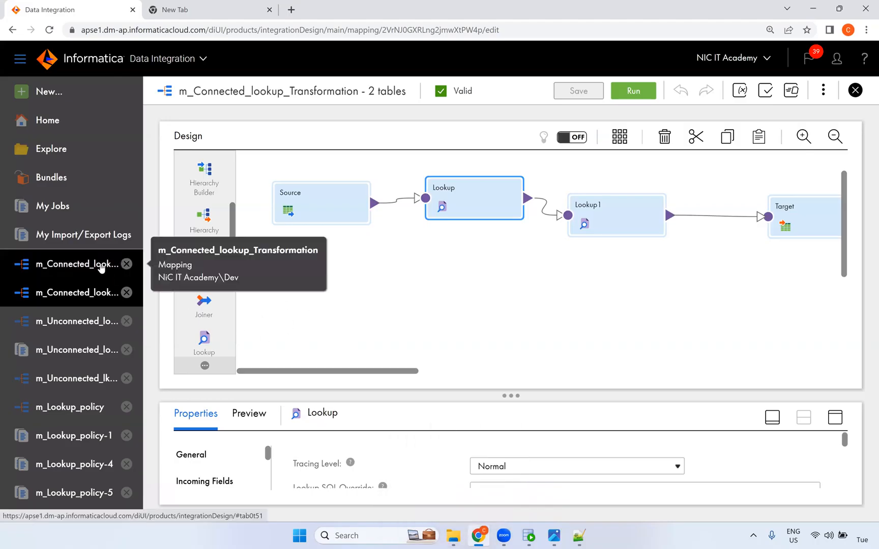
pyautogui.click(311, 187)
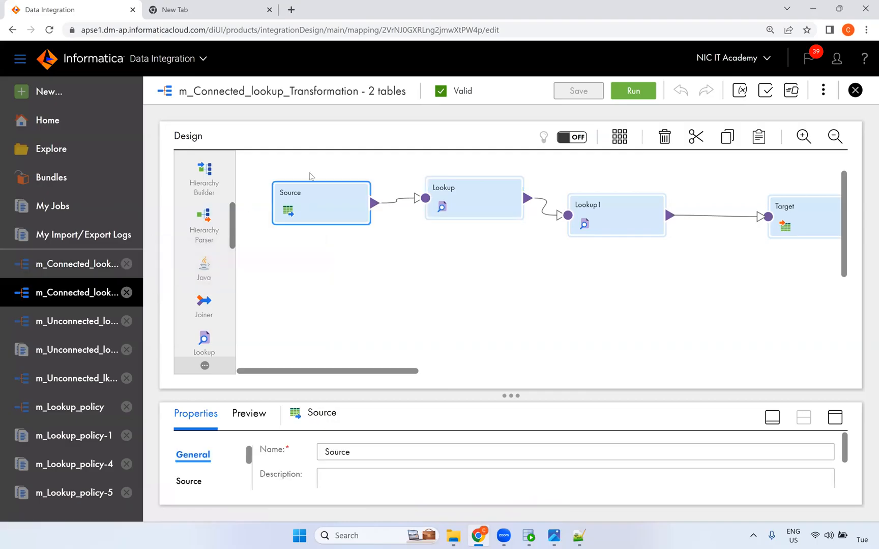
pyautogui.click(835, 417)
pyautogui.click(195, 203)
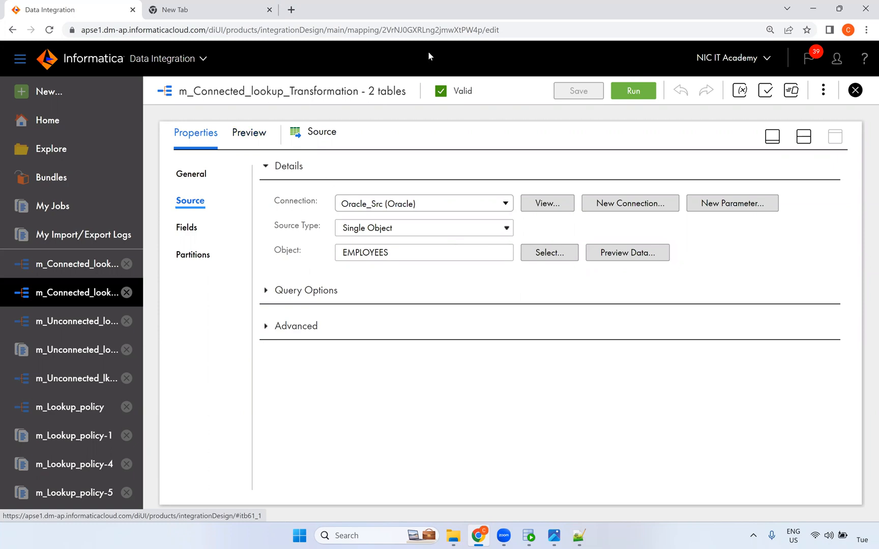
pyautogui.click(803, 138)
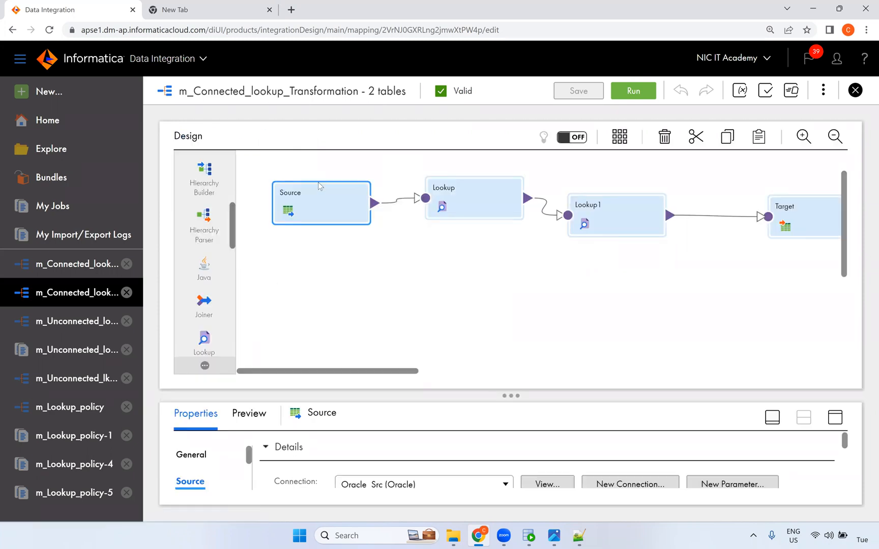
# Rearrange the mapping canvas by moving Source slightly left, Lookup left and down, and Lookup1 slightly right.
pyautogui.moveTo(470, 170); pyautogui.dragTo(477, 256)
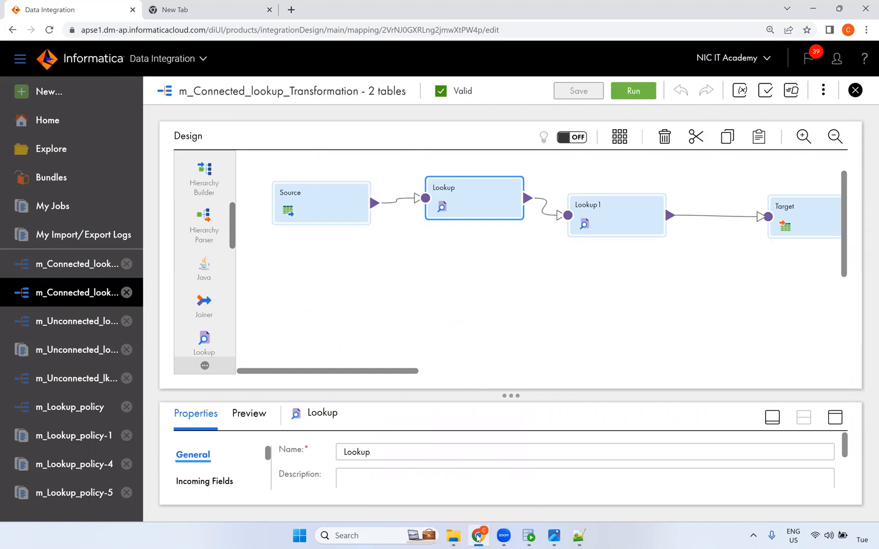
pyautogui.moveTo(452, 536)
pyautogui.moveTo(454, 202); pyautogui.dragTo(442, 215)
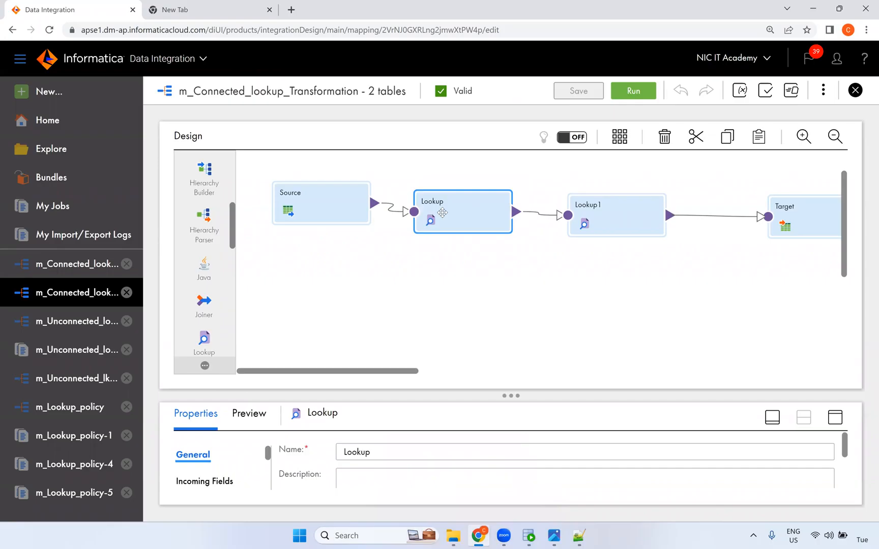
pyautogui.moveTo(335, 208); pyautogui.dragTo(321, 209)
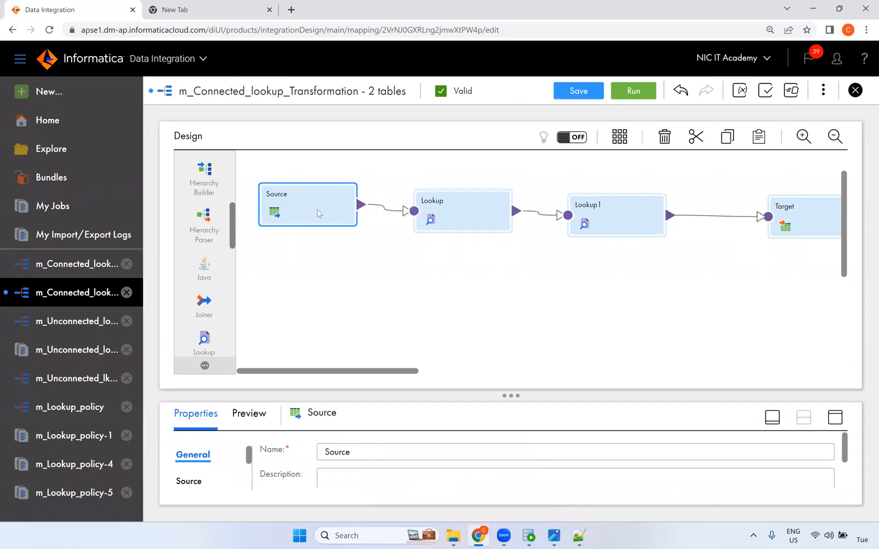
pyautogui.moveTo(445, 207); pyautogui.dragTo(445, 203)
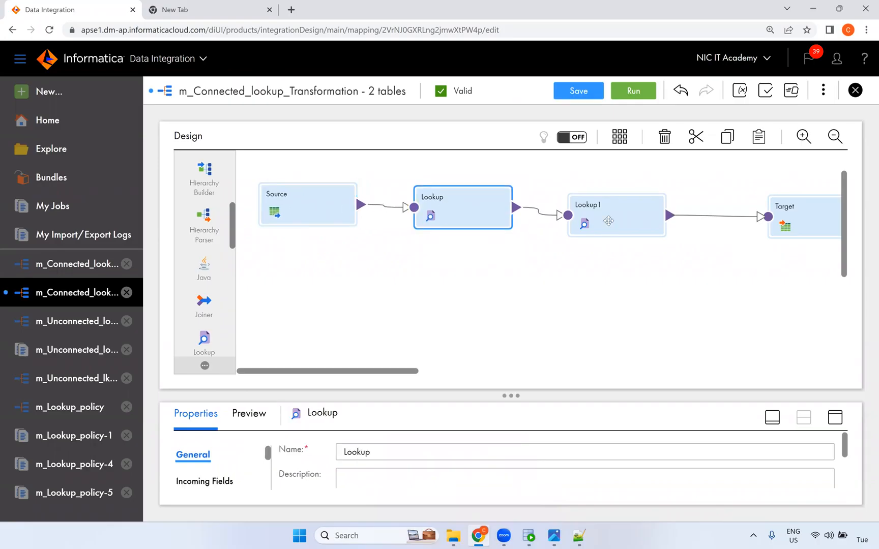
pyautogui.moveTo(609, 219); pyautogui.dragTo(622, 220)
pyautogui.click(528, 184)
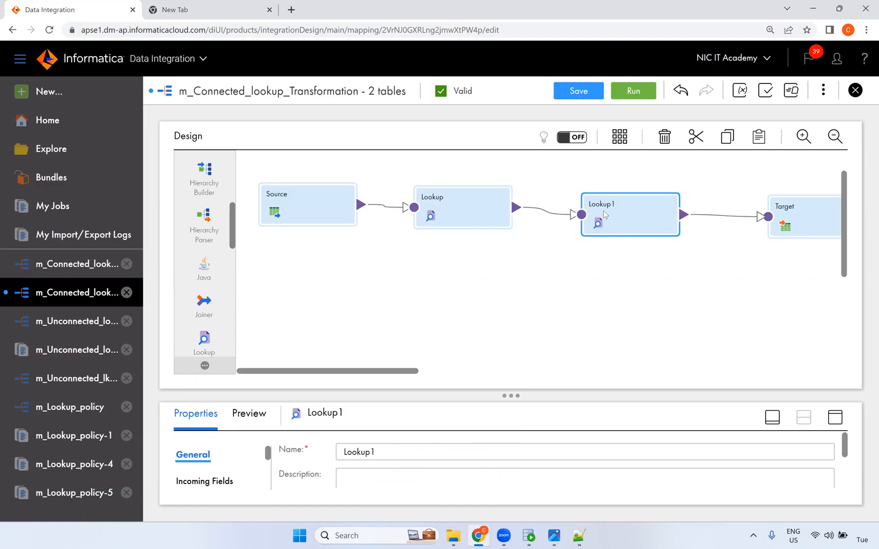